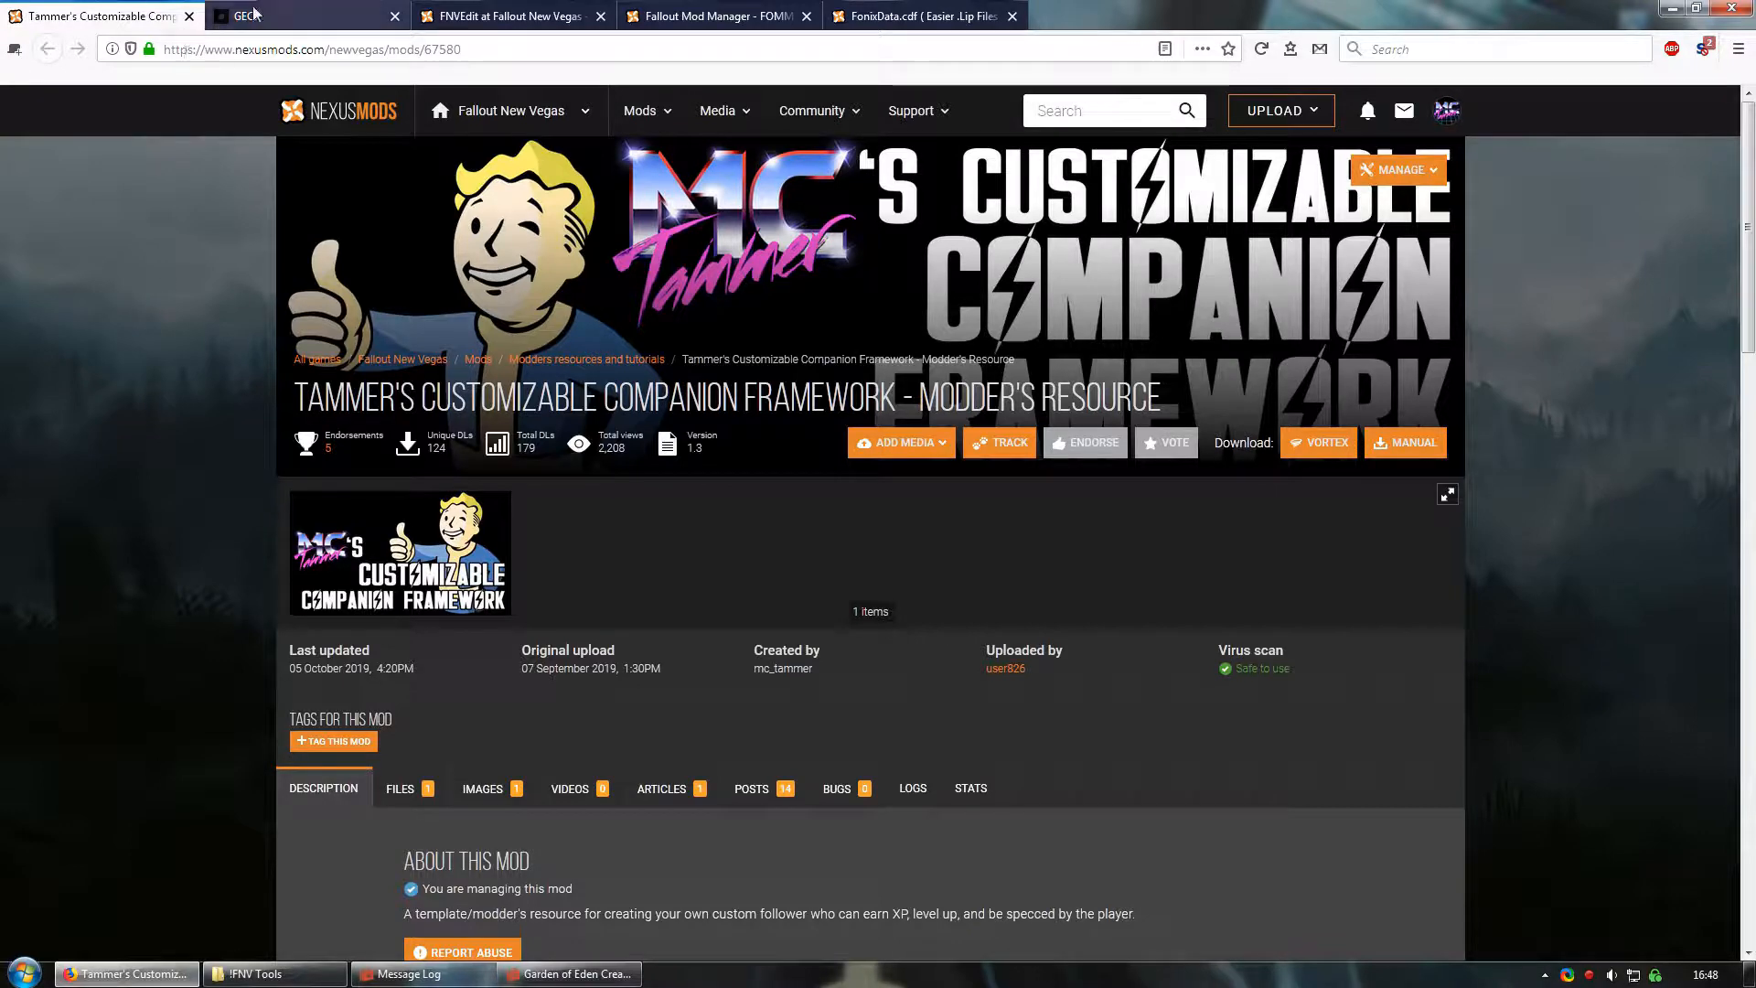
- Review the web pages for GECK, FNVEdit, Fallout Mod Manager - FOMM - Fork, FonixData.cdf and Tammer's Customizable Companion Framework
left_click(285, 16)
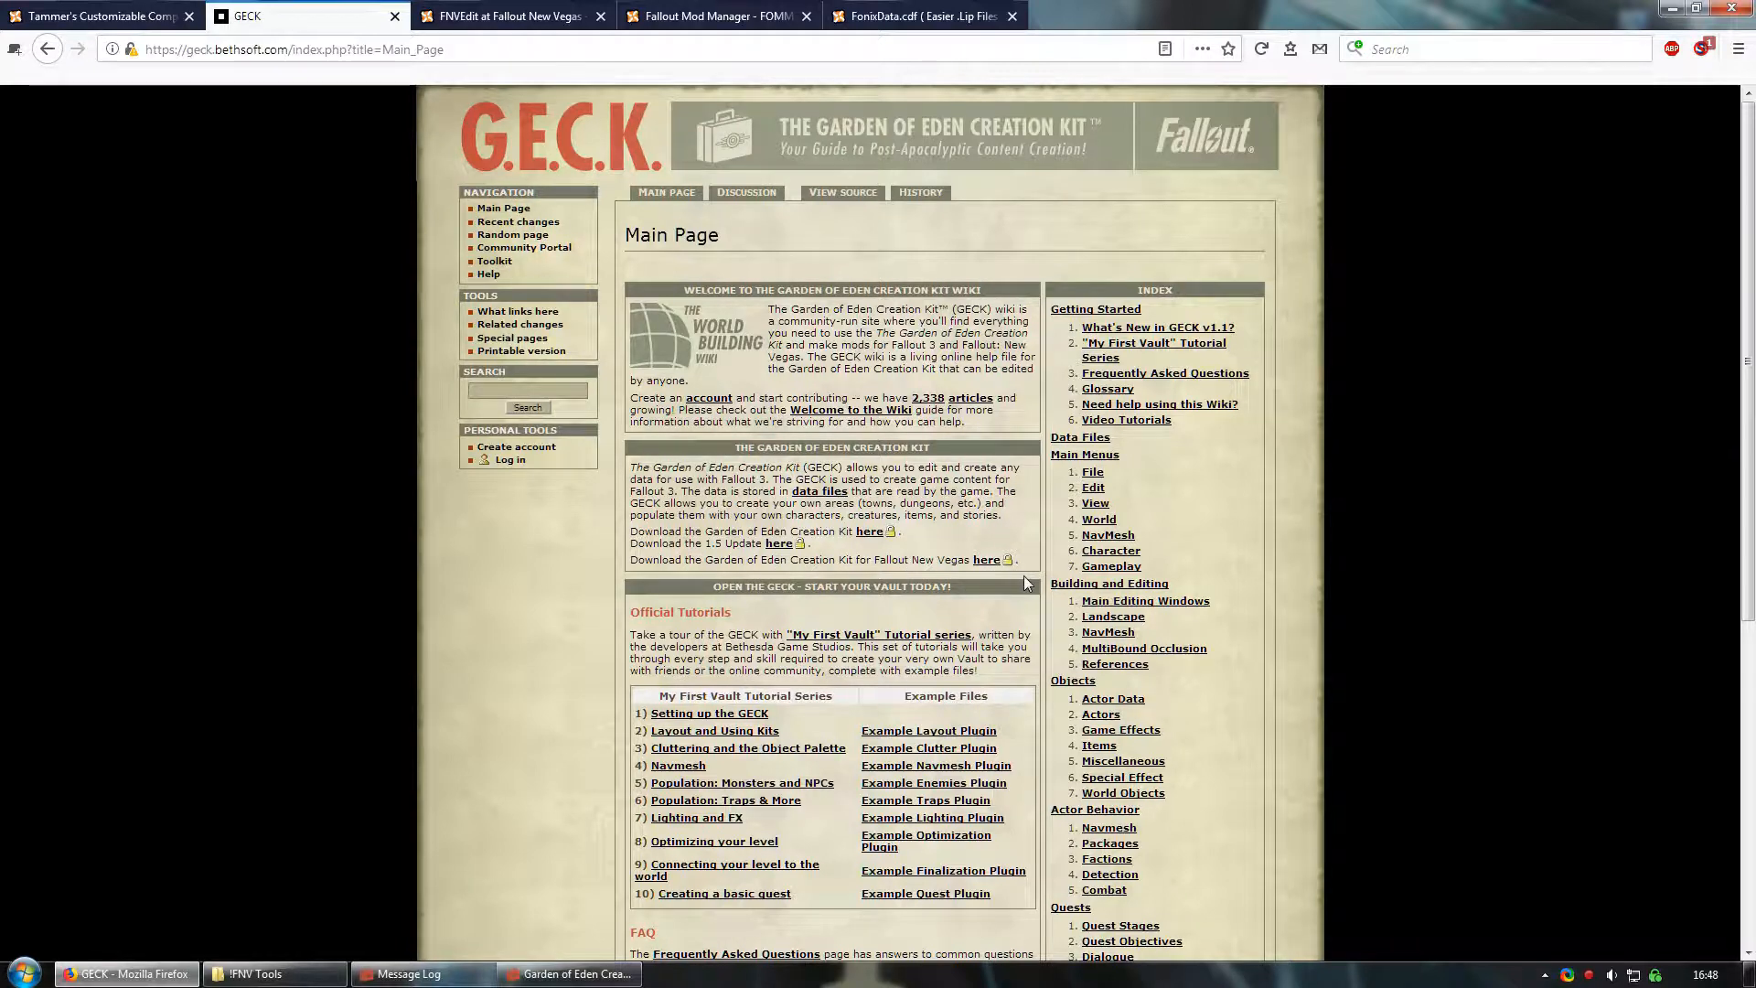
left_click(487, 22)
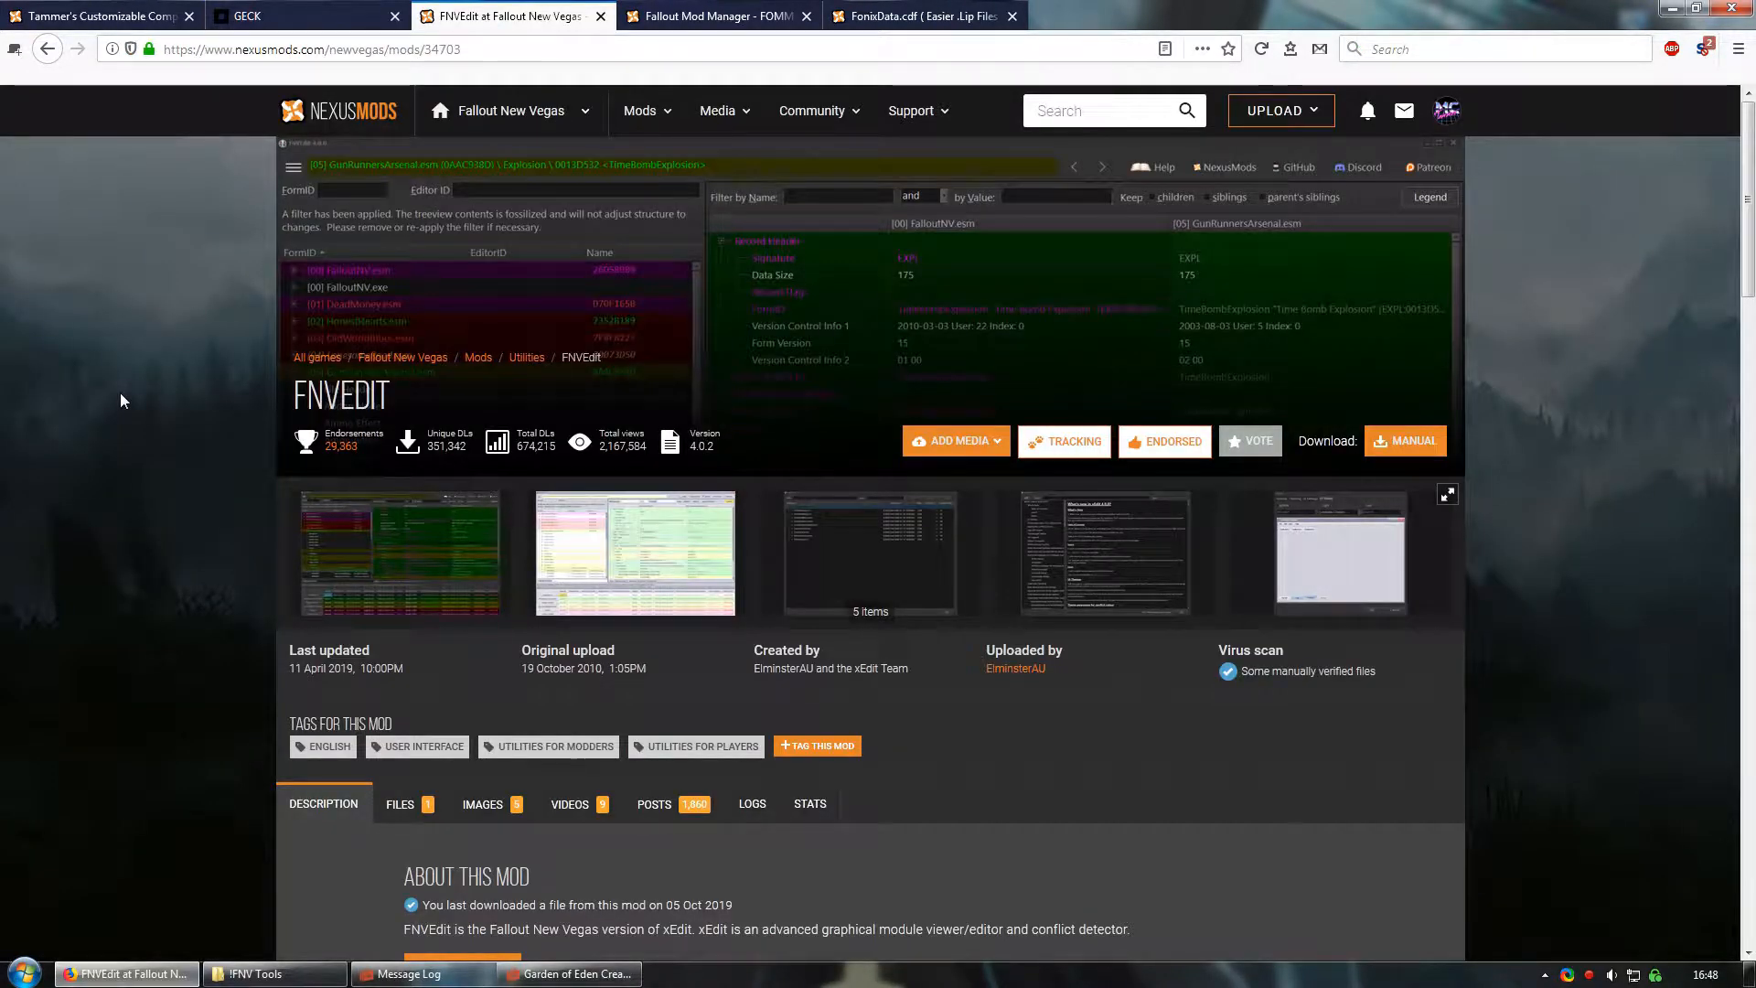
key("ctrl+Tab")
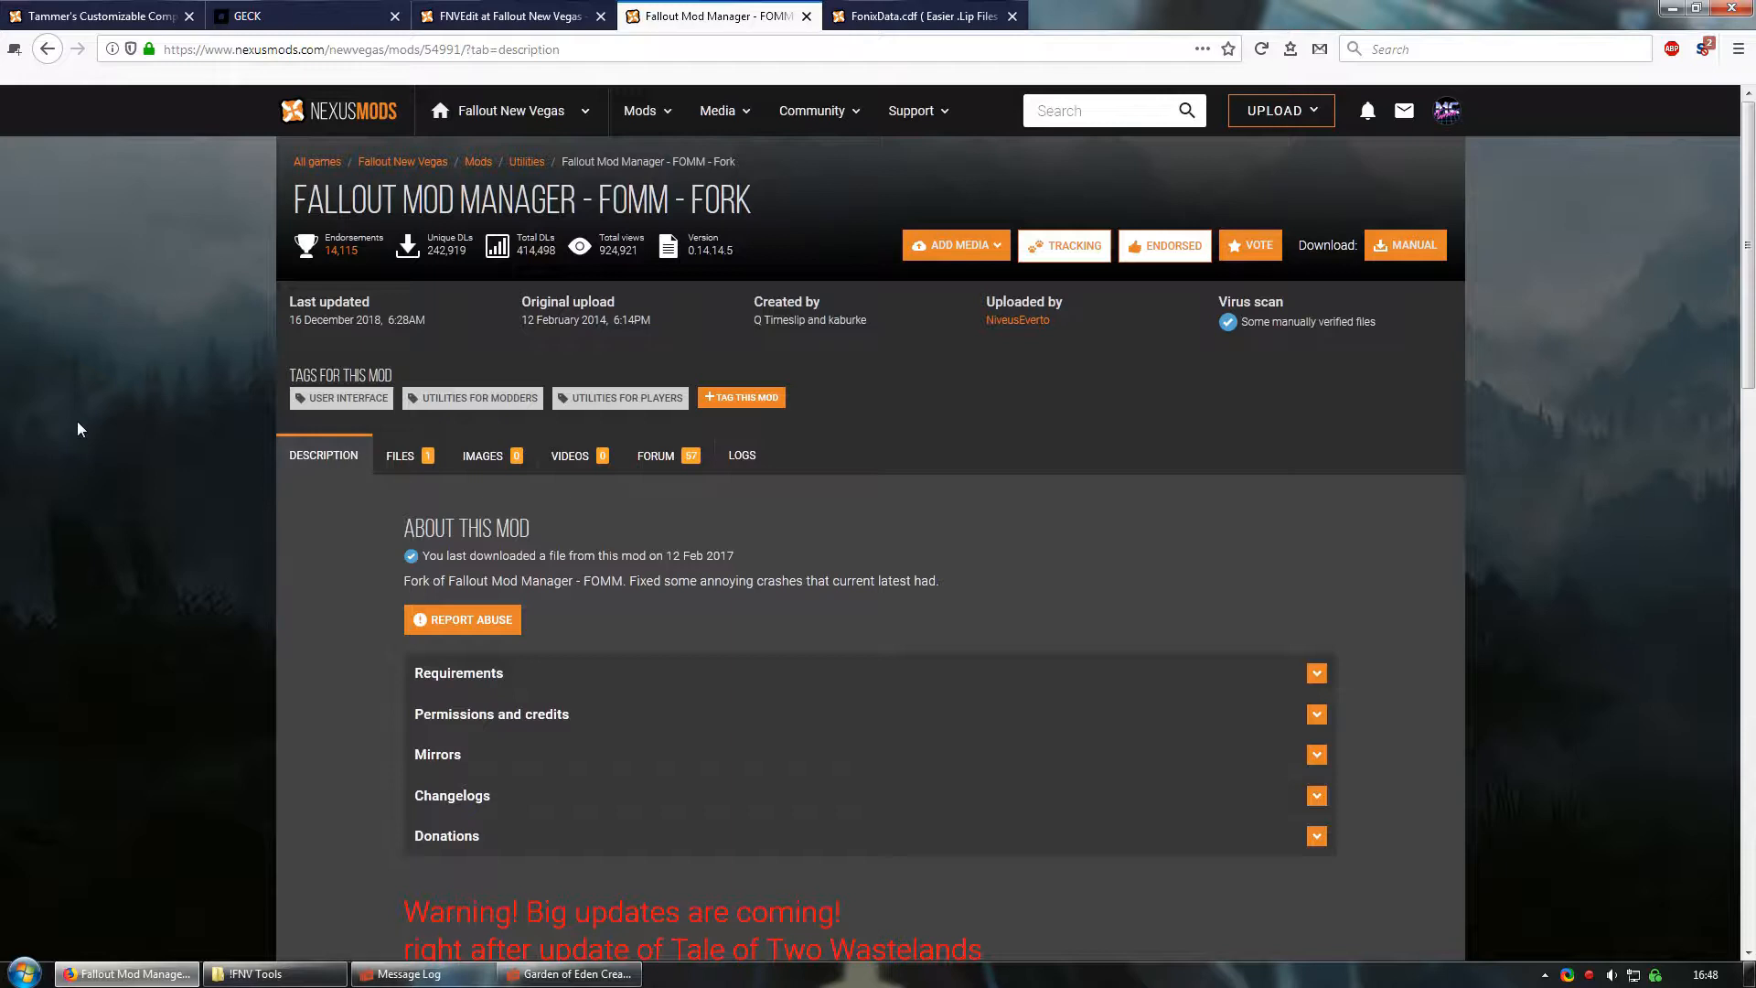
left_click(914, 15)
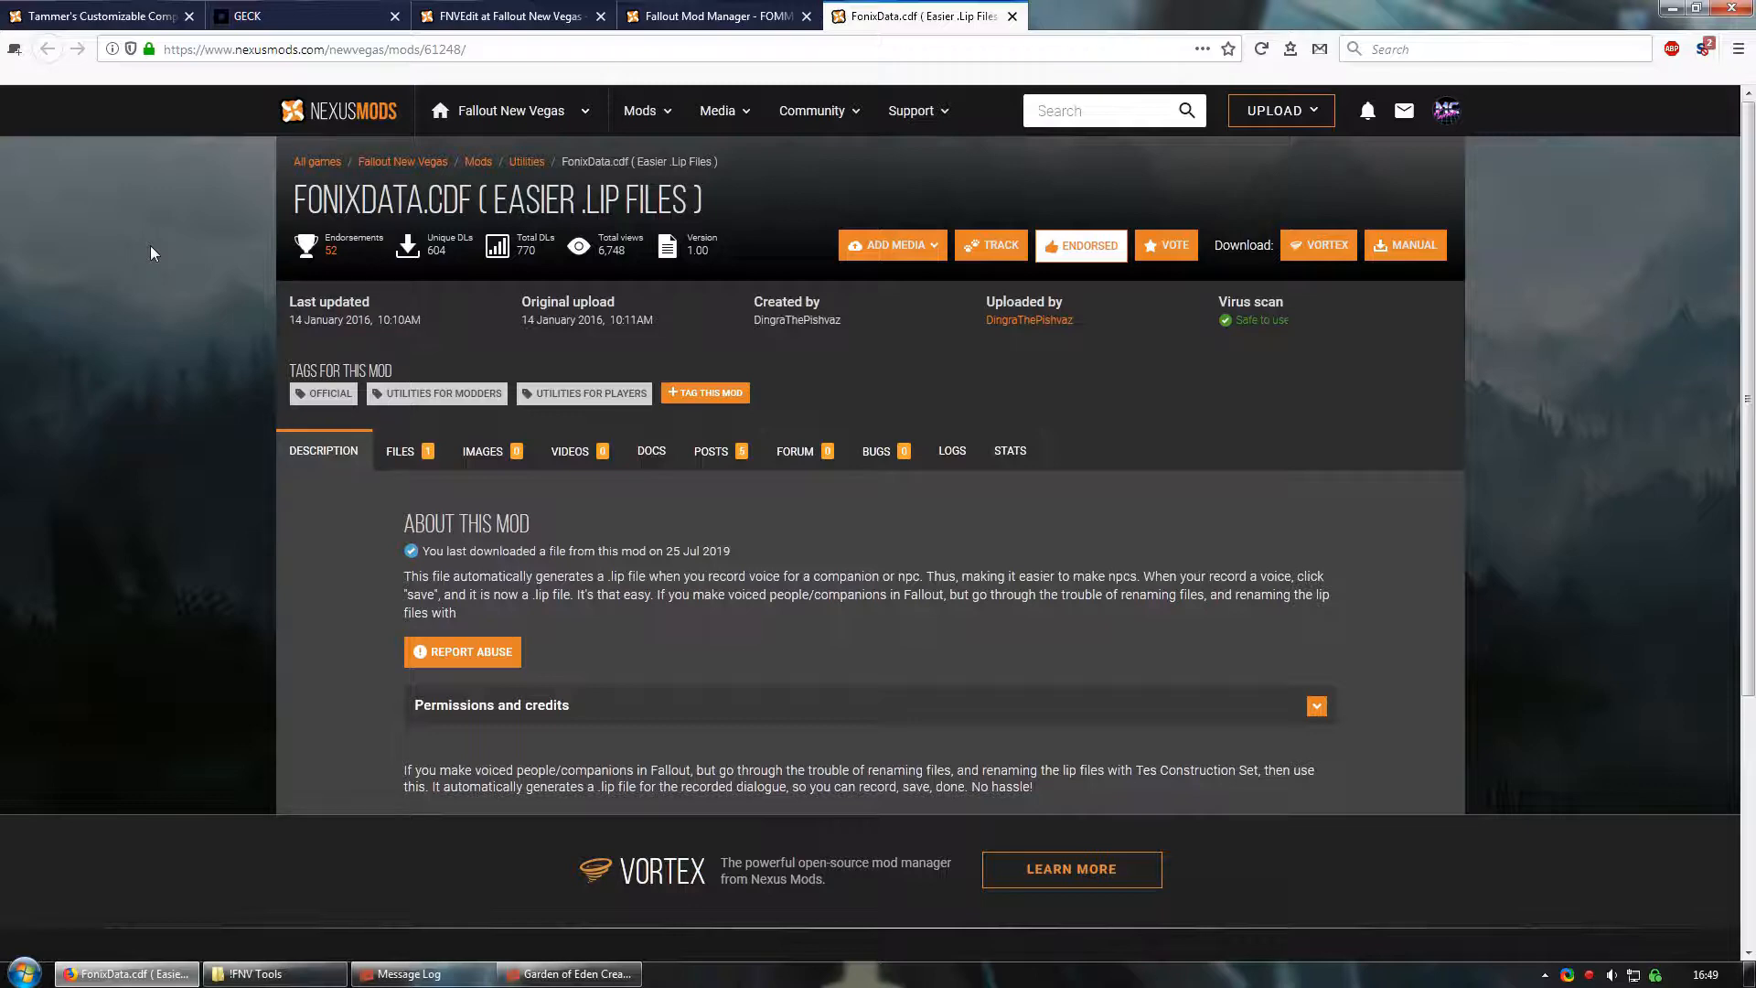
left_click(100, 16)
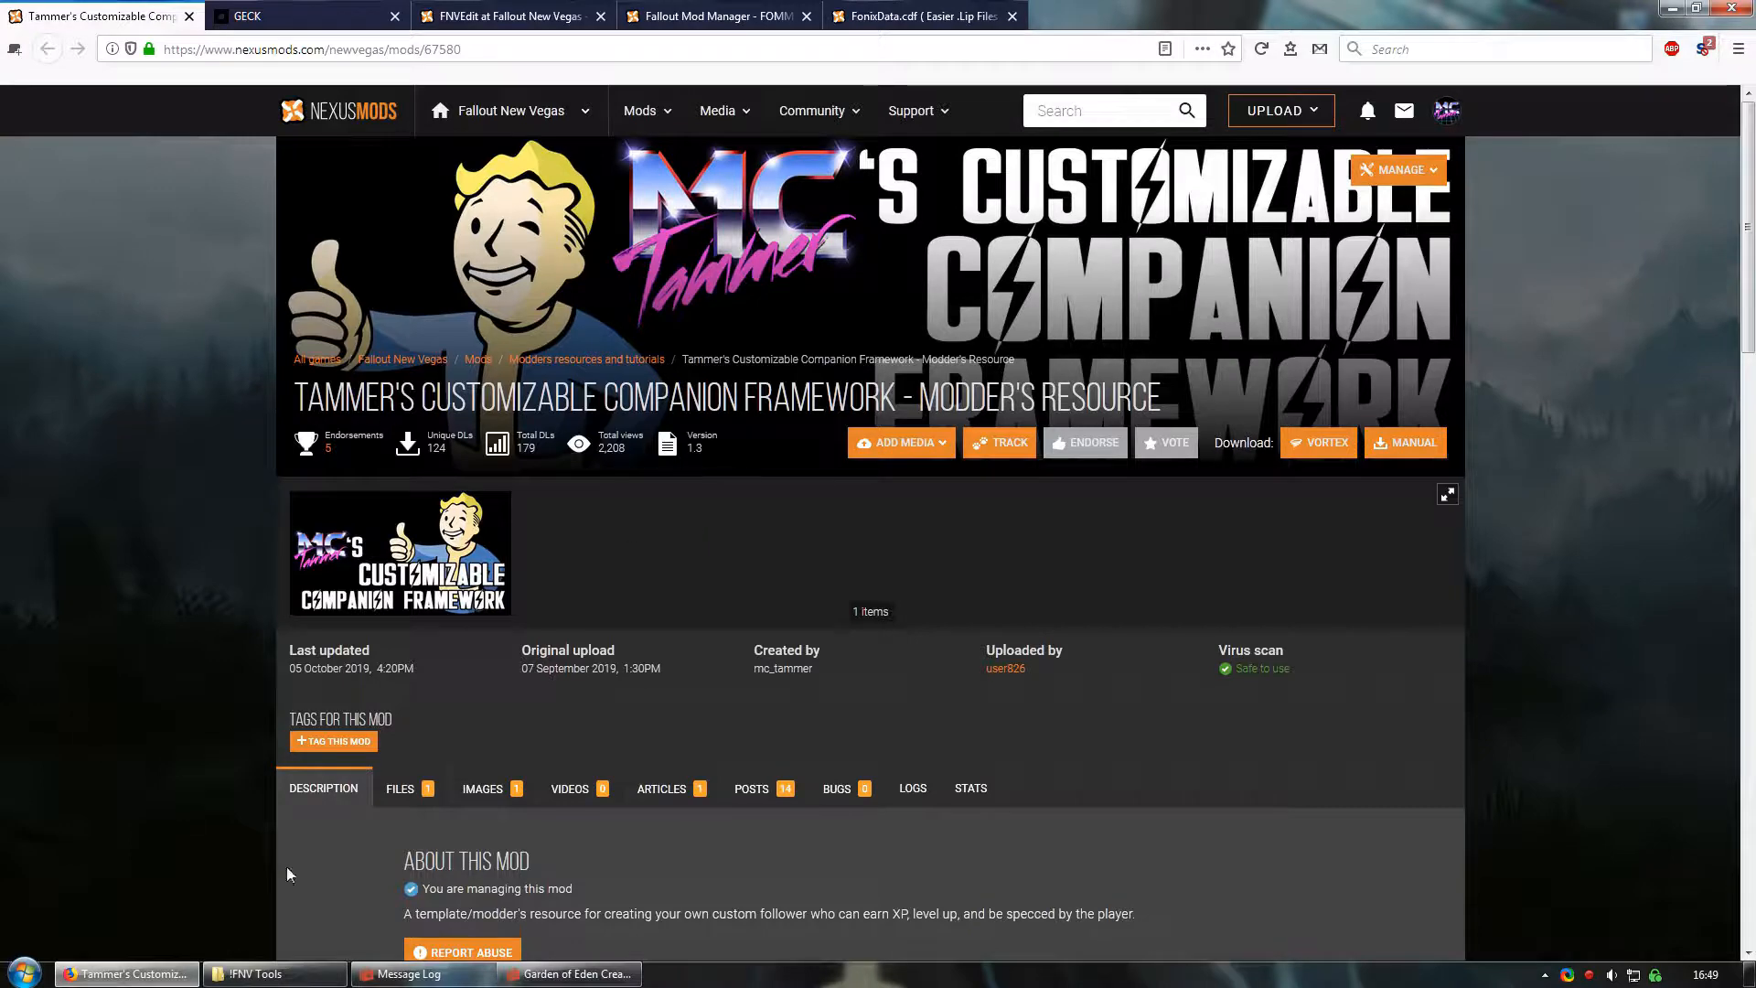
- Switch to the Garden of Eden Creation Kit and load the FNV Customizable Companion Framework plugin as the active file
left_click(575, 973)
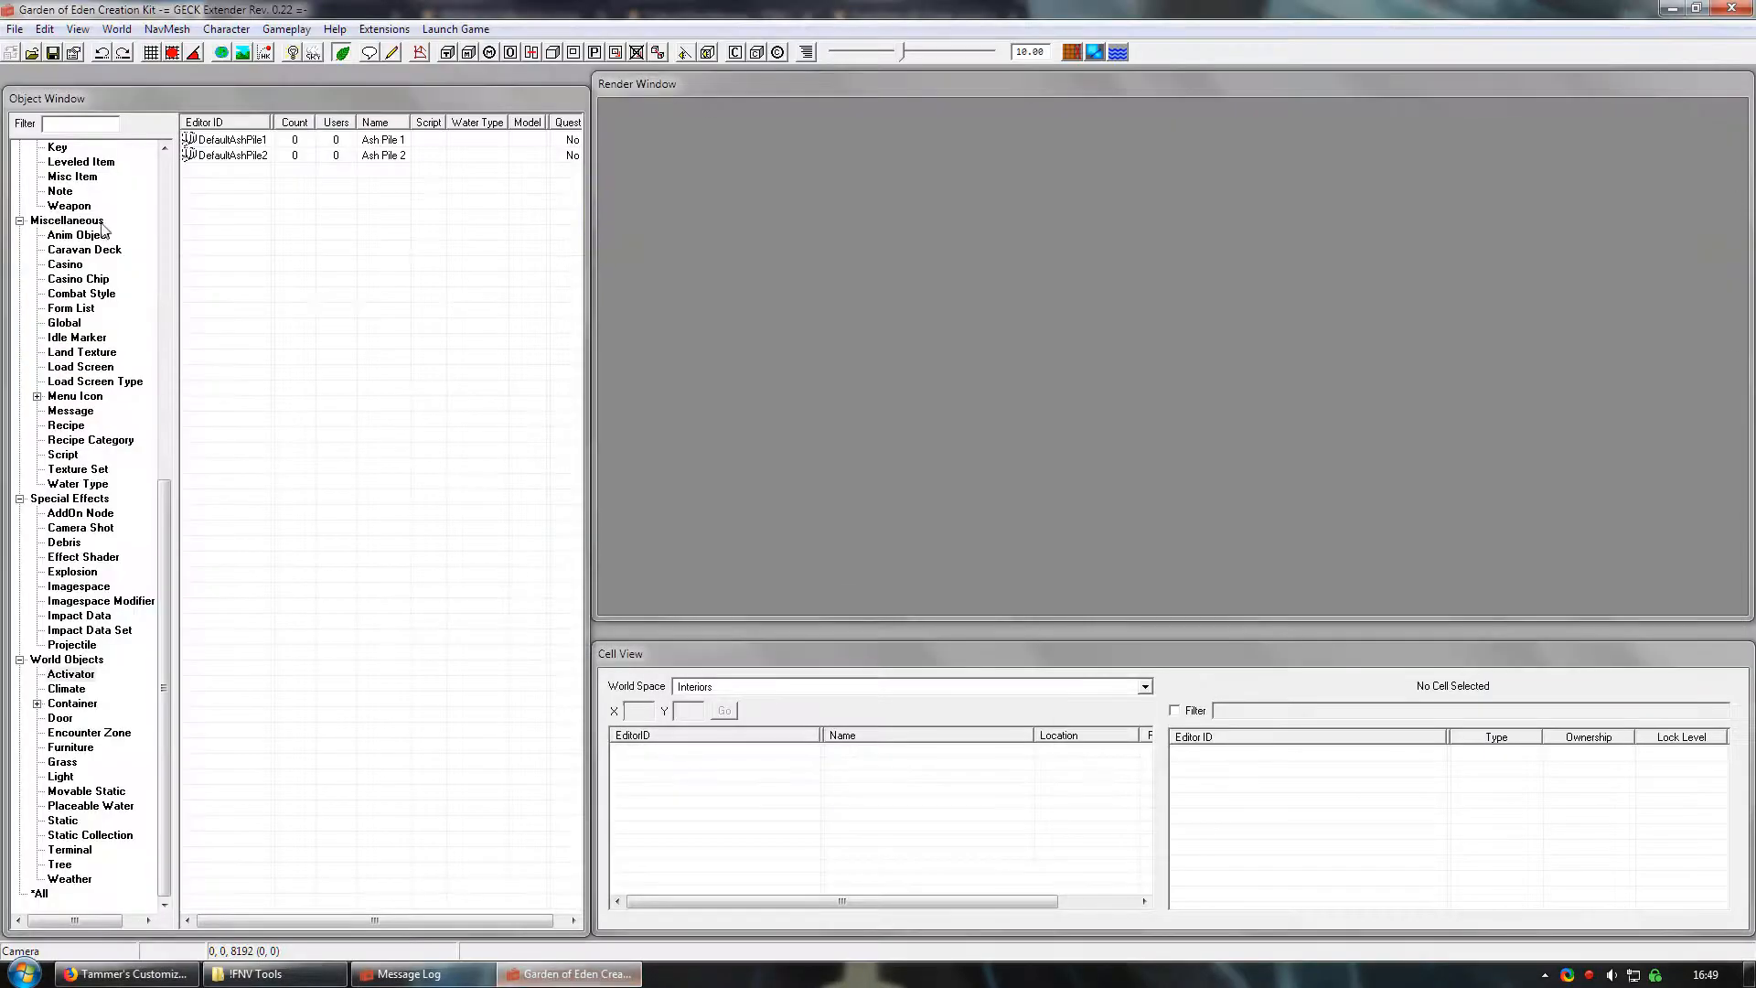
left_click(31, 55)
scroll(661, 482, "down", 5)
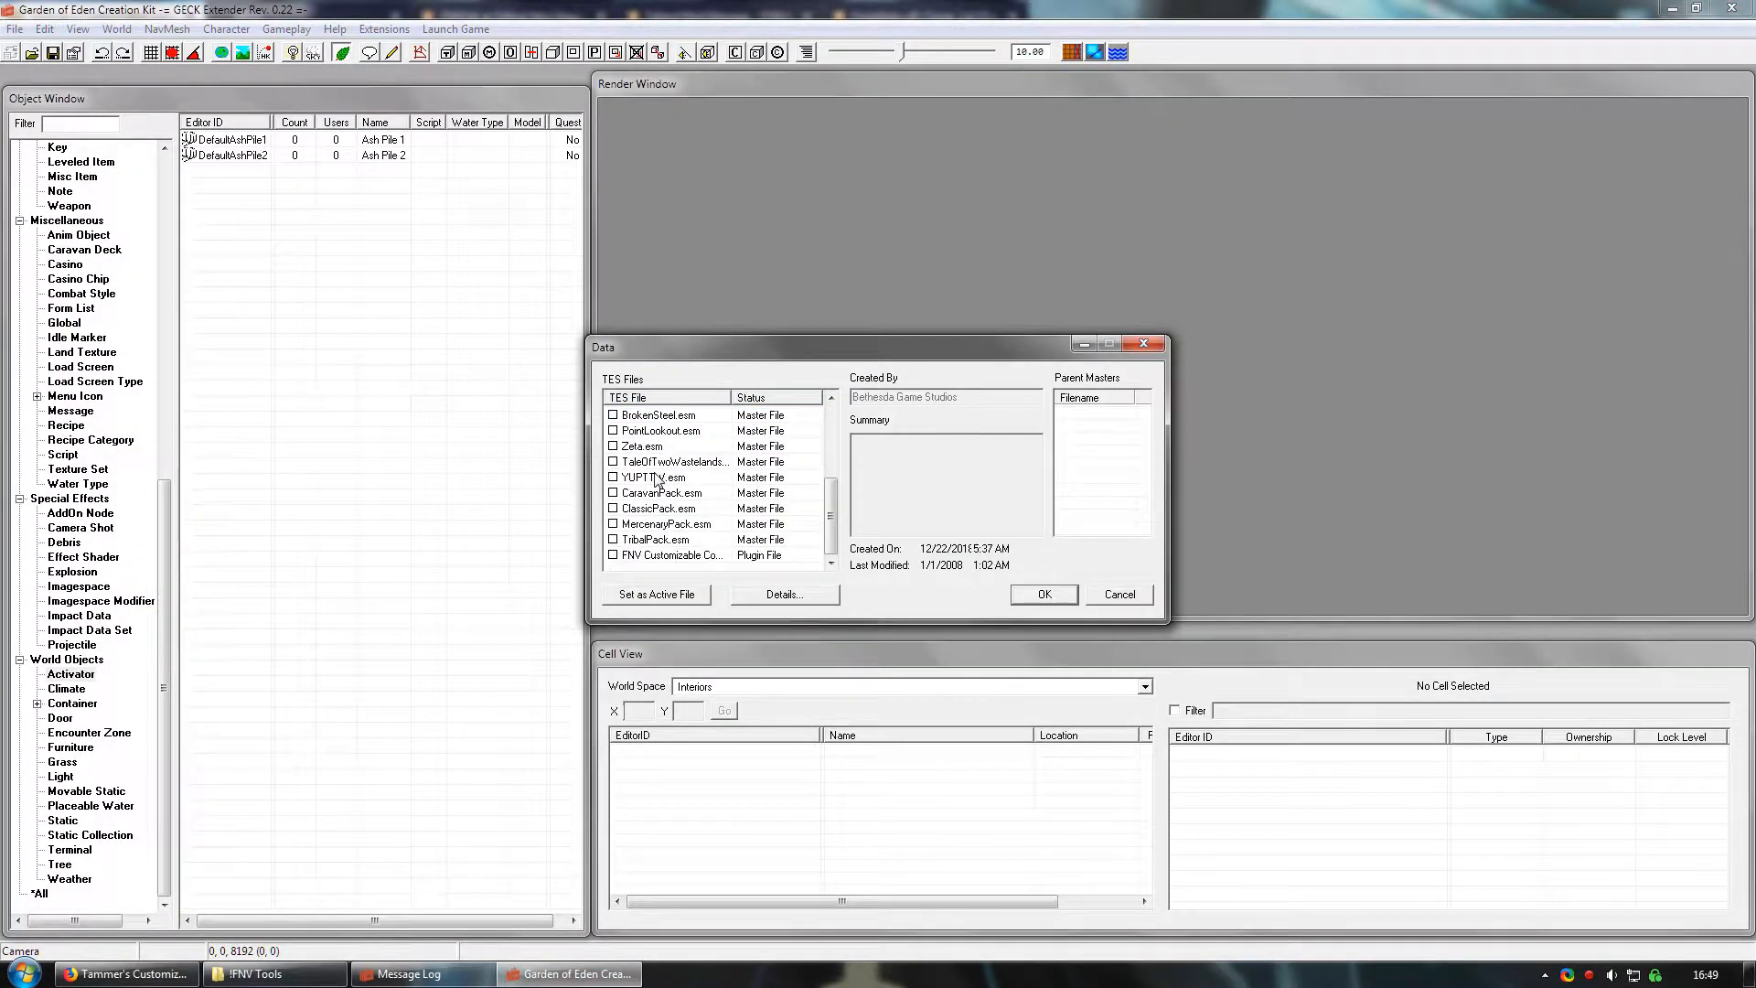
left_click(668, 556)
left_click_drag(731, 397, 802, 397)
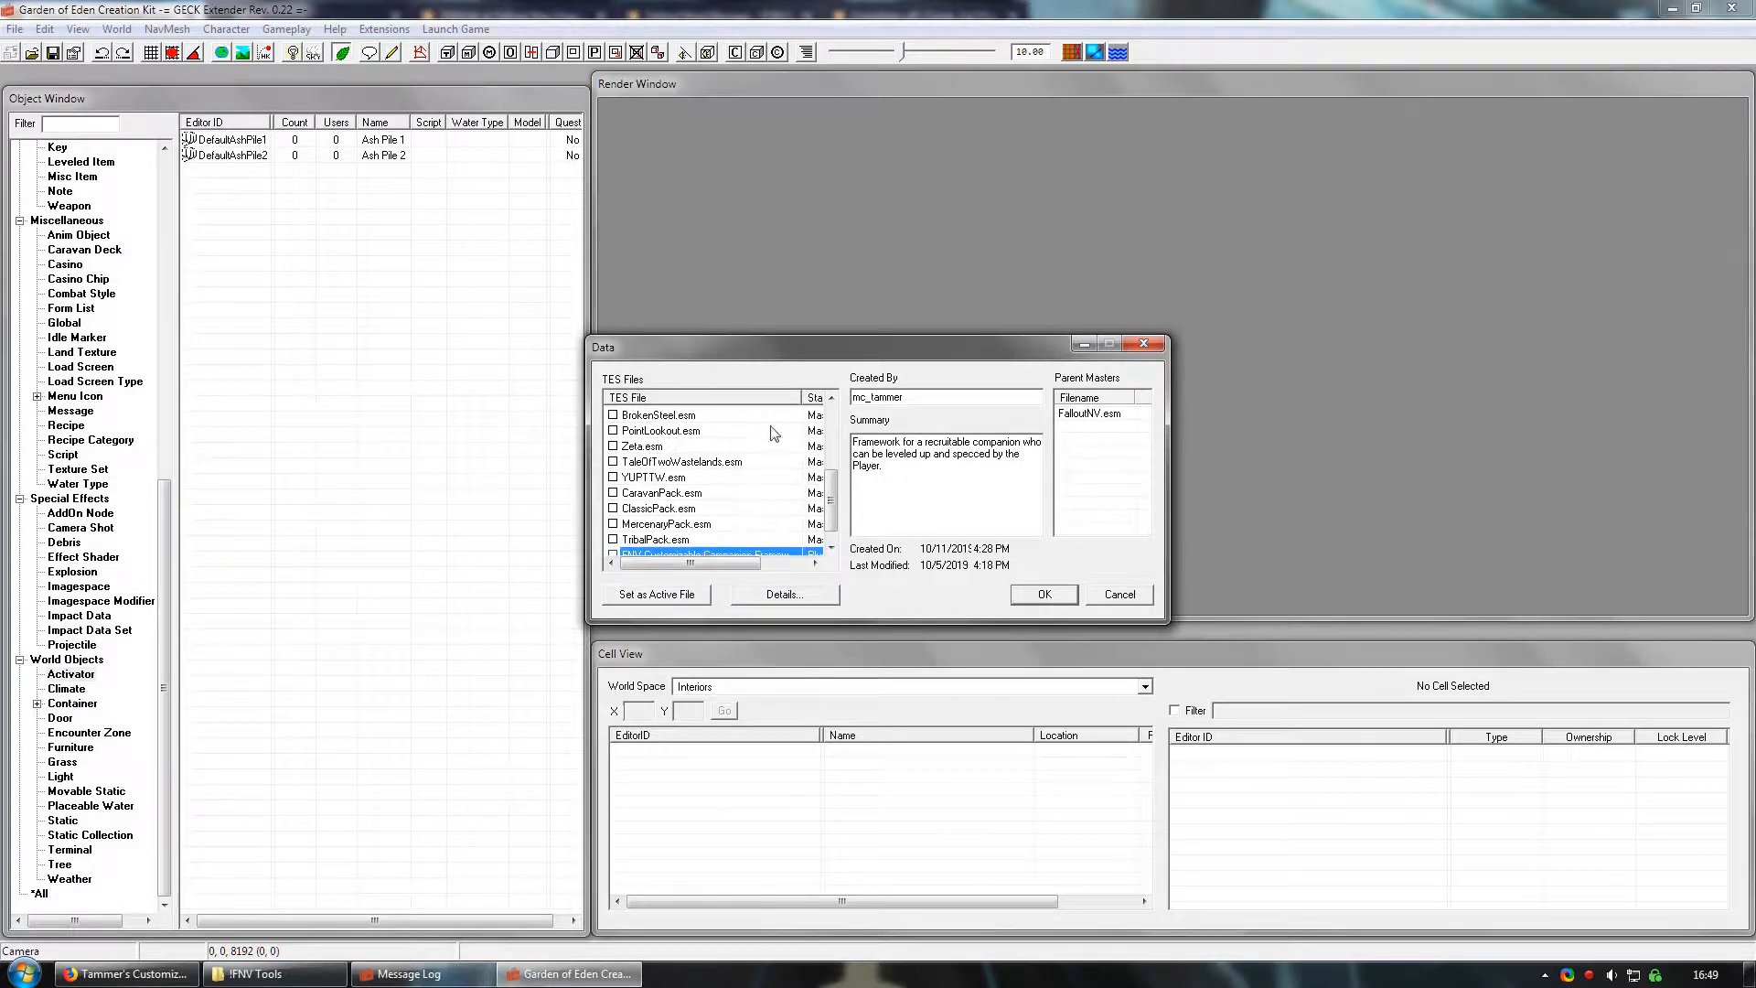
scroll(708, 540, "down", 1)
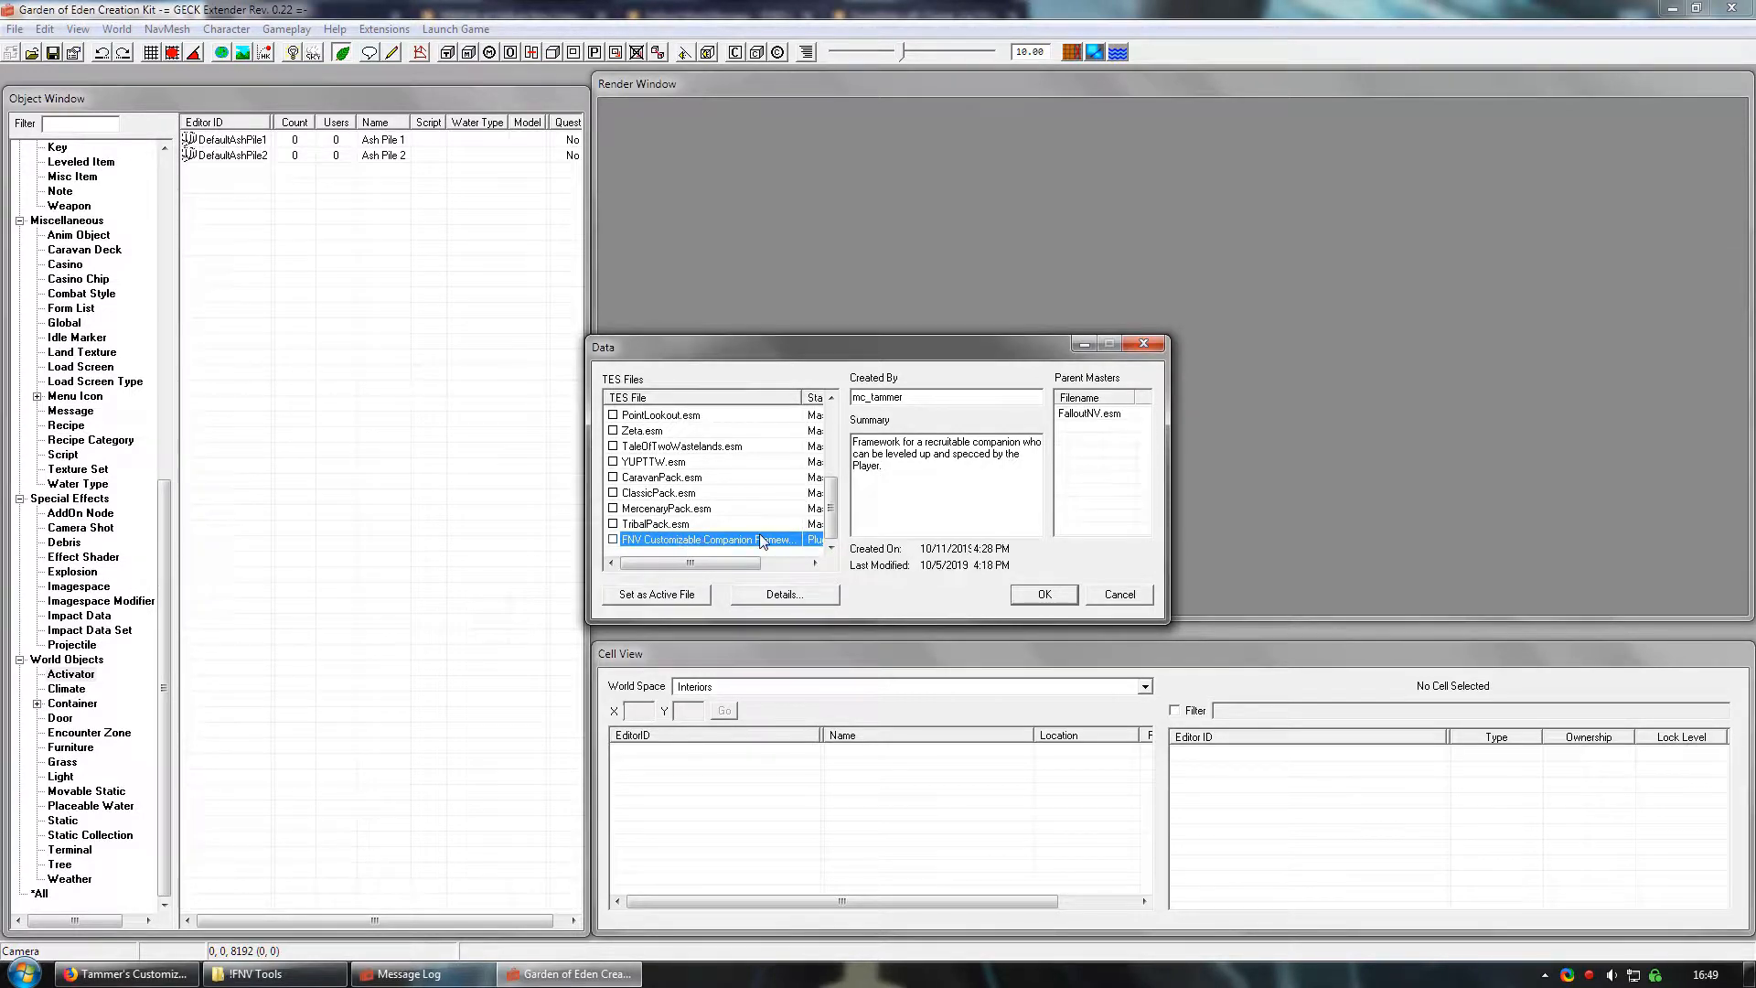
left_click(645, 597)
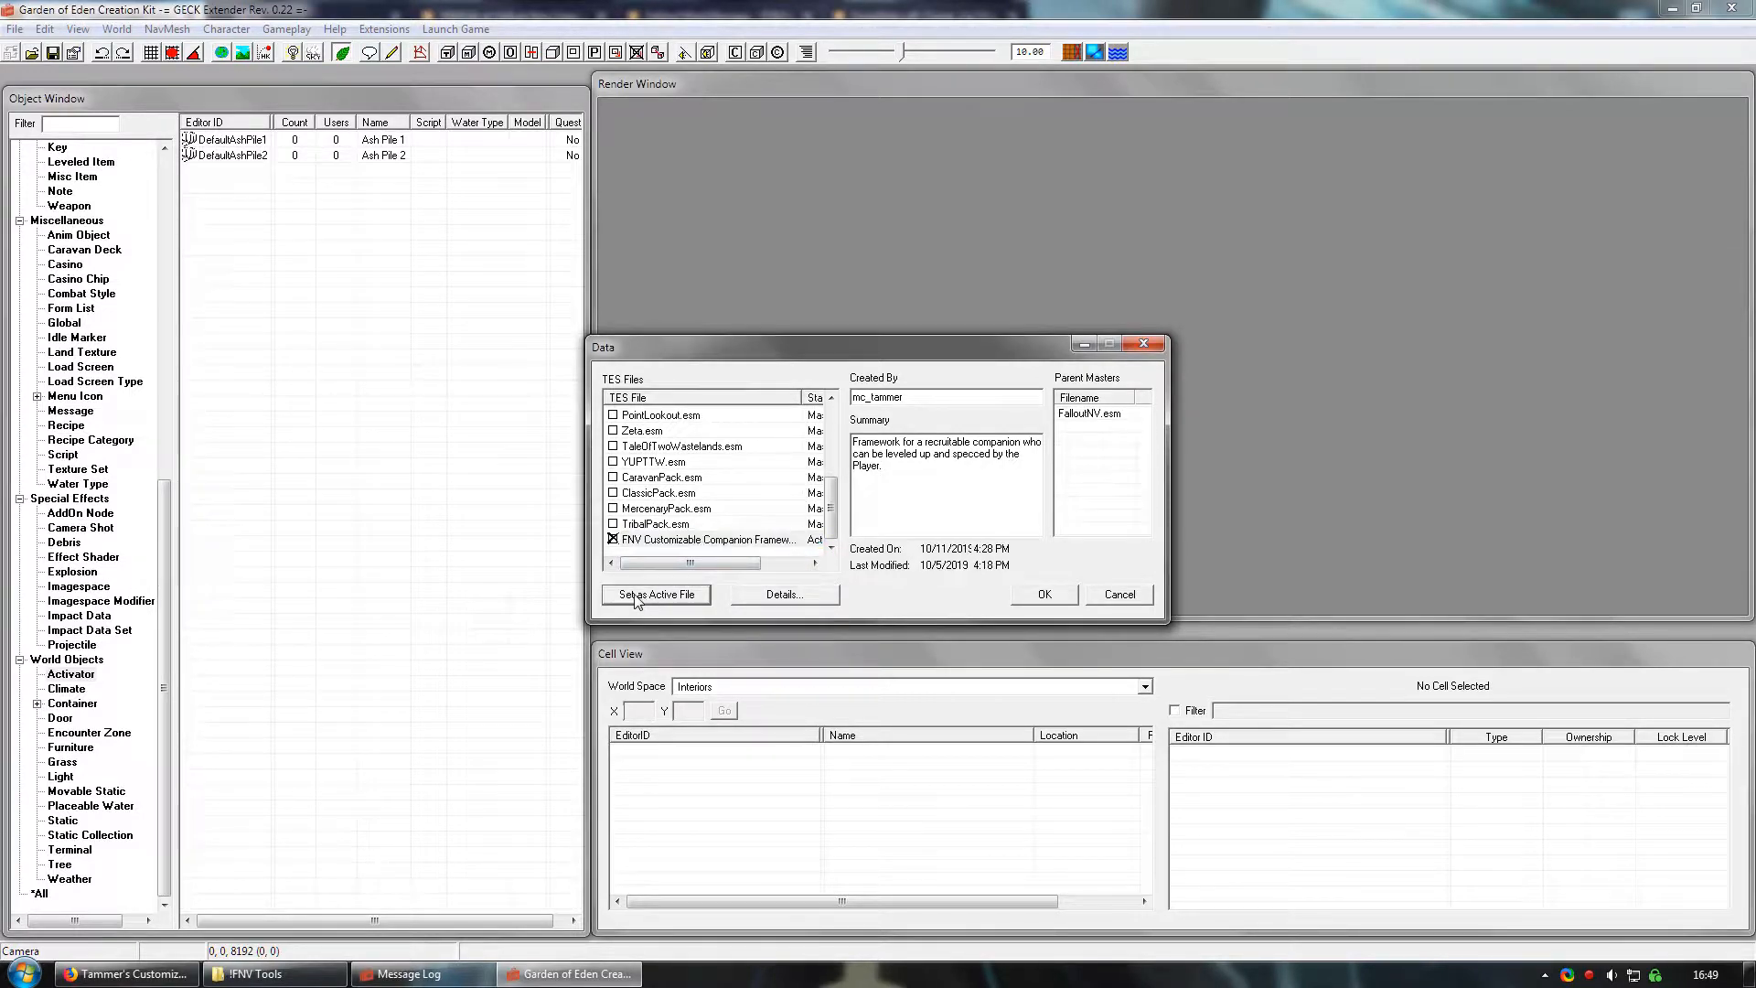
left_click(1044, 595)
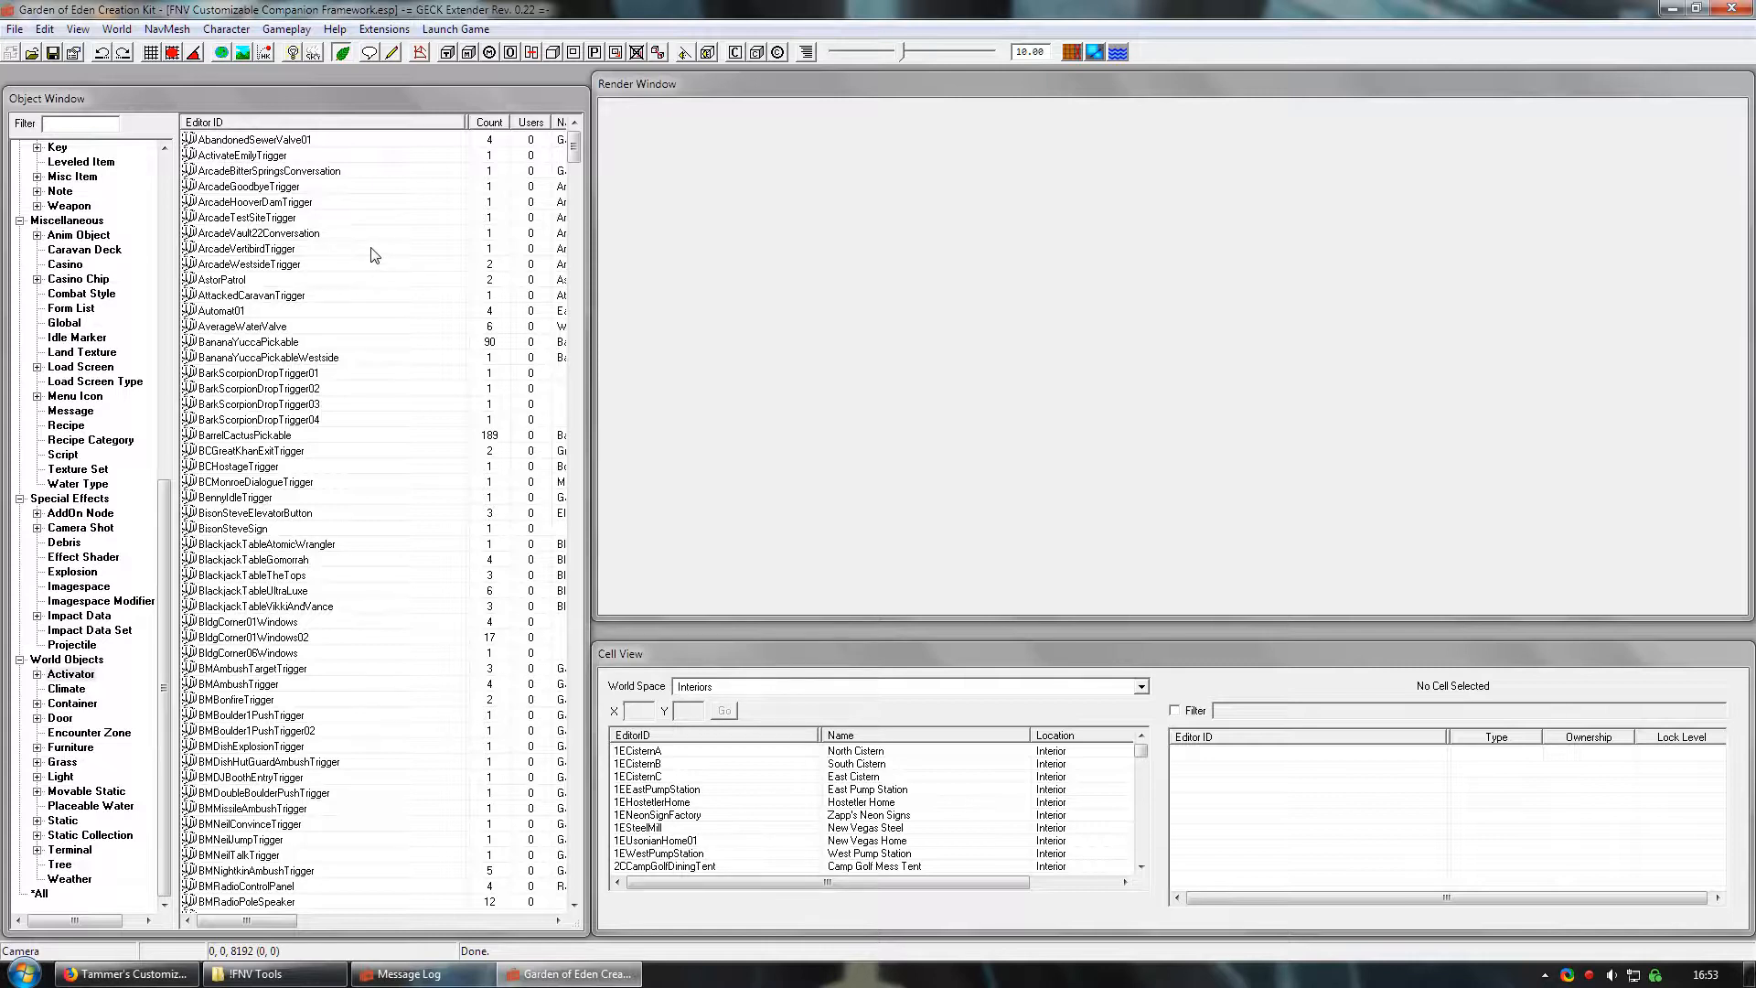
- Filter the Object Window by "aaa" across all object types
left_click(92, 129)
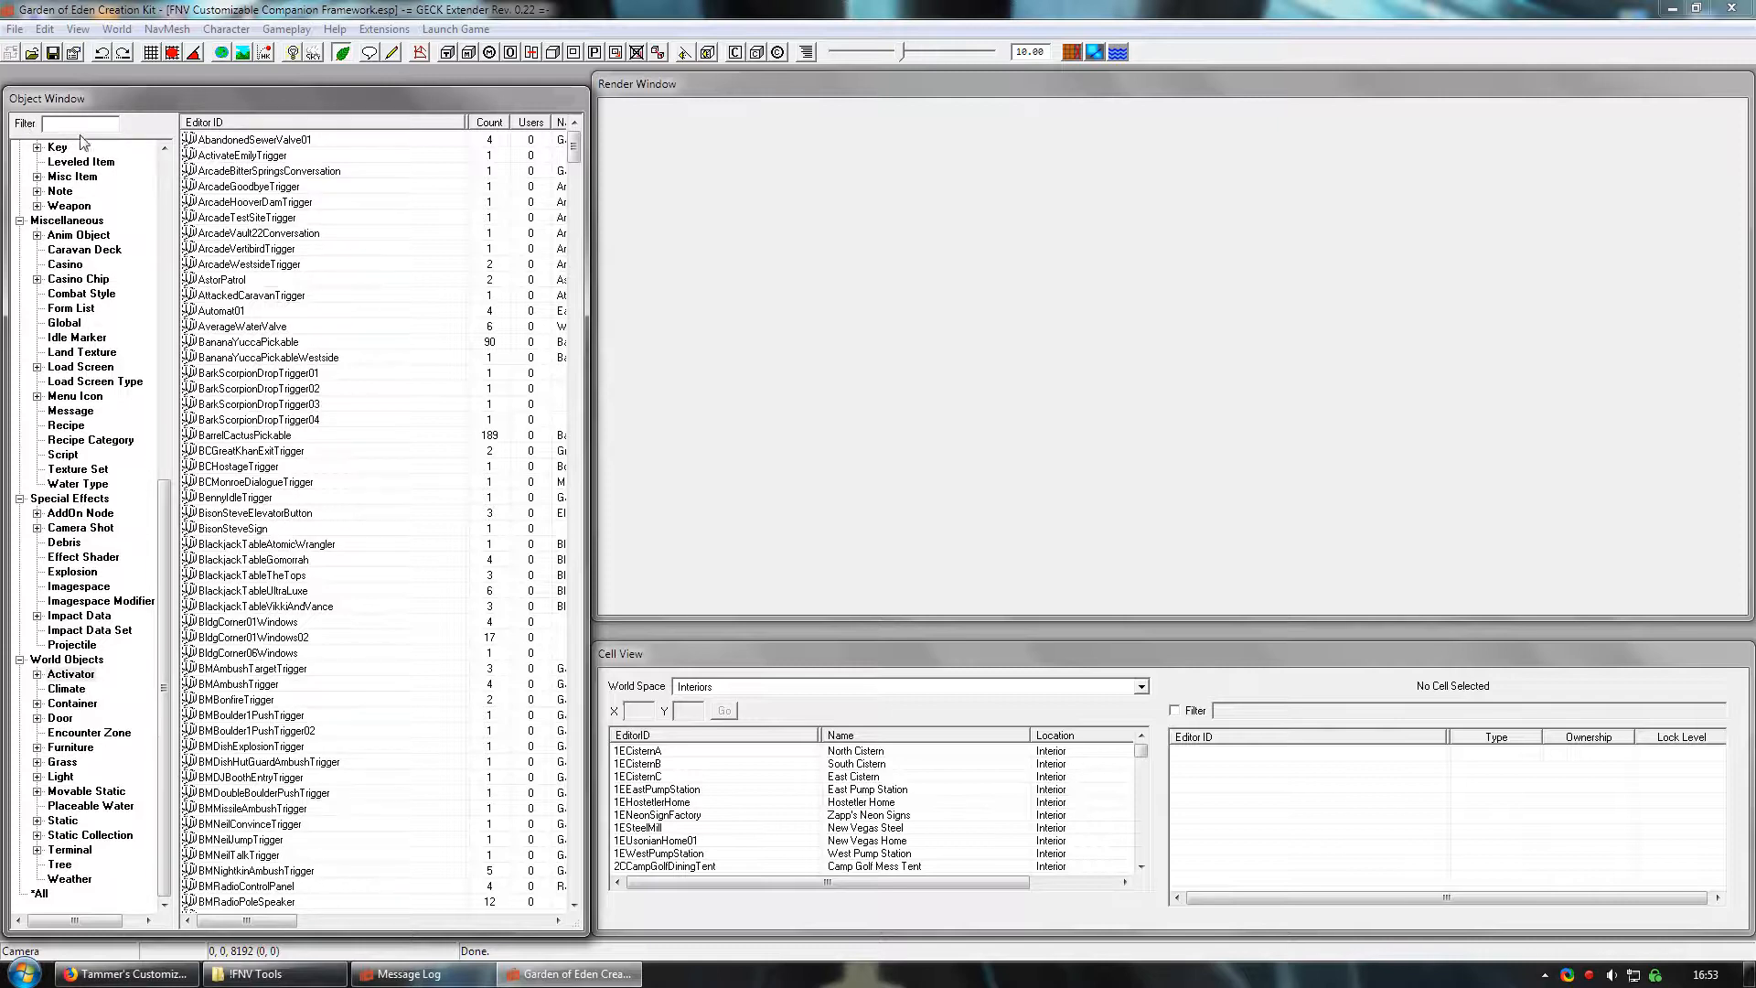
type("aaa")
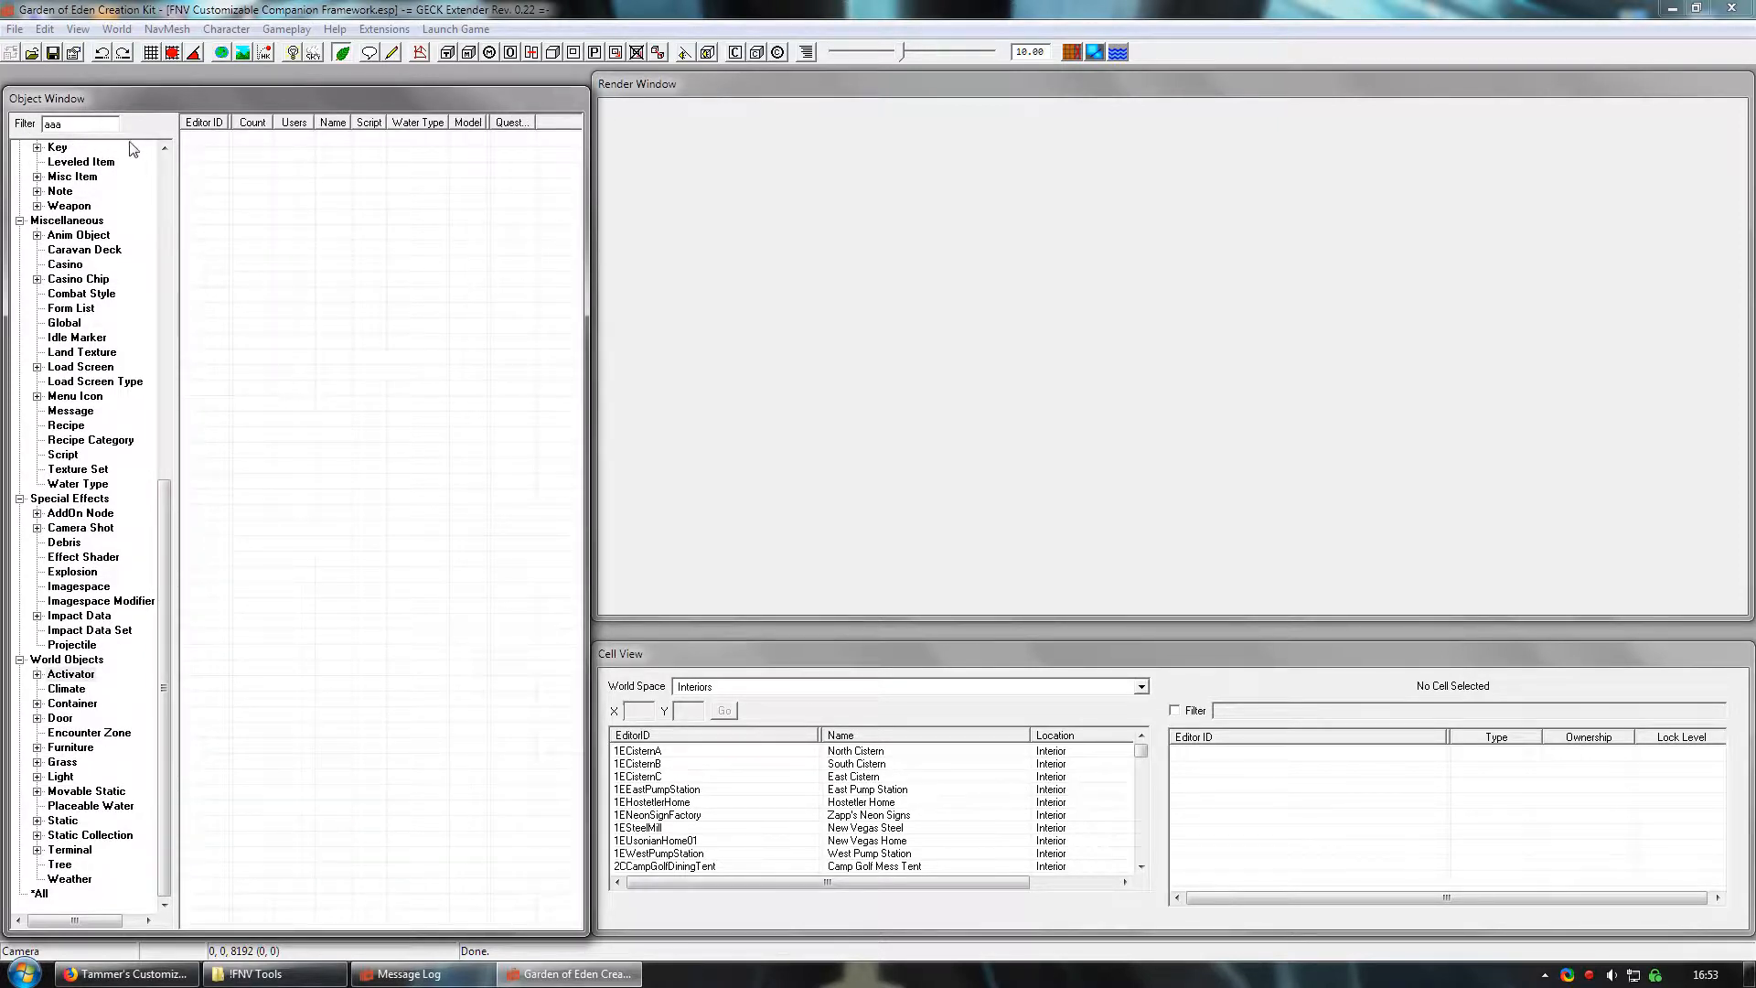
left_click_drag(167, 508, 117, 722)
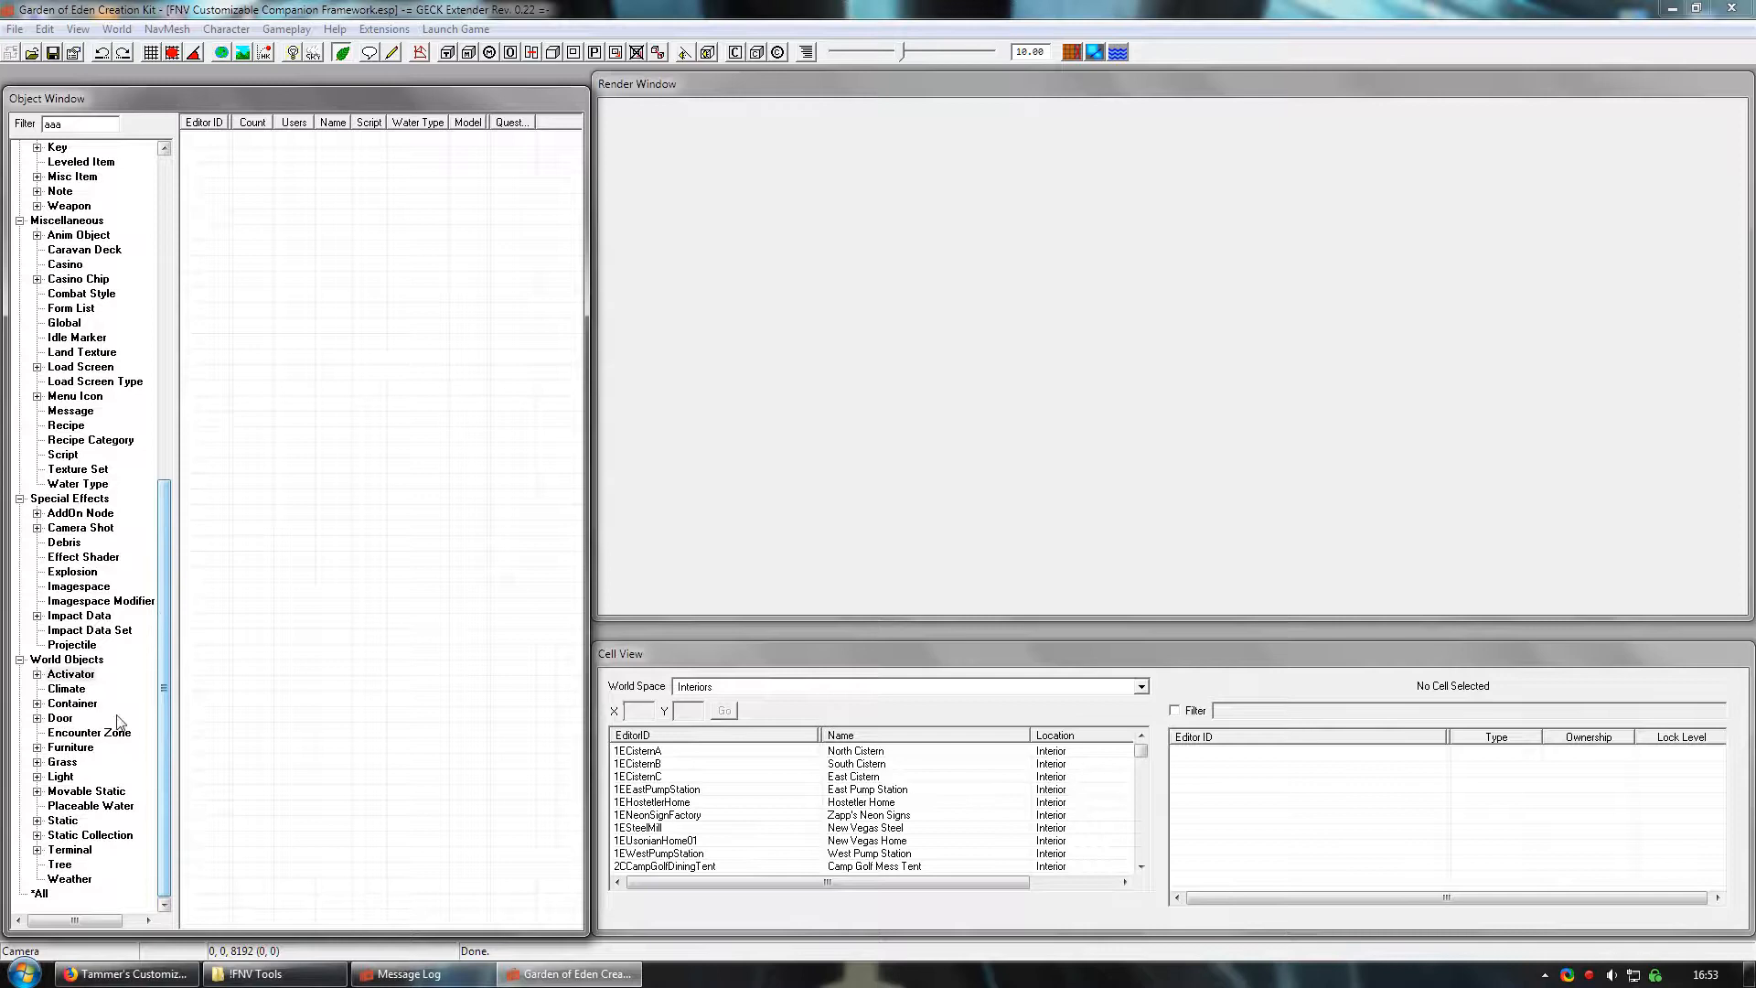
left_click(40, 894)
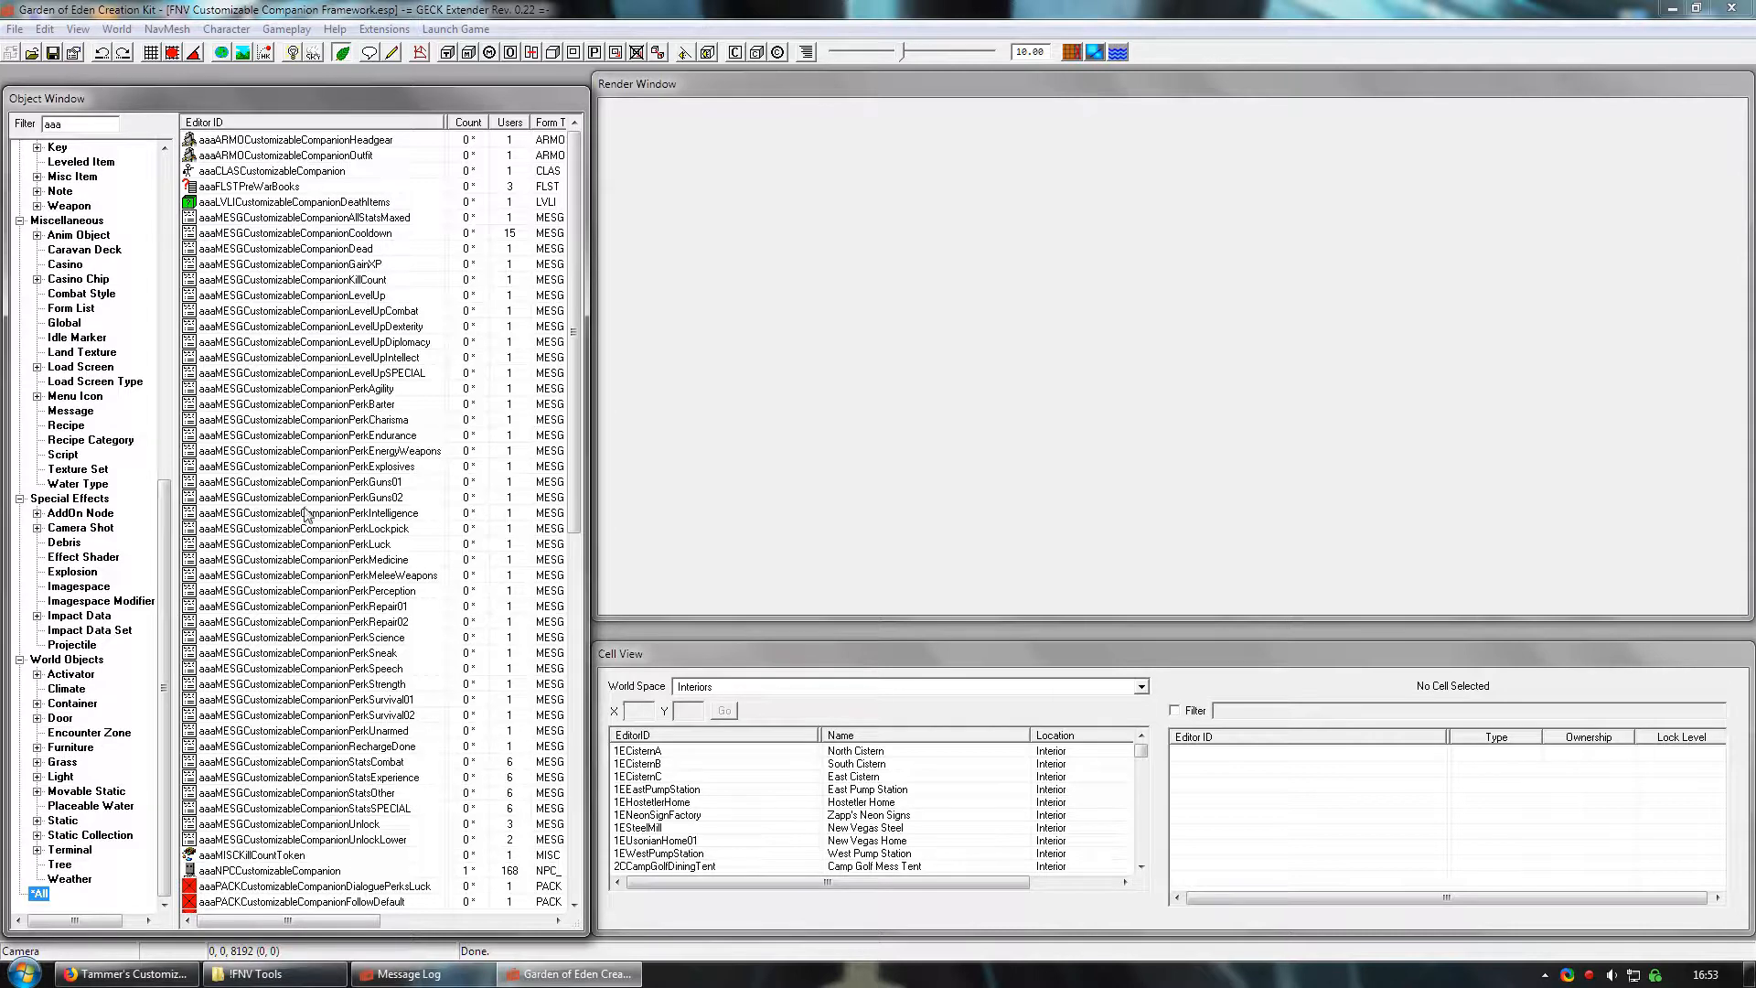
- Give the aaaNPCCustomizableCompanion NPC a placeholder personal name, mark it as Female and save the record
left_click_drag(571, 432, 576, 723)
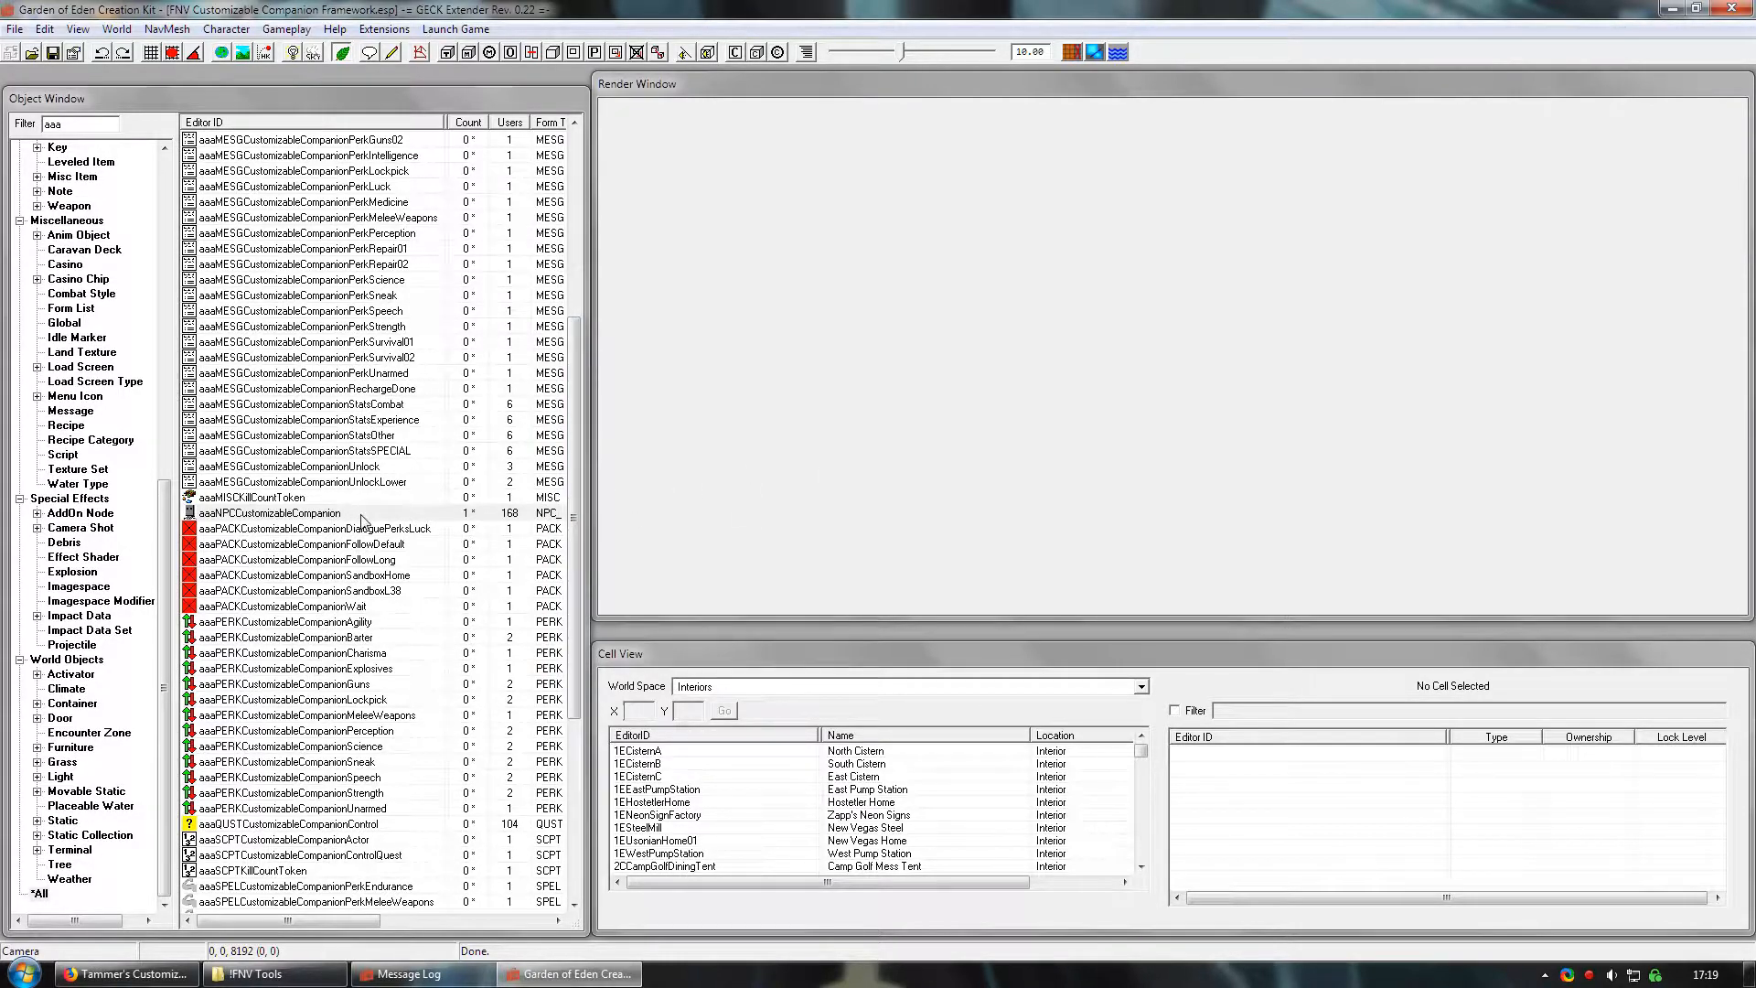
left_click(211, 514)
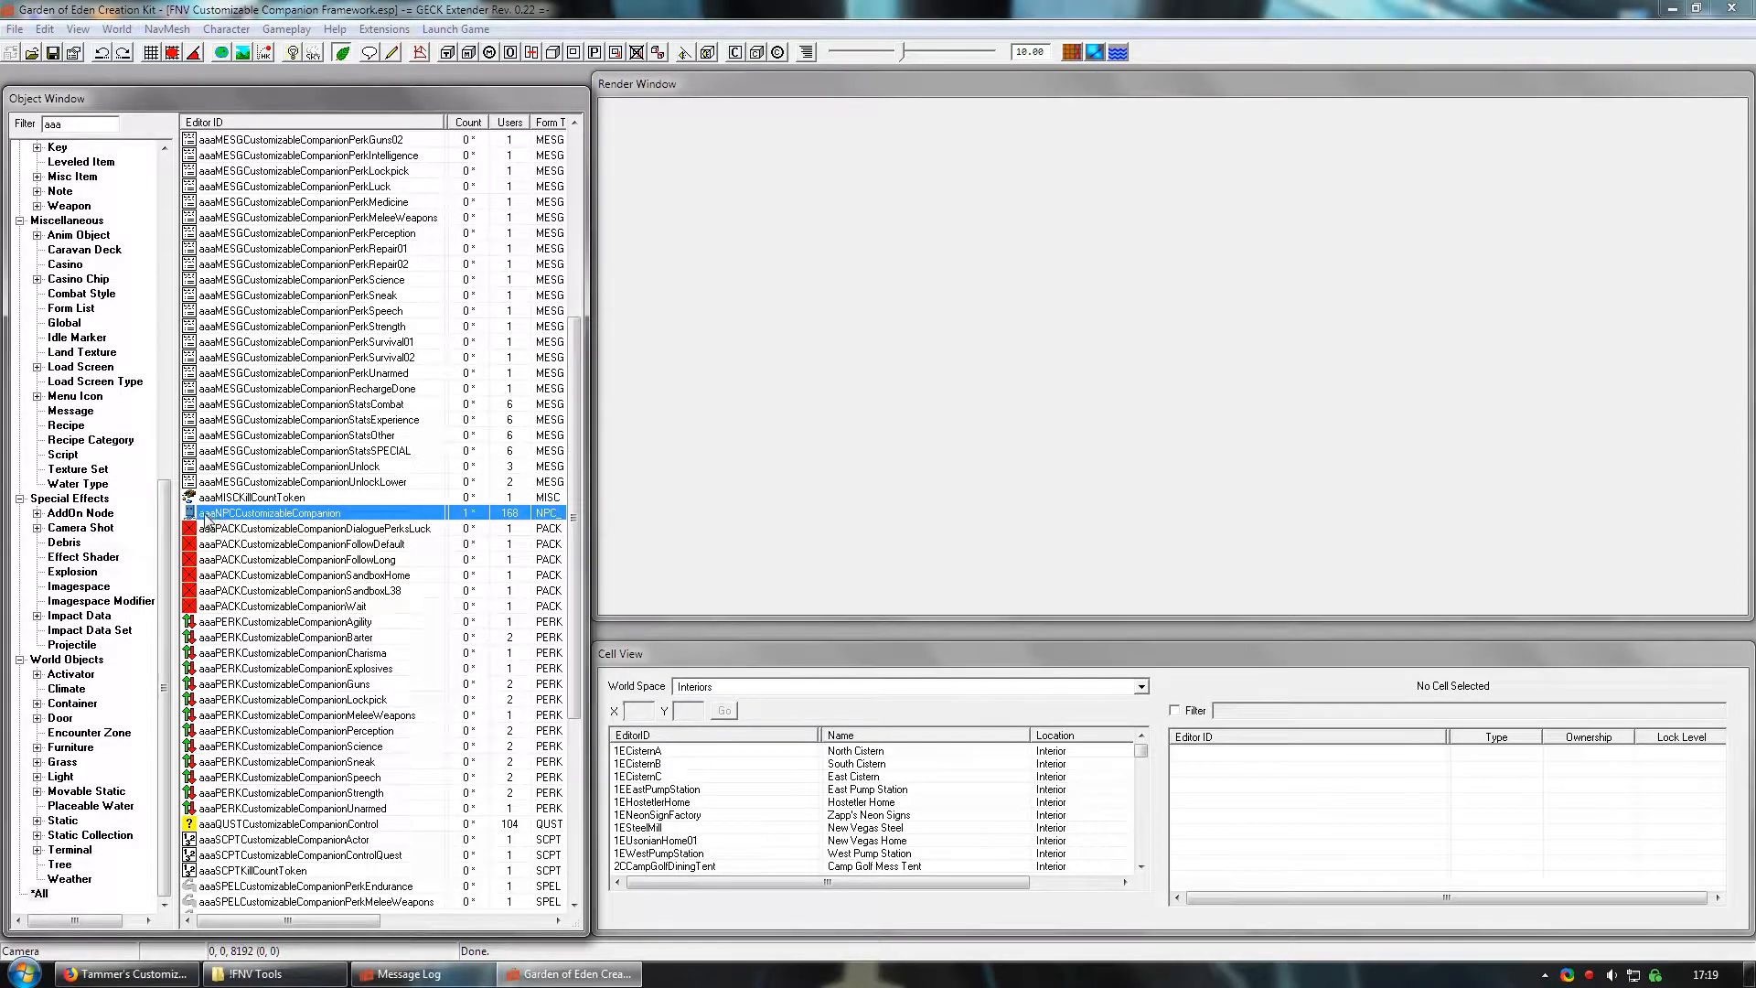
left_click(203, 515)
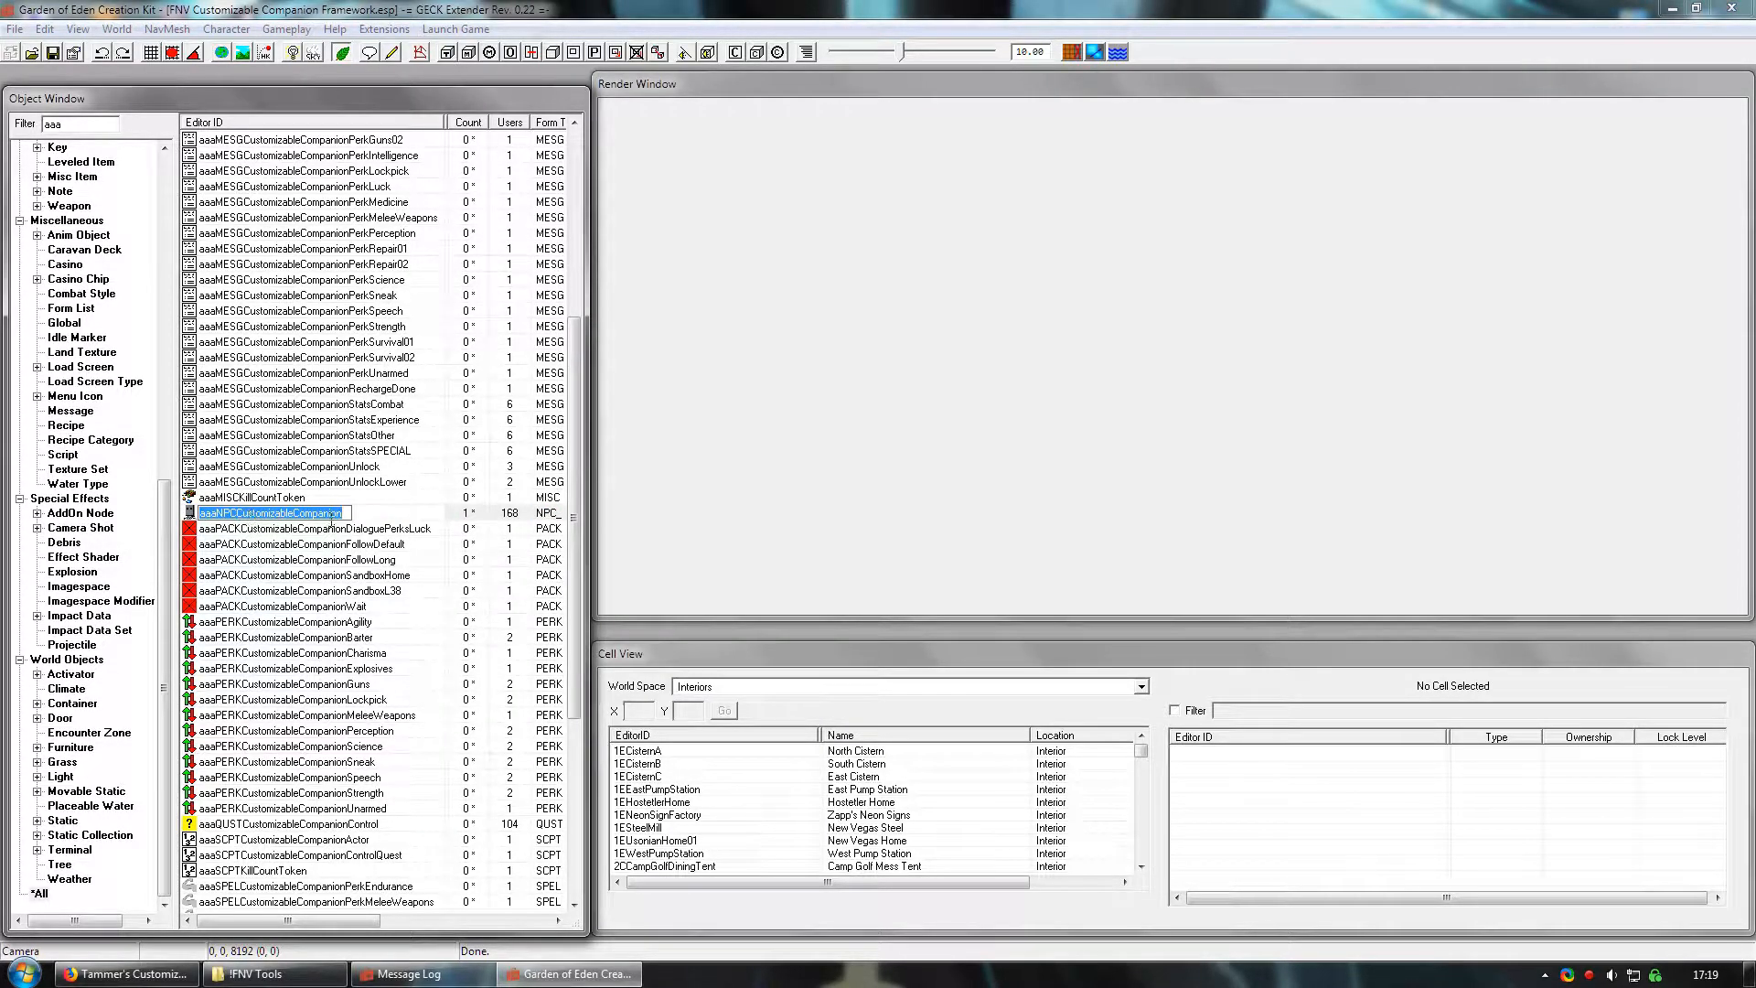
left_click(388, 529)
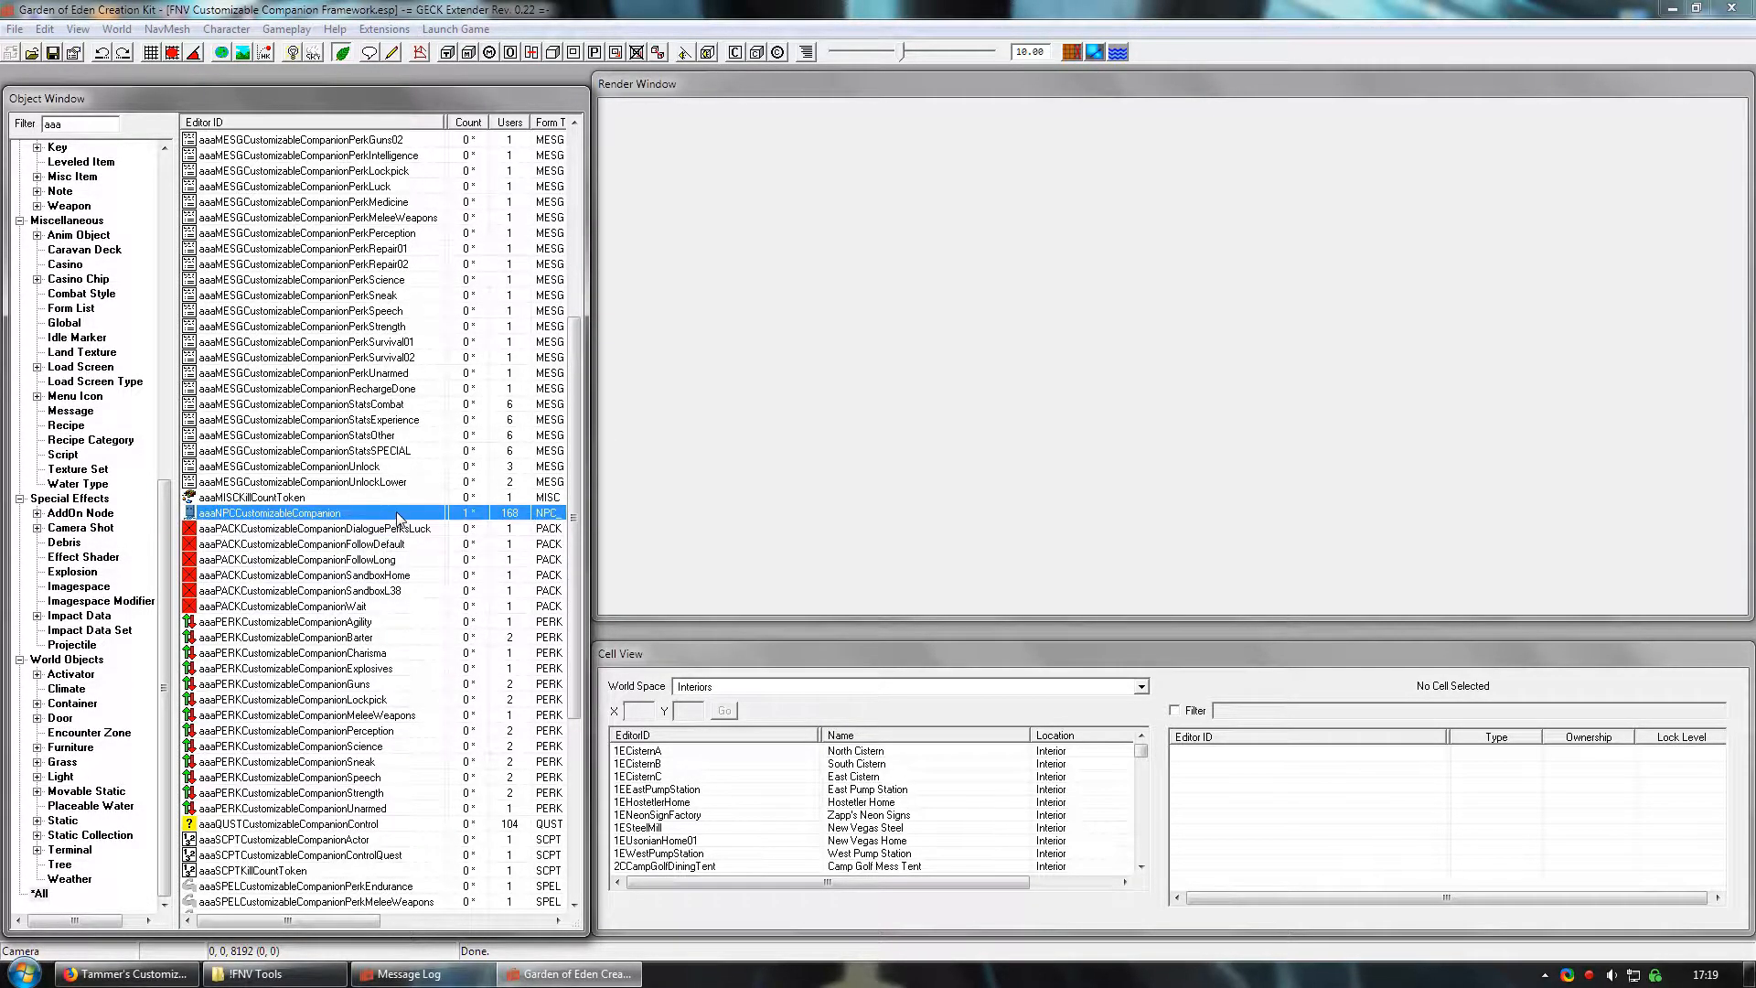
double_click(389, 513)
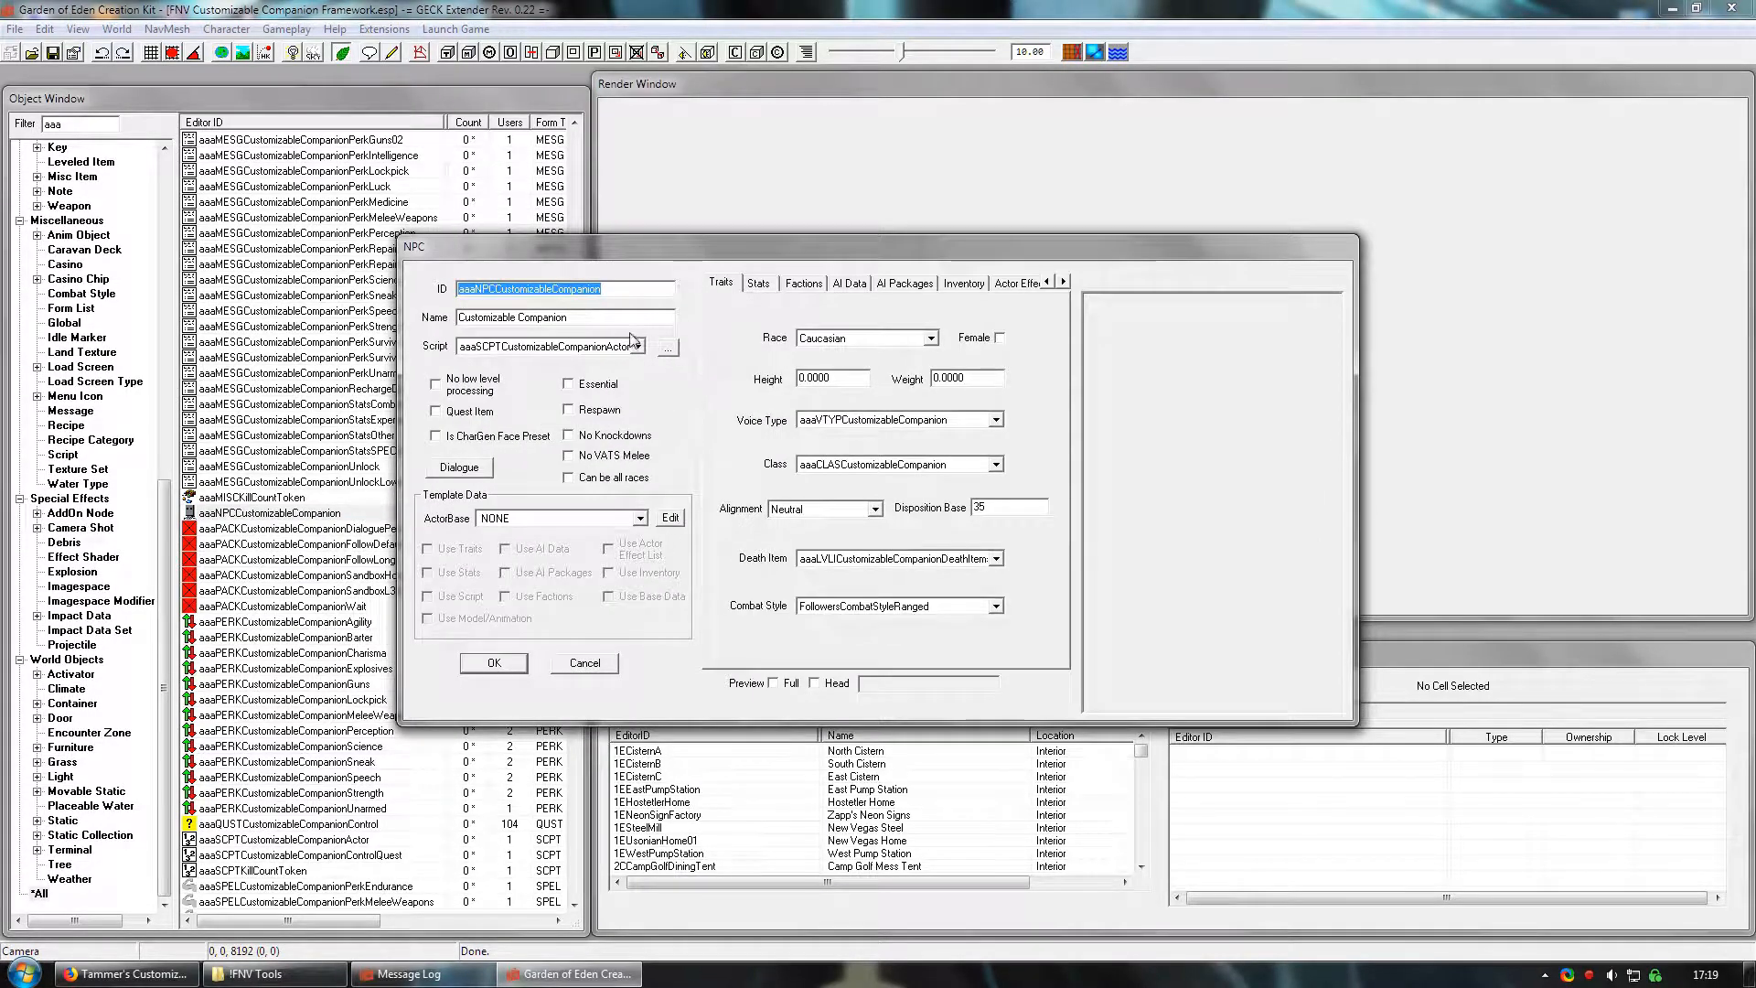
left_click_drag(568, 317, 460, 318)
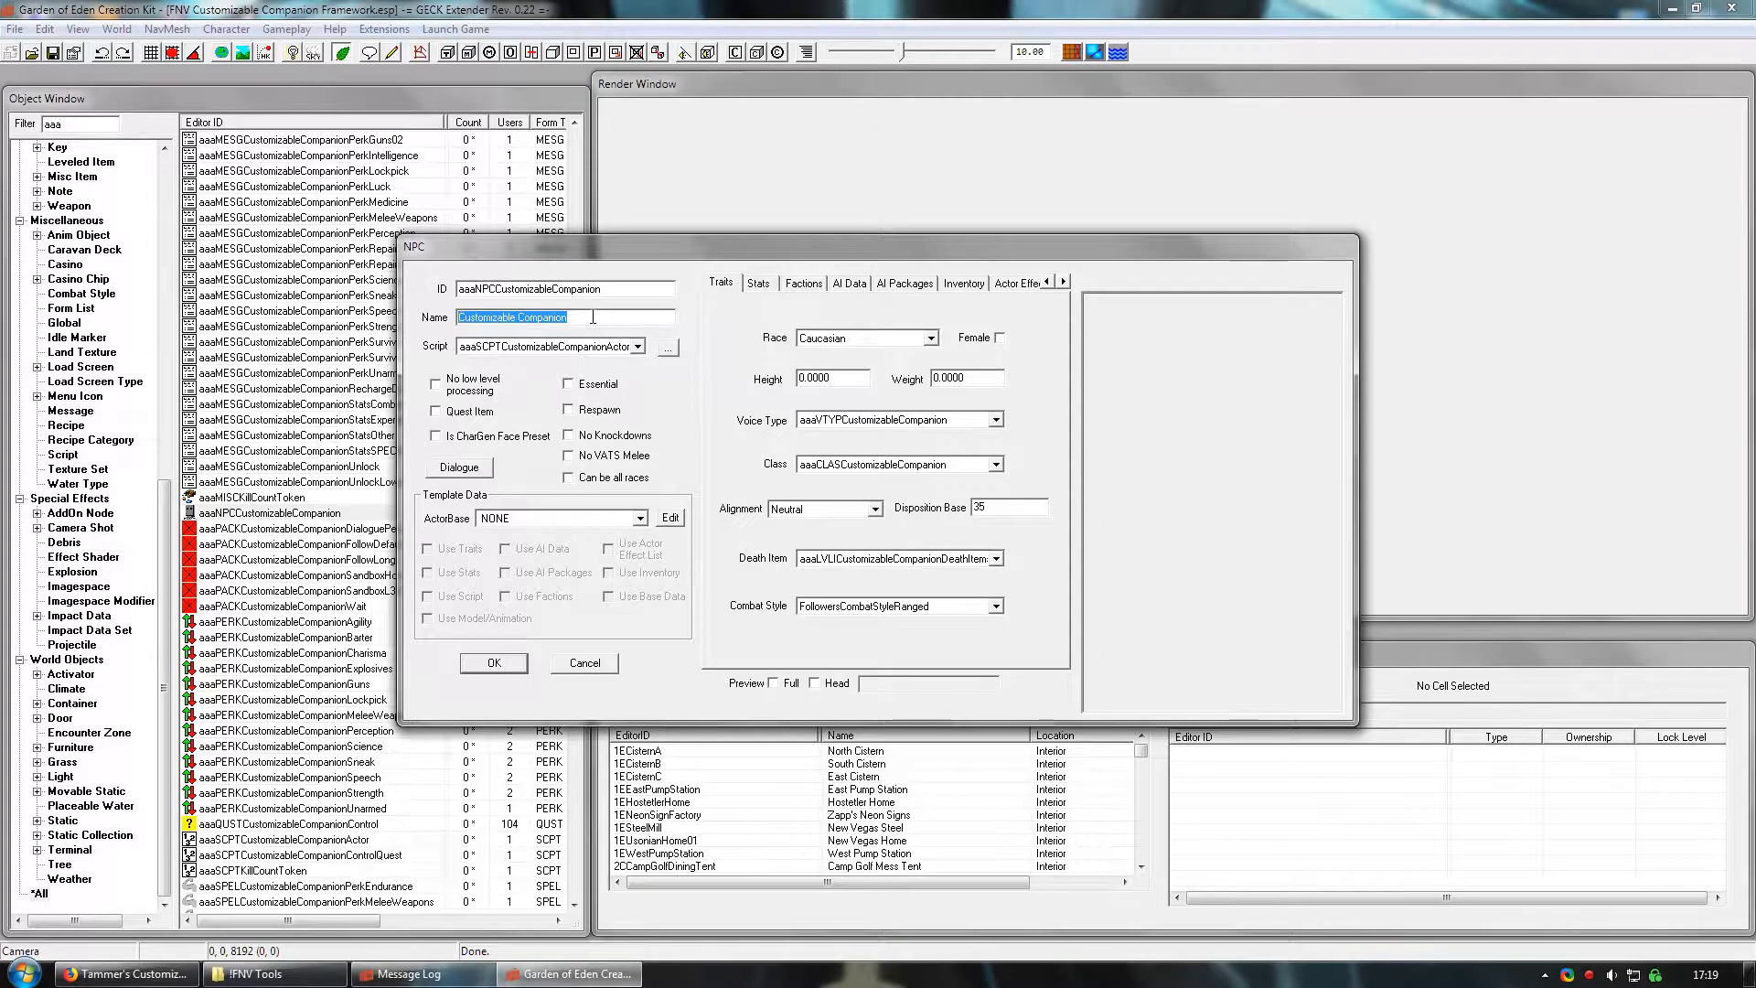
type("John Doe")
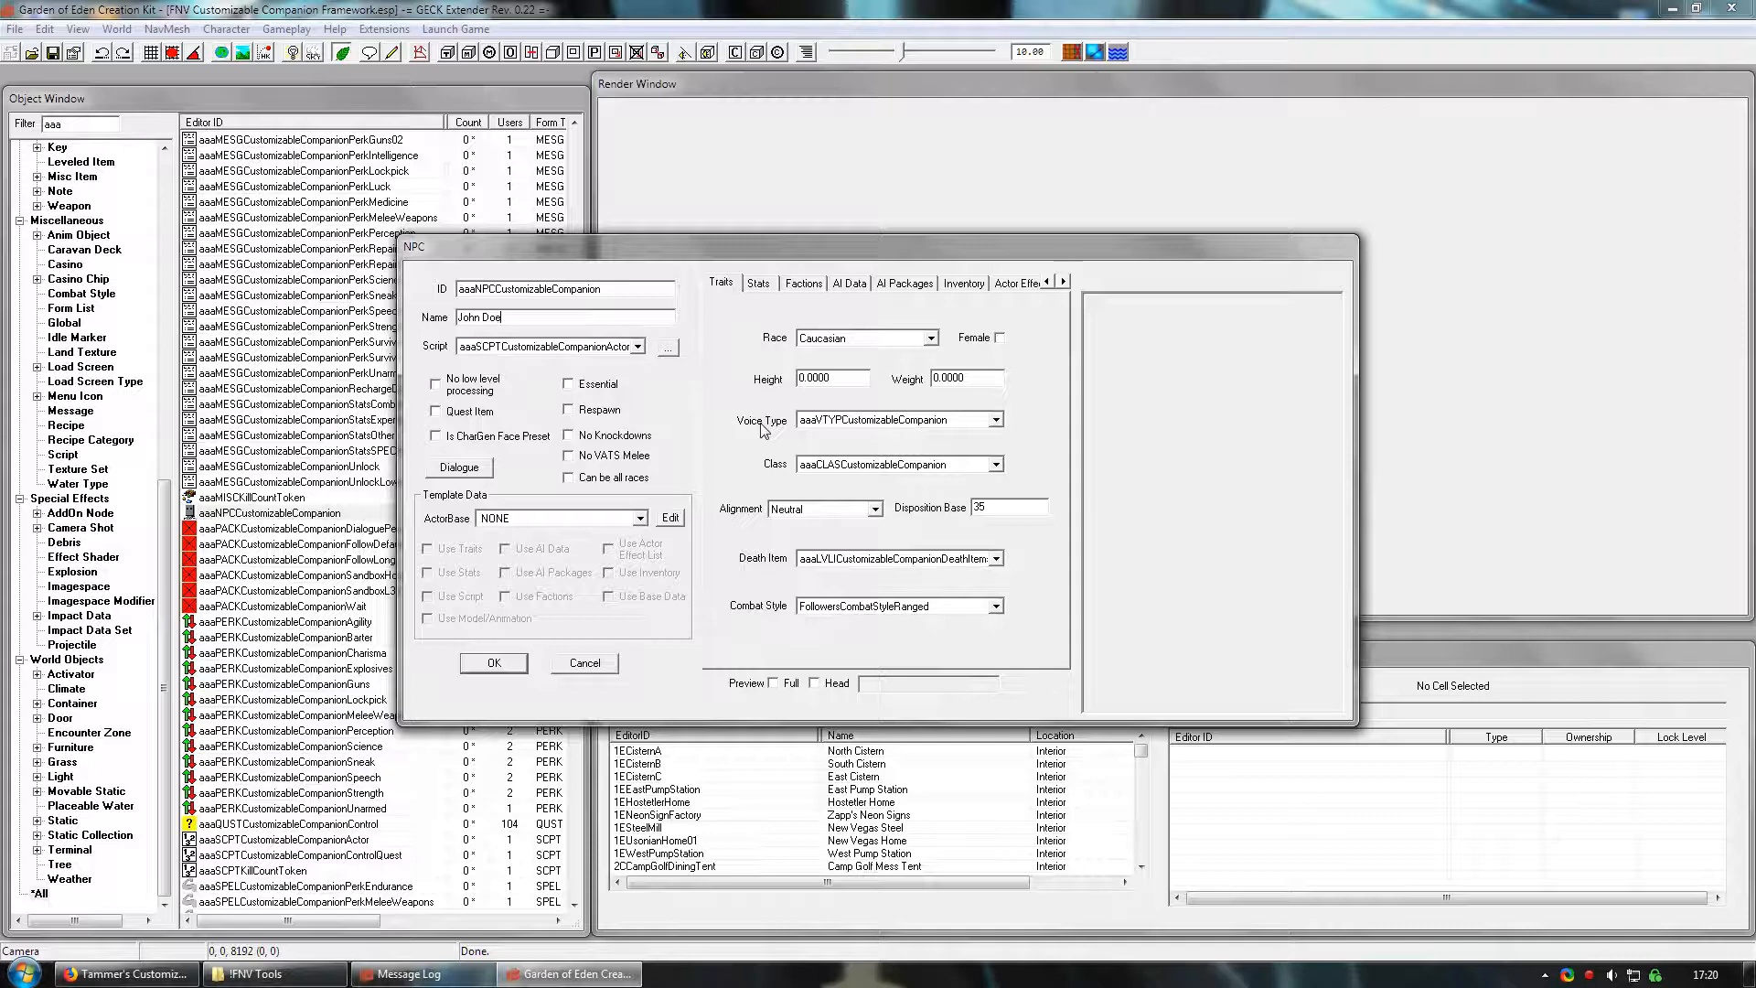
left_click(1000, 338)
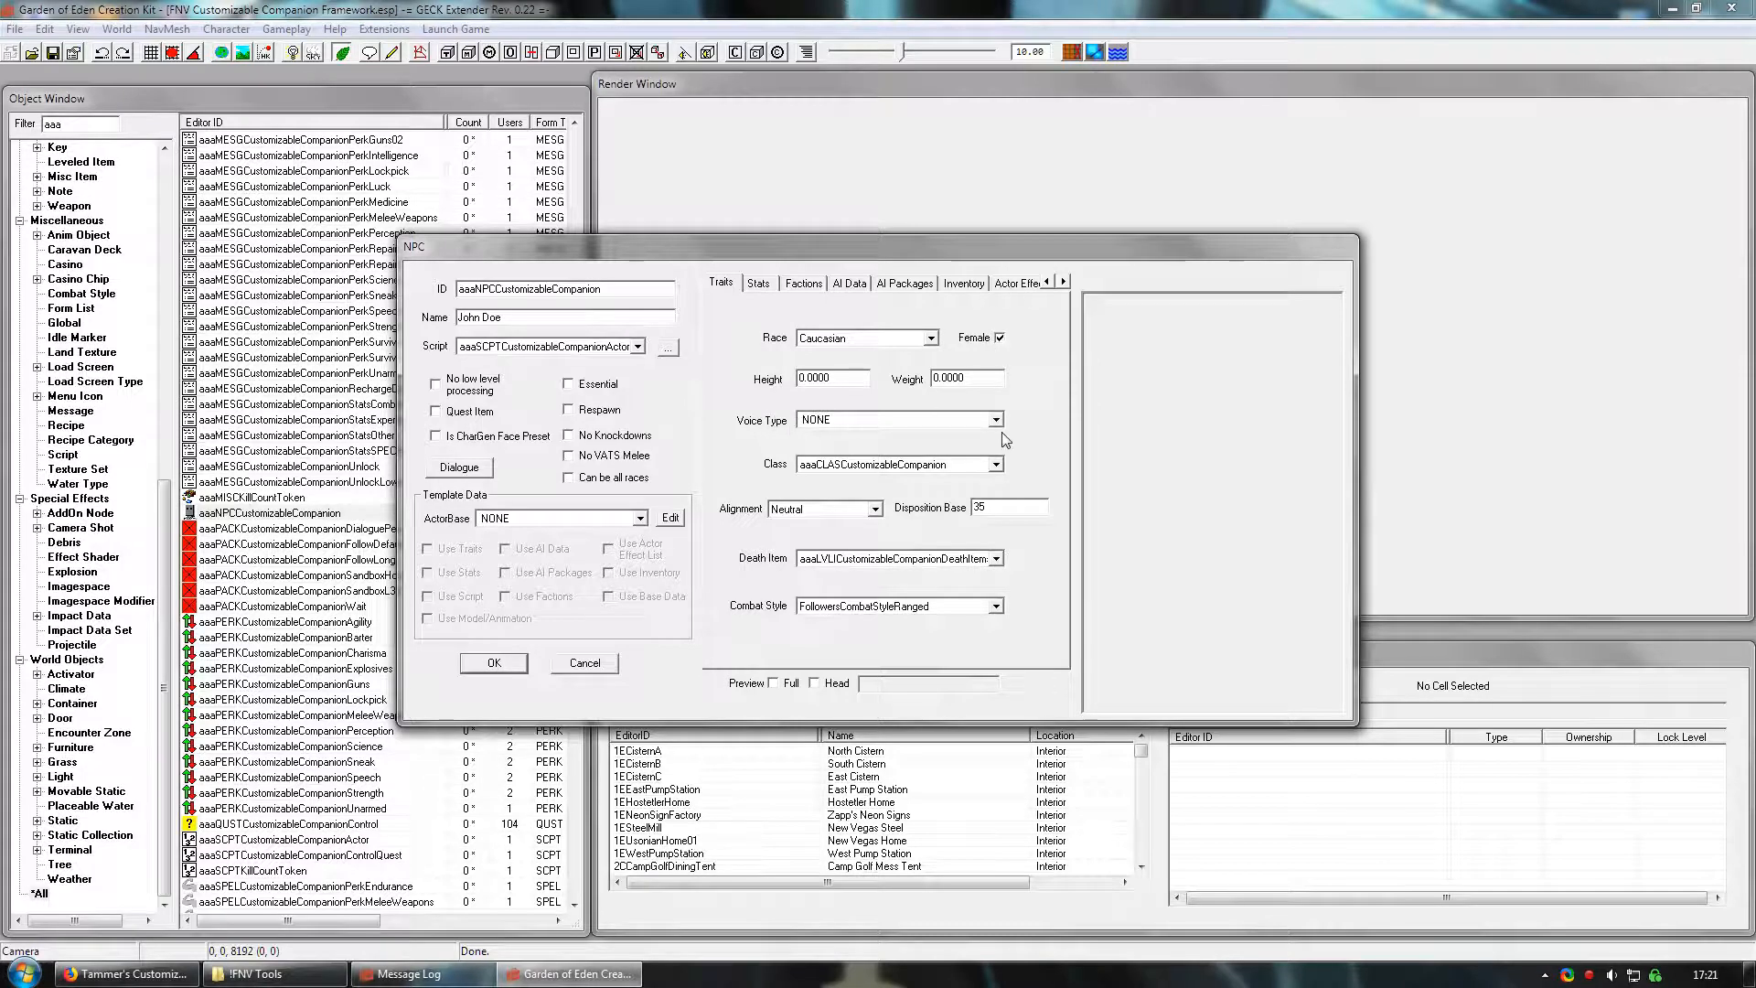
left_click(492, 666)
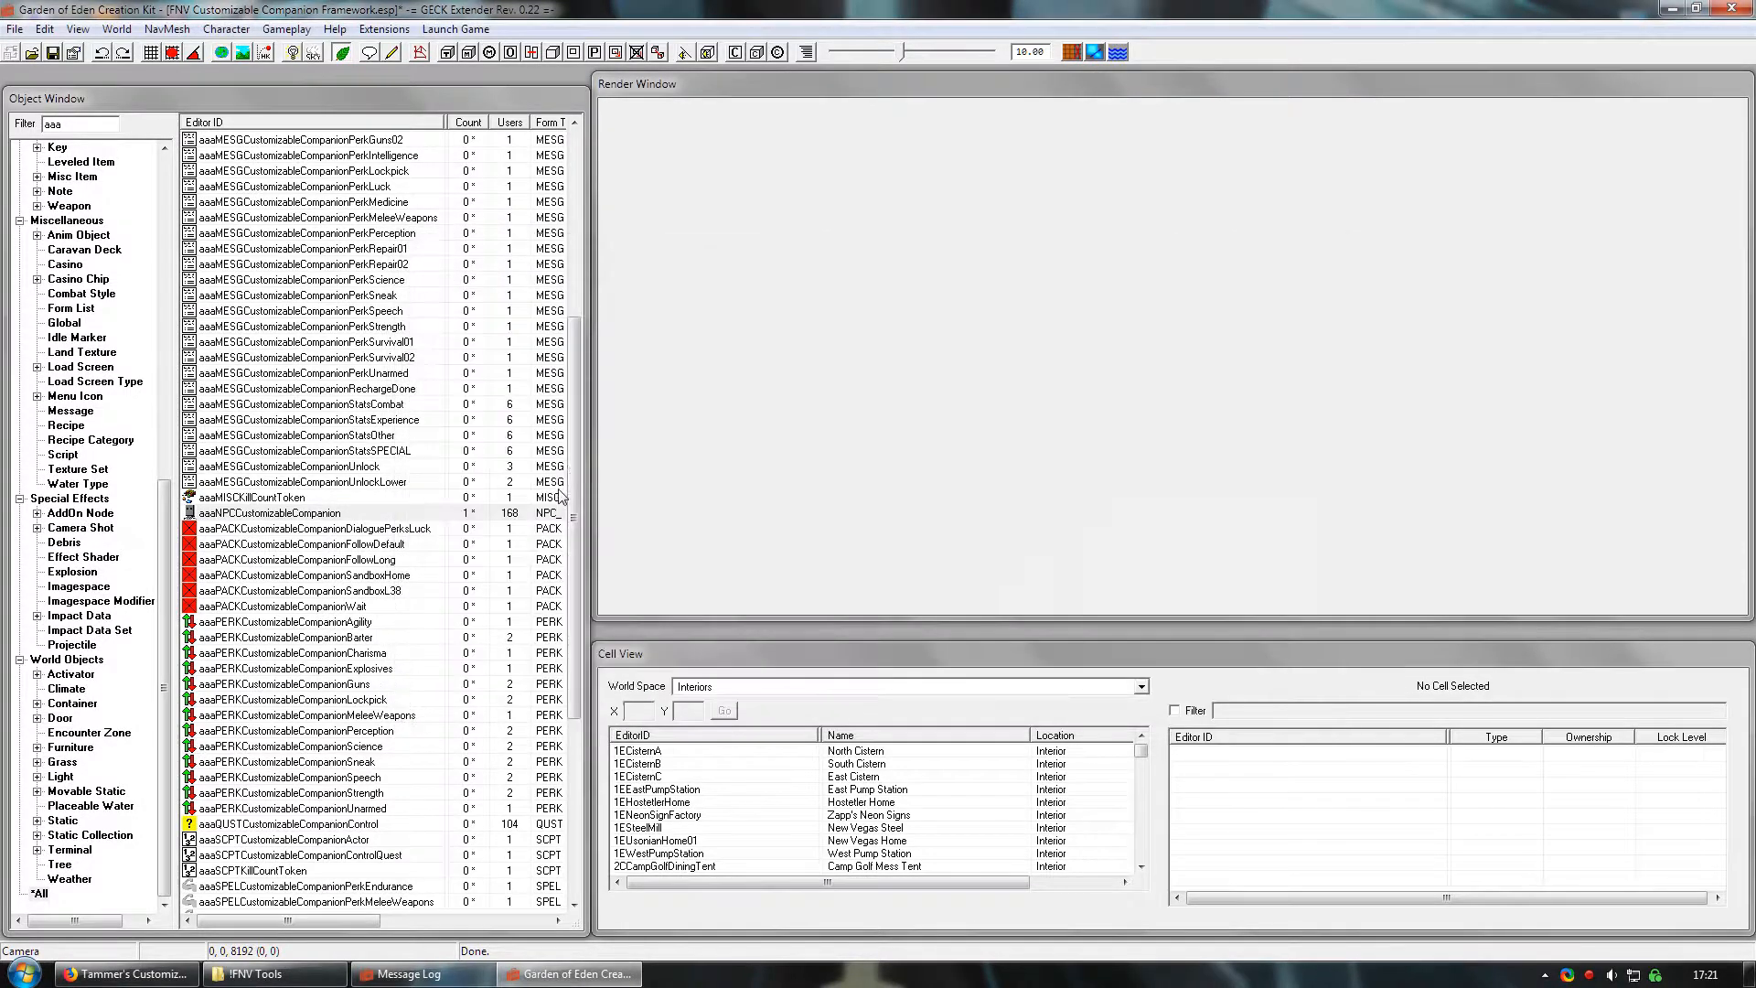
- Set the gender of the aaaVTYPCustomizableCompanion voice type to Female and save it
left_click_drag(575, 454, 564, 638)
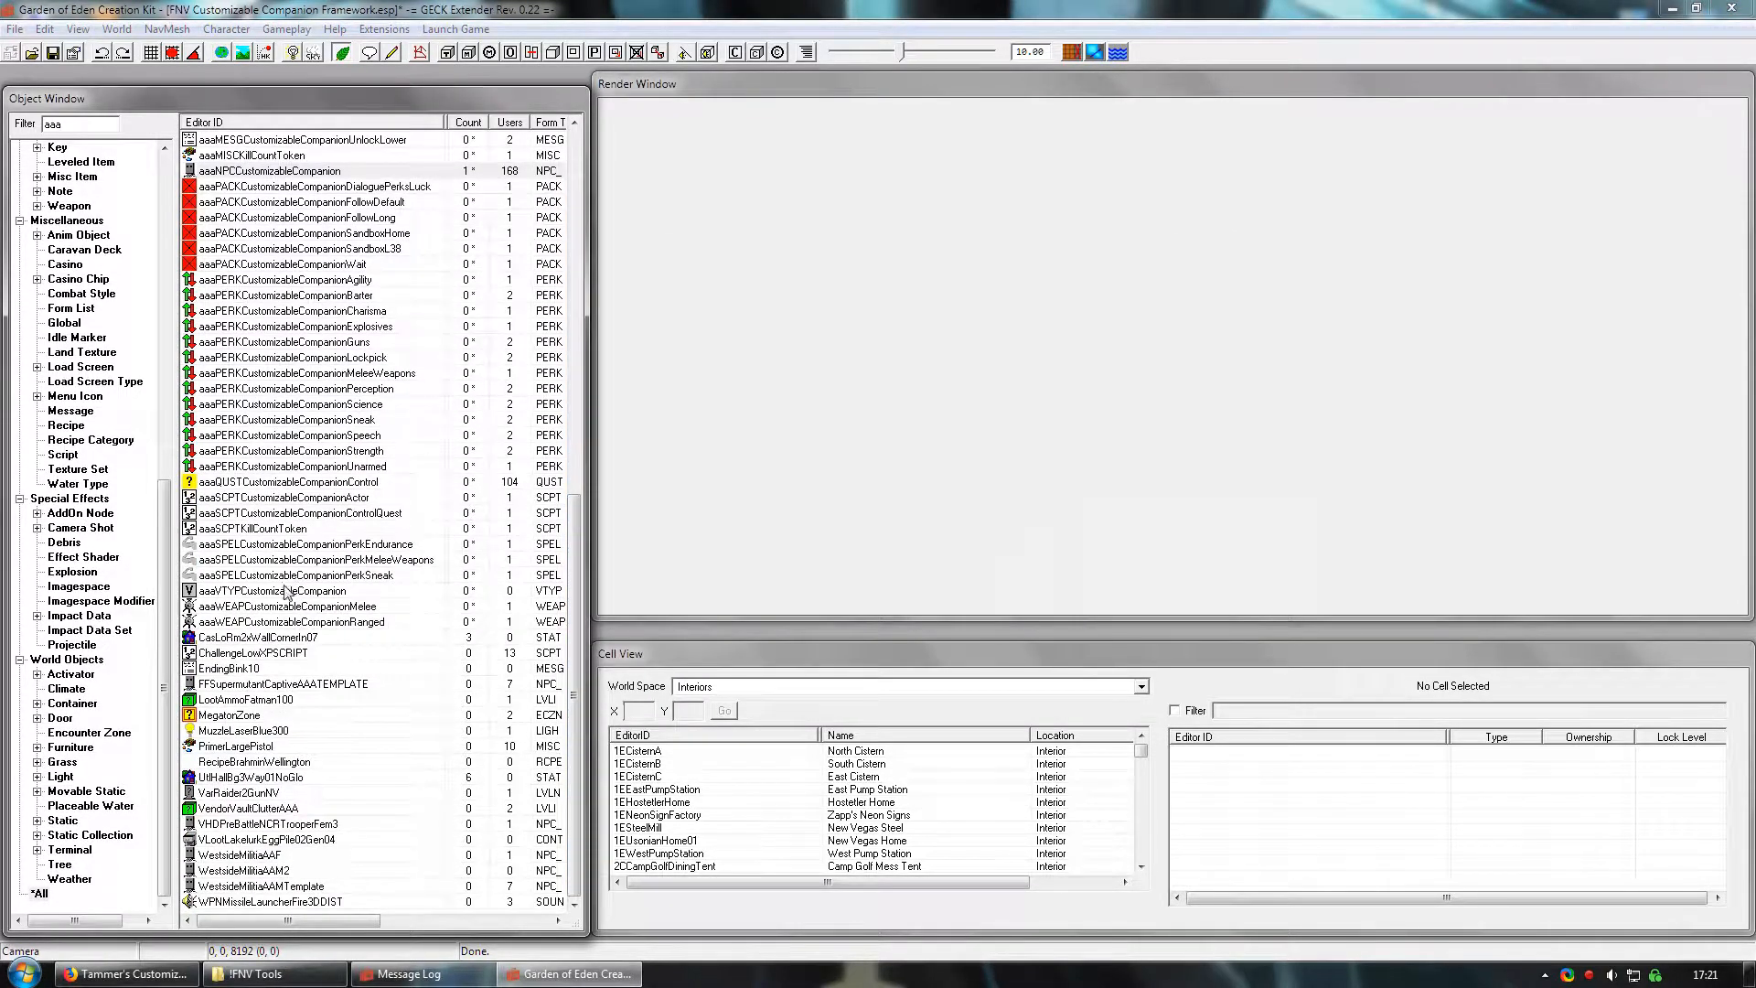
left_click(215, 592)
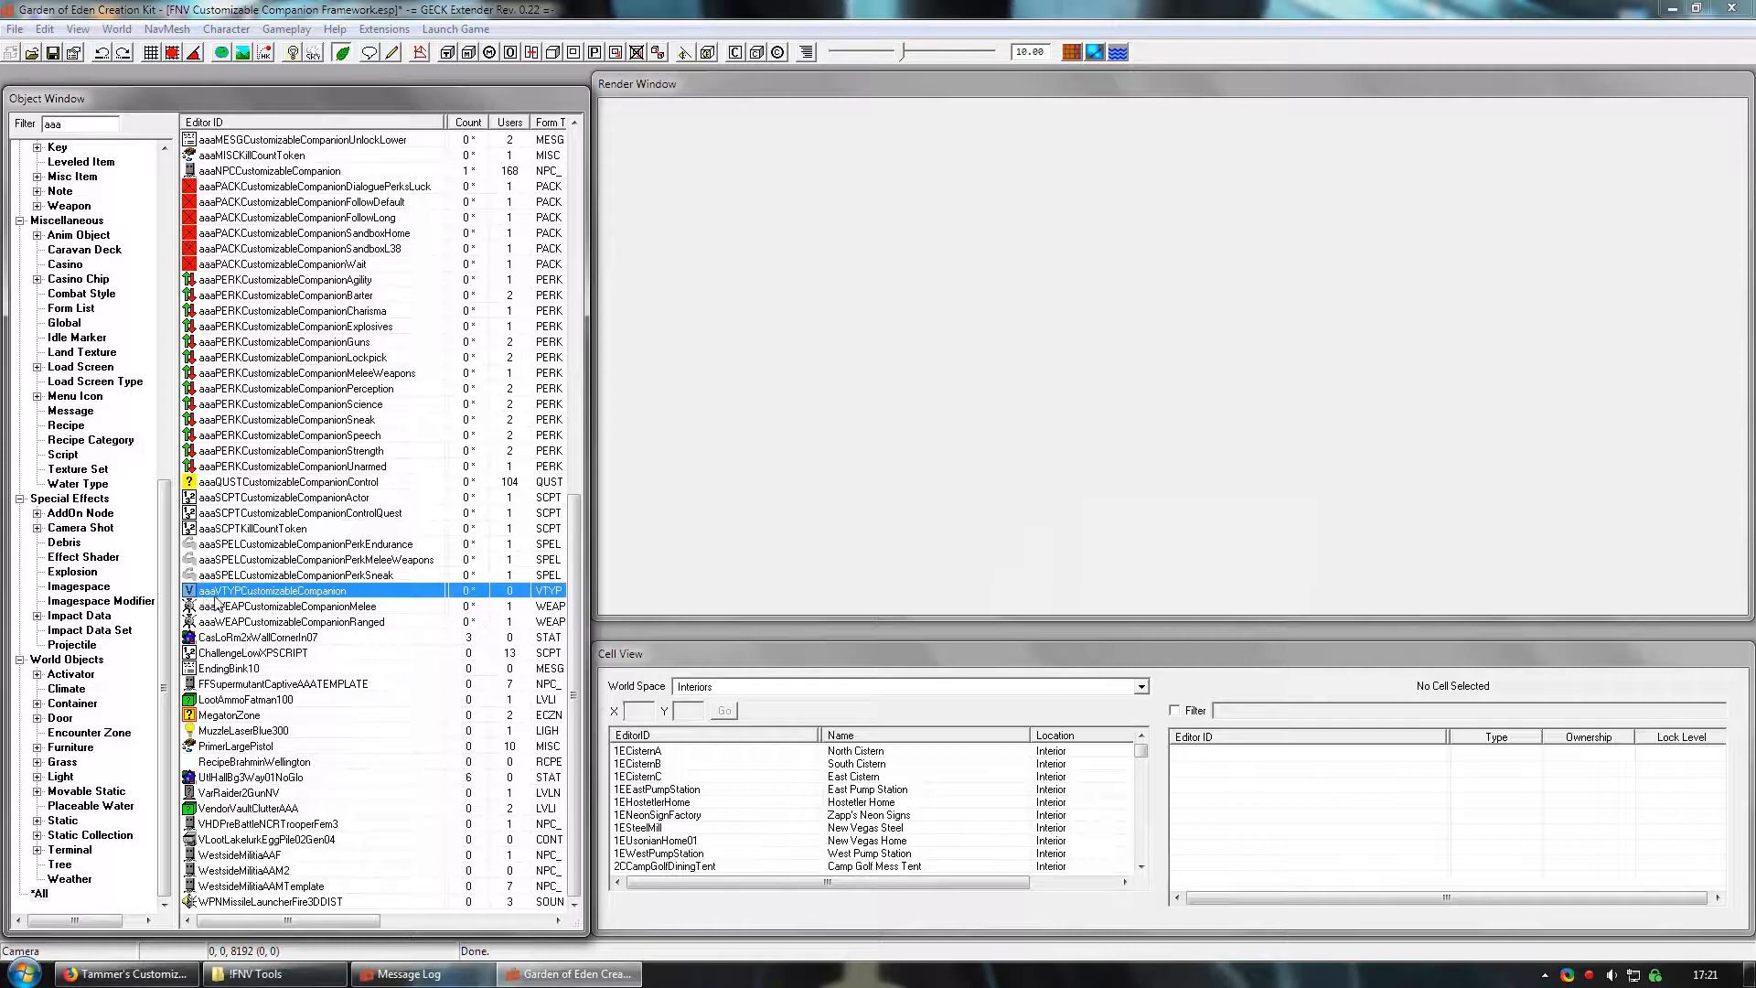
double_click(349, 591)
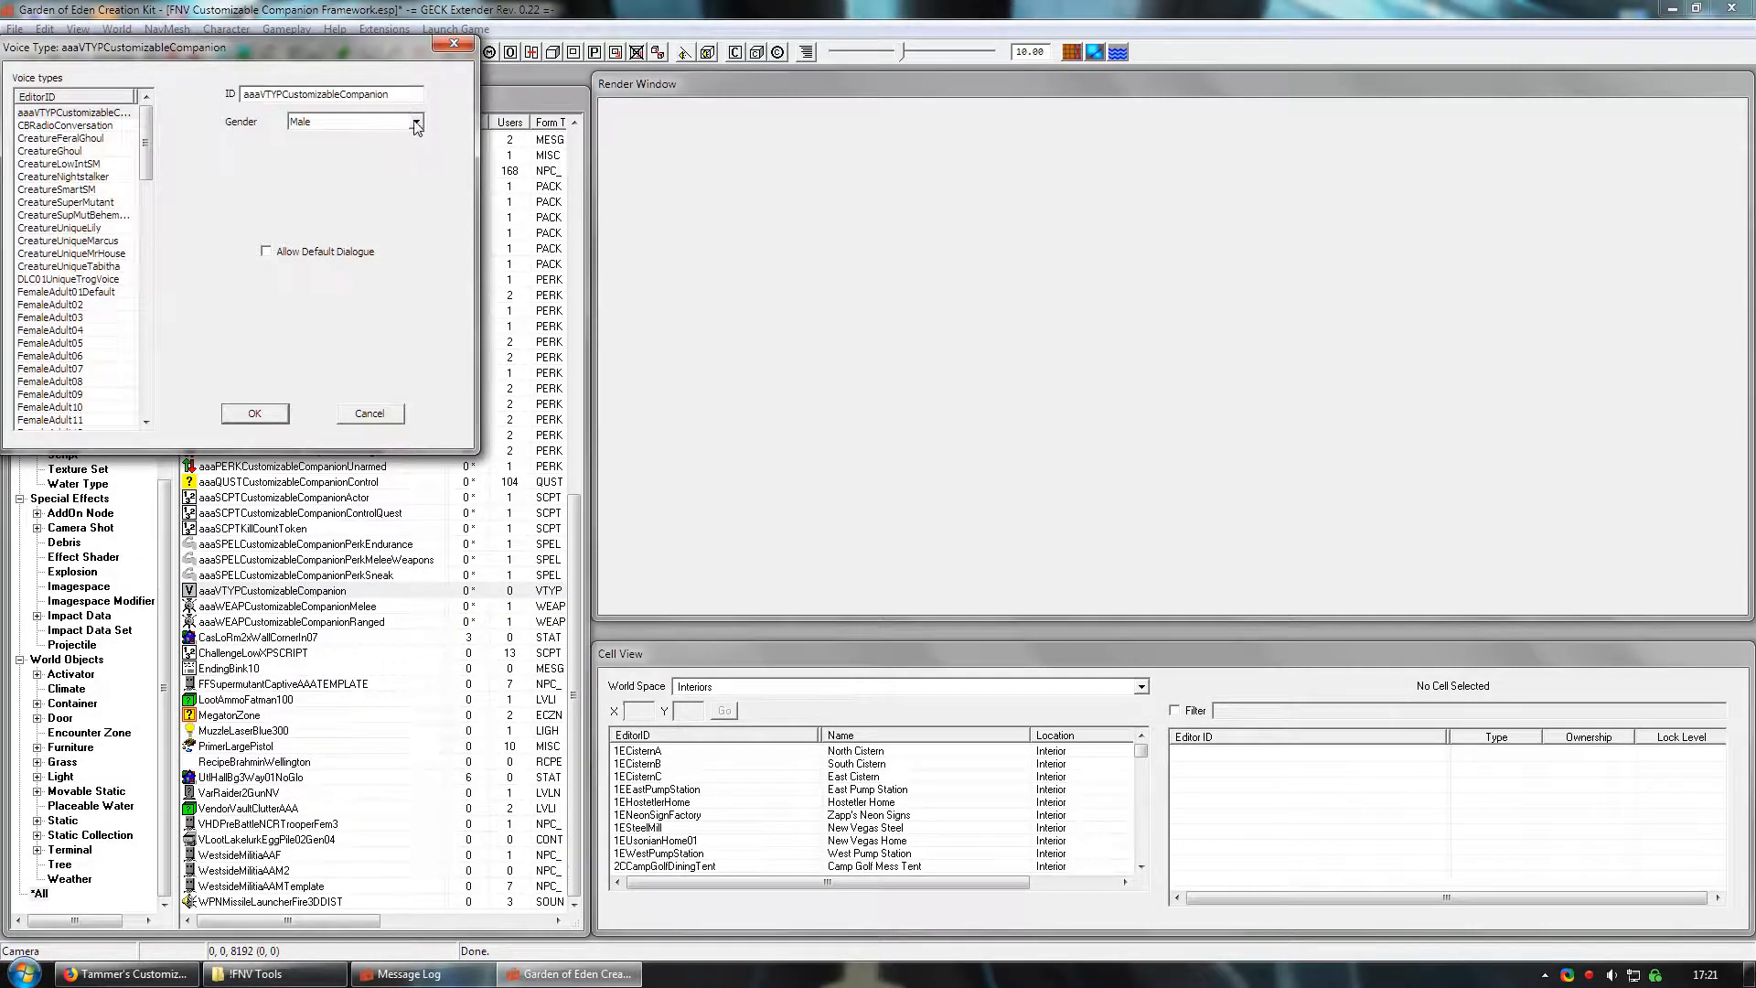
left_click(416, 122)
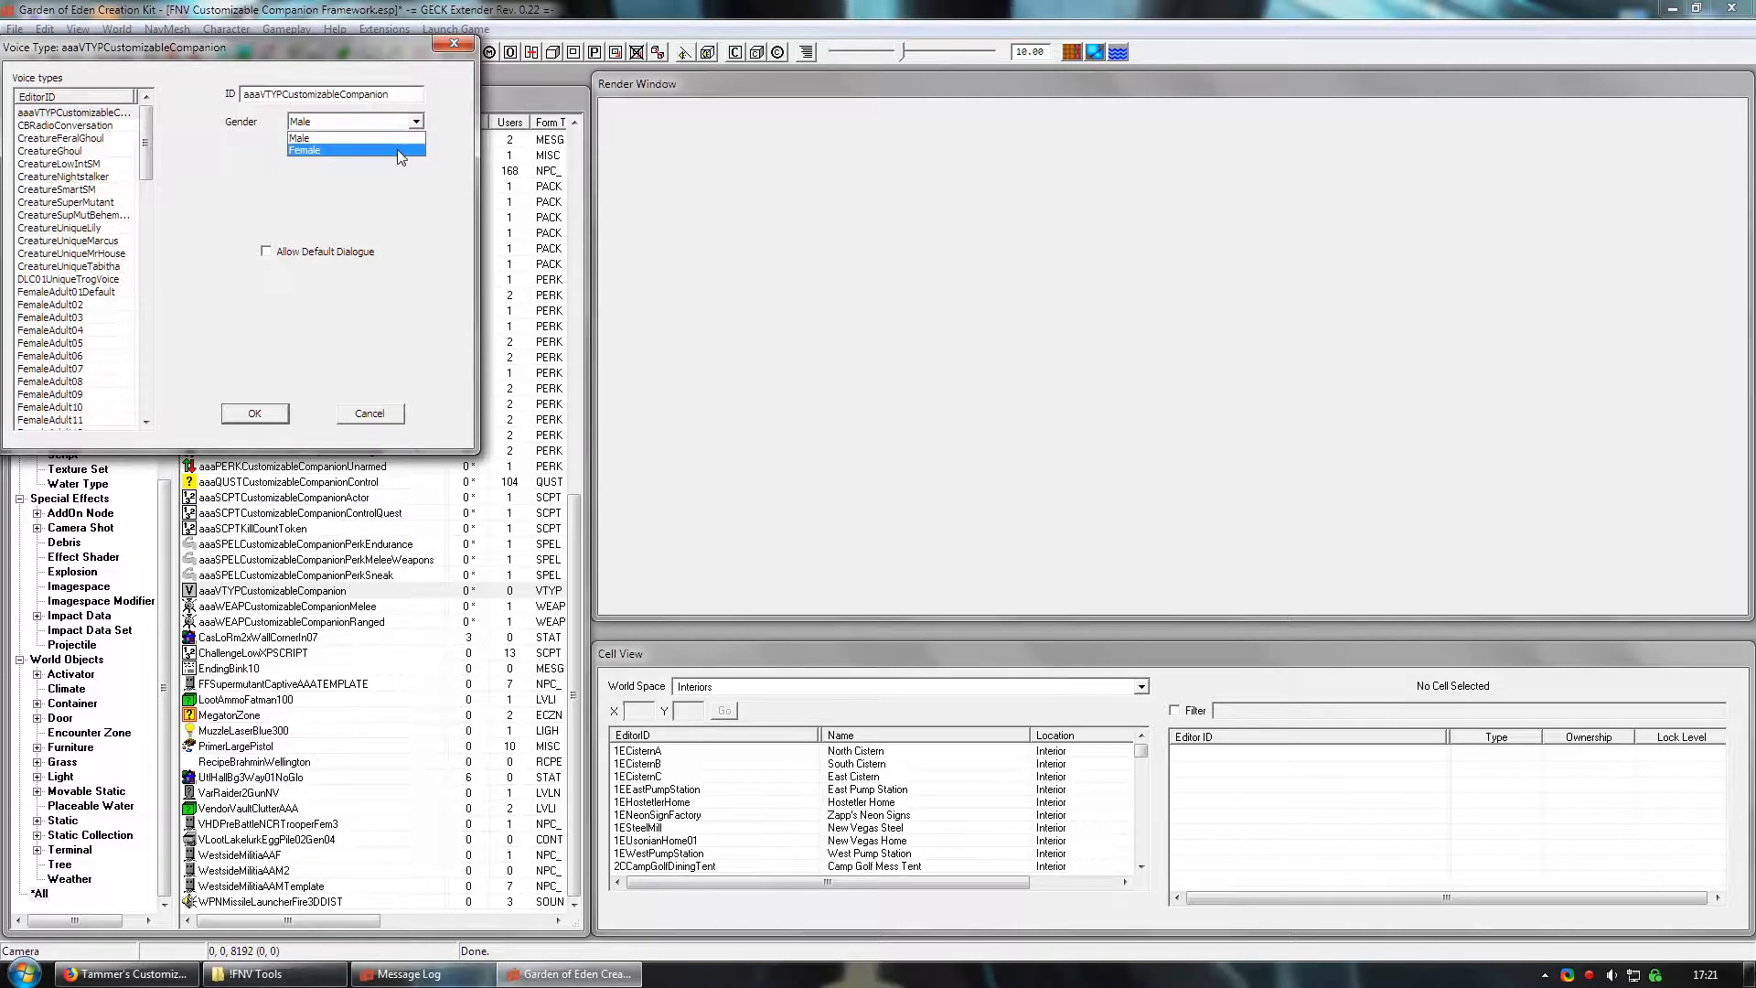
left_click(399, 151)
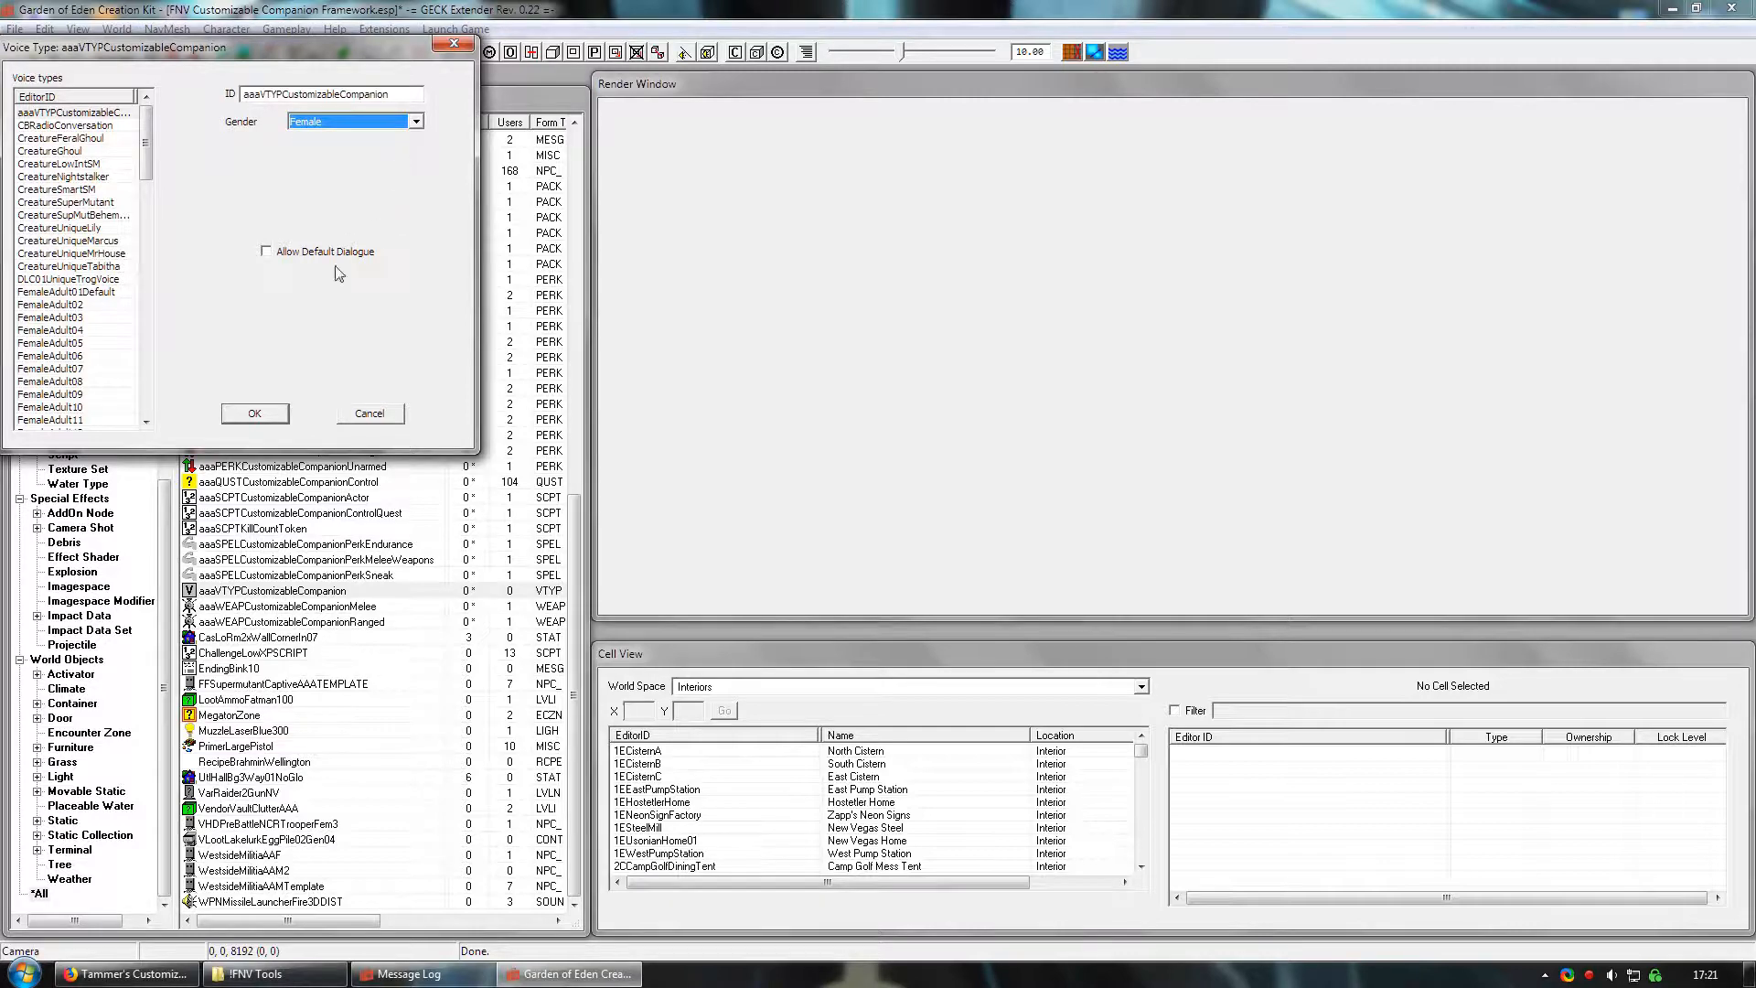
left_click(258, 413)
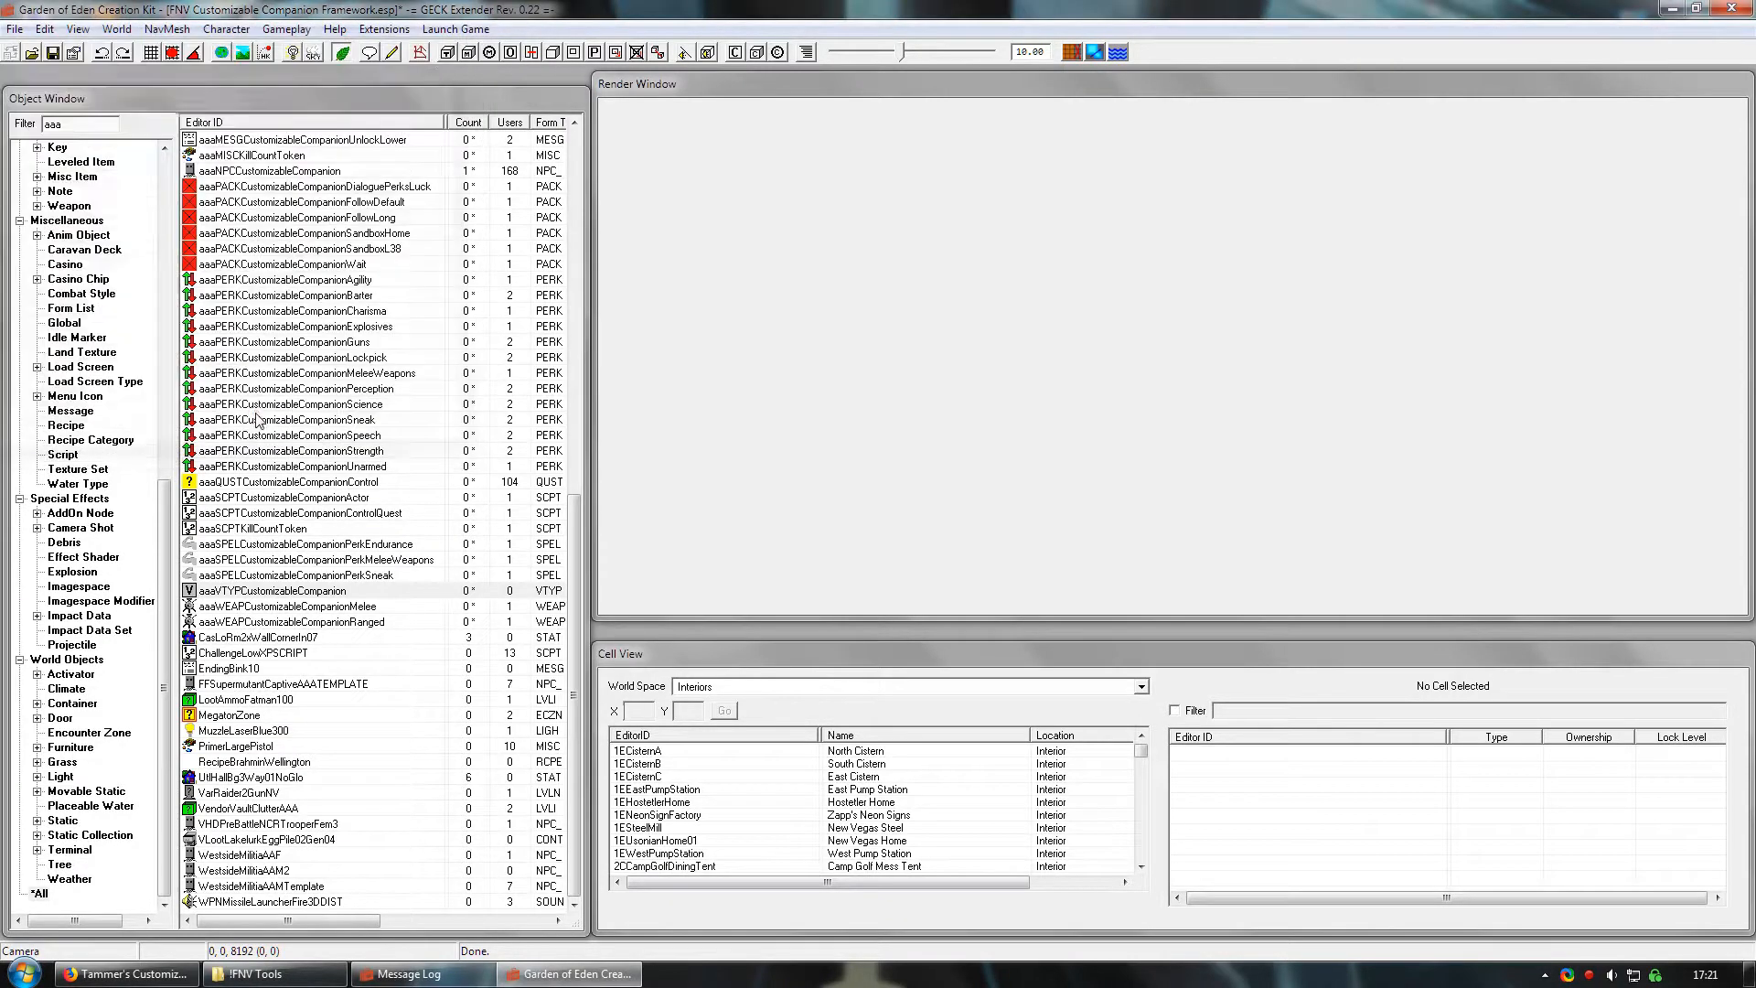
- Choose a voice type for the aaaNPCCustomizableCompanion NPC, clear its Female option and save the record
left_click(272, 171)
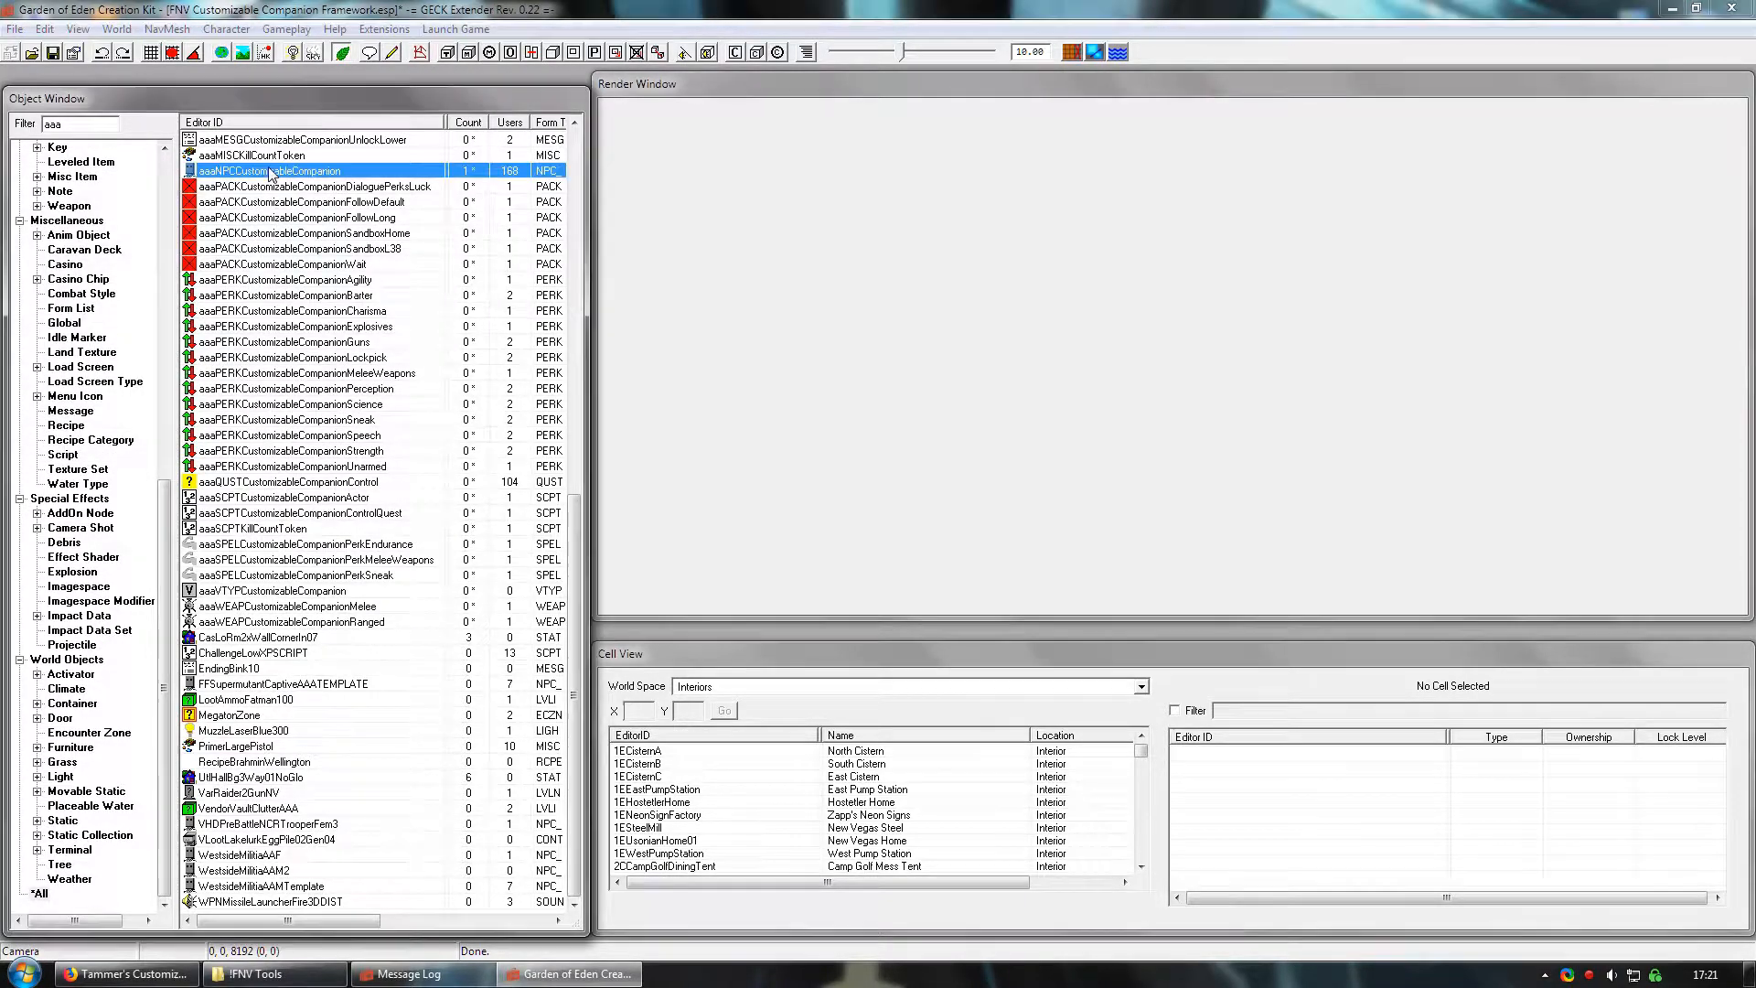
double_click(375, 172)
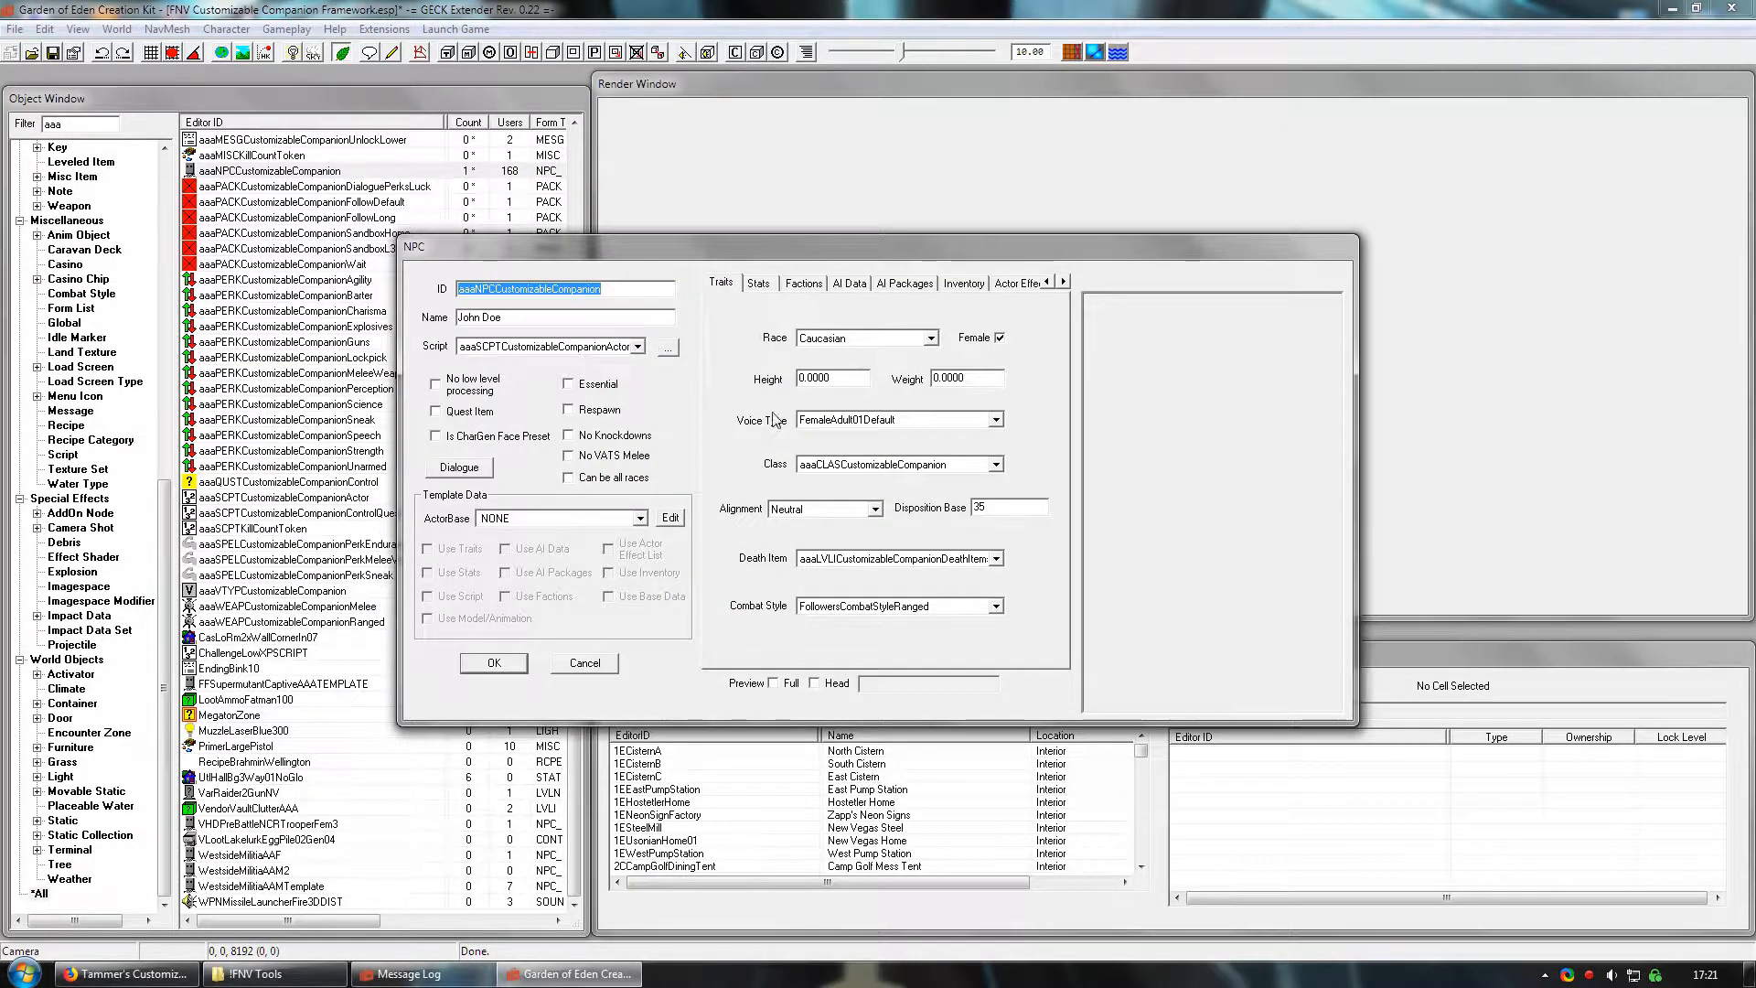
left_click(997, 423)
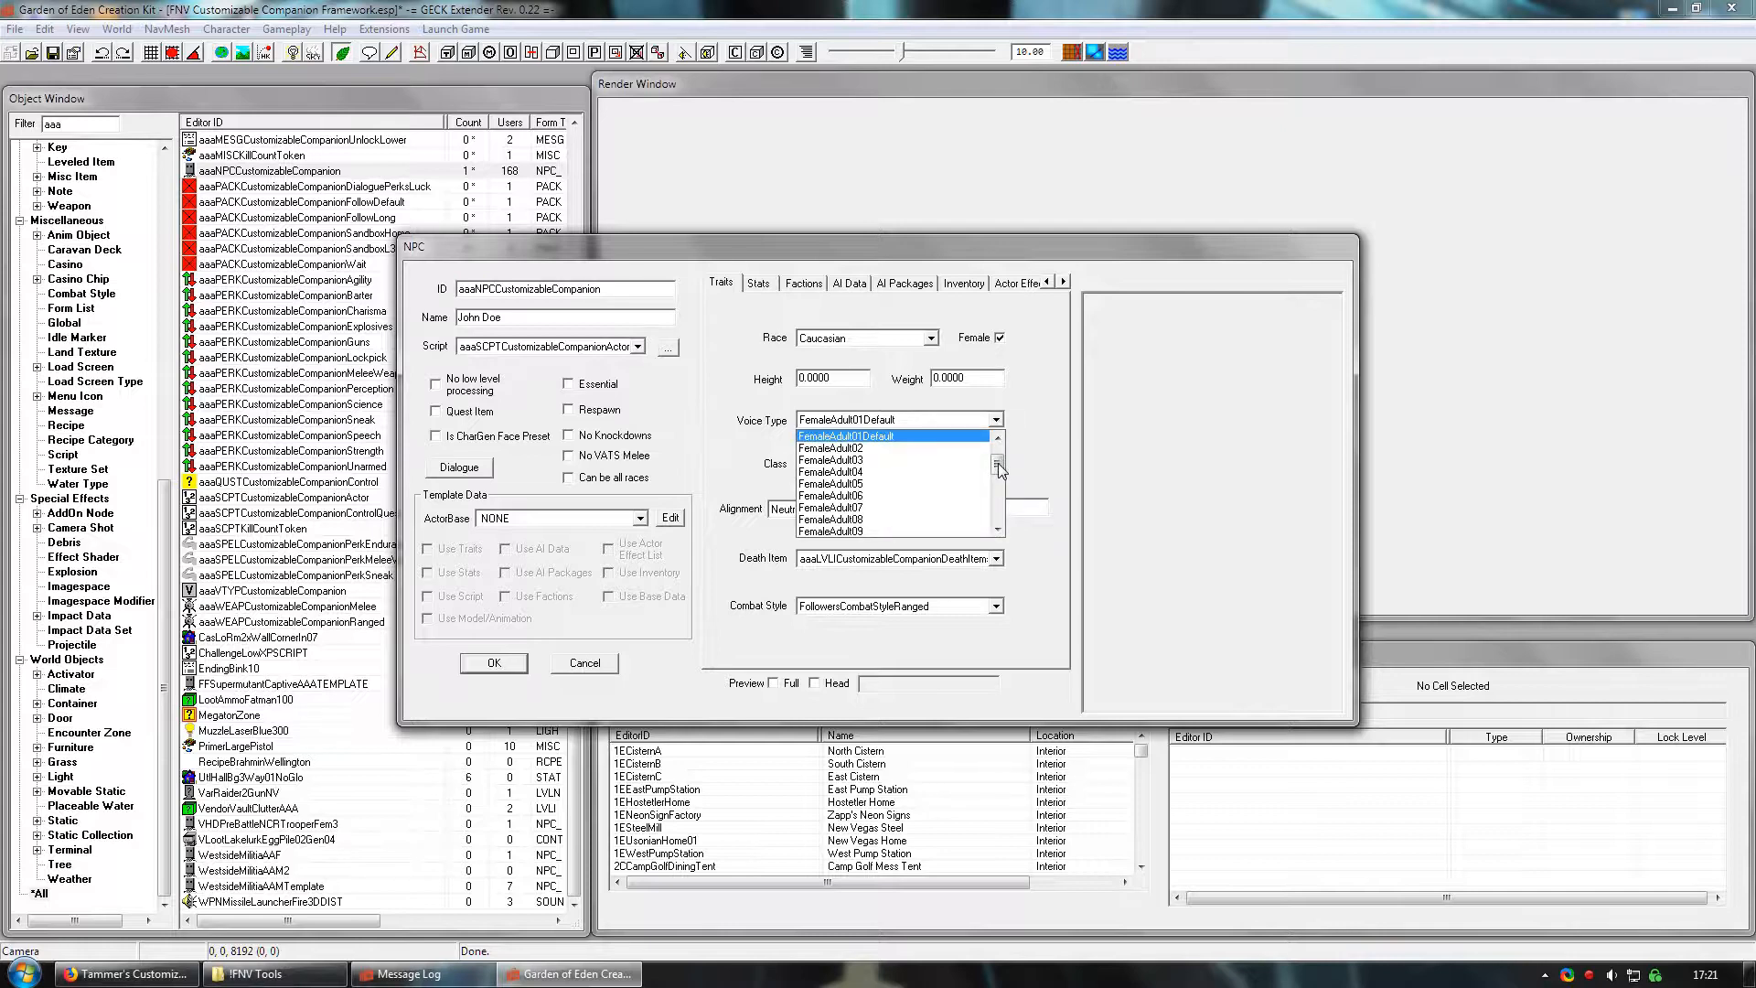
scroll(997, 463, "up", 1)
left_click(952, 447)
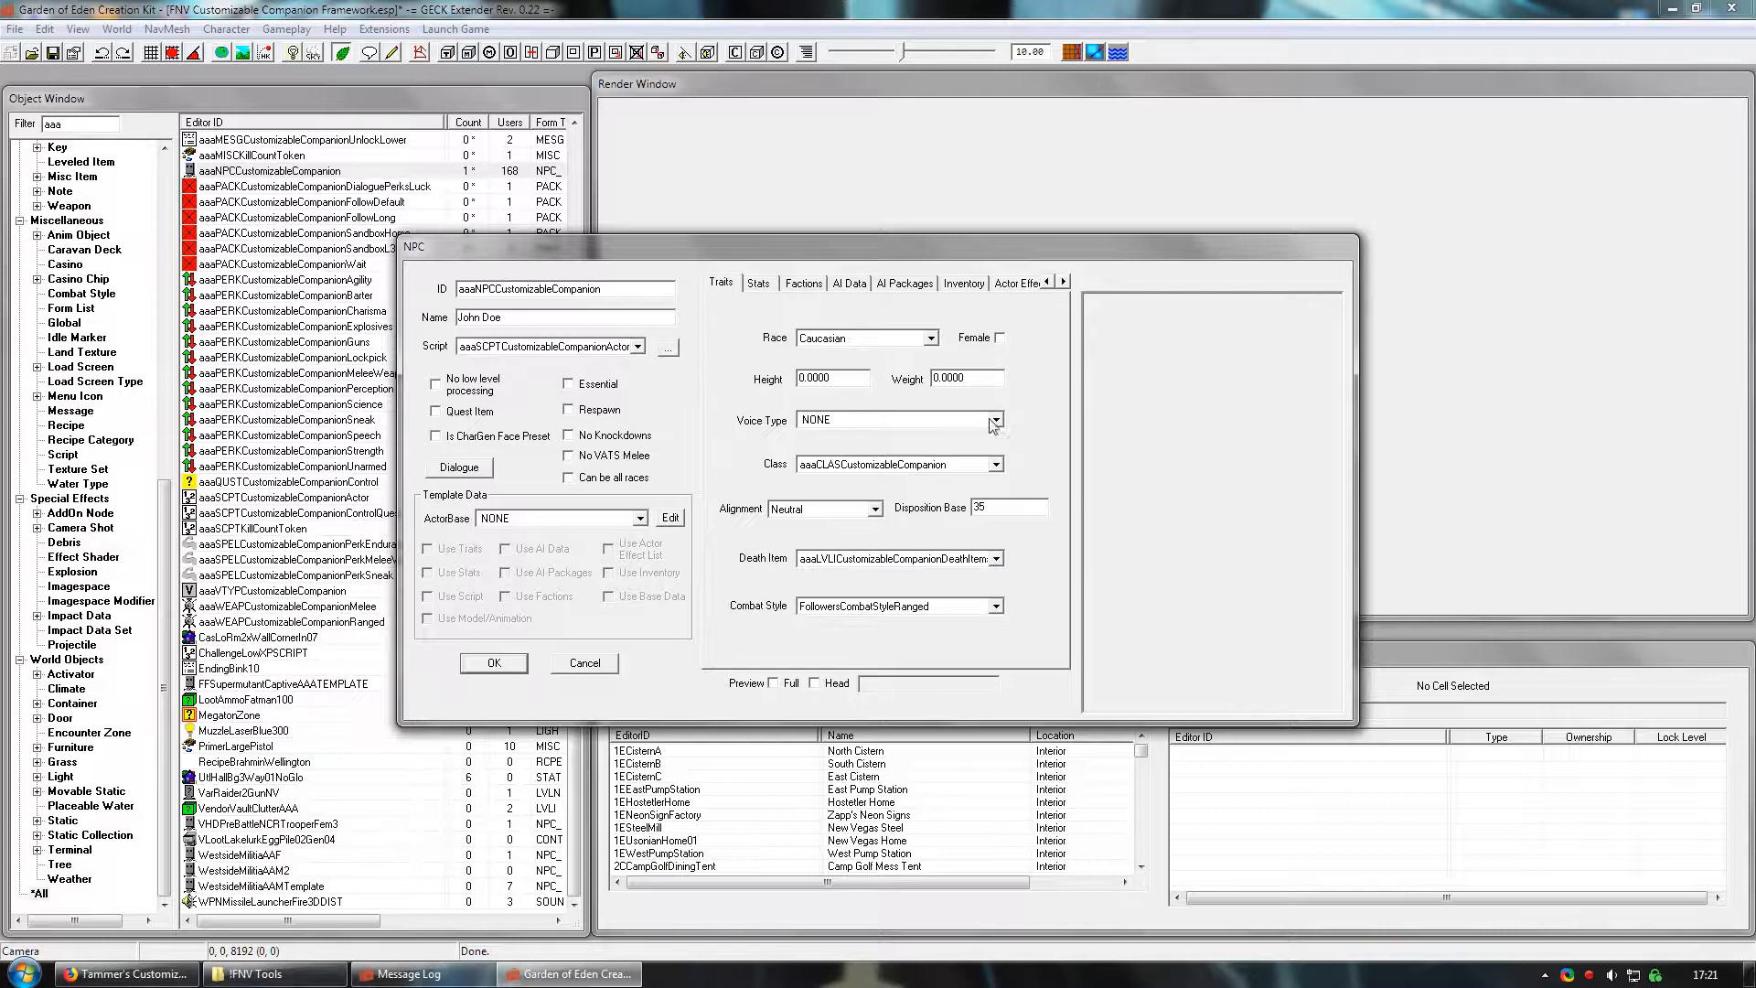
left_click(505, 663)
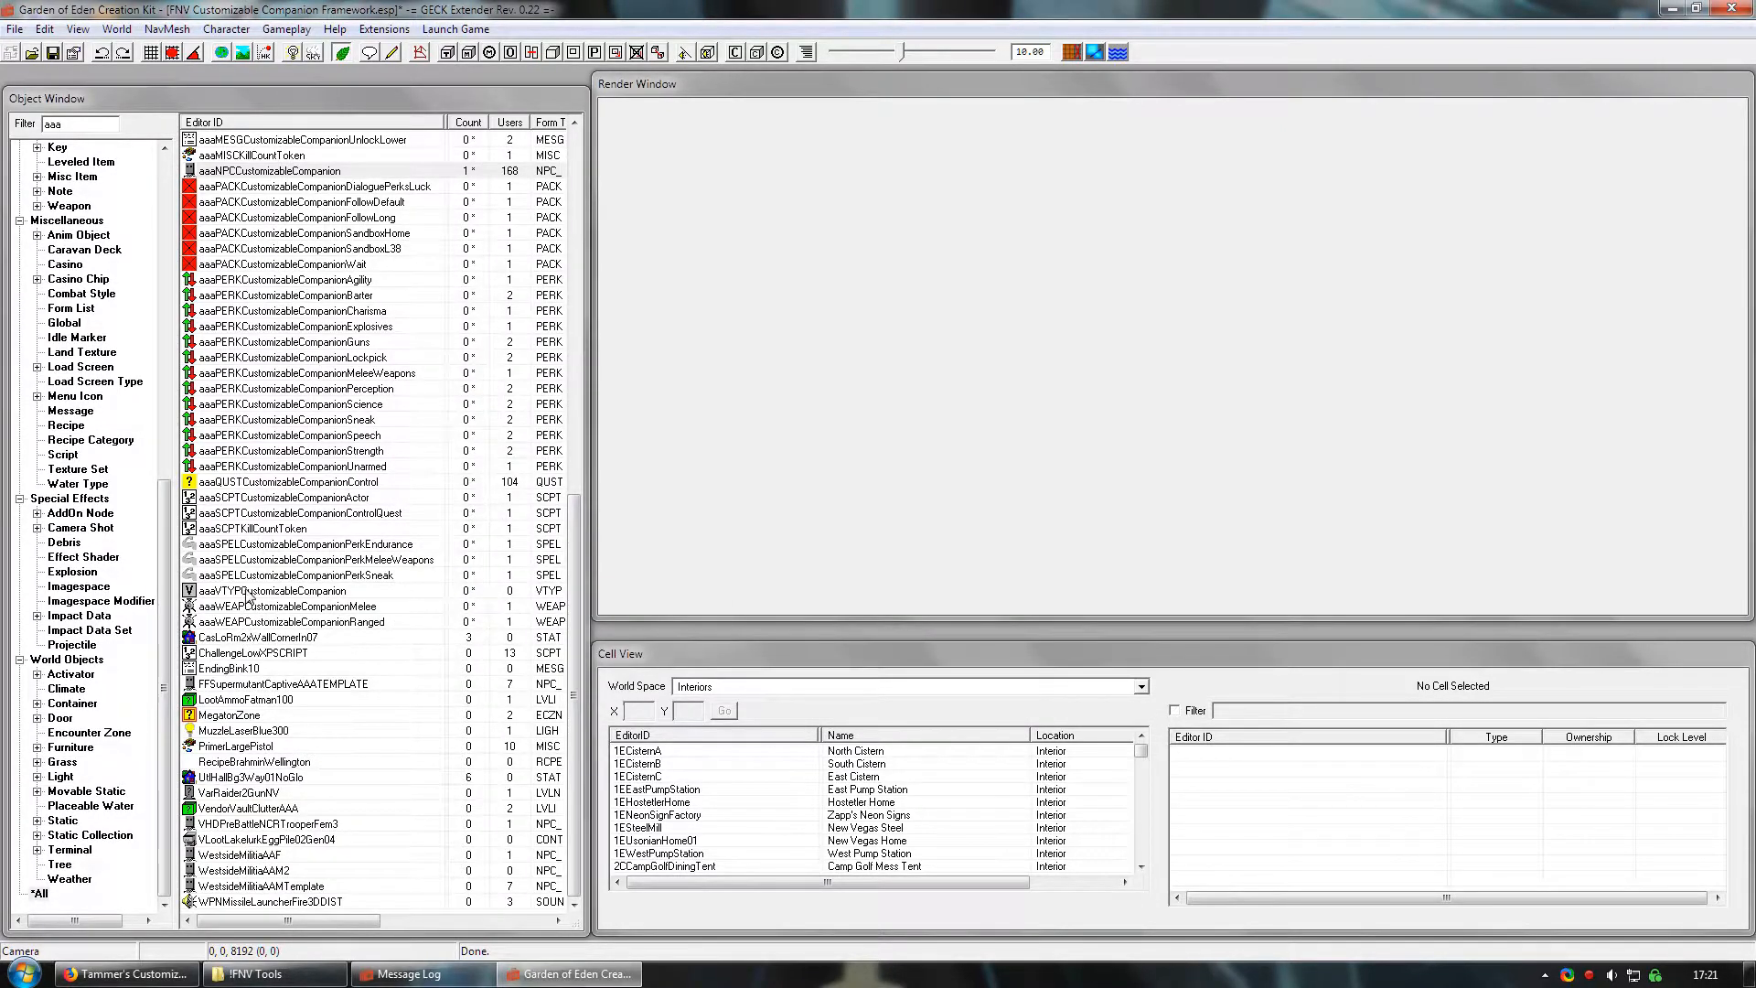
- Set the gender of the aaaVTYPCustomizableCompanion voice type to Male and save it
double_click(248, 595)
left_click(302, 128)
left_click(307, 135)
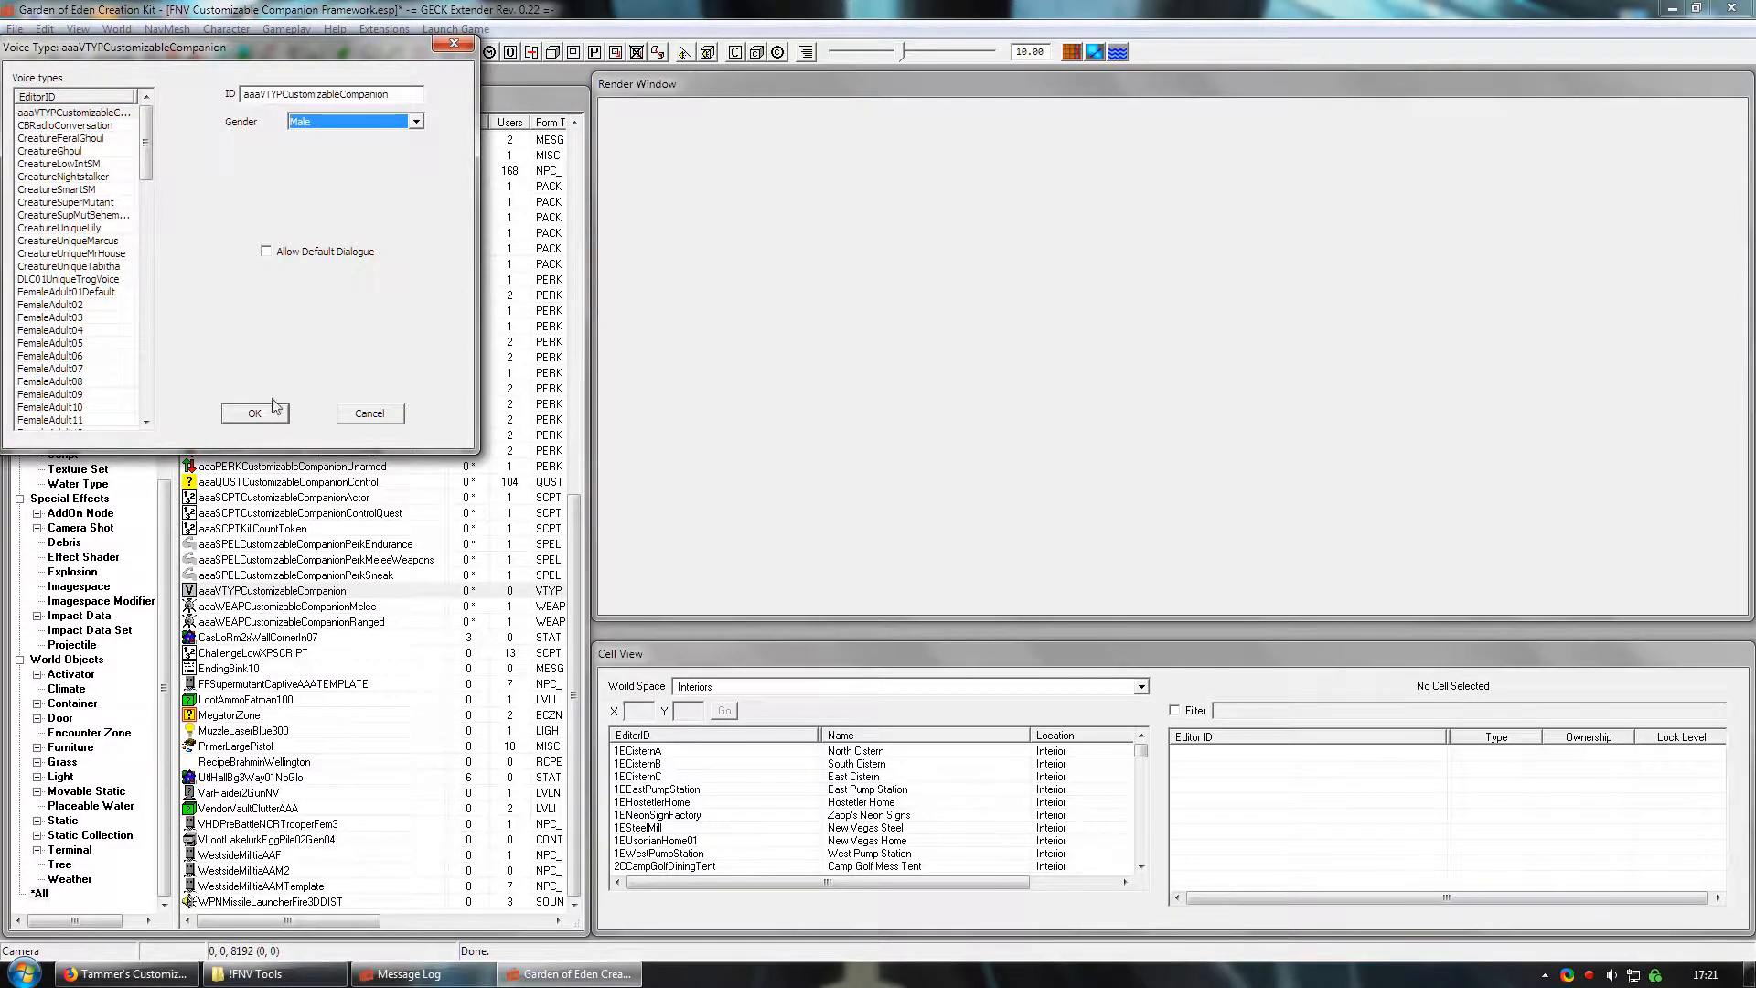
left_click(255, 414)
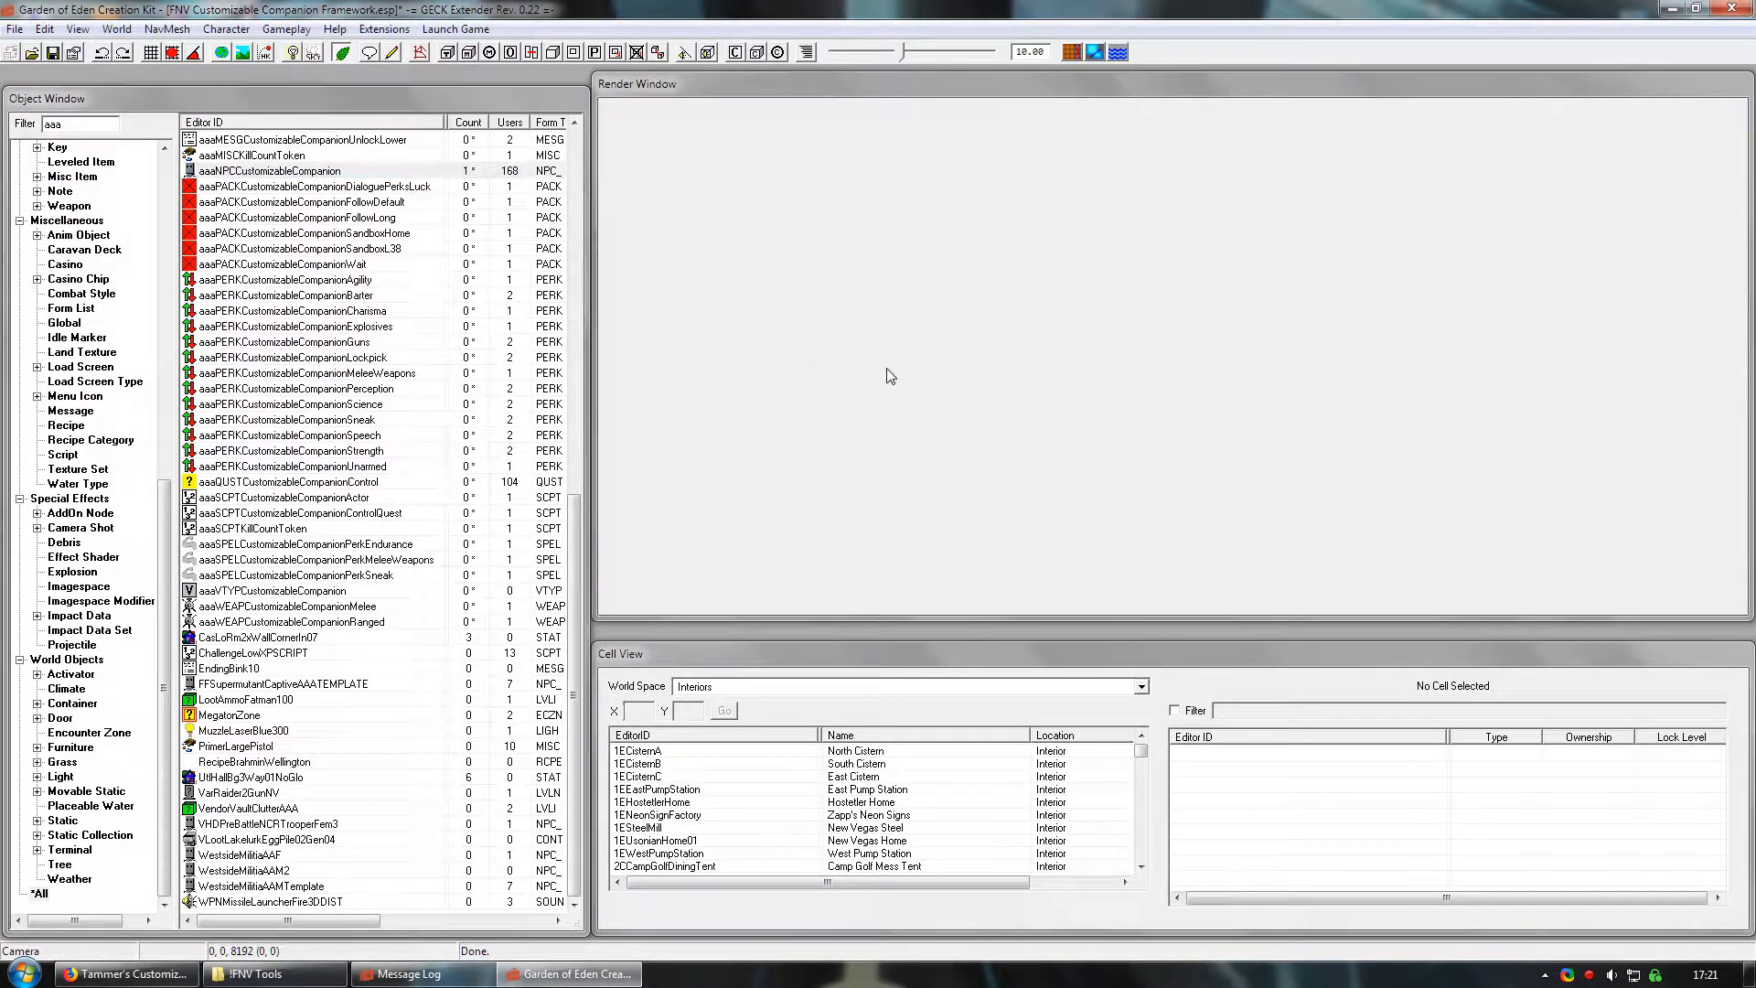
- Assign aaaVTYPCustomizableCompanion as the voice type of the aaaNPCCustomizableCompanion NPC
left_click(995, 419)
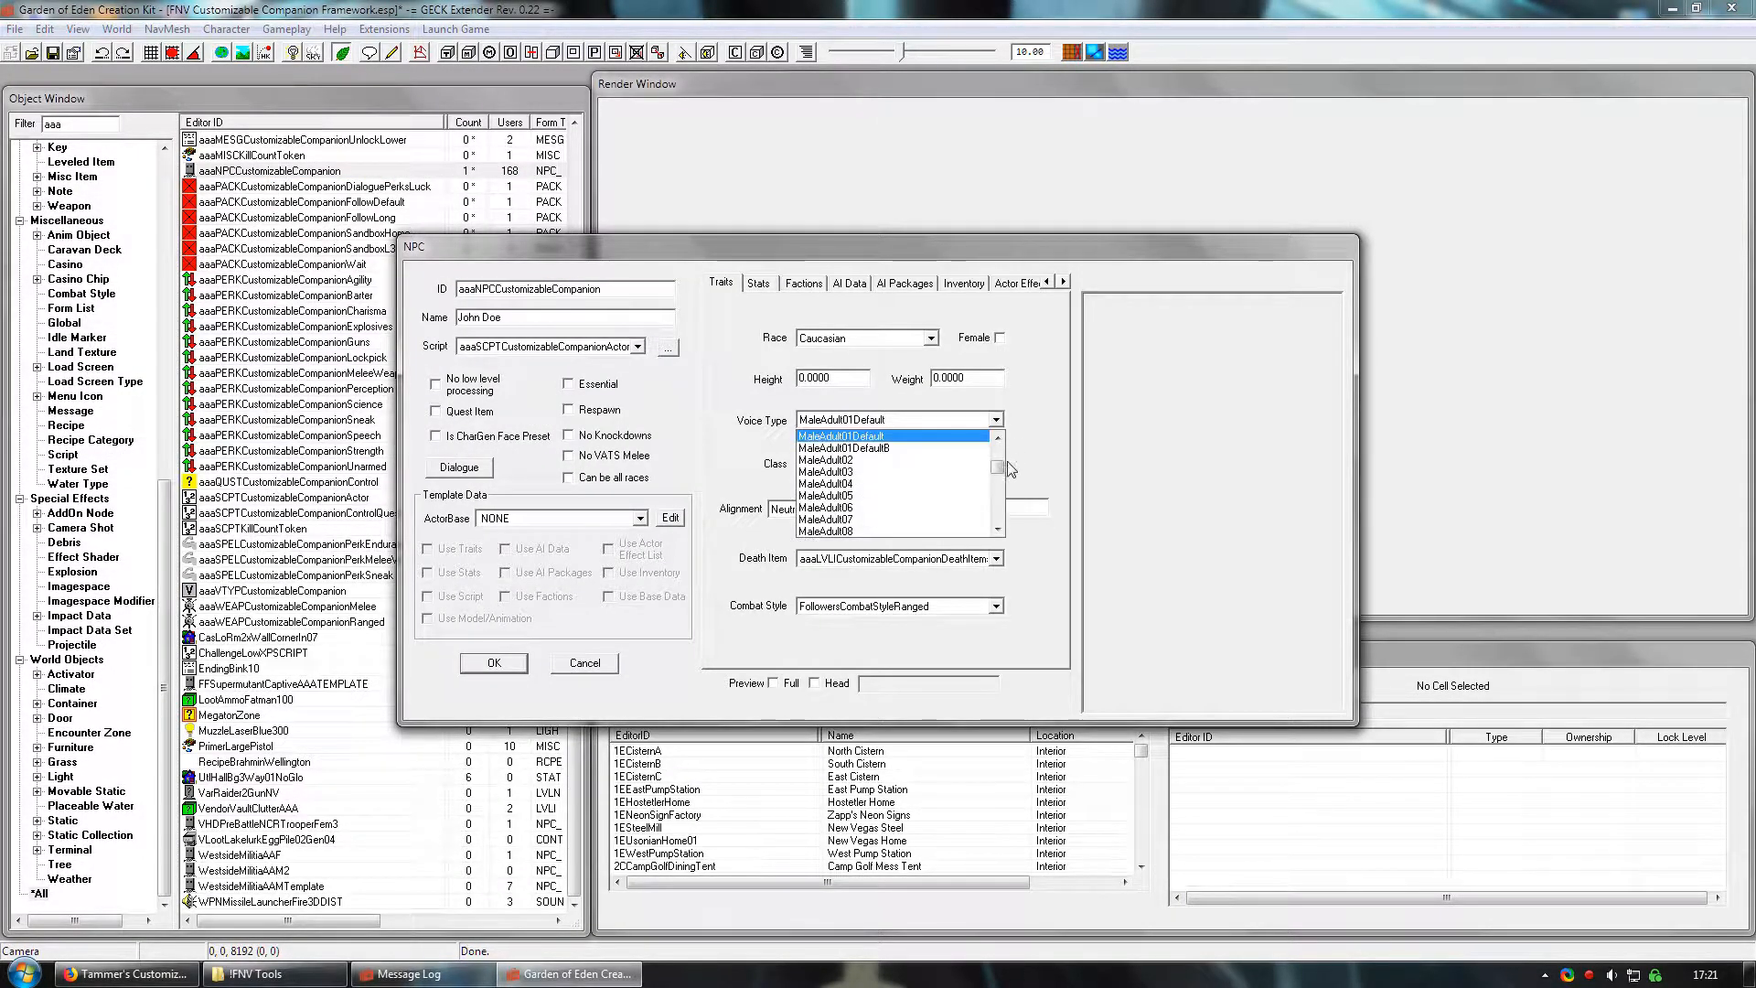
left_click_drag(999, 464, 998, 446)
left_click(945, 447)
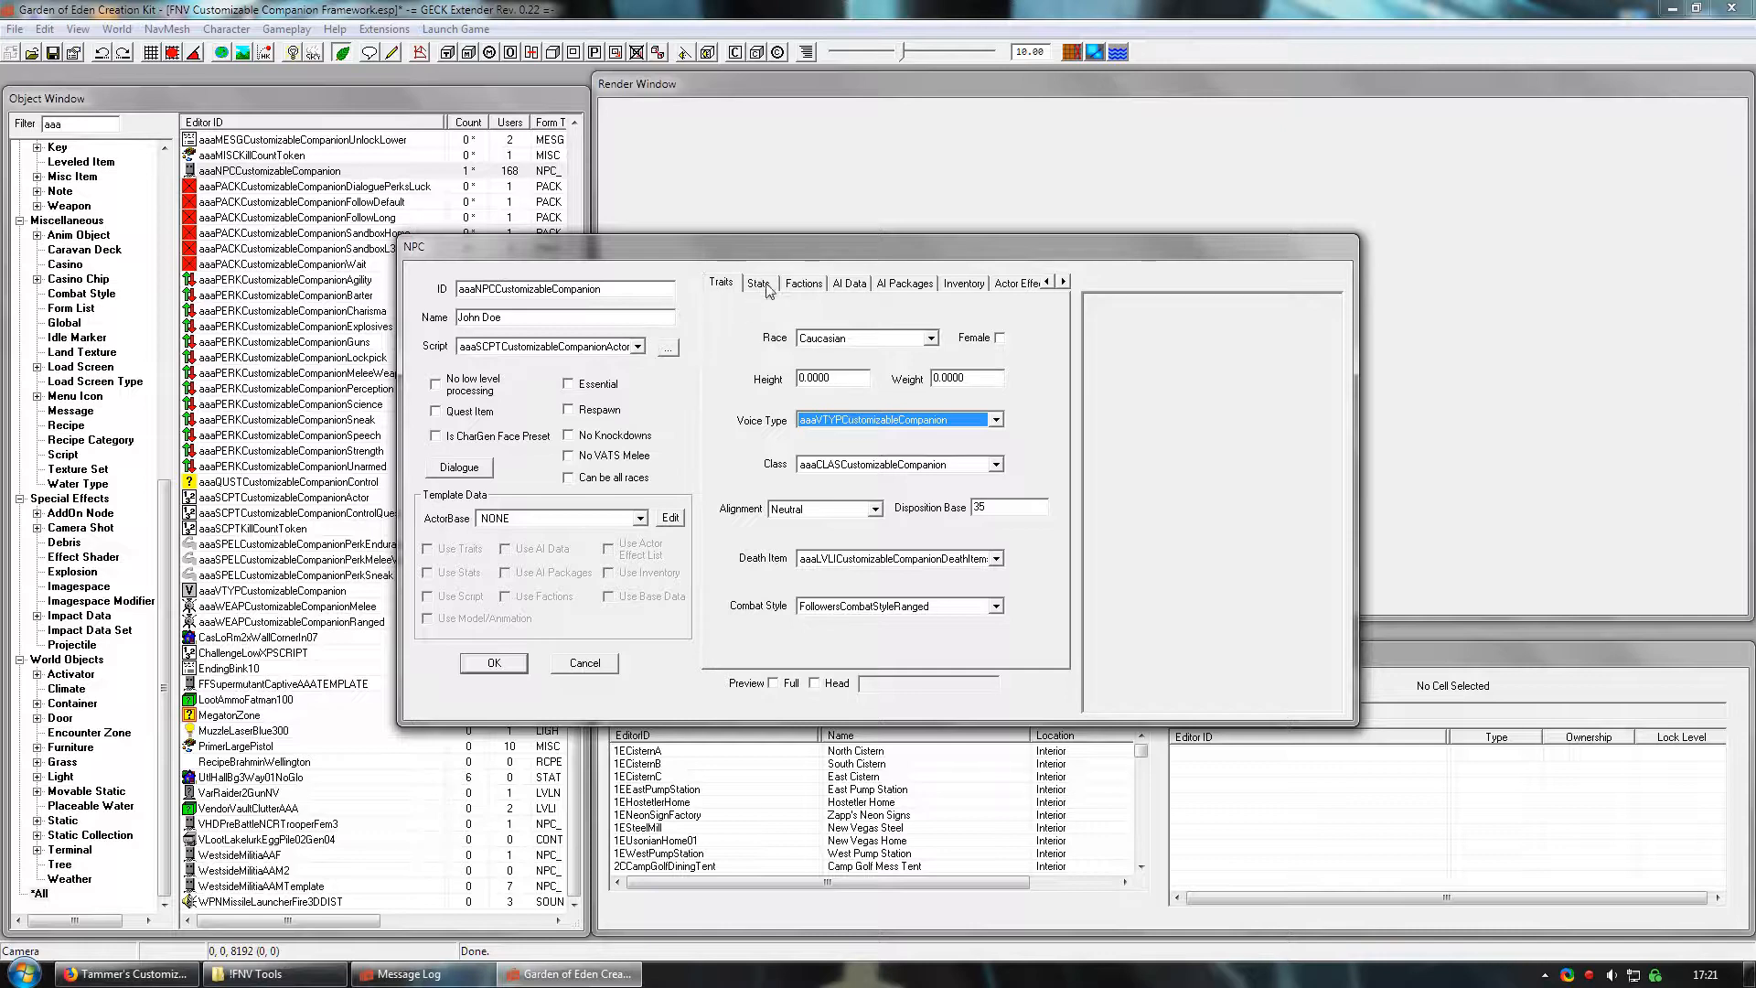
- Bring up the NPC's Head Parts settings and enable the Head preview
left_click(1062, 282)
left_click(1063, 282)
left_click(1062, 282)
left_click(1062, 281)
left_click(1063, 282)
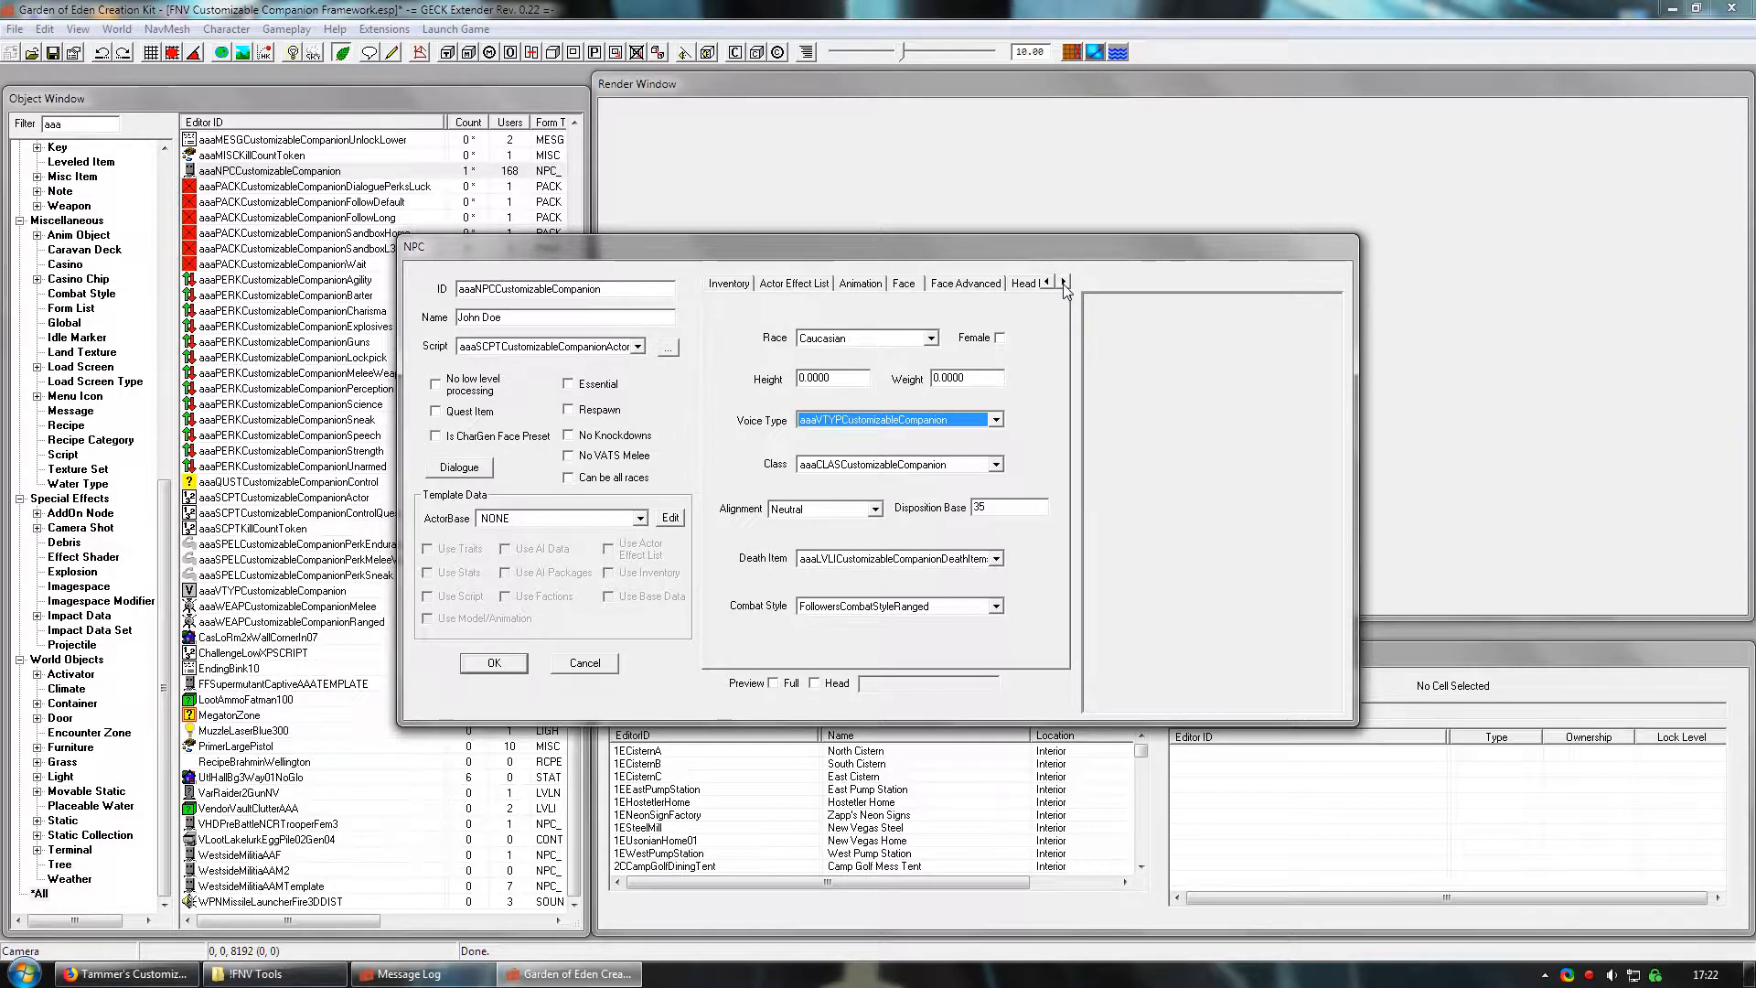
left_click(1064, 283)
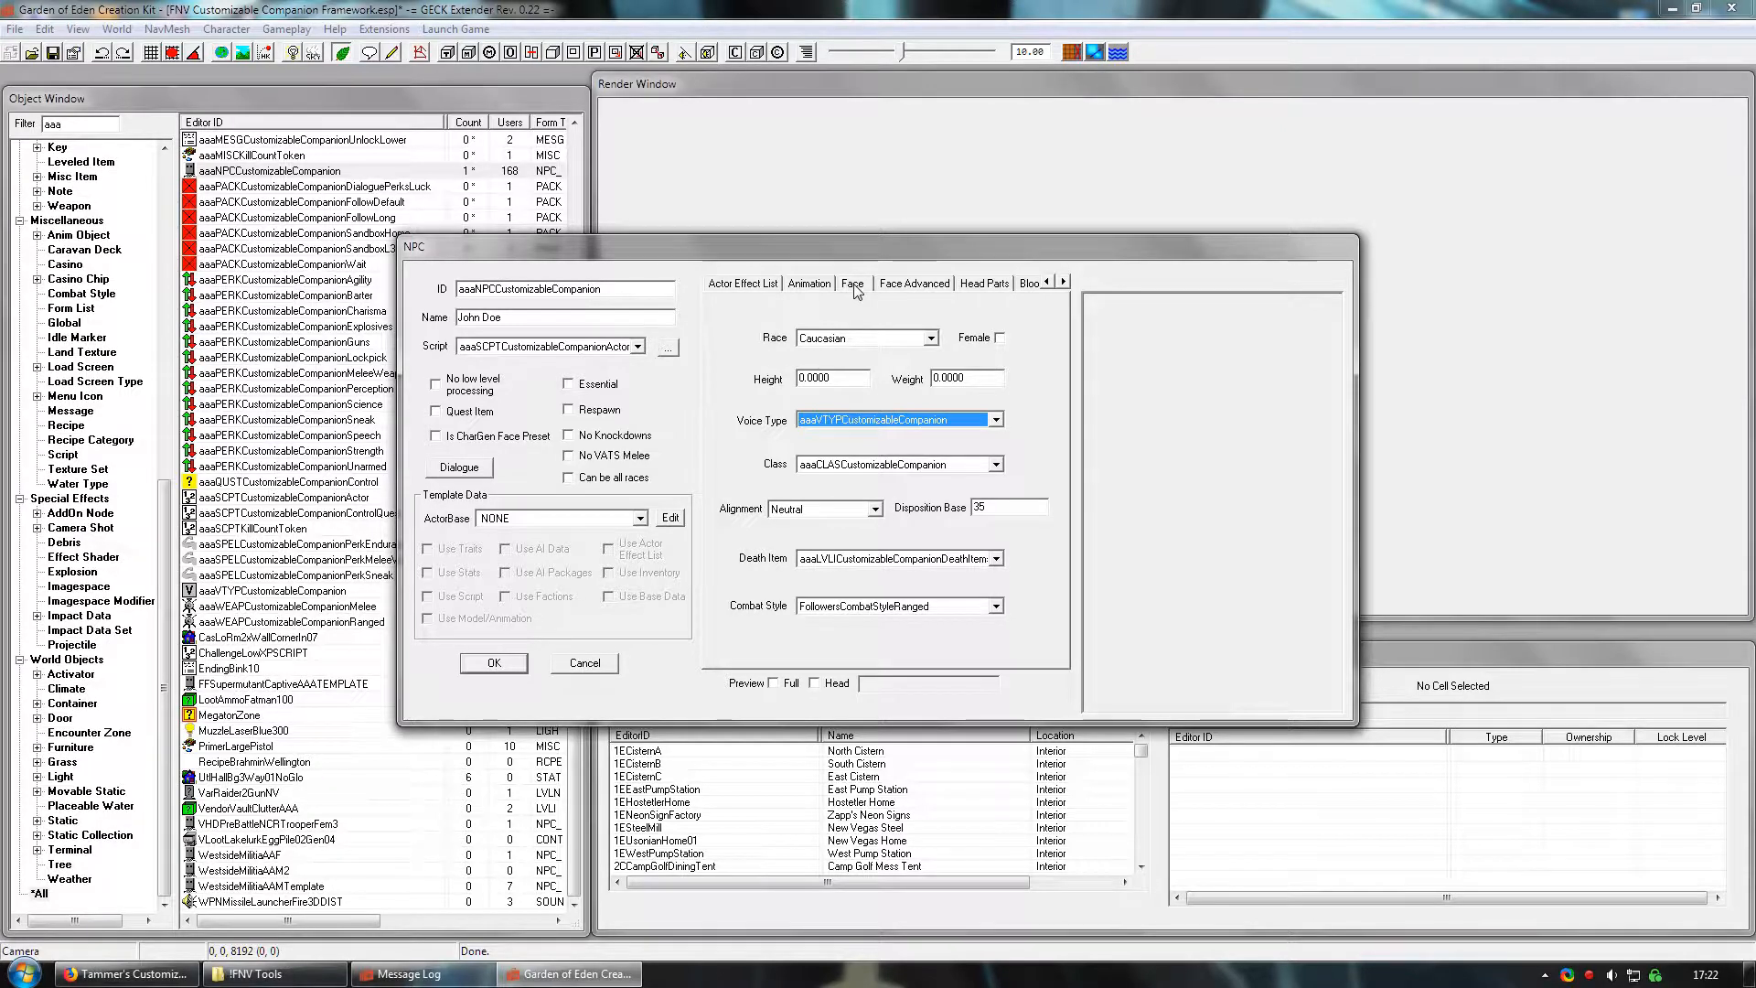
left_click(1062, 282)
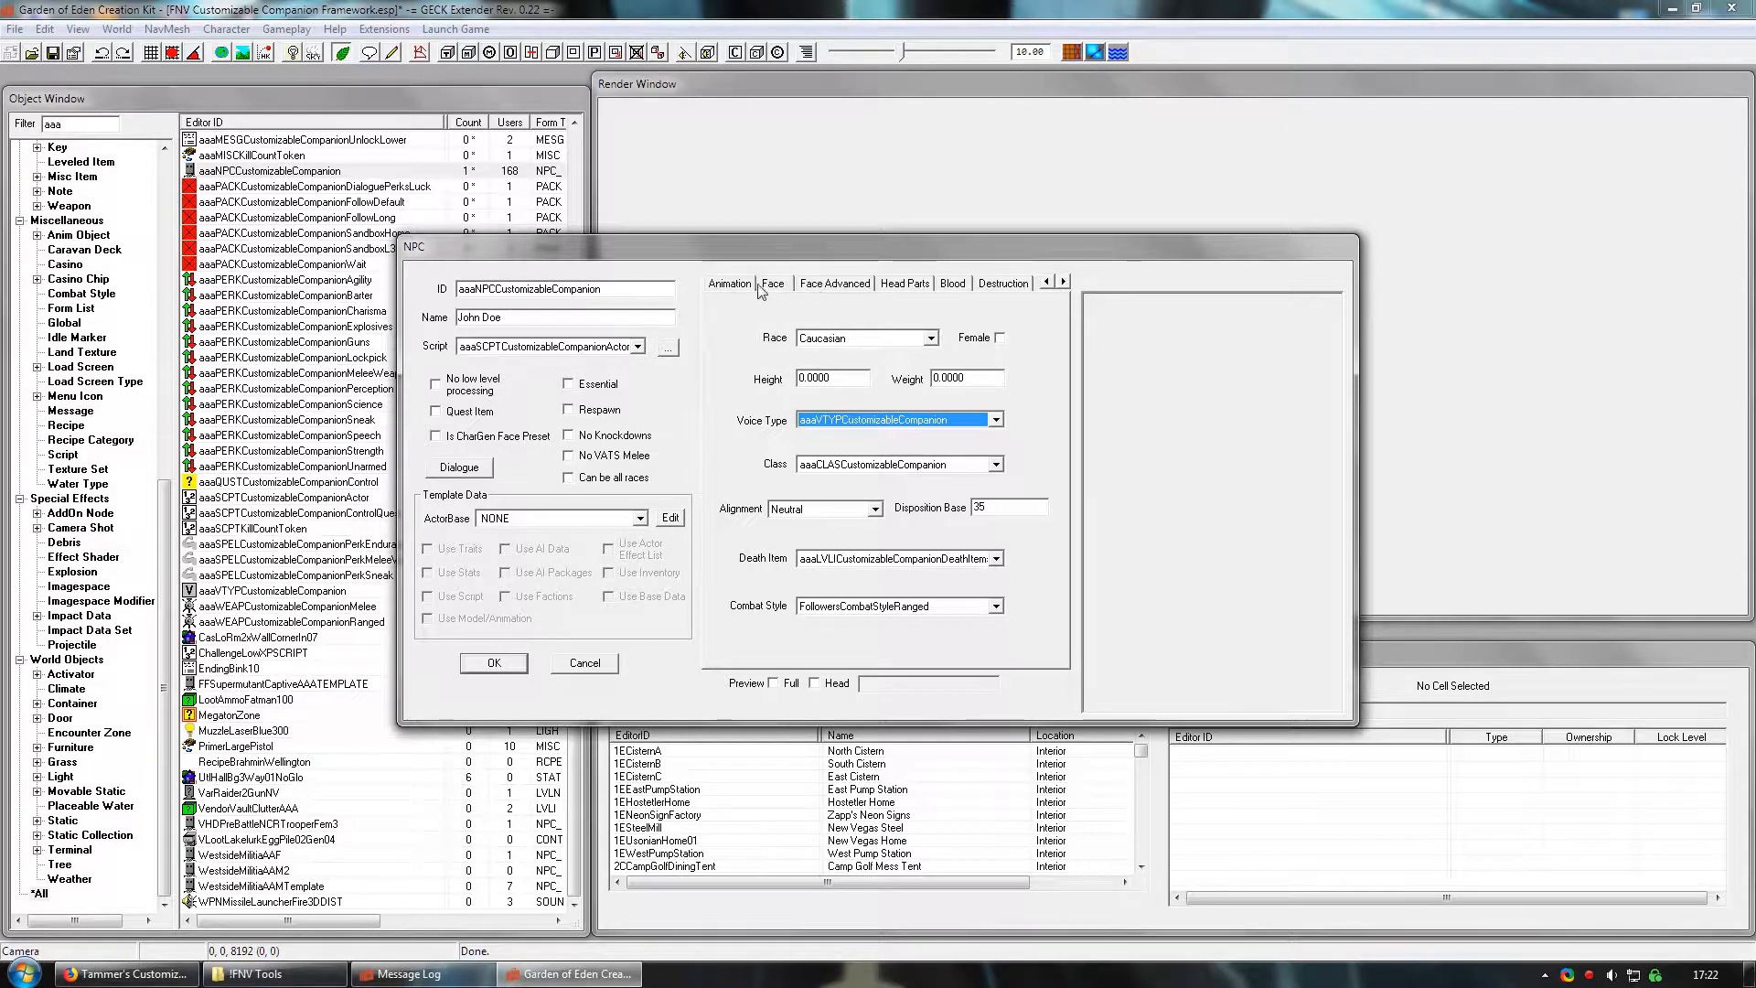
left_click(905, 285)
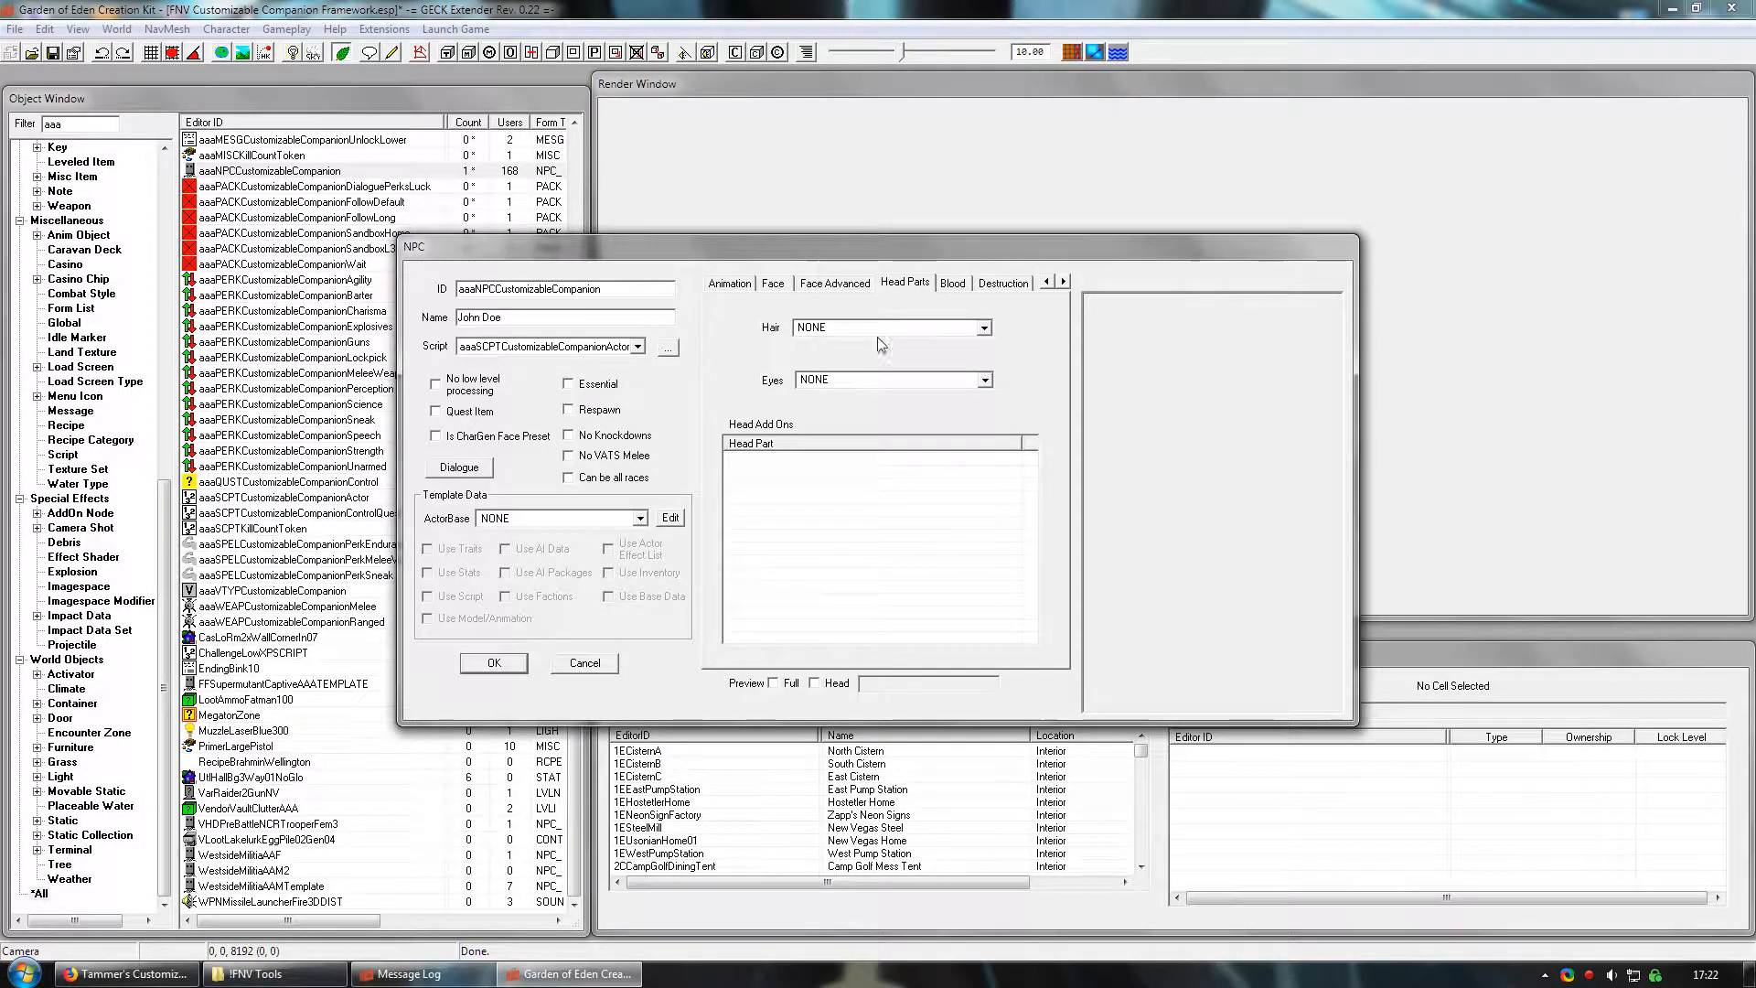
left_click(814, 683)
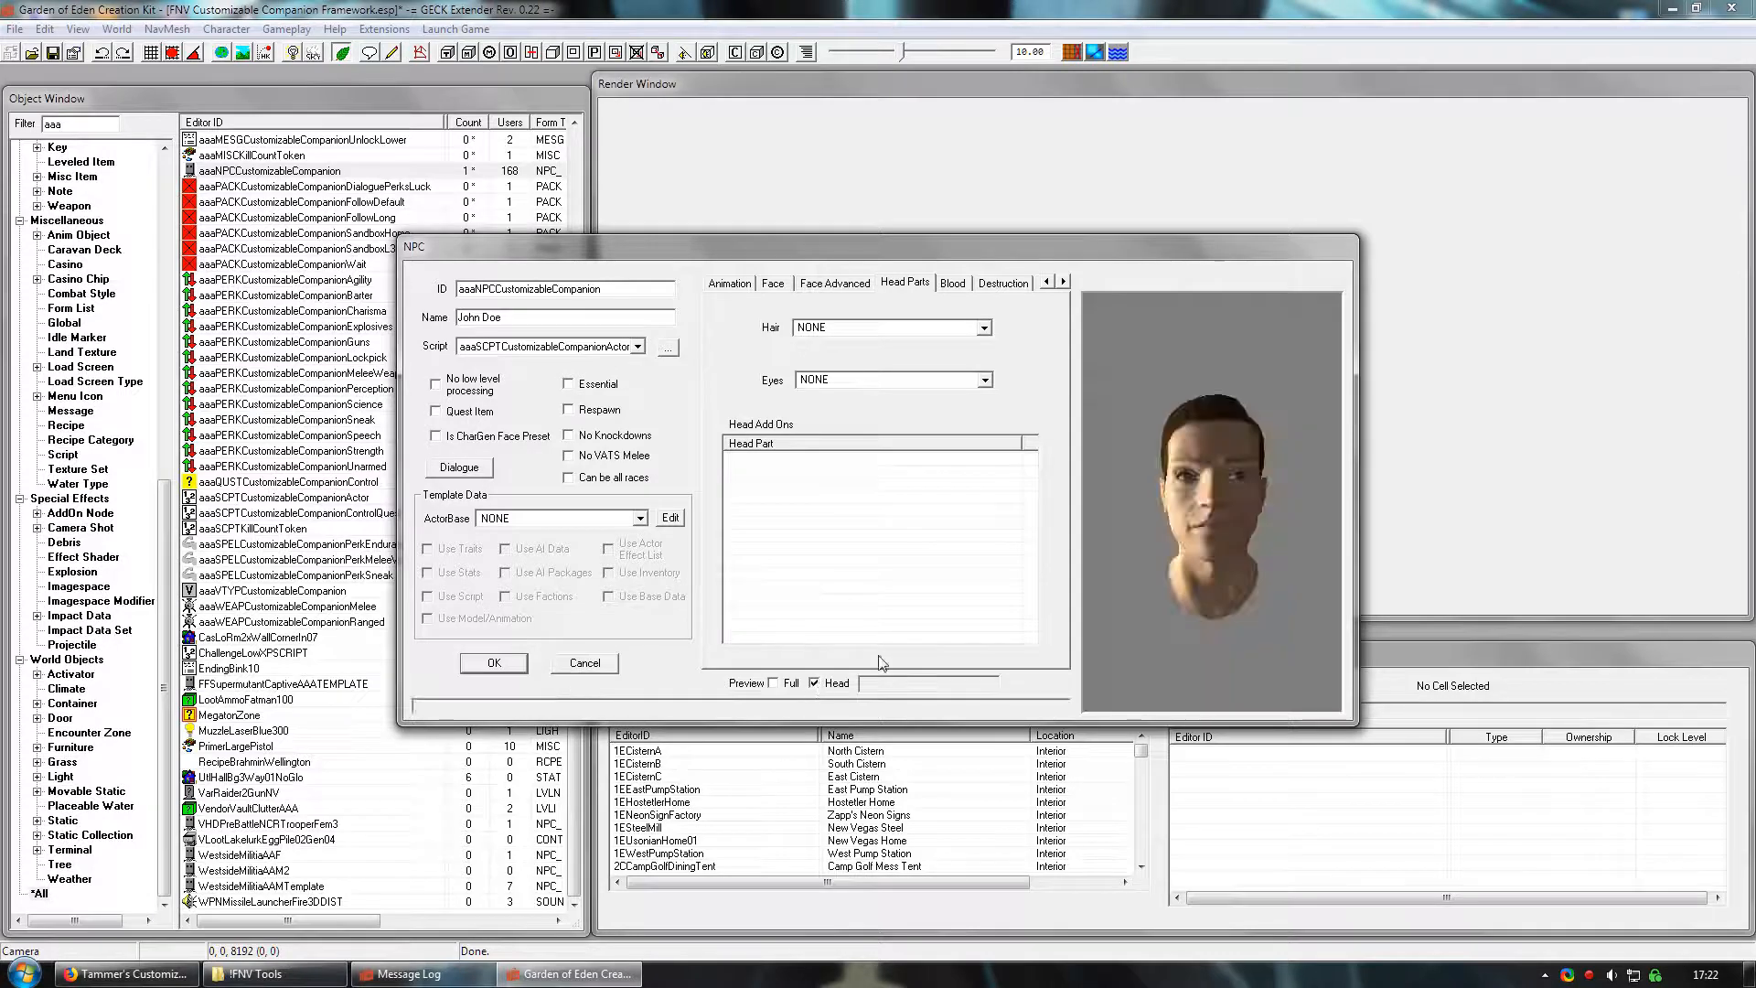
mouse_move(1211, 551)
left_mouse_down()
mouse_move(1328, 551)
mouse_move(1176, 550)
mouse_move(1224, 547)
left_mouse_up()
- Set the NPC's hair to HairMessy01 and its eyes to EyeDarkBrown
left_click(984, 328)
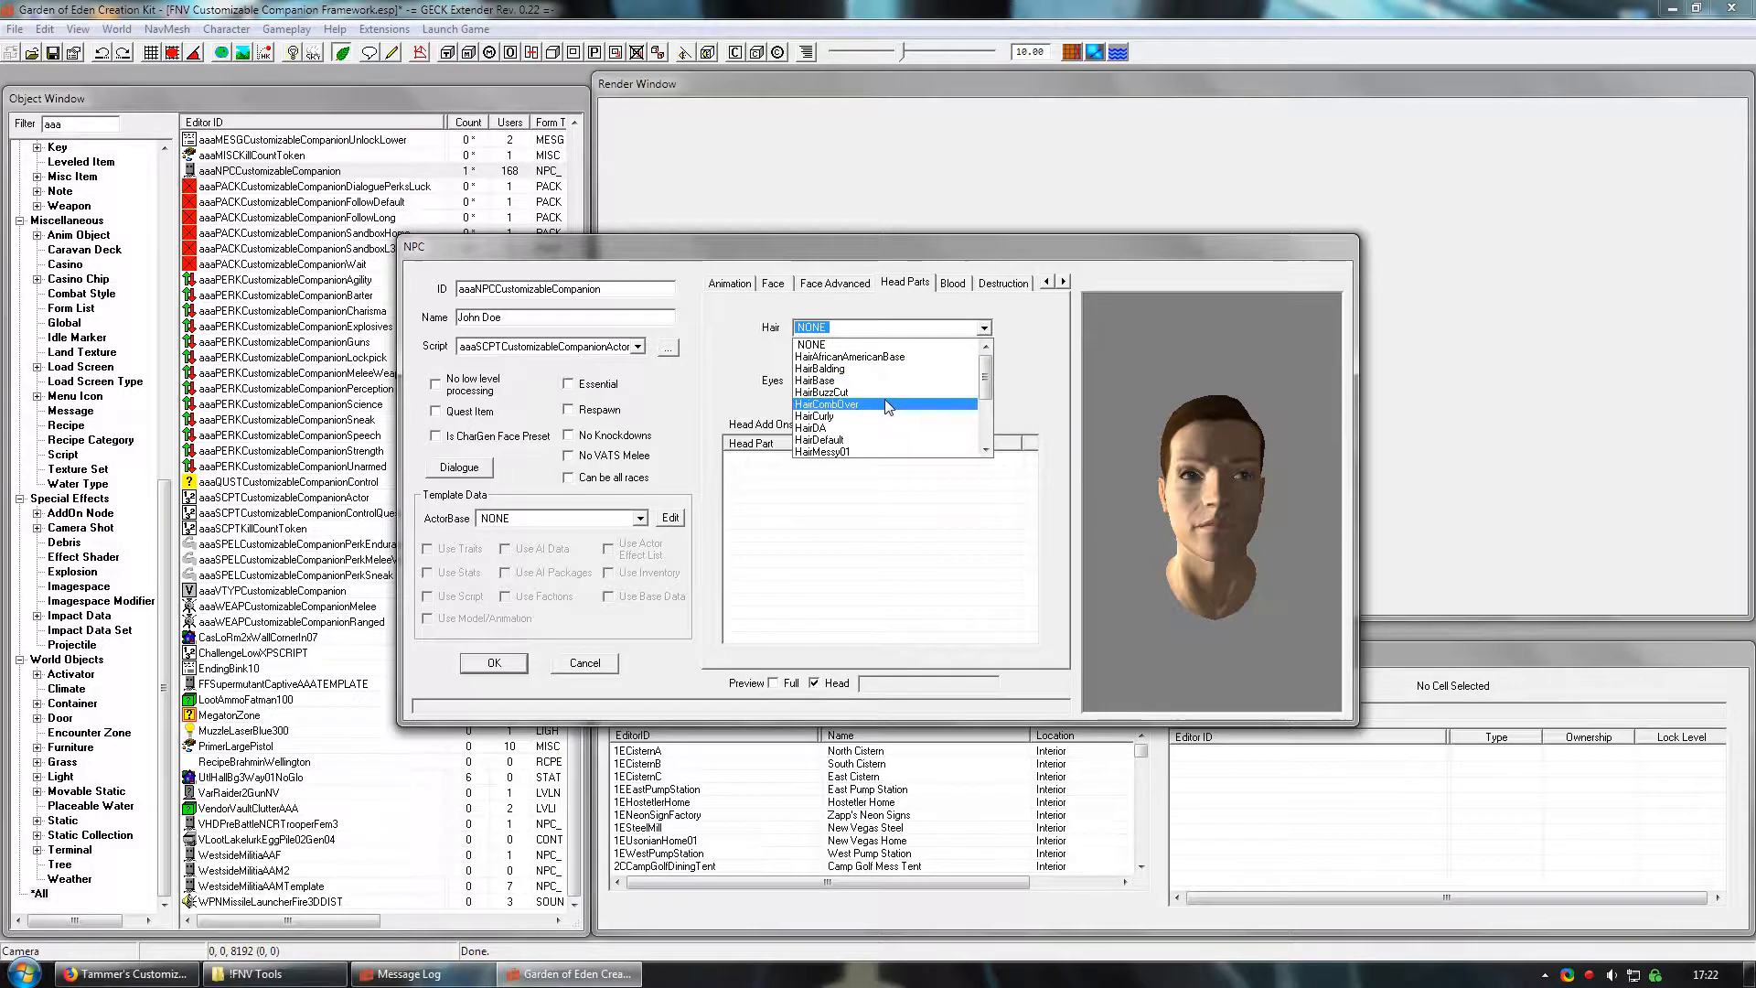
left_click(875, 452)
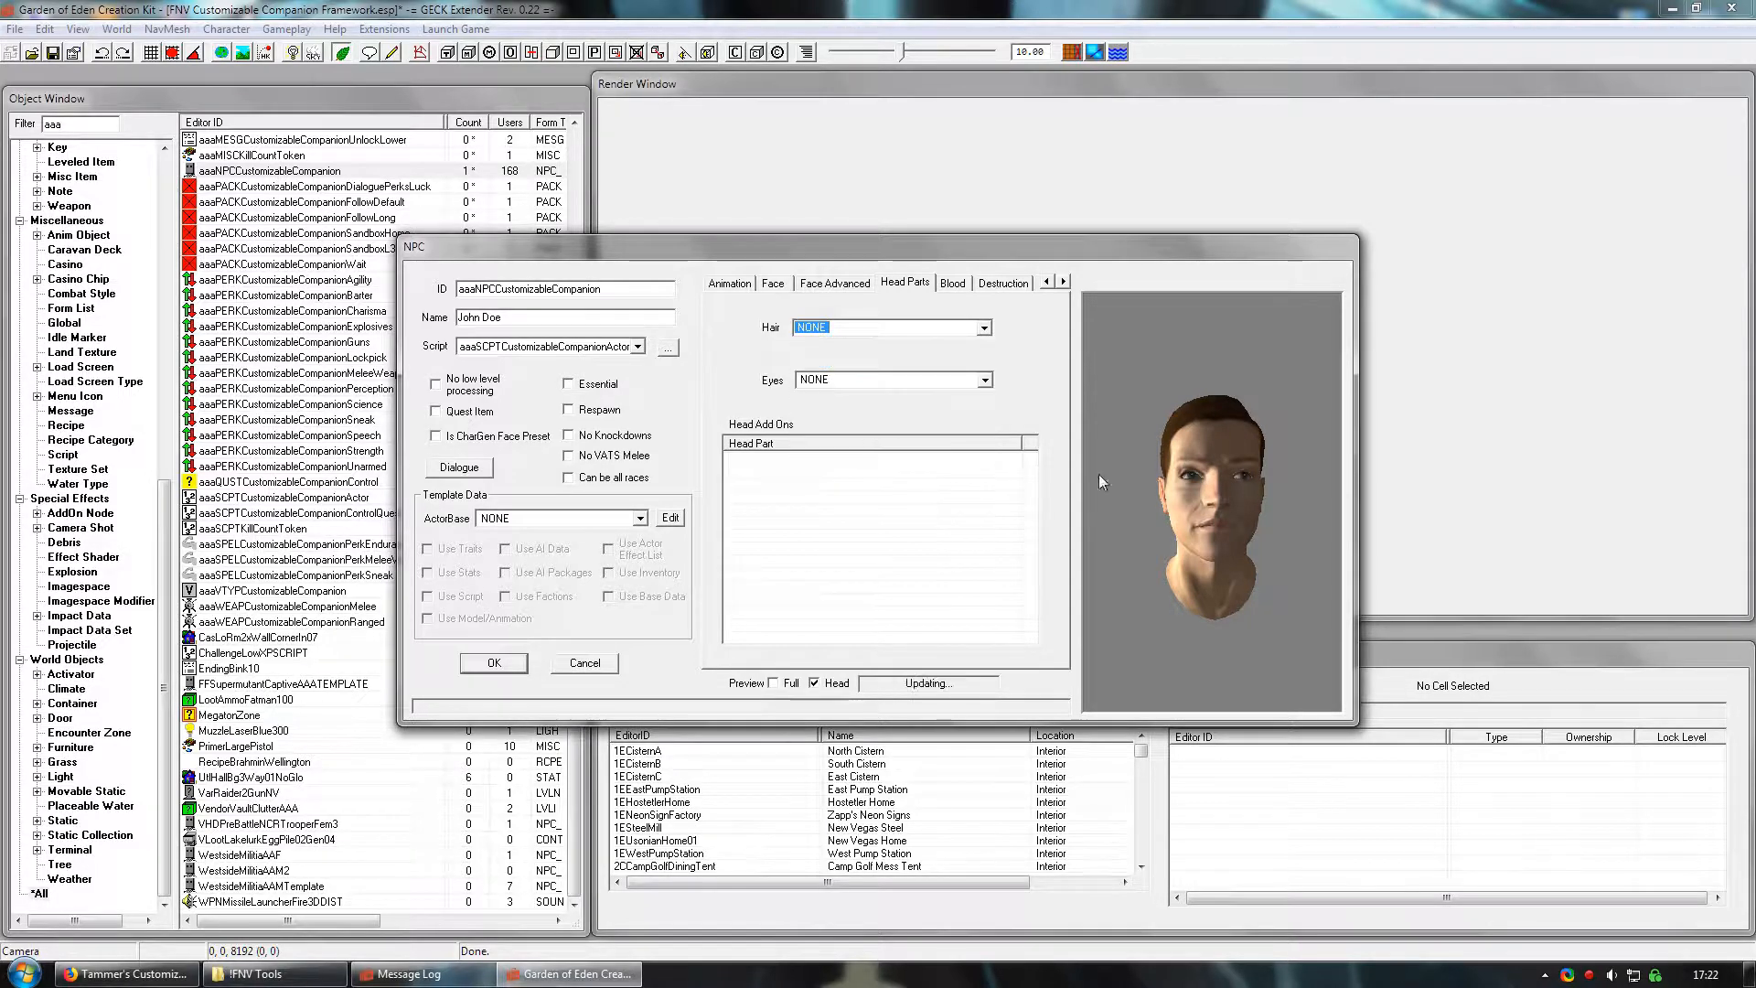
mouse_move(1159, 540)
left_mouse_down()
mouse_move(1291, 545)
mouse_move(1177, 545)
left_mouse_up()
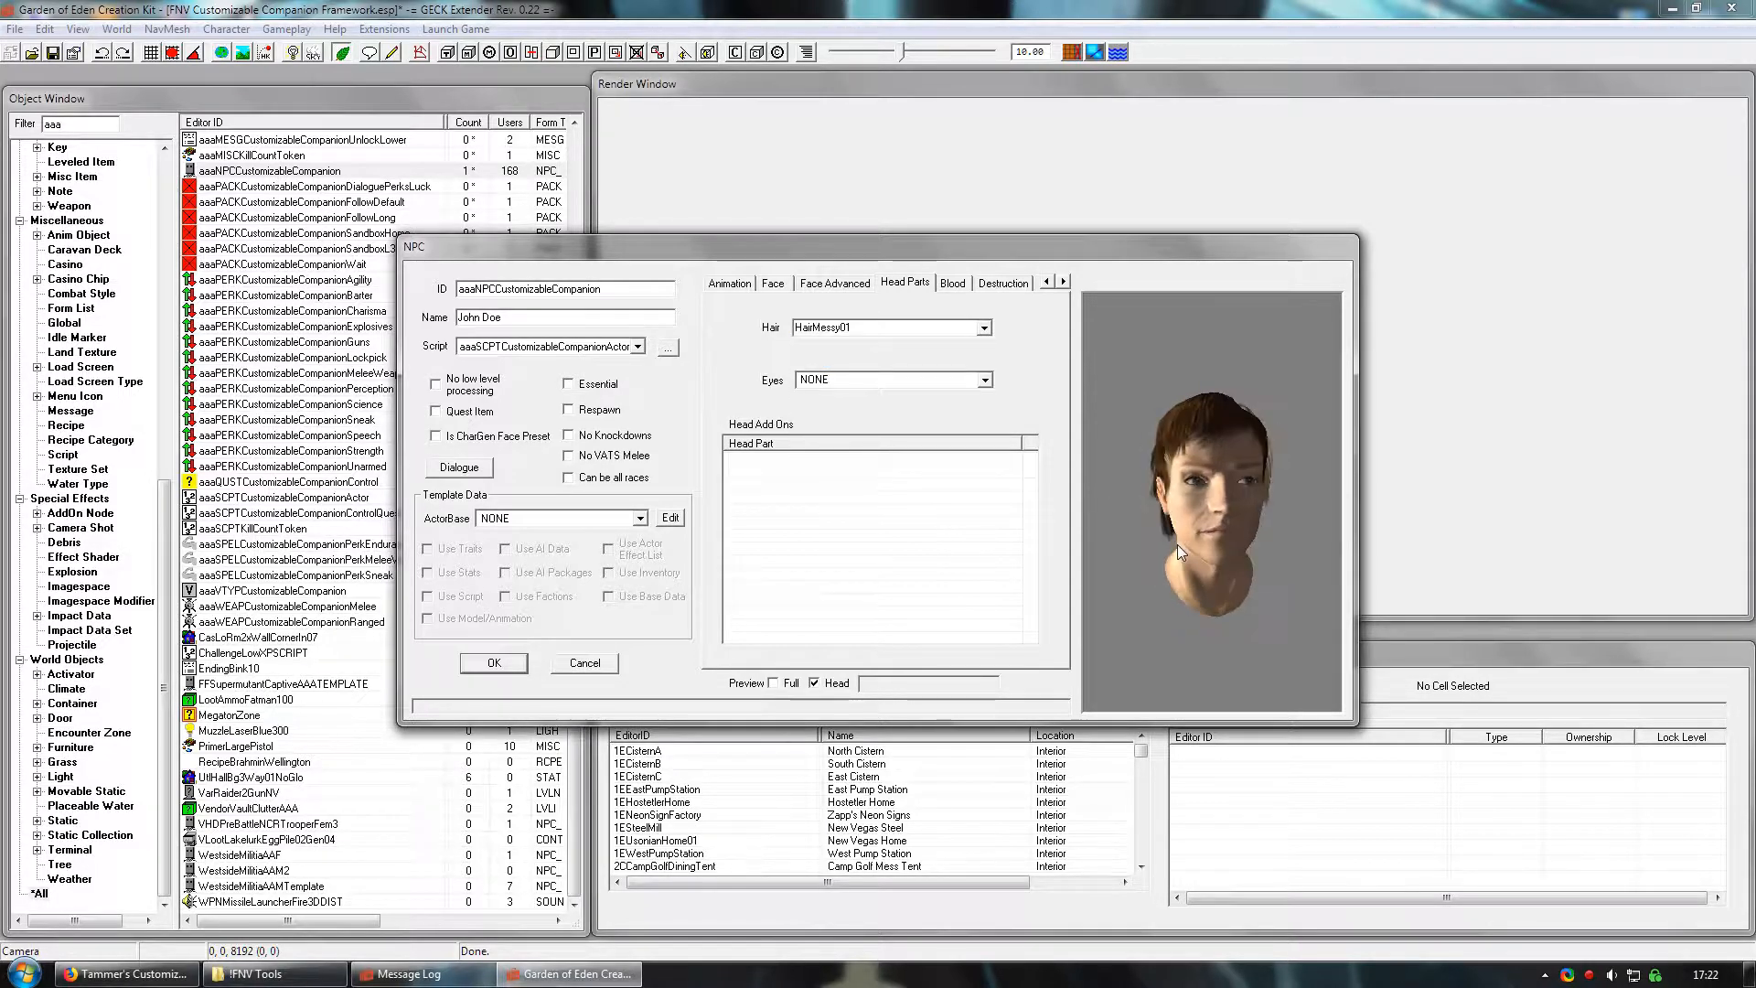
left_click(983, 379)
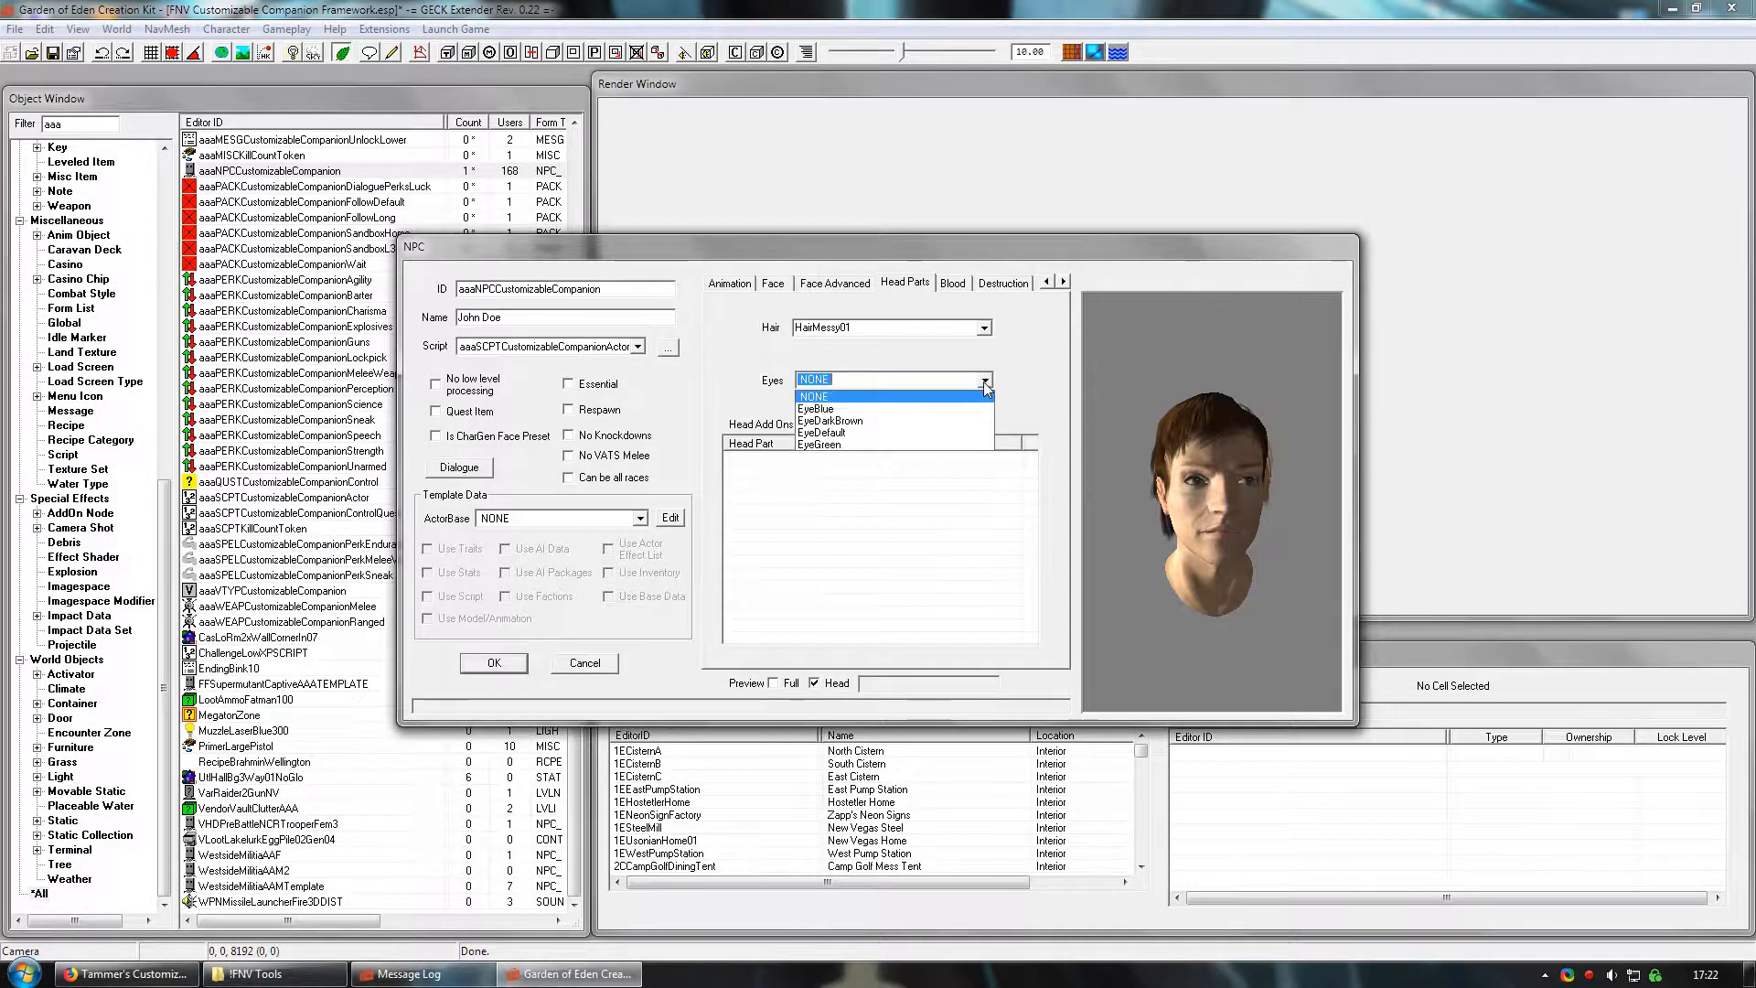
left_click(929, 420)
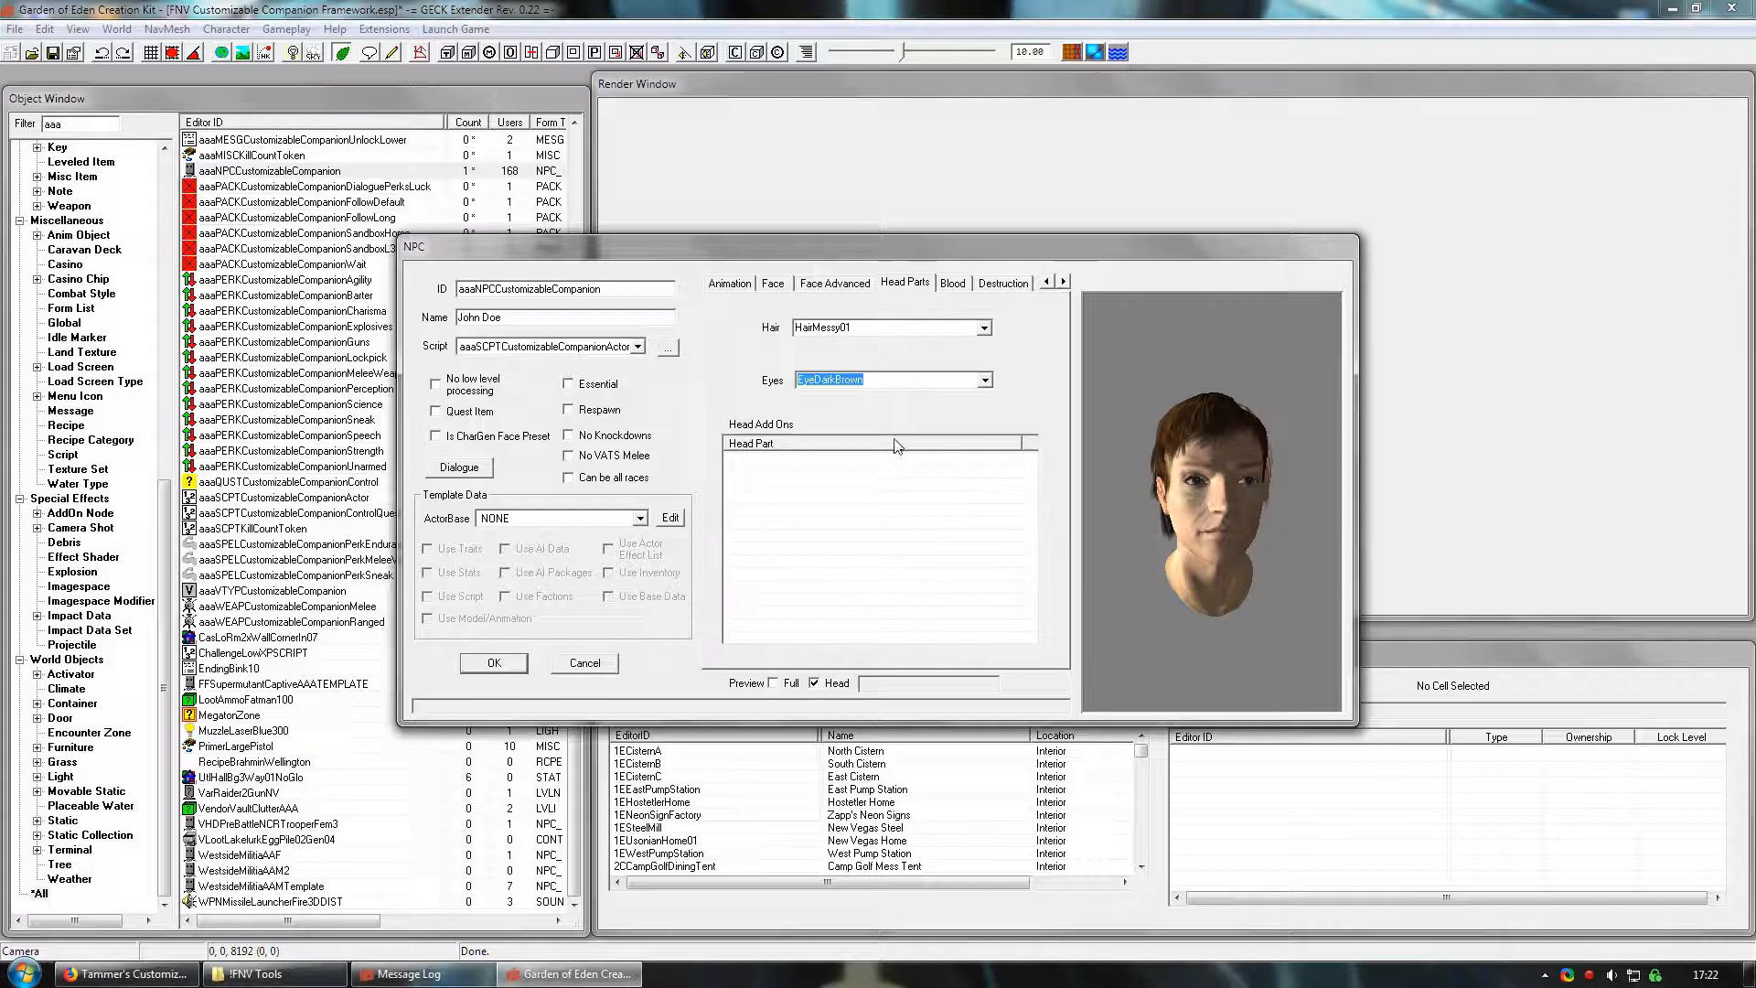
- Add BeardGoatee to the NPC's head add-ons and check it in the refreshed head preview
right_click(846, 504)
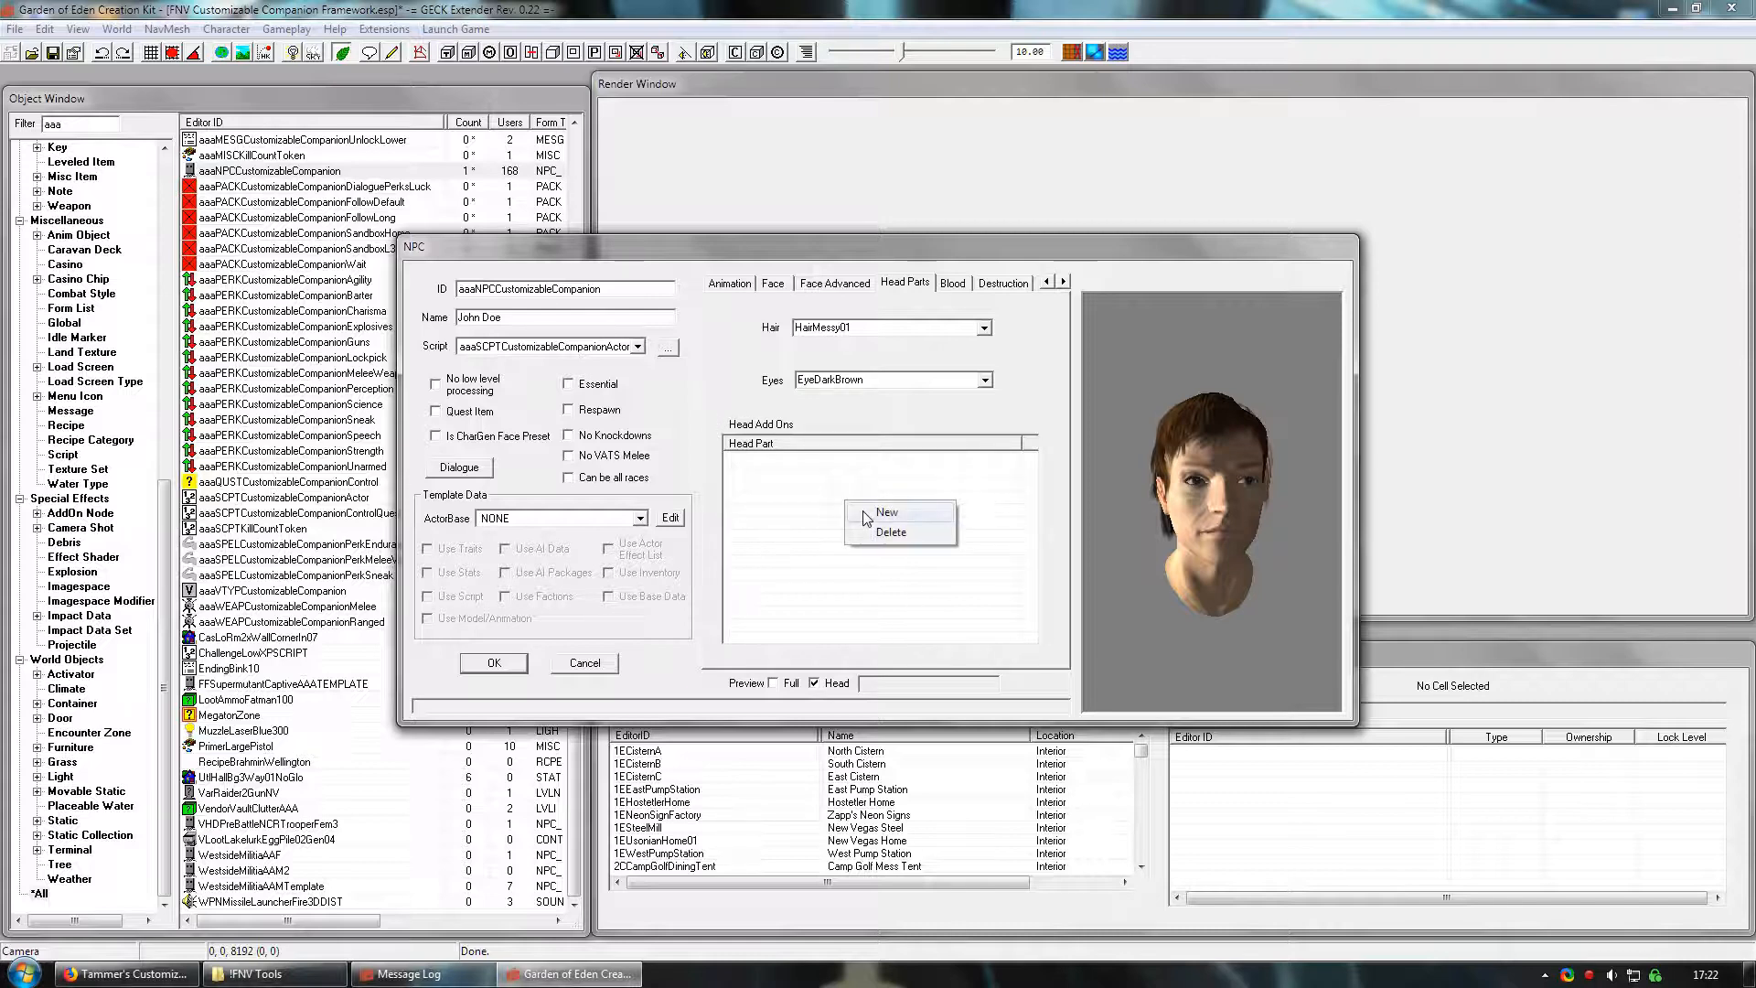
left_click(884, 513)
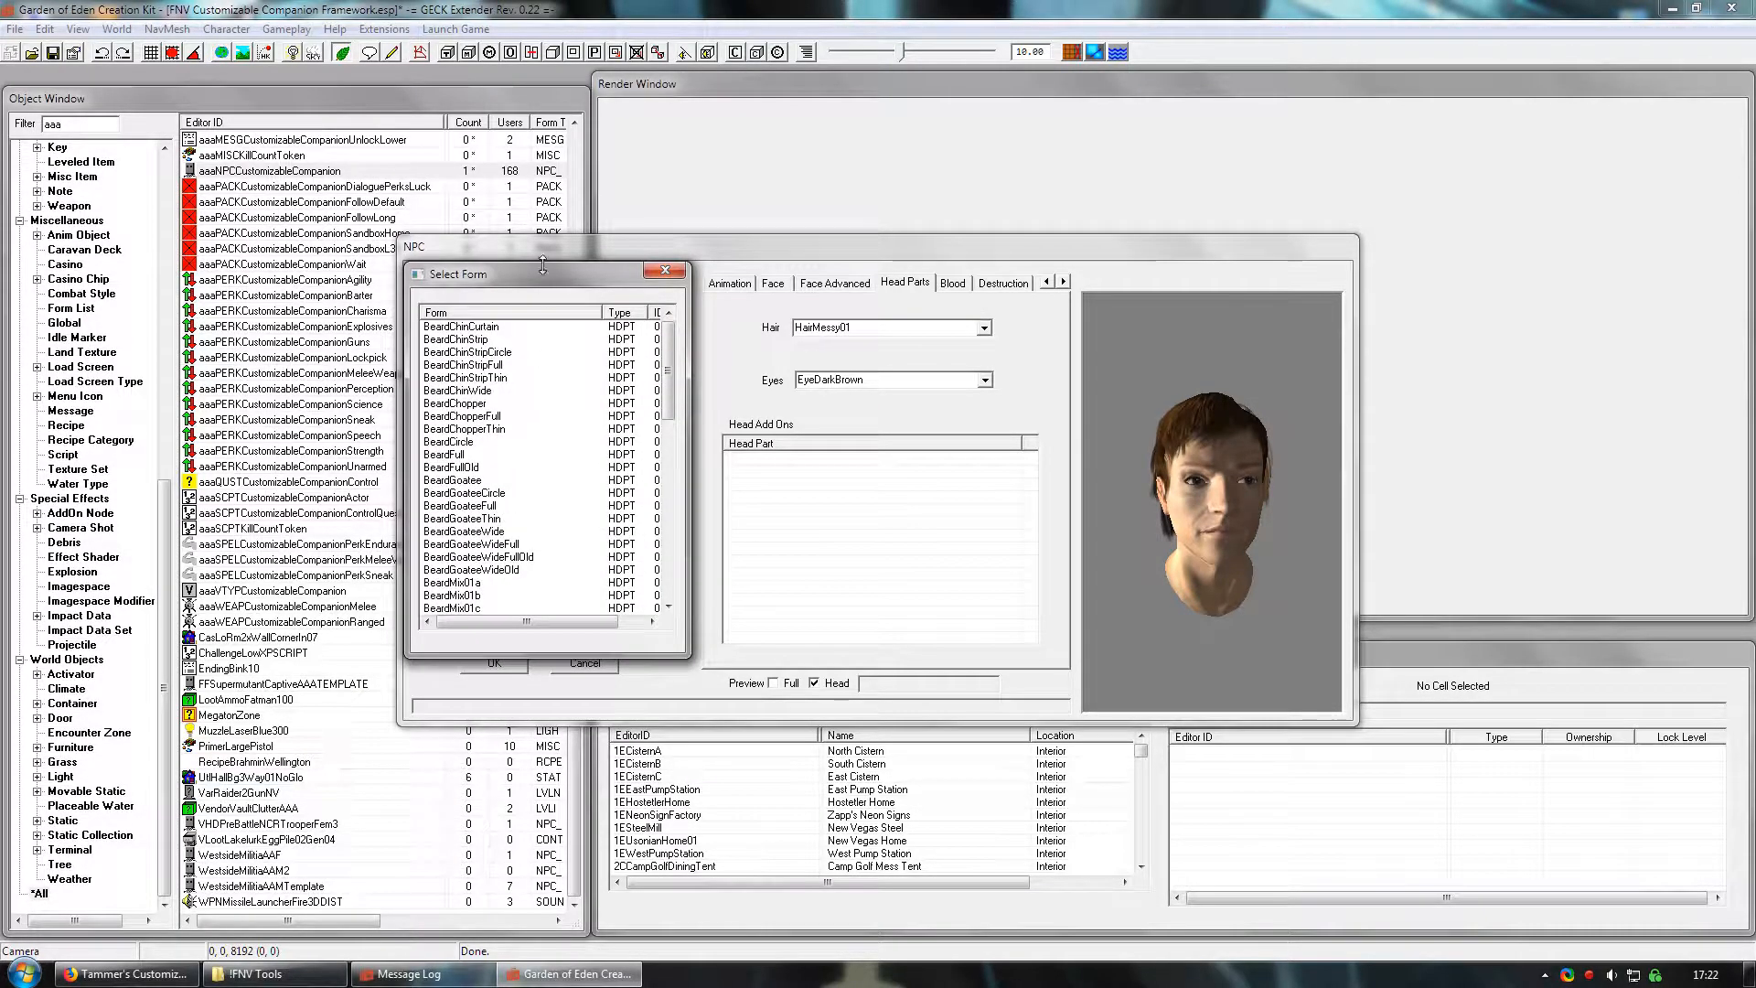
left_click_drag(543, 264, 599, 280)
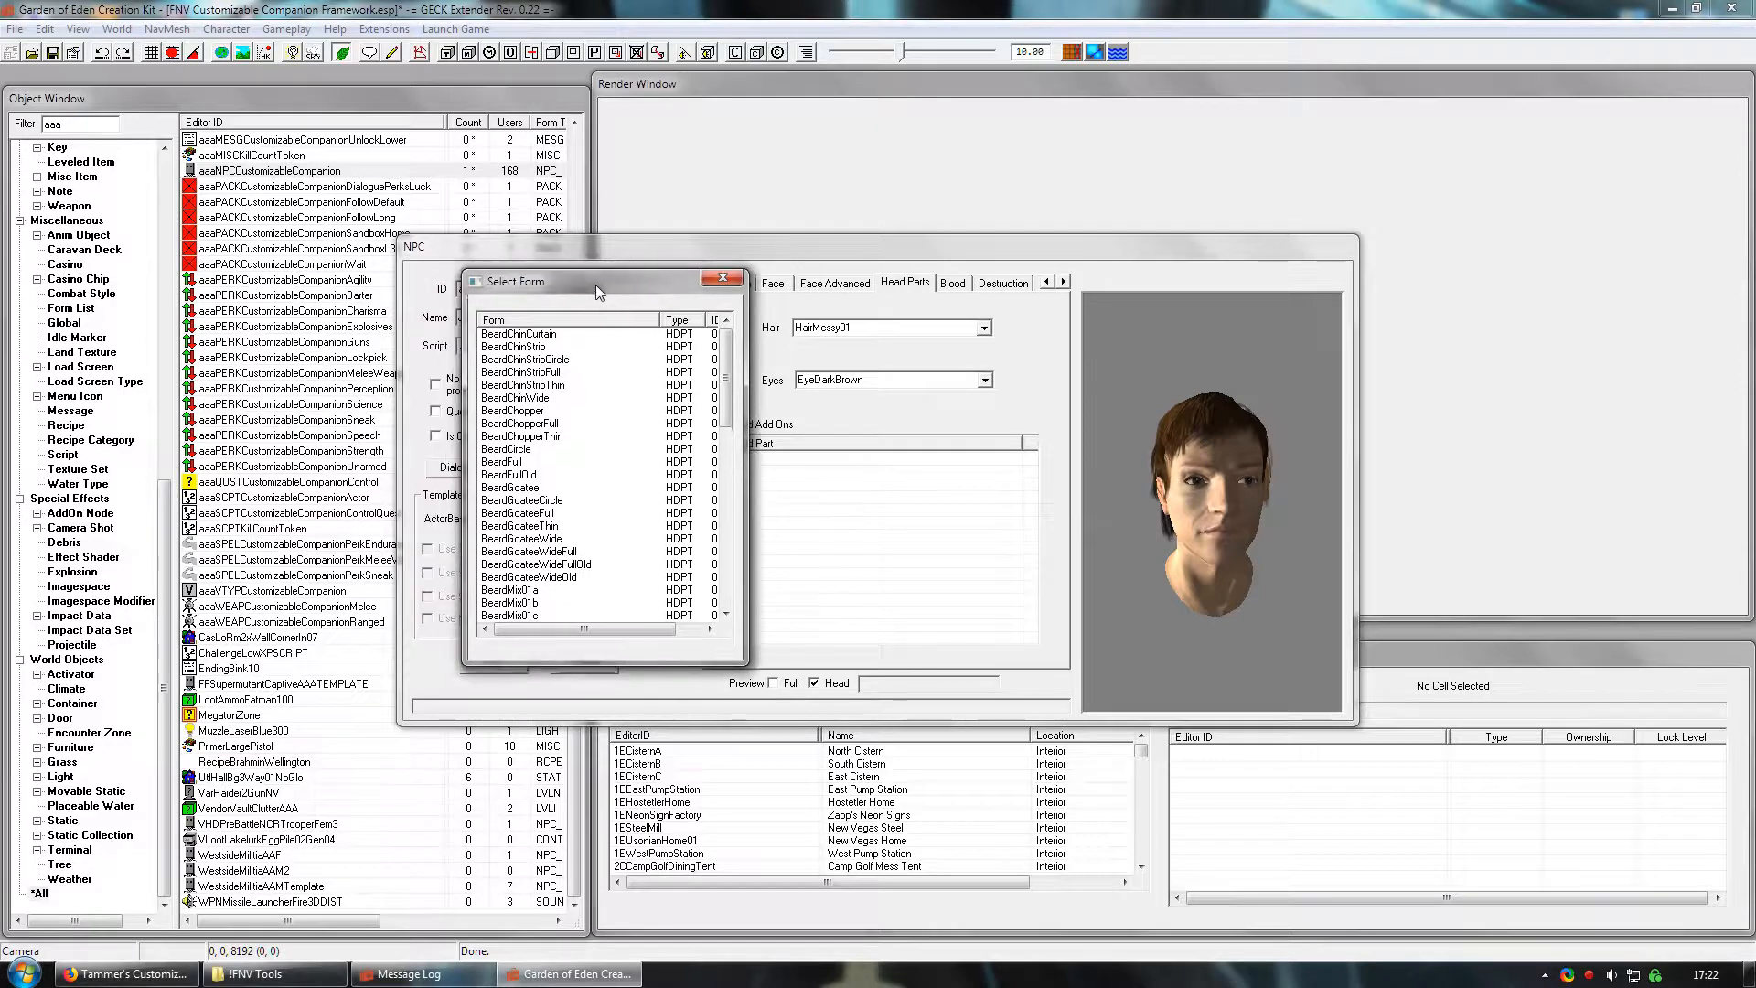
left_click(532, 498)
double_click(531, 494)
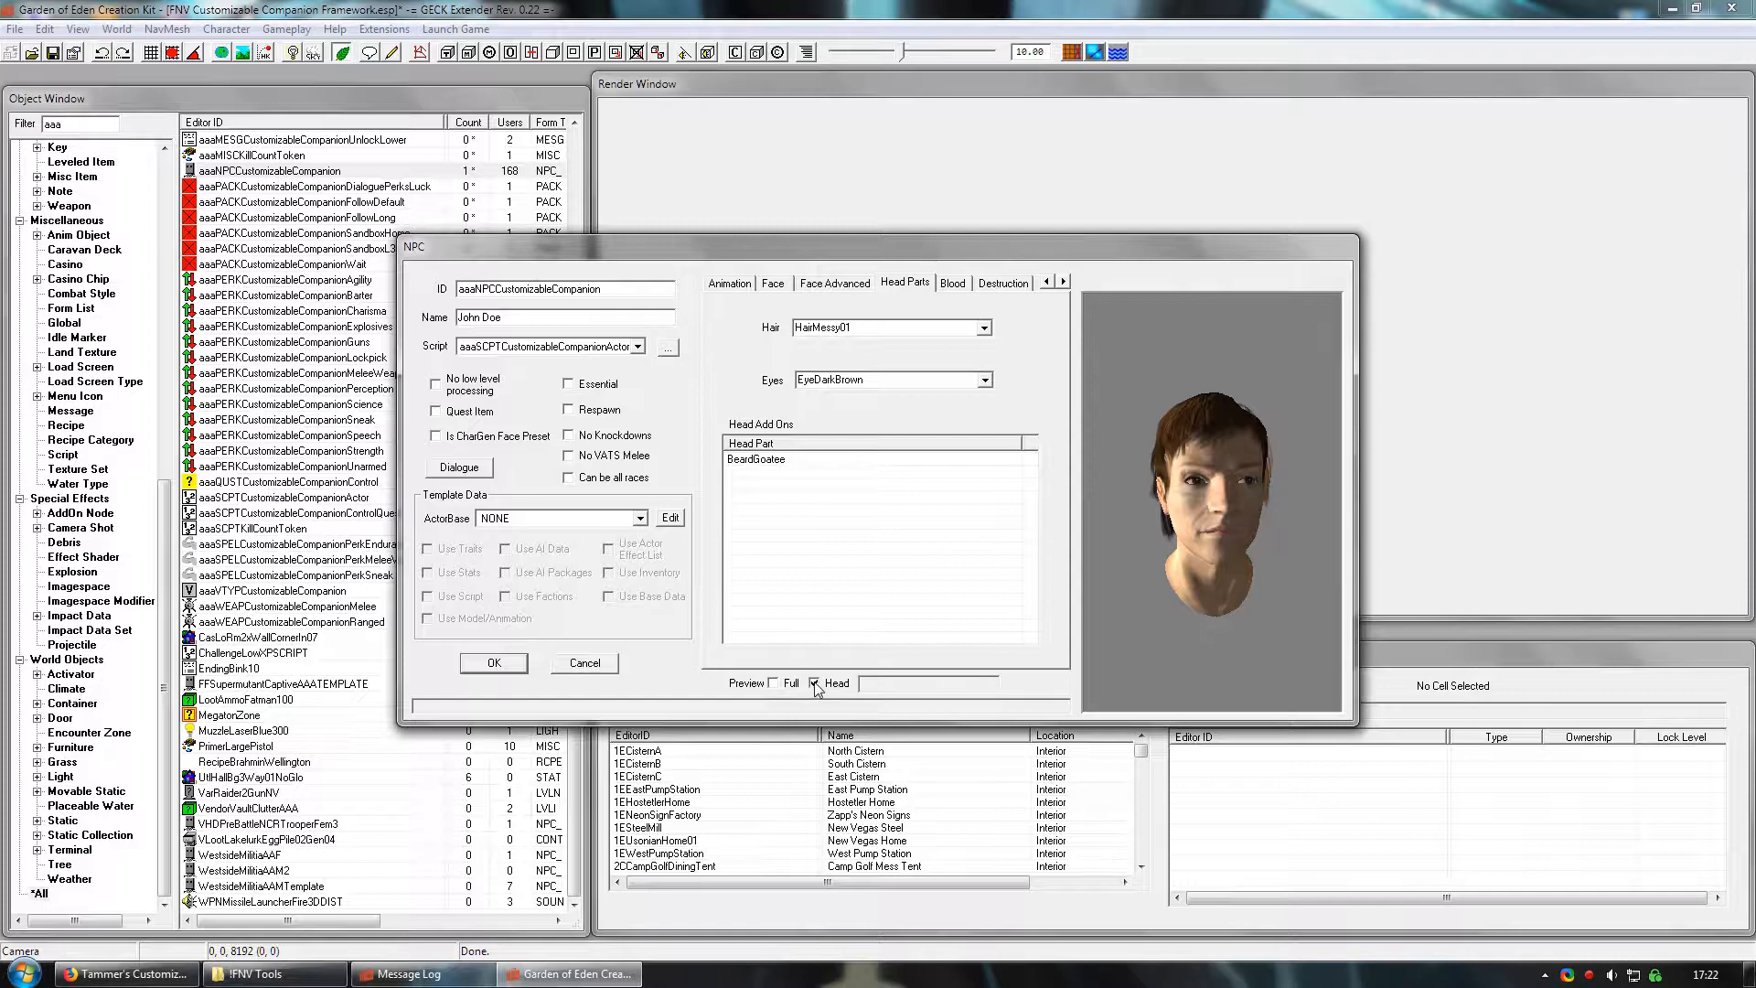
left_click_drag(1197, 524, 1144, 510)
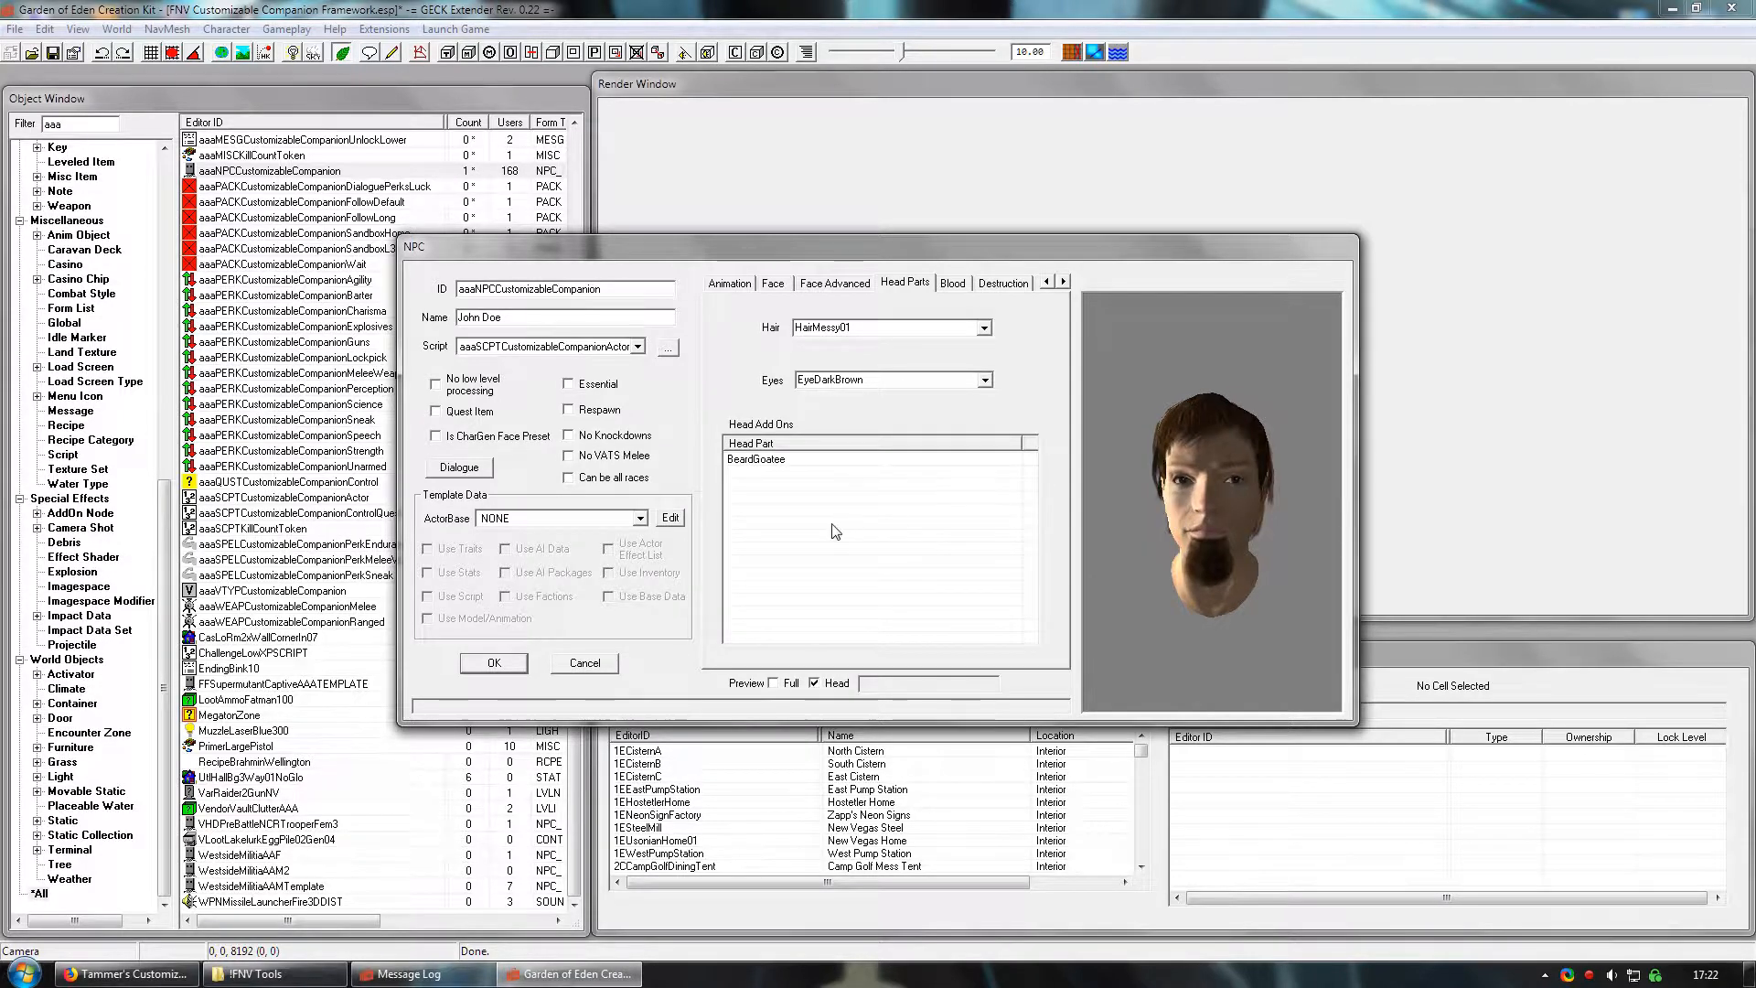
- Add BeardChopper to the NPC's head add-ons and check it in the refreshed head preview
right_click(833, 523)
left_click(858, 536)
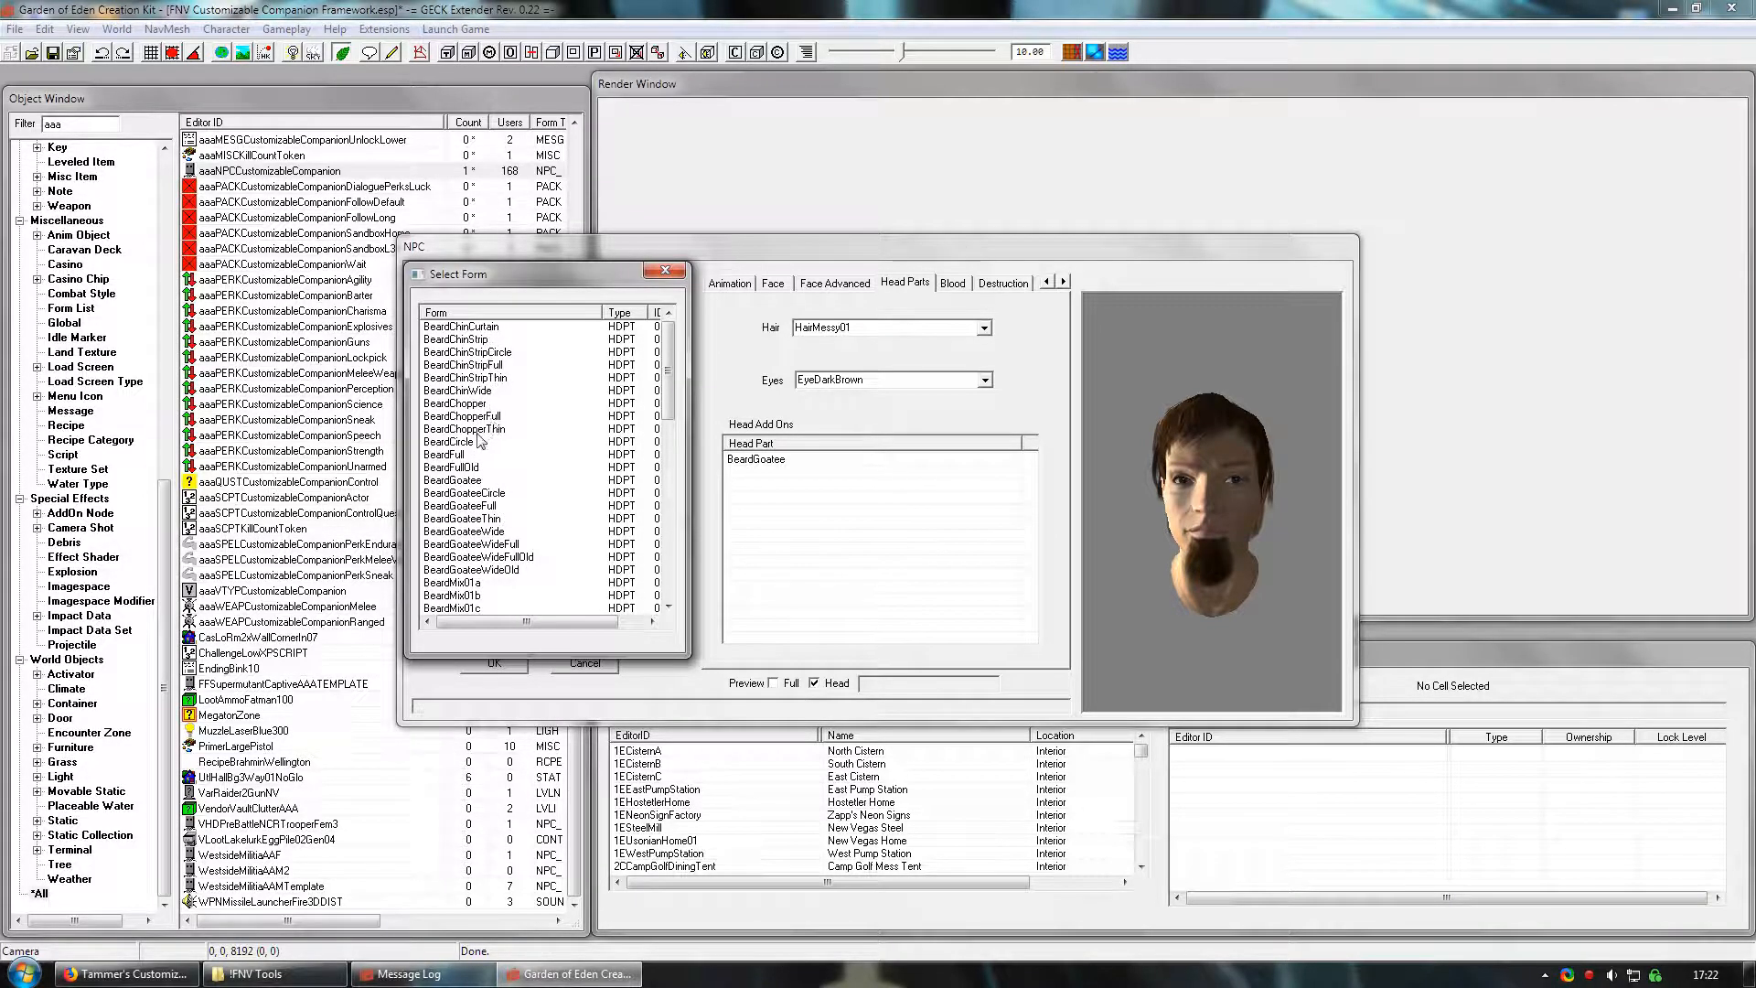
double_click(476, 404)
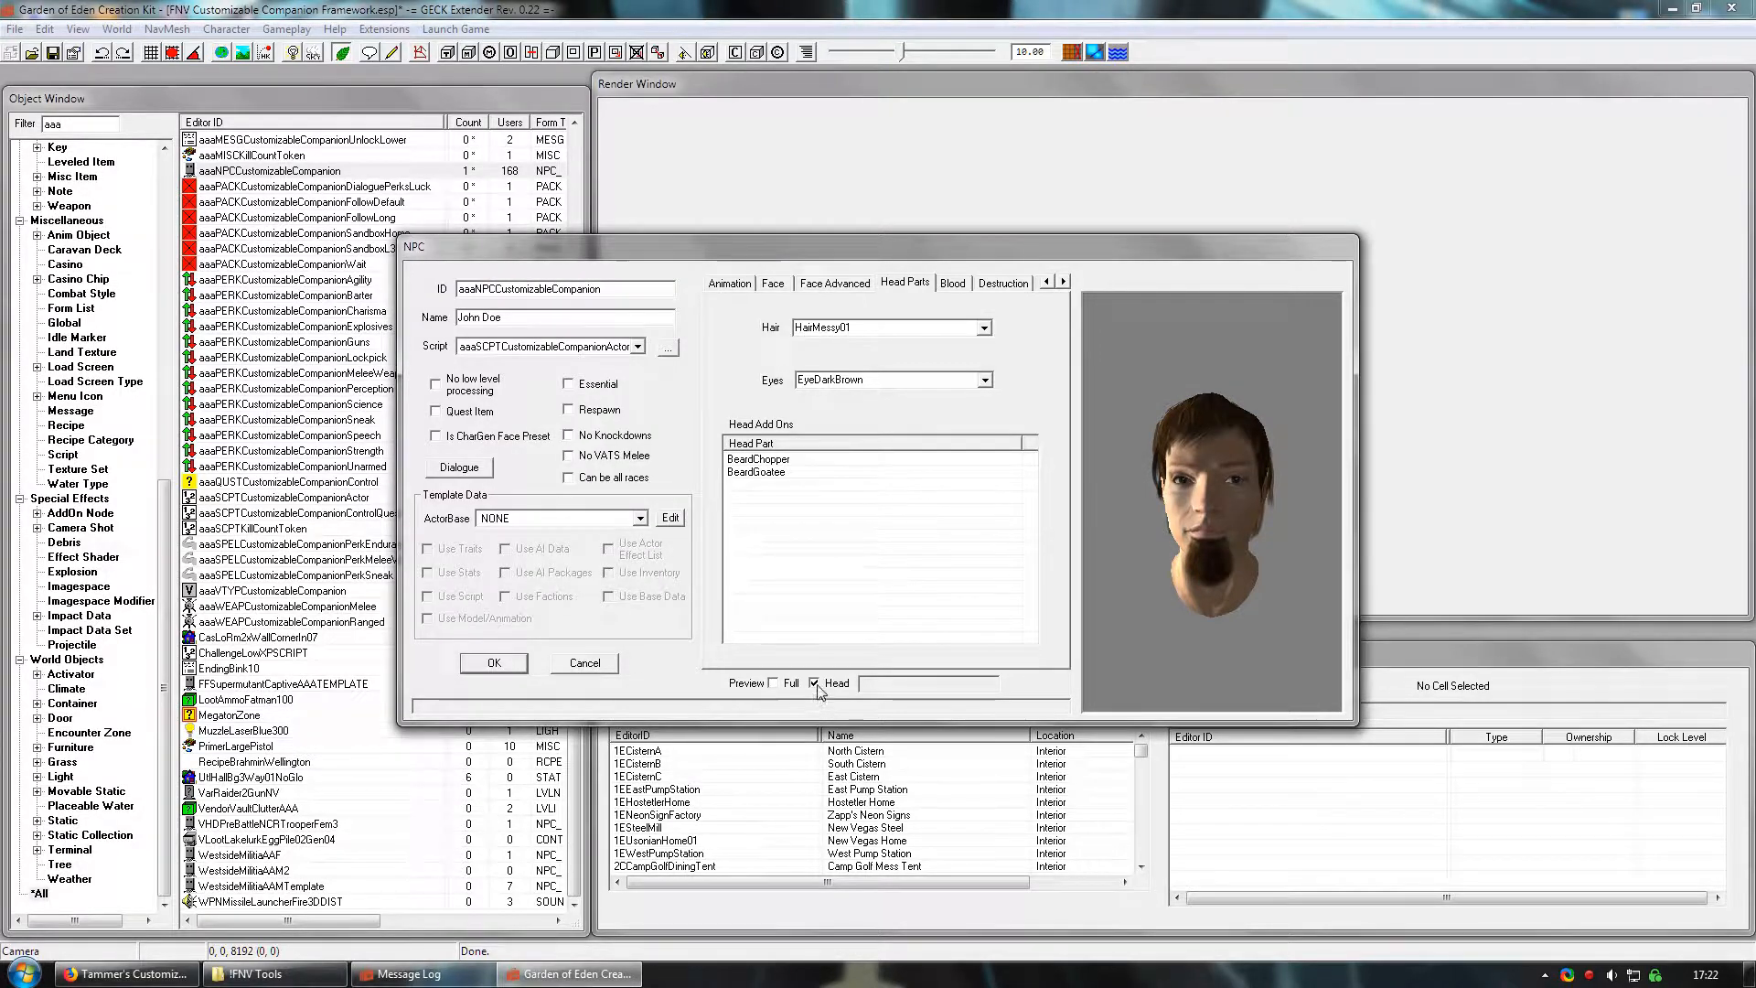
left_click_drag(1180, 640, 1200, 516)
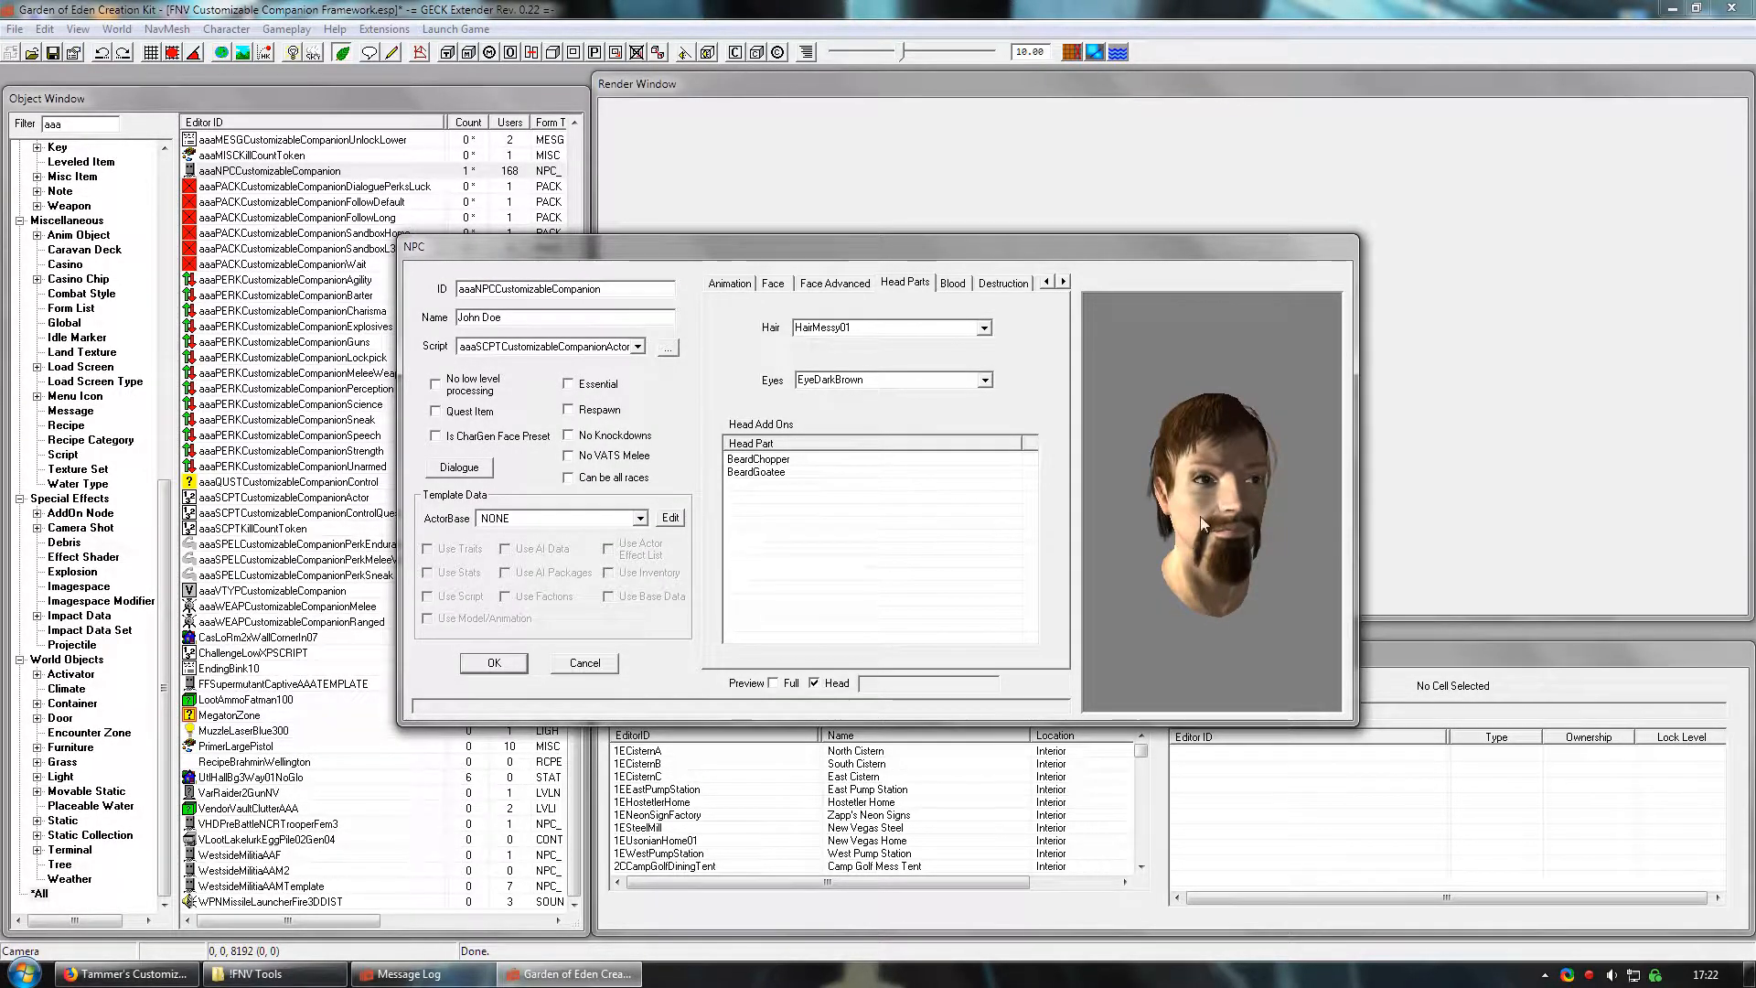
- Add the EyebrowM head add-on to the NPC and refresh the head preview
right_click(876, 521)
left_click(906, 530)
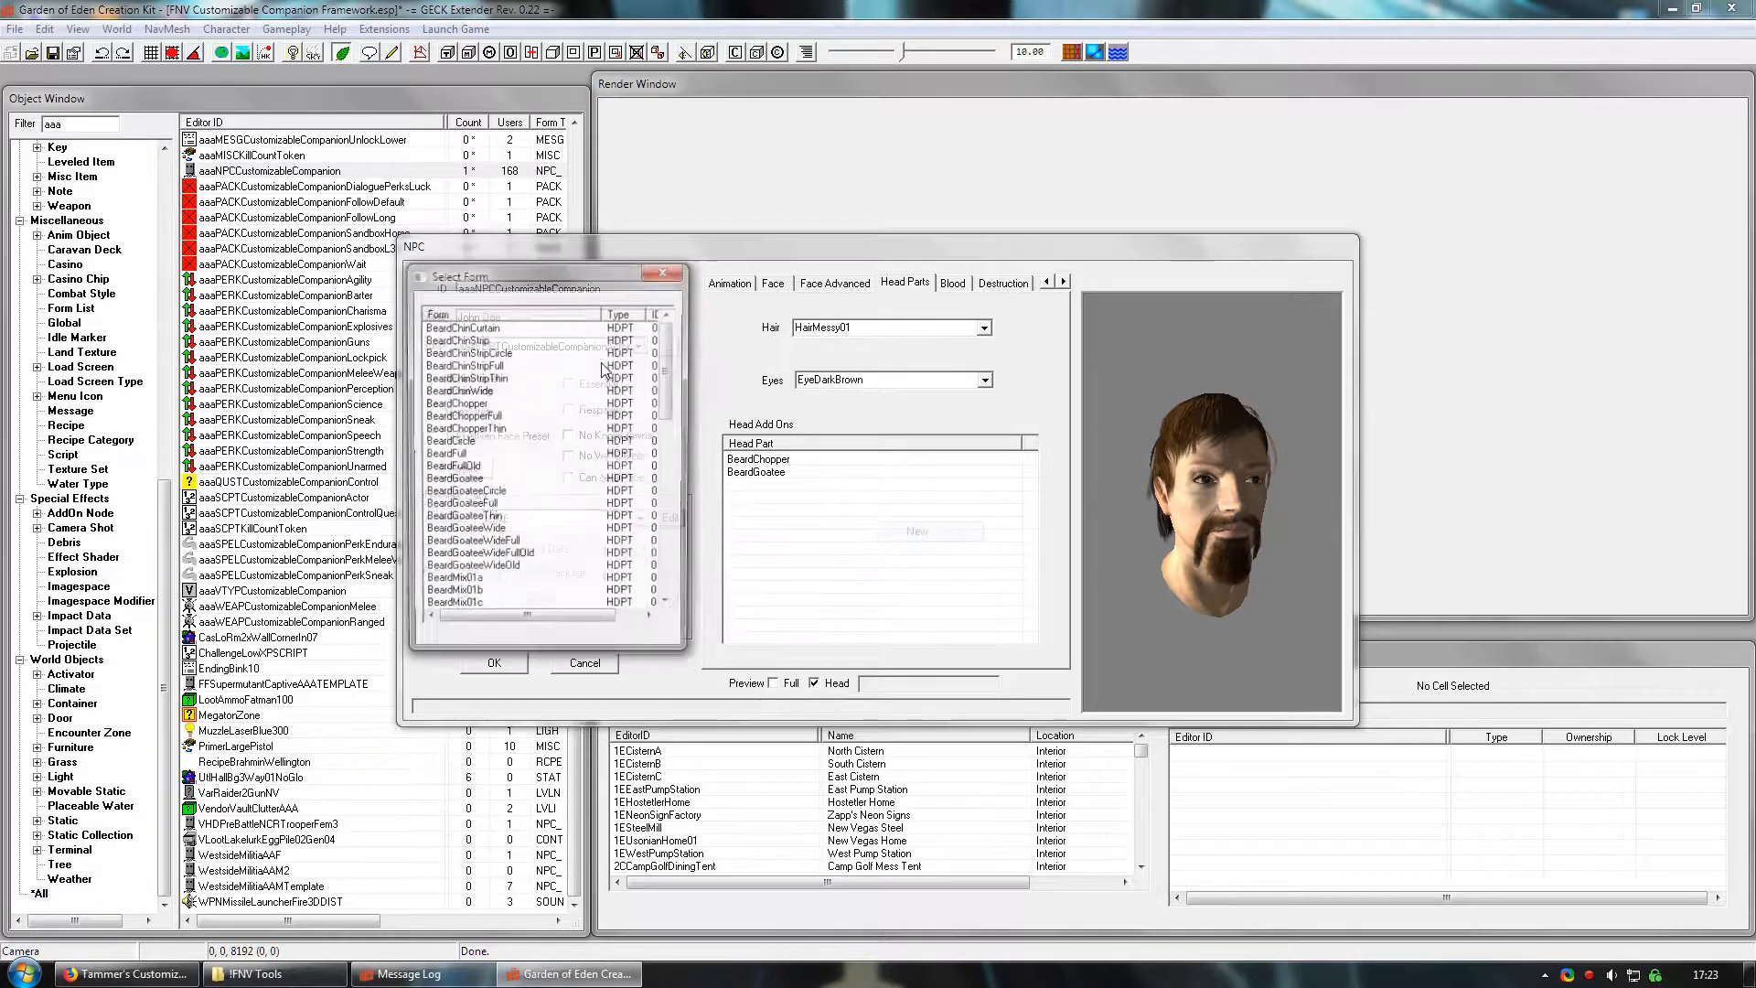
left_click_drag(673, 366, 672, 553)
left_click(448, 532)
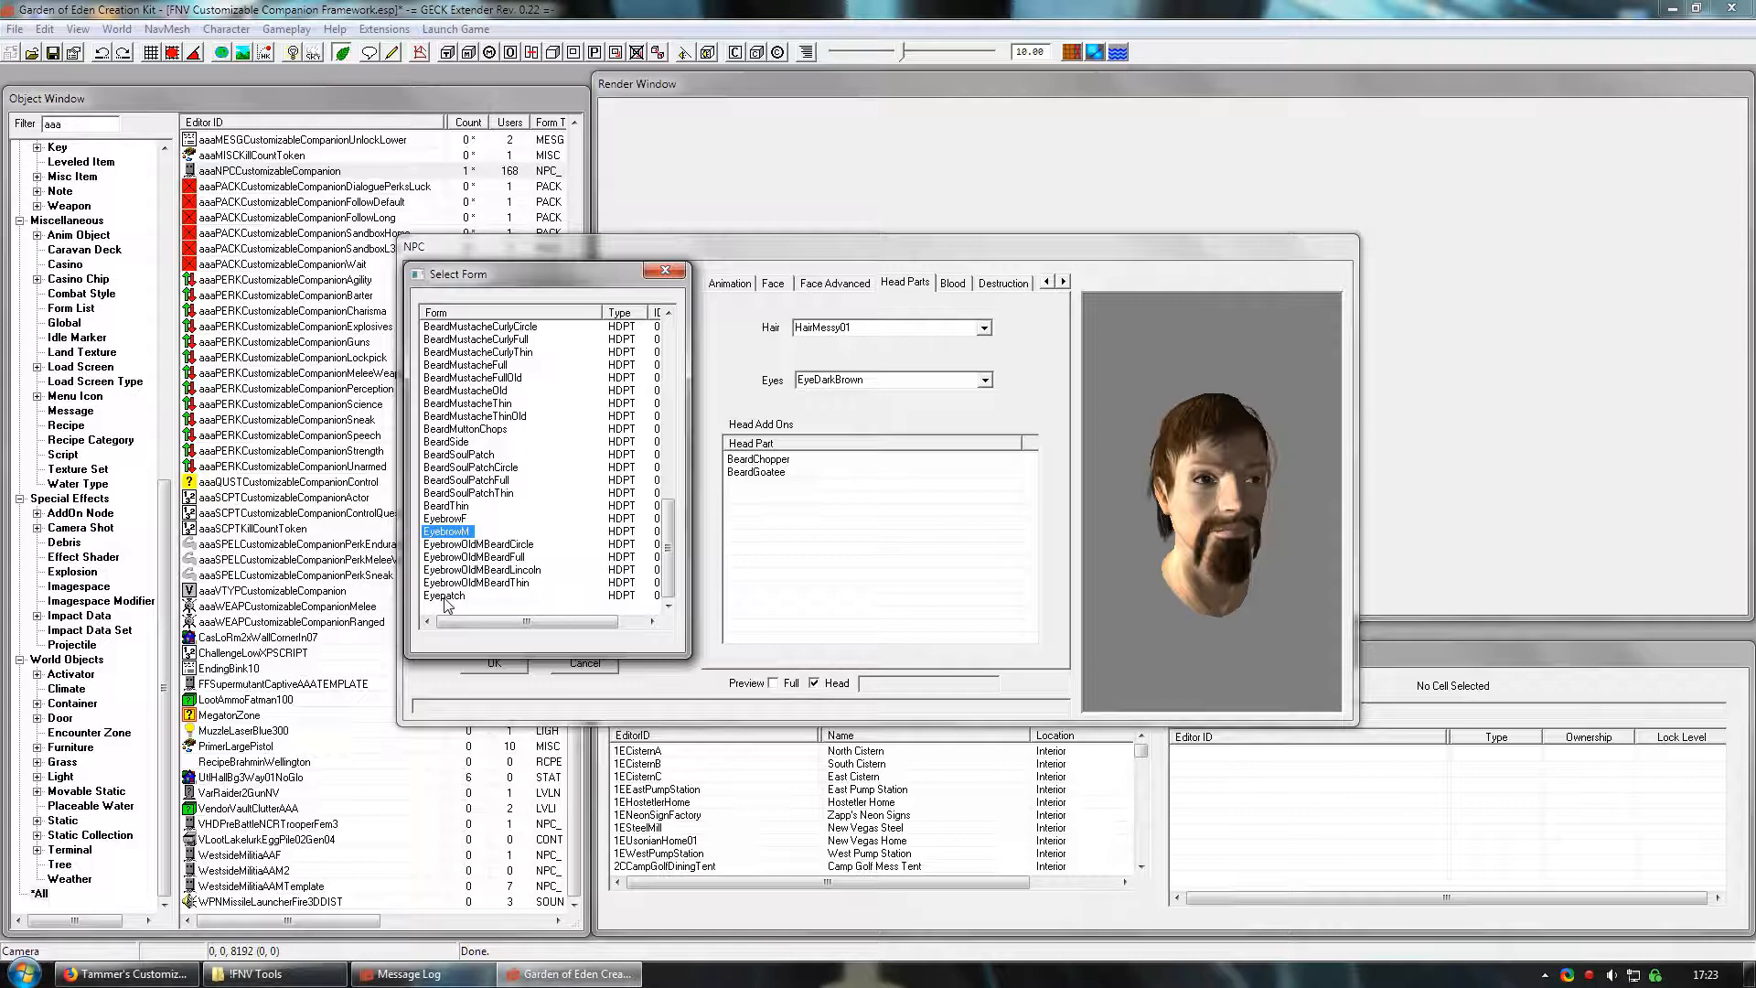
double_click(468, 538)
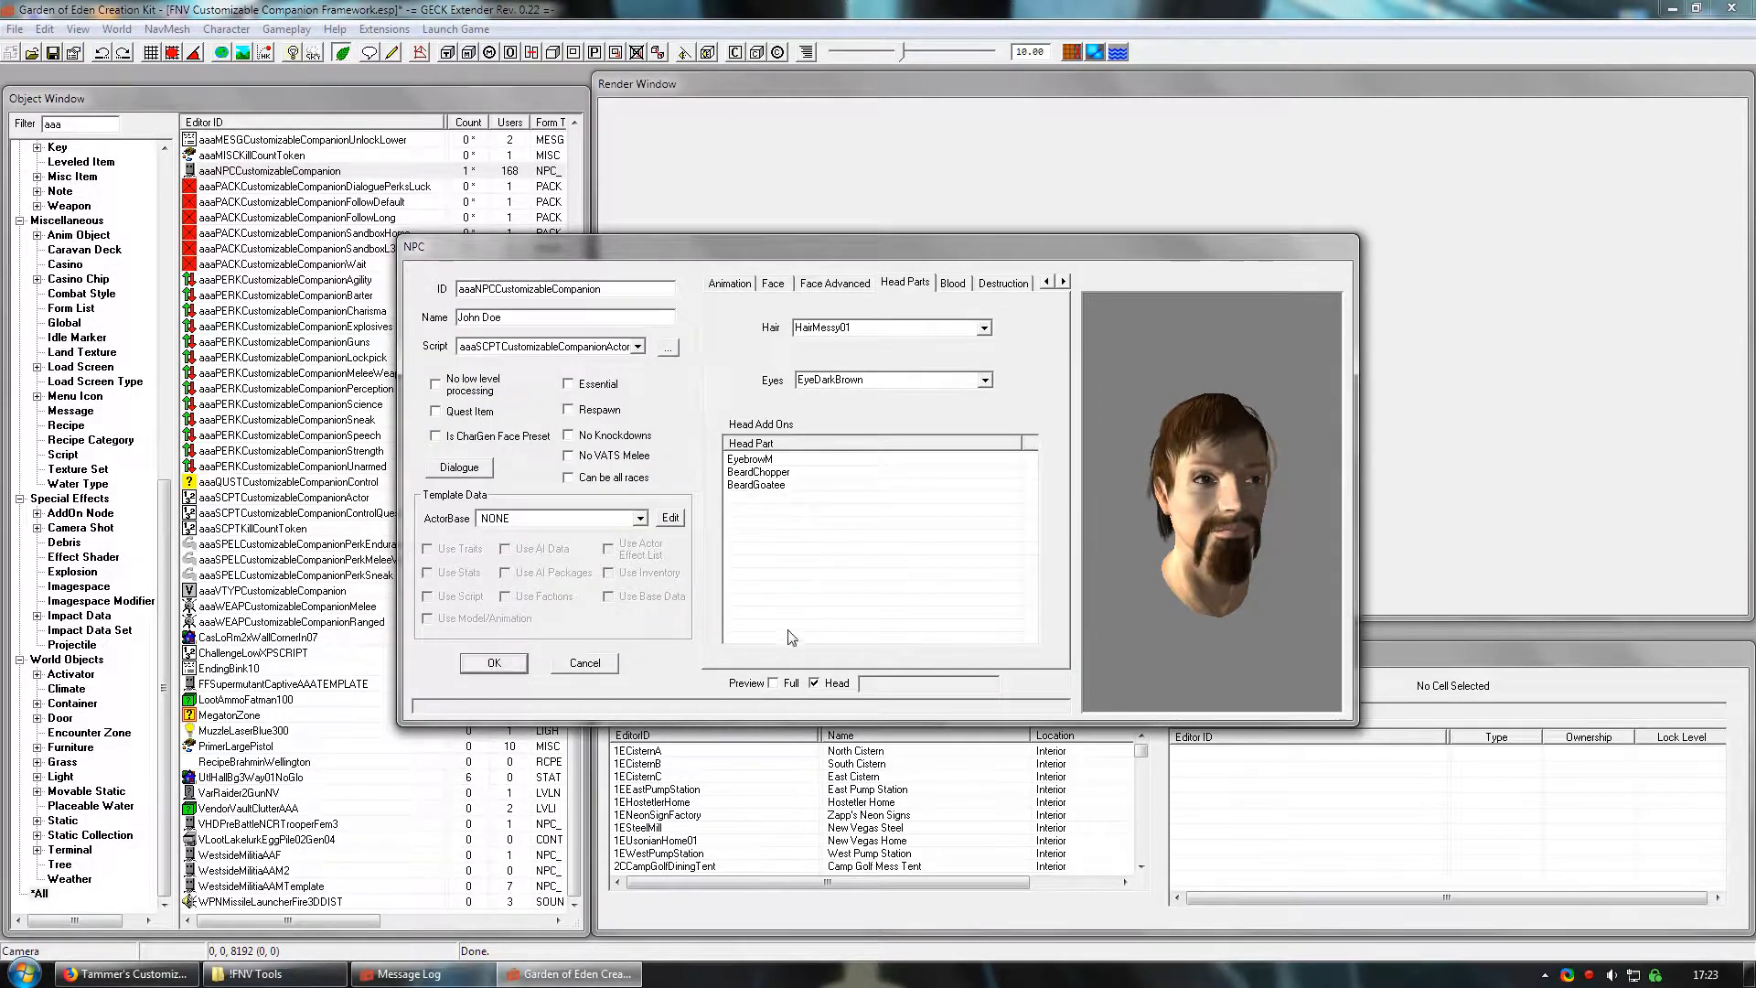
left_click(816, 682)
left_click_drag(1127, 582, 1211, 574)
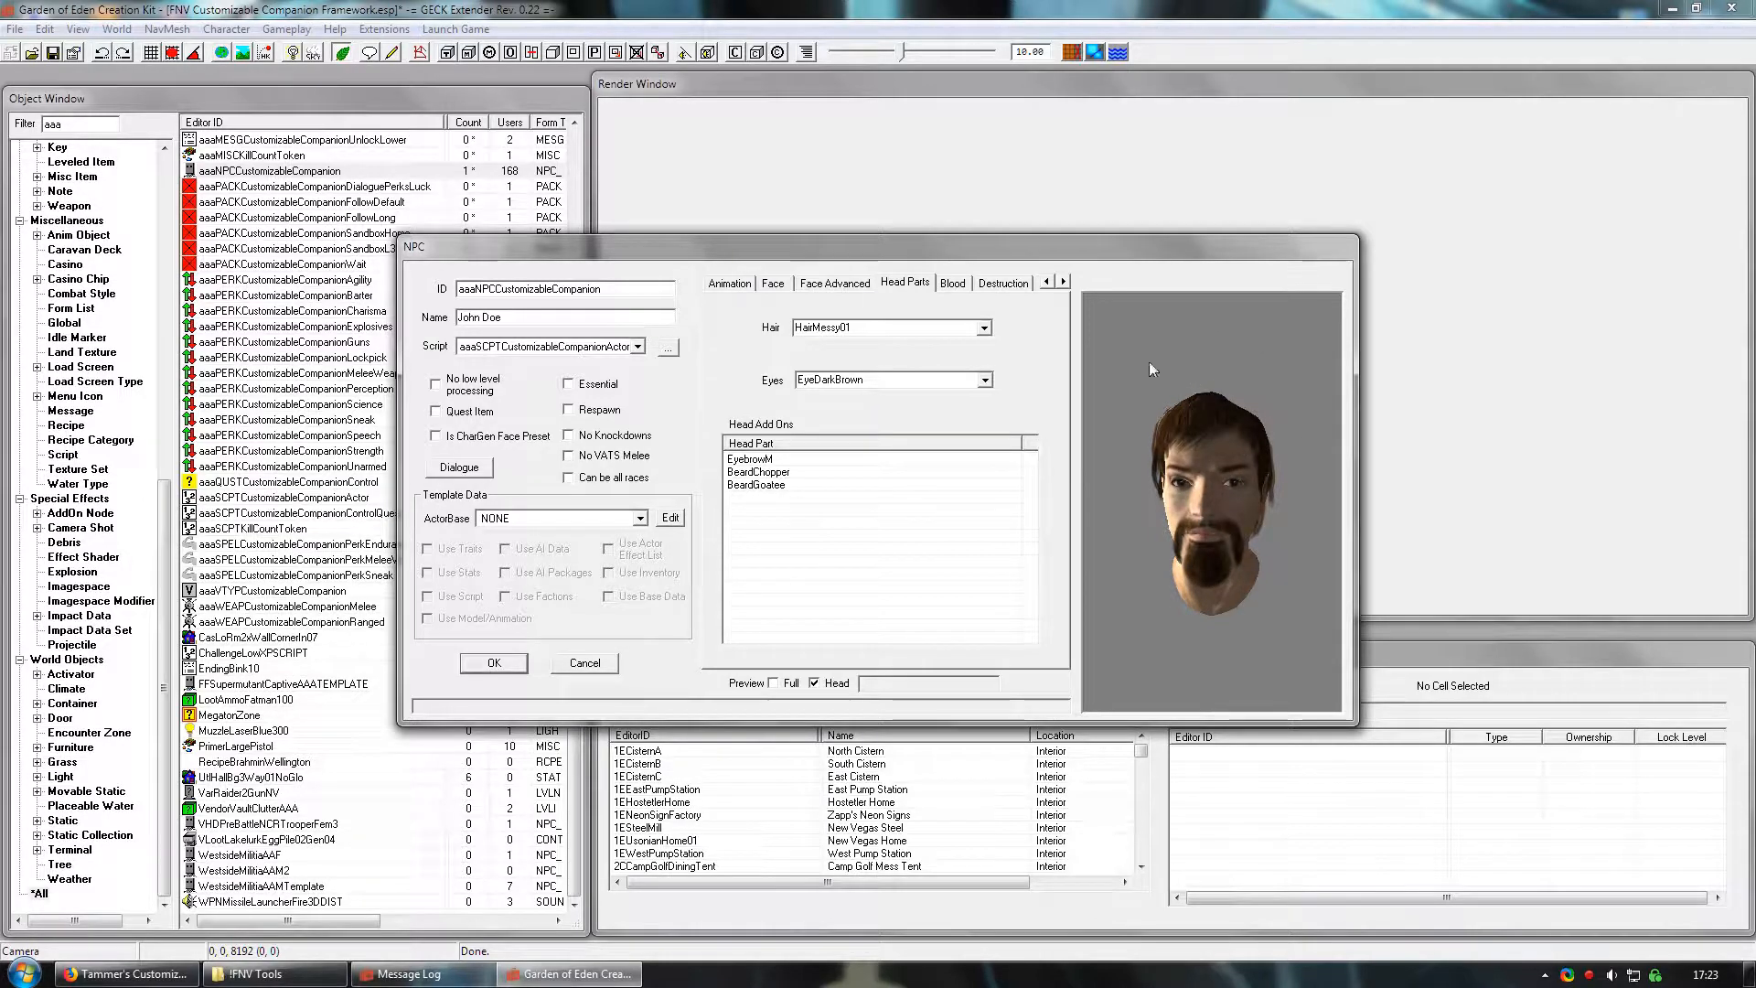
- Set the advanced face geometry control "Nose - bridge shallow / deep" to about -1.77 and inspect the head
left_click(852, 283)
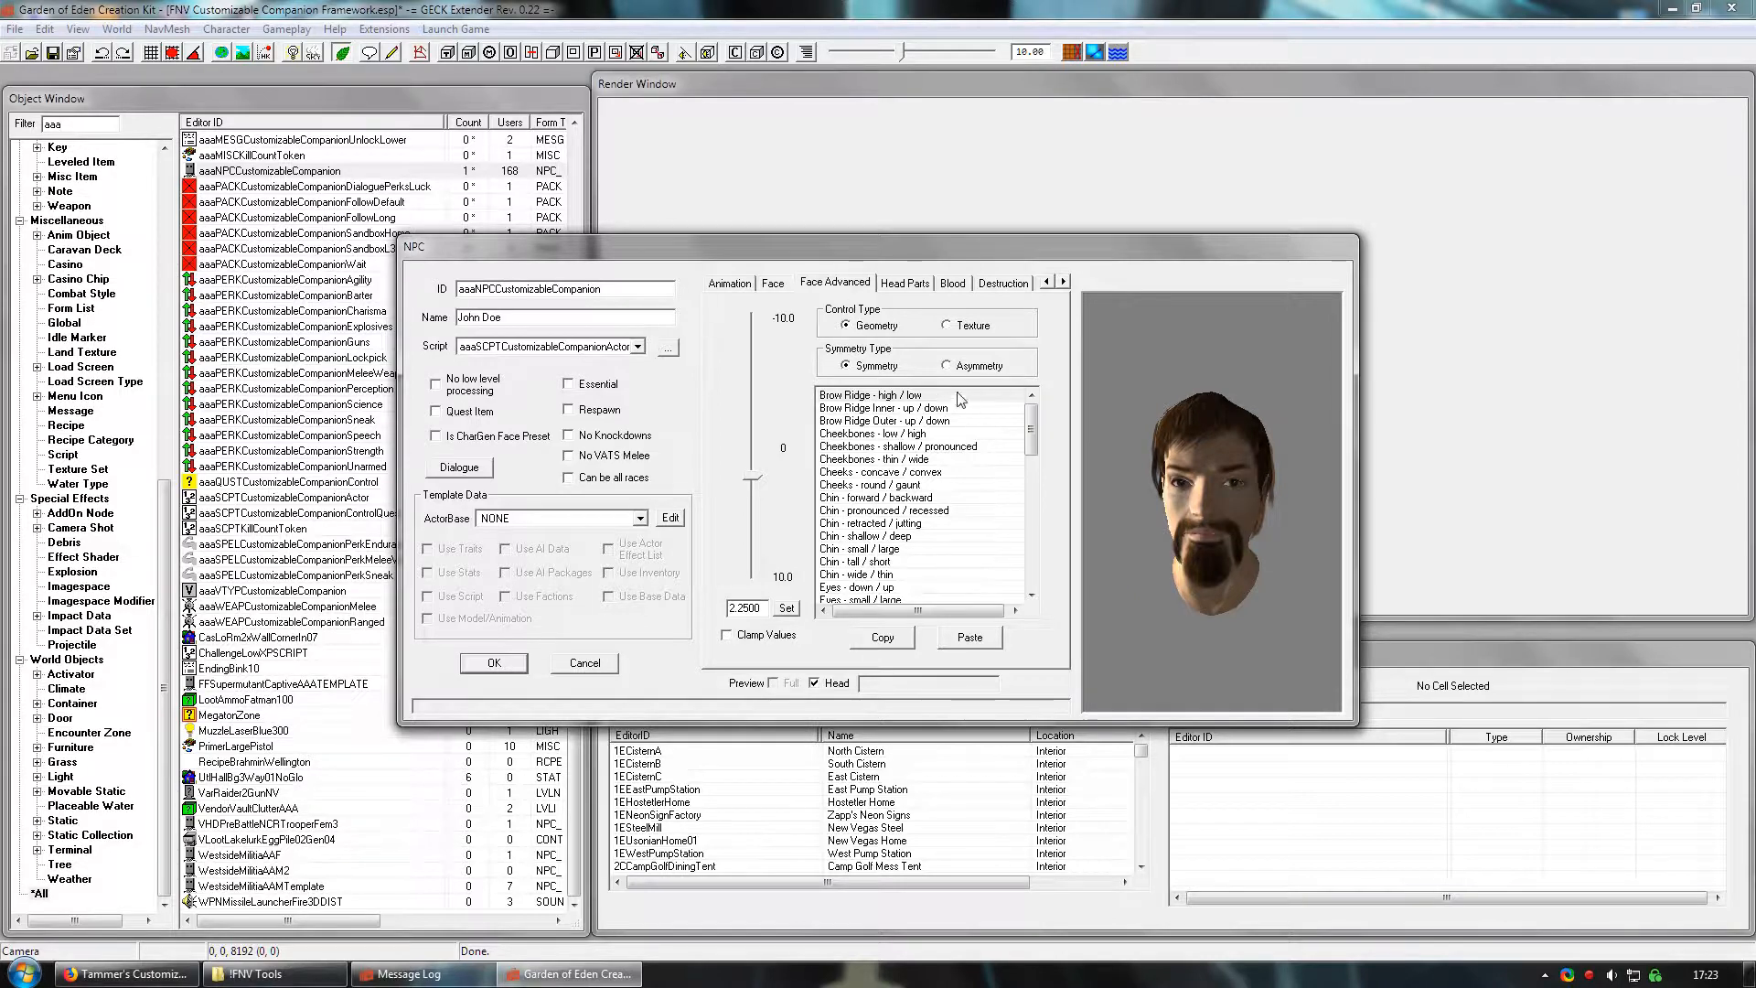
left_click_drag(1194, 486, 1271, 585)
scroll(1277, 534, "up", 3)
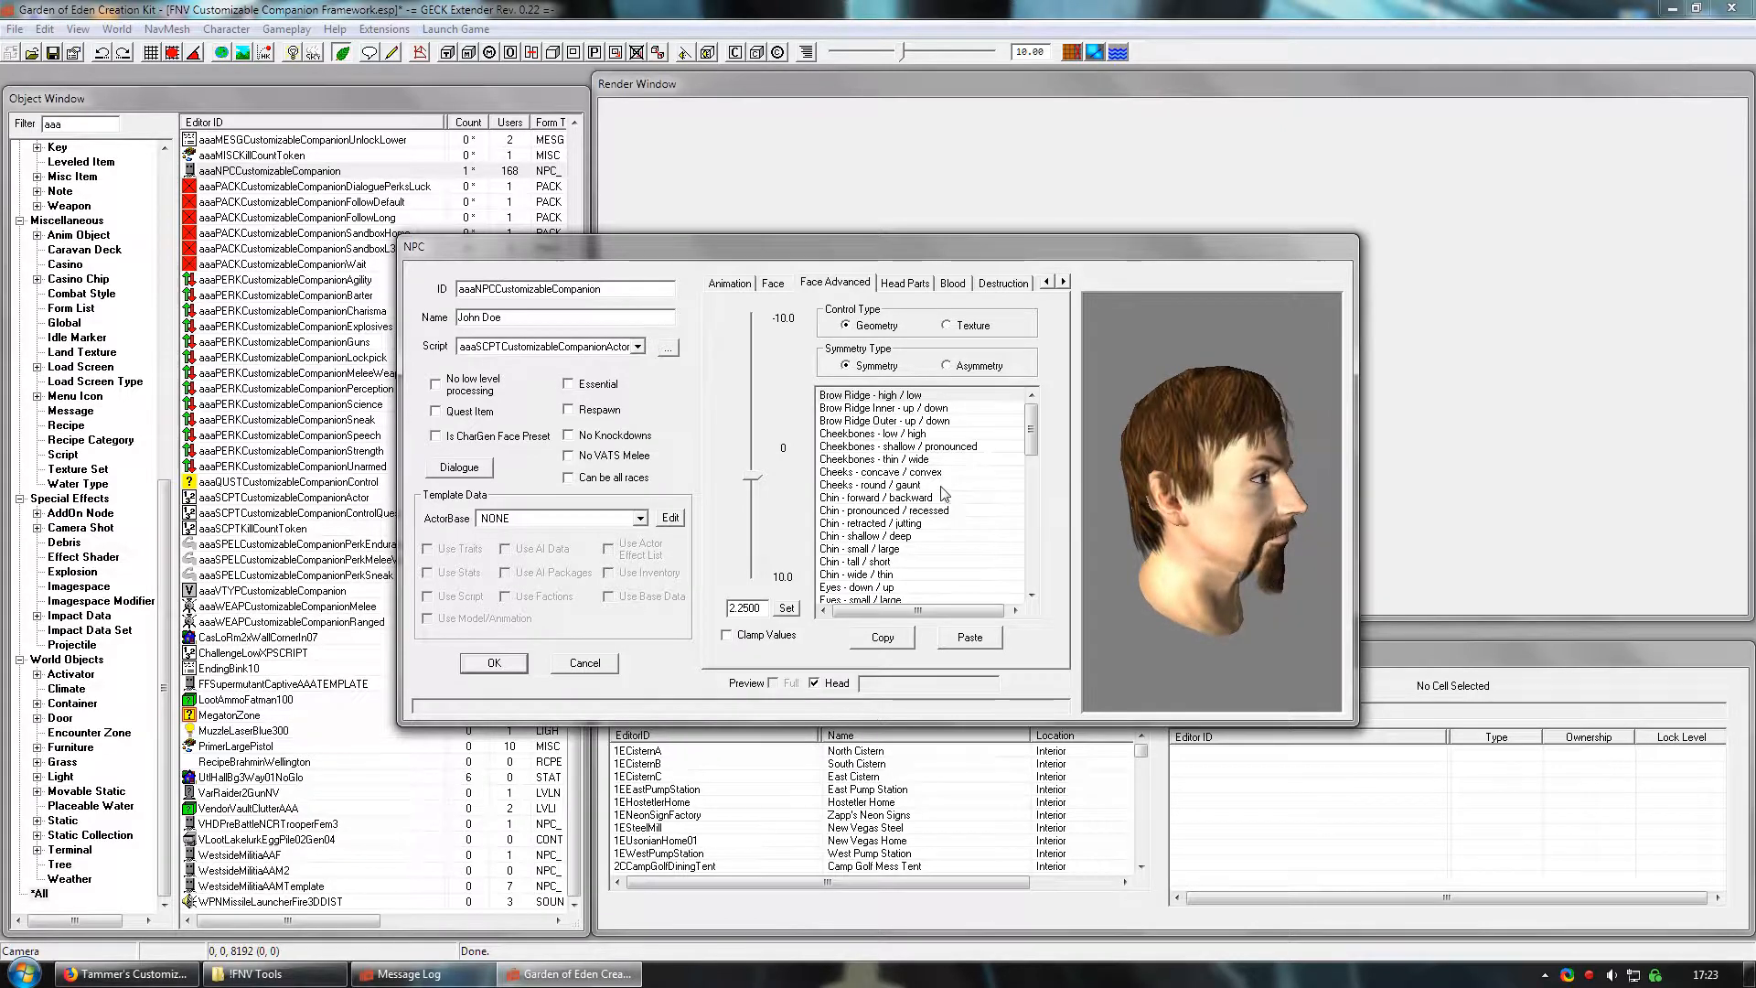
left_click_drag(1029, 445, 1036, 550)
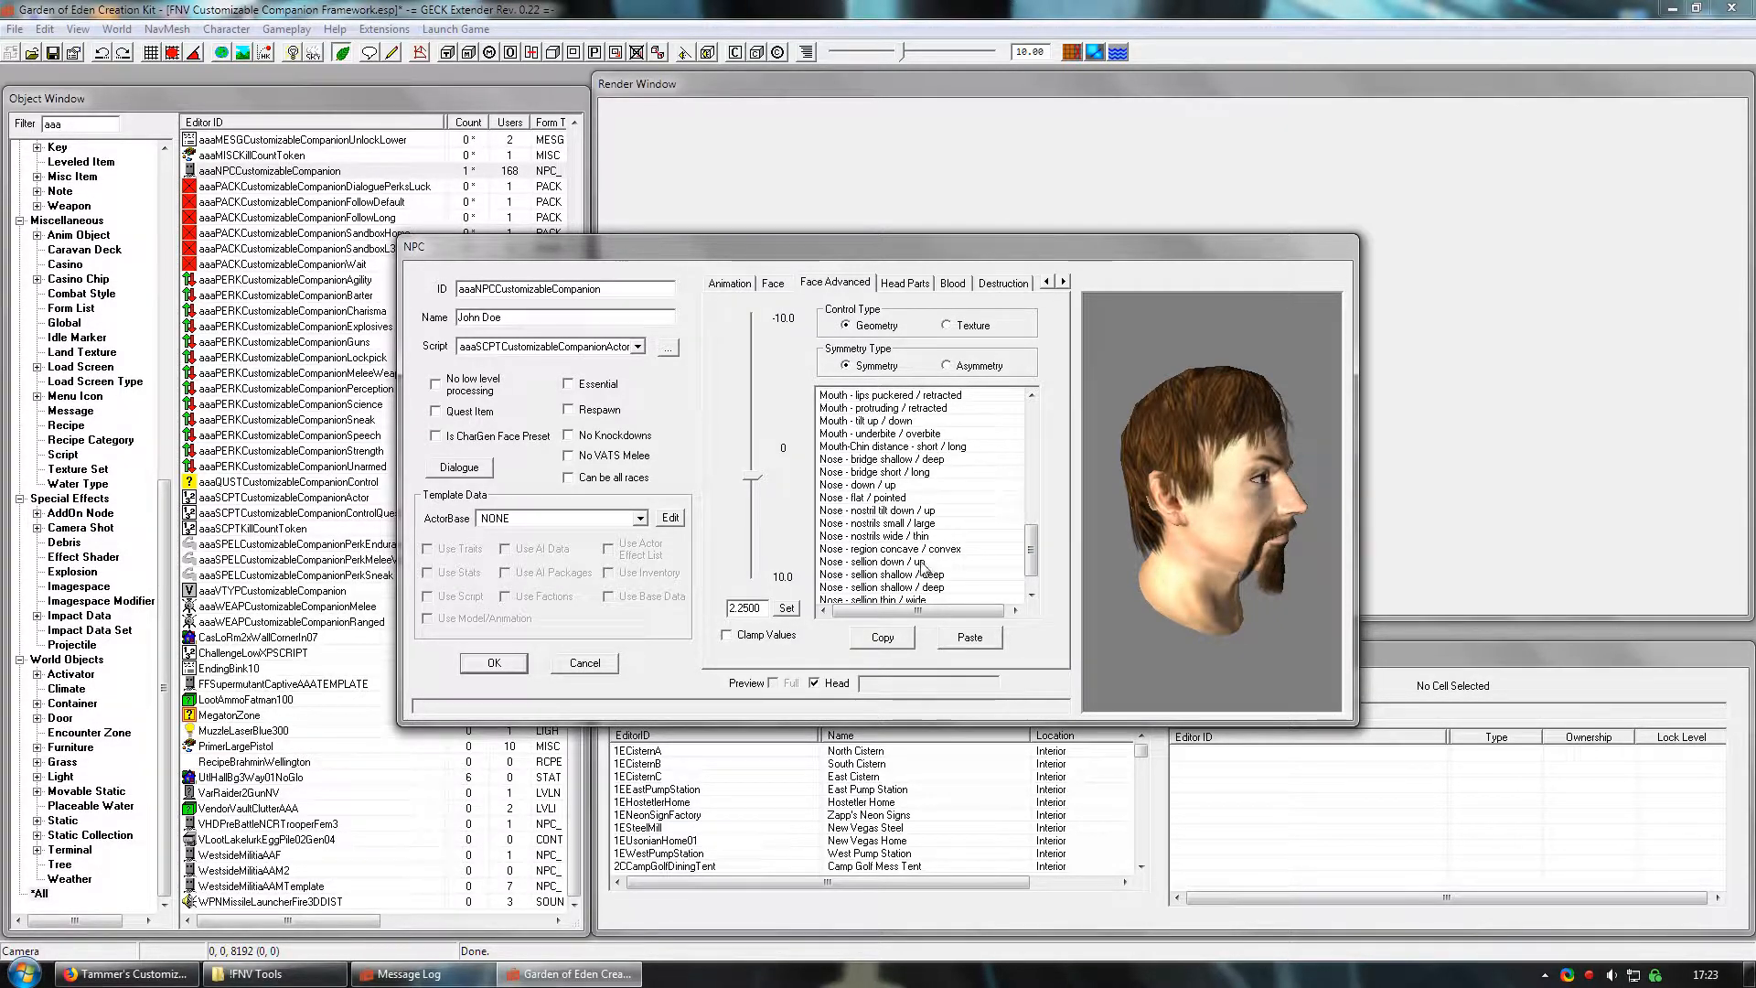
left_click(905, 460)
mouse_move(754, 404)
left_mouse_down()
mouse_move(752, 493)
mouse_move(750, 384)
mouse_move(746, 450)
mouse_move(751, 424)
left_mouse_up()
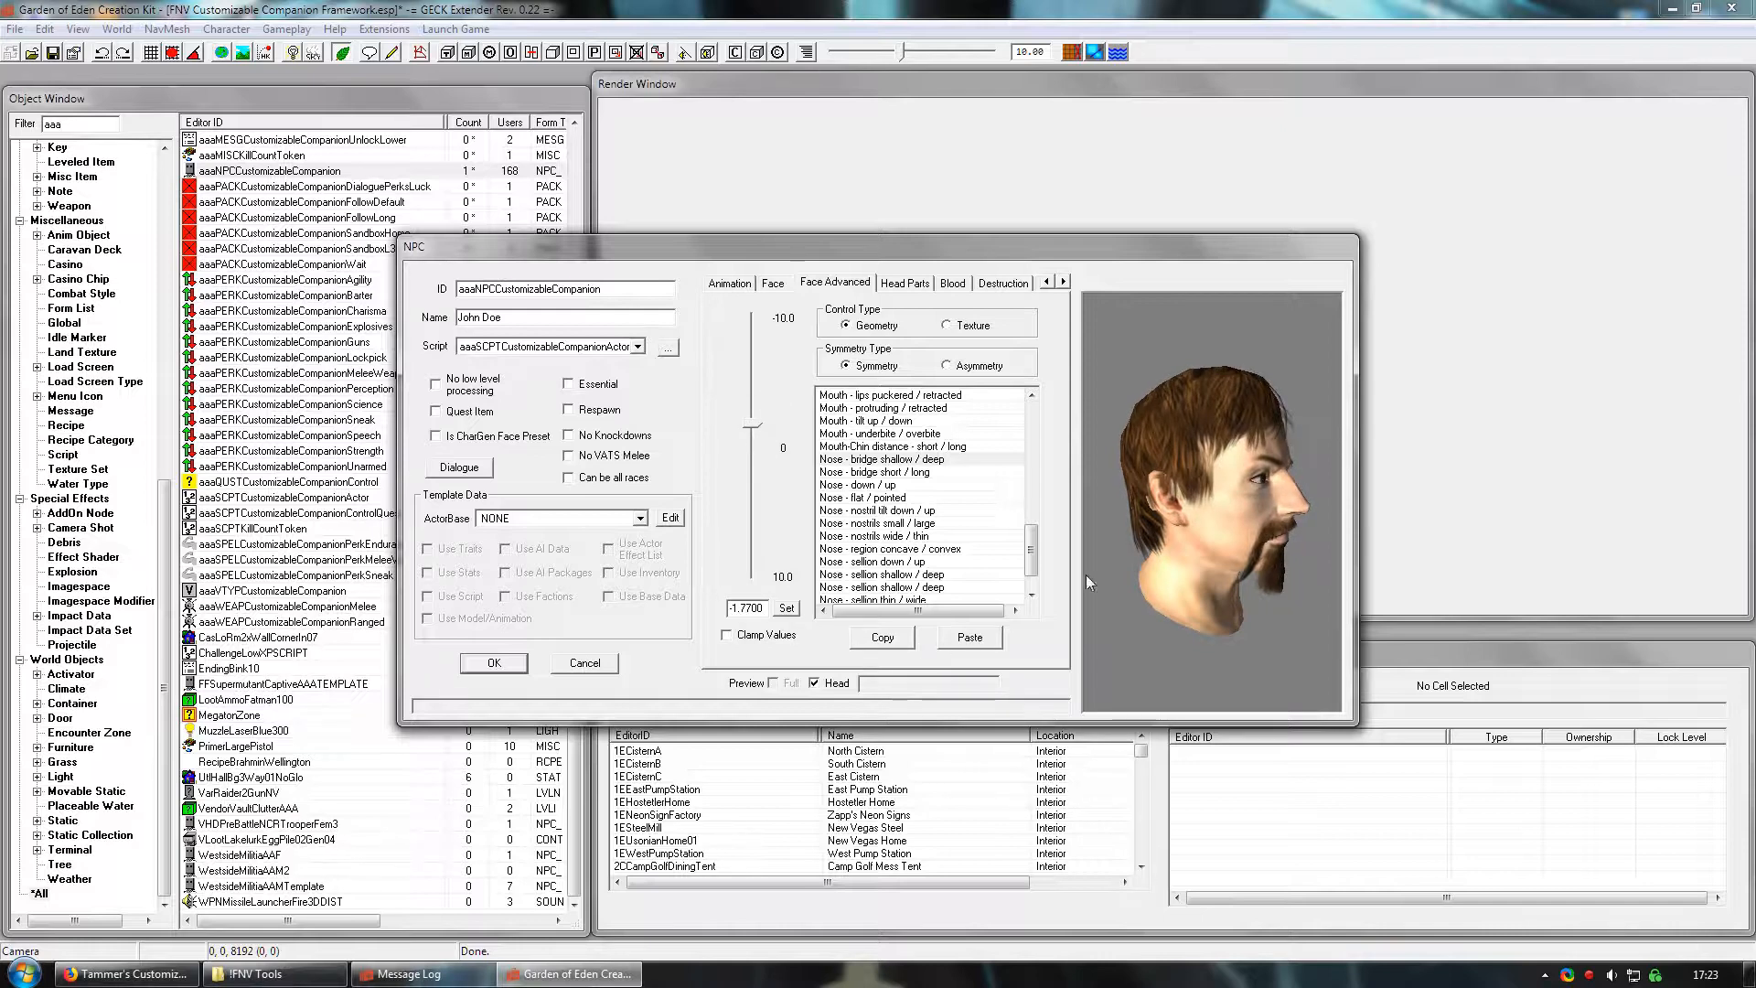
left_click_drag(1171, 549, 941, 528)
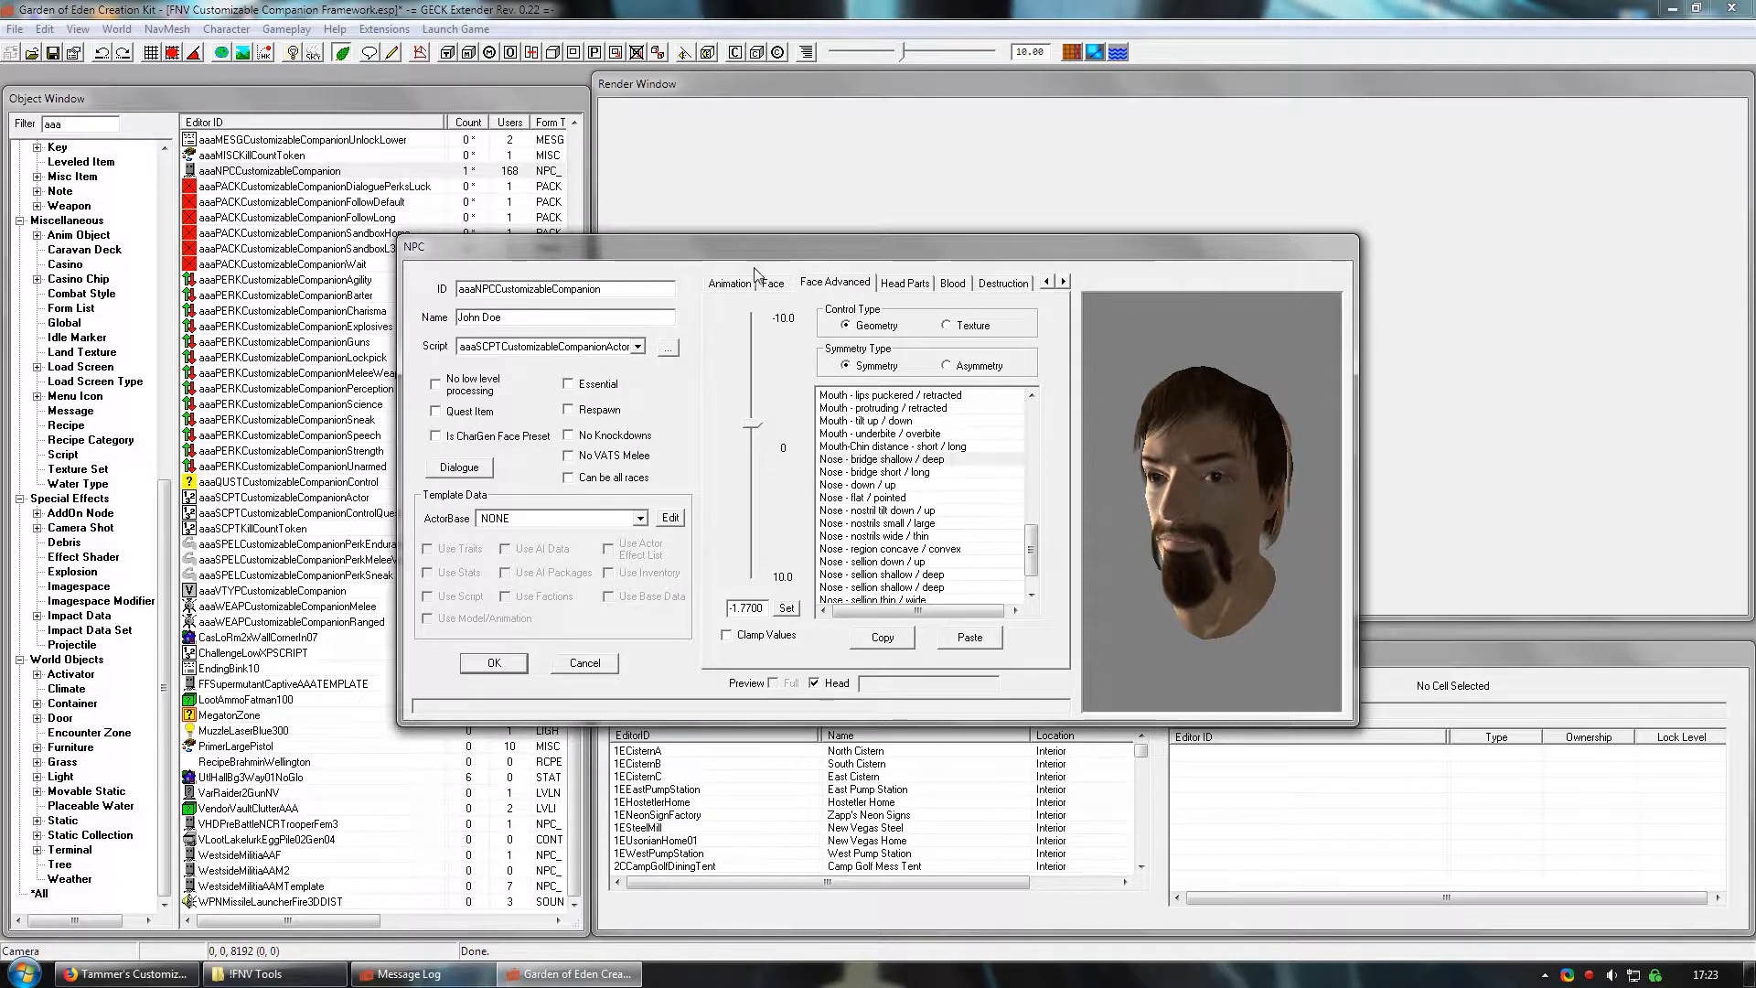
- Try a hair length of 1.0 in the NPC's Face settings and return it to 0
left_click(773, 283)
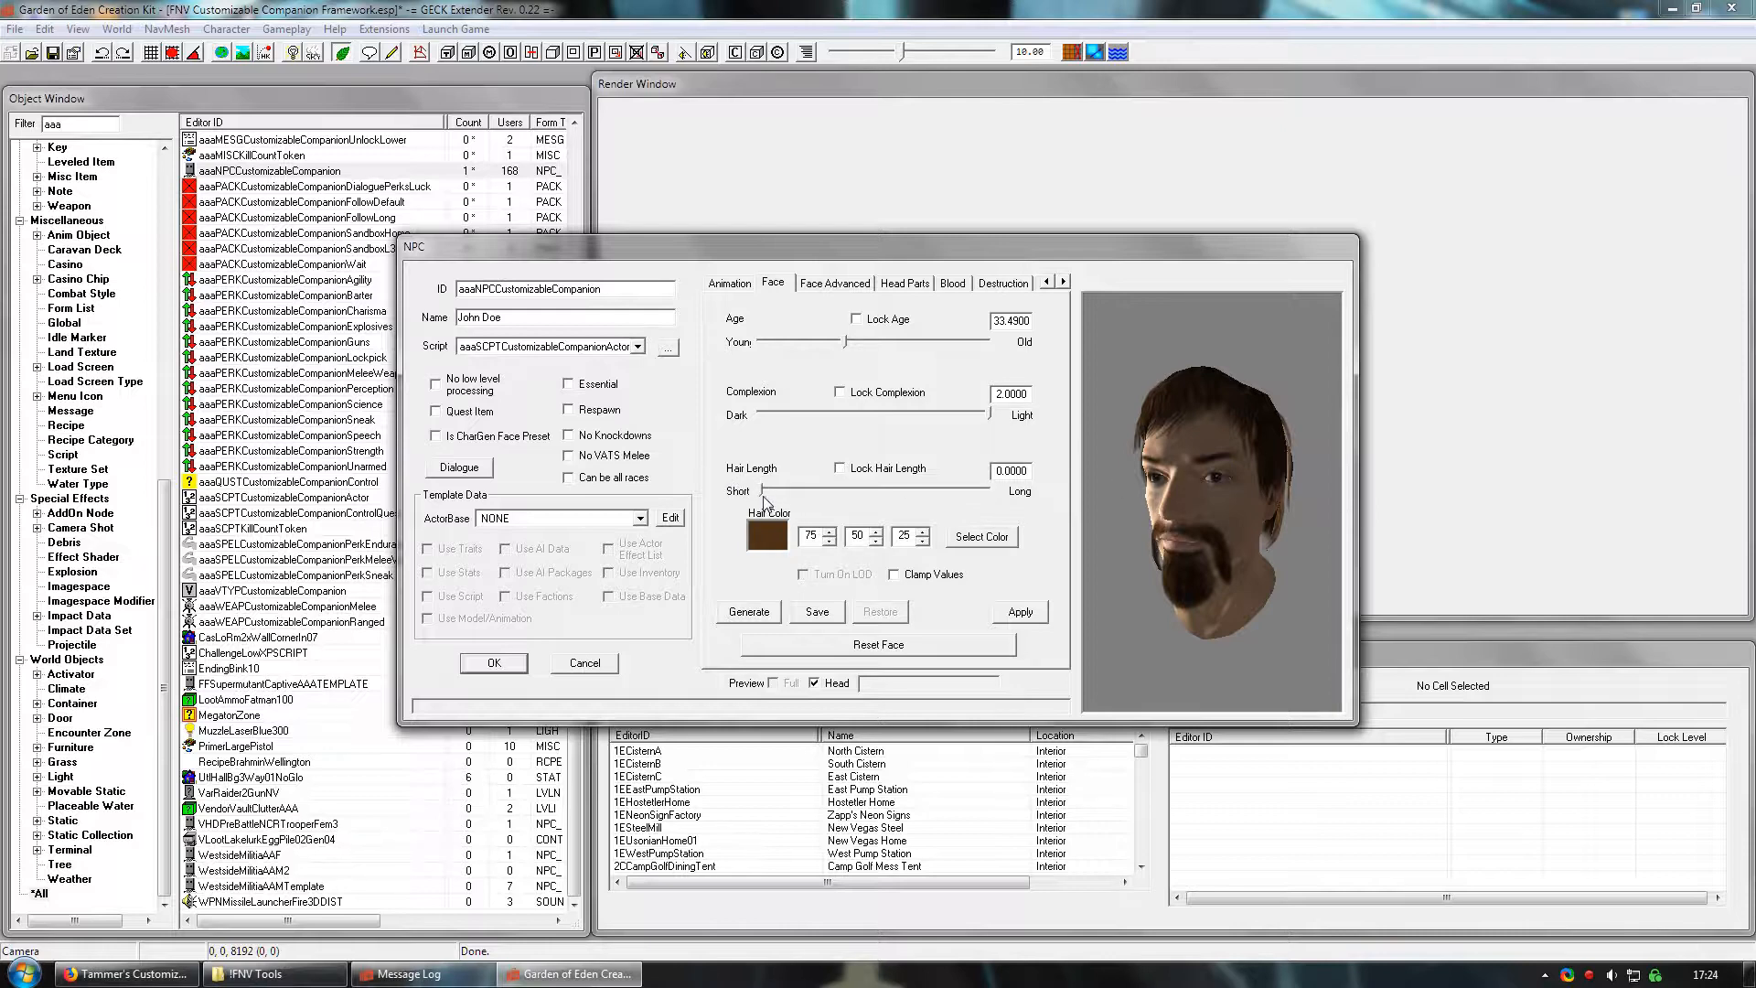
left_click_drag(762, 491, 1309, 501)
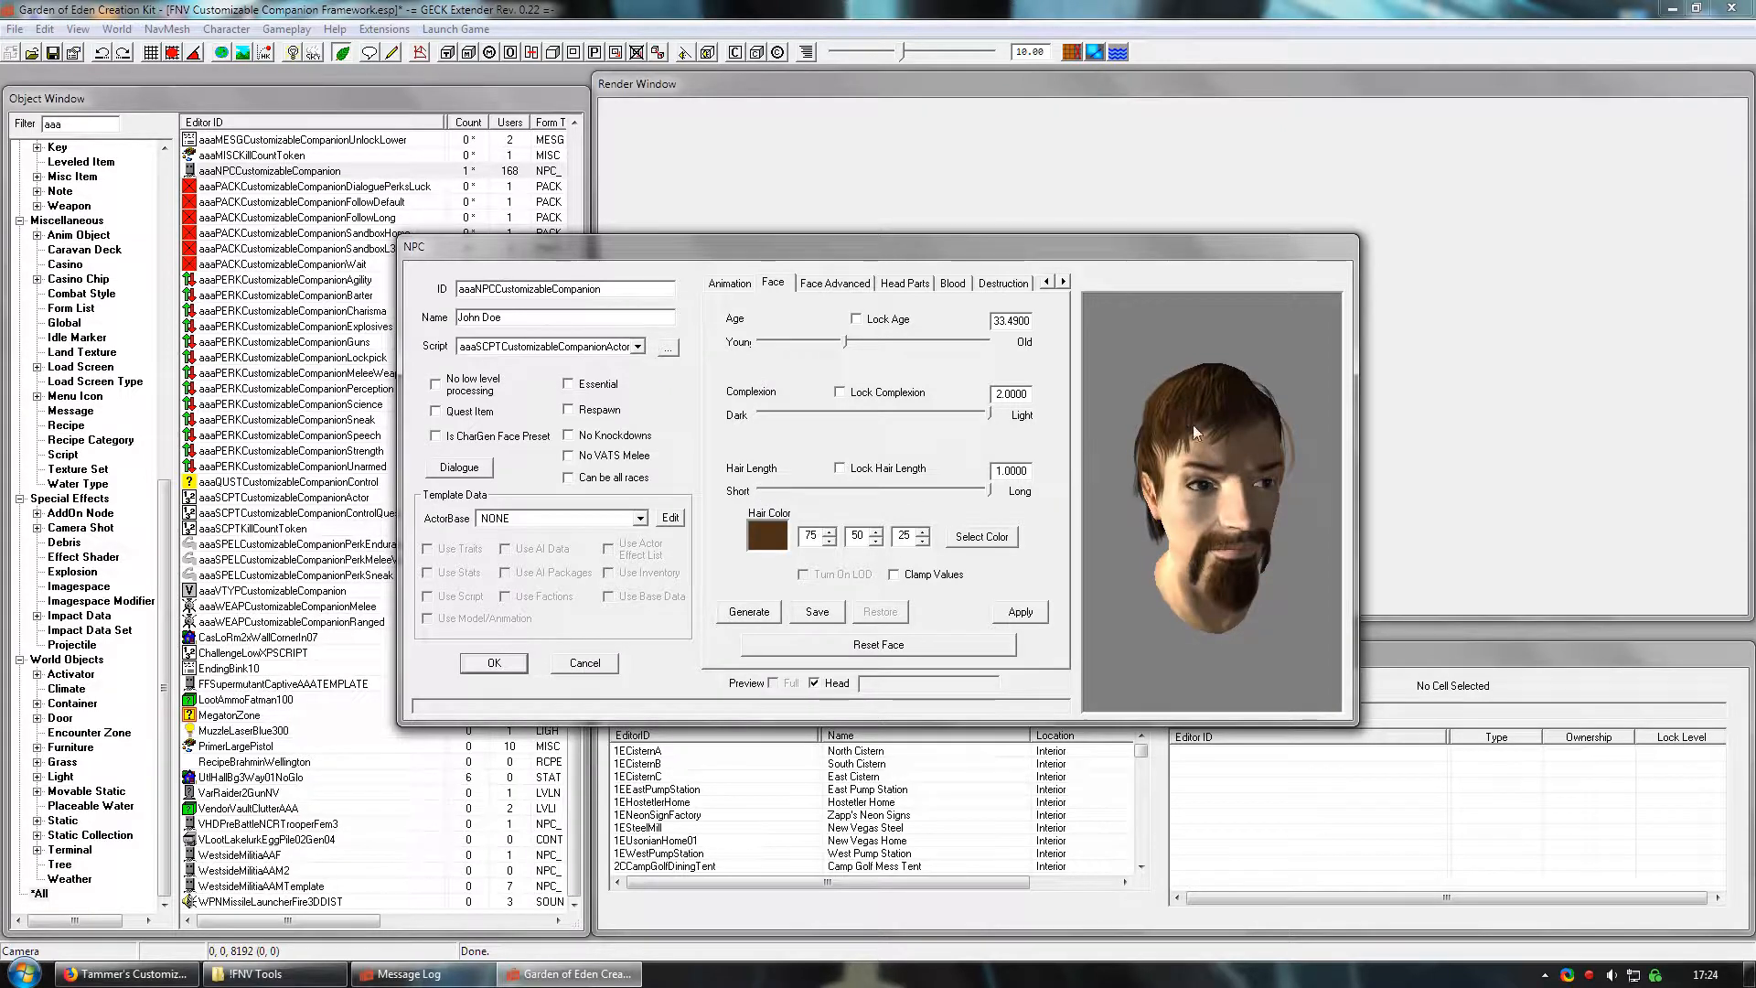
left_click_drag(994, 491, 759, 498)
left_click_drag(1105, 534, 1050, 556)
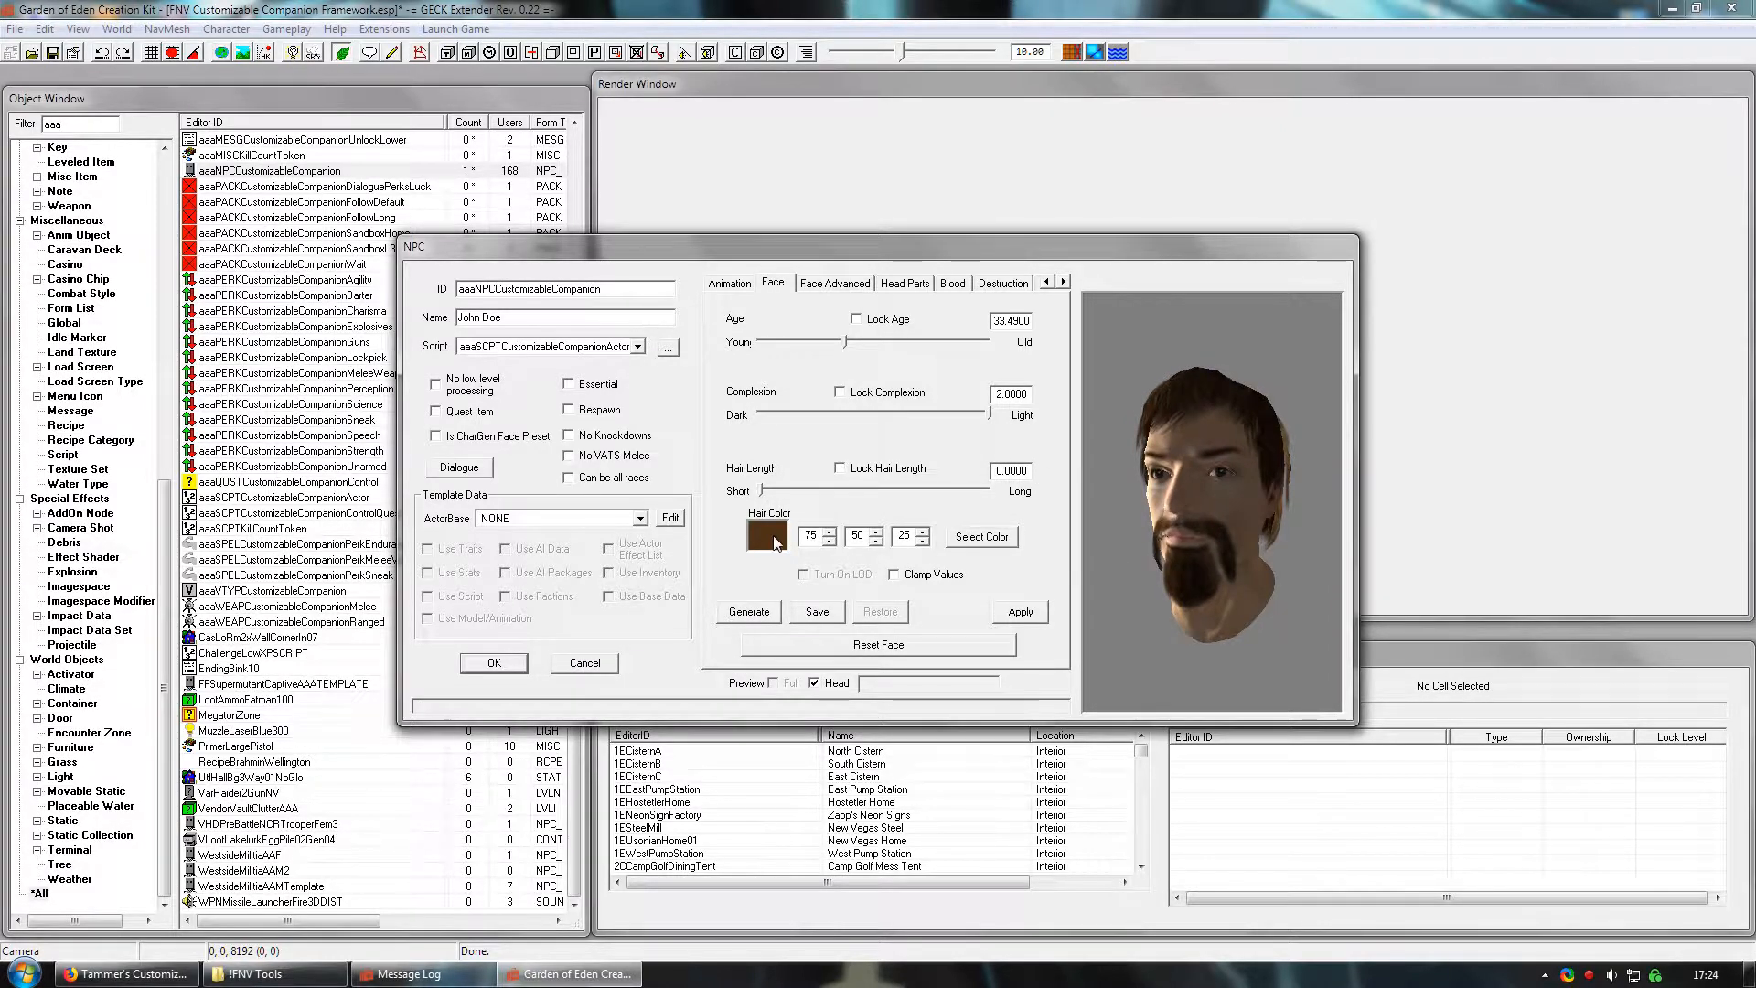
- Try a purple hair color of RGB 95, 5, 92 on the NPC, apply it and inspect the head preview
left_click(1007, 540)
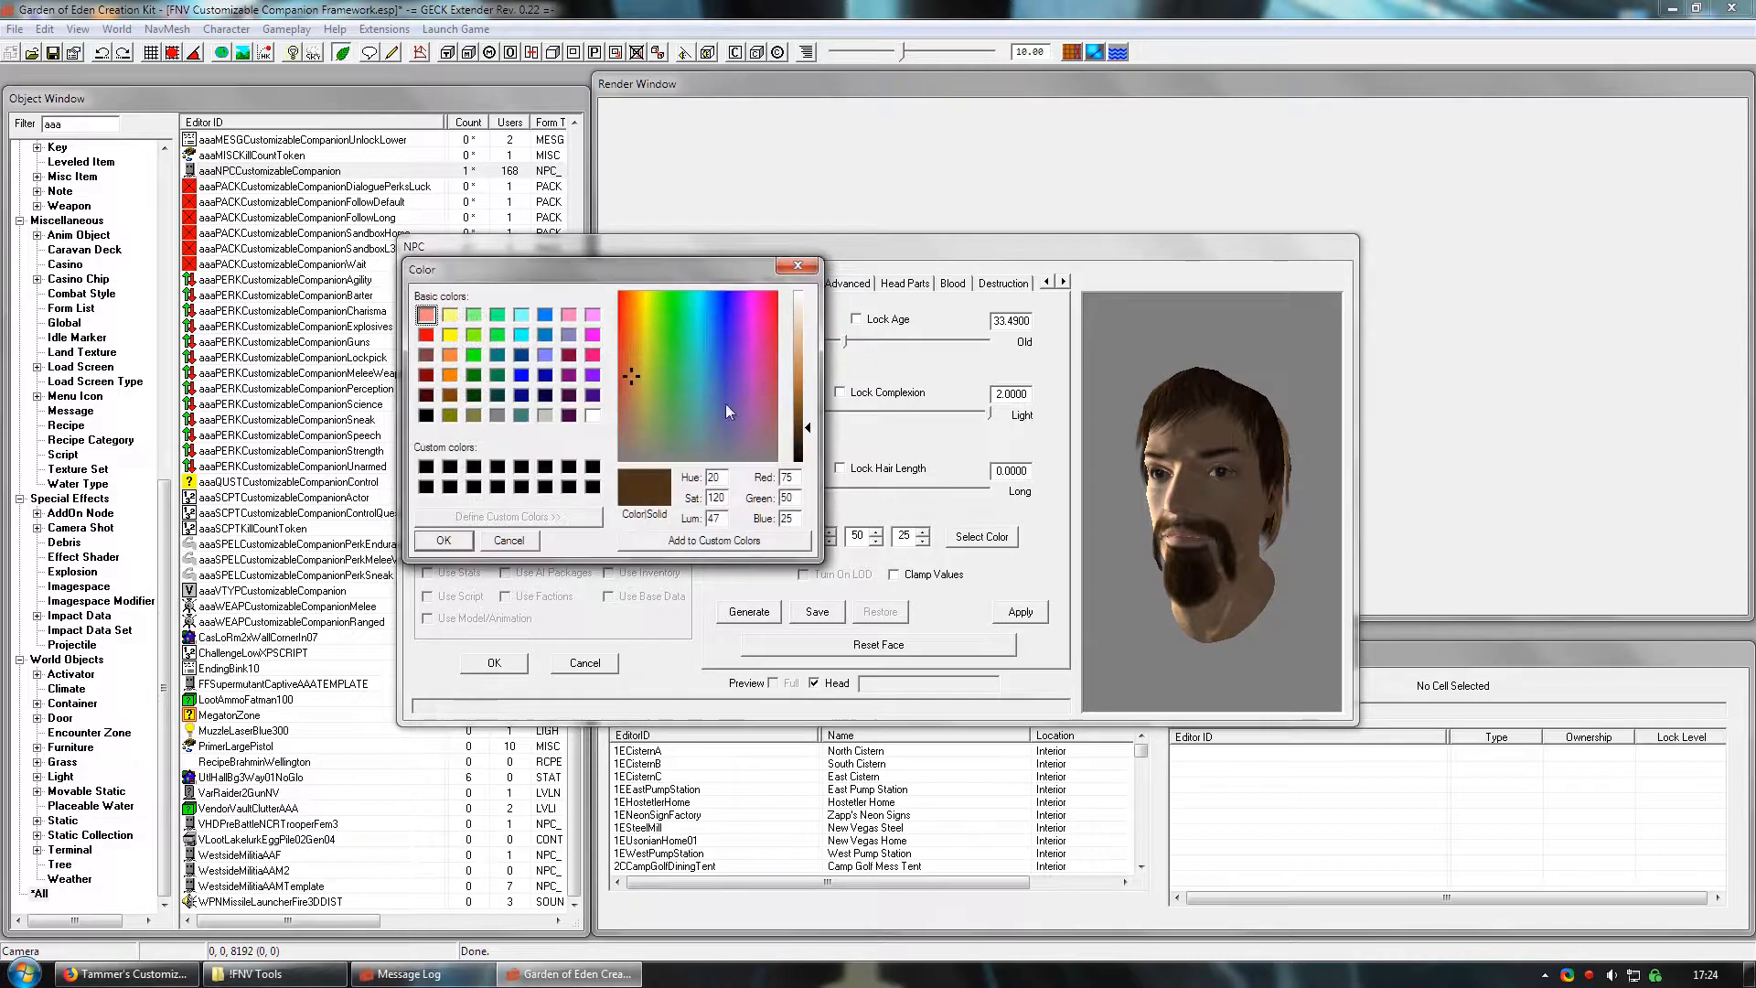
left_click(753, 311)
left_click(445, 541)
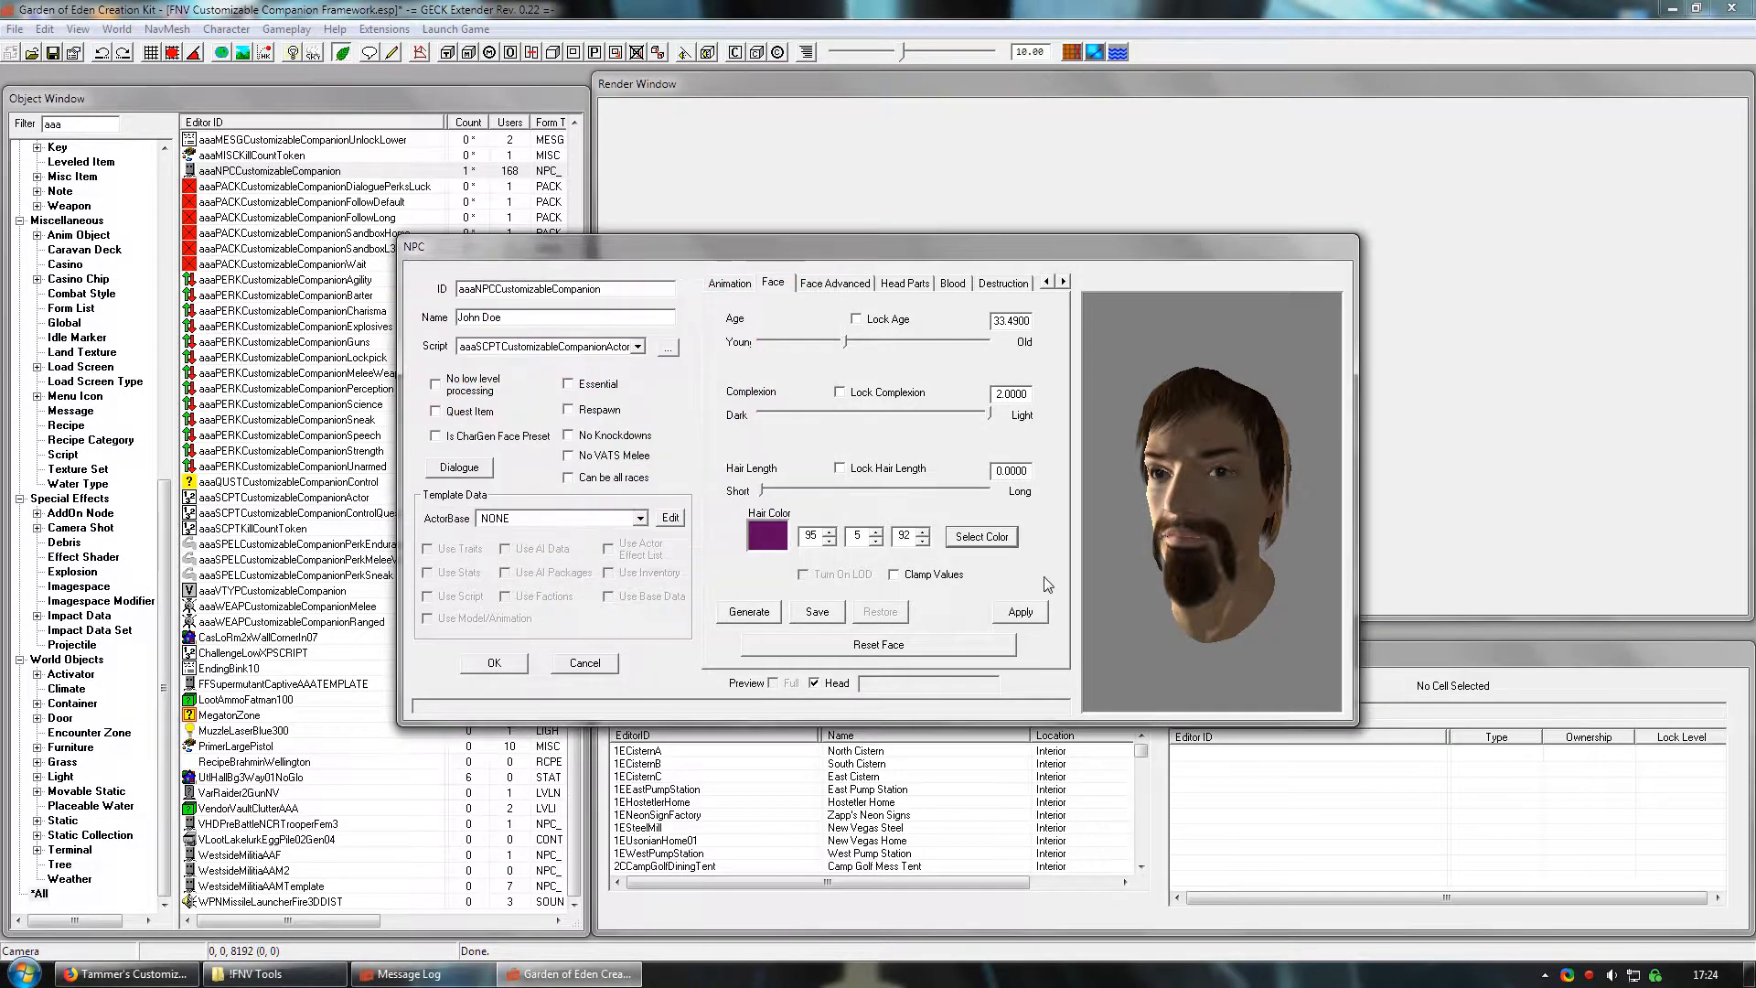
left_click(1020, 611)
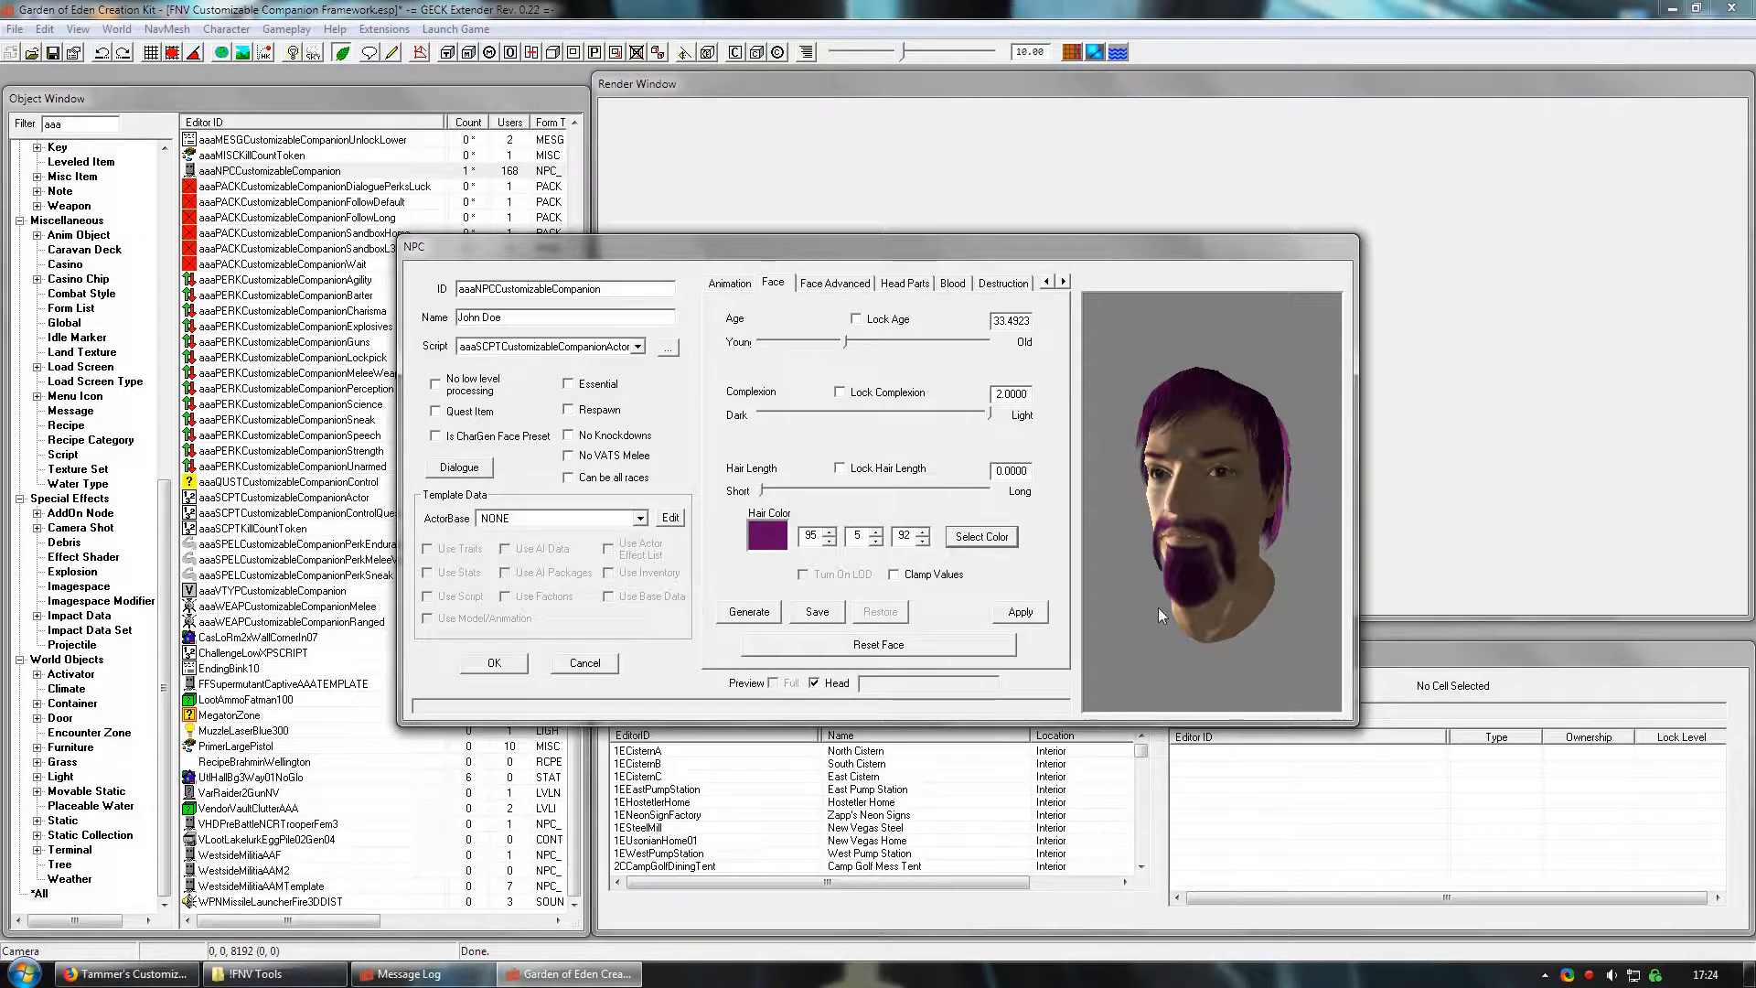
left_click_drag(1158, 607, 1189, 556)
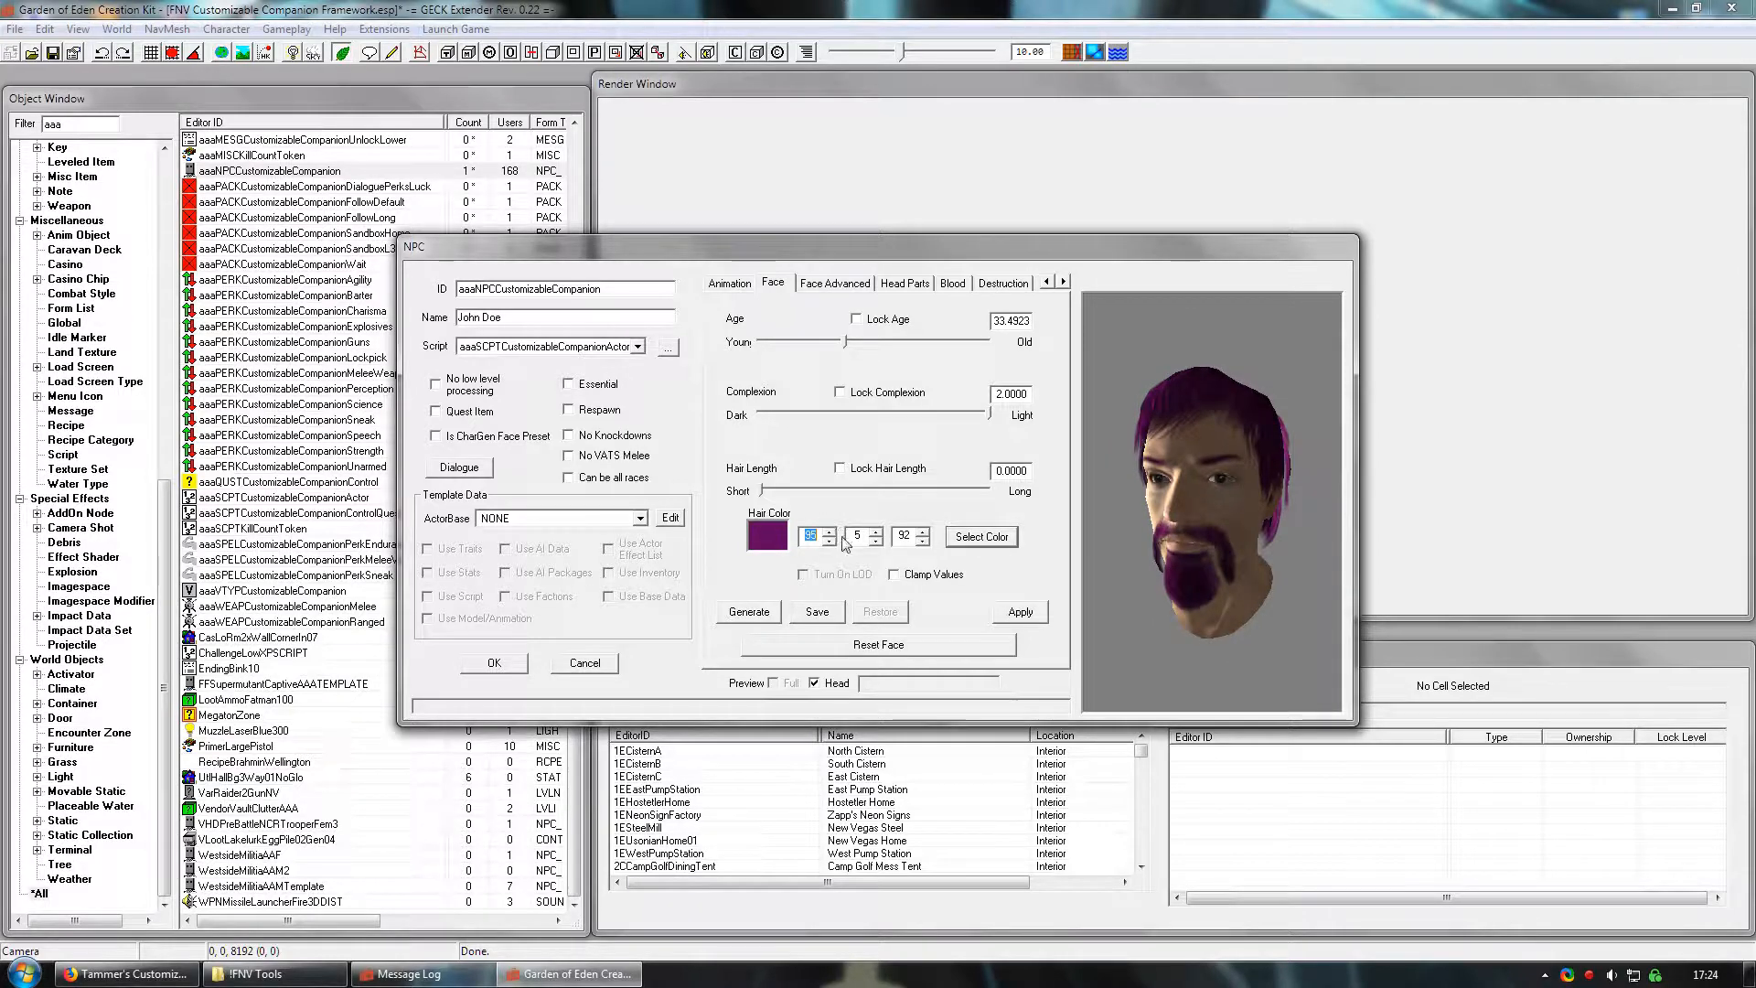
- Set the NPC's hair color back to RGB 75, 50, 25, apply it and inspect the head from another angle
type("75")
left_click(873, 535)
type("50")
key("Tab")
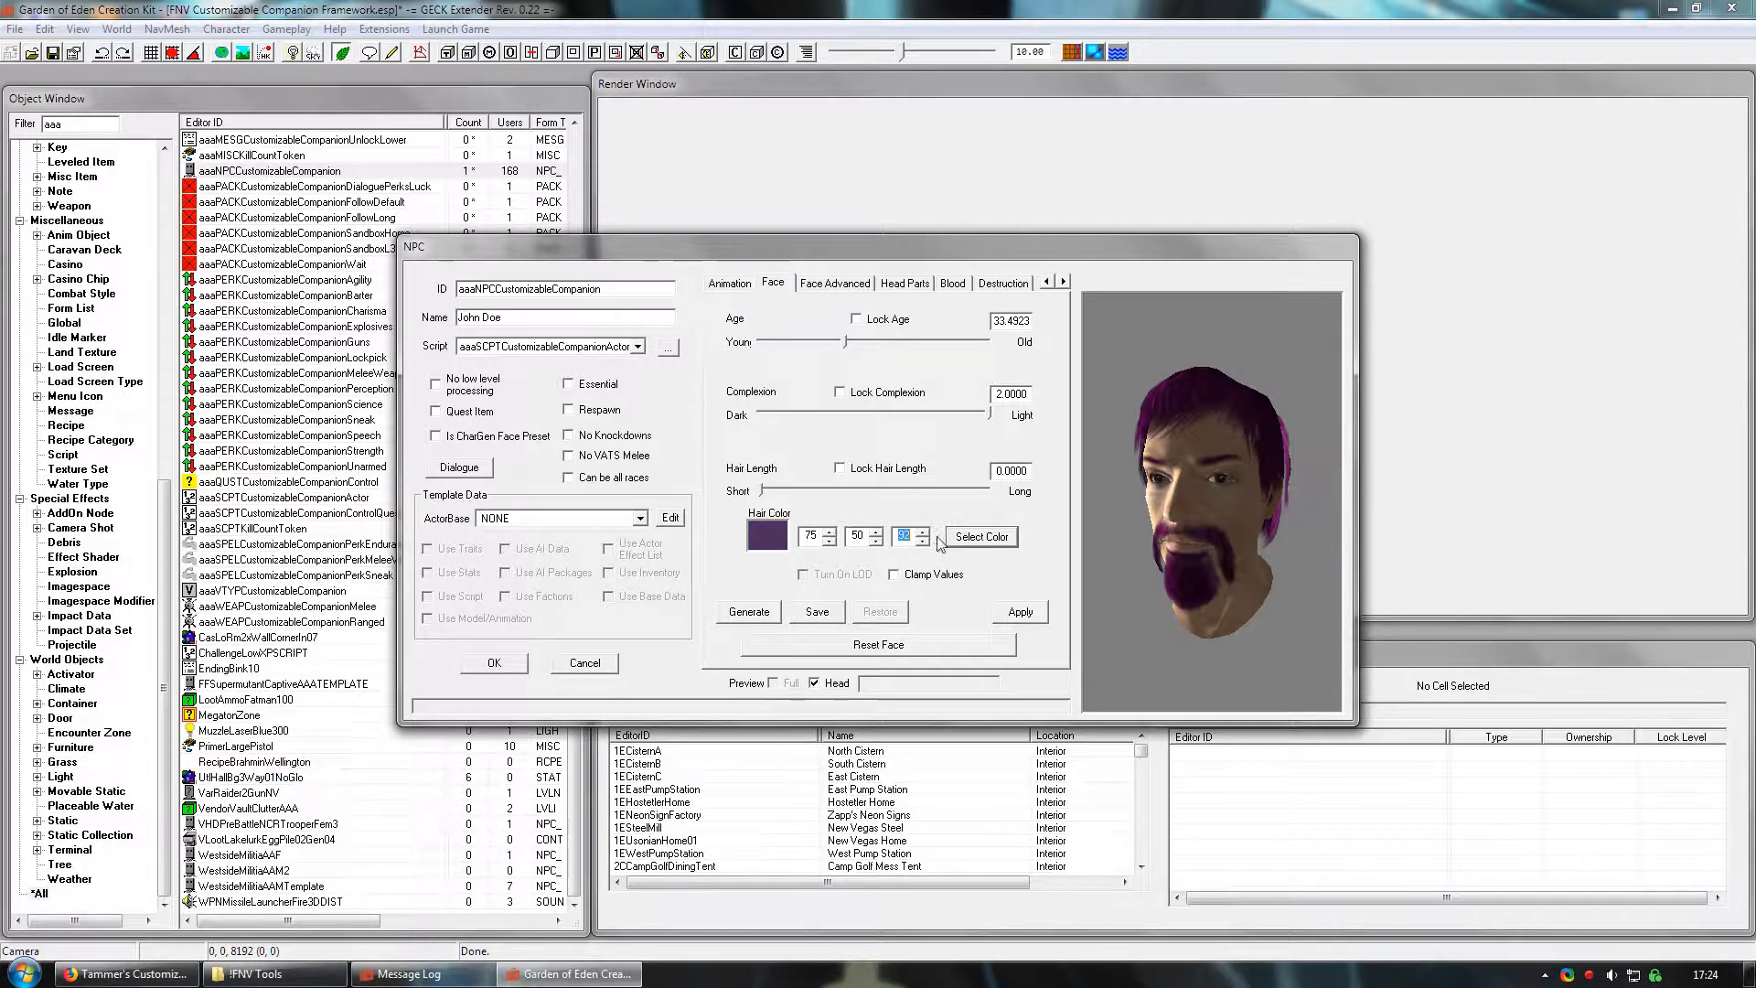
type("25")
left_click(1020, 614)
left_click_drag(1150, 551, 1284, 536)
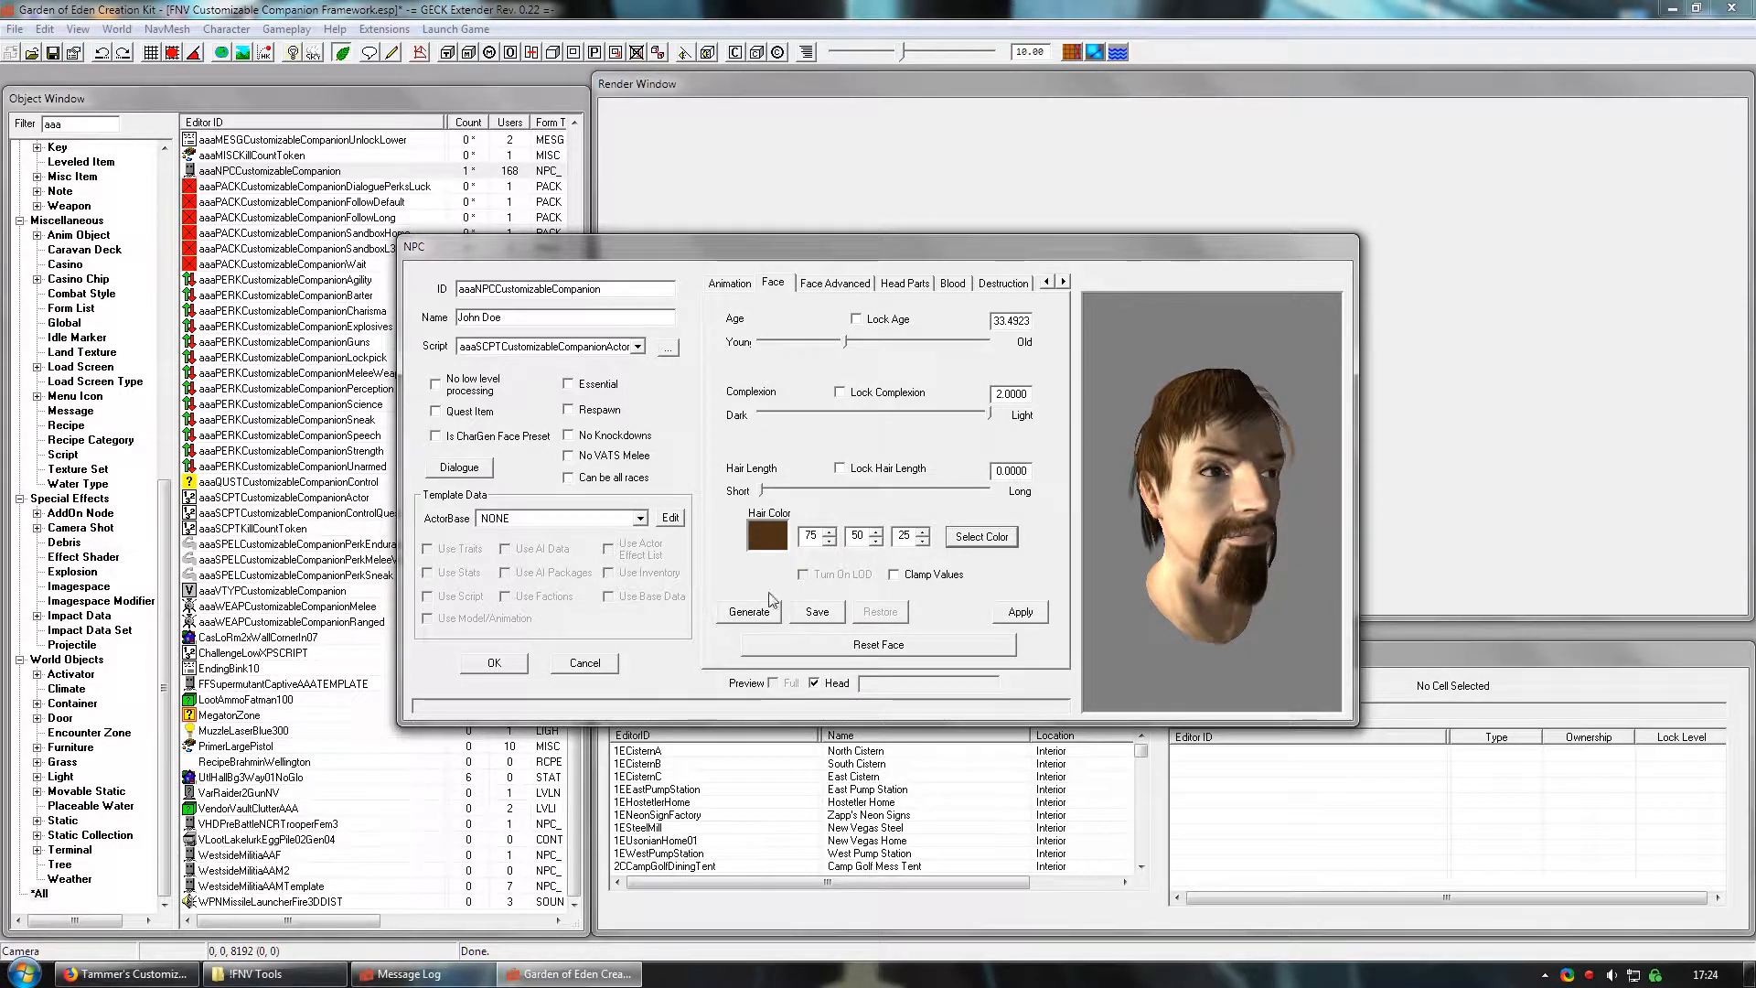
- Generate three random faces in succession for the NPC and view the last one from the front
left_click(750, 617)
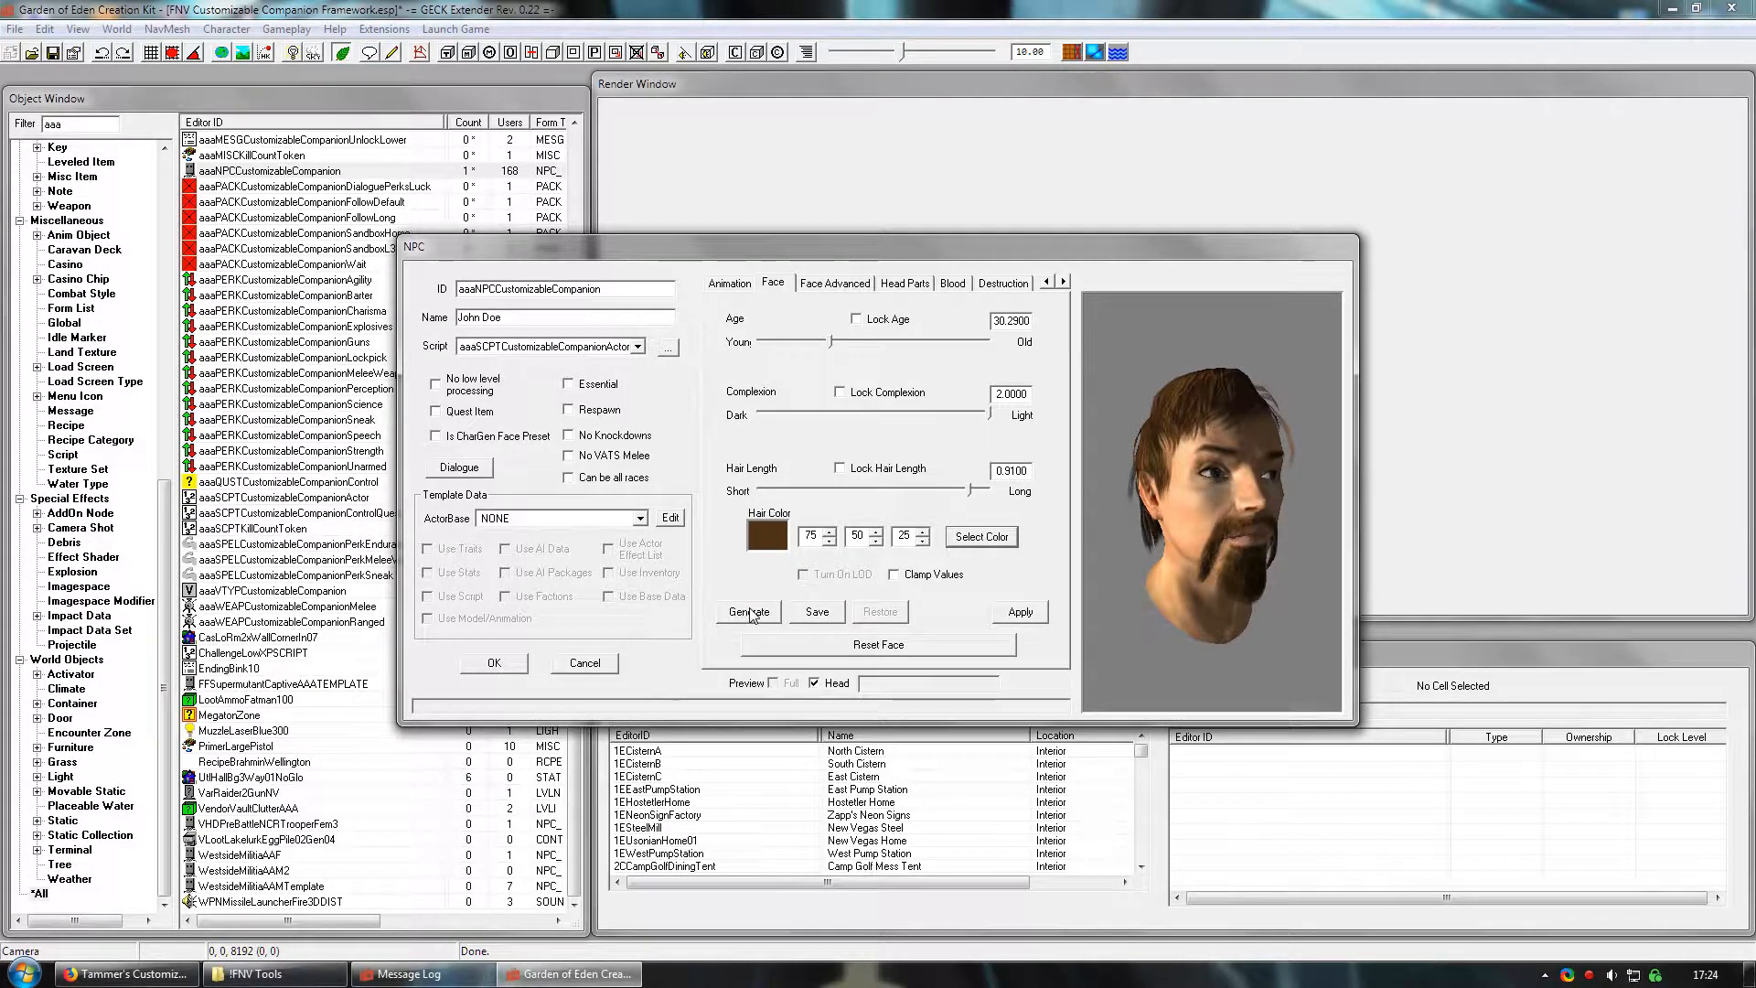
left_click(750, 612)
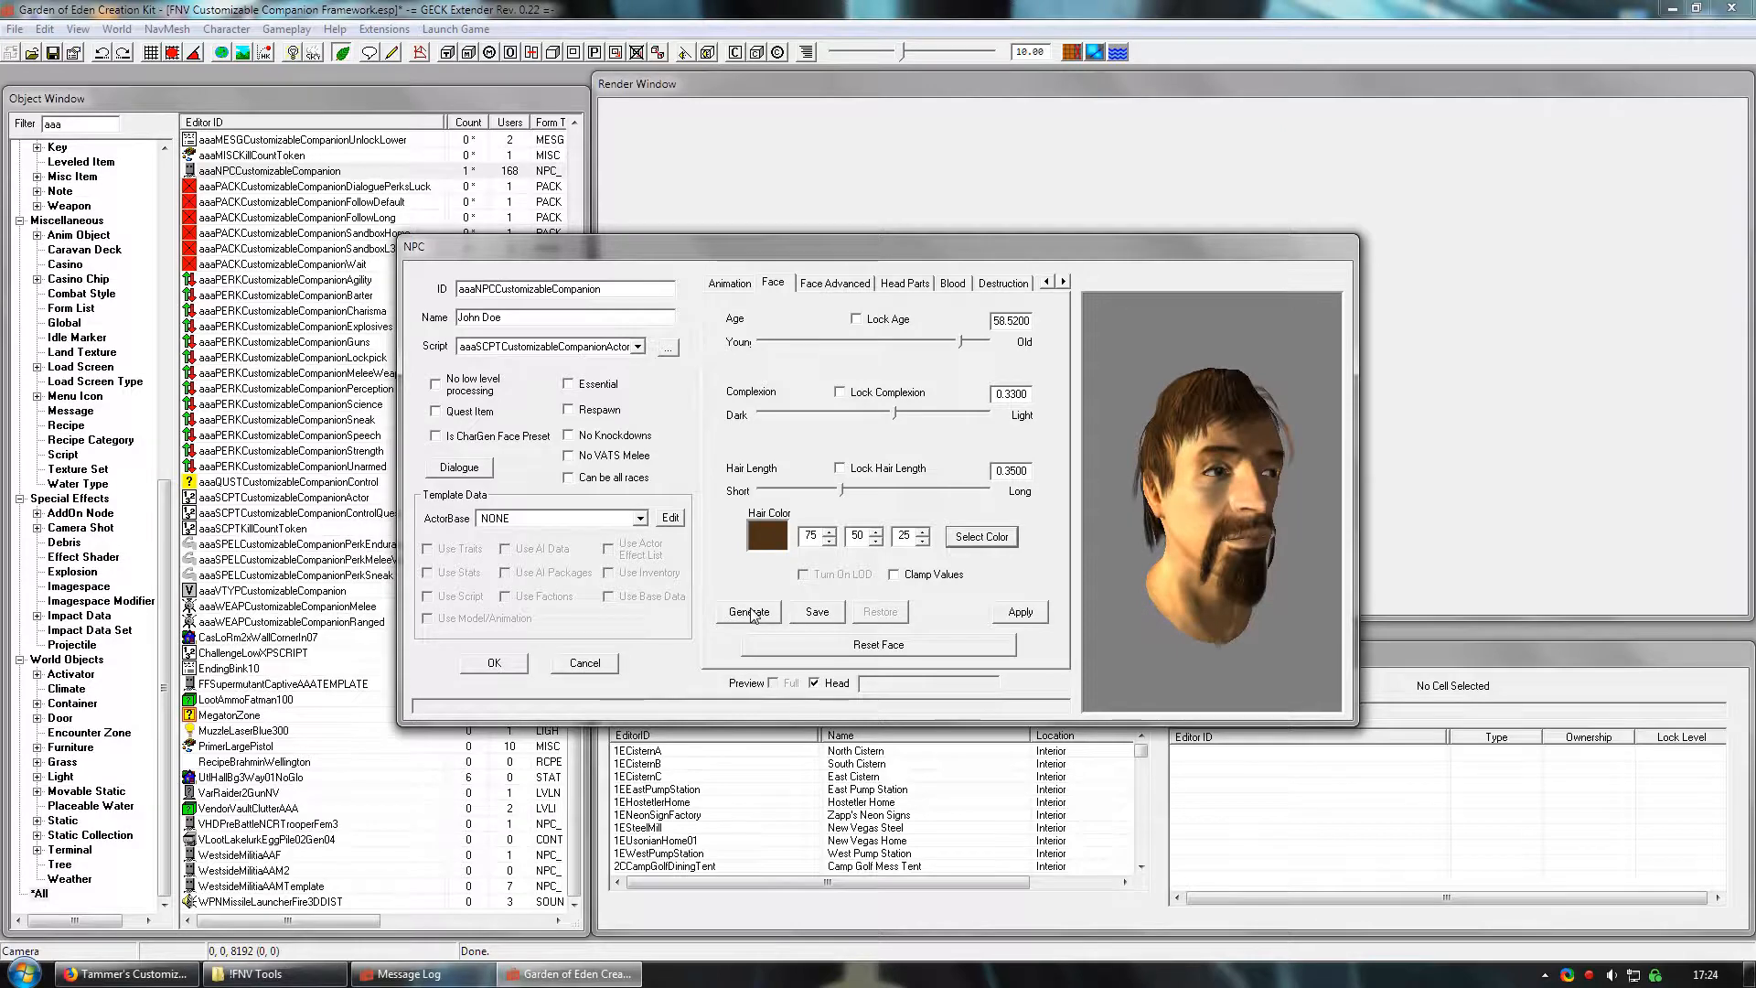
left_click(749, 613)
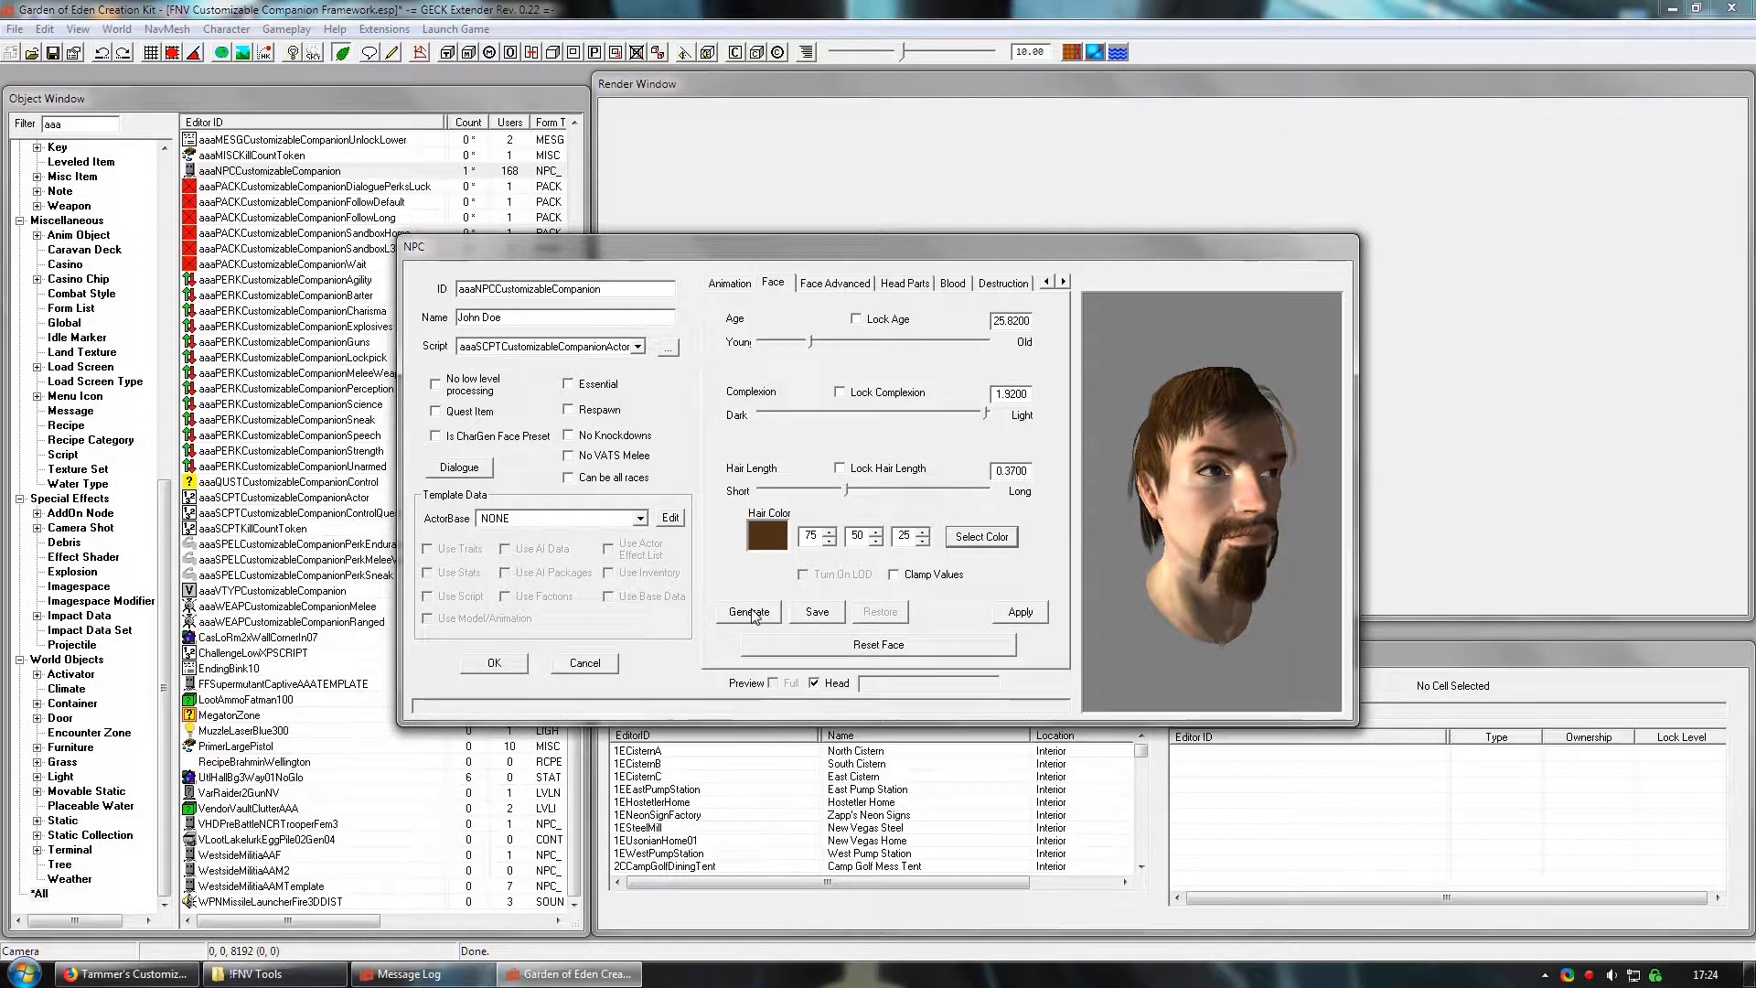
left_click_drag(1223, 587, 1132, 601)
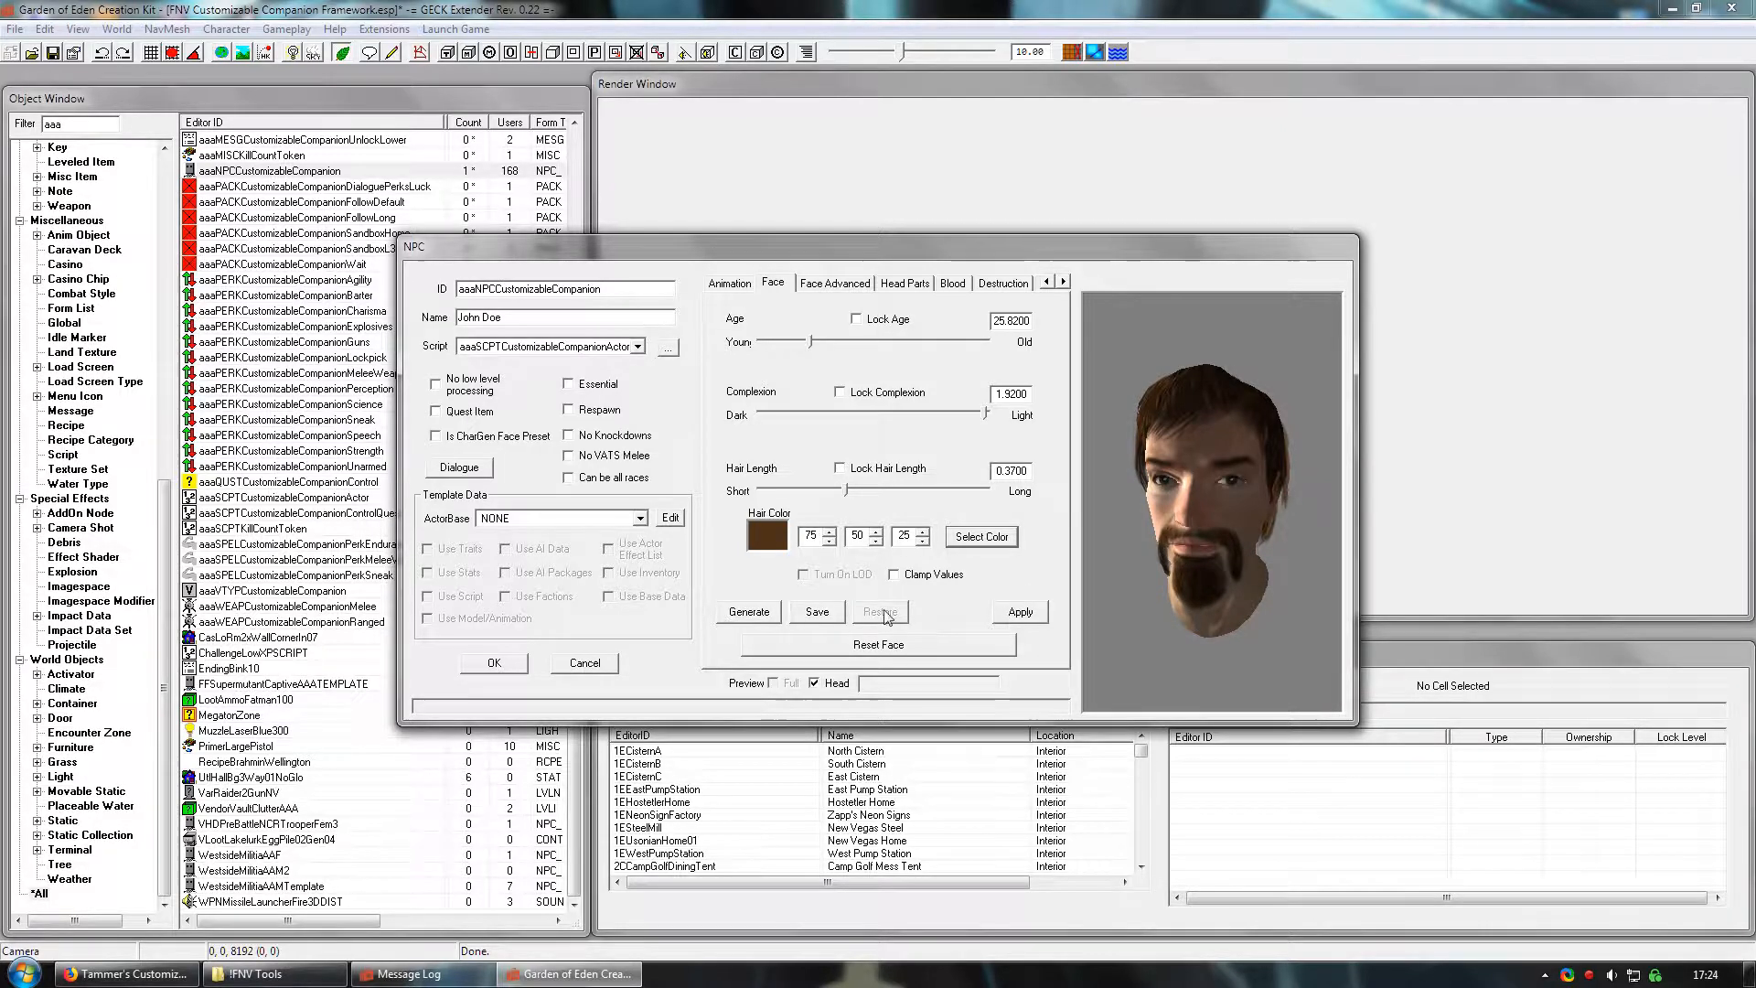
- Save the current generated face, generate several further random faces, and restore the saved one
left_click(817, 614)
left_click(752, 614)
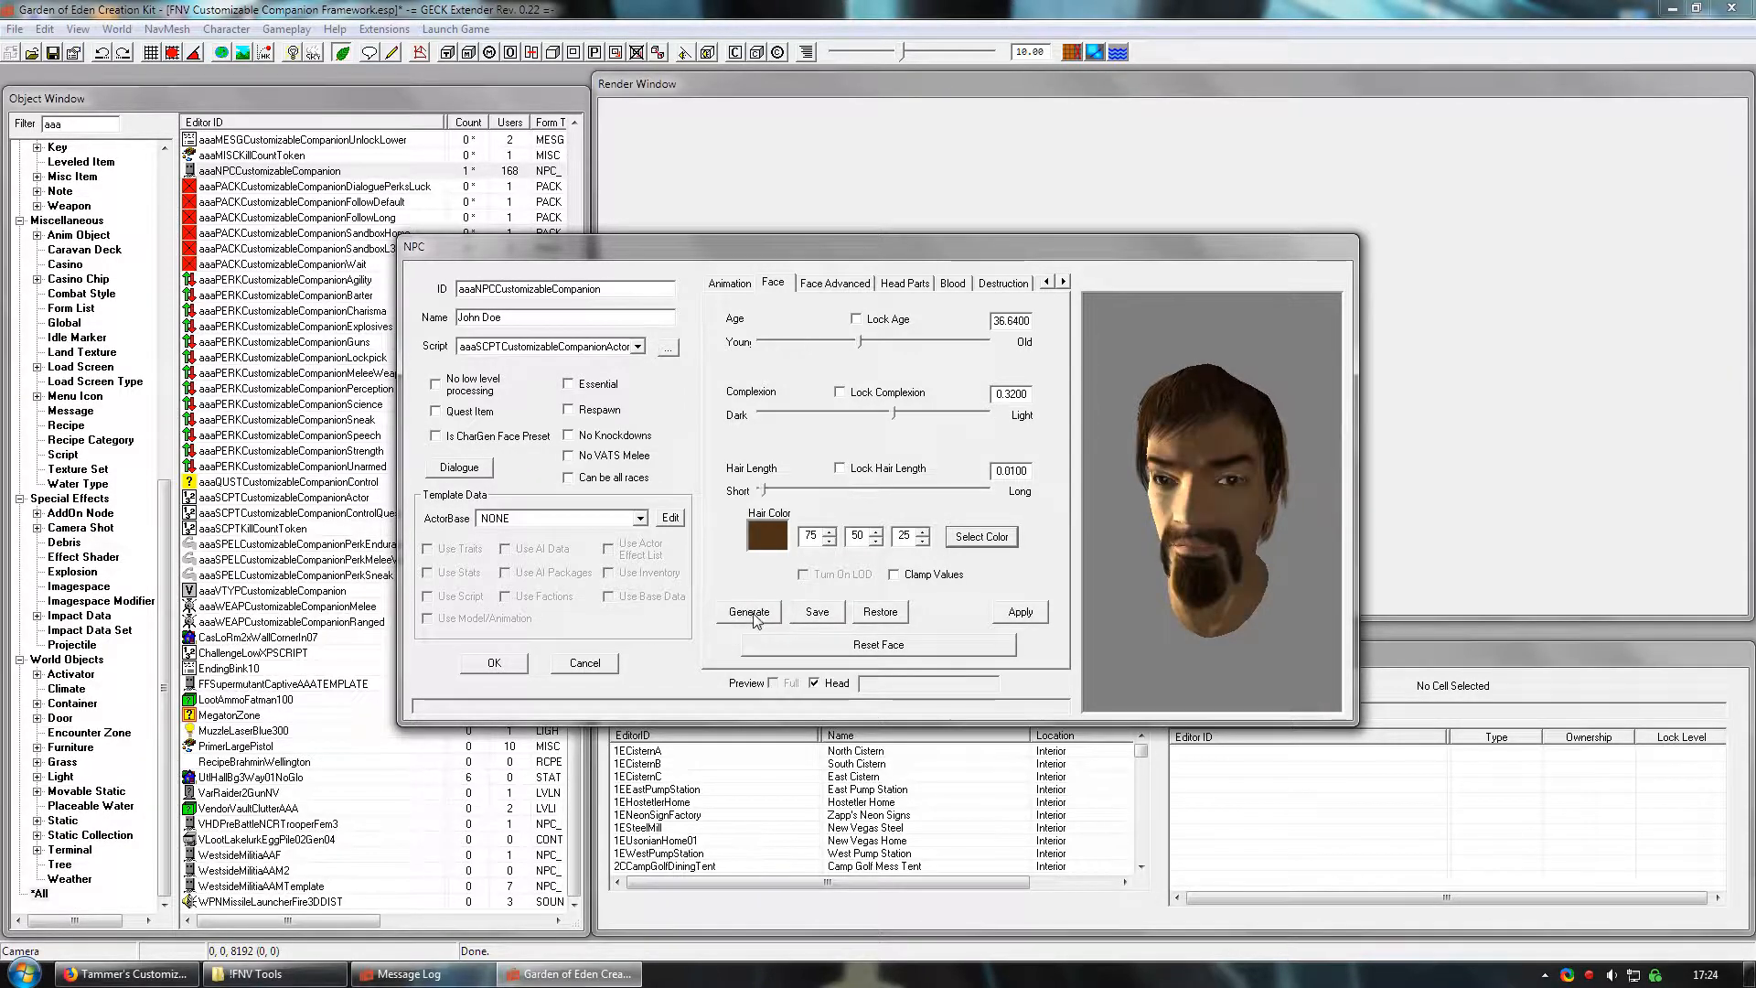
left_click(751, 614)
left_click(752, 614)
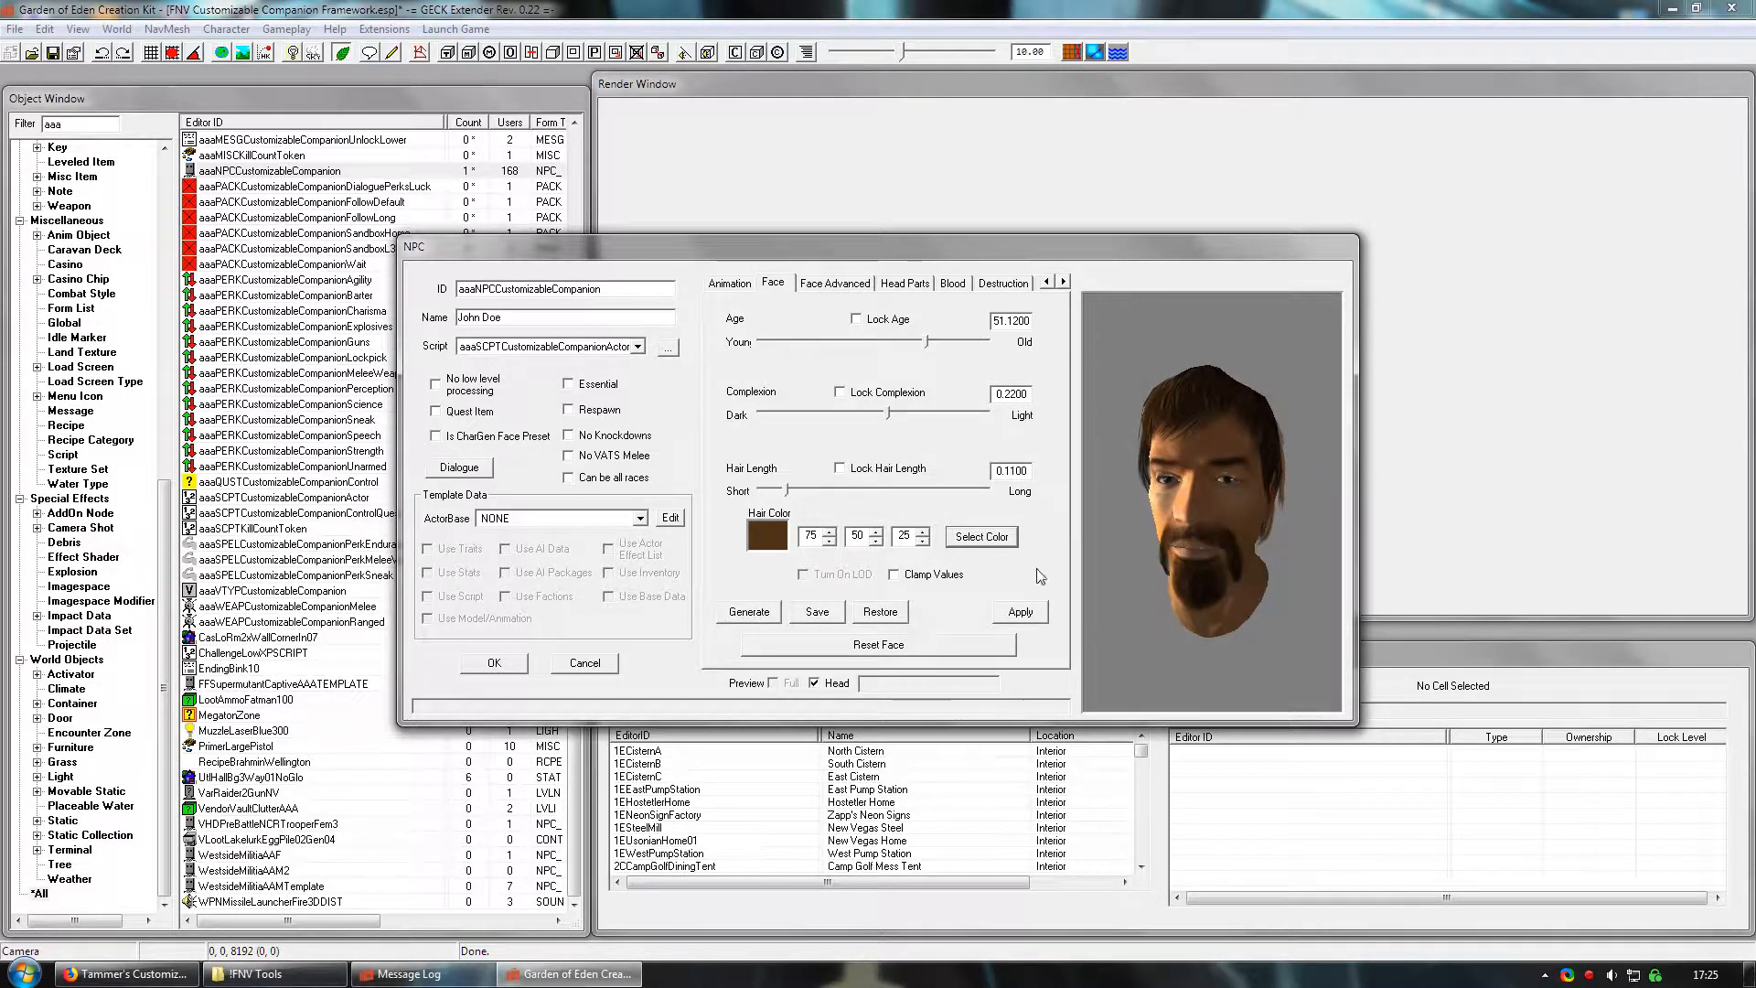
left_click(901, 613)
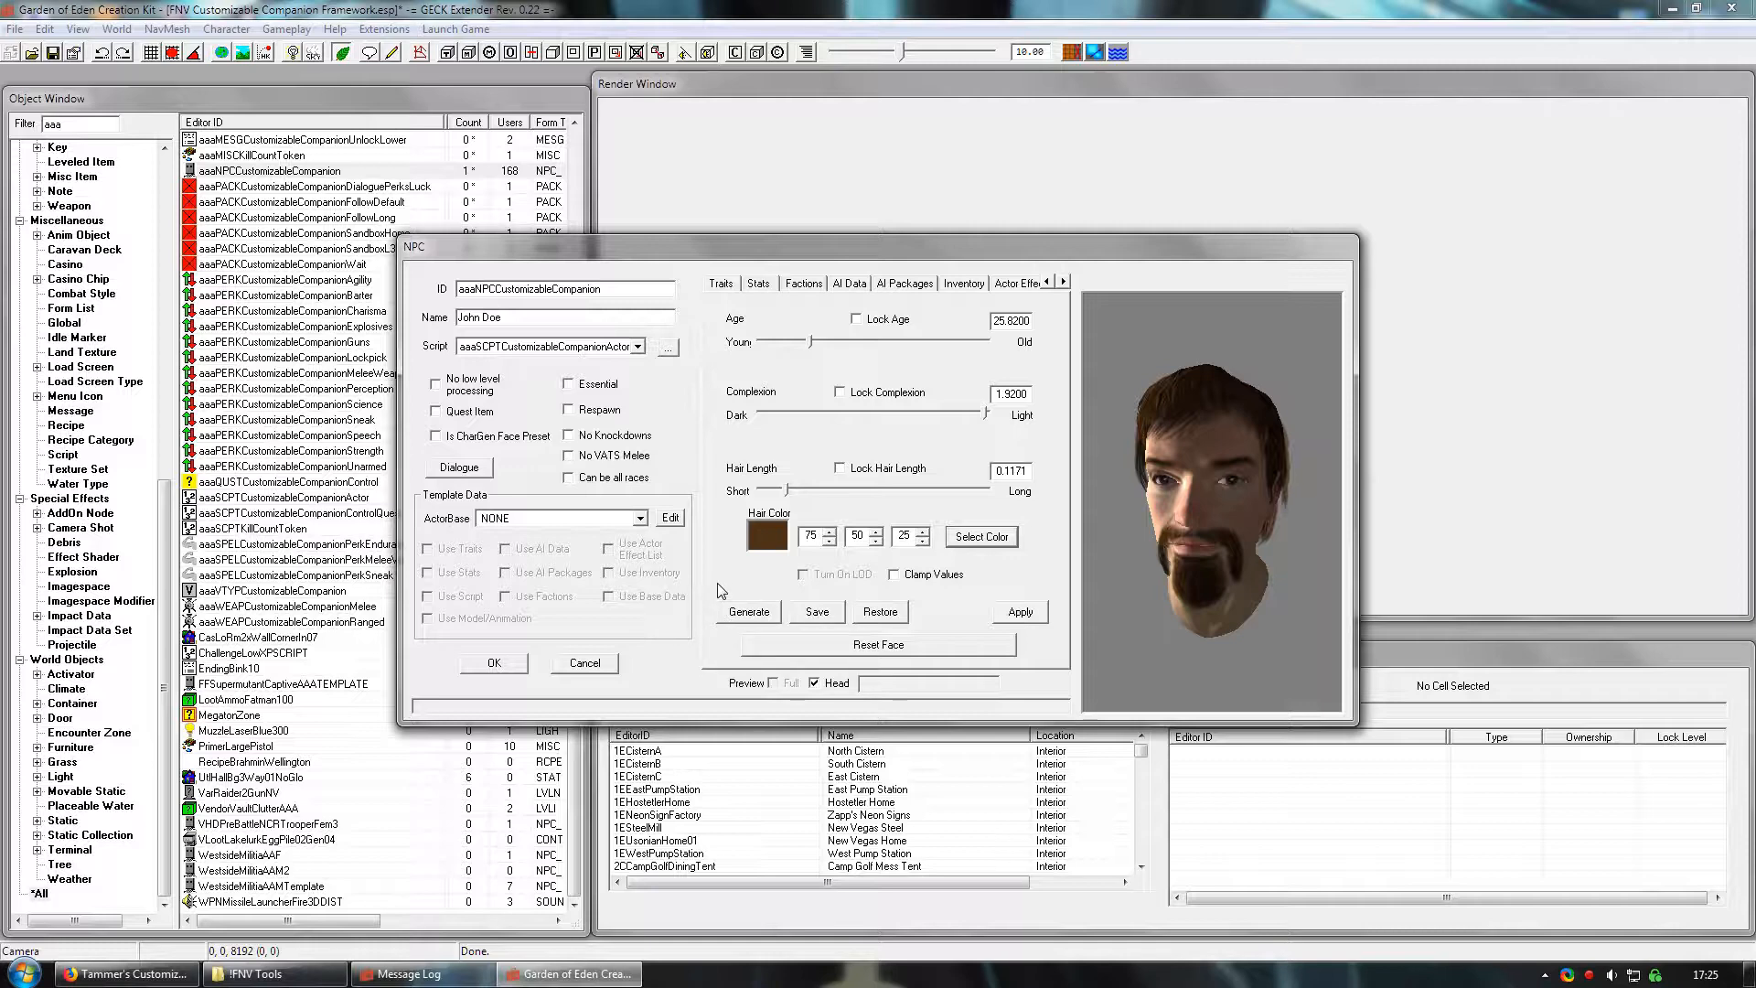
- Inspect the restored face from several angles and close the NPC record without keeping its changes
left_click_drag(1132, 536, 1172, 506)
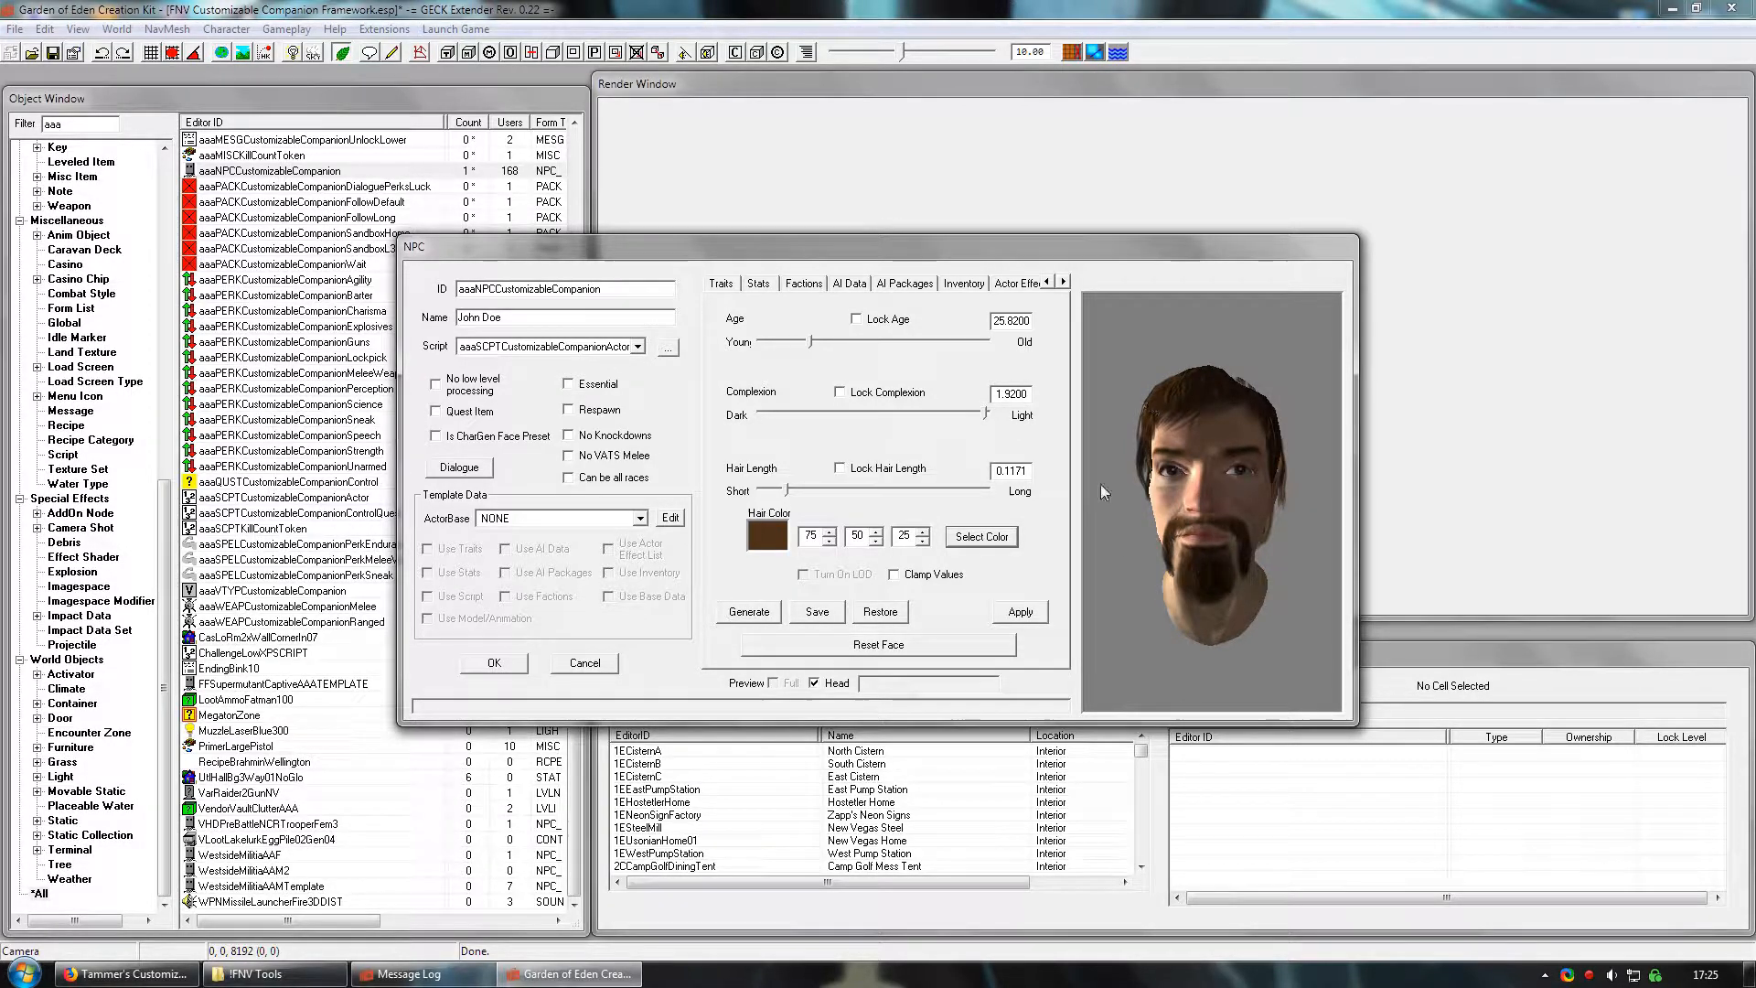
left_click_drag(1193, 439, 1125, 539)
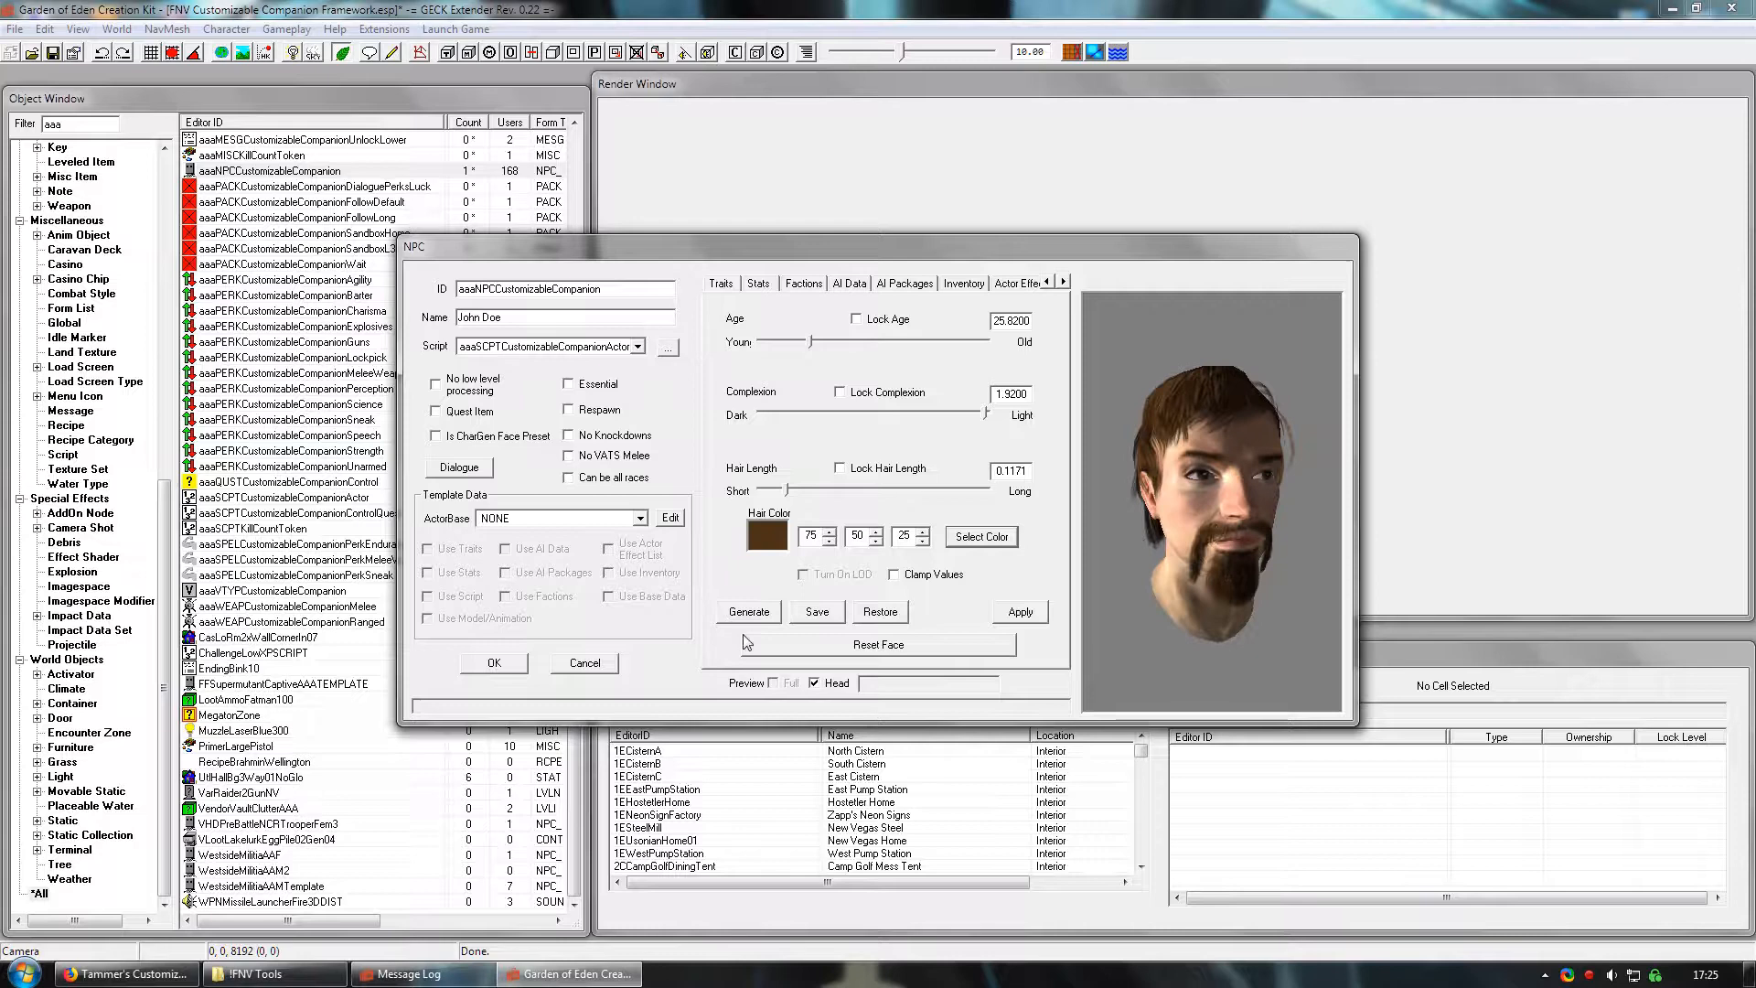
left_click(587, 662)
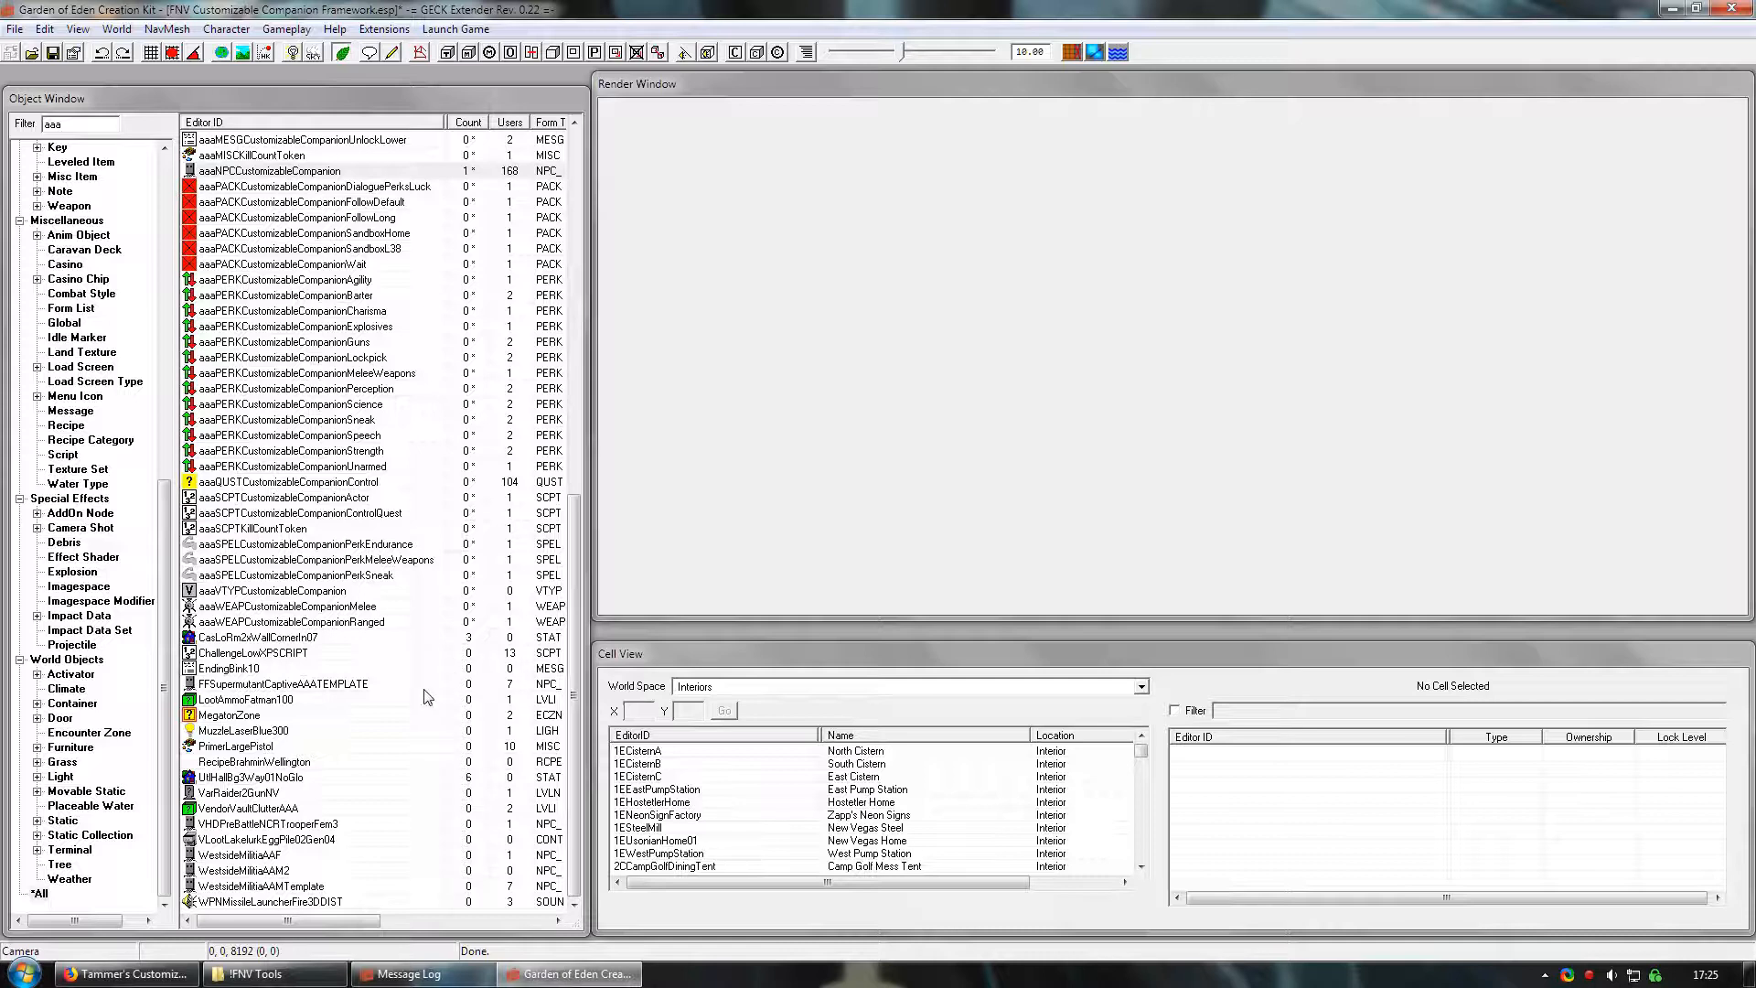
- Switch to the !FNV Tools folder and launch FNVEdit from it
left_click(256, 973)
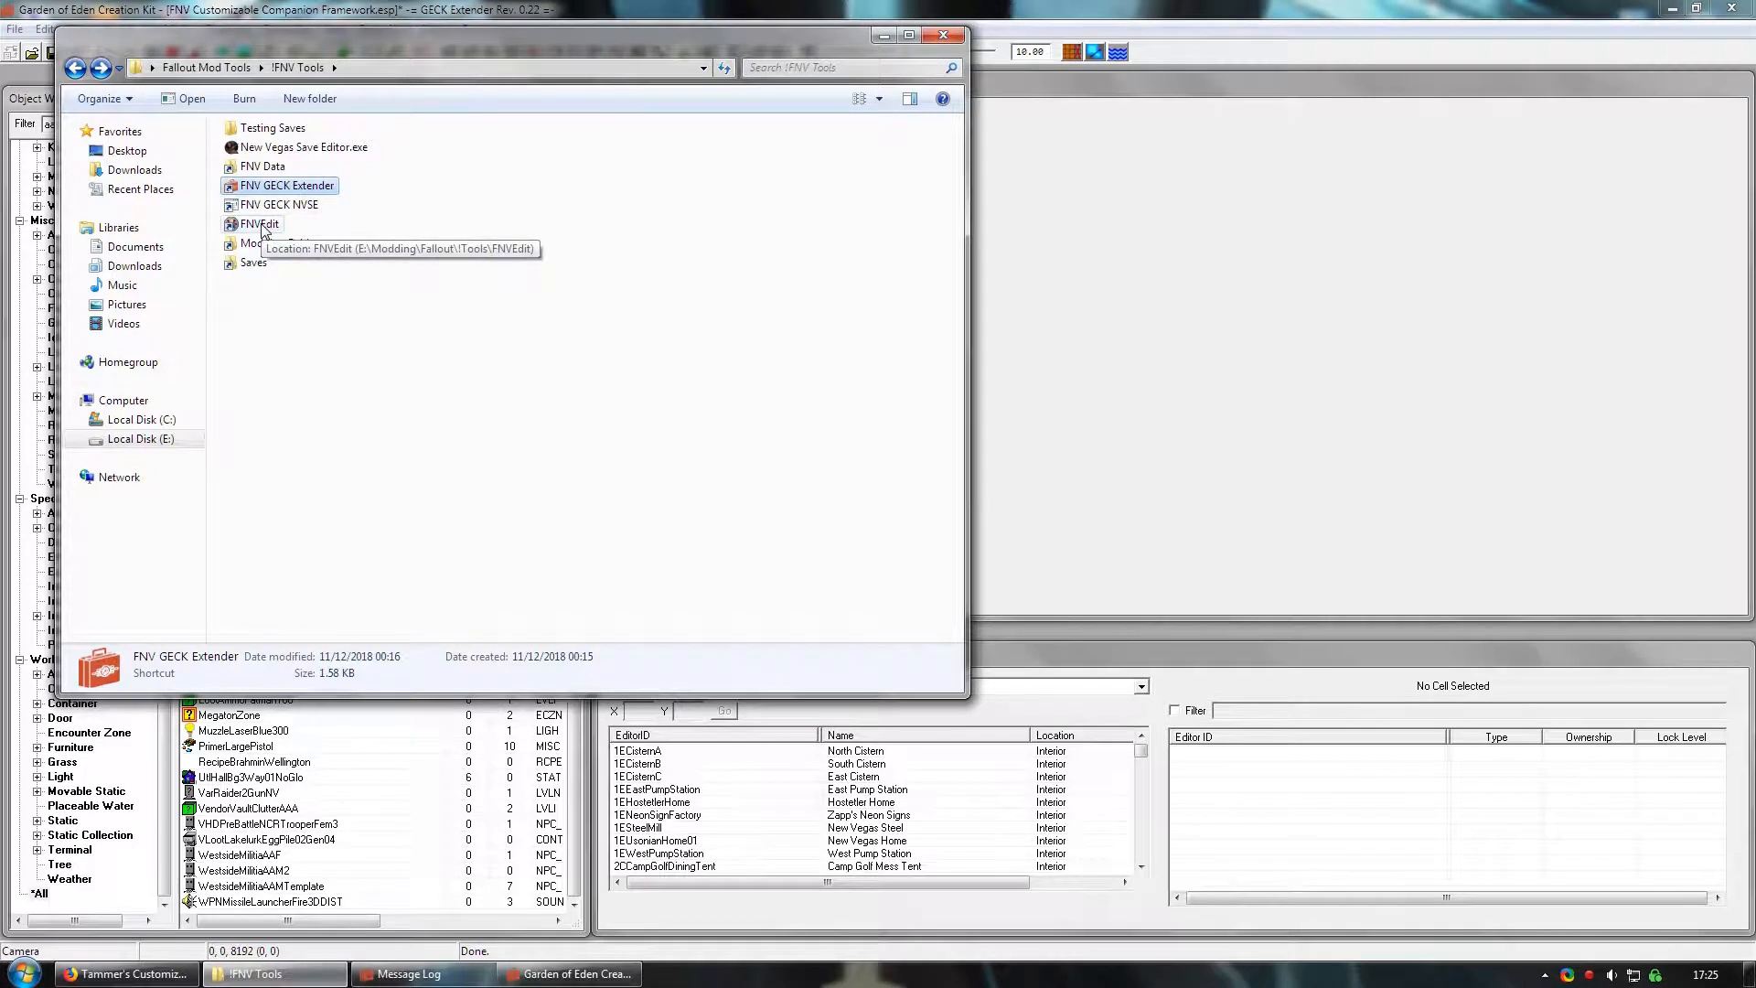
left_click(904, 17)
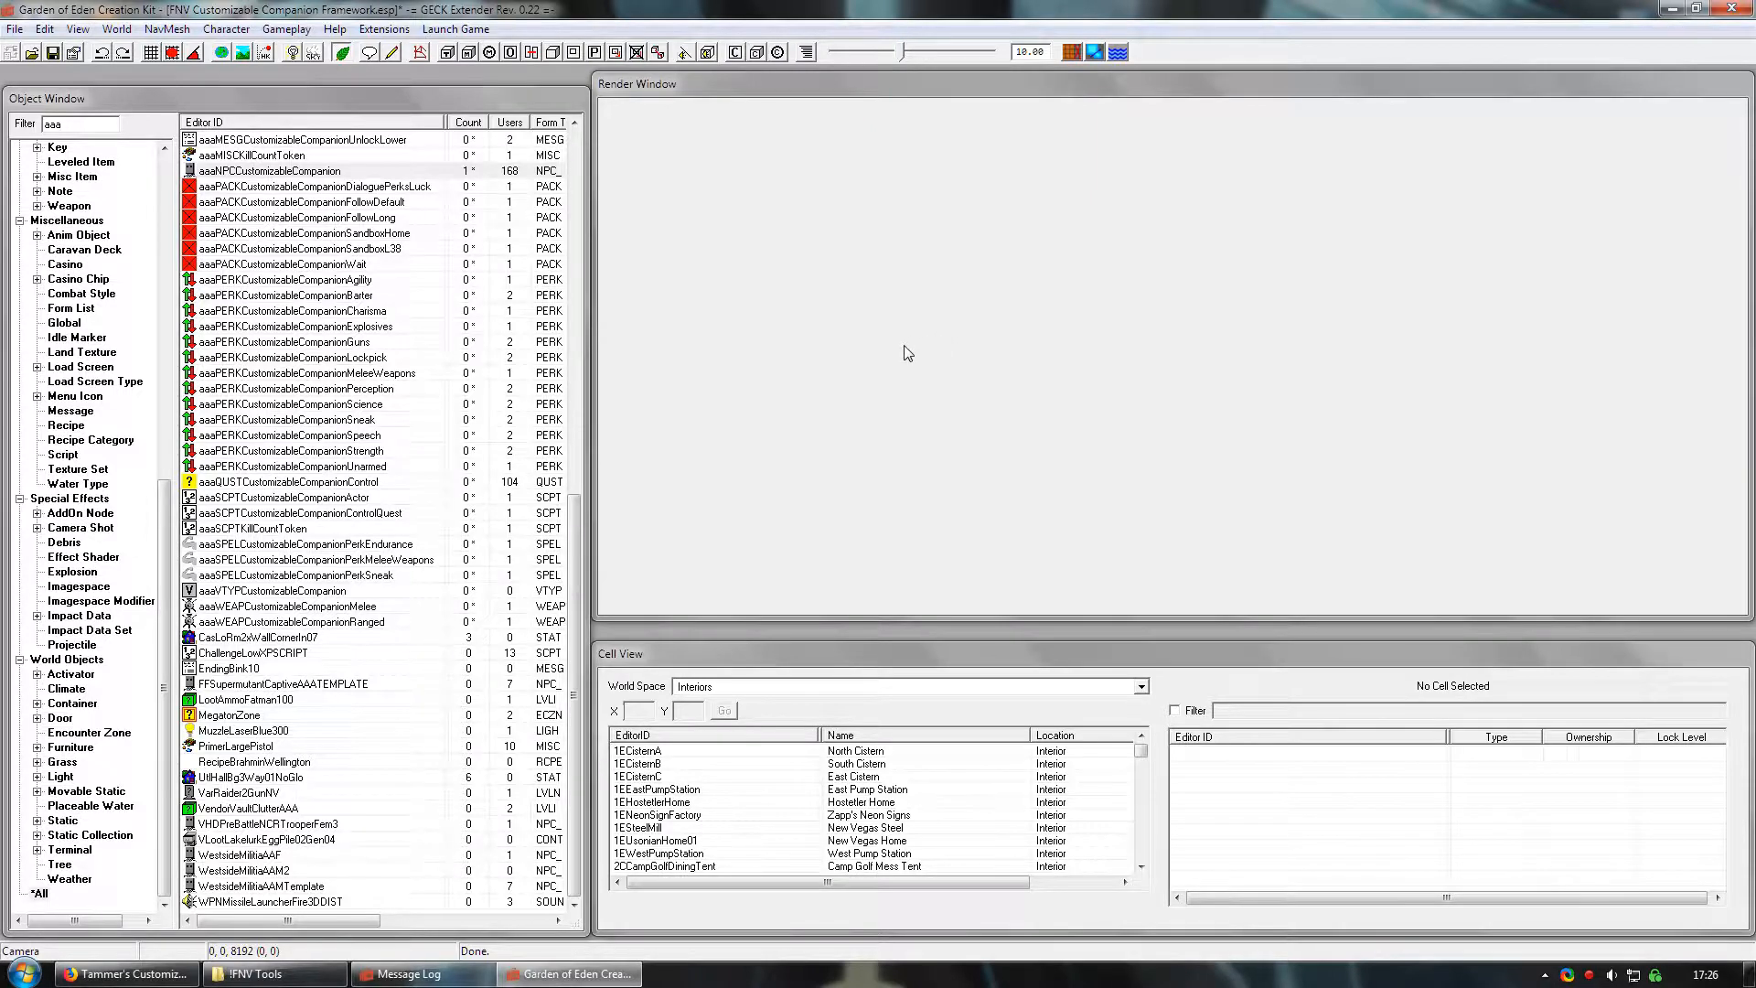
left_click(256, 973)
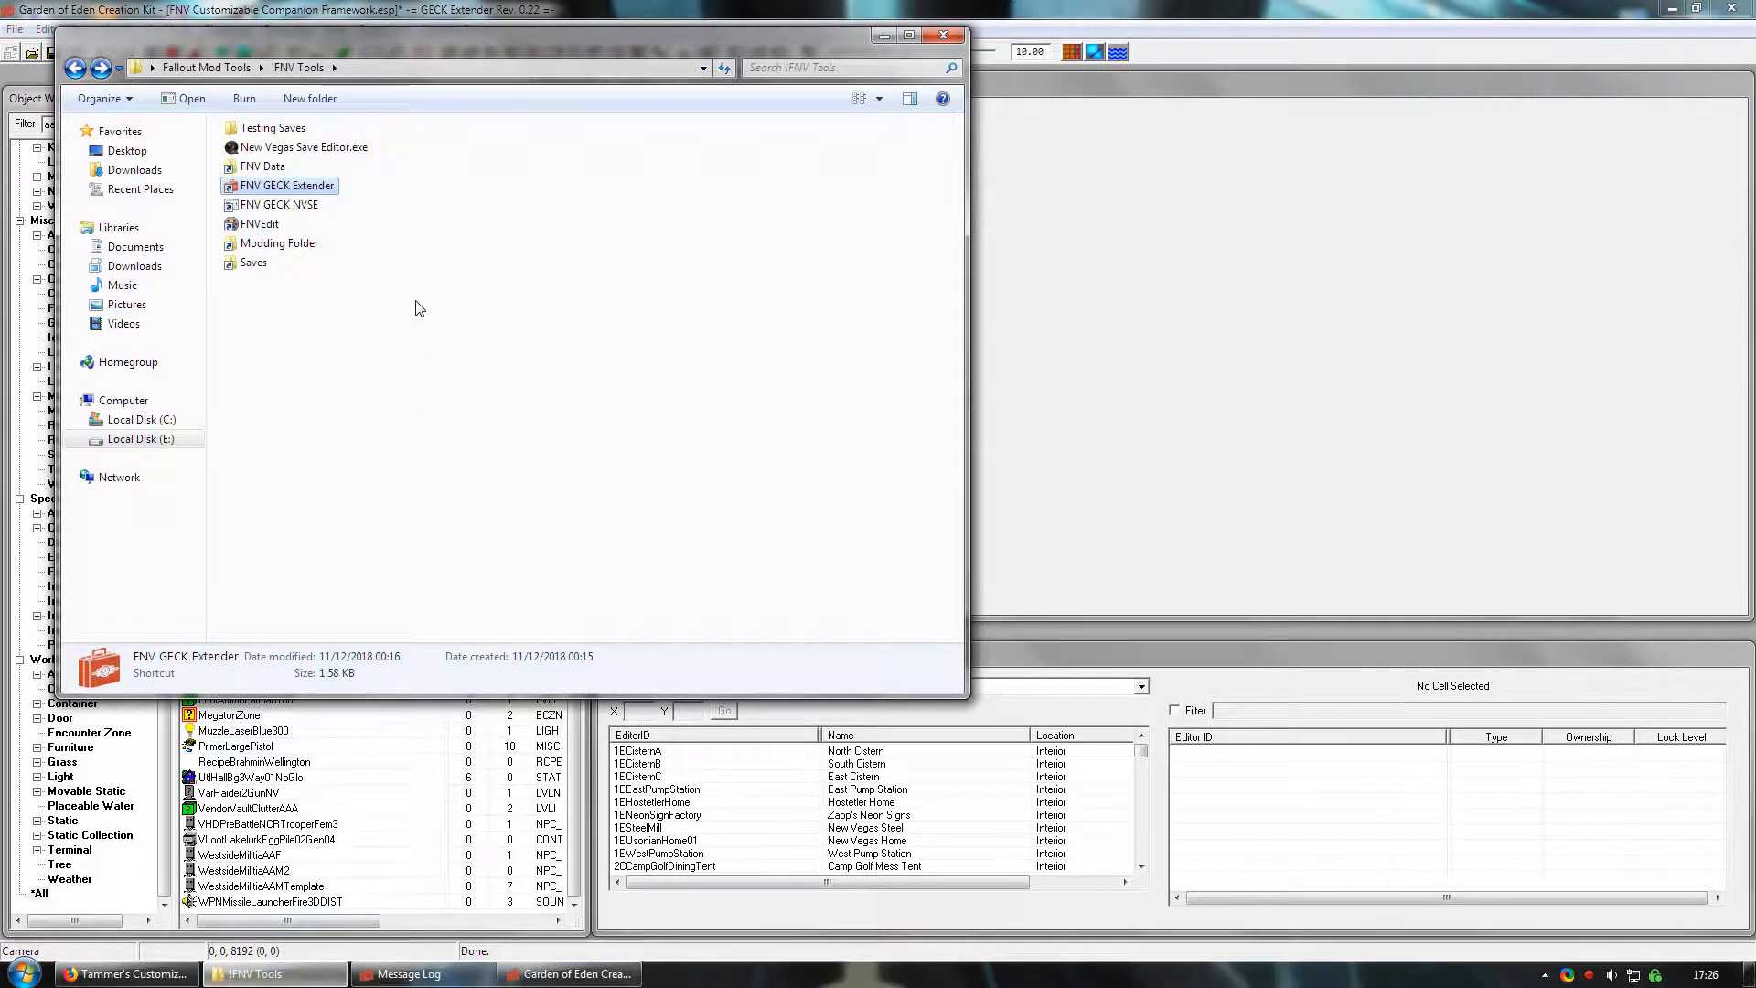
double_click(267, 226)
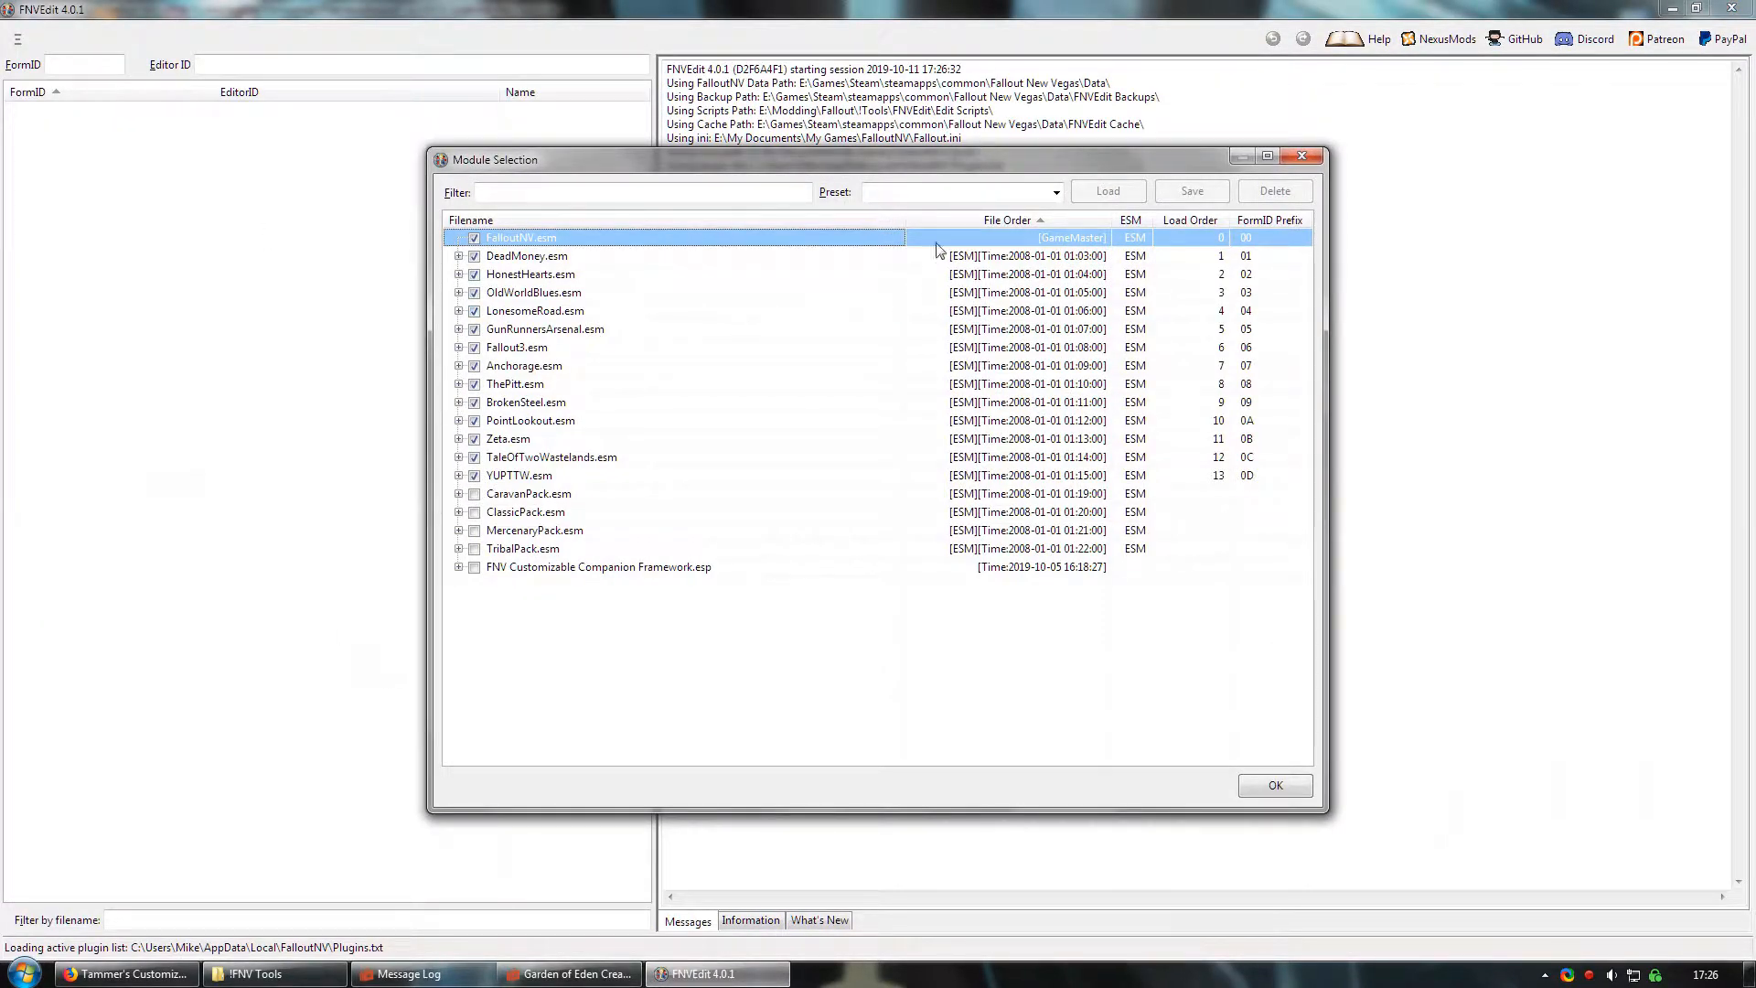
- Deselect all modules and load only DeadMoney.esm and FNV Customizable Companion Framework.esp with their required master
right_click(806, 660)
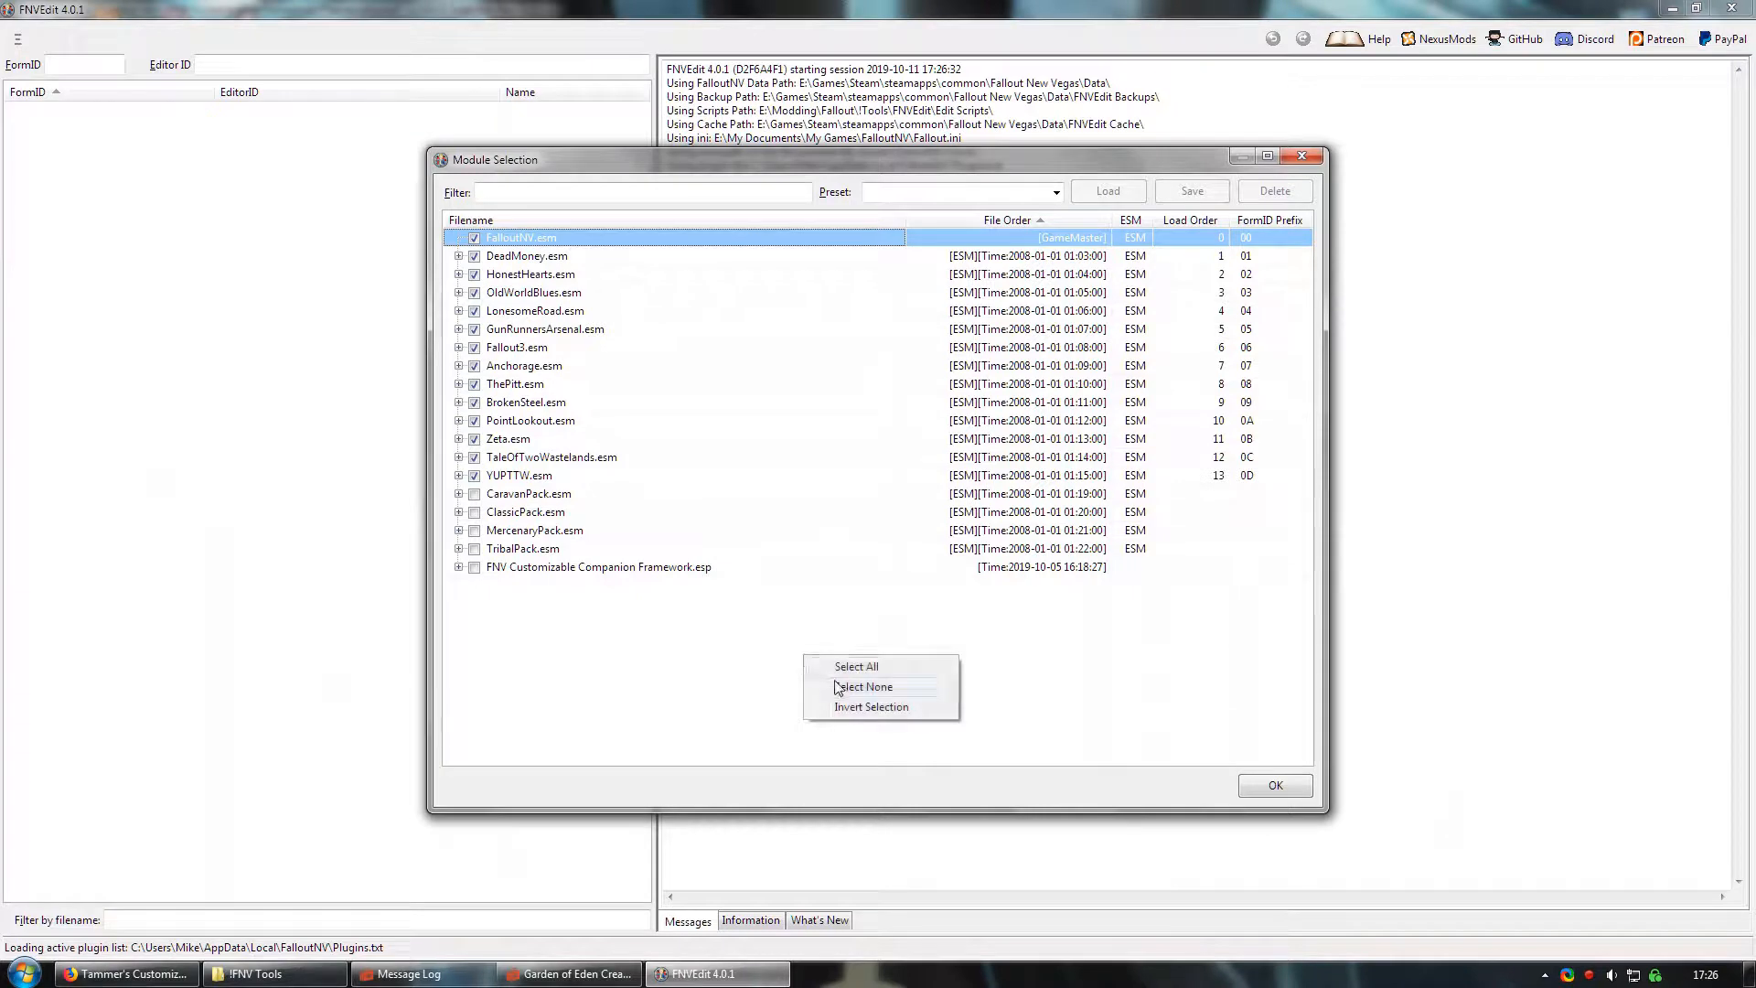
left_click(863, 687)
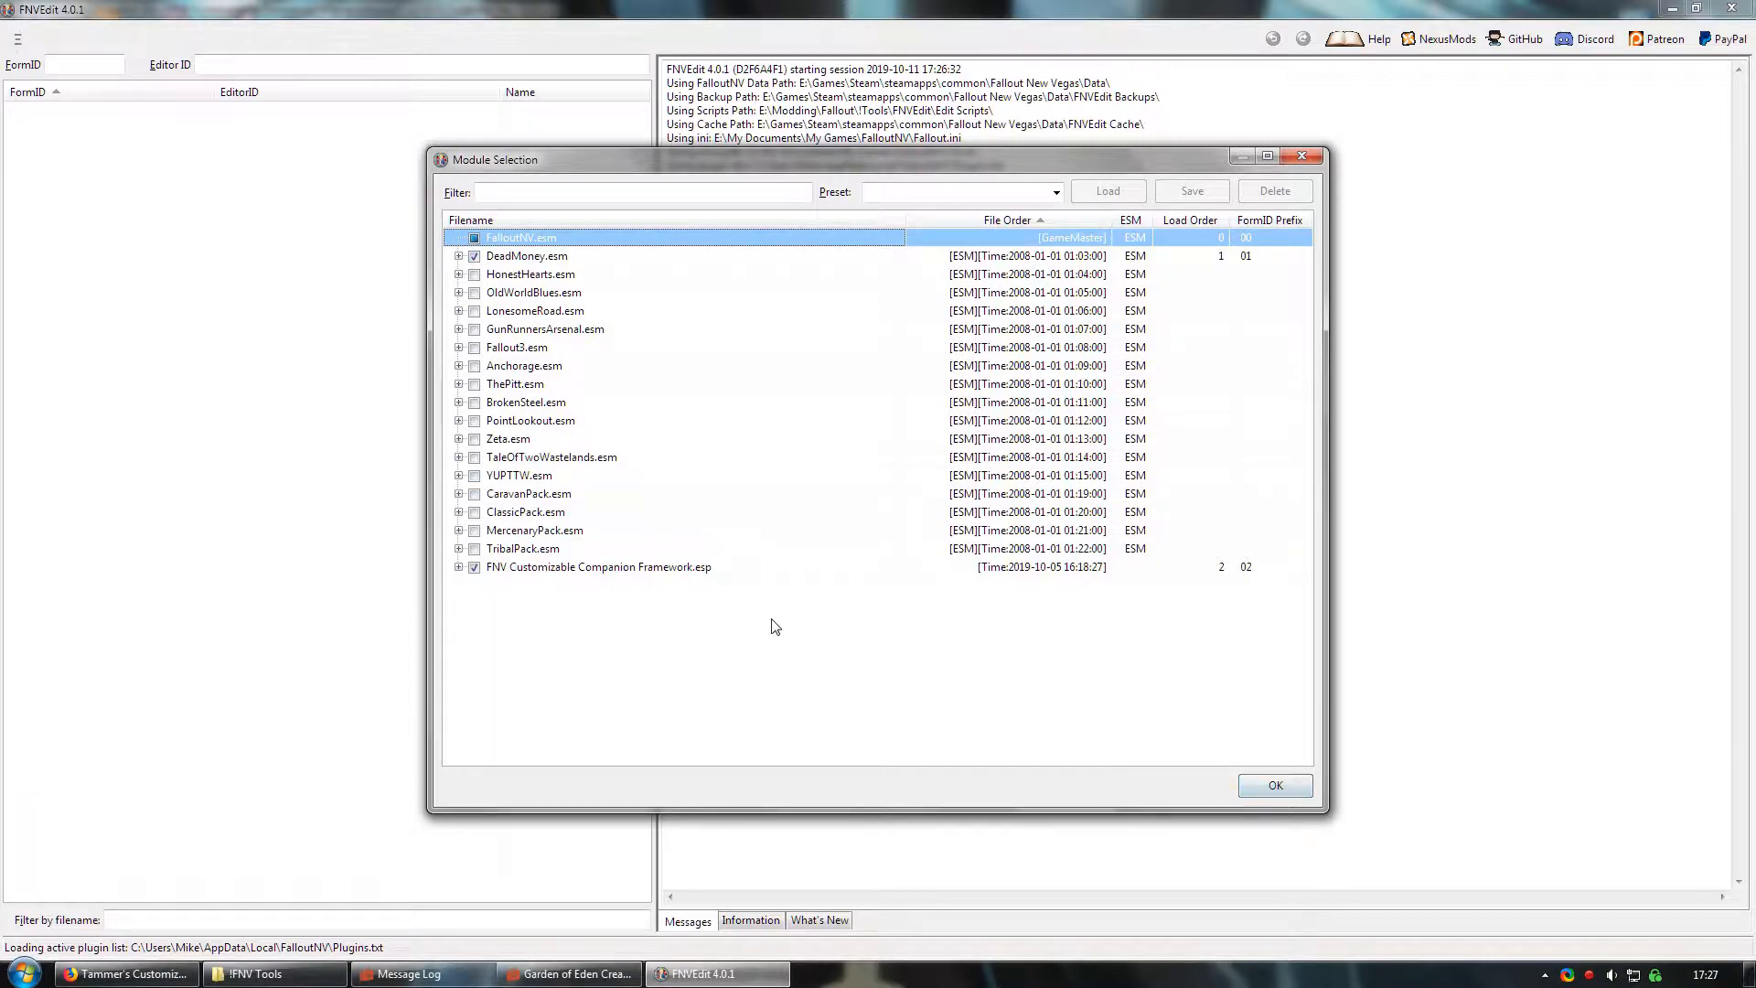
left_click(1270, 788)
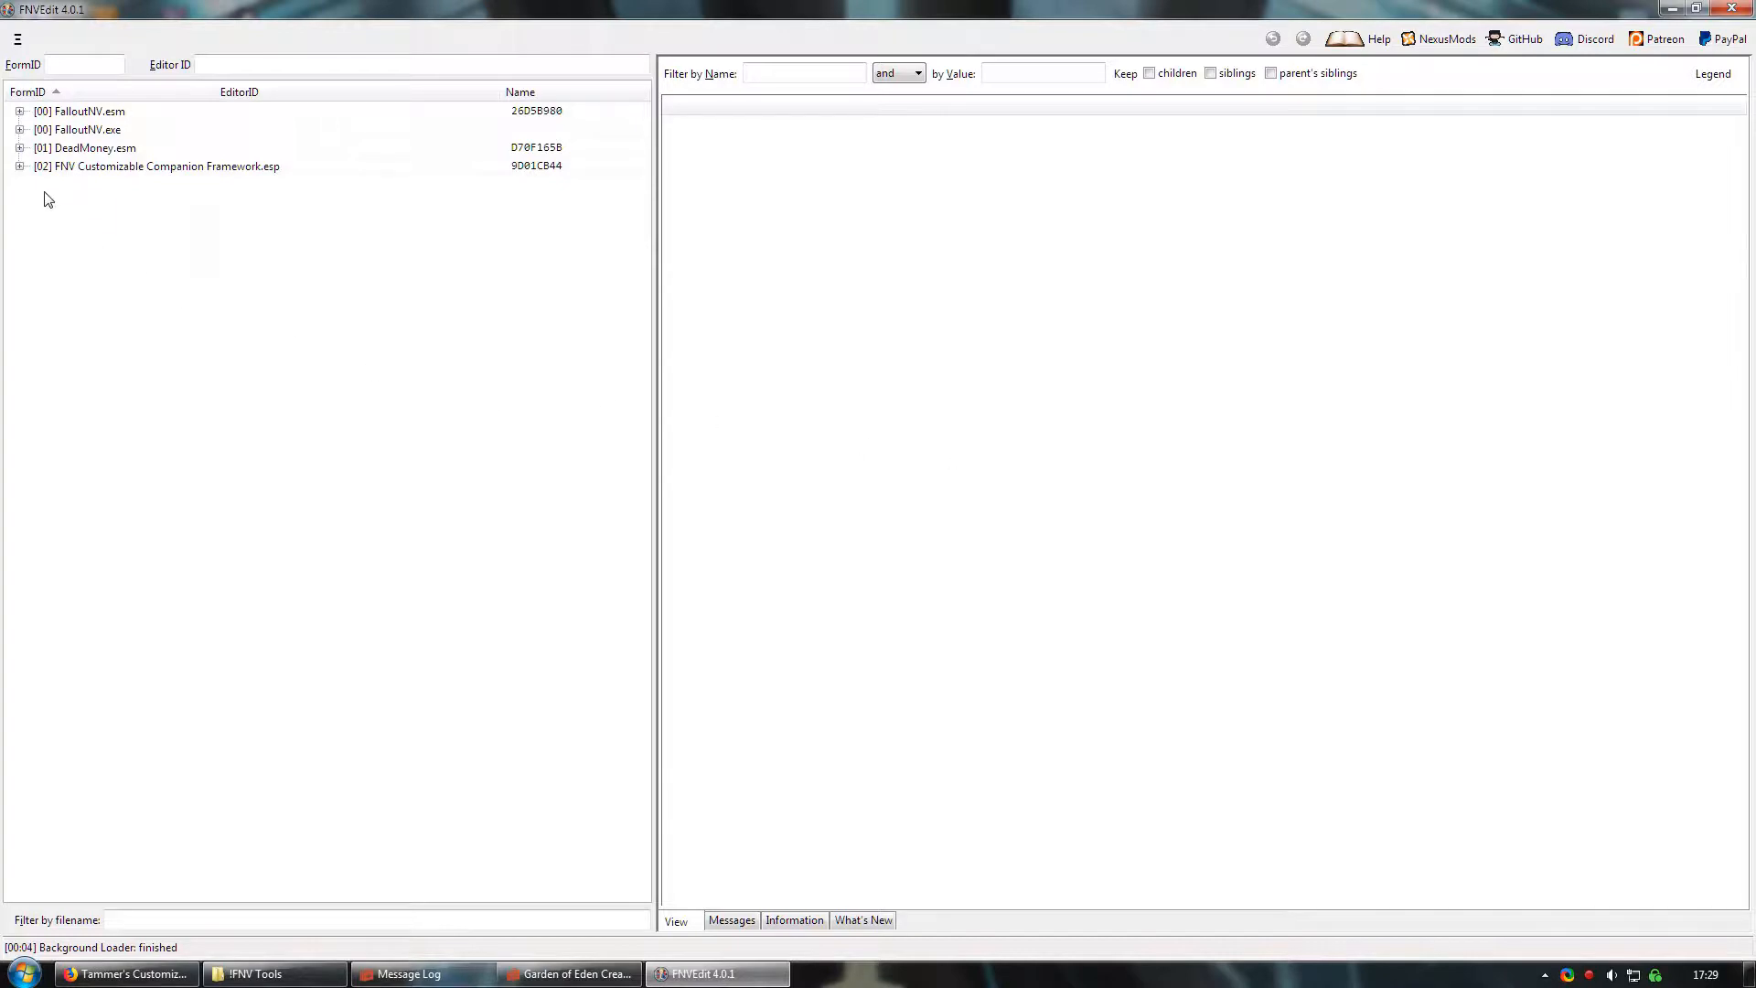
- Find the NVDLC01Elijah record among the Non-Player Character records of DeadMoney.esm and open it
left_click(20, 148)
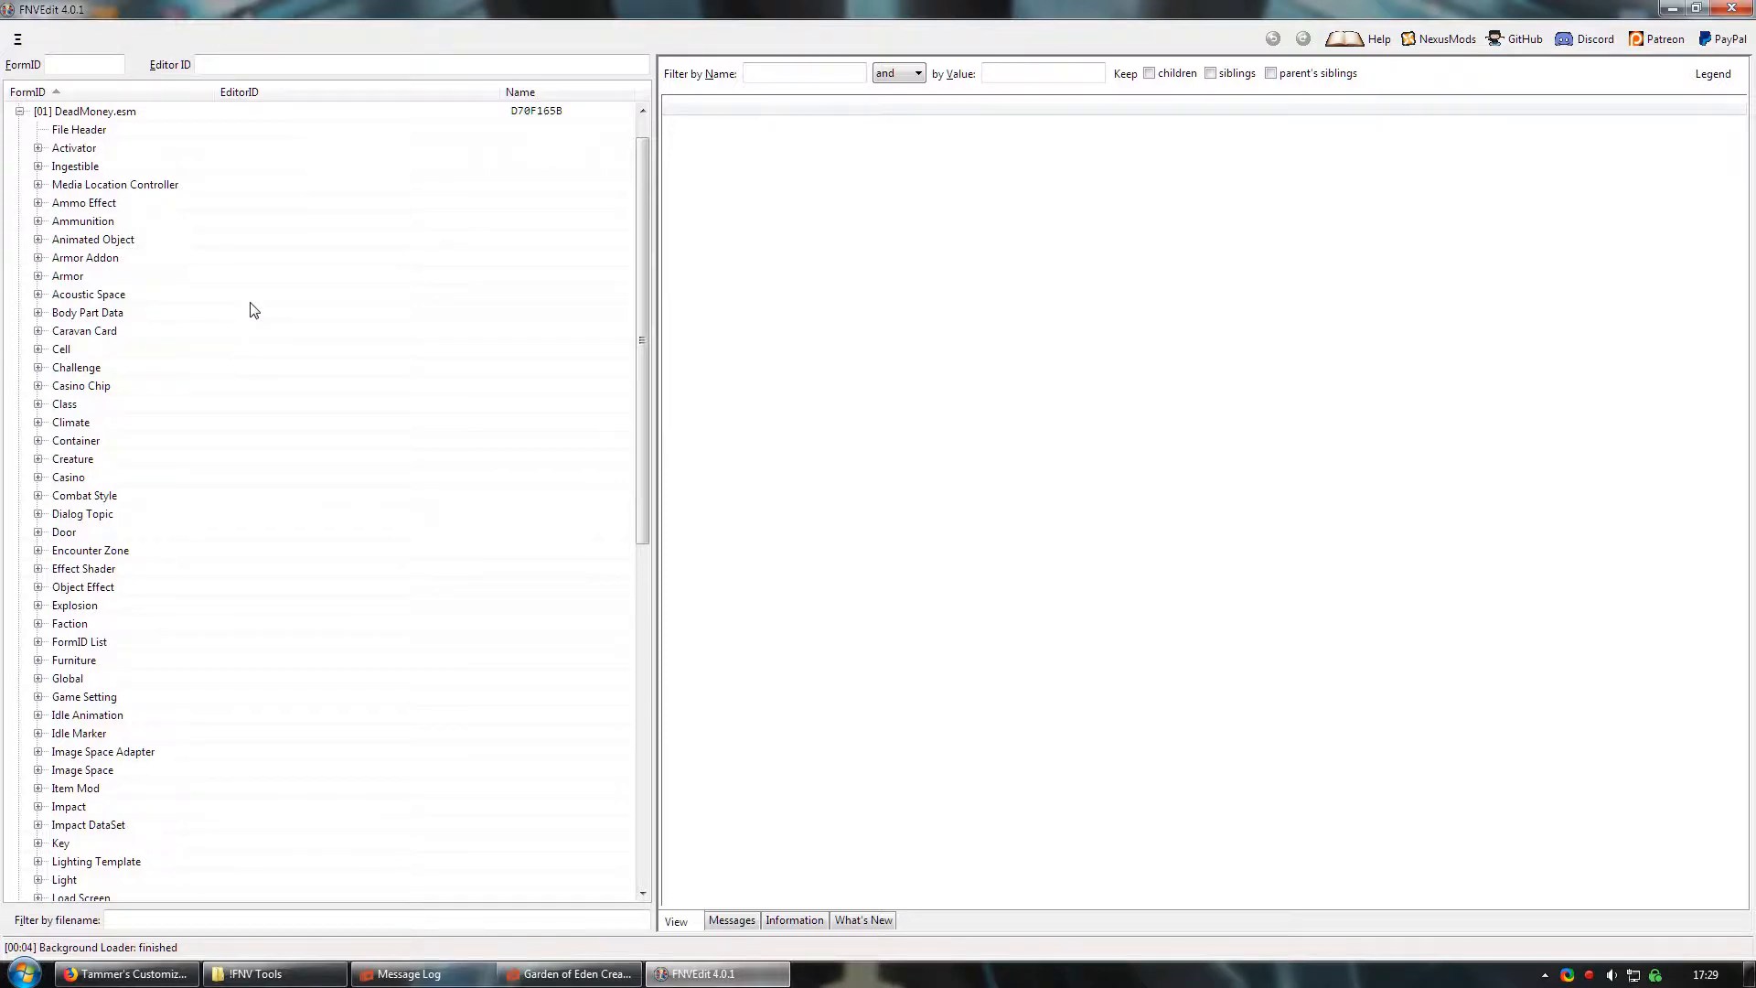
scroll(254, 310, "down", 9)
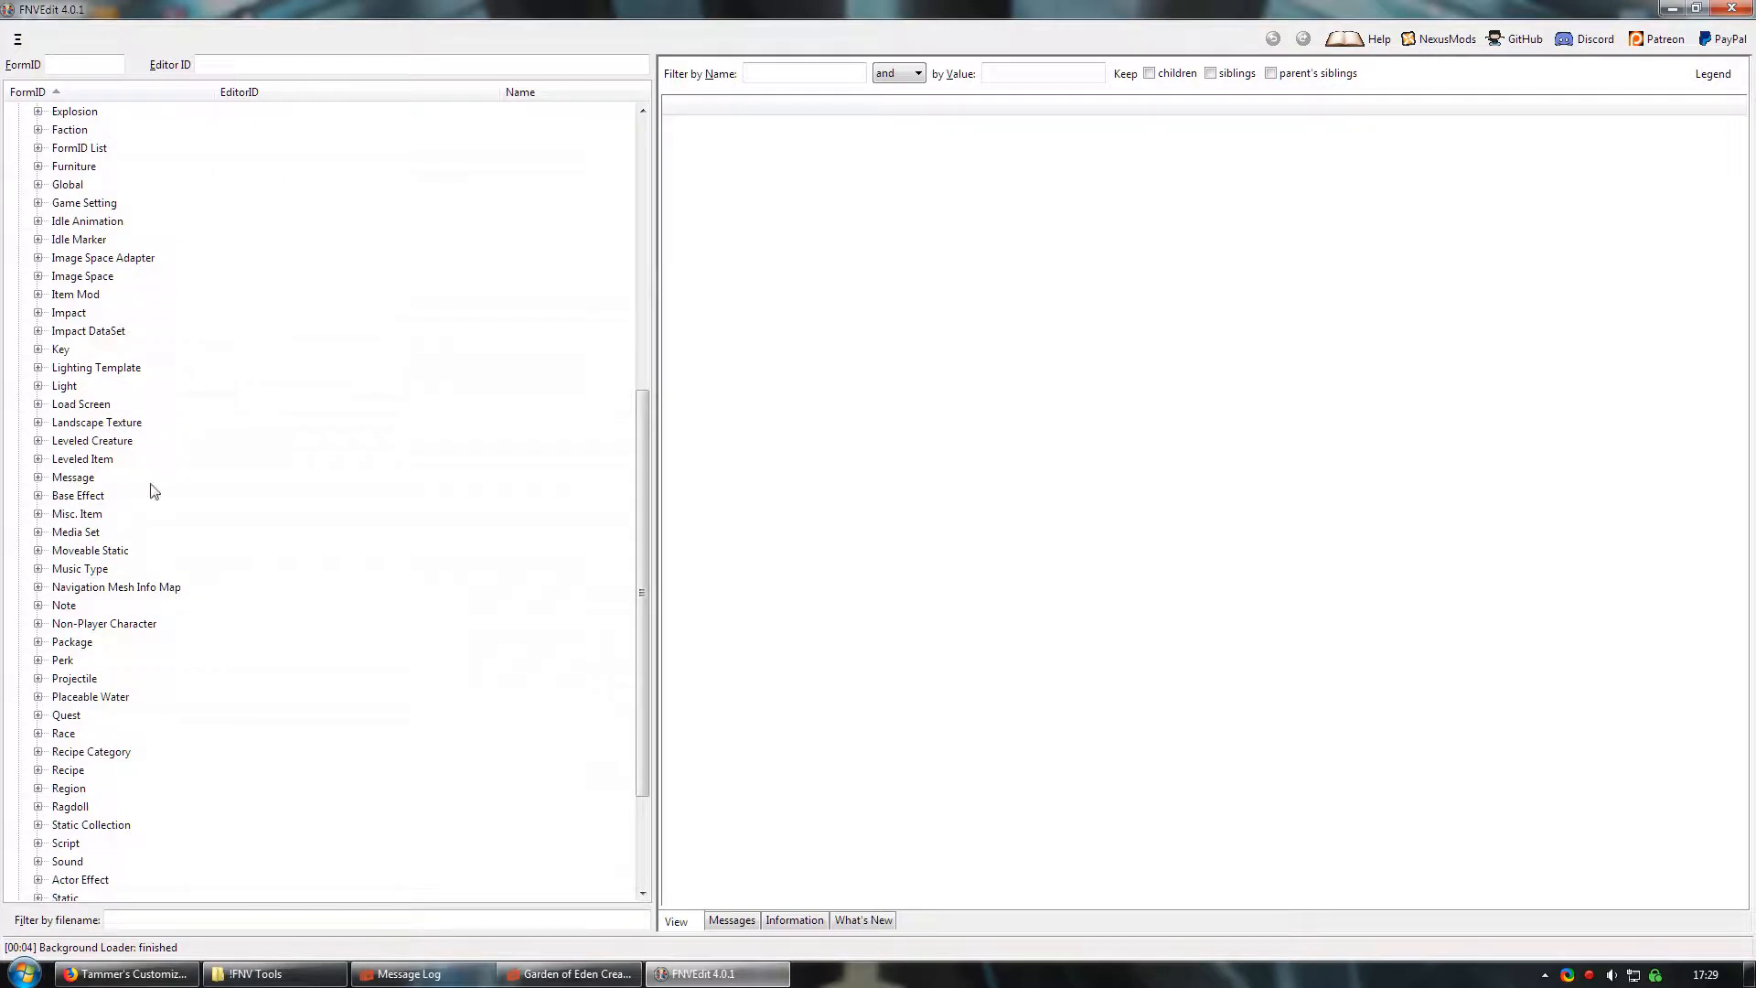
left_click(87, 626)
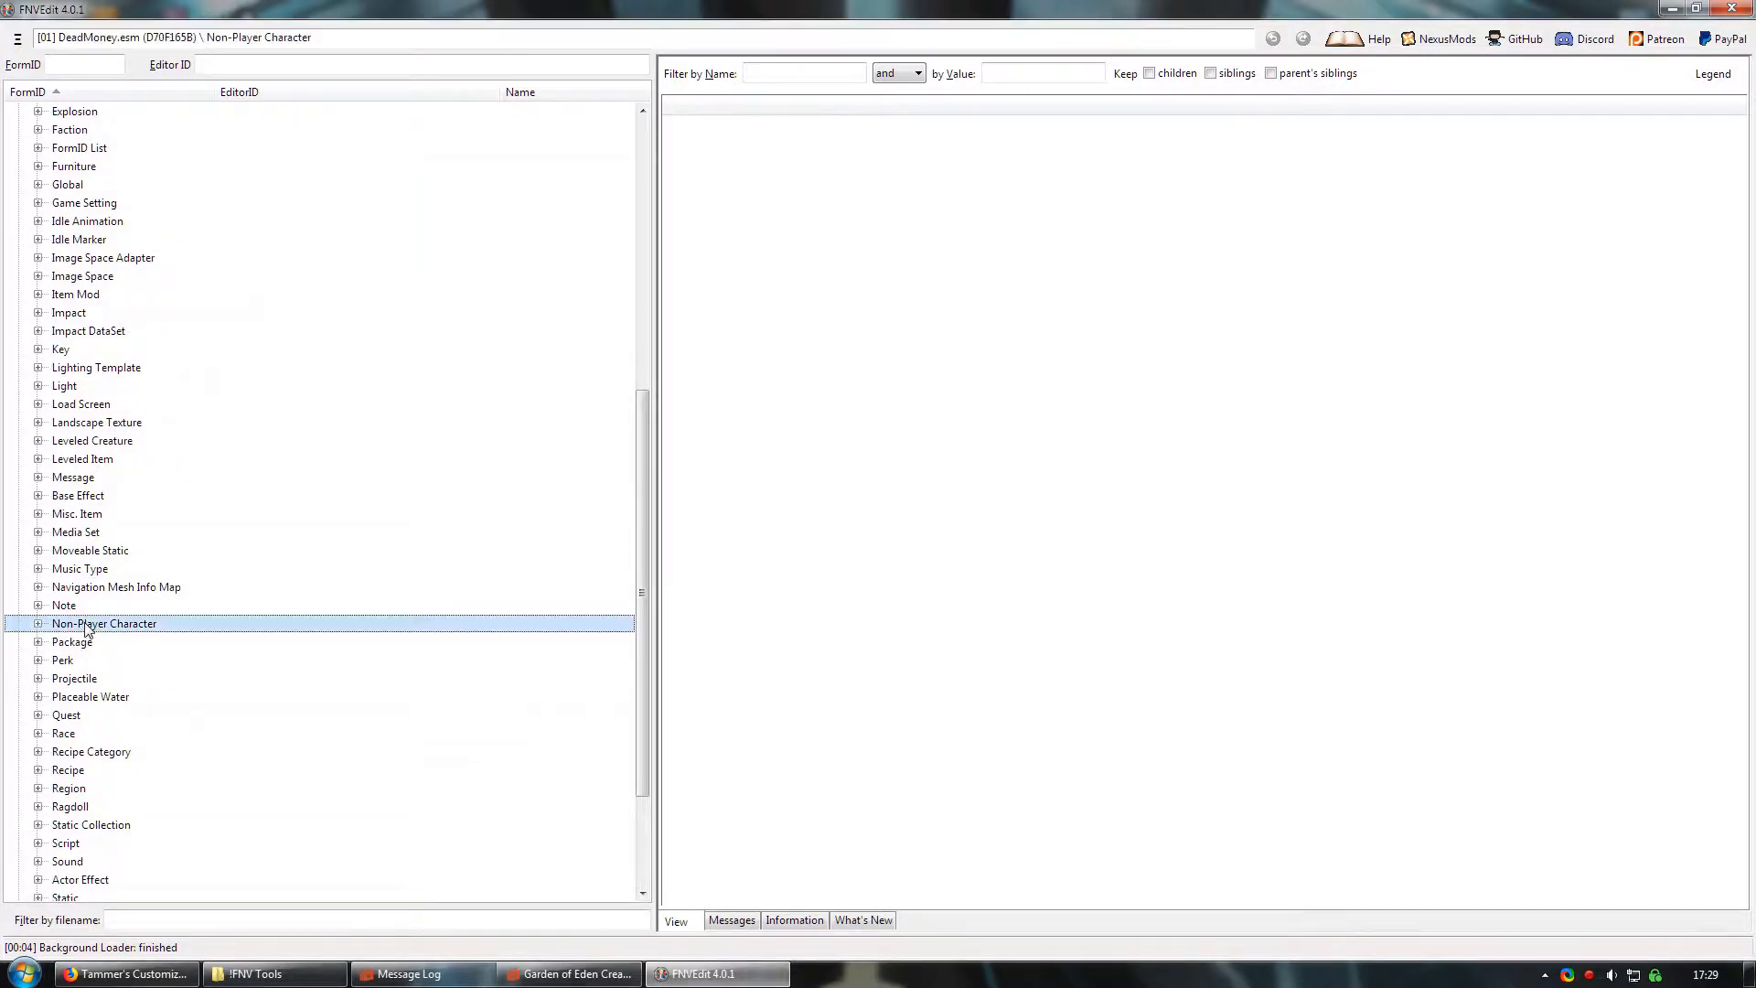
left_click(39, 624)
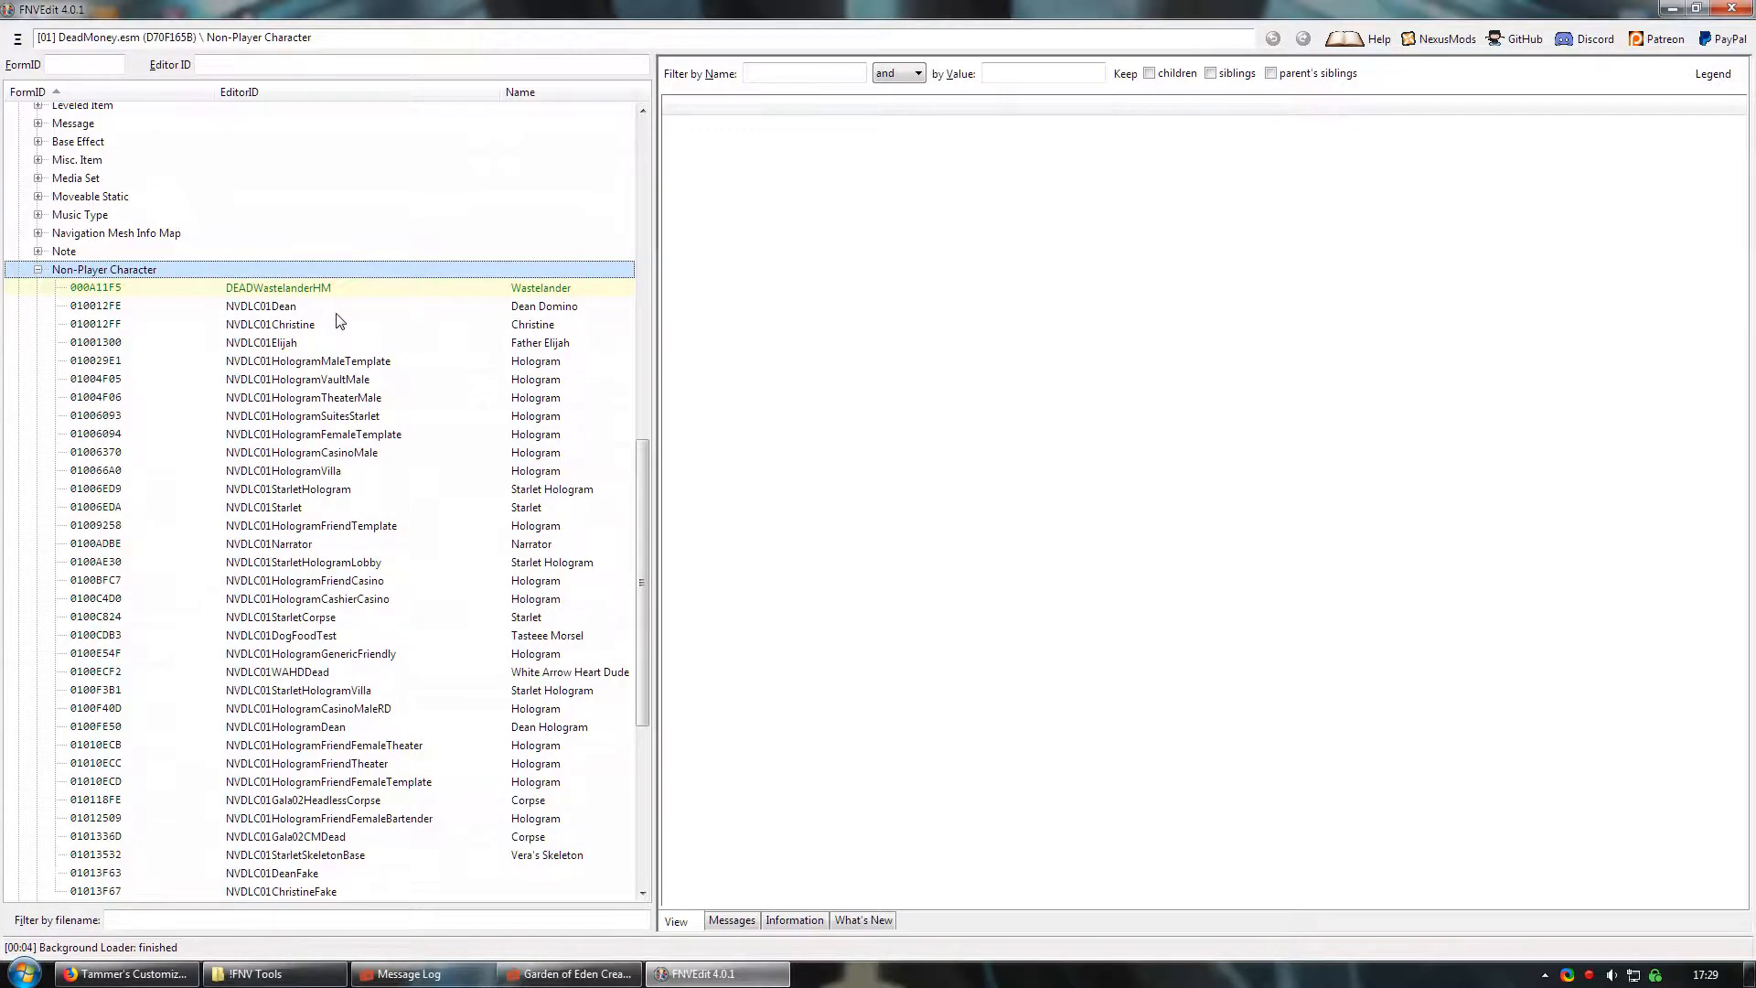
scroll(327, 343, "down", 1)
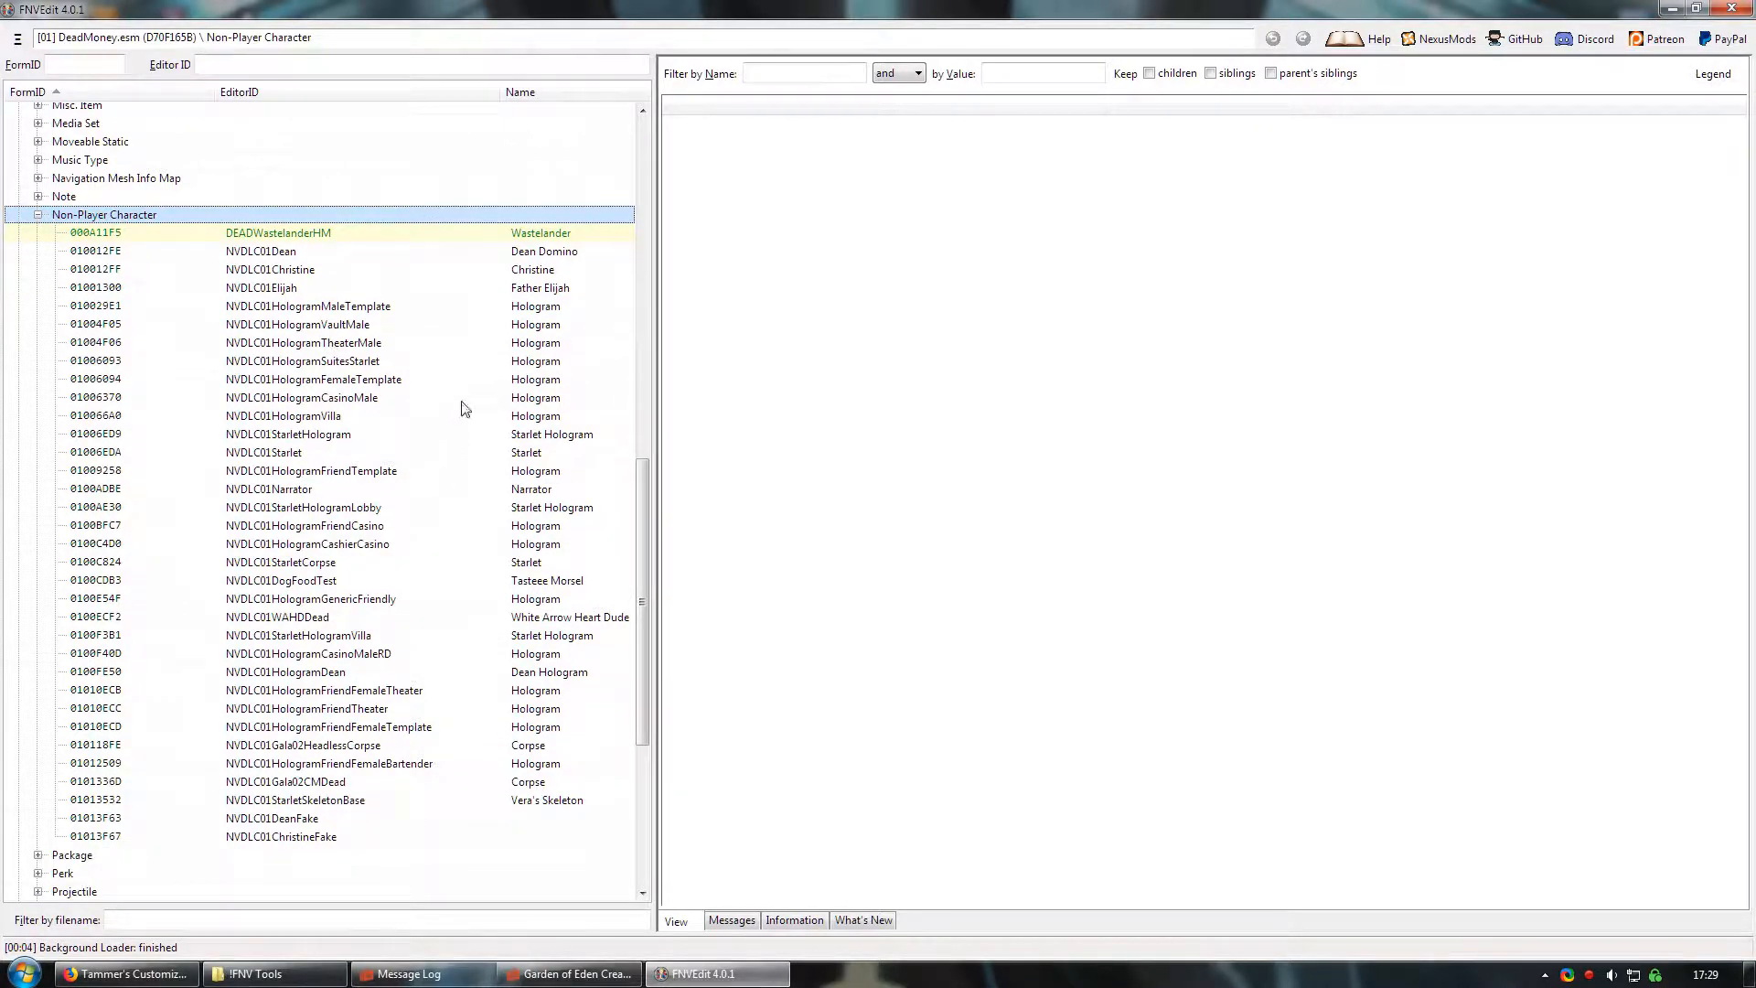
left_click(260, 289)
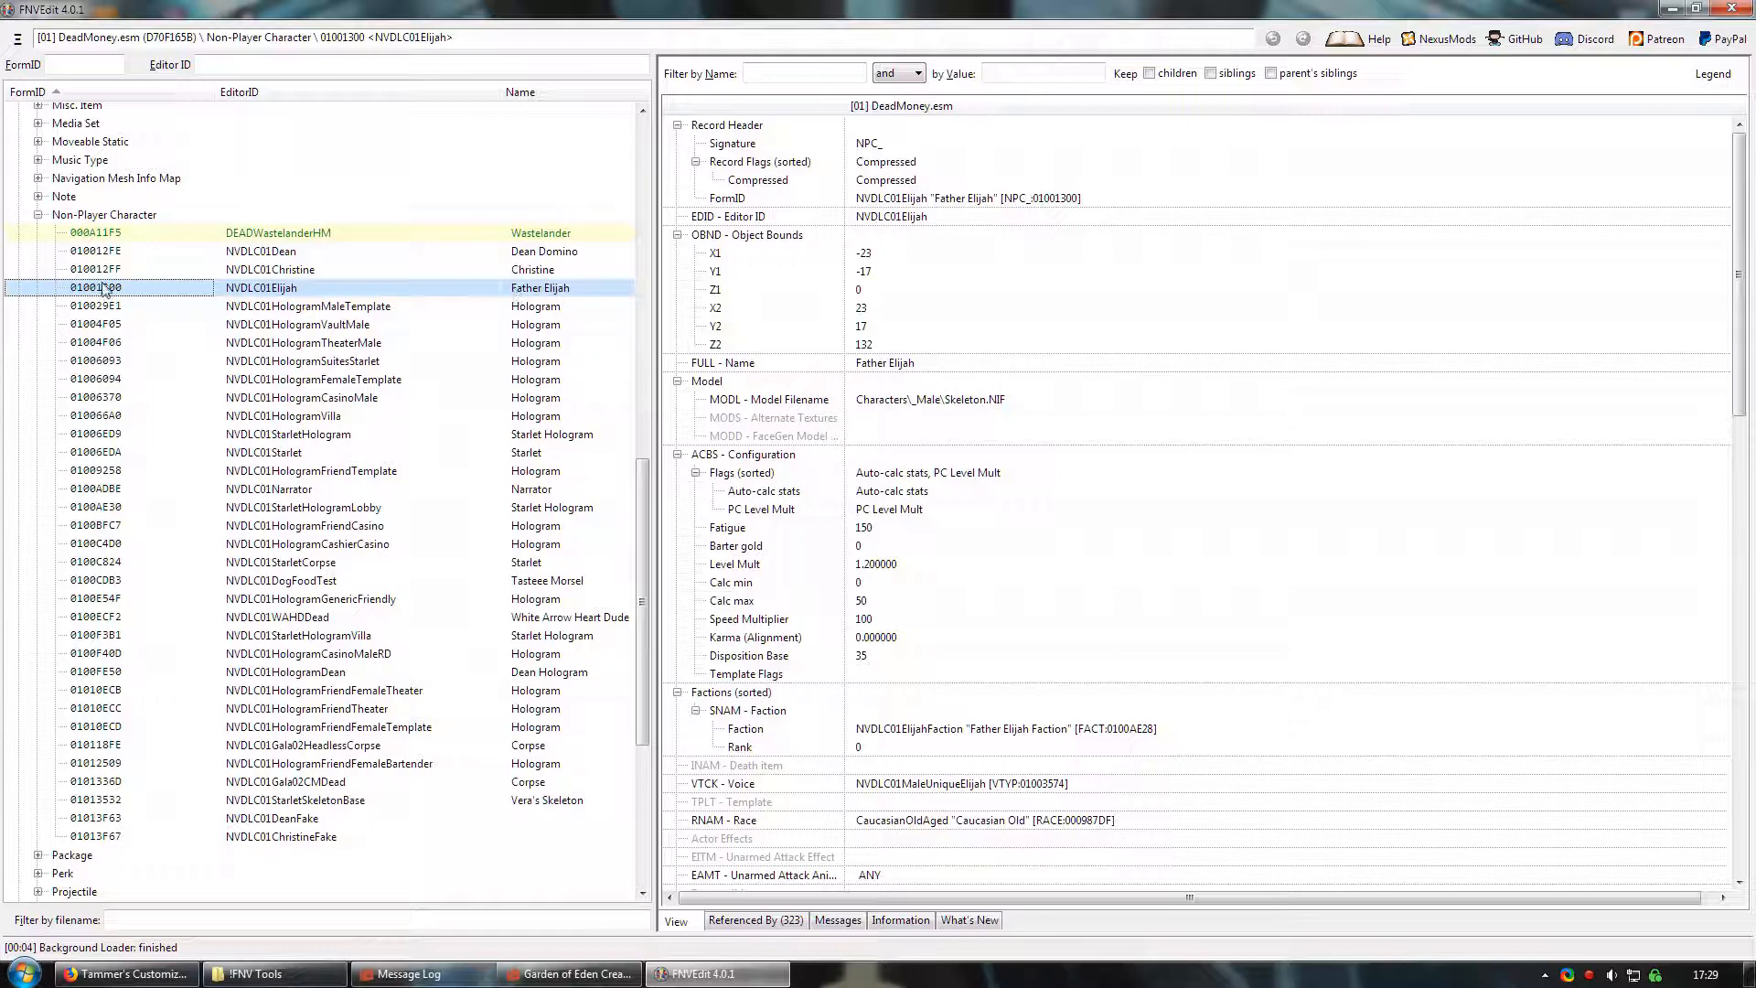
- Copy the full FGGS FaceGen Geometry-Symmetric data of the NVDLC01Elijah record and close its data viewer
left_click_drag(1743, 174, 1743, 638)
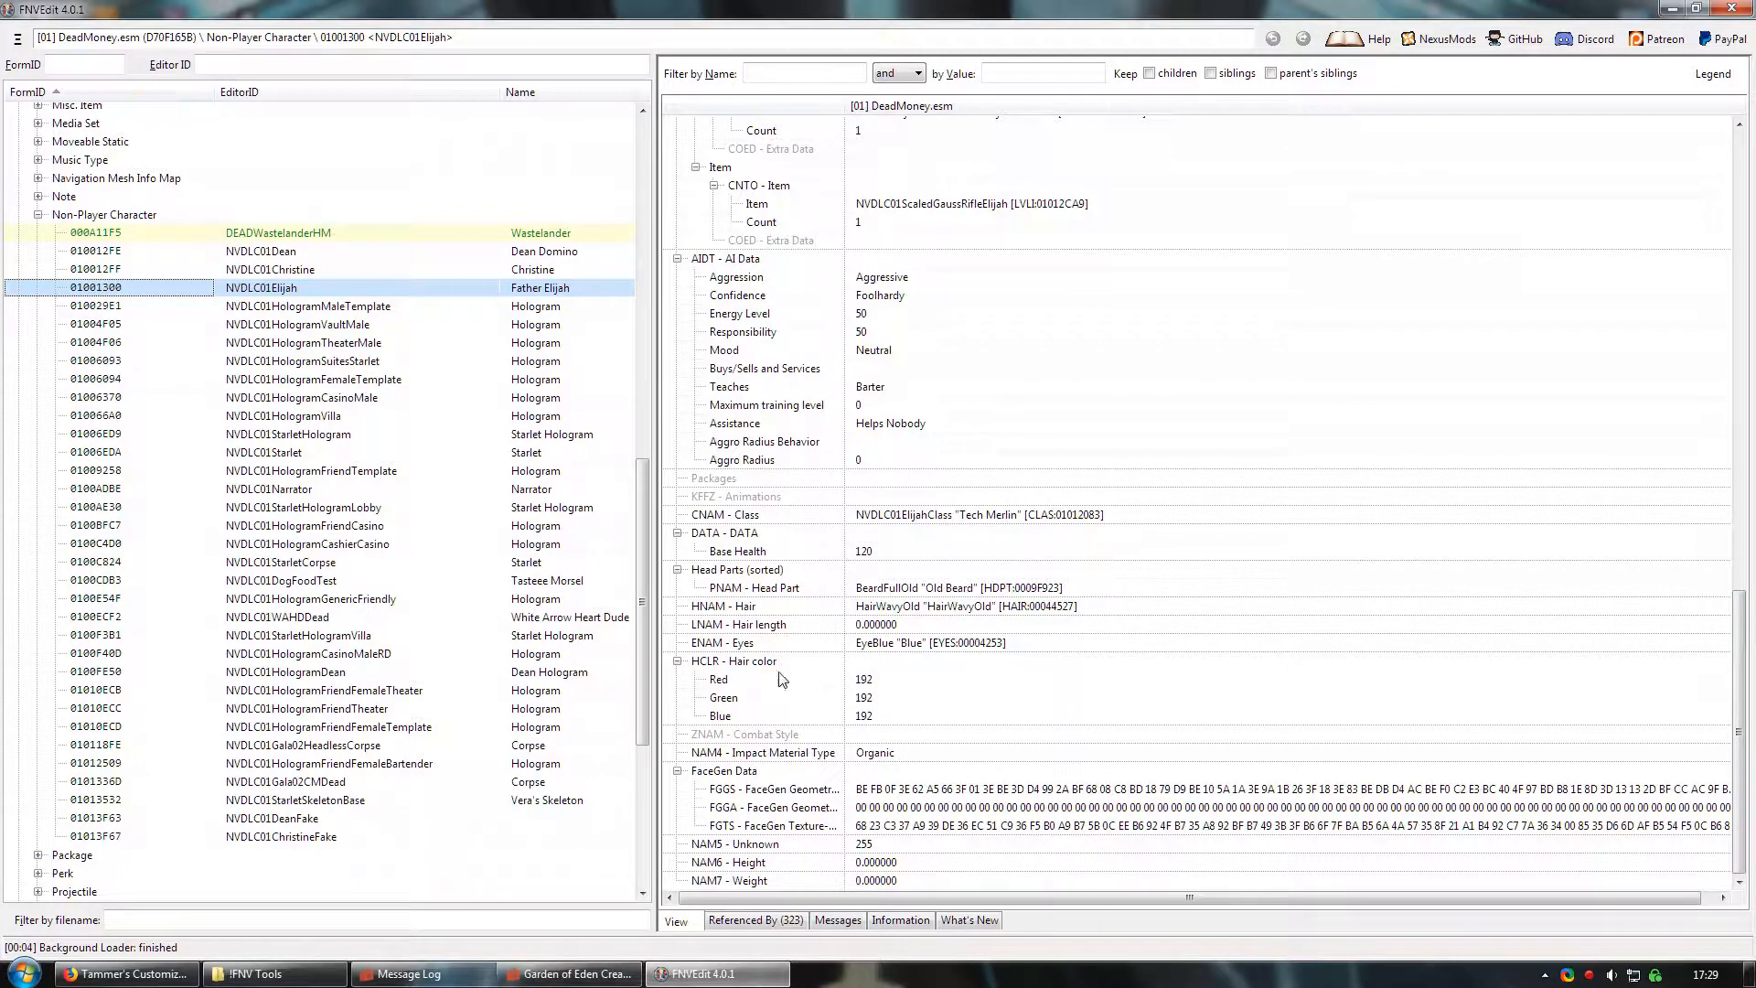
double_click(876, 795)
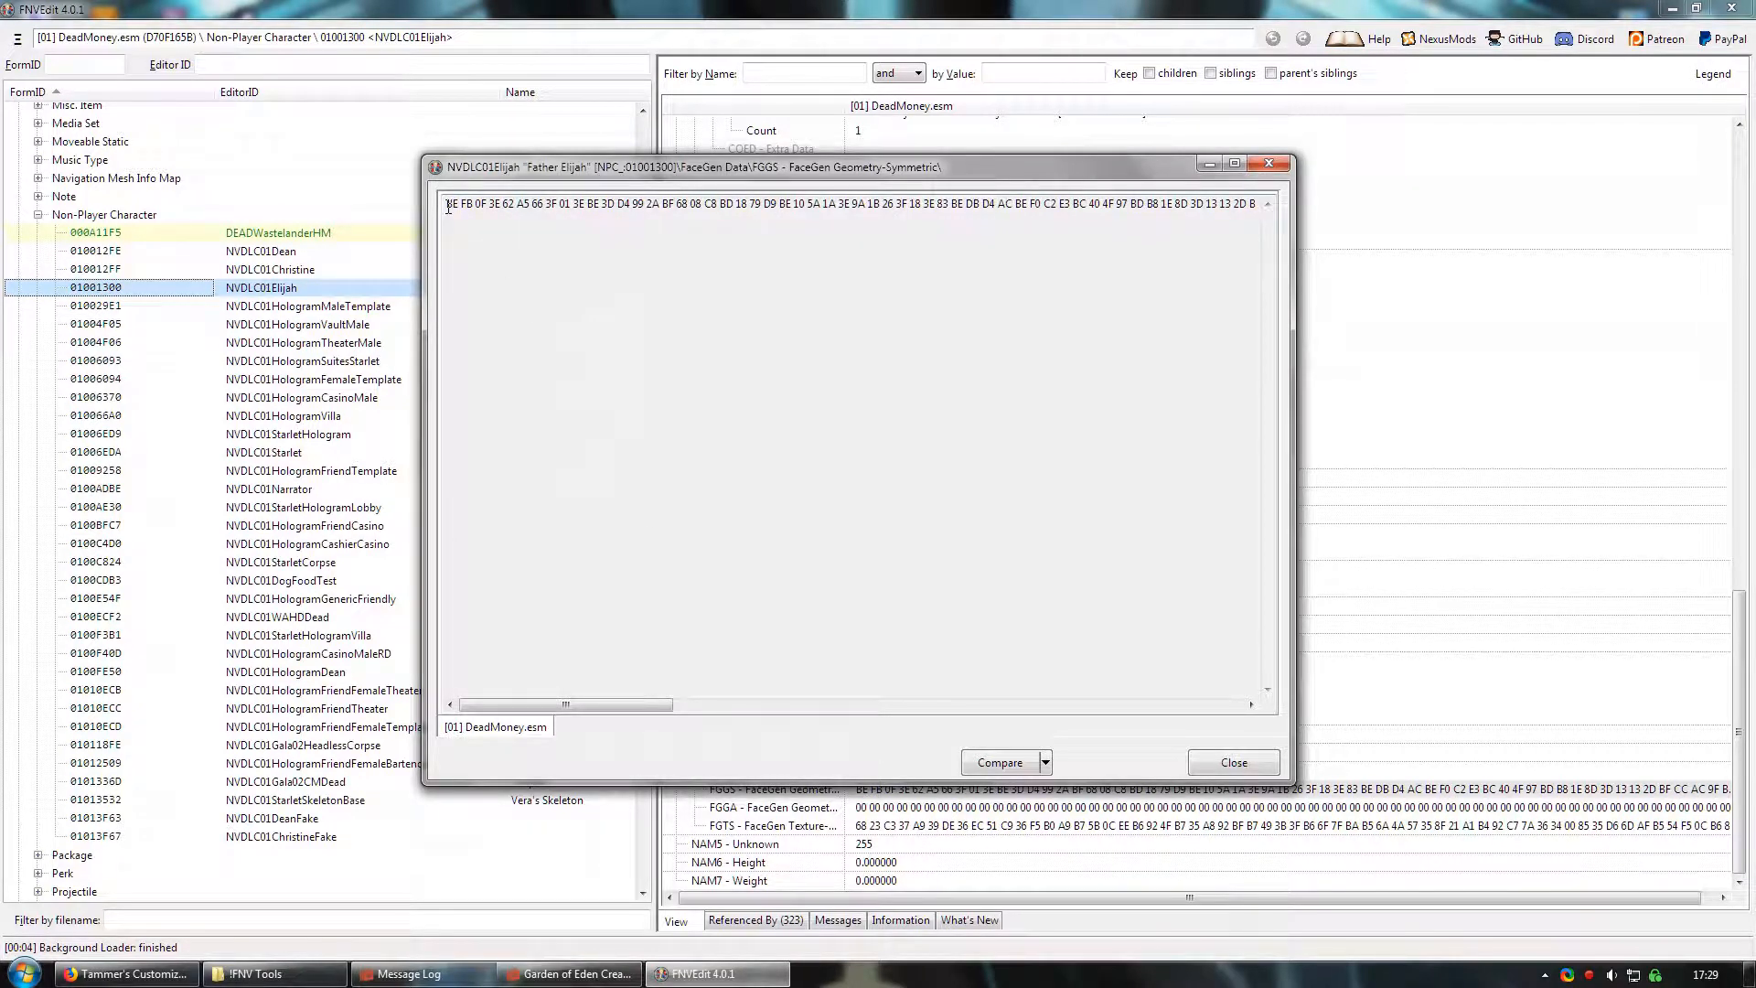
left_click_drag(448, 204, 1378, 234)
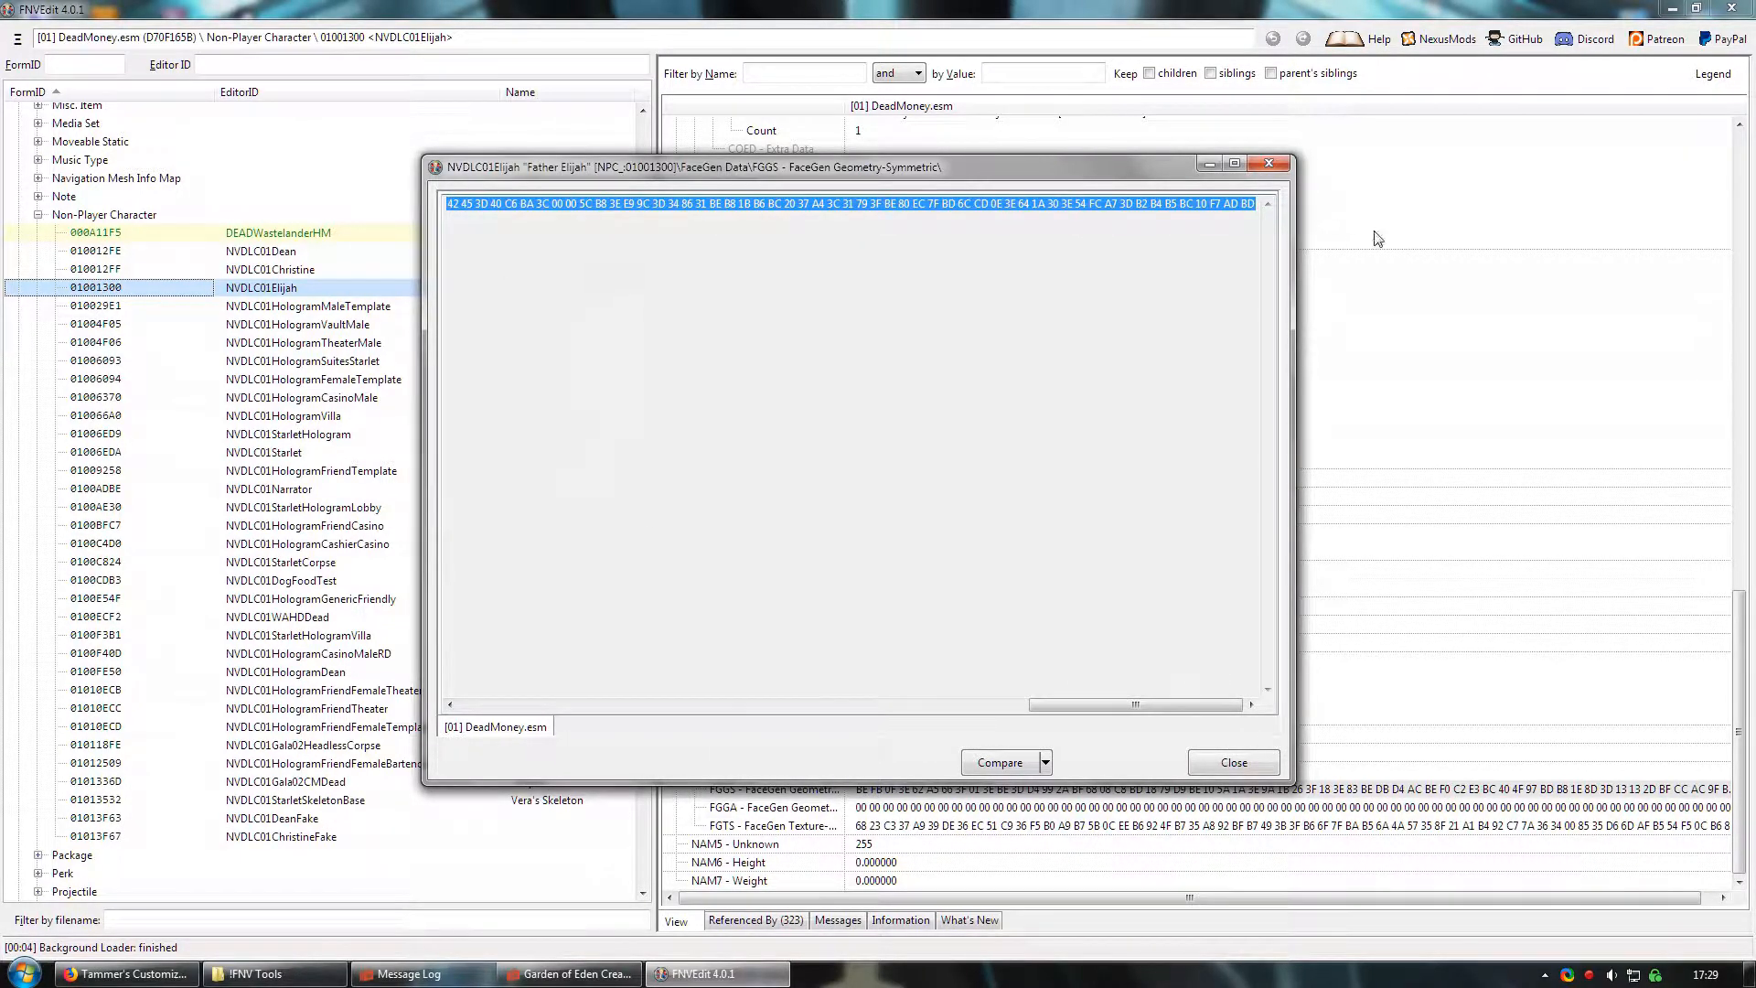
right_click(1031, 207)
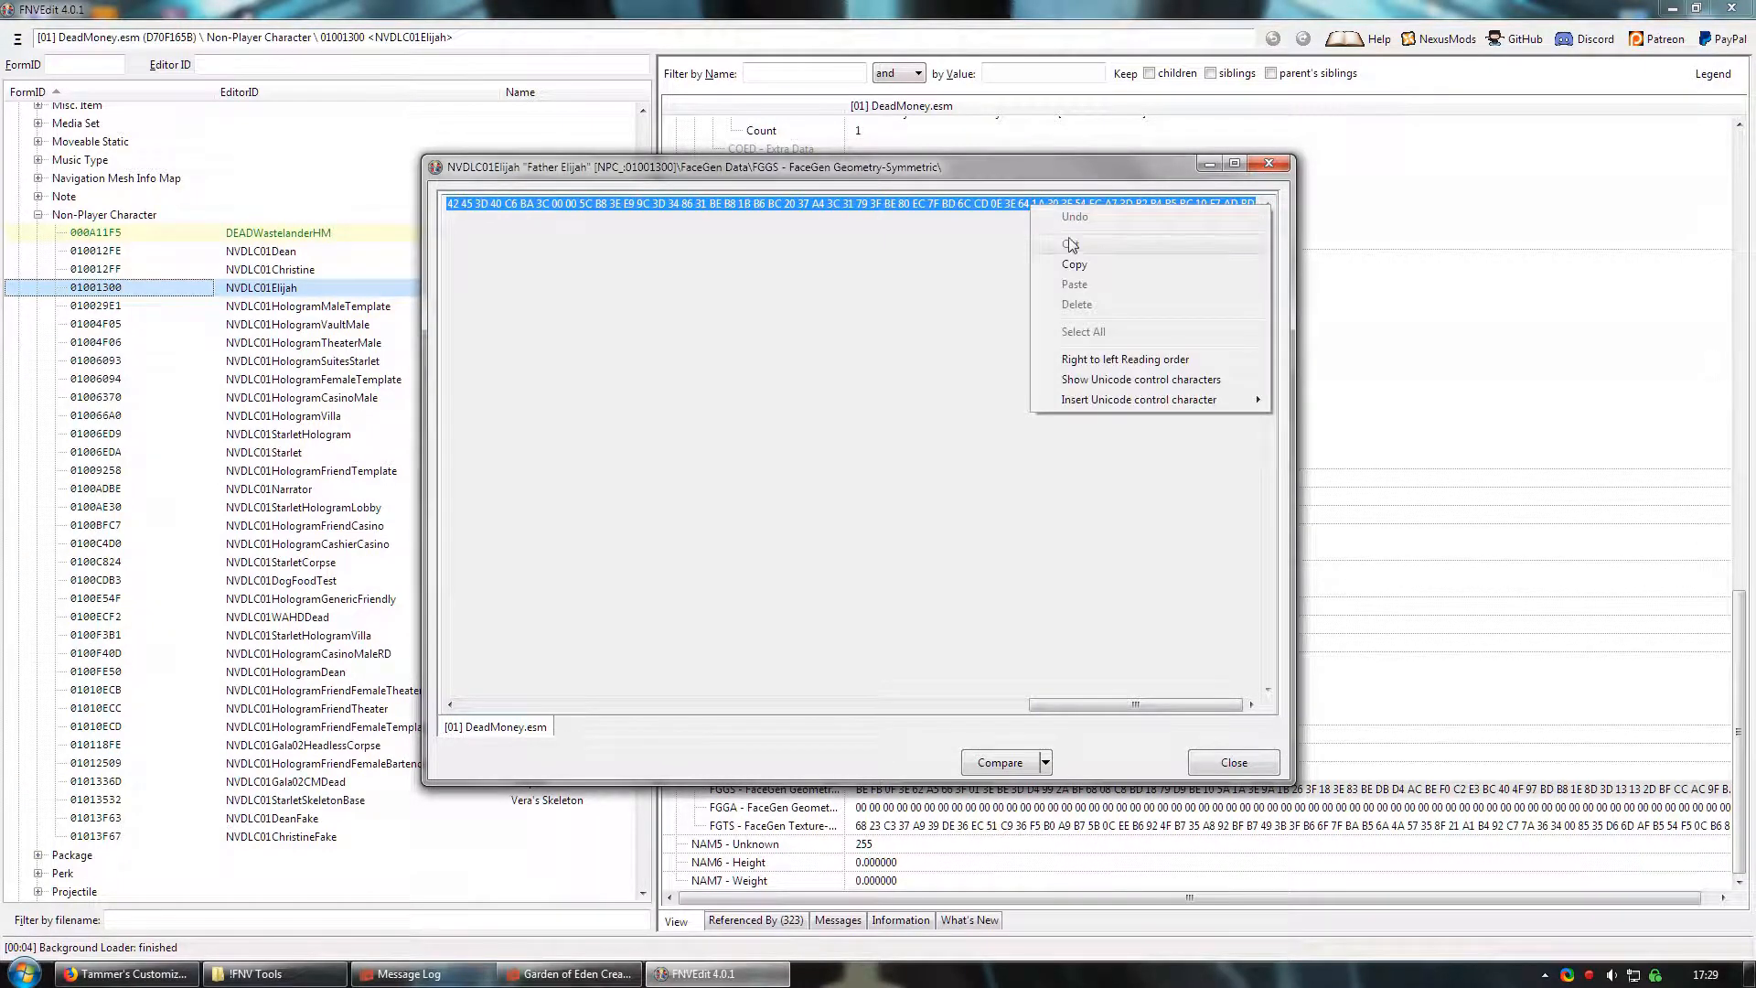
left_click(1087, 263)
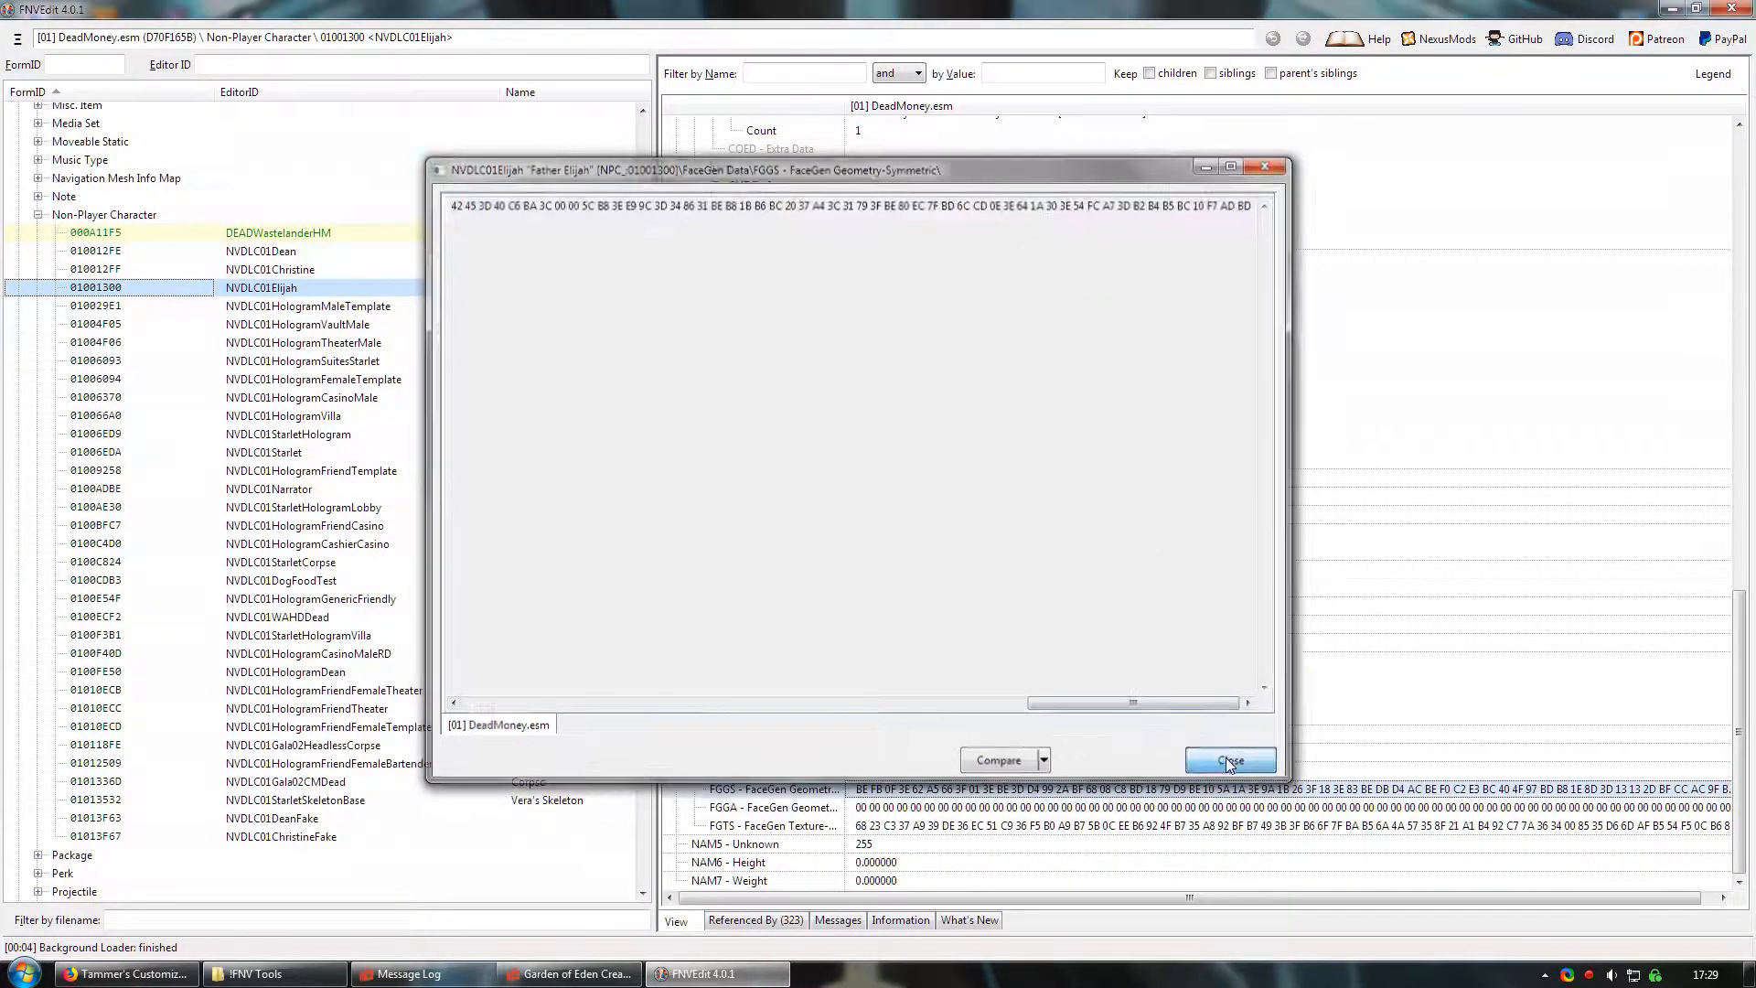
left_click(1230, 764)
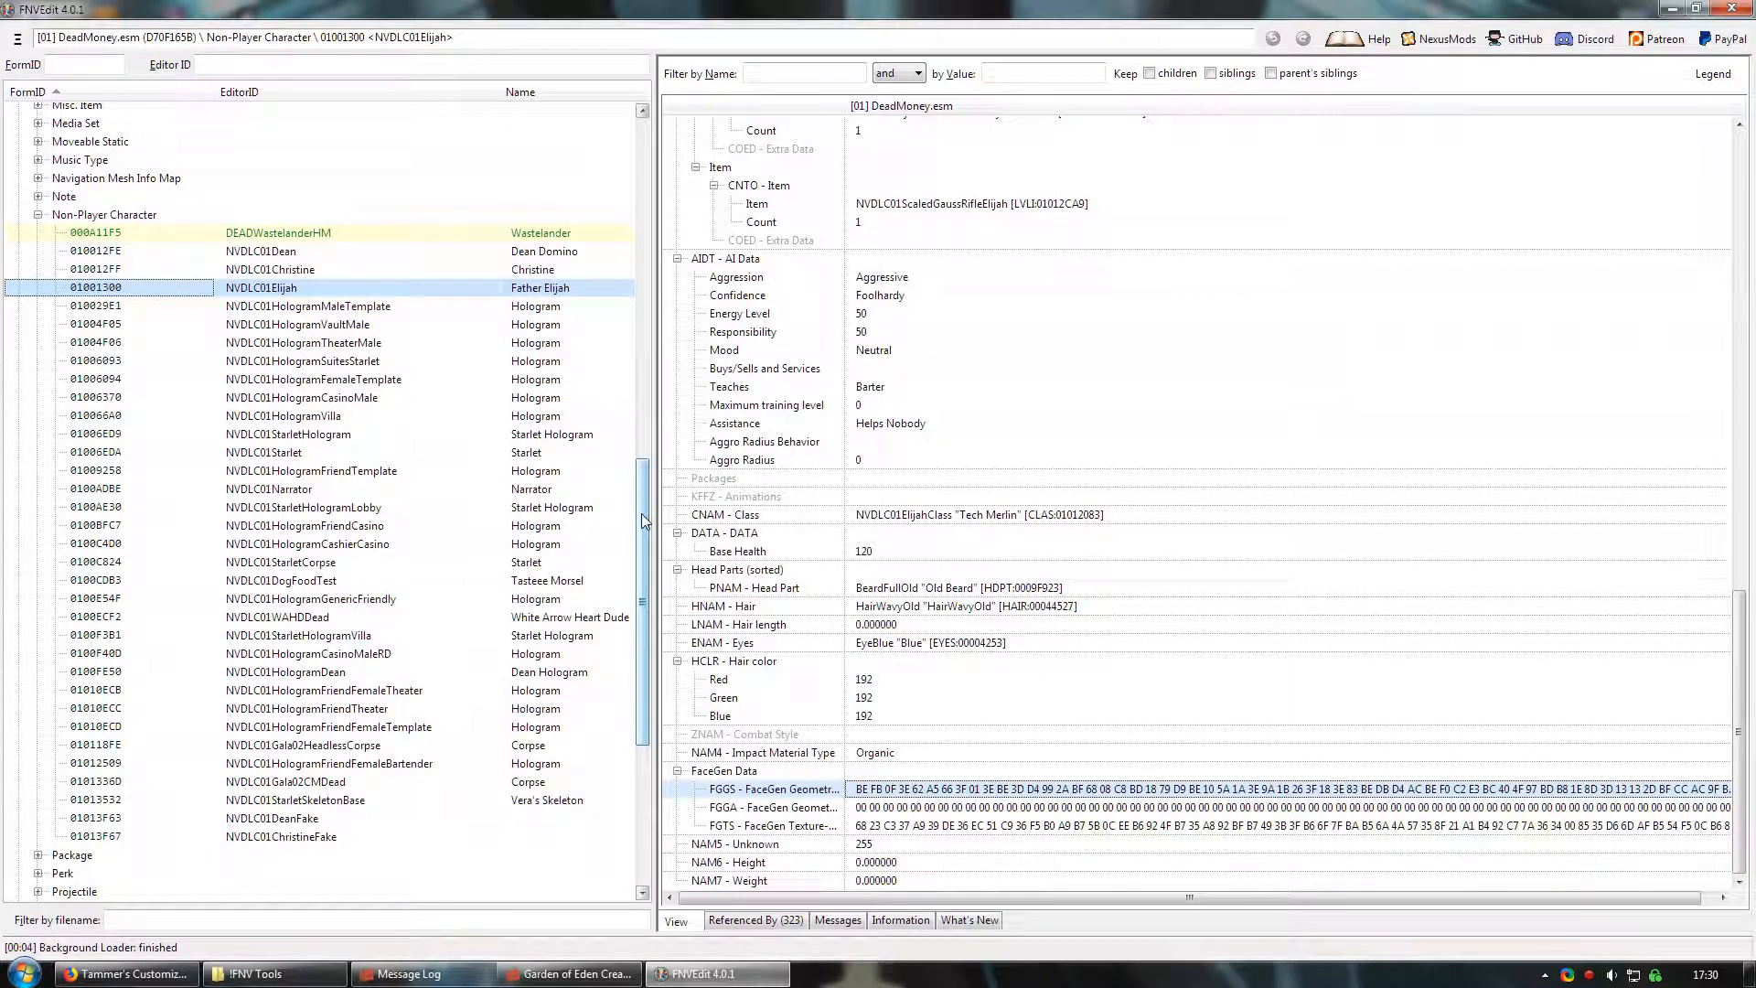
- Open the aaaNPCCustomizableCompanion record among the Non-Player Character records of FNV Customizable Companion Framework.esp and go to its FaceGen Data
left_click_drag(643, 519, 643, 677)
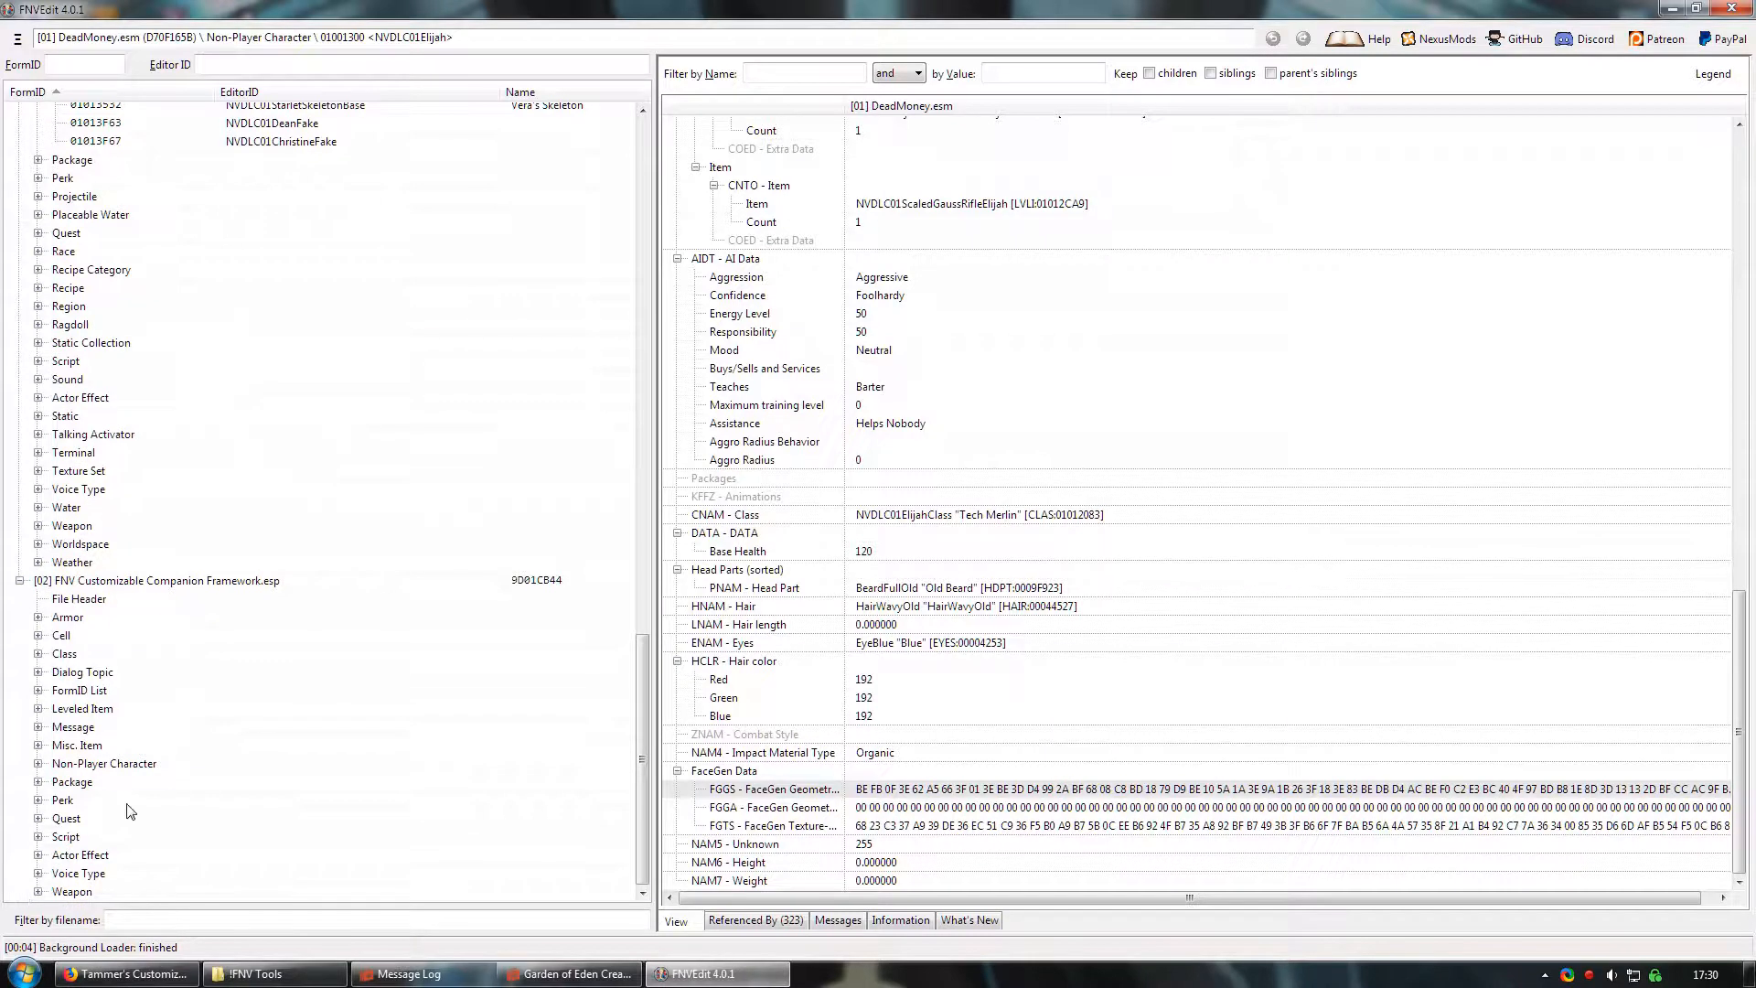
left_click(38, 764)
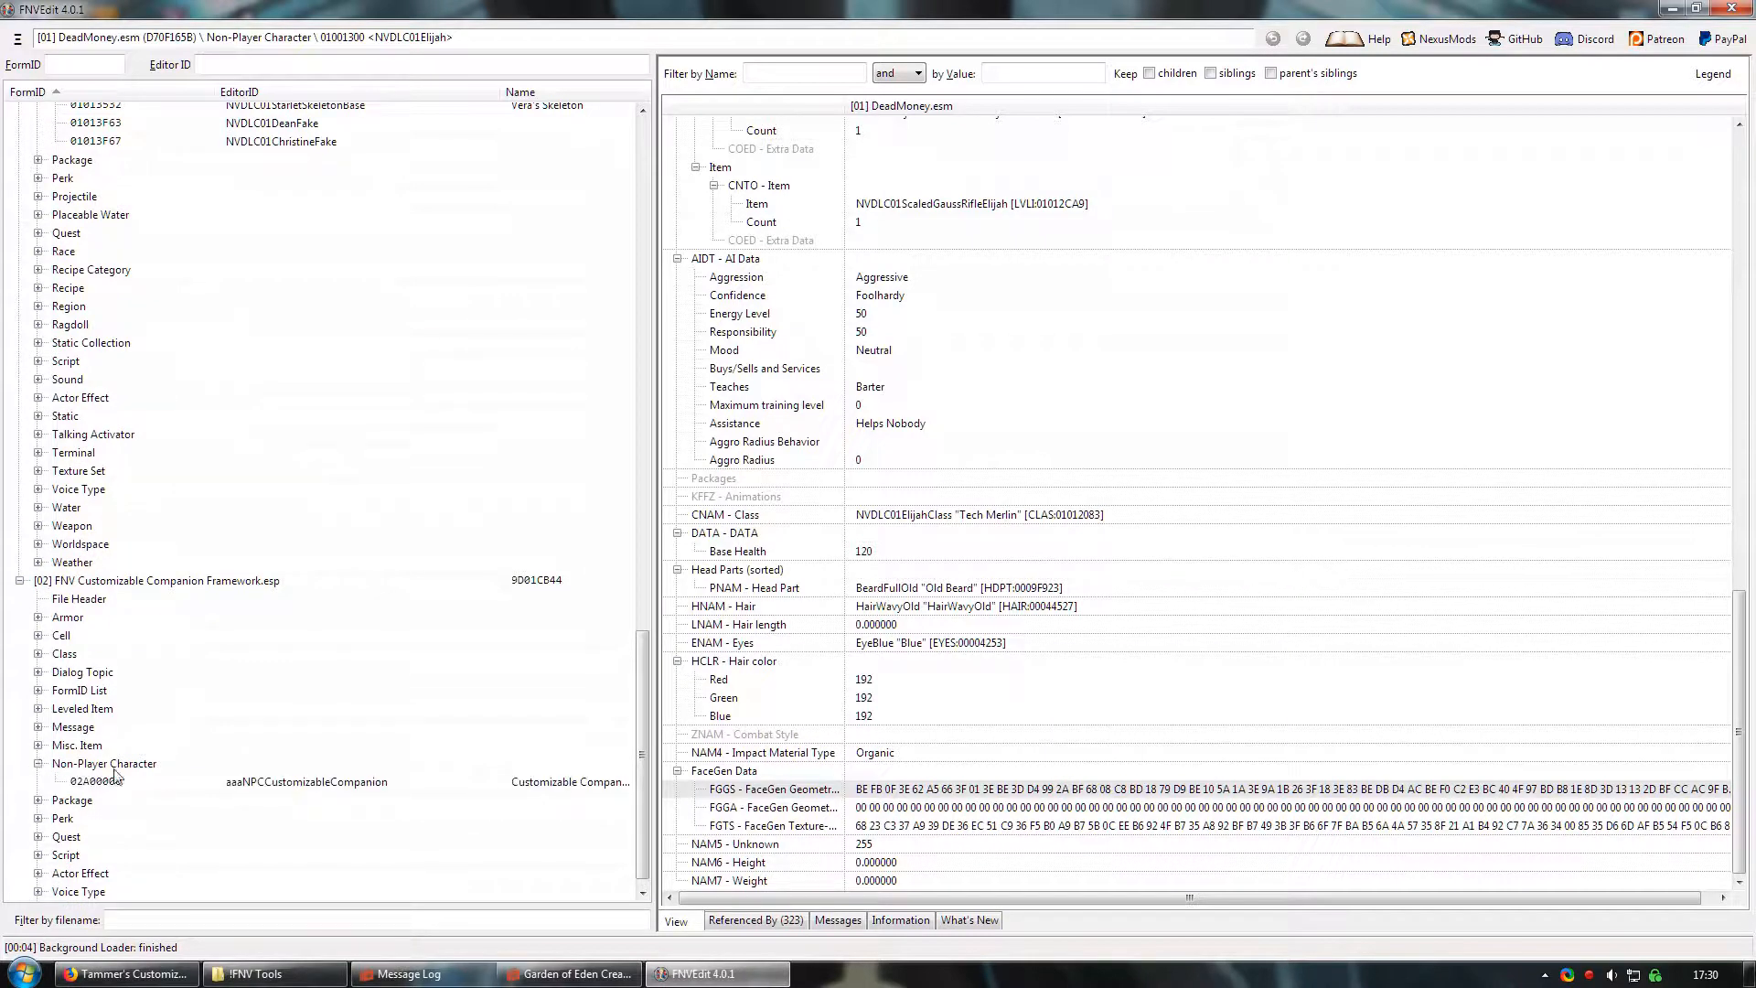
left_click(291, 782)
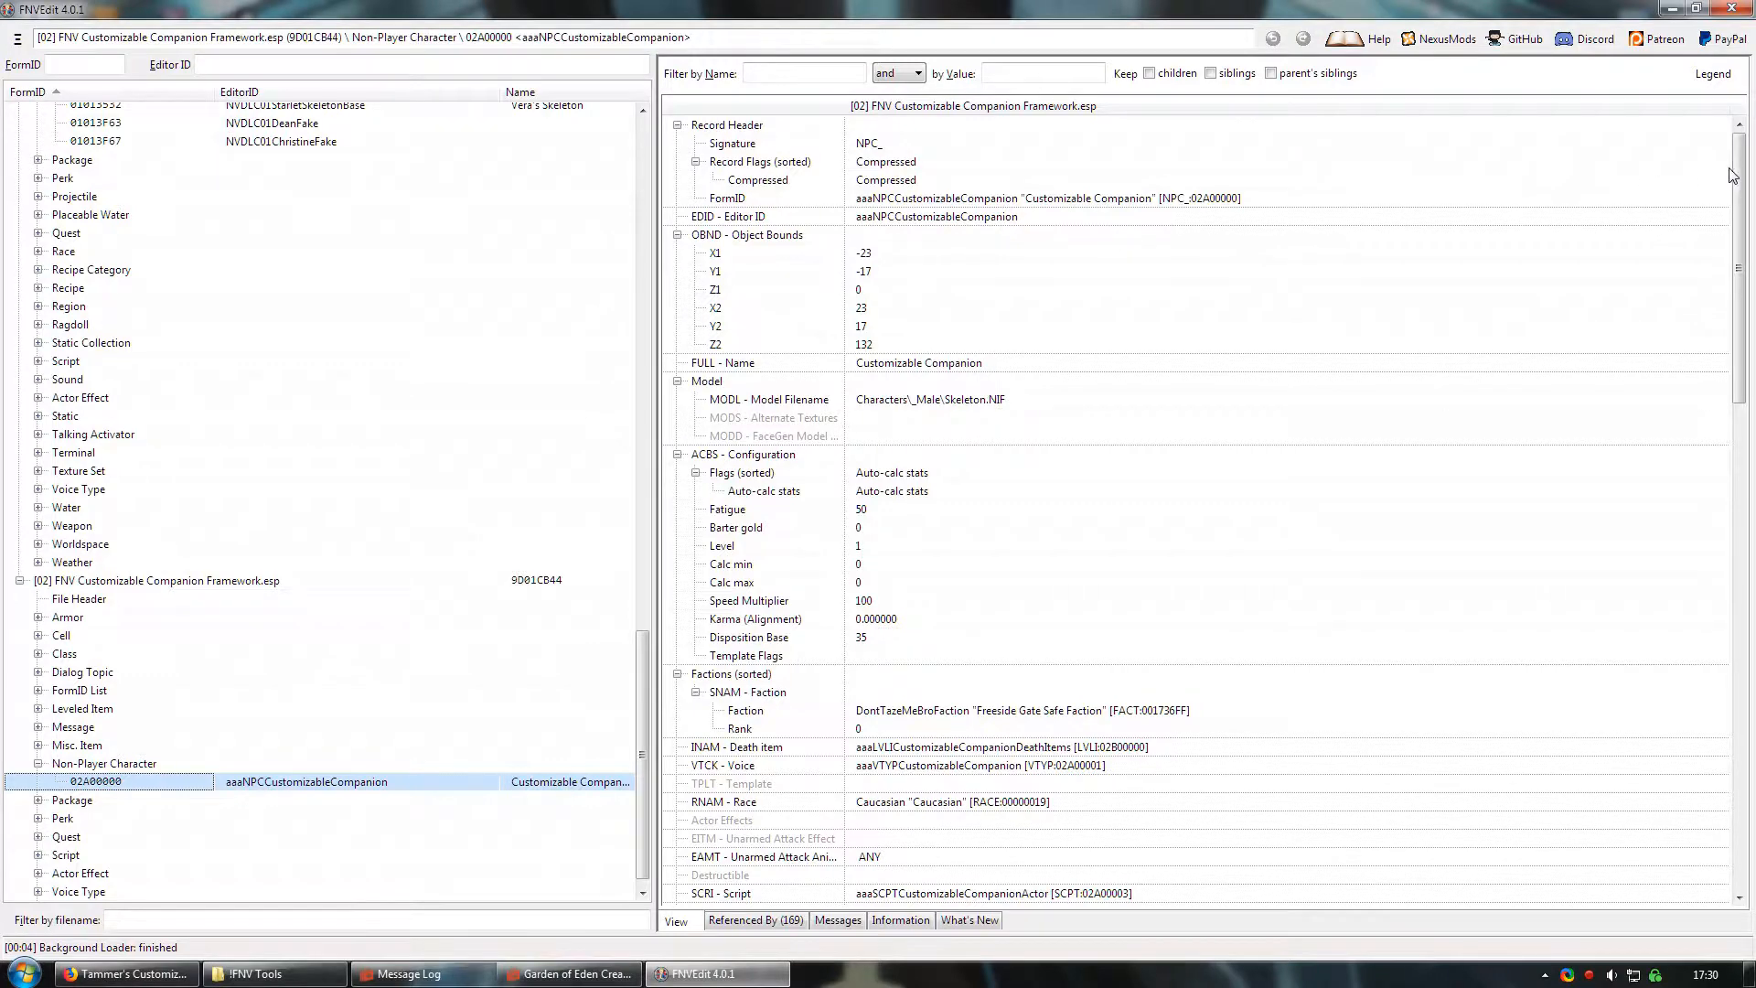
left_click_drag(1736, 174, 1725, 685)
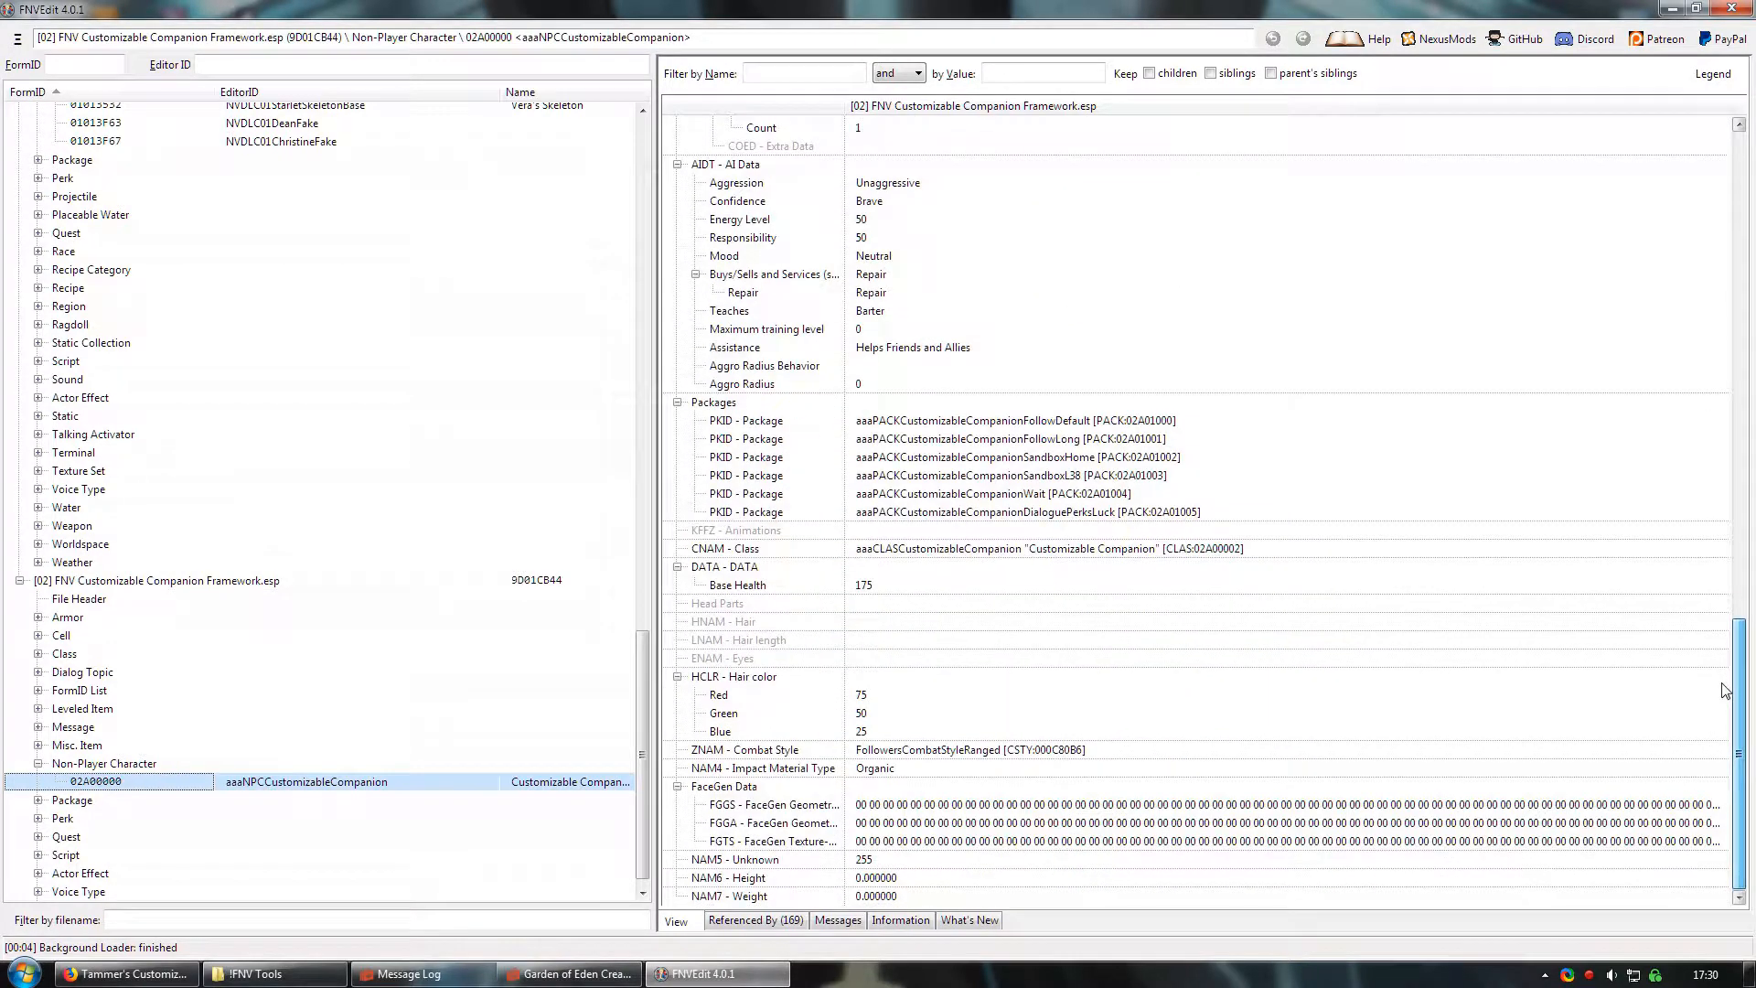
- Replace the companion record's FGGS FaceGen Geometry-Symmetric value with the data copied from NVDLC01Elijah, accepting the module editing warning
right_click(928, 807)
left_click(960, 814)
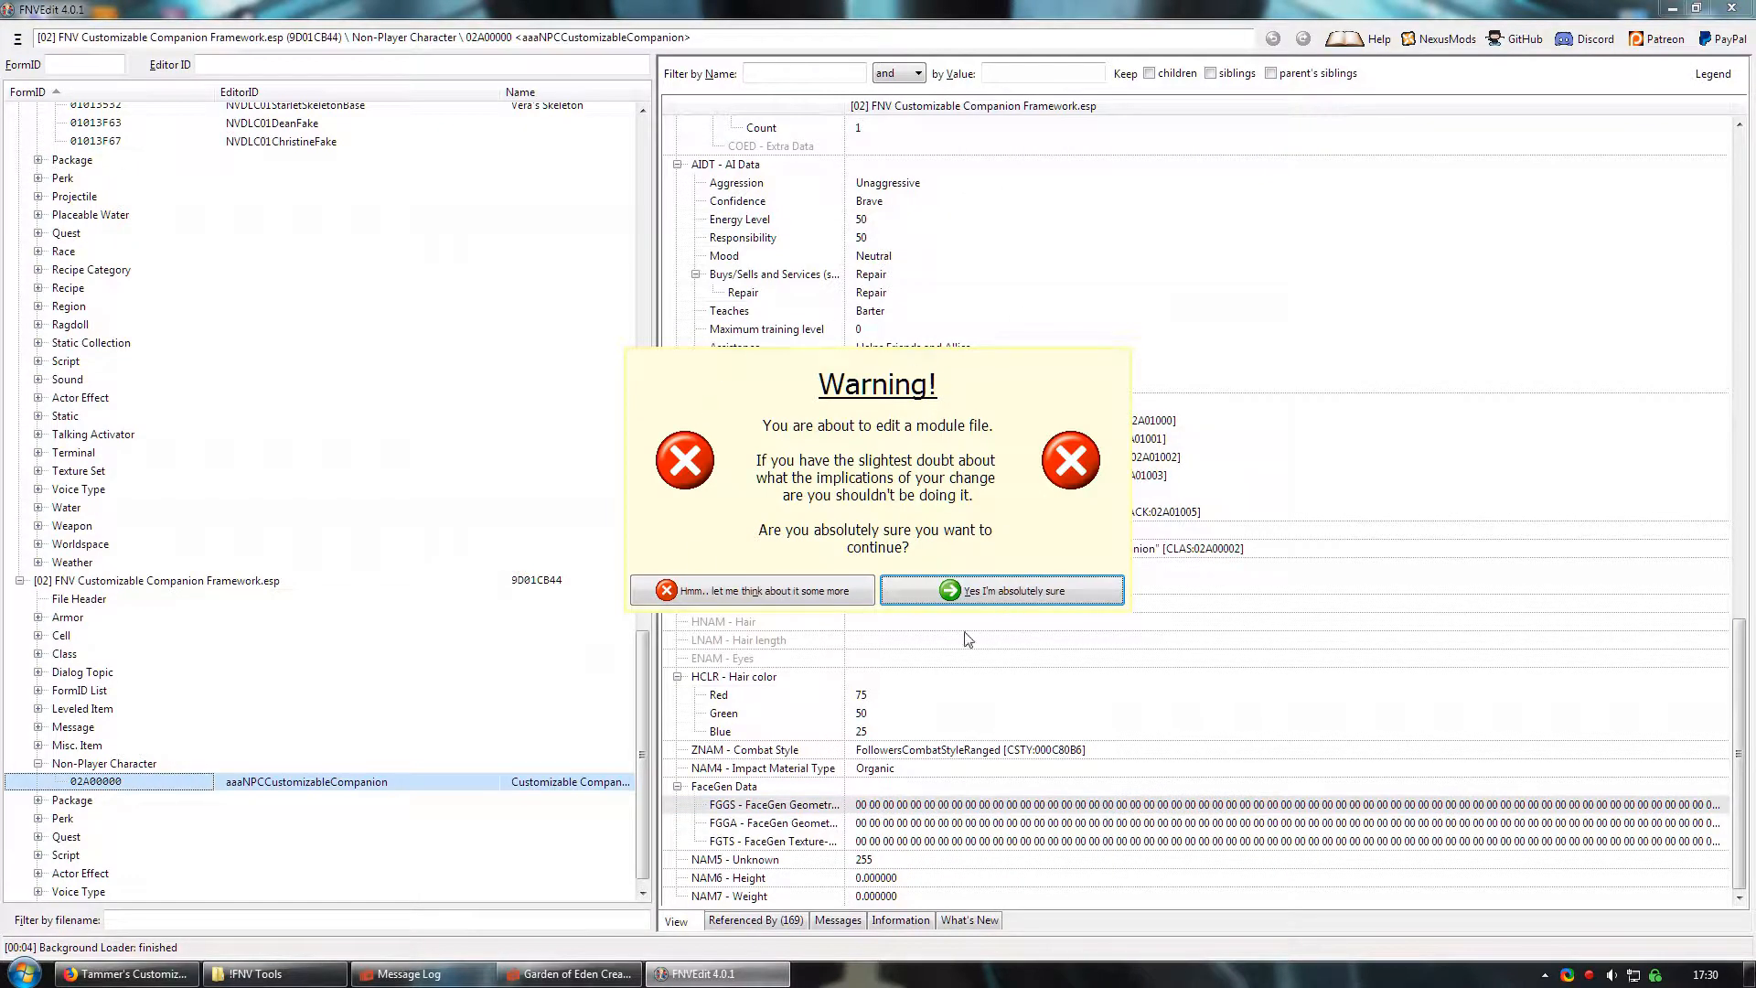
left_click(1040, 594)
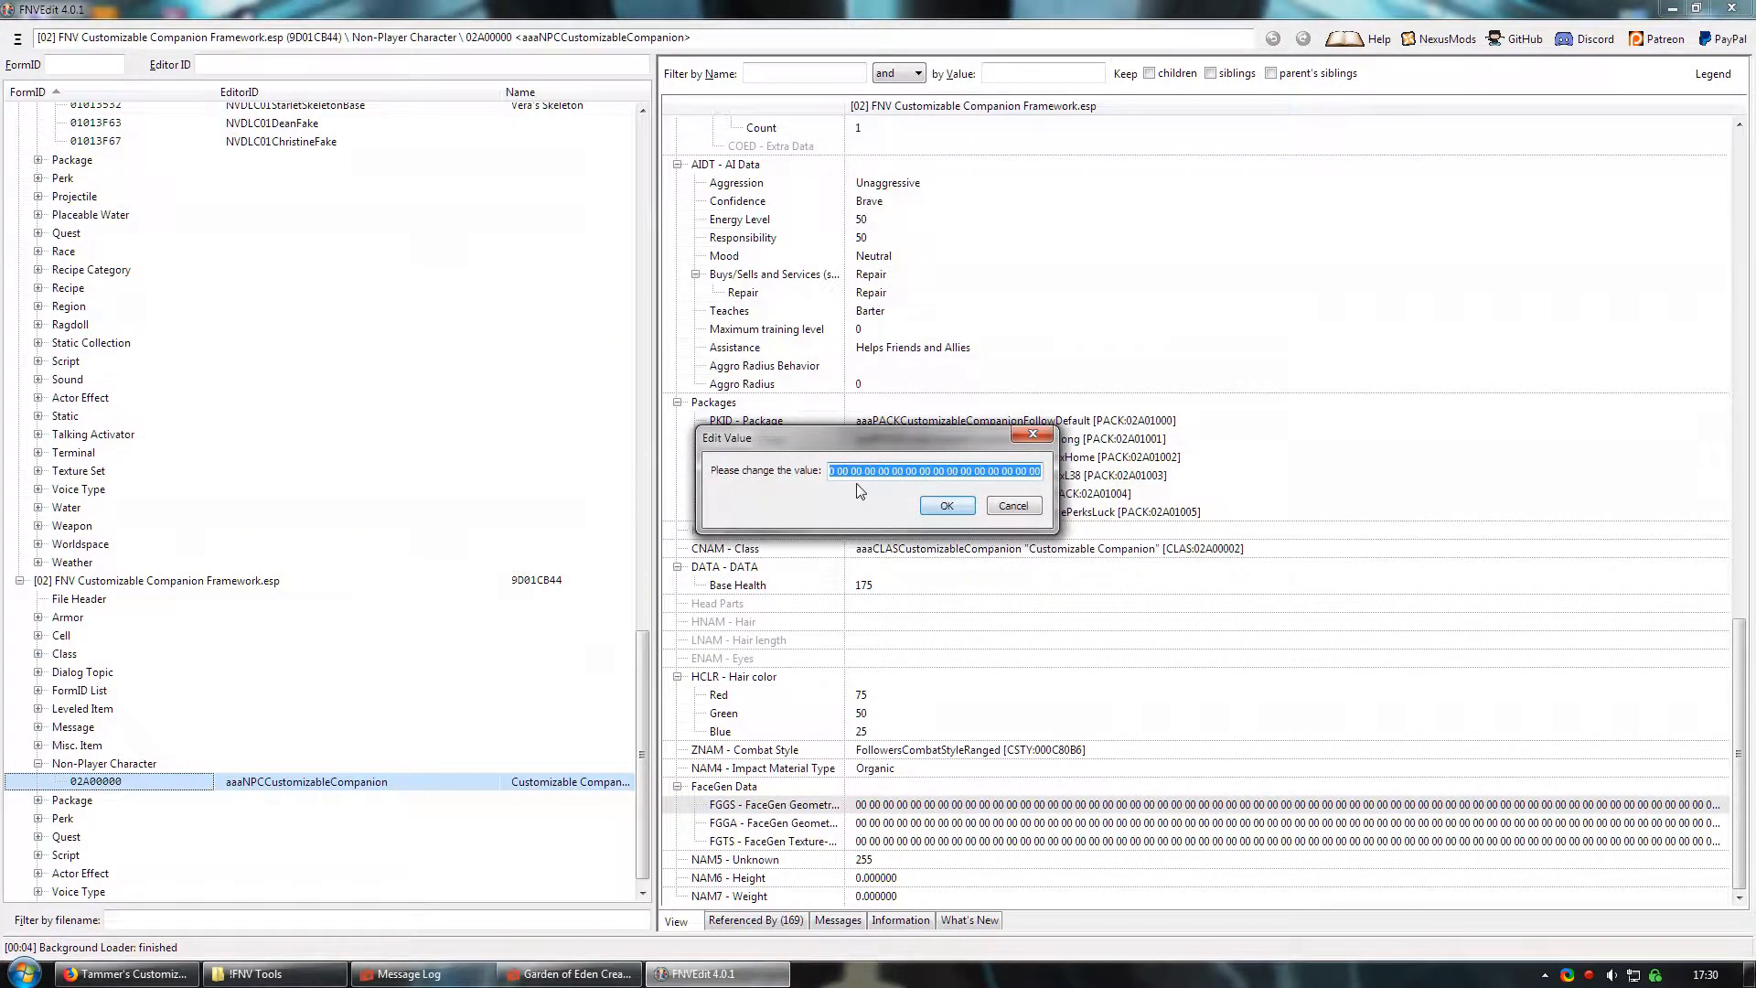
right_click(850, 474)
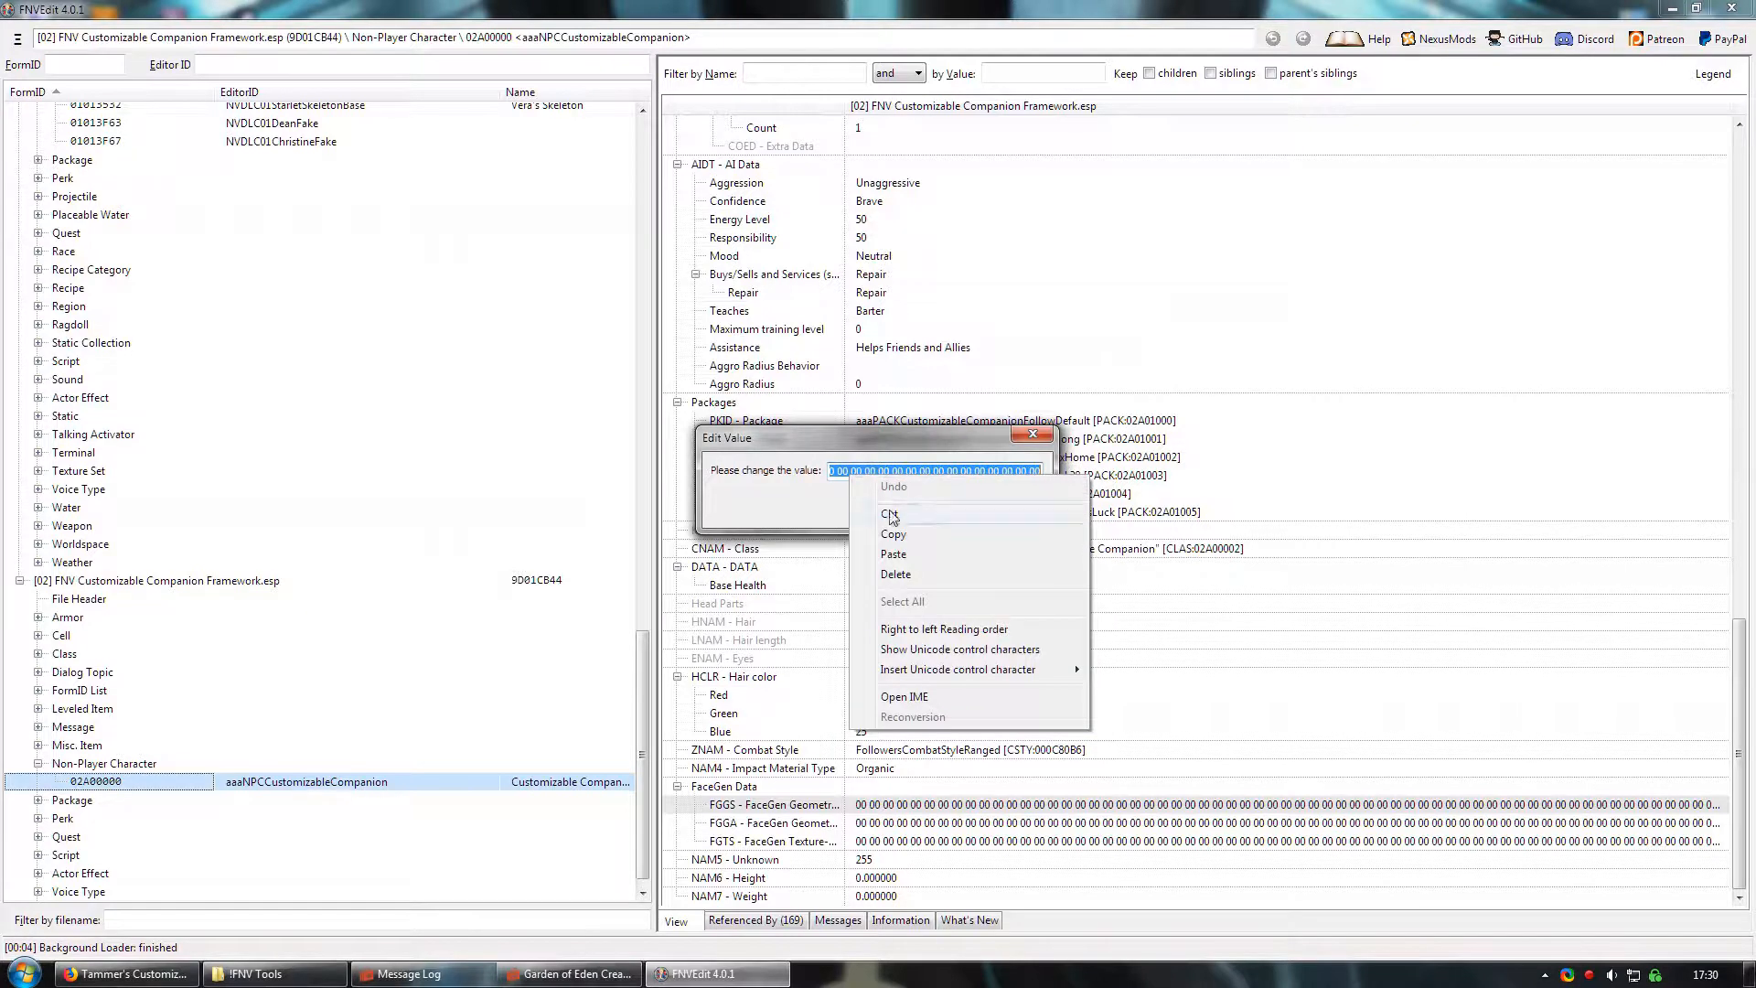
left_click(895, 555)
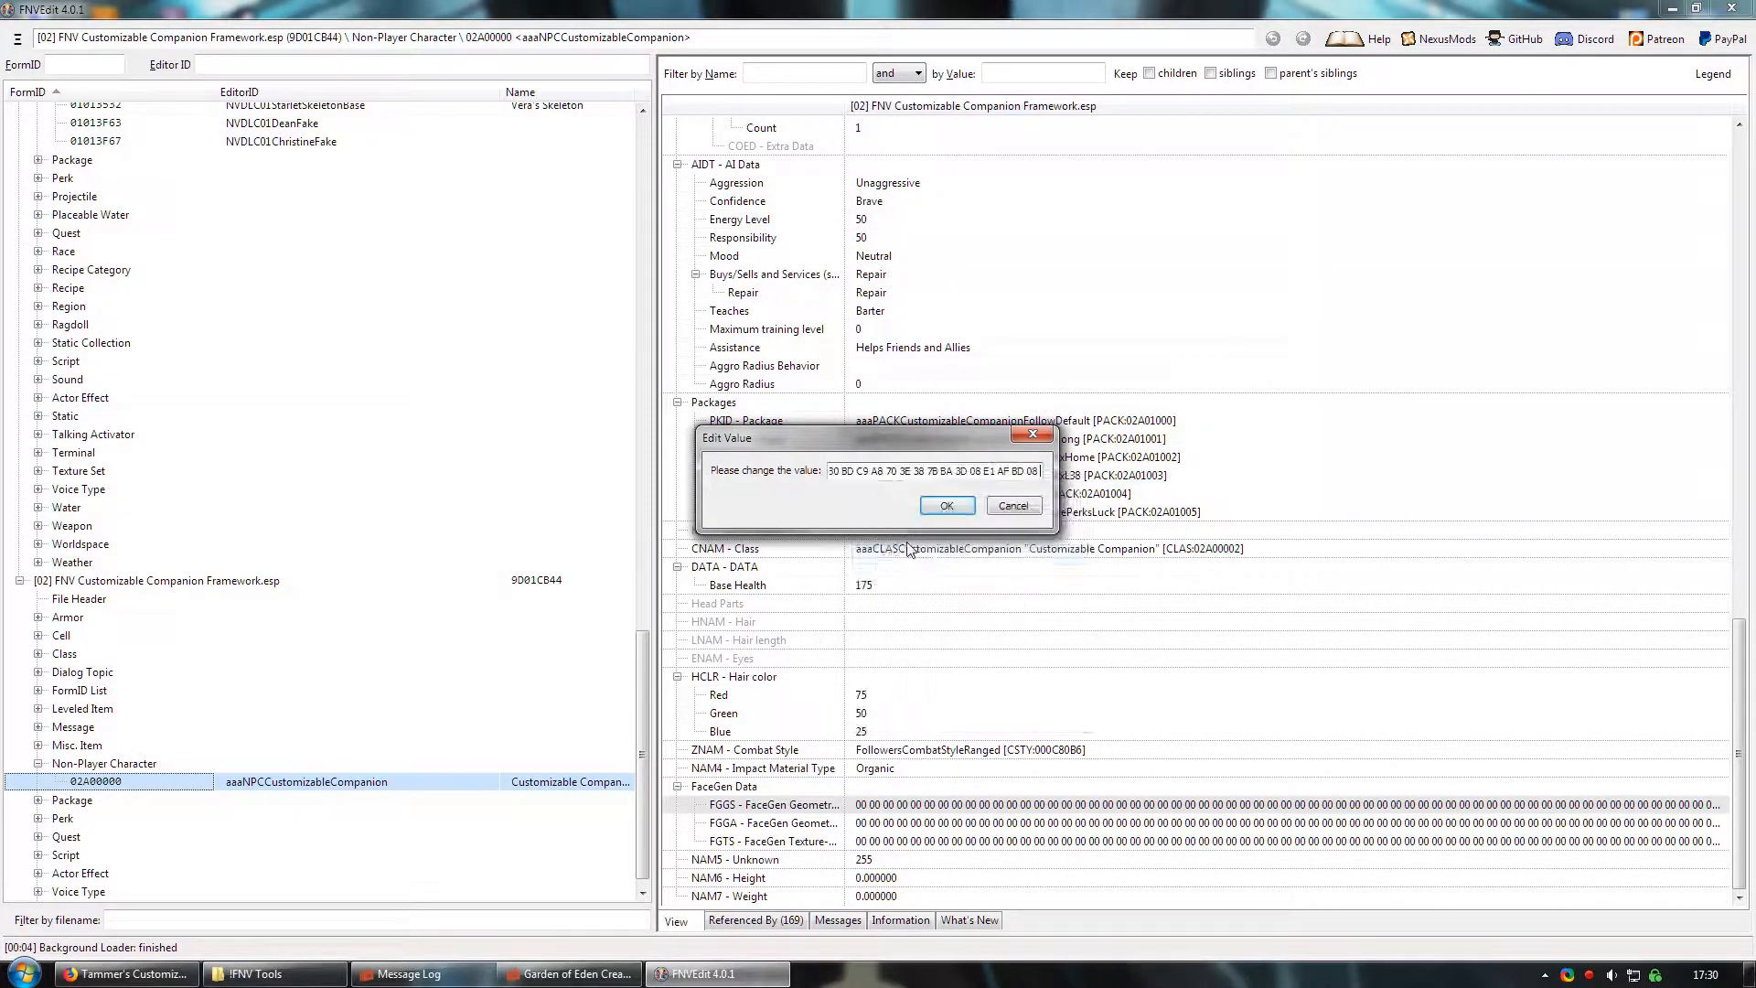
left_click(941, 509)
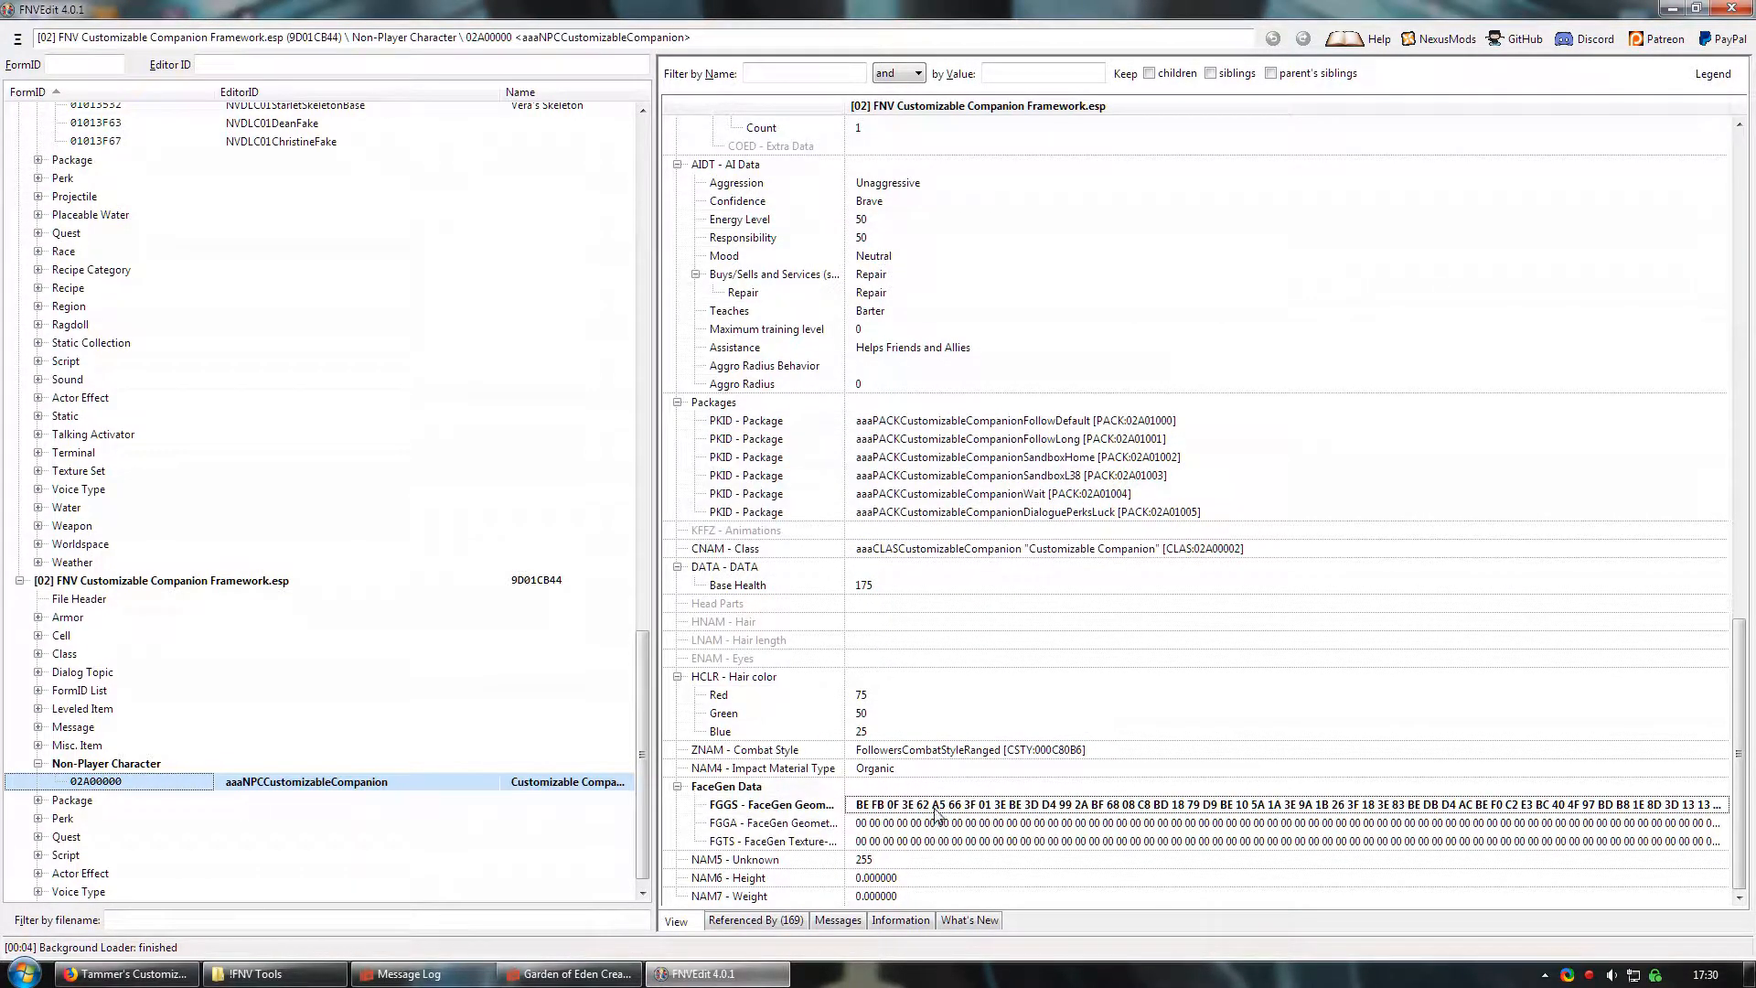
- Return to the NVDLC01Elijah record in DeadMoney.esm and copy its full FGGA FaceGen Geometry-Asymmetric data
left_click_drag(641, 745, 635, 476)
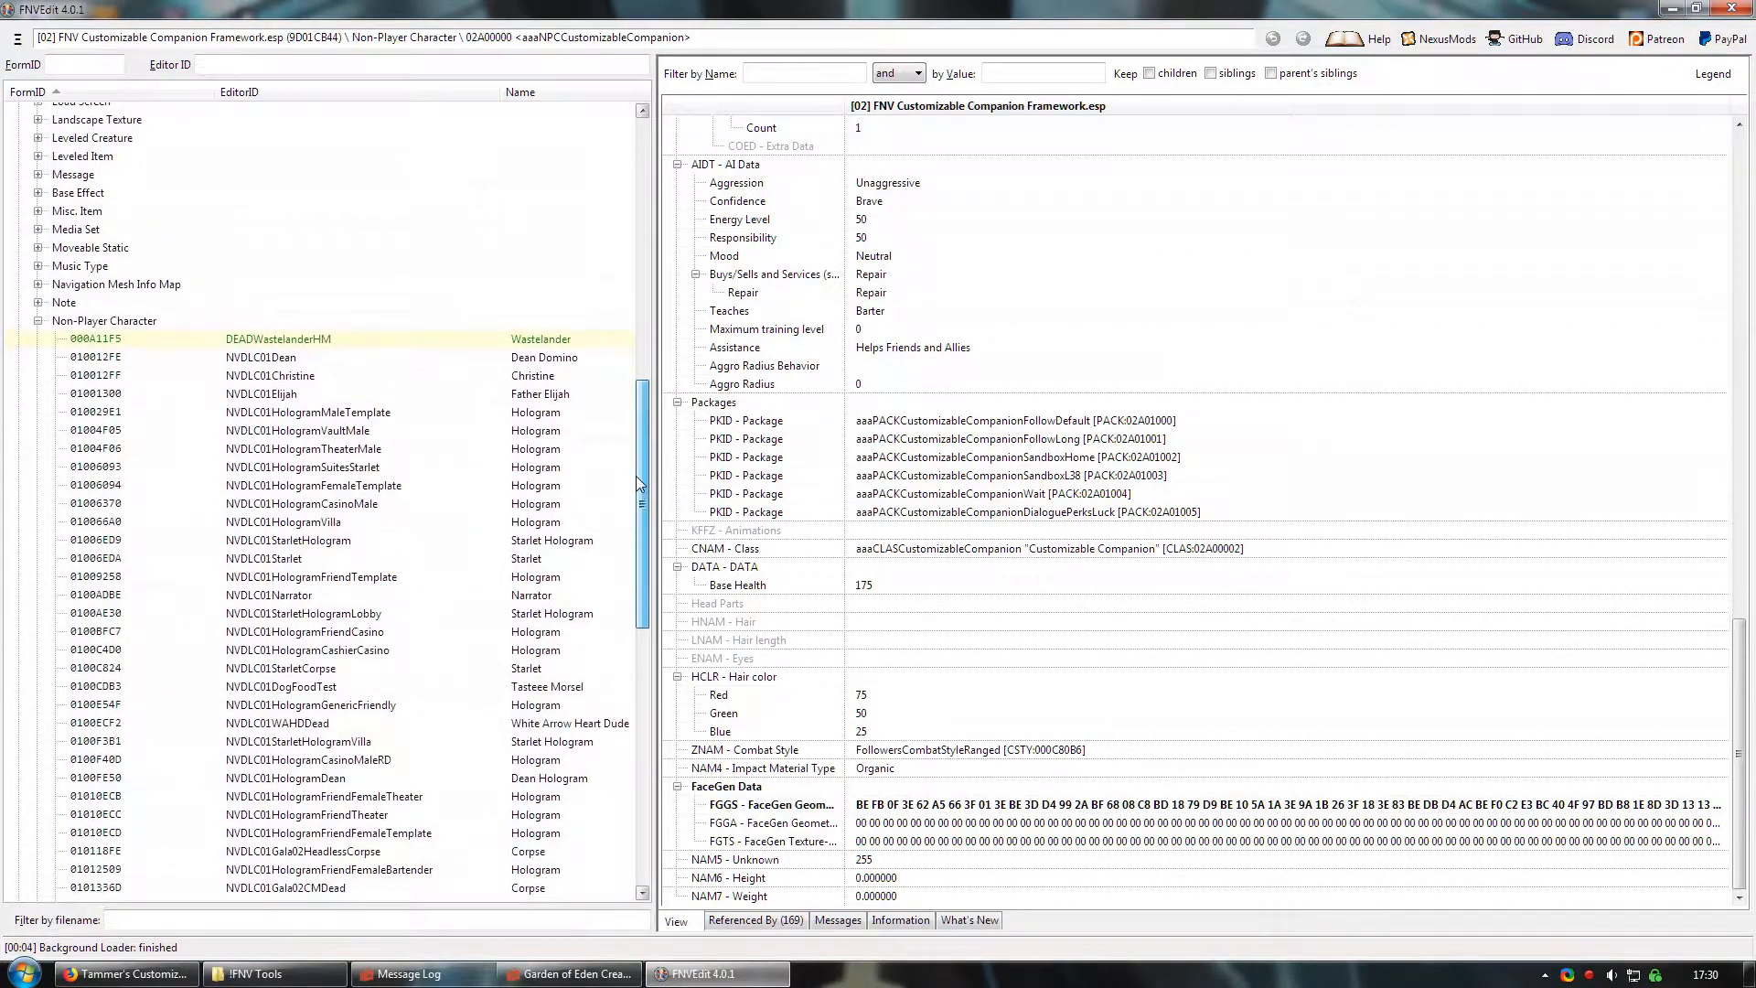
left_click(538, 395)
left_click_drag(1738, 240, 1739, 721)
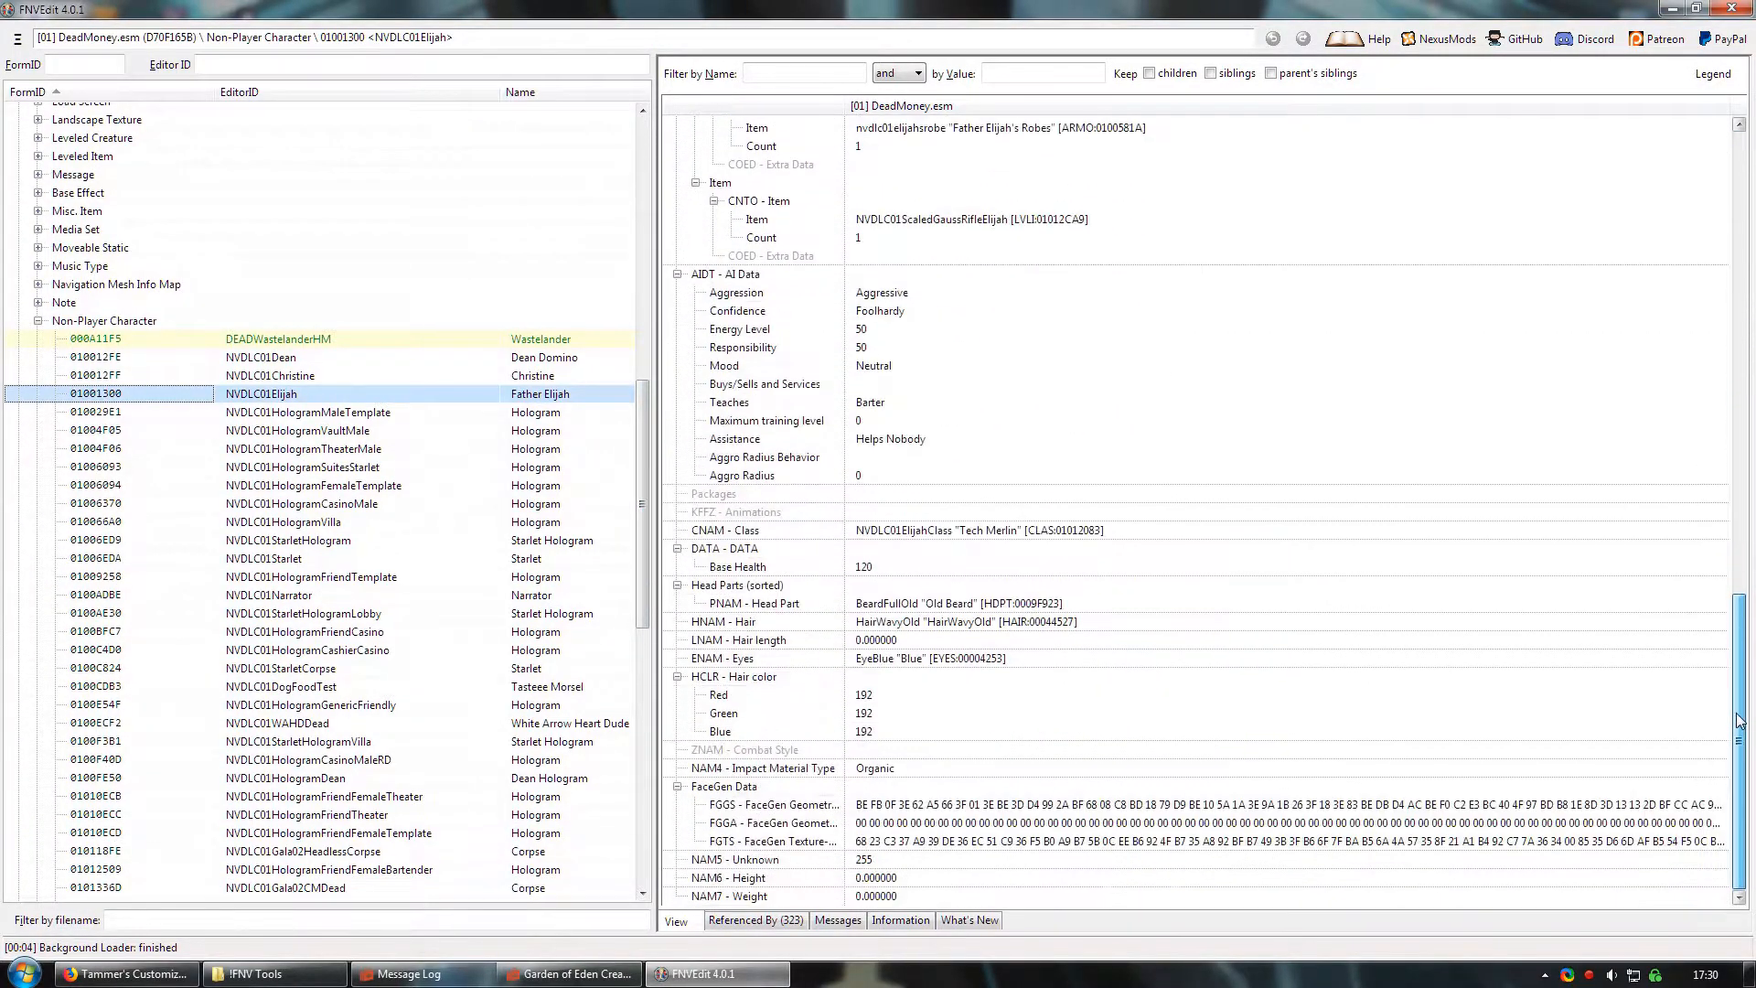
double_click(924, 832)
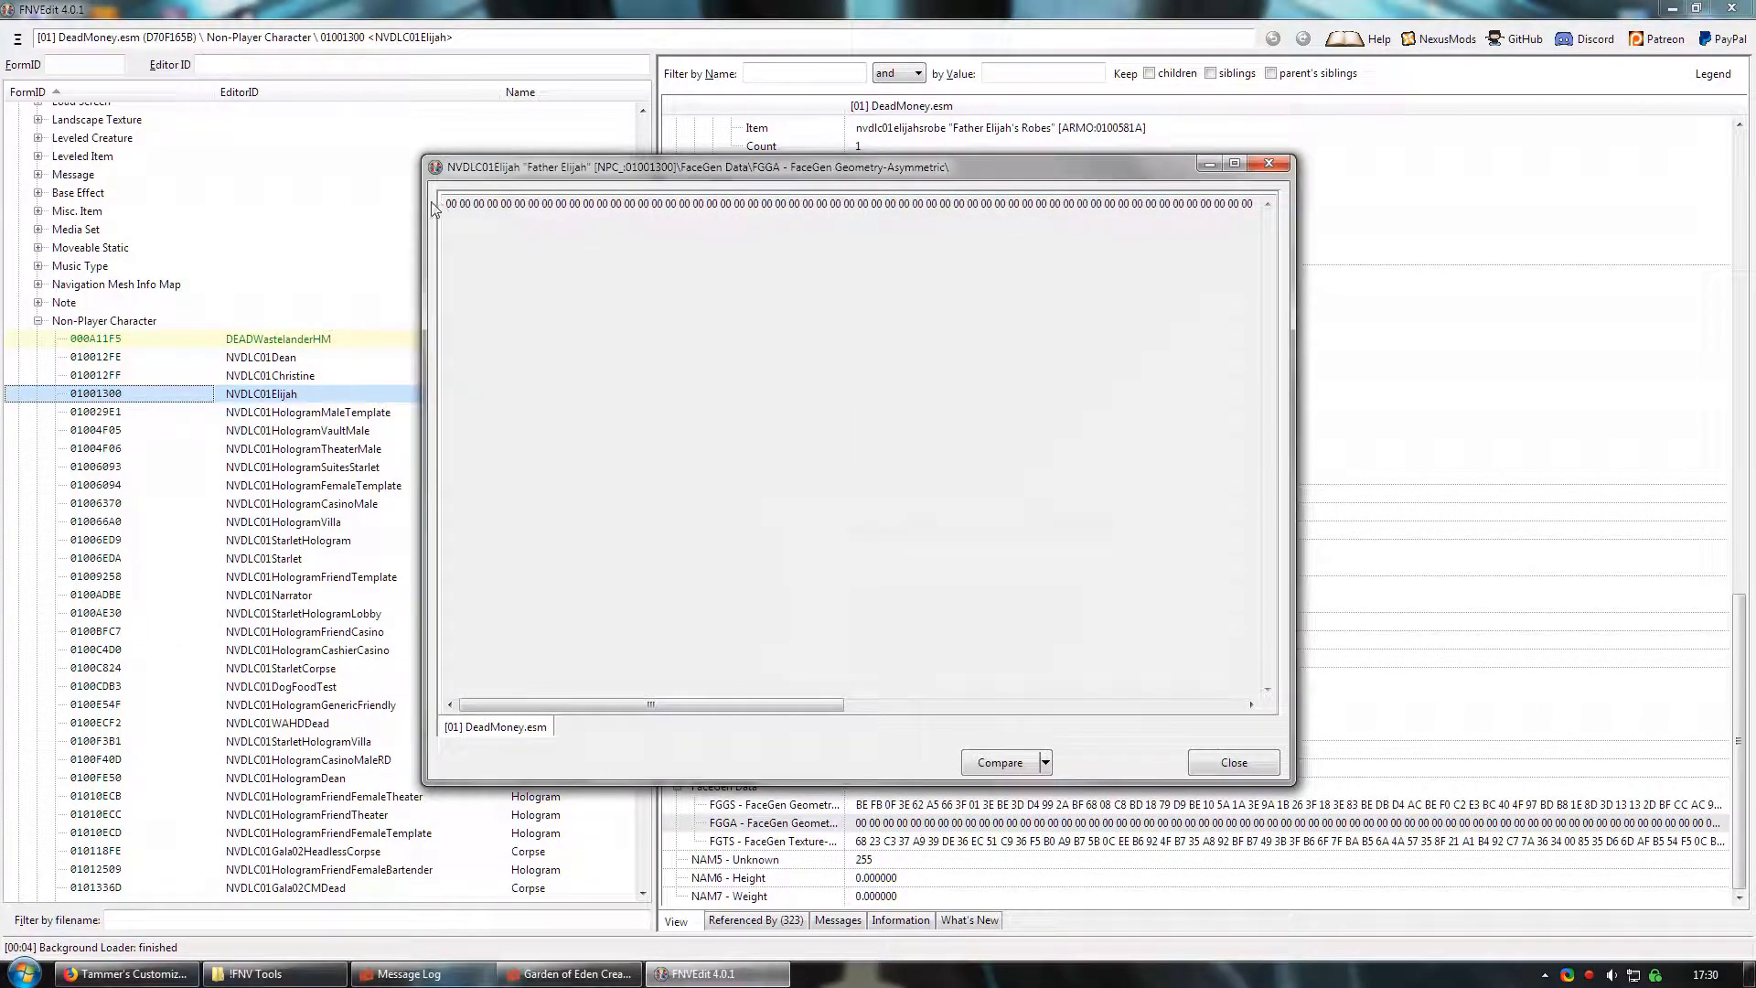
left_click_drag(448, 202, 1426, 209)
right_click(1181, 207)
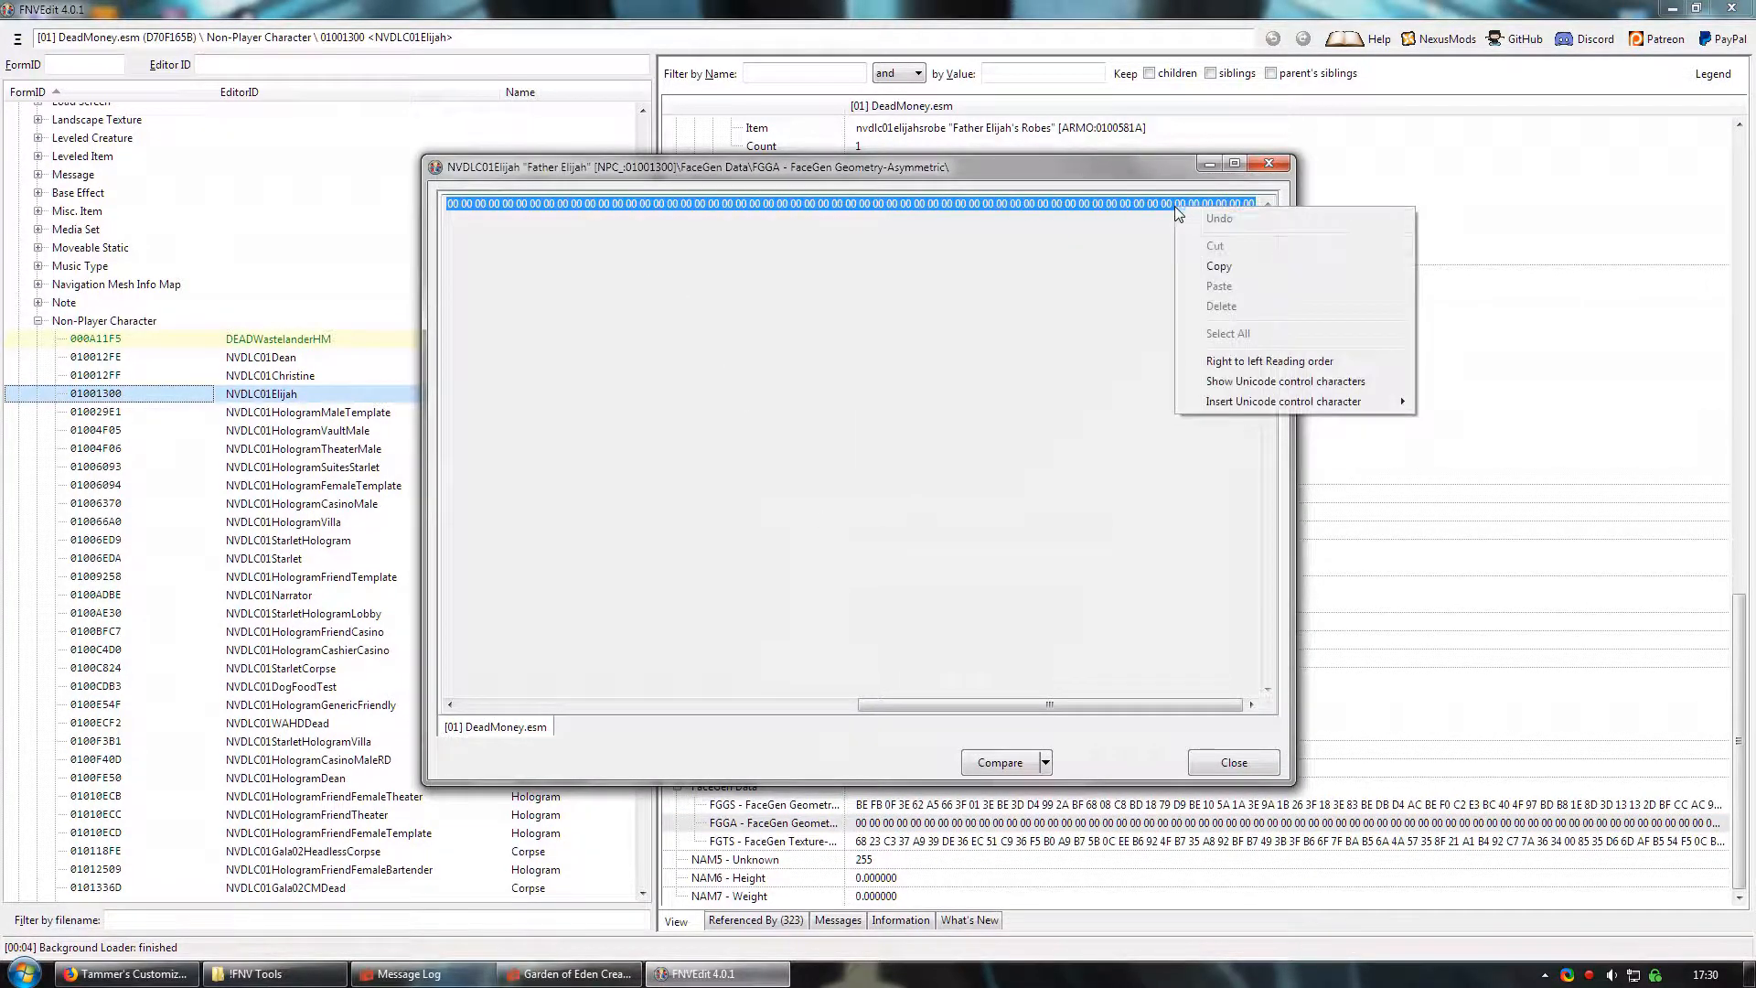
left_click(1212, 265)
left_click(1234, 763)
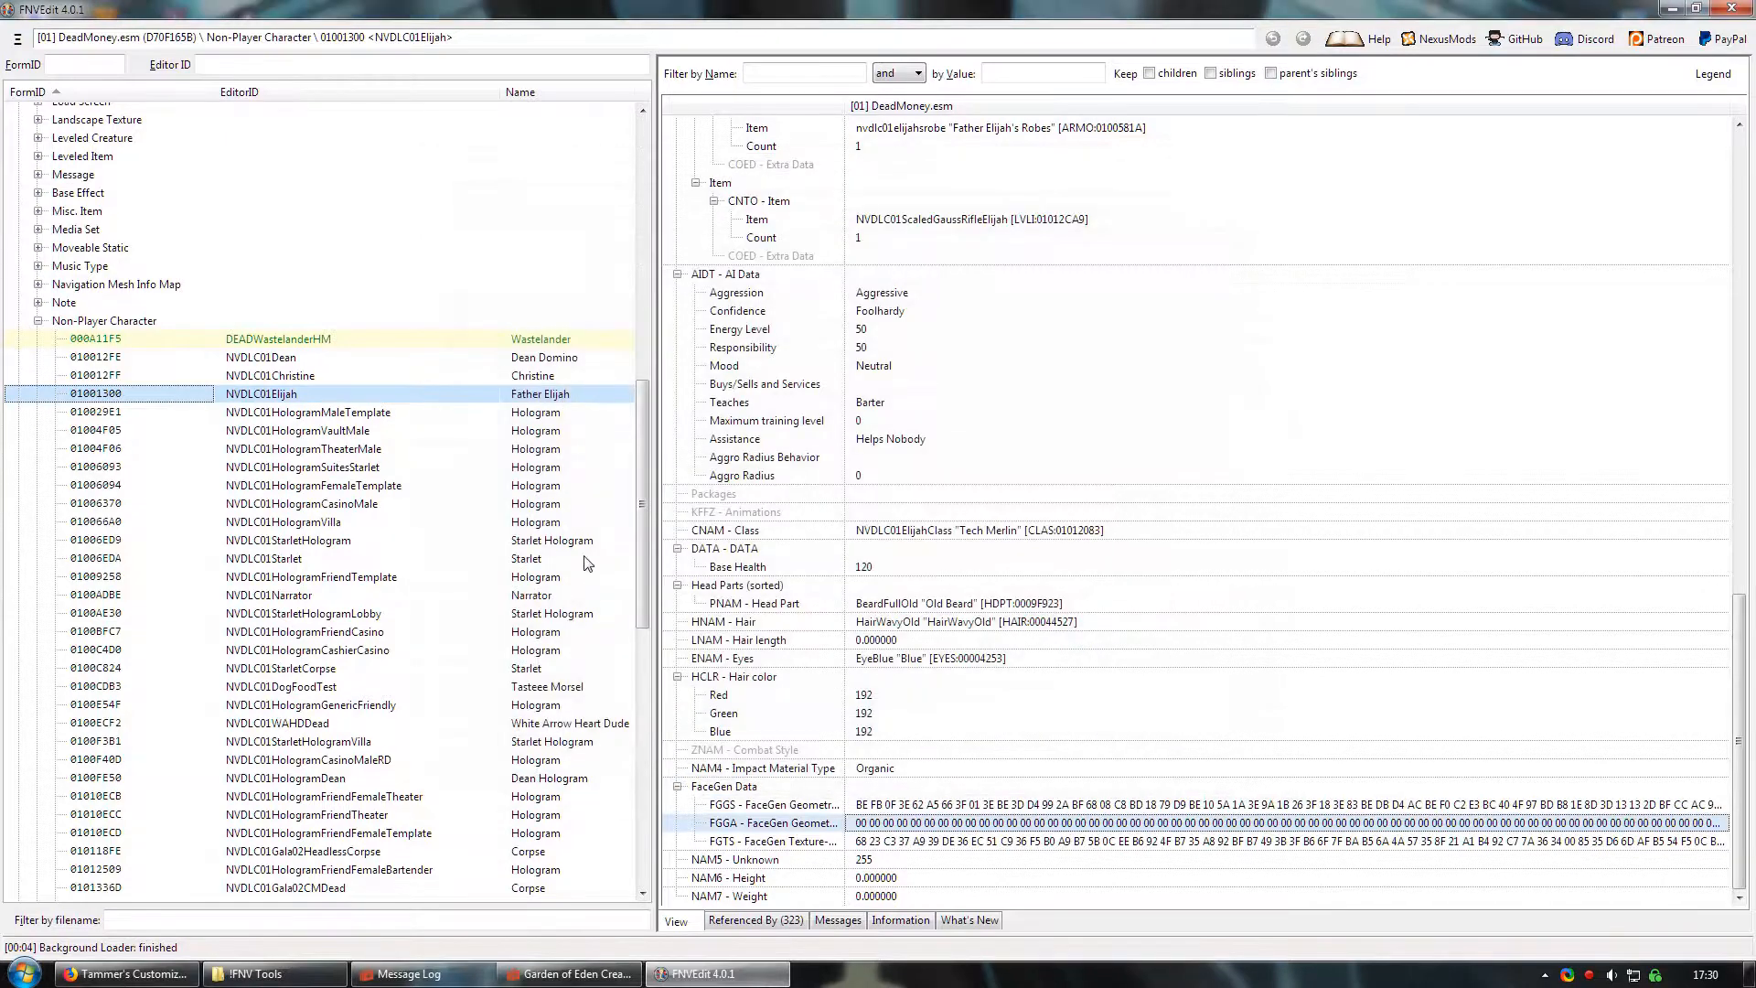
- Replace the FGGA FaceGen Geometry-Asymmetric value of the aaaNPCCustomizableCompanion record with the copied data
left_click_drag(642, 514, 642, 759)
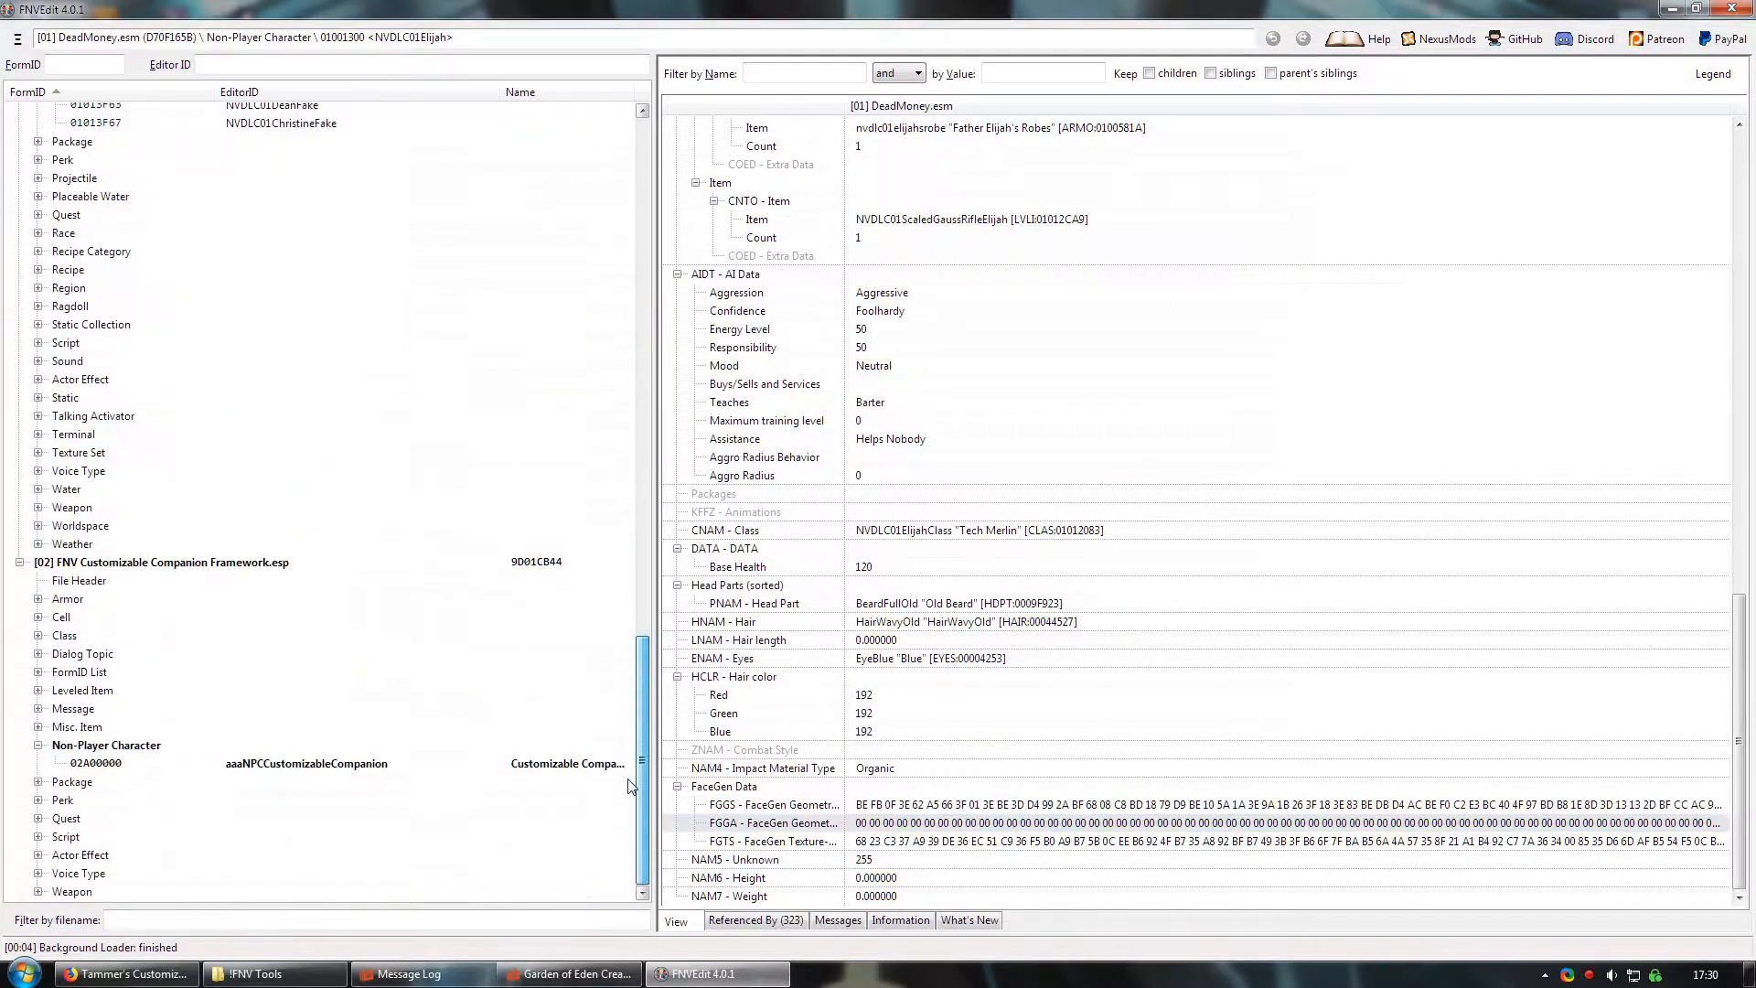
left_click(308, 763)
scroll(1006, 826, "down", 13)
scroll(1013, 827, "down", 13)
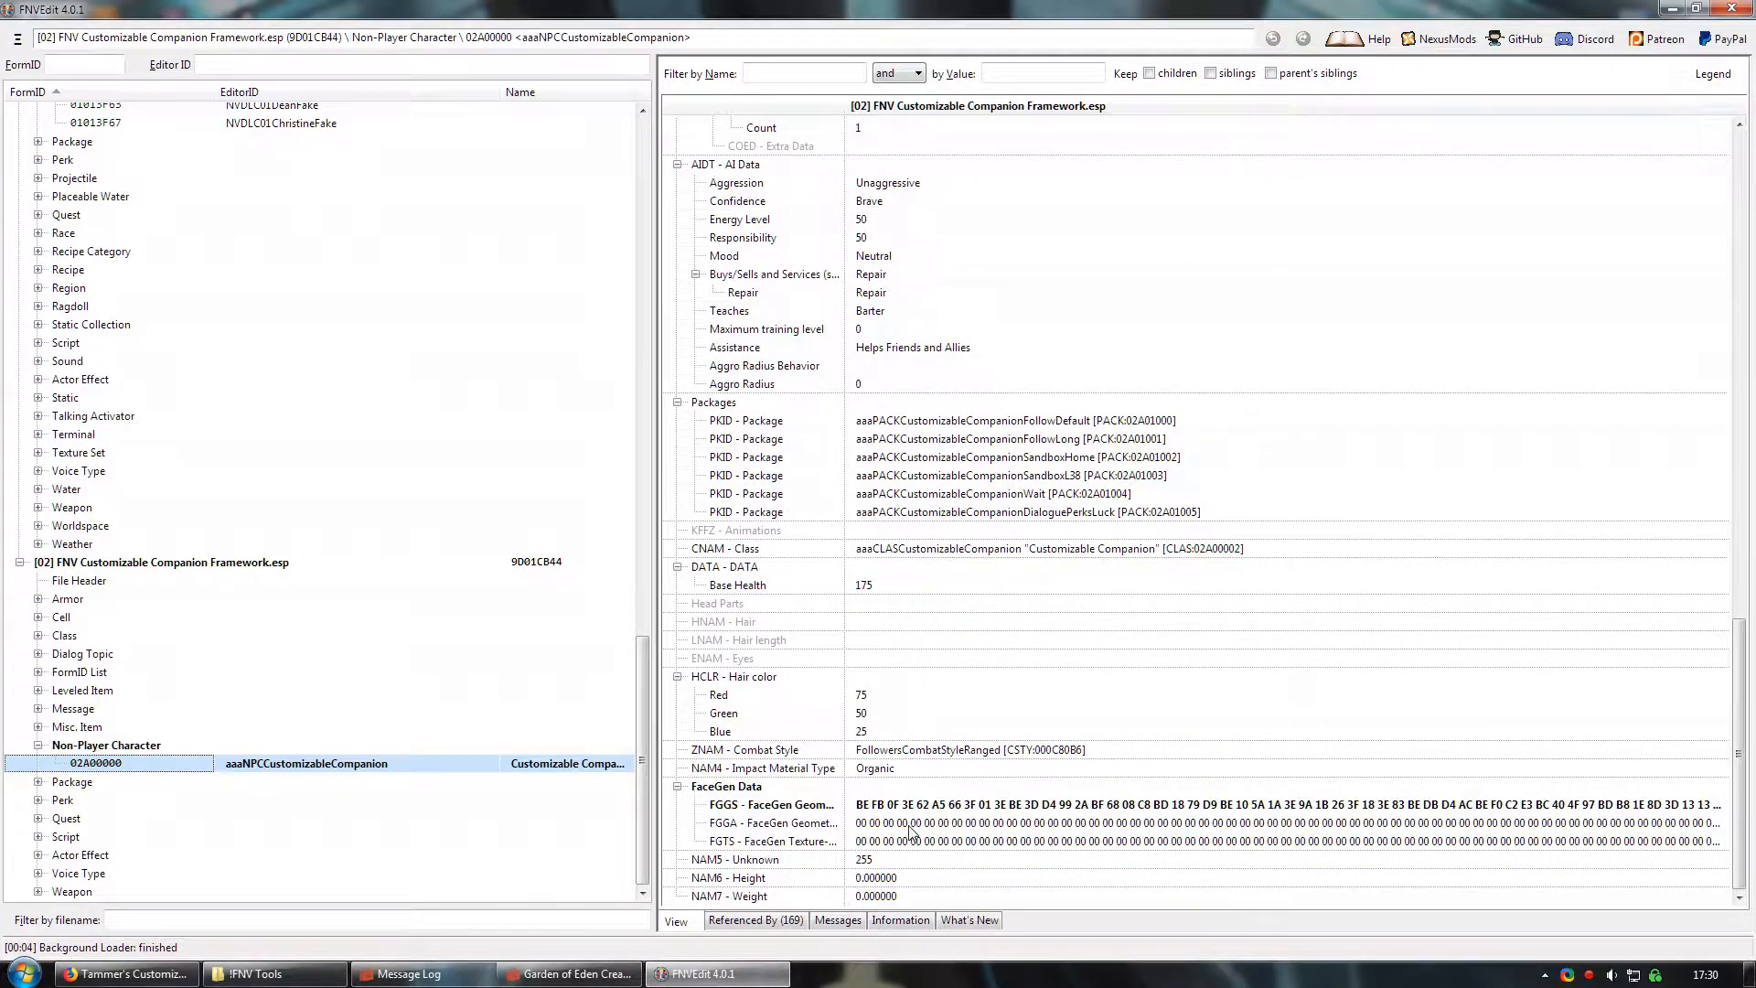
right_click(910, 831)
left_click(942, 834)
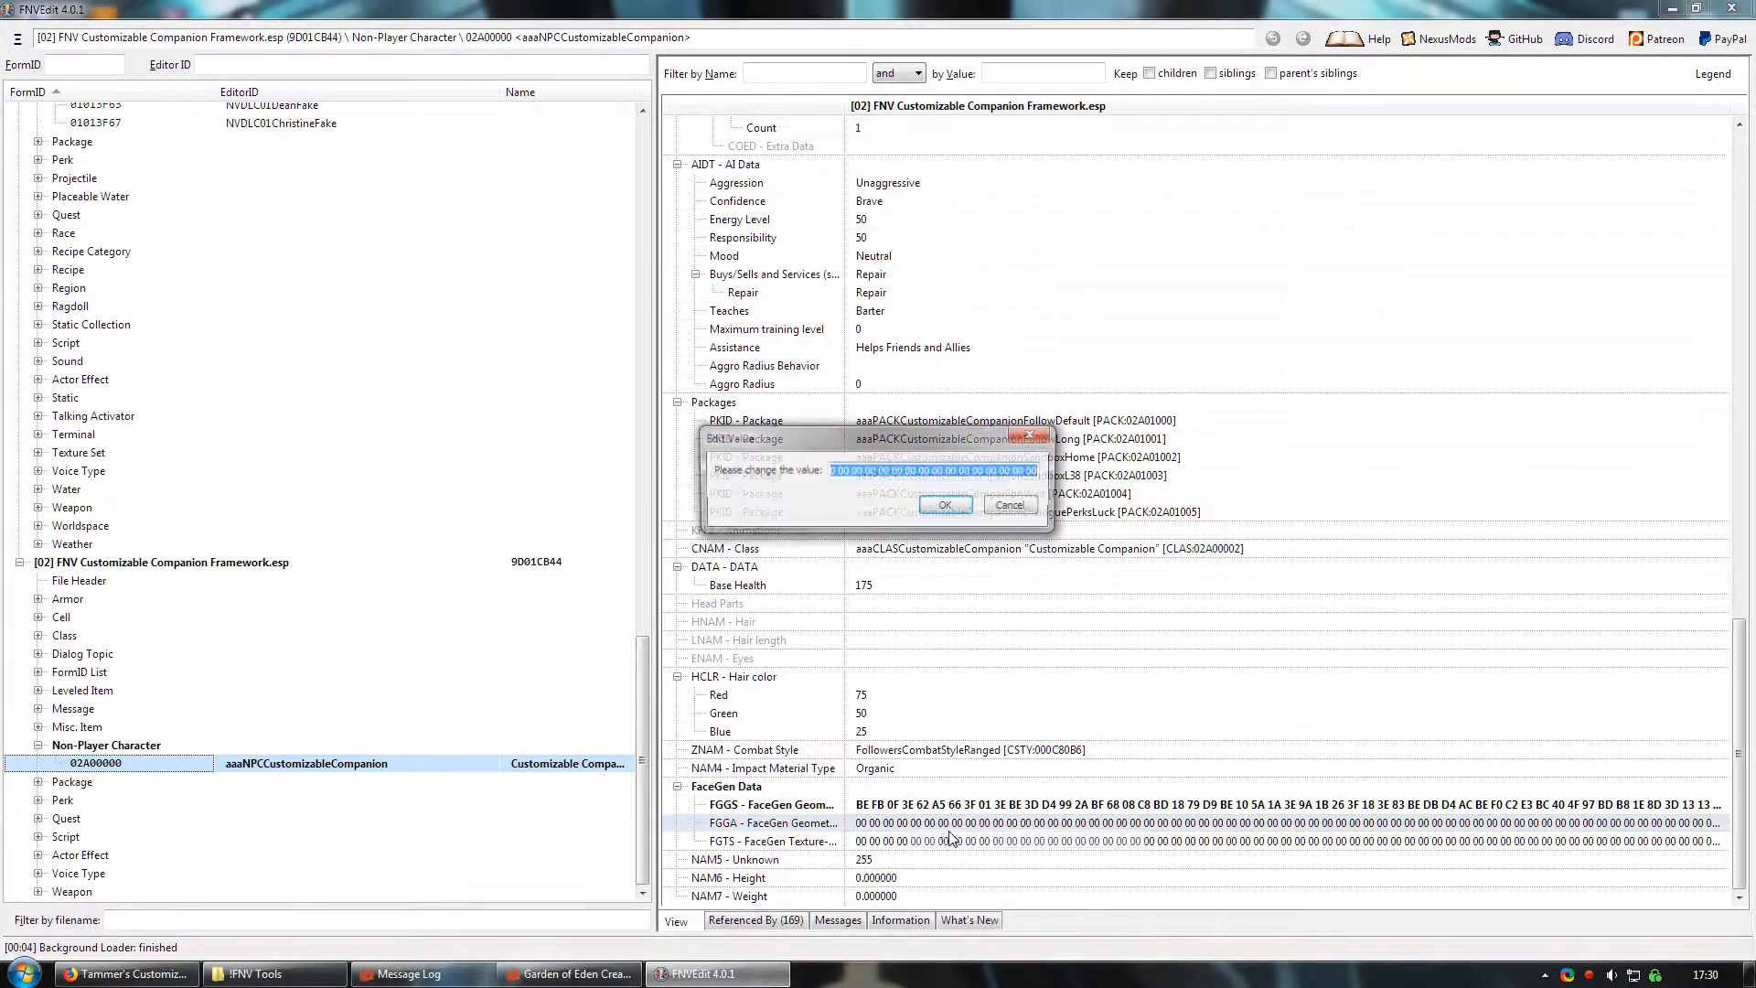
right_click(898, 483)
left_click(926, 536)
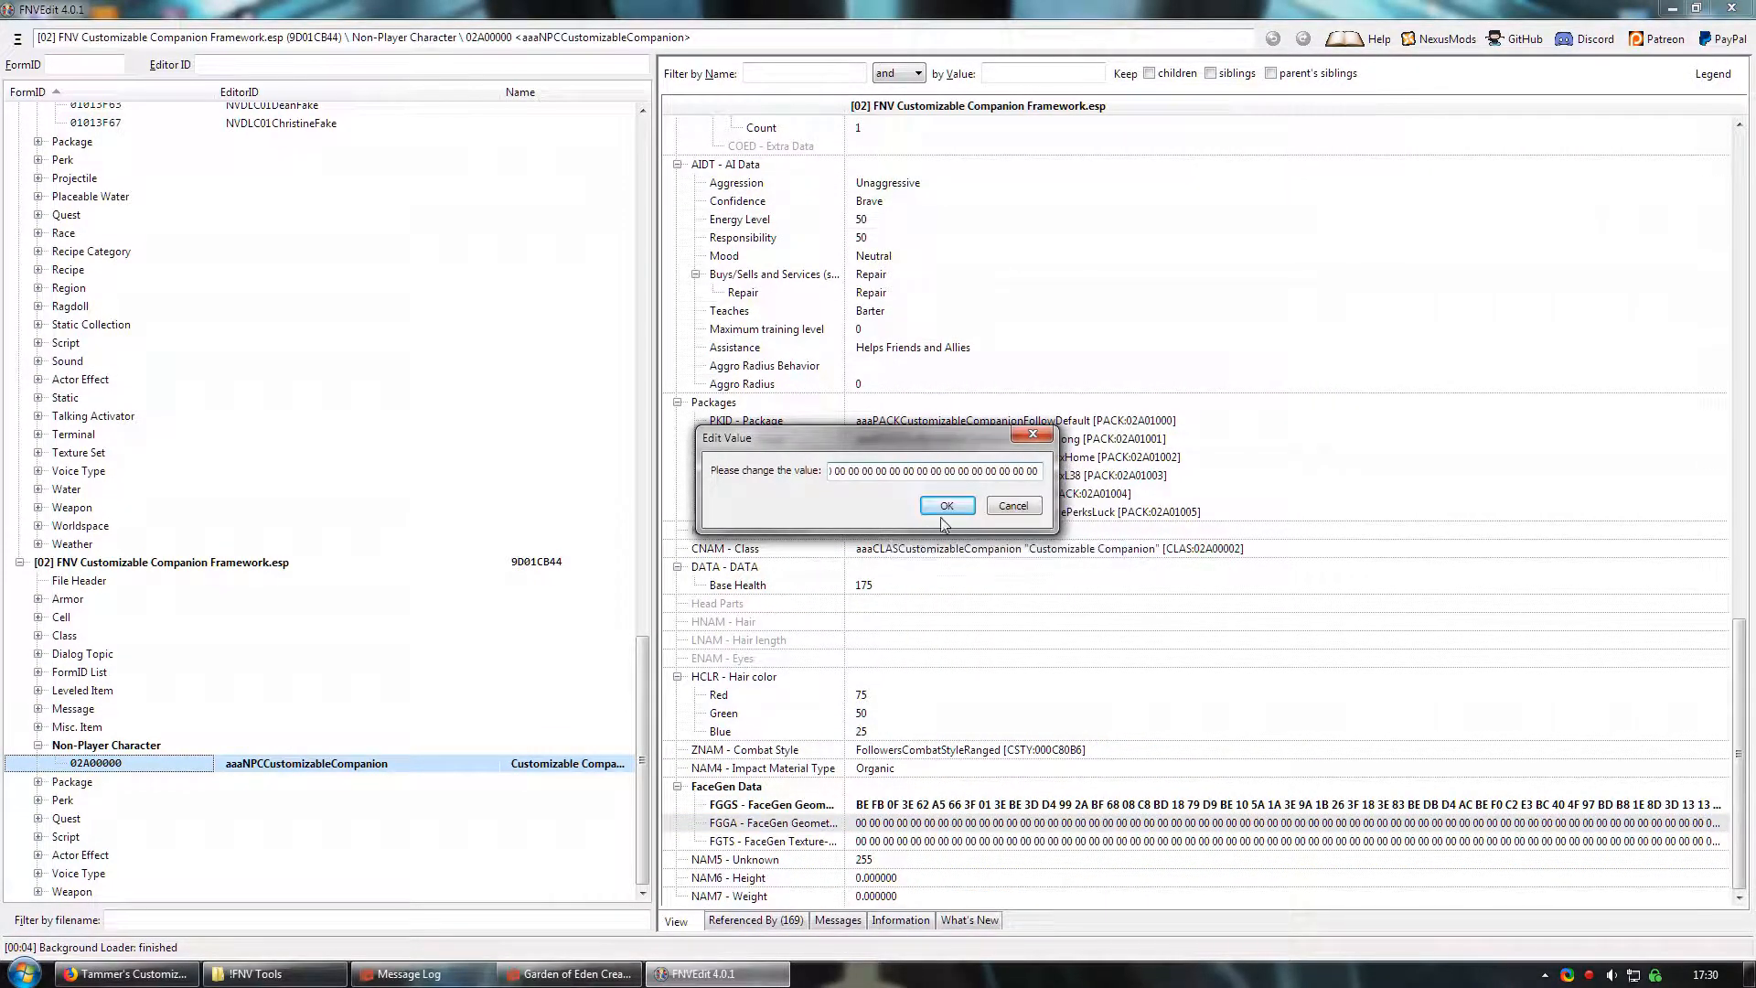
left_click(945, 506)
- Go back to the NVDLC01Elijah record and copy the full FGTS FaceGen Texture-Symmetric value from its edit dialog
left_click_drag(643, 782, 670, 511)
left_click(554, 427)
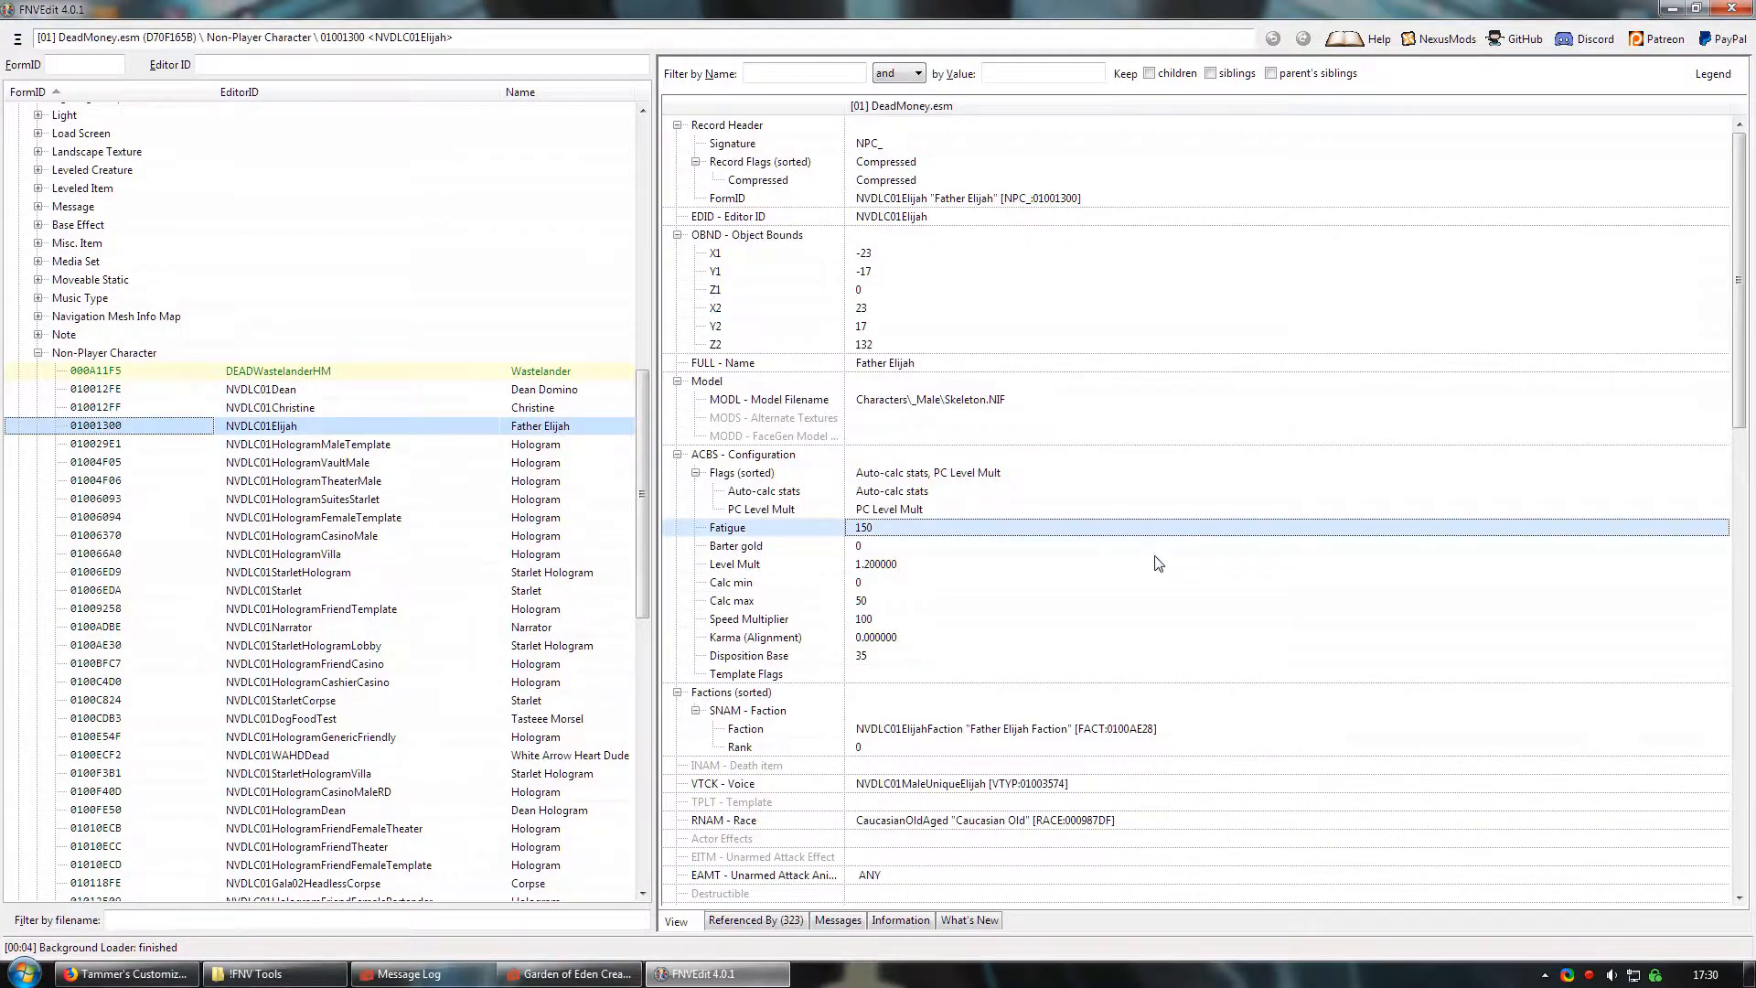
scroll(1158, 567, "down", 10)
scroll(1156, 600, "down", 6)
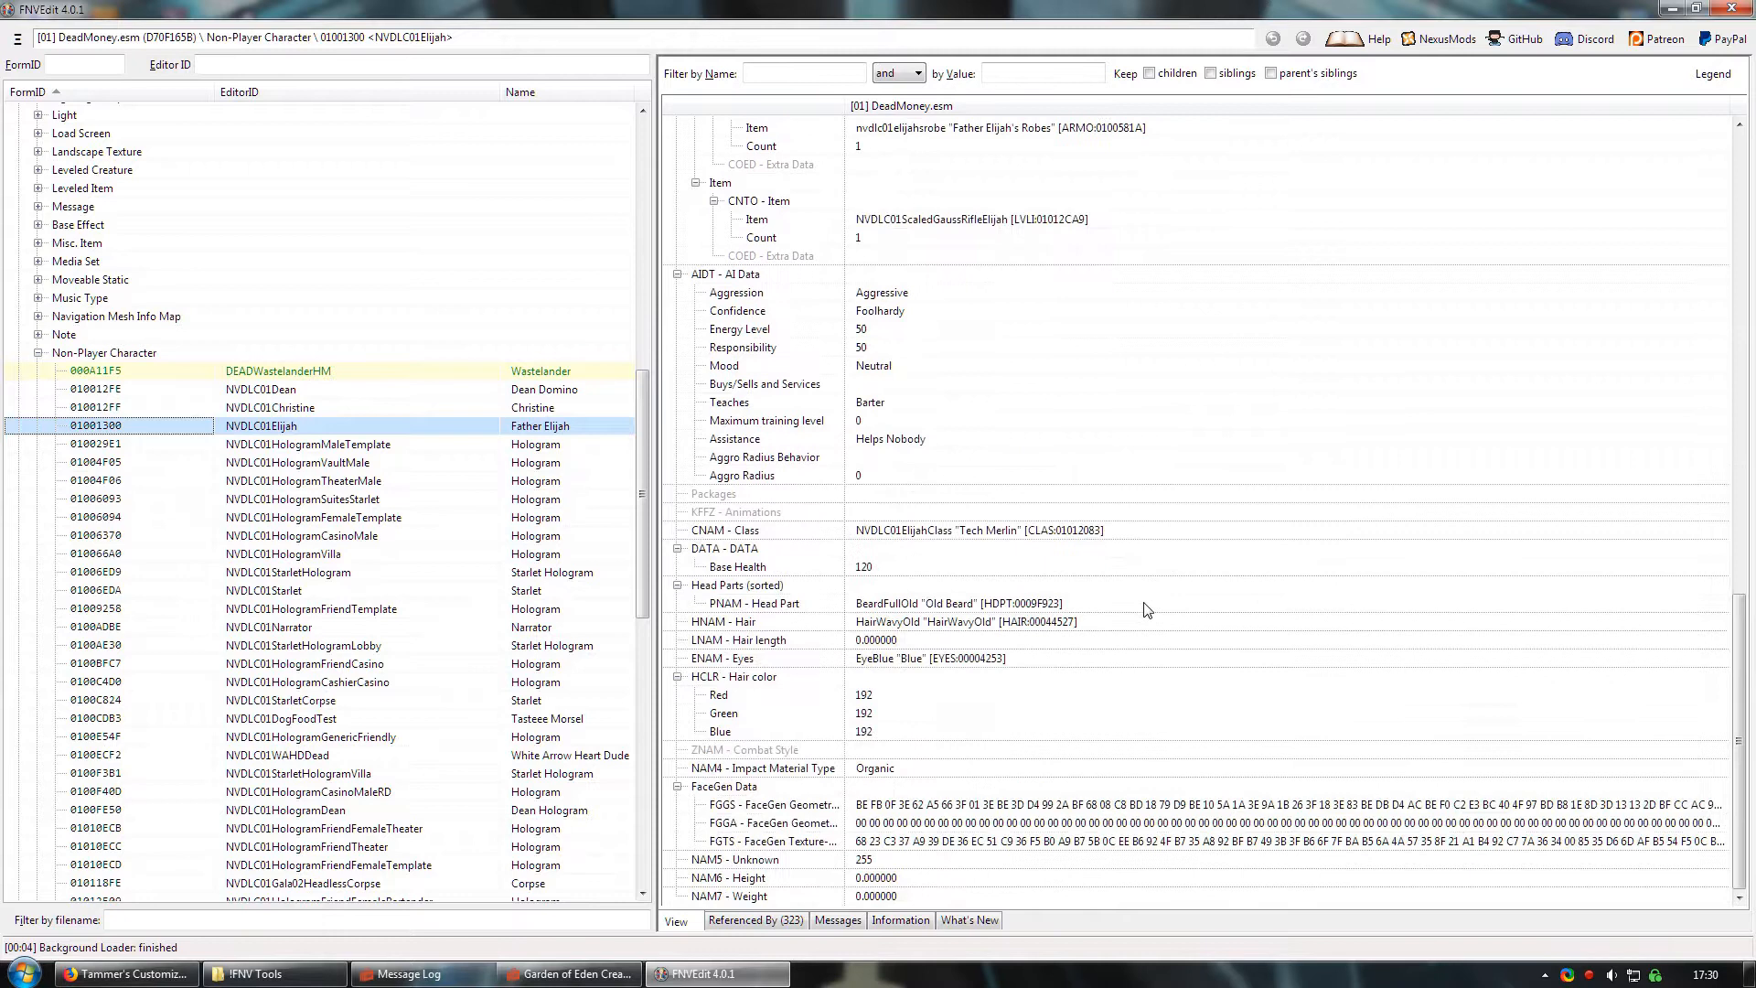
right_click(1019, 842)
left_click(1061, 718)
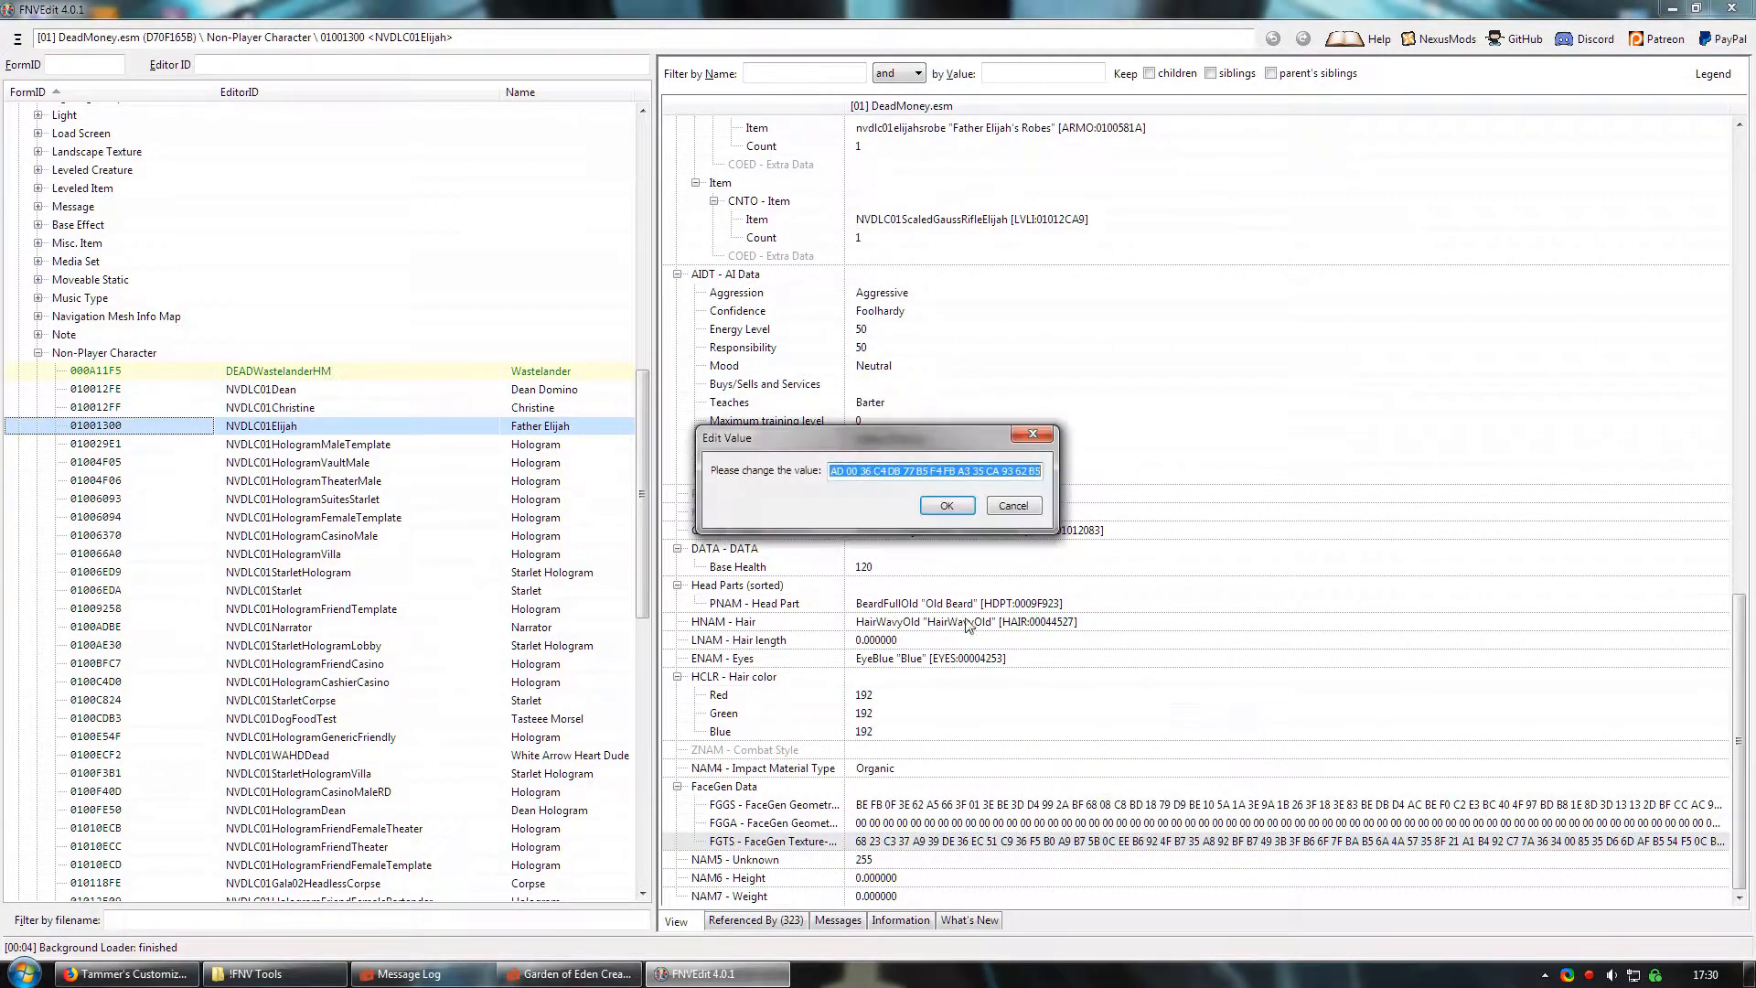
right_click(891, 478)
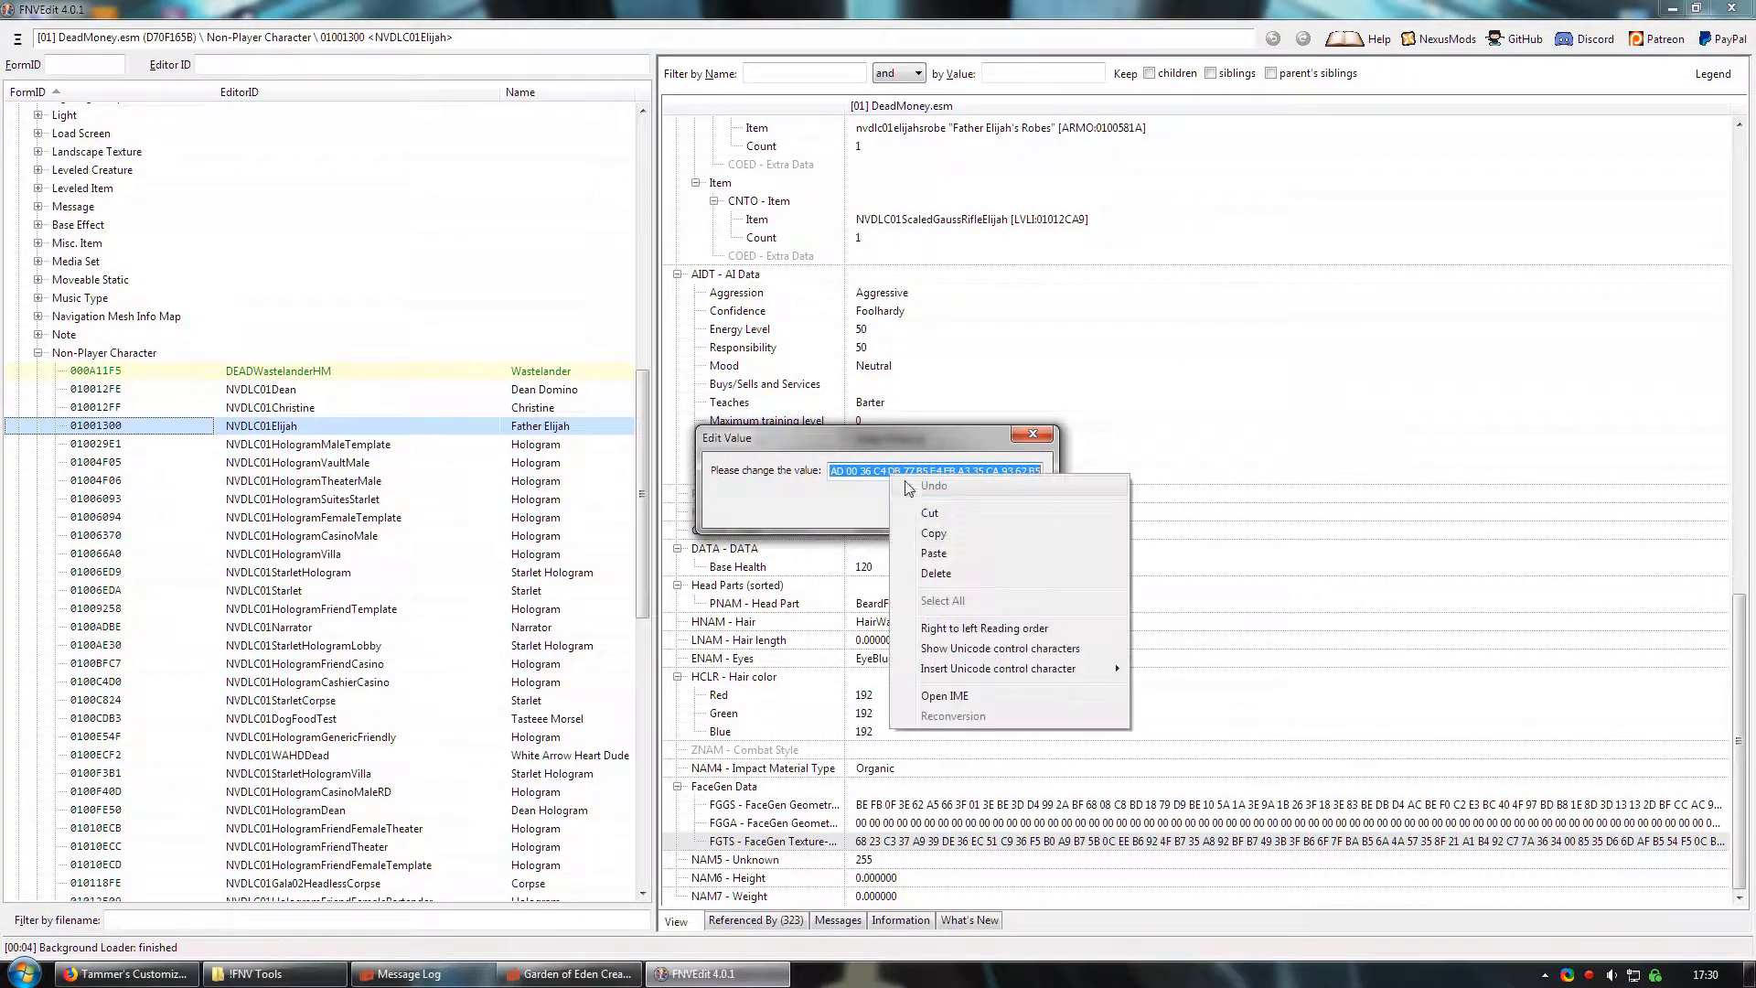
left_click(943, 518)
left_click(945, 512)
- Paste the copied FGTS FaceGen Texture data into the aaaNPCCustomizableCompanion record and save FNV Customizable Companion Framework.esp
left_click_drag(642, 491, 634, 788)
left_click(567, 764)
scroll(1052, 768, "down", 15)
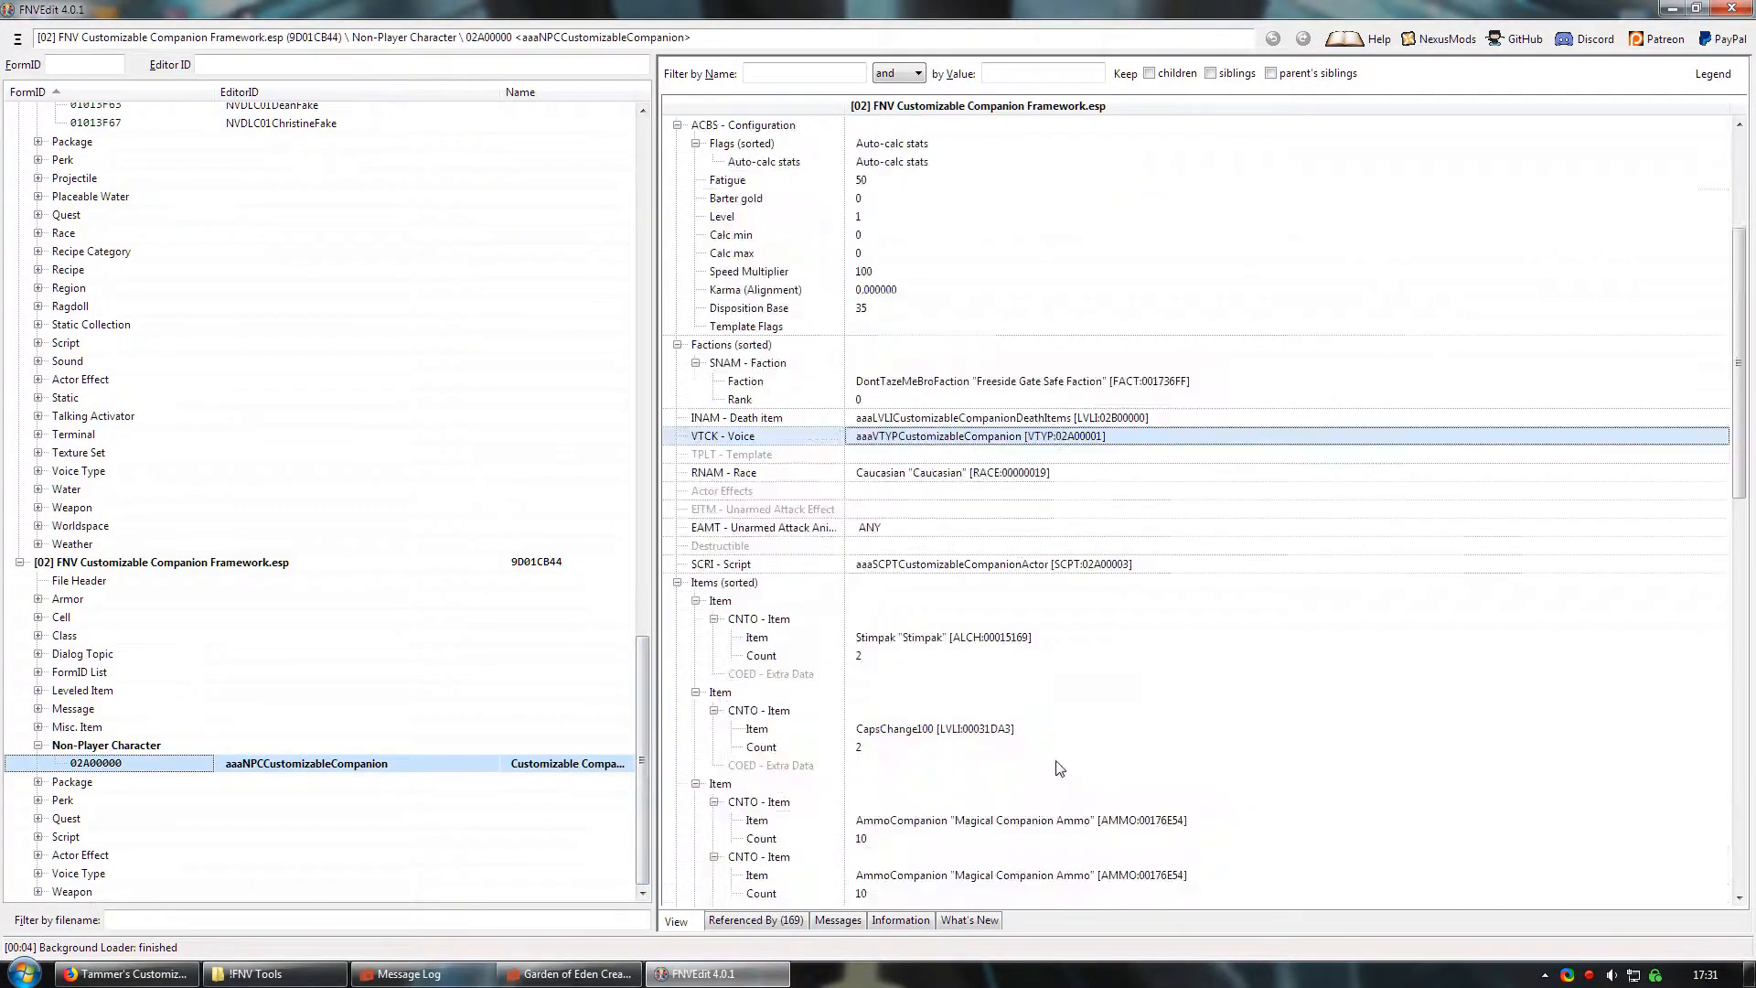
scroll(1059, 769, "down", 12)
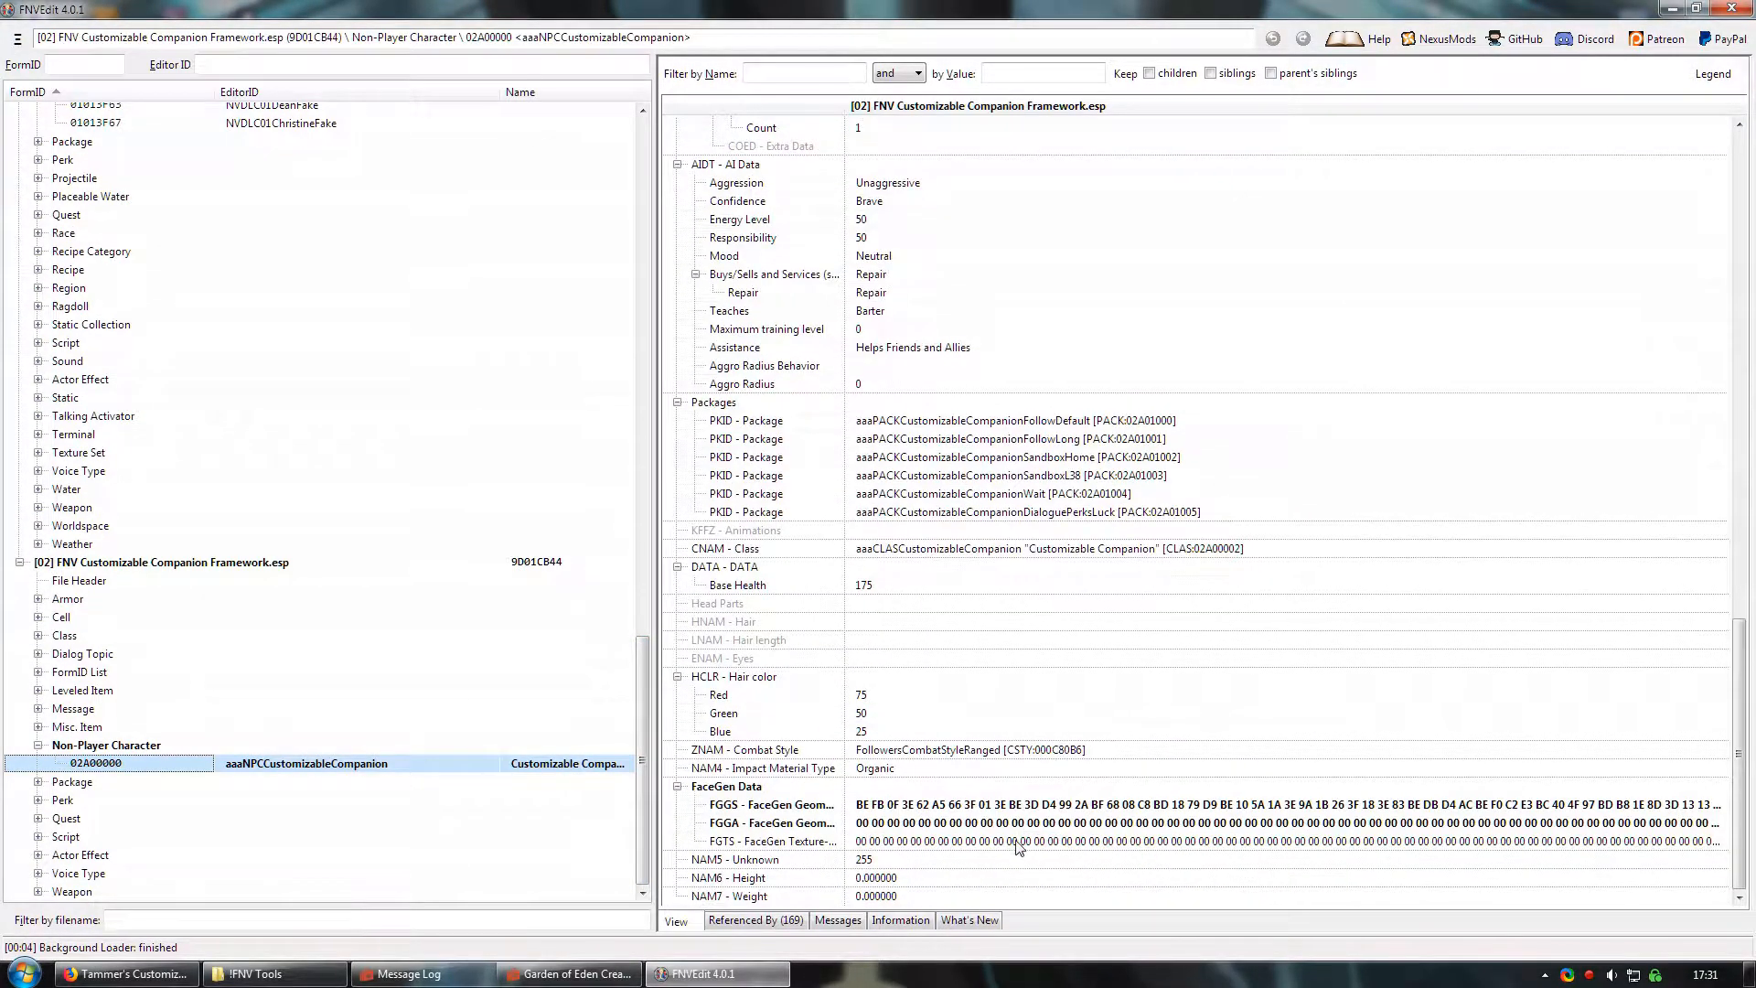
right_click(1017, 843)
left_click(1084, 719)
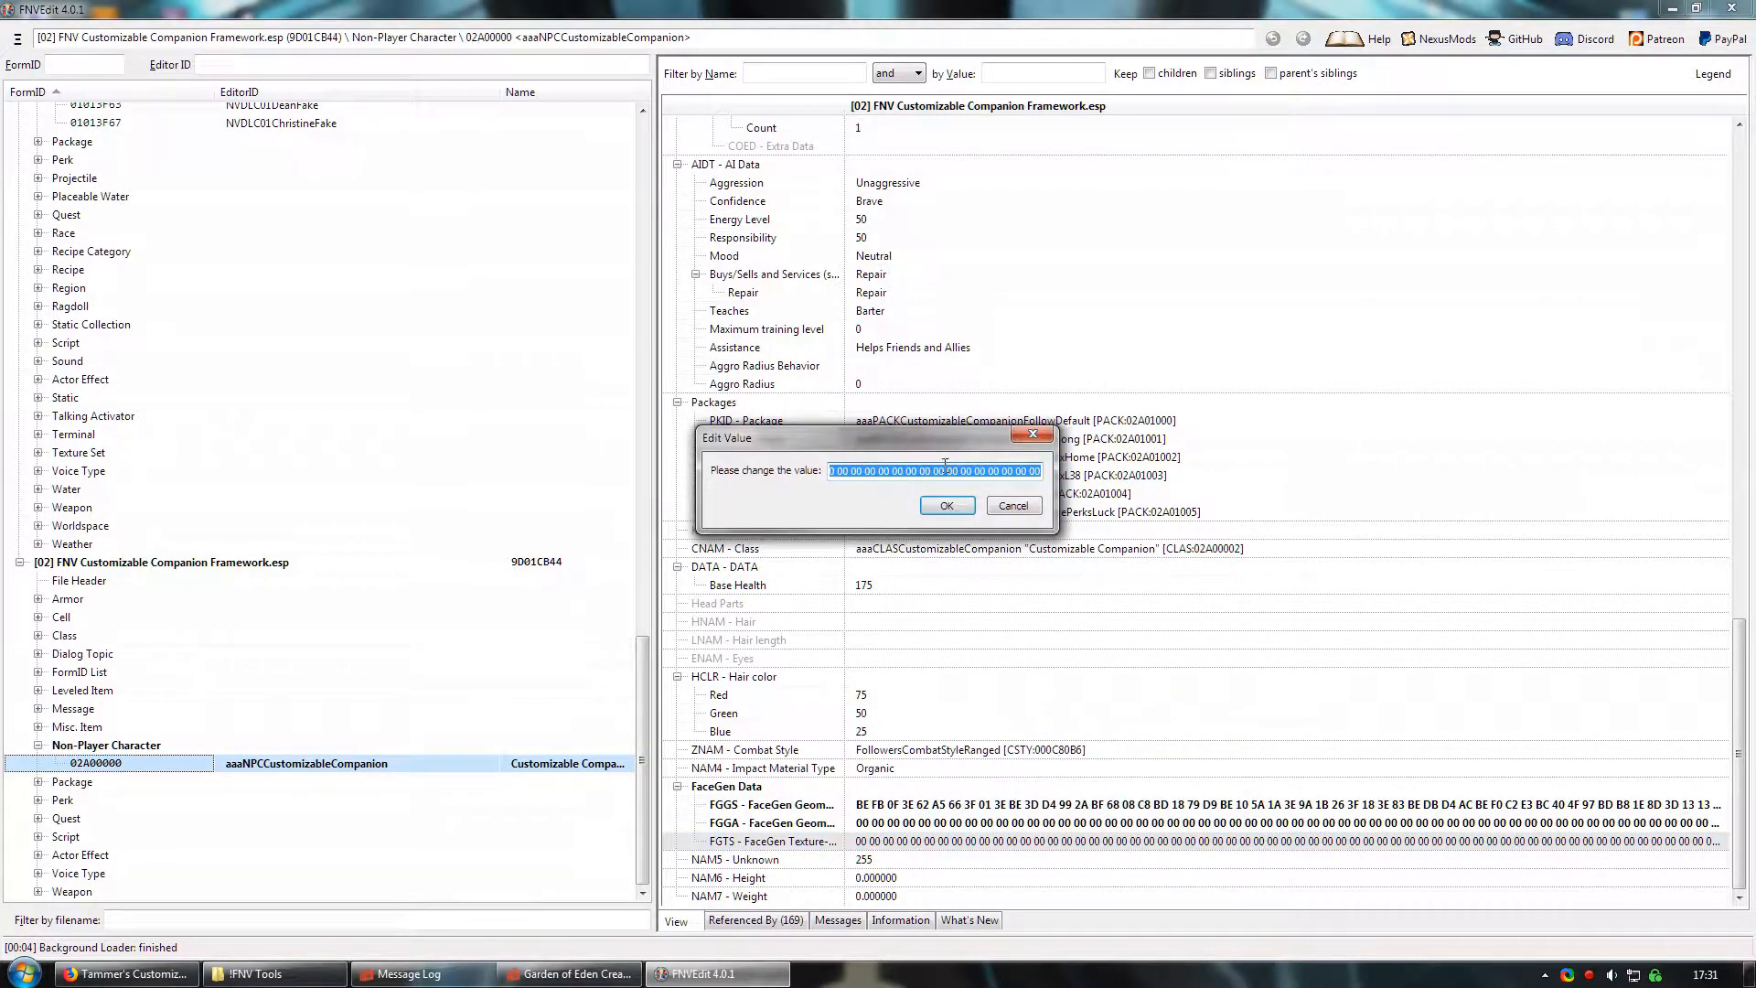
right_click(947, 477)
left_click(988, 546)
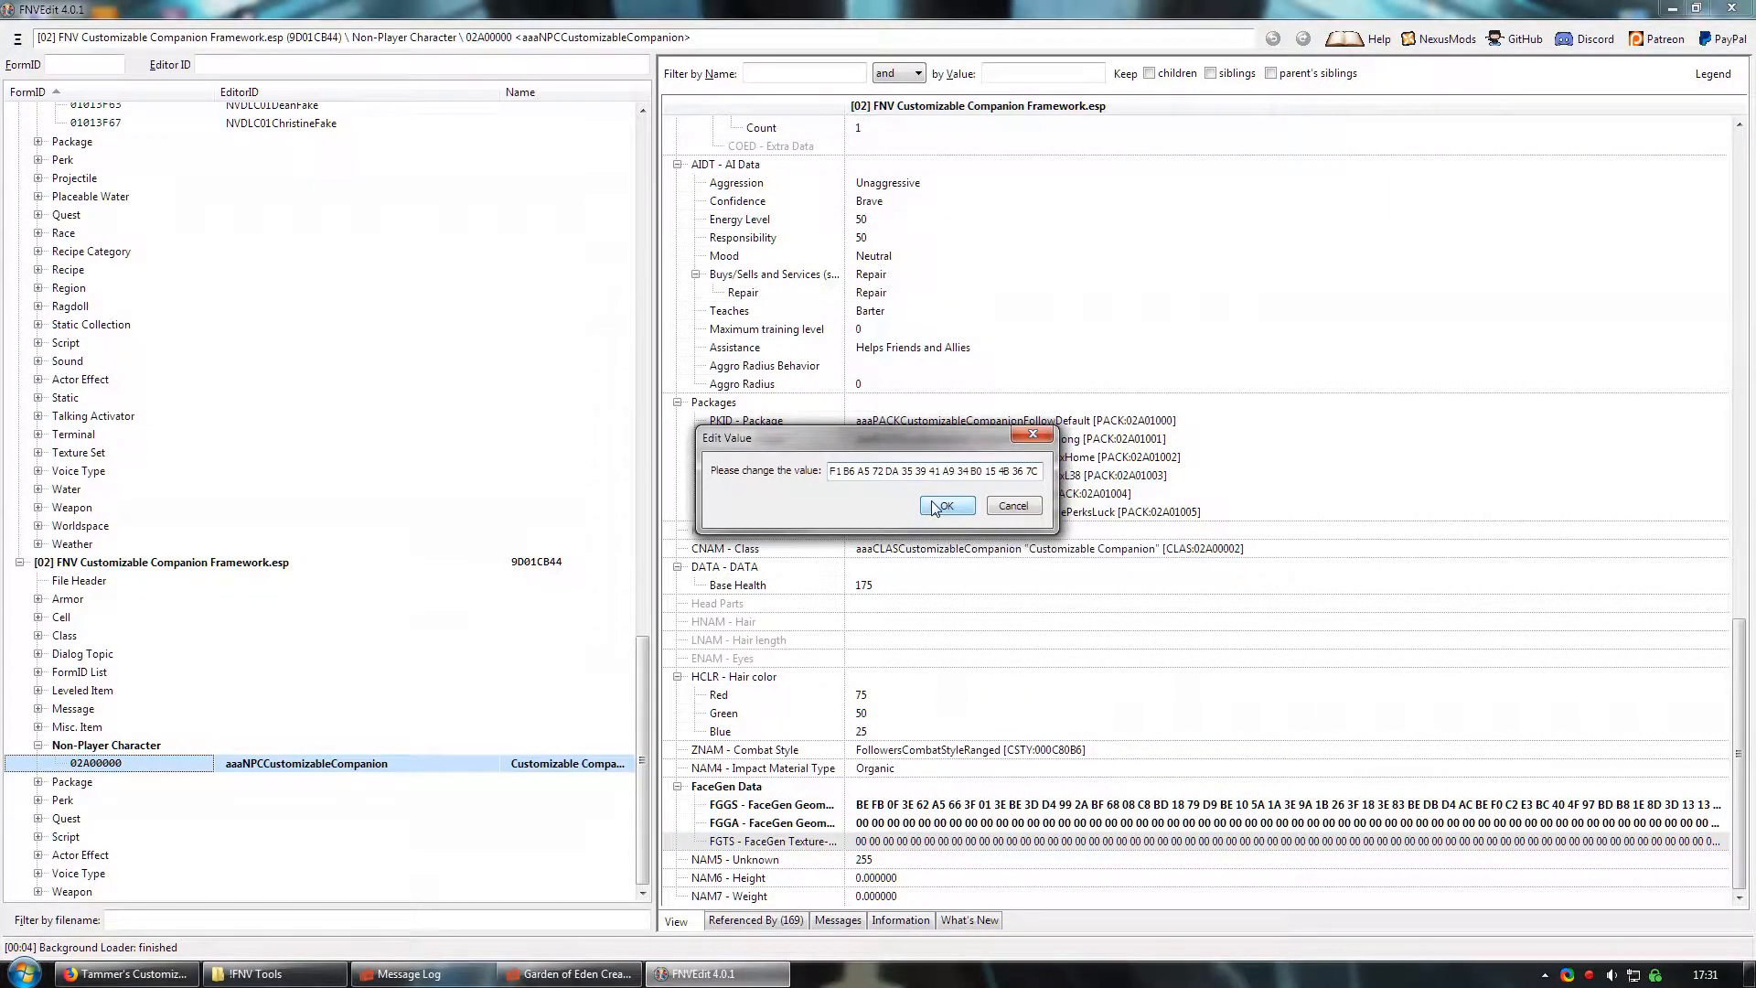
left_click(943, 505)
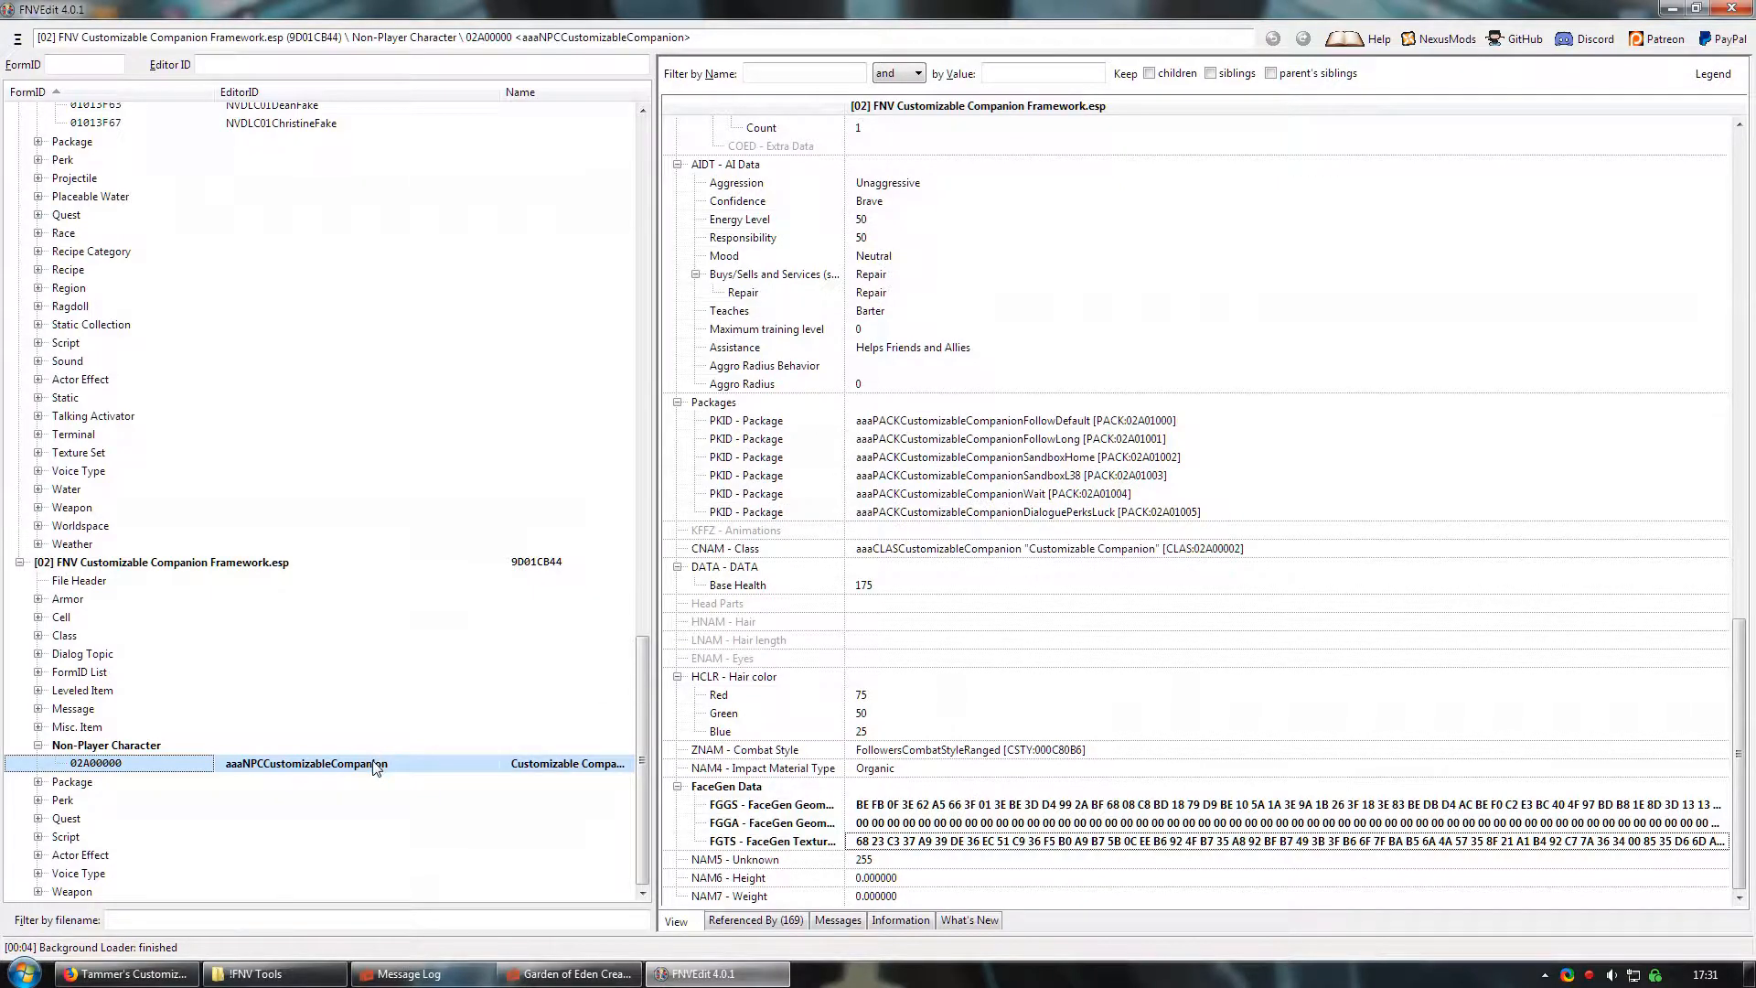
key("ctrl+s")
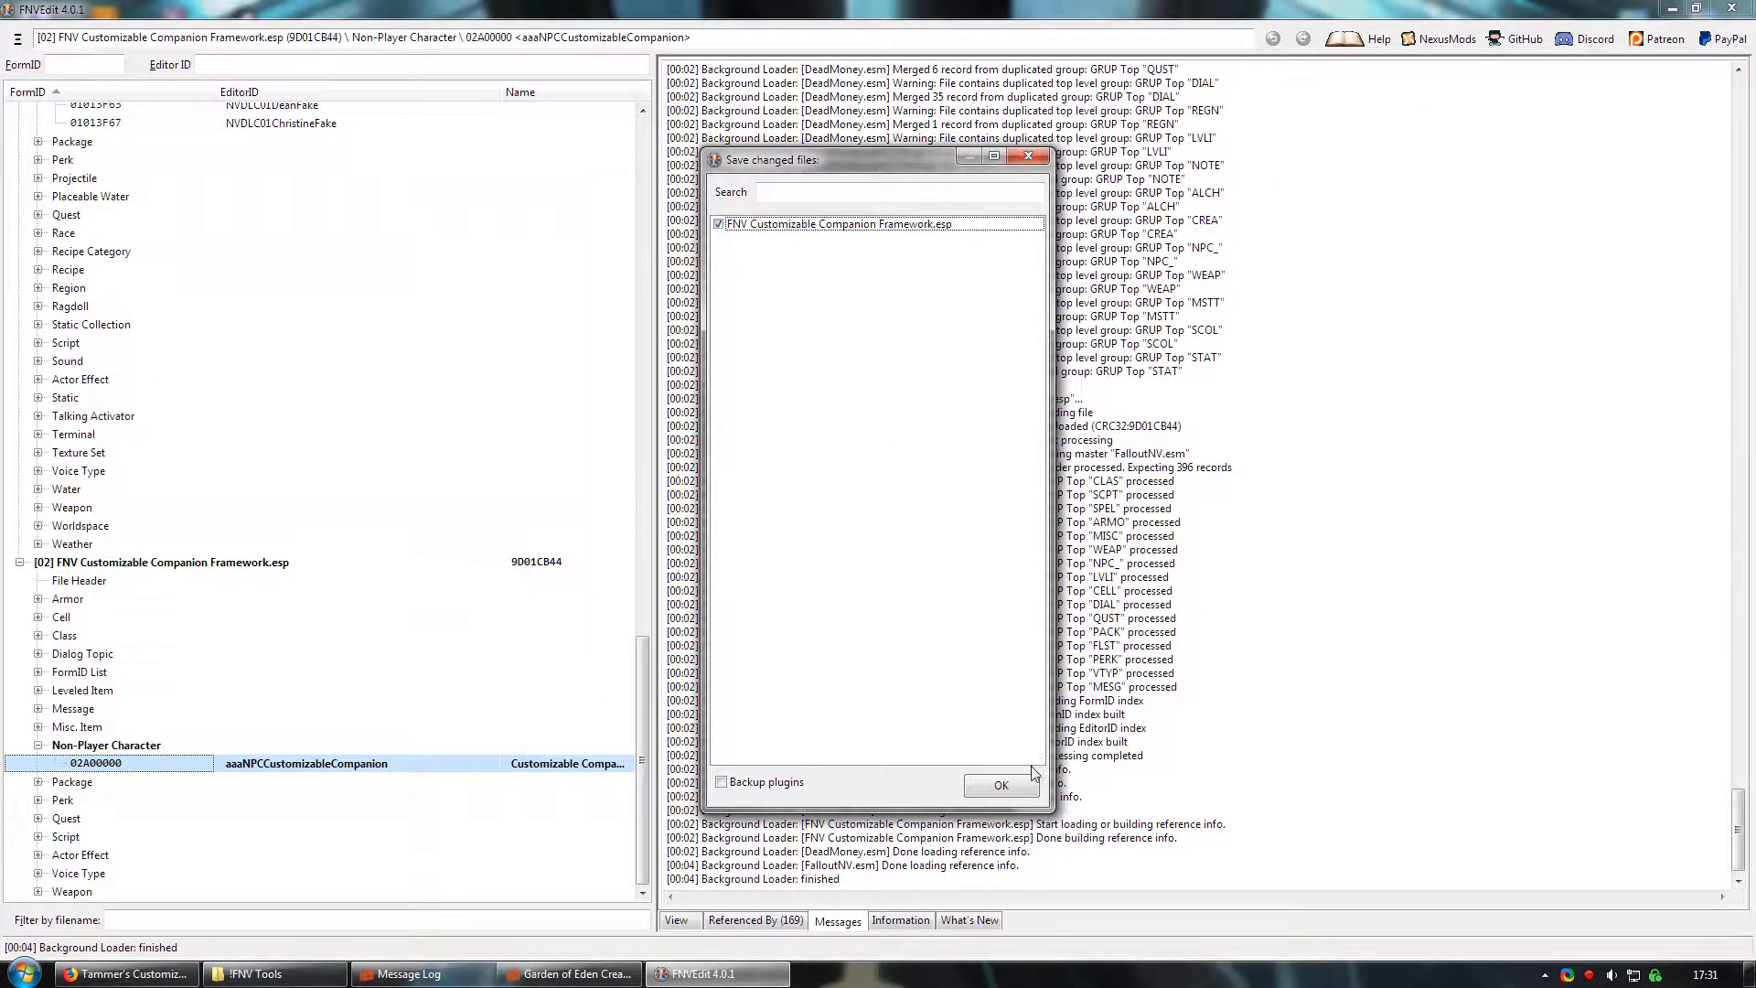
left_click(1000, 782)
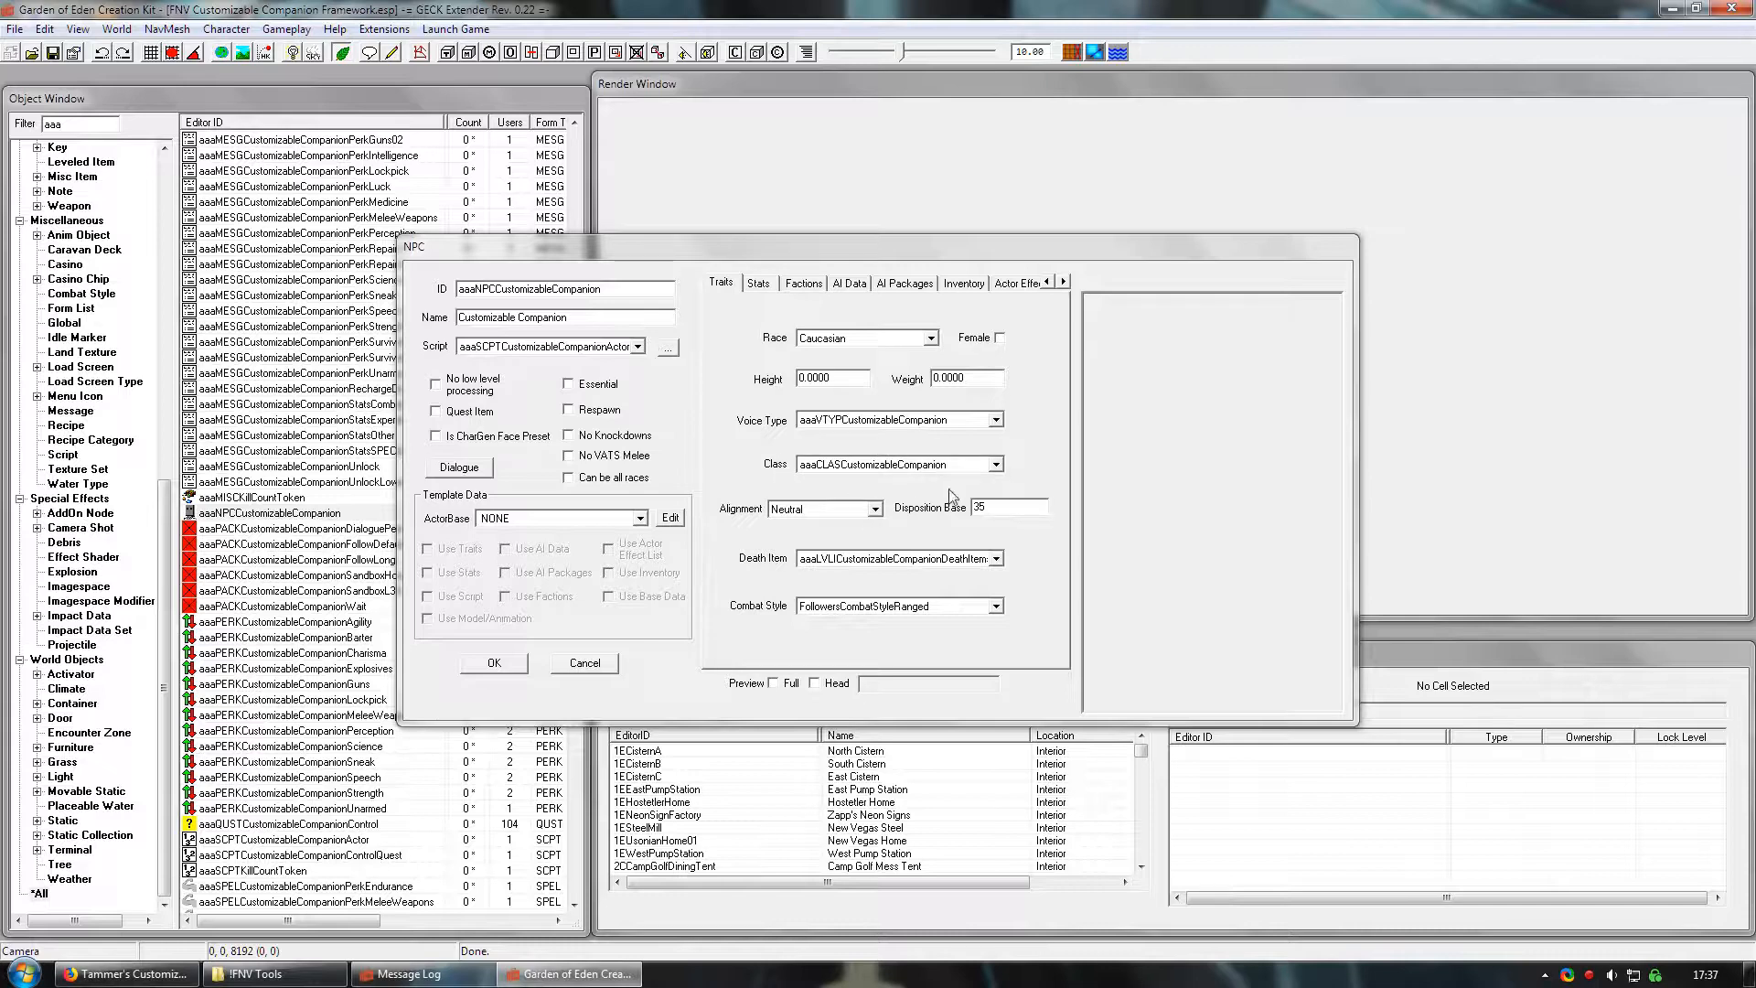
- In the GECK, open the aaaCLASCustomizableCompanion class from the filtered object list, keeping its full name
left_click(530, 99)
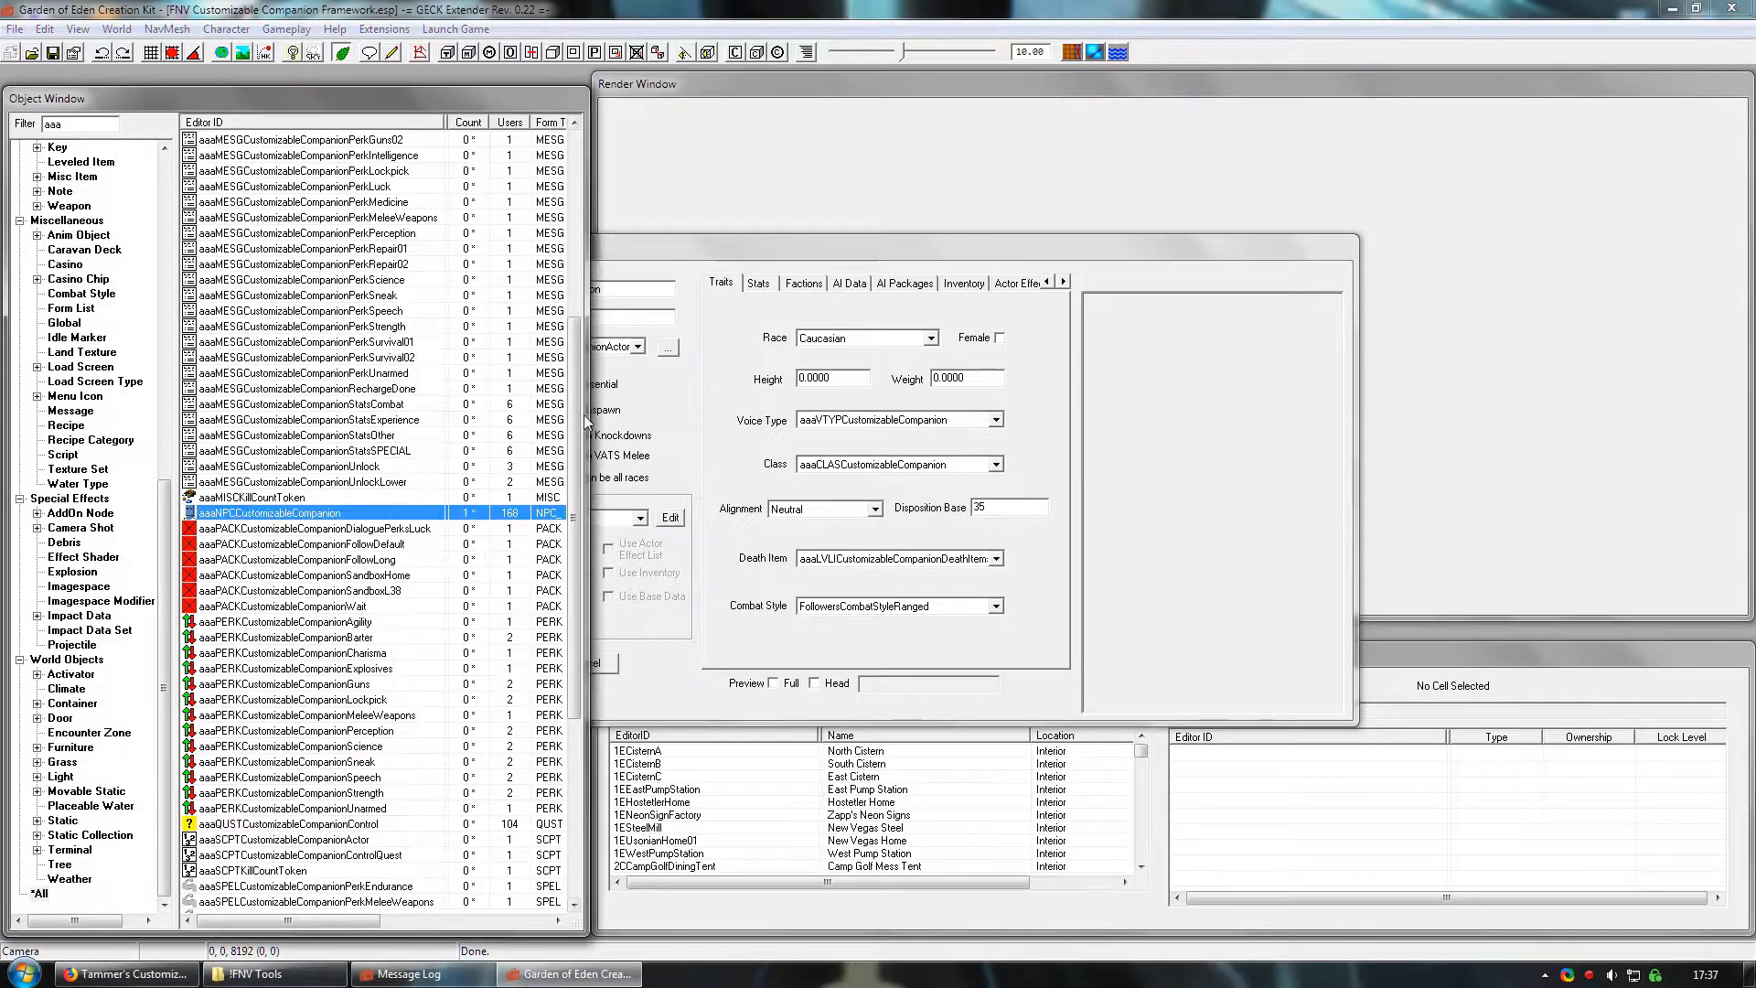
left_click_drag(574, 413, 574, 210)
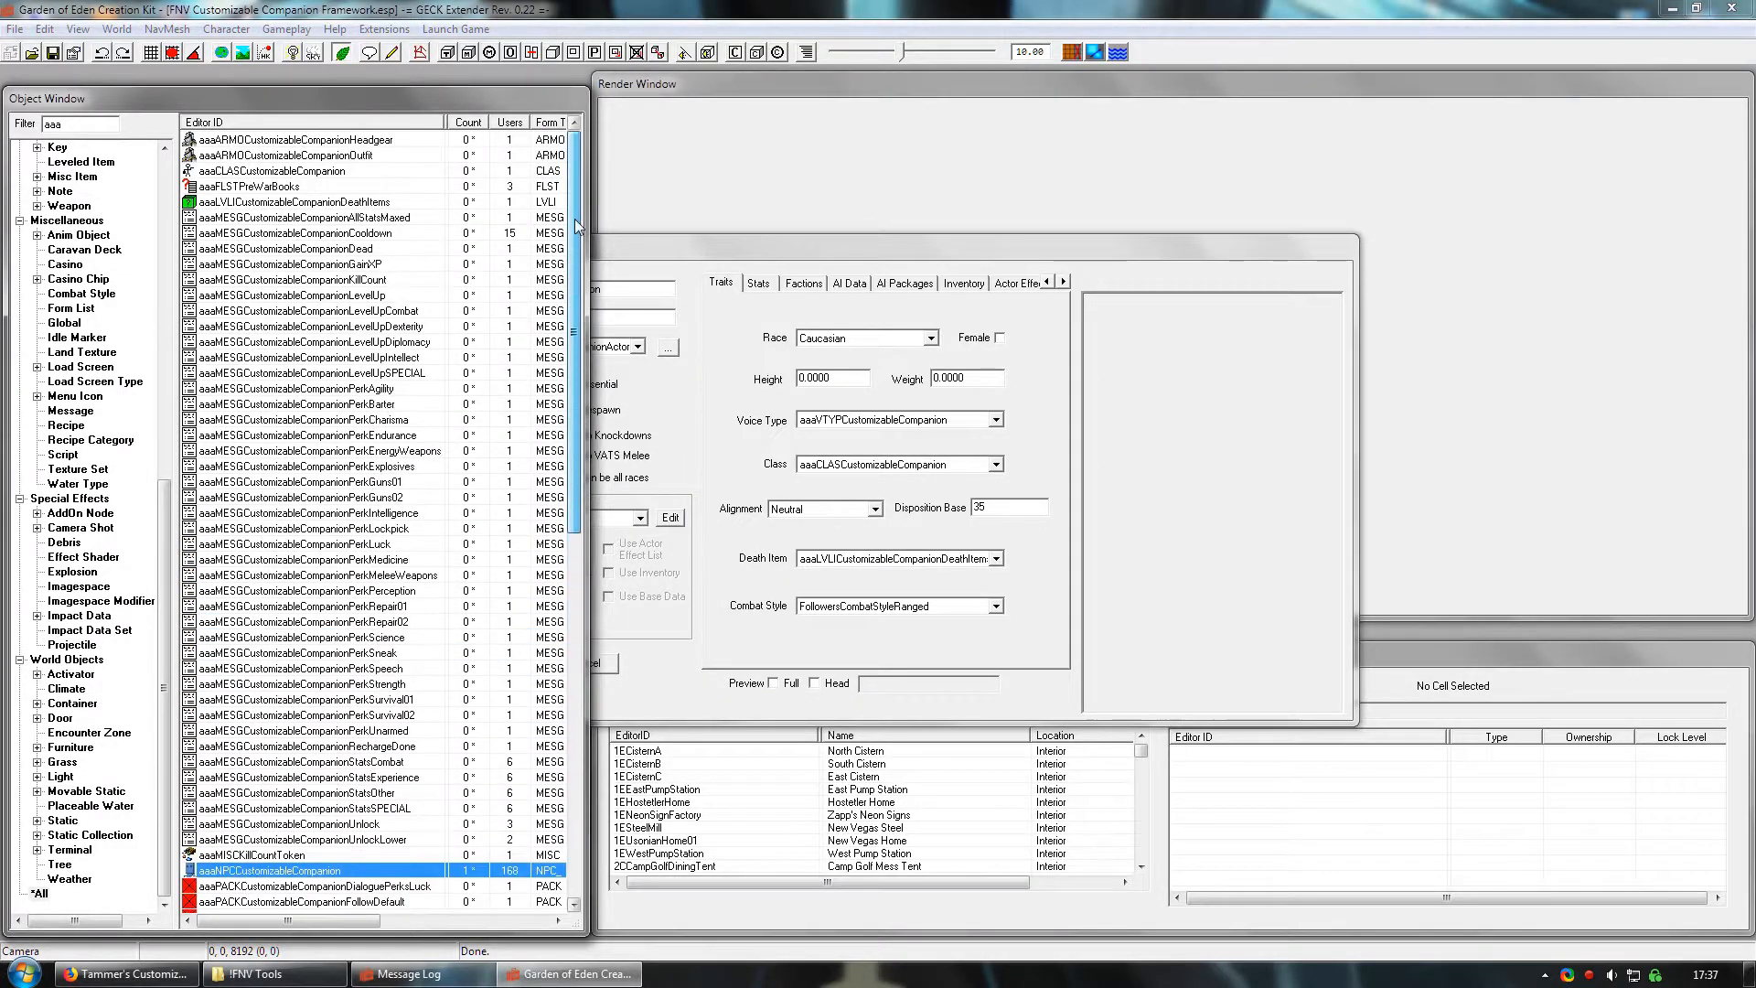
double_click(263, 174)
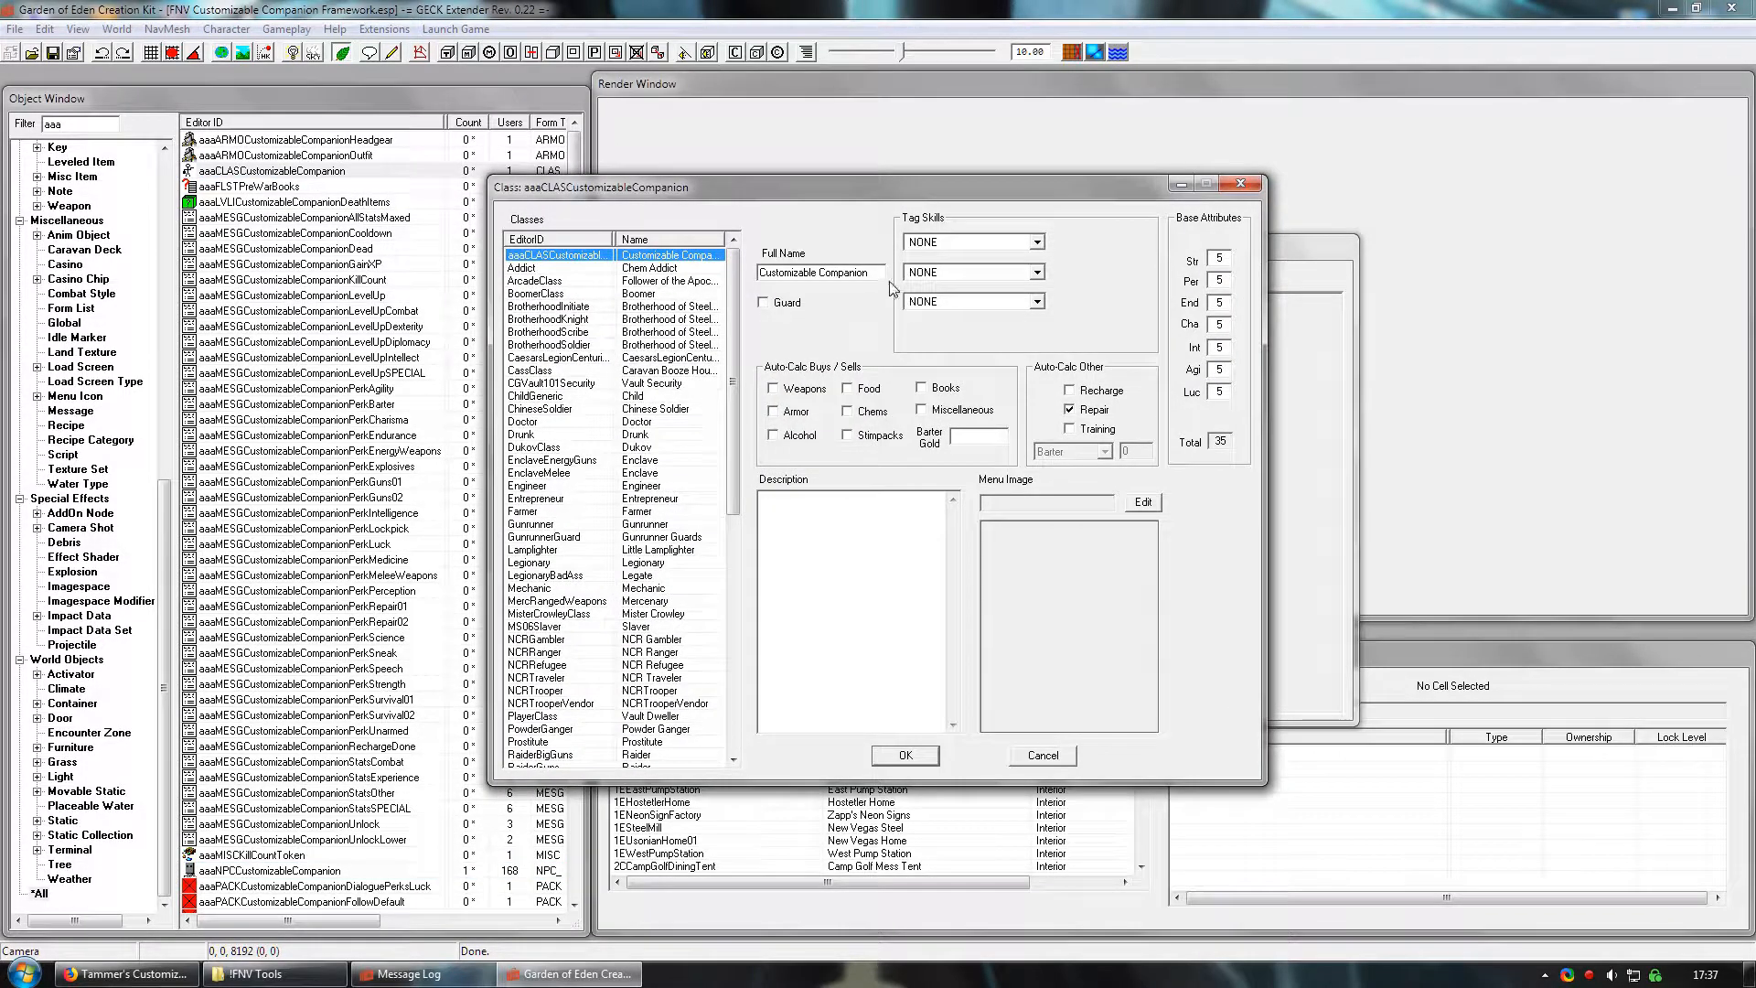
left_click_drag(878, 273, 747, 271)
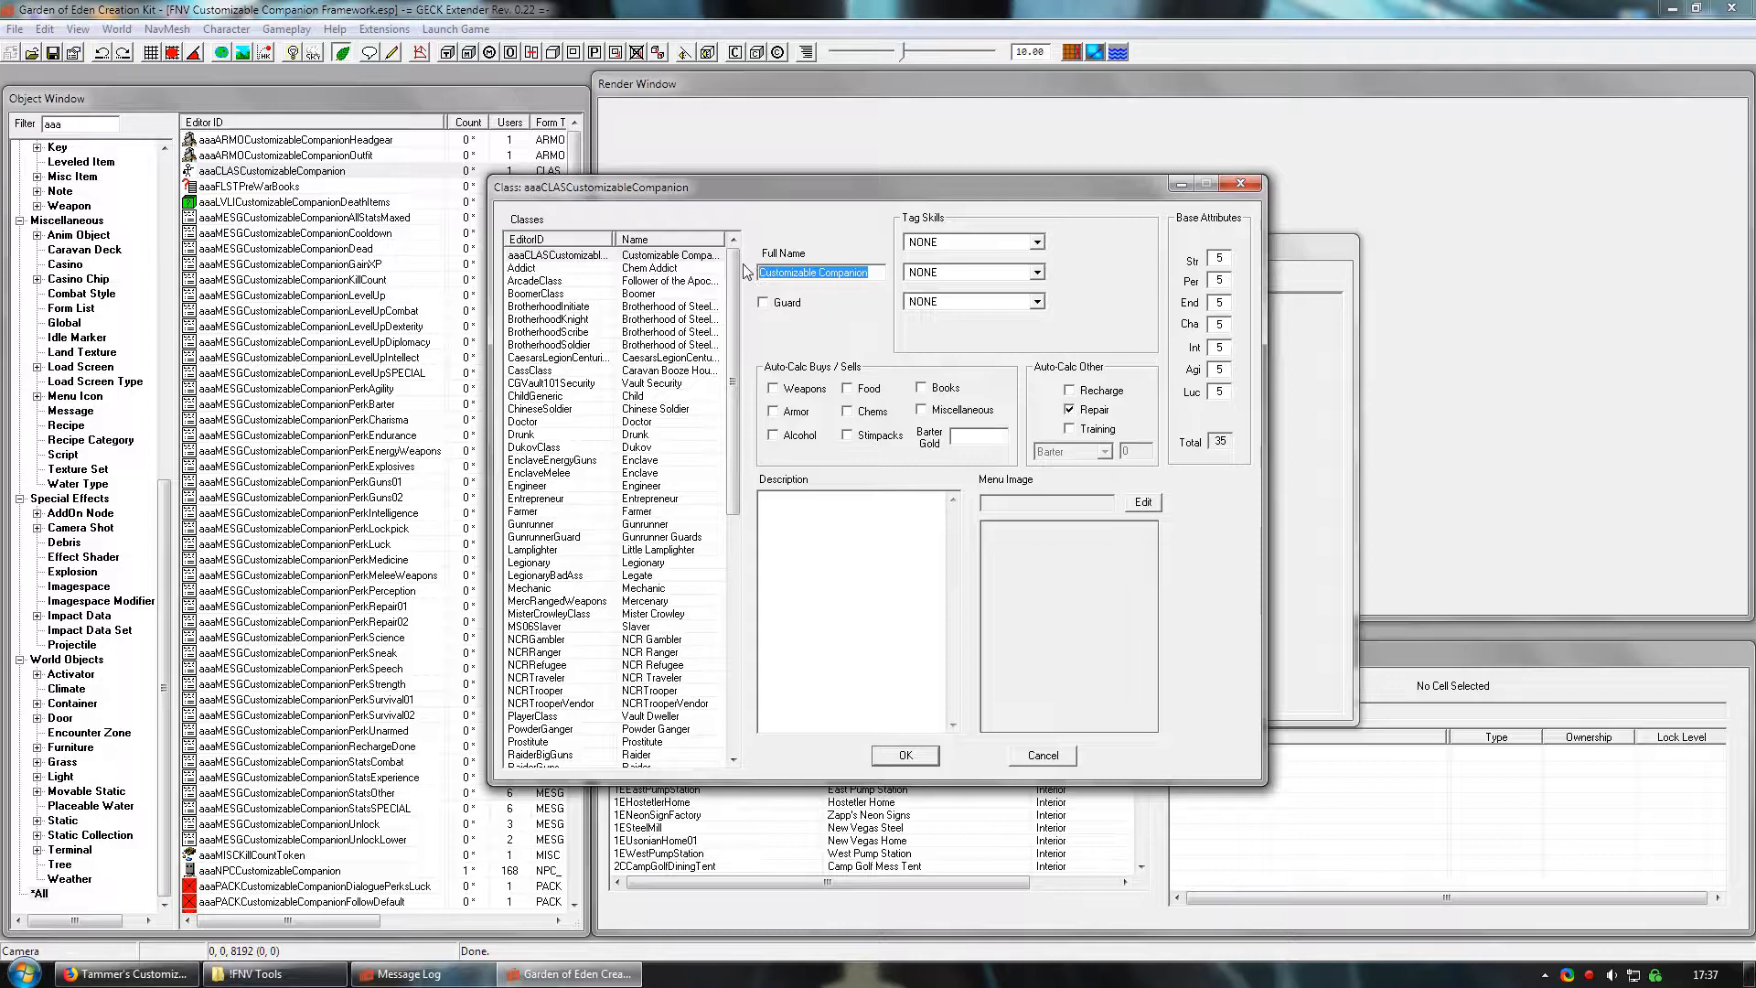
left_click(879, 272)
- Set the class's base attributes to Strength 6, Perception 6, Endurance 4, Charisma 4, Intelligence 6 and Agility 4, and accept the class
double_click(1223, 257)
type("4")
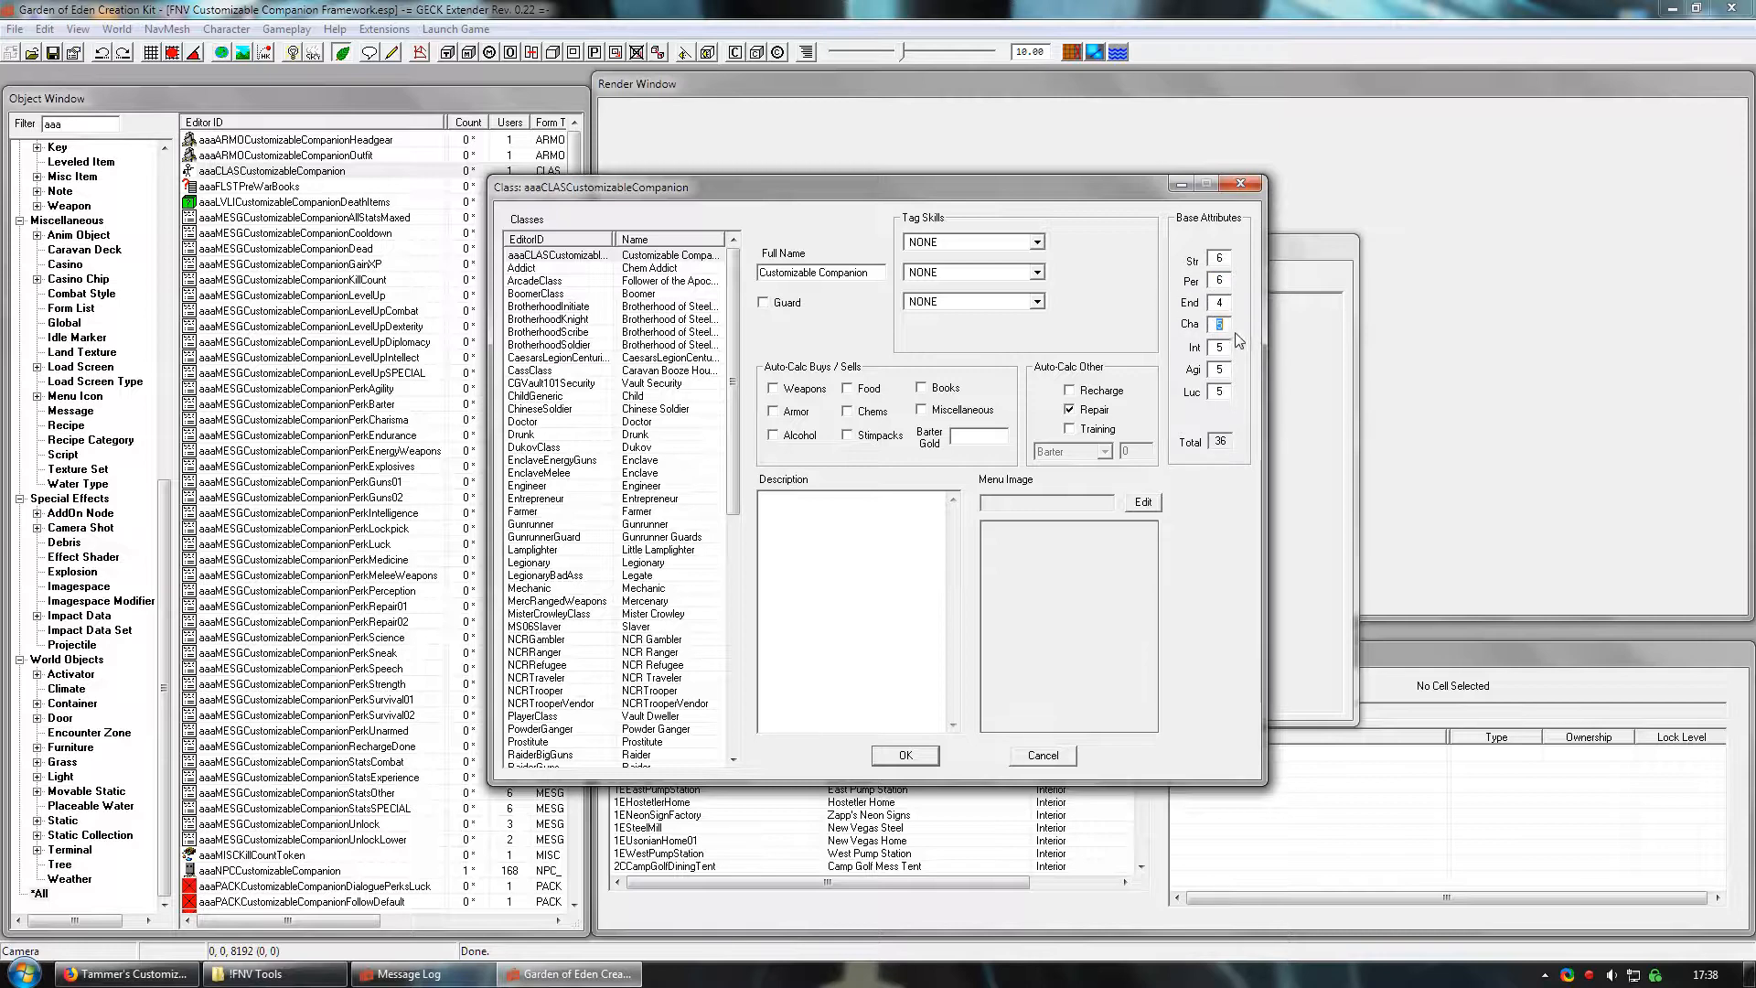
type("4")
left_click_drag(1217, 349, 1247, 348)
type("6")
left_click_drag(1218, 370, 1242, 369)
type("4")
left_click(905, 755)
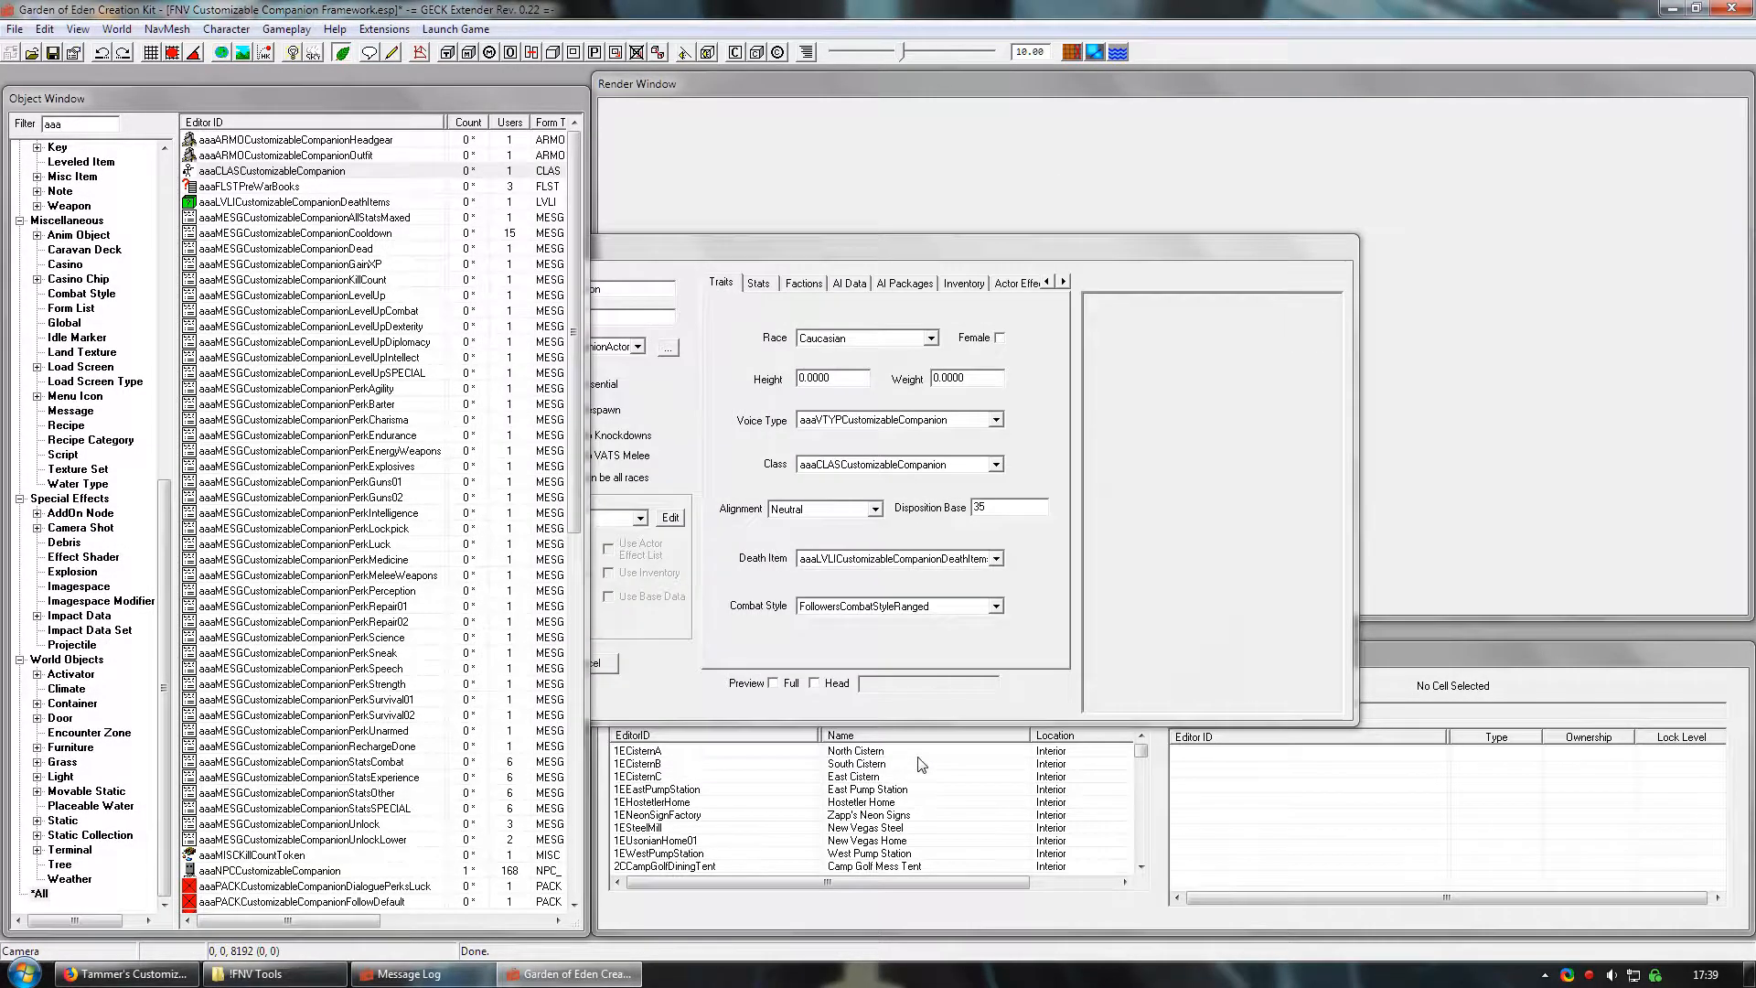
- Review the stats and skills, AI data and inventory of the aaaNPCCustomizableCompanion record
left_click(755, 285)
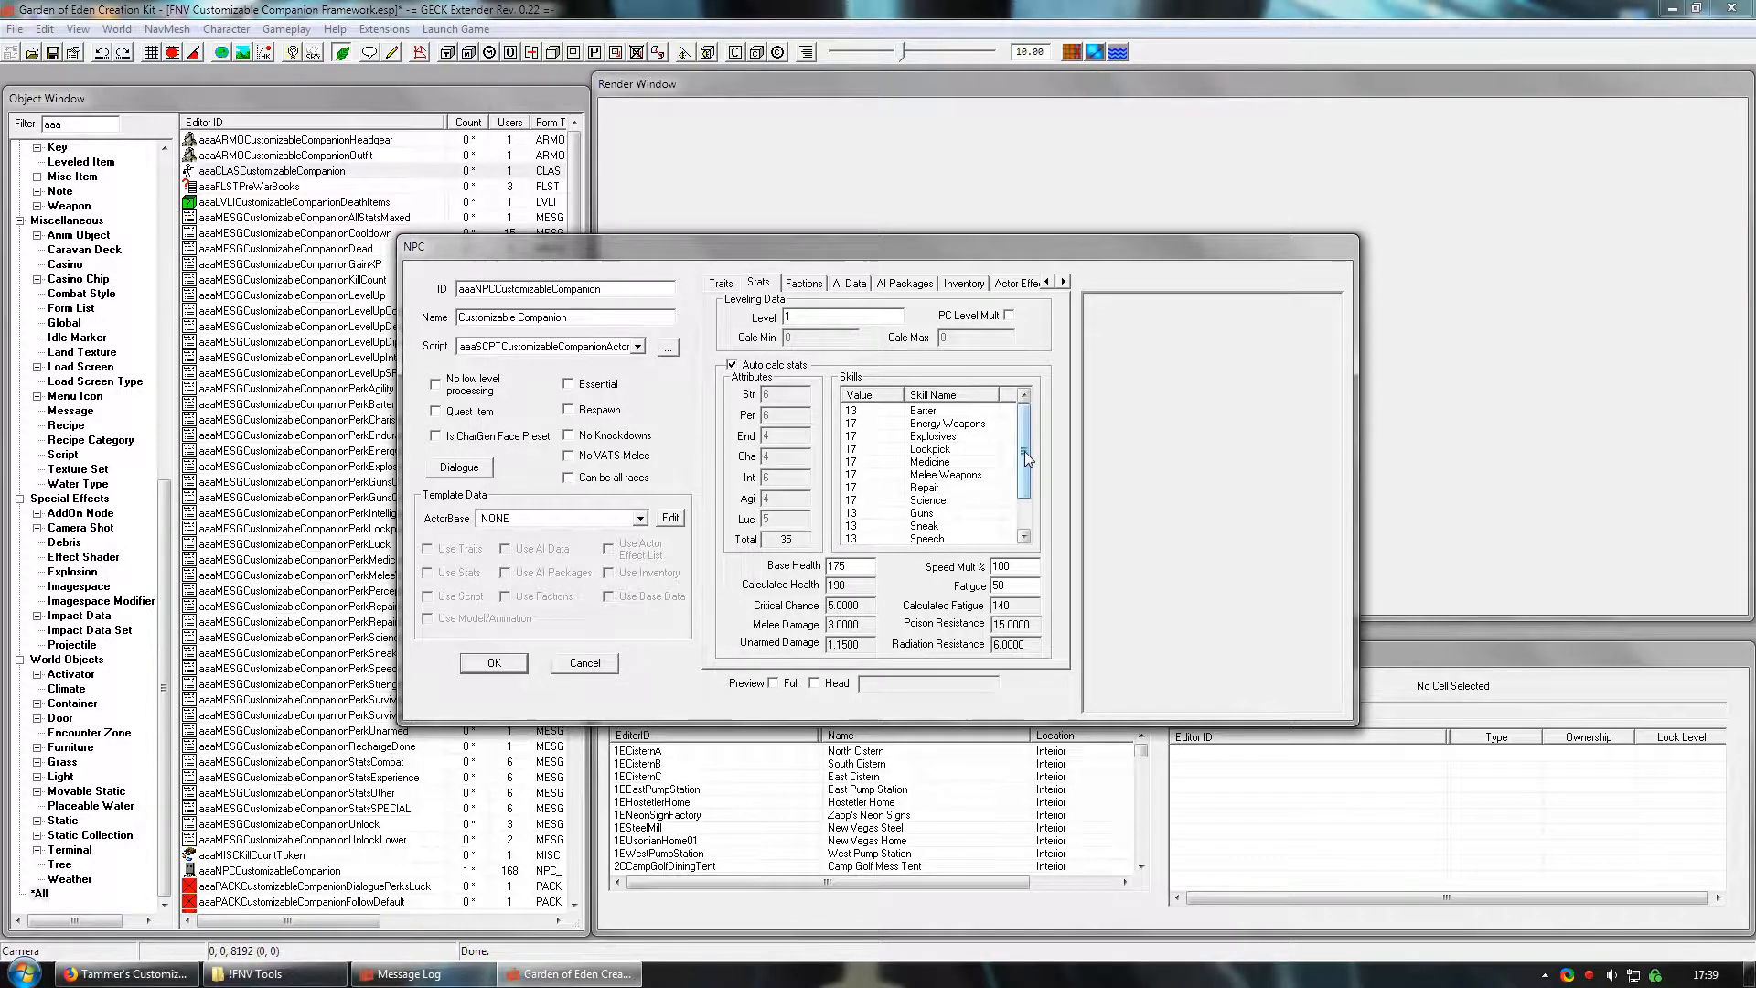
left_click_drag(1024, 452, 1025, 483)
left_click(848, 283)
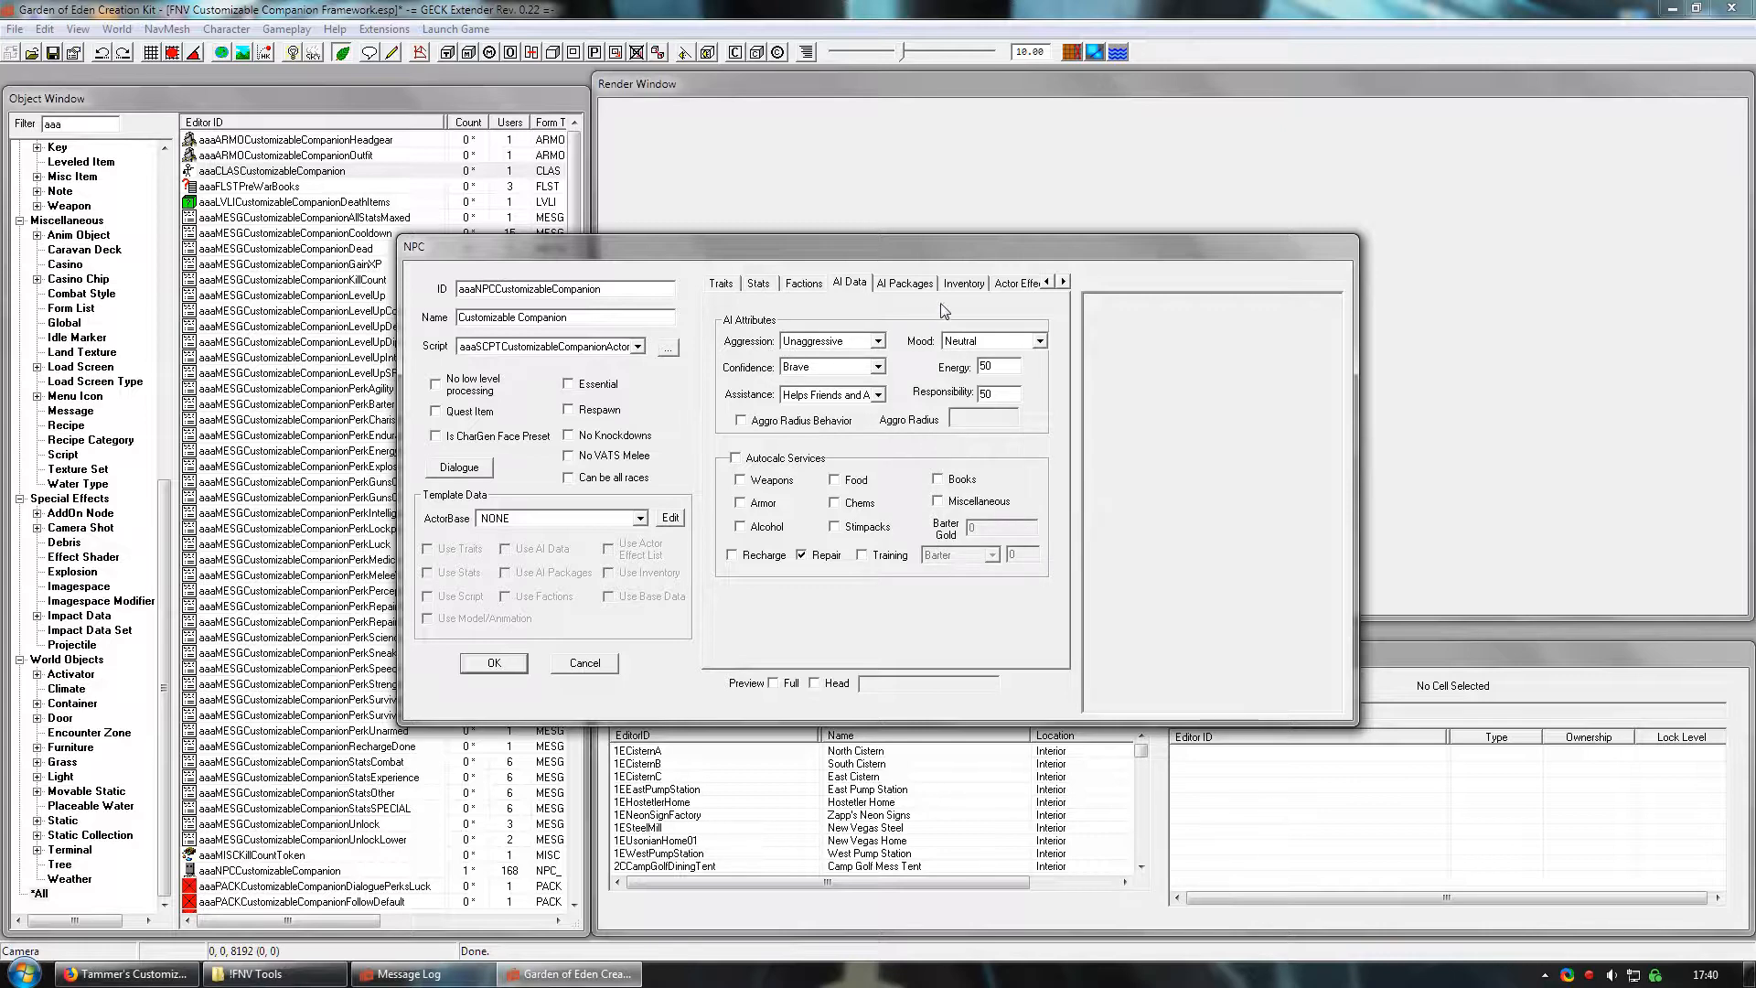
left_click(968, 289)
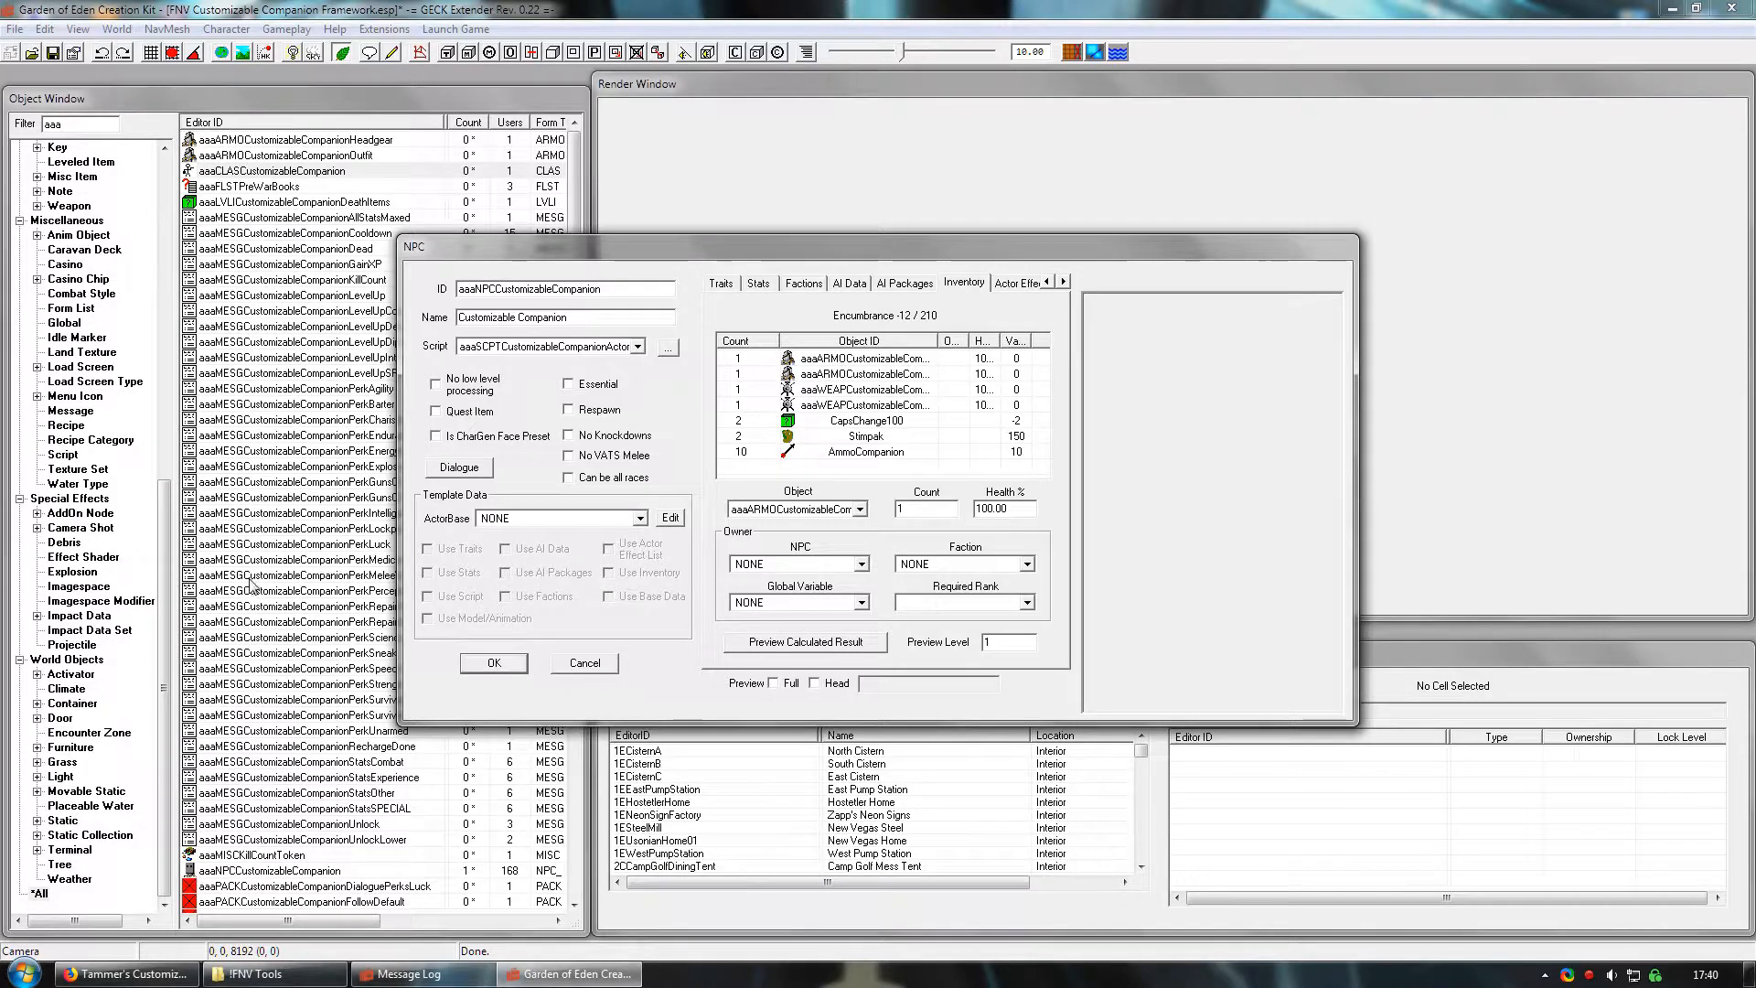
- Open the aaaARMOCustomizableCompanionOutfit armor record from the object list and move its window clear of the list
left_click(294, 574)
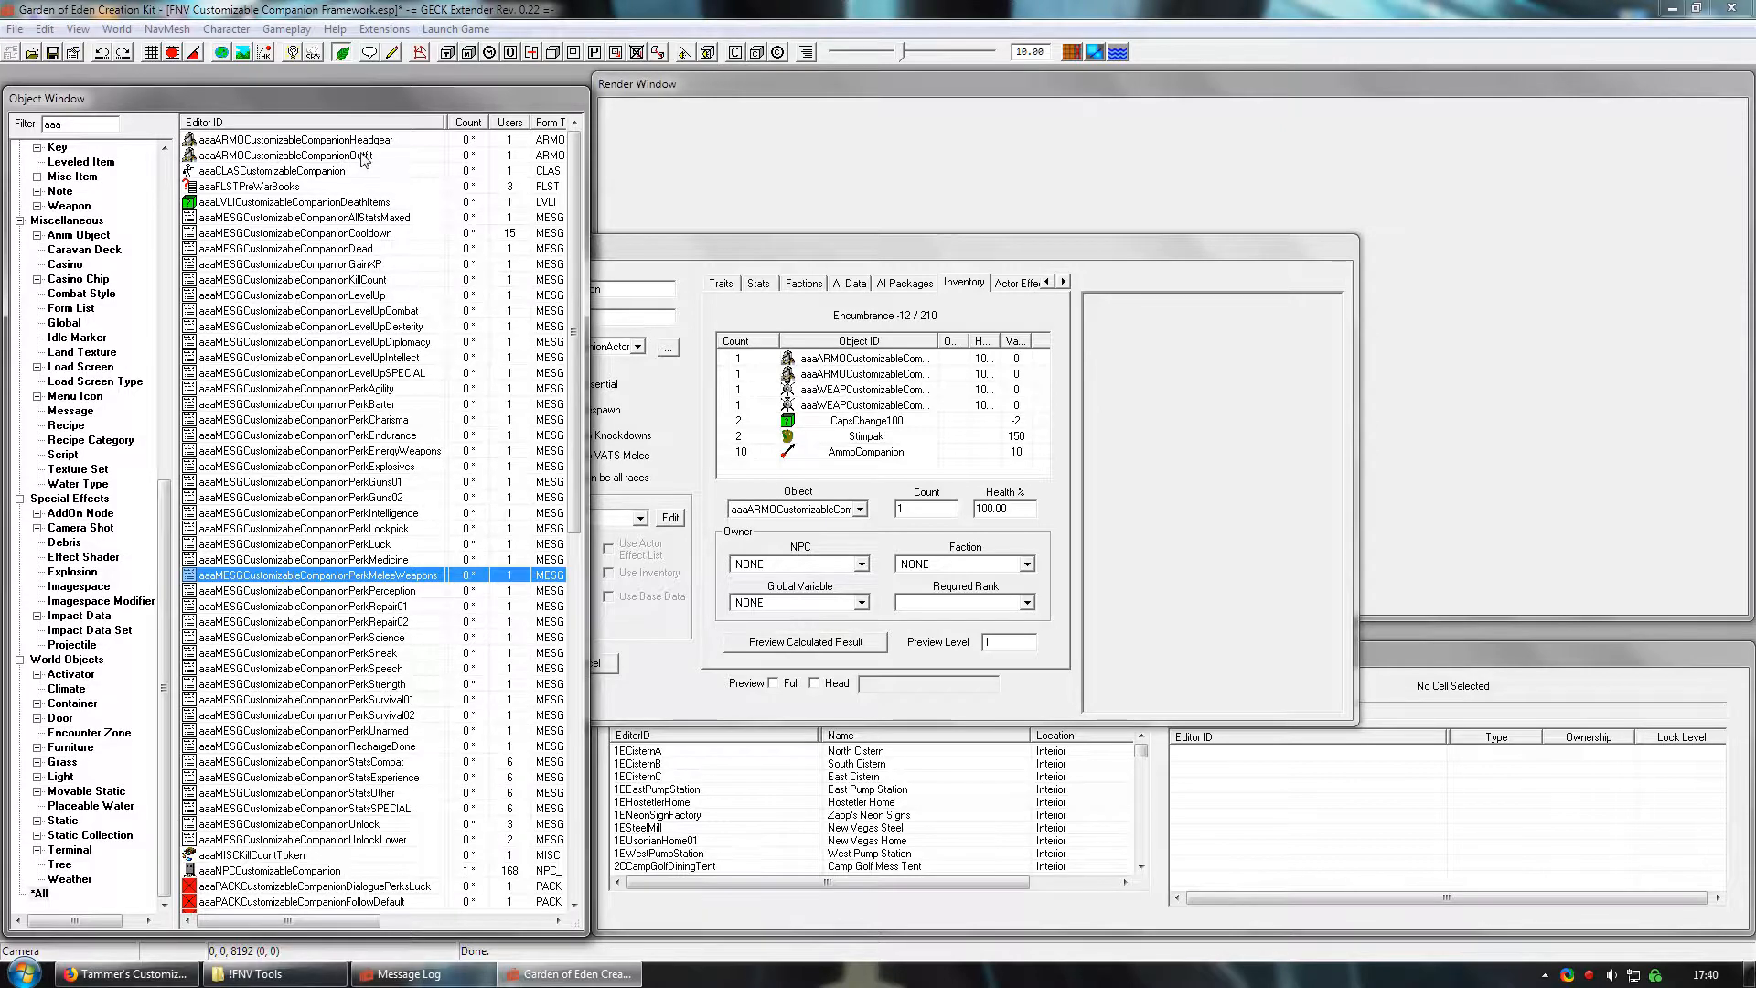
left_click(209, 157)
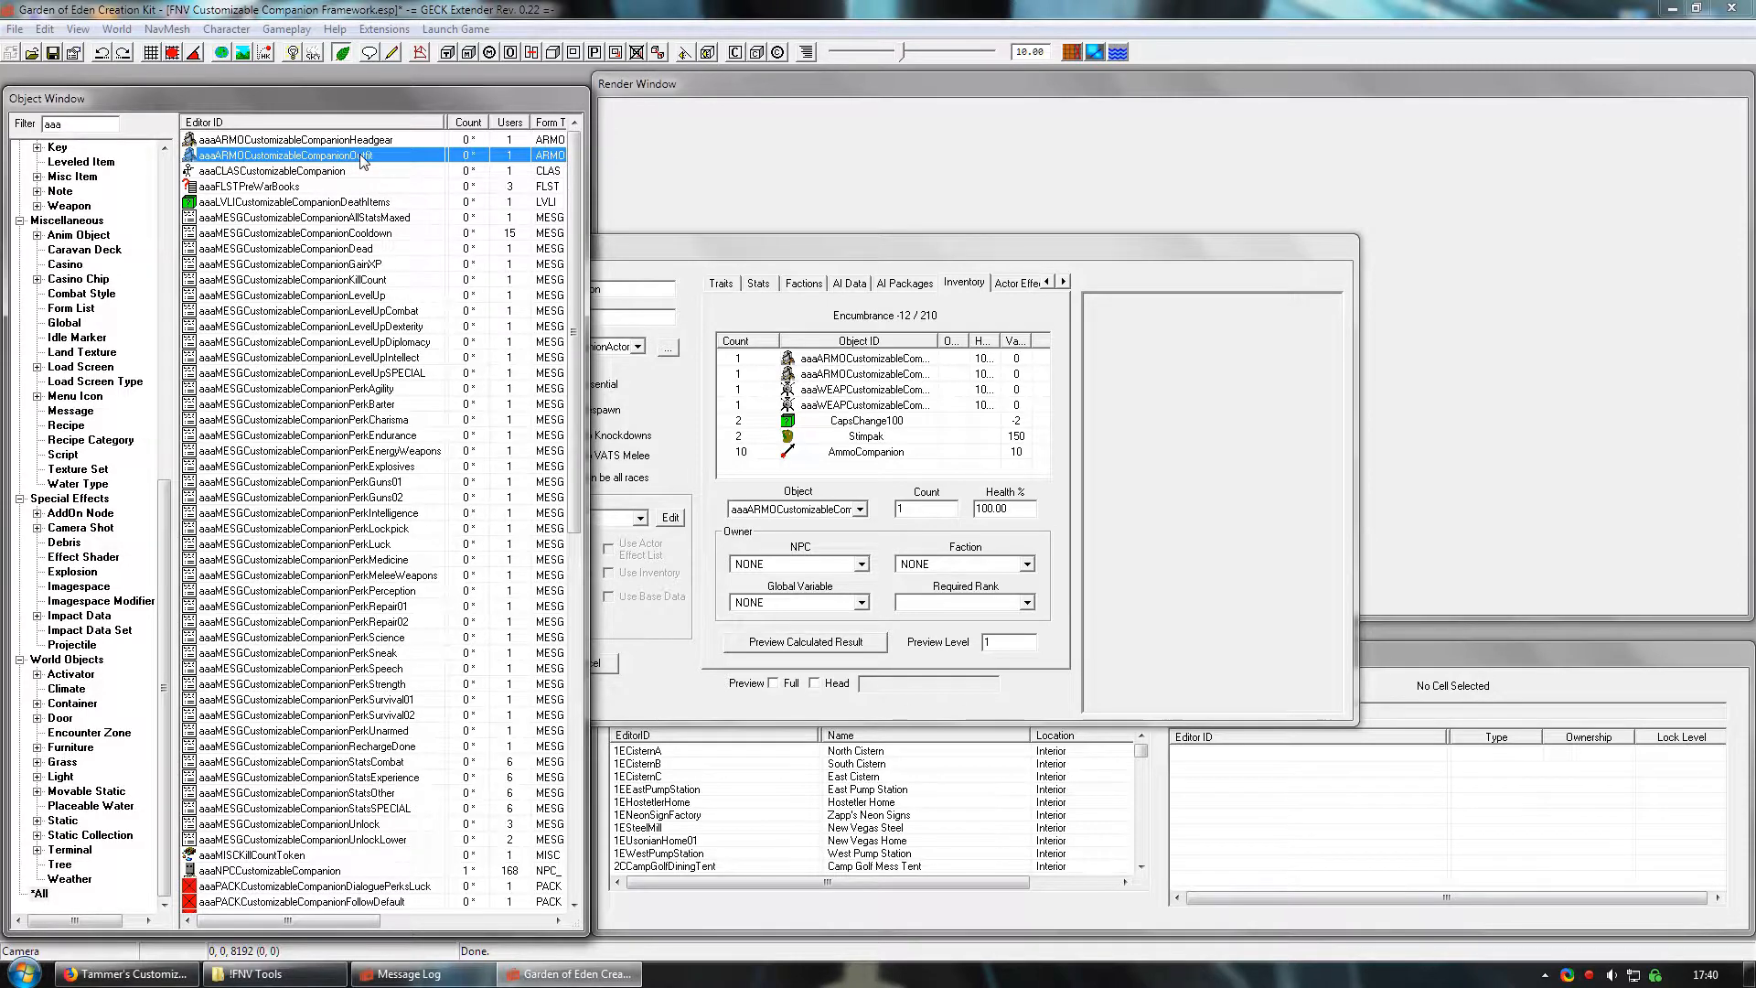
left_click(327, 142)
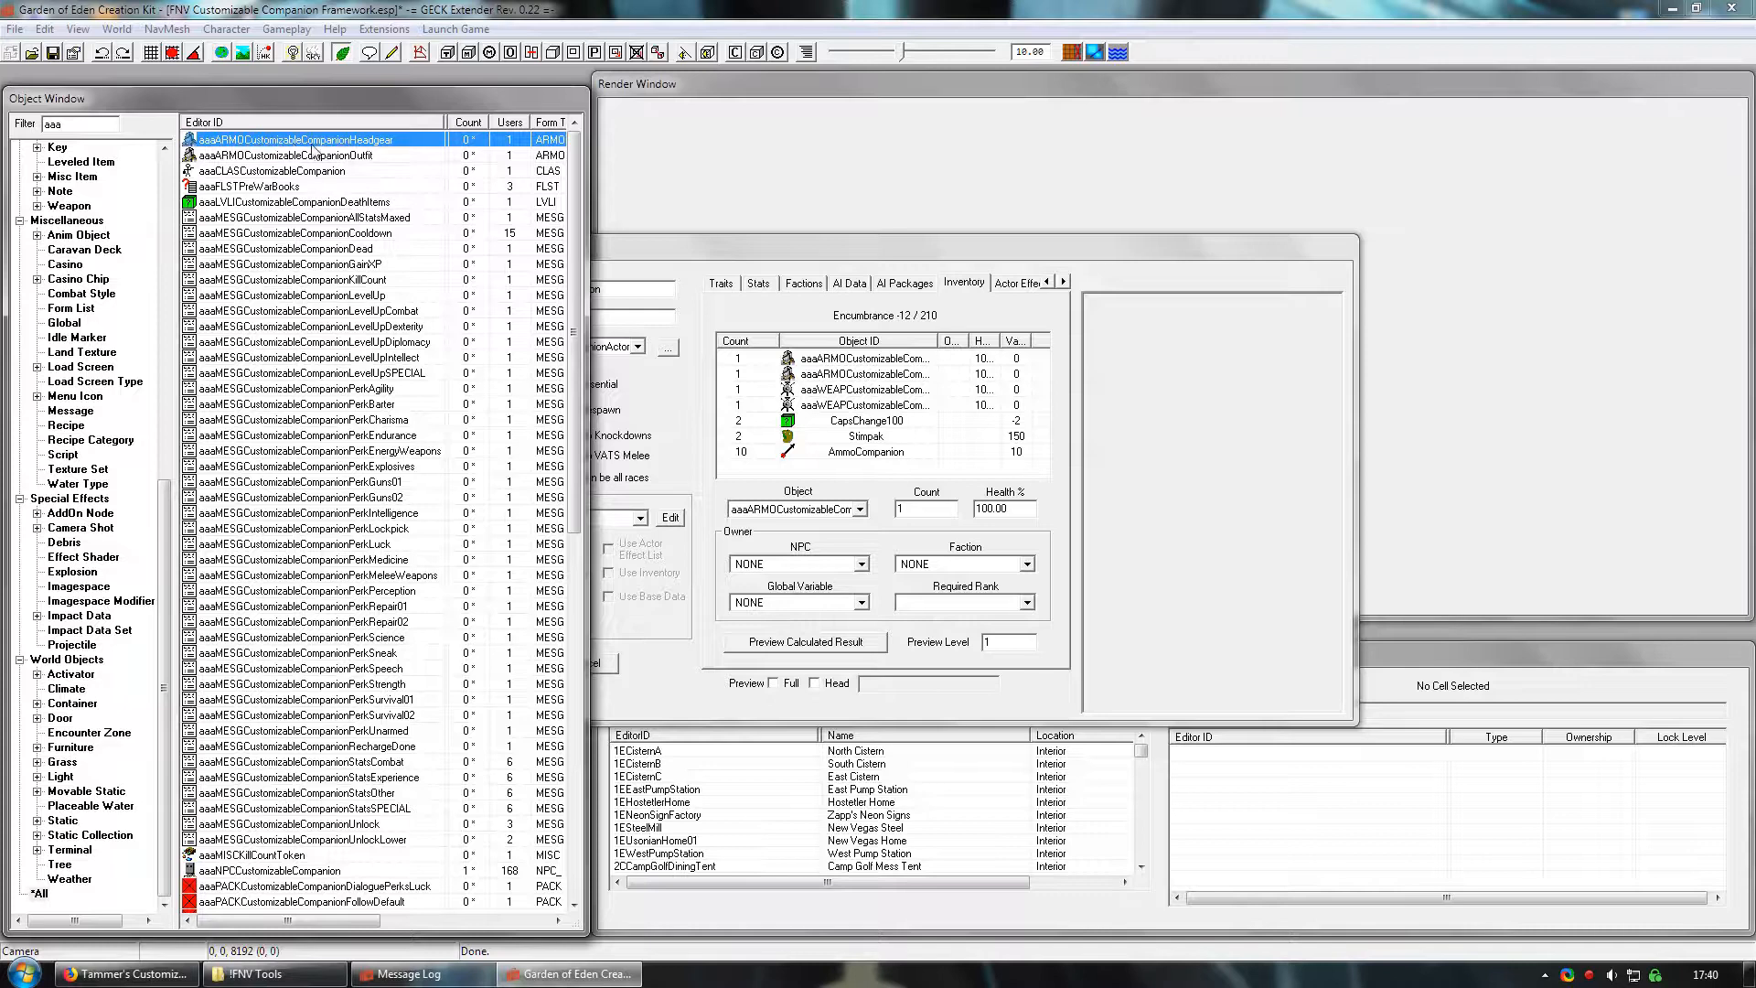
double_click(359, 155)
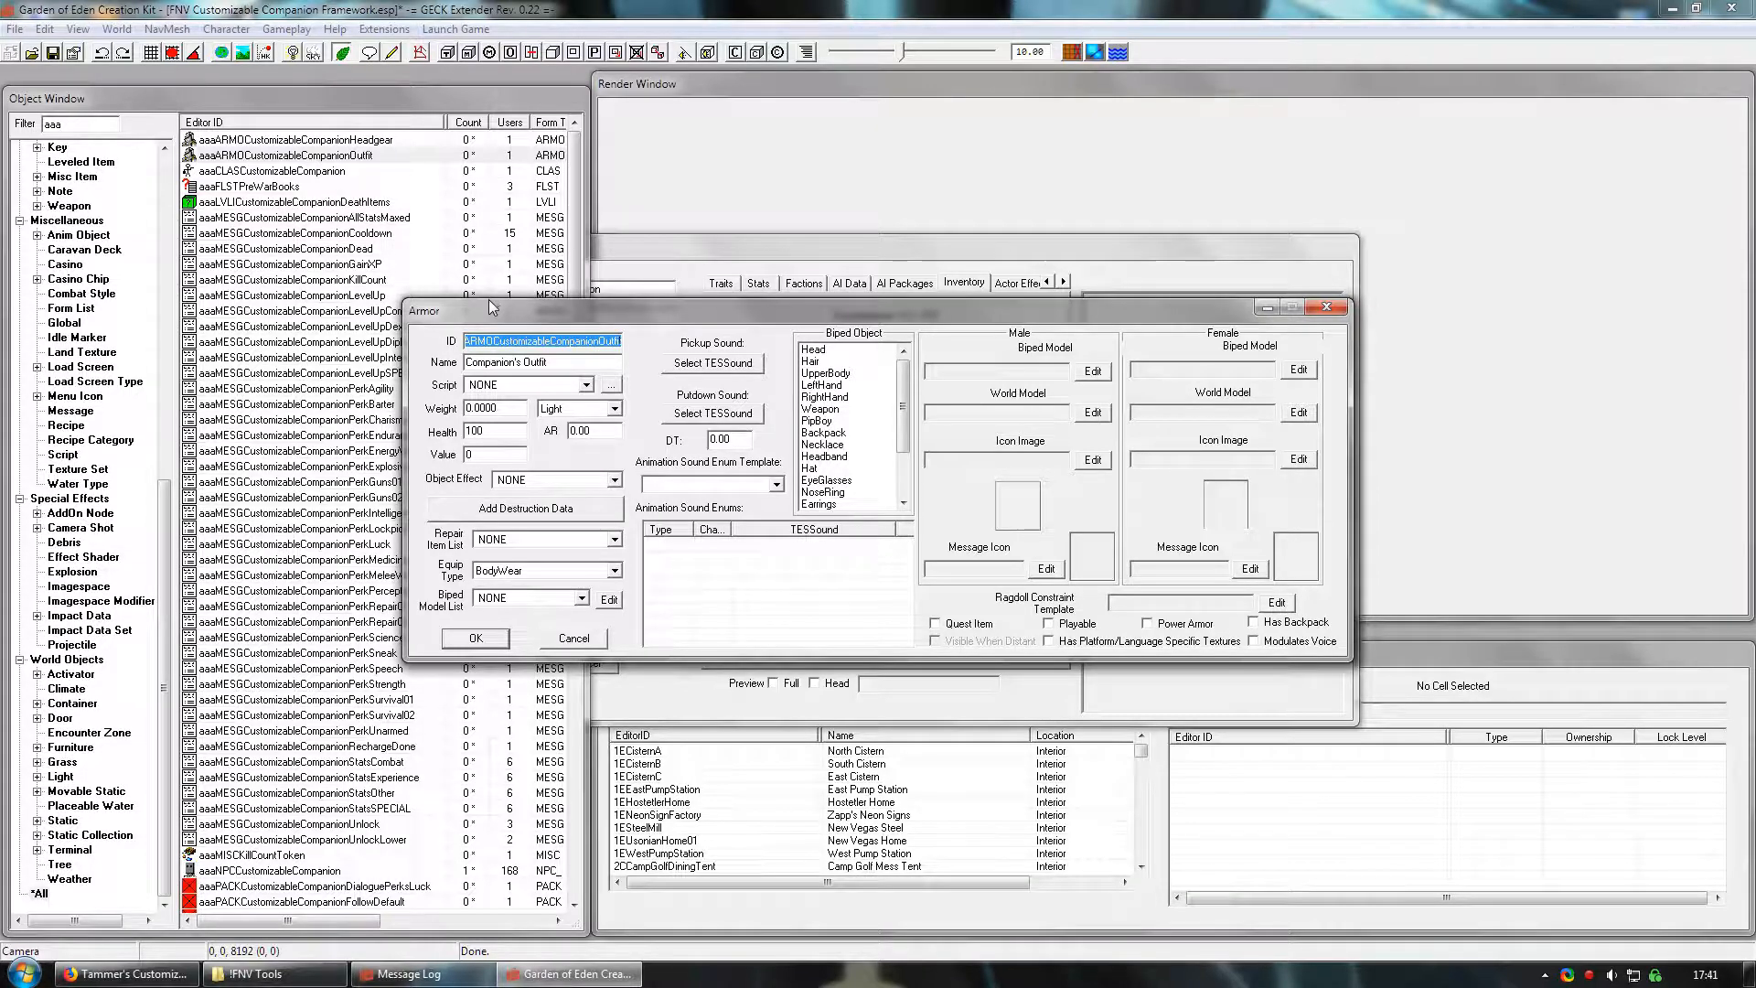
left_click_drag(497, 311, 764, 321)
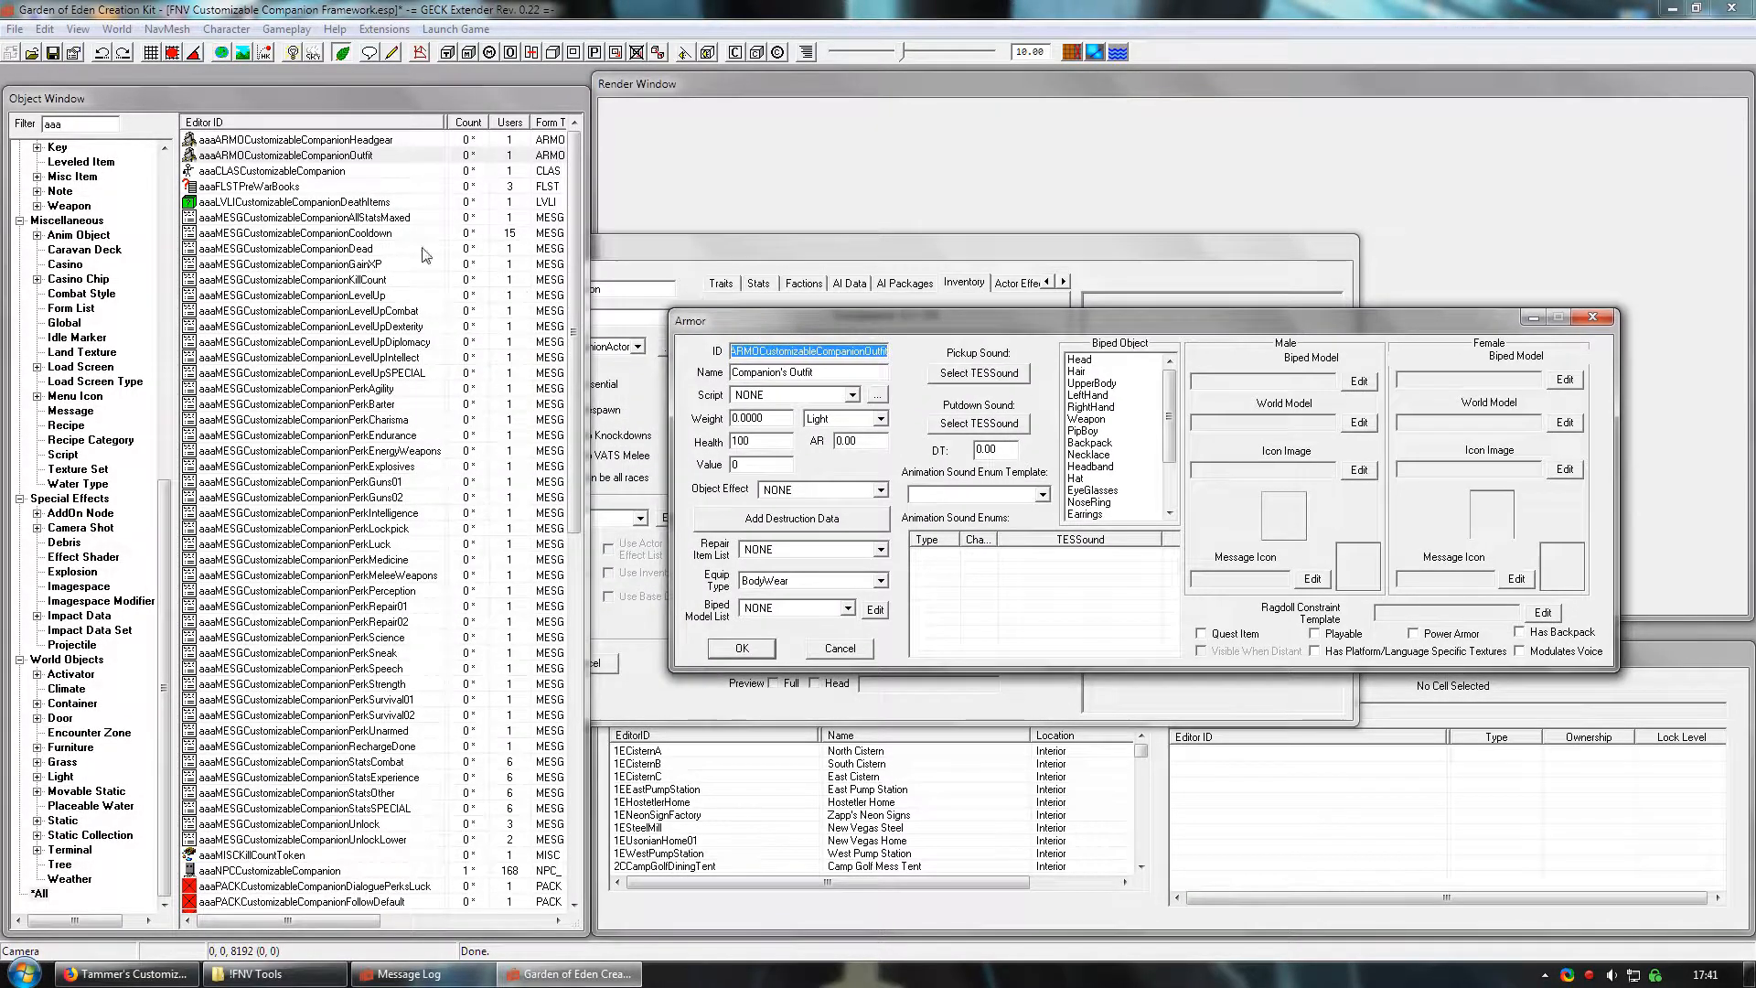
- Show only the Armor category of the object list and filter it by "leather"
double_click(109, 125)
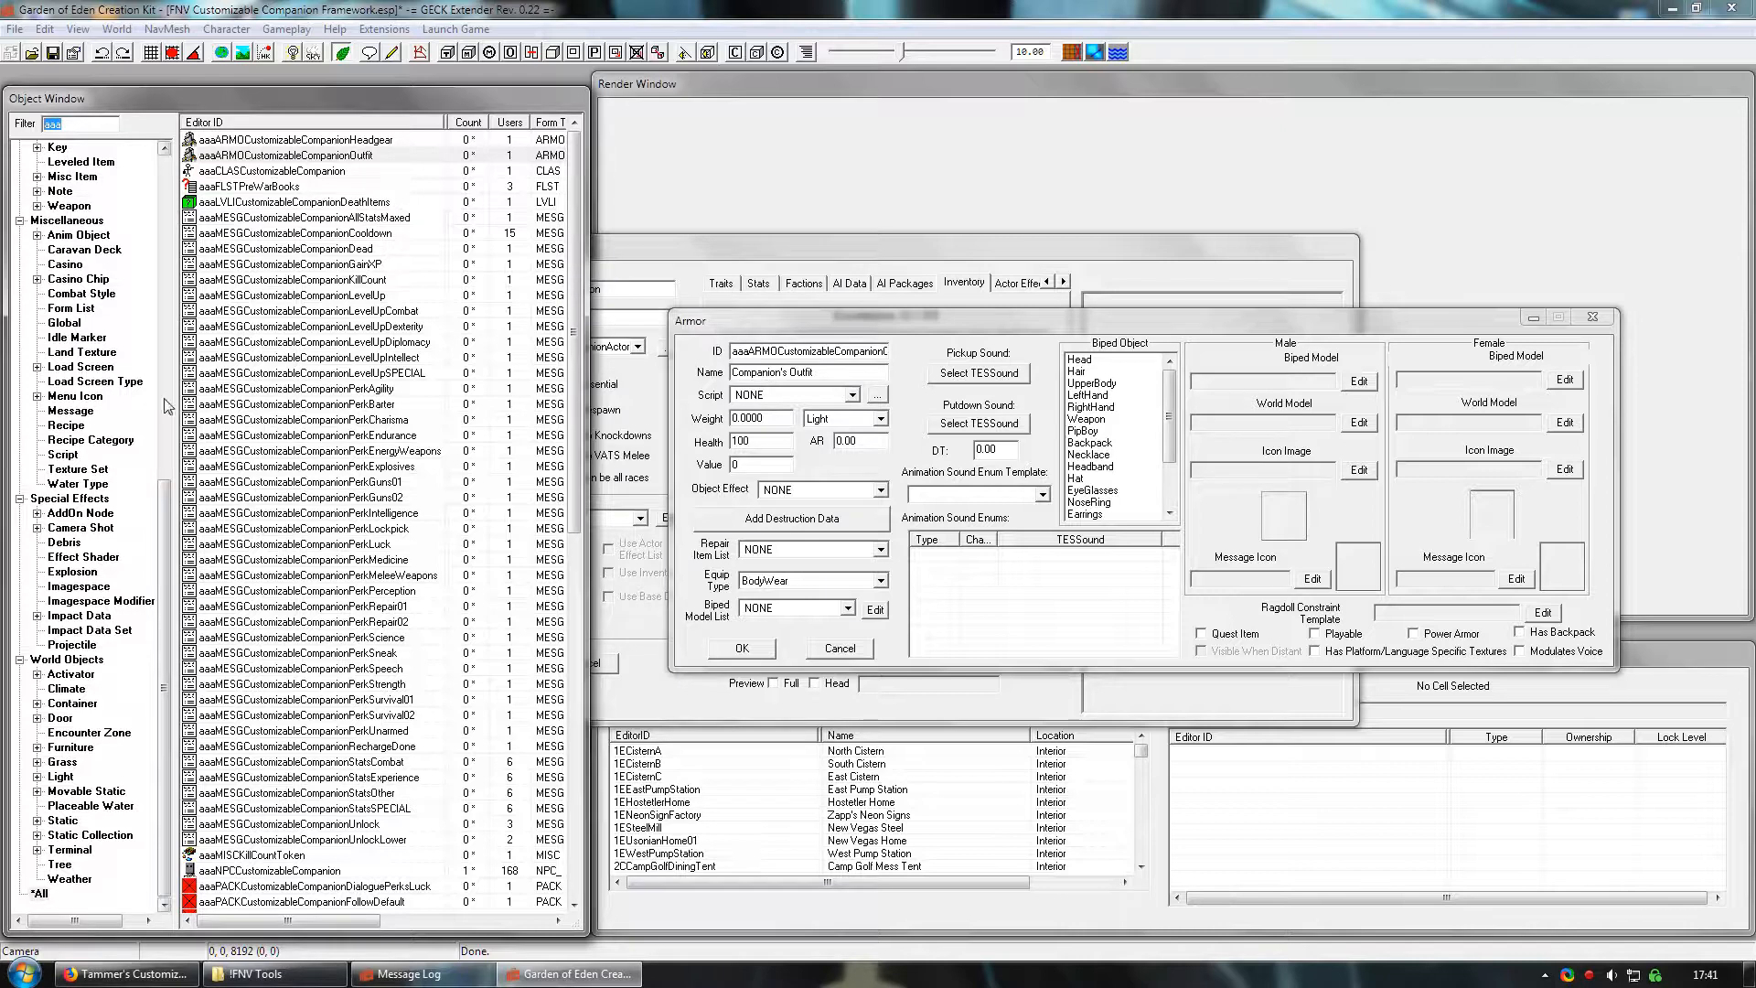
left_click_drag(165, 500, 160, 382)
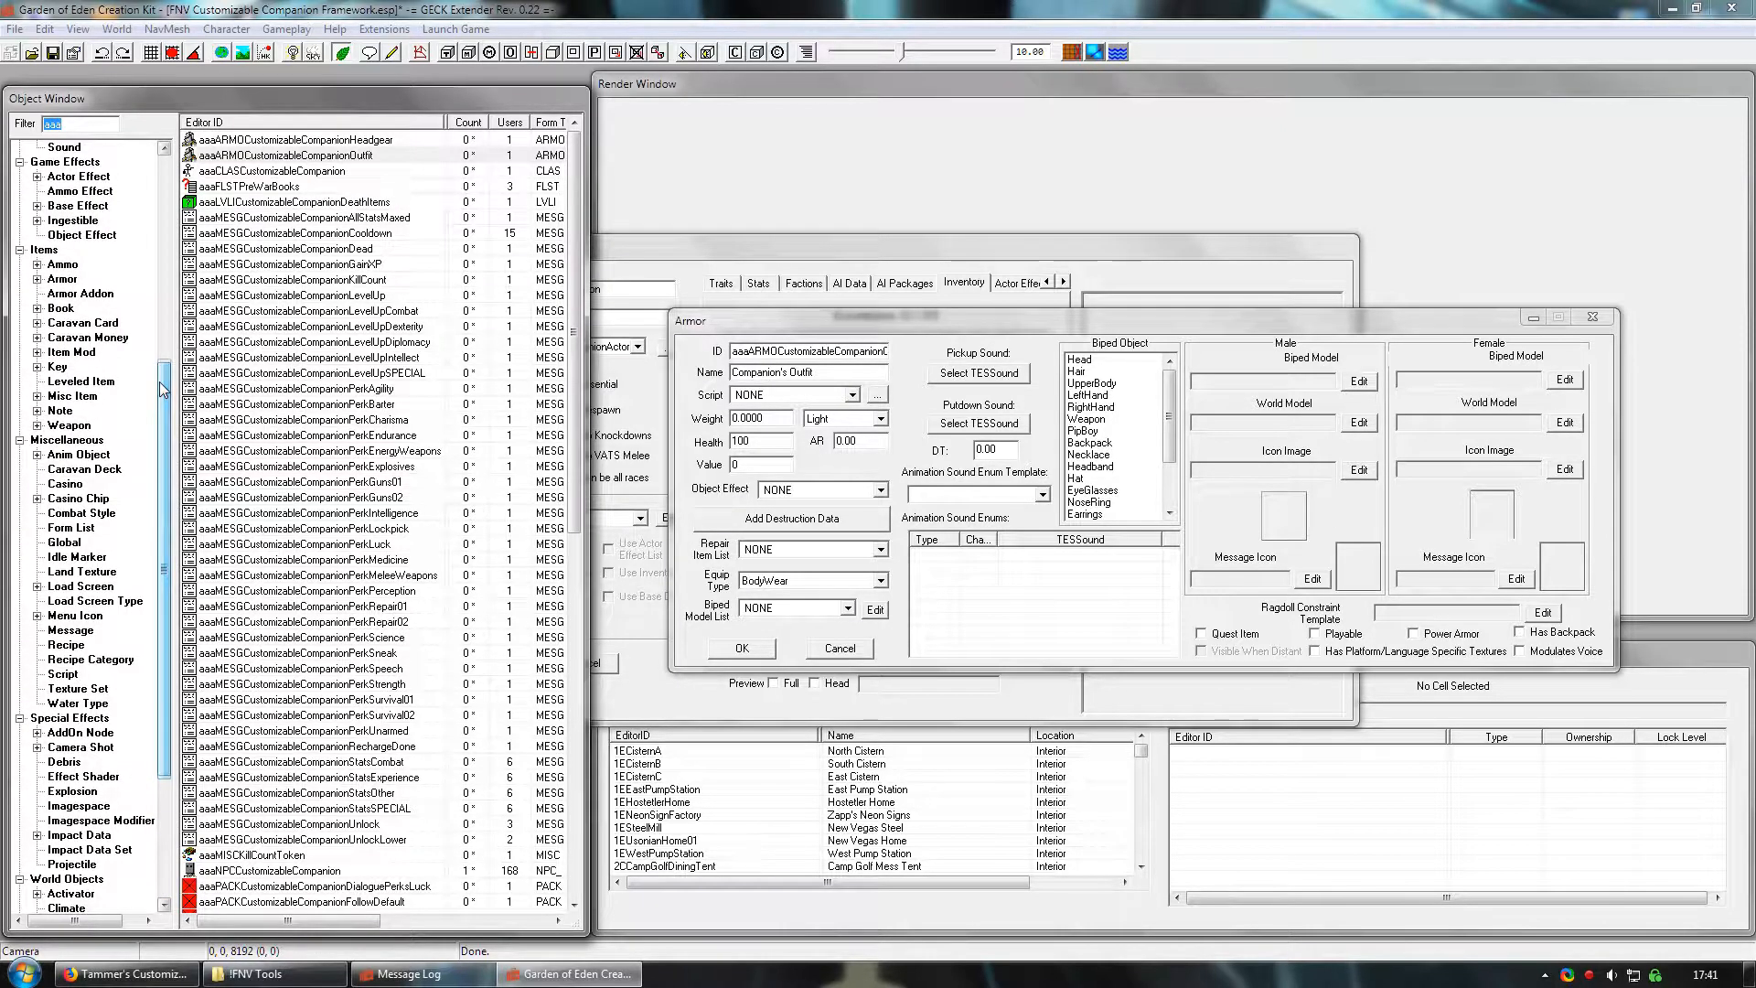
left_click(62, 279)
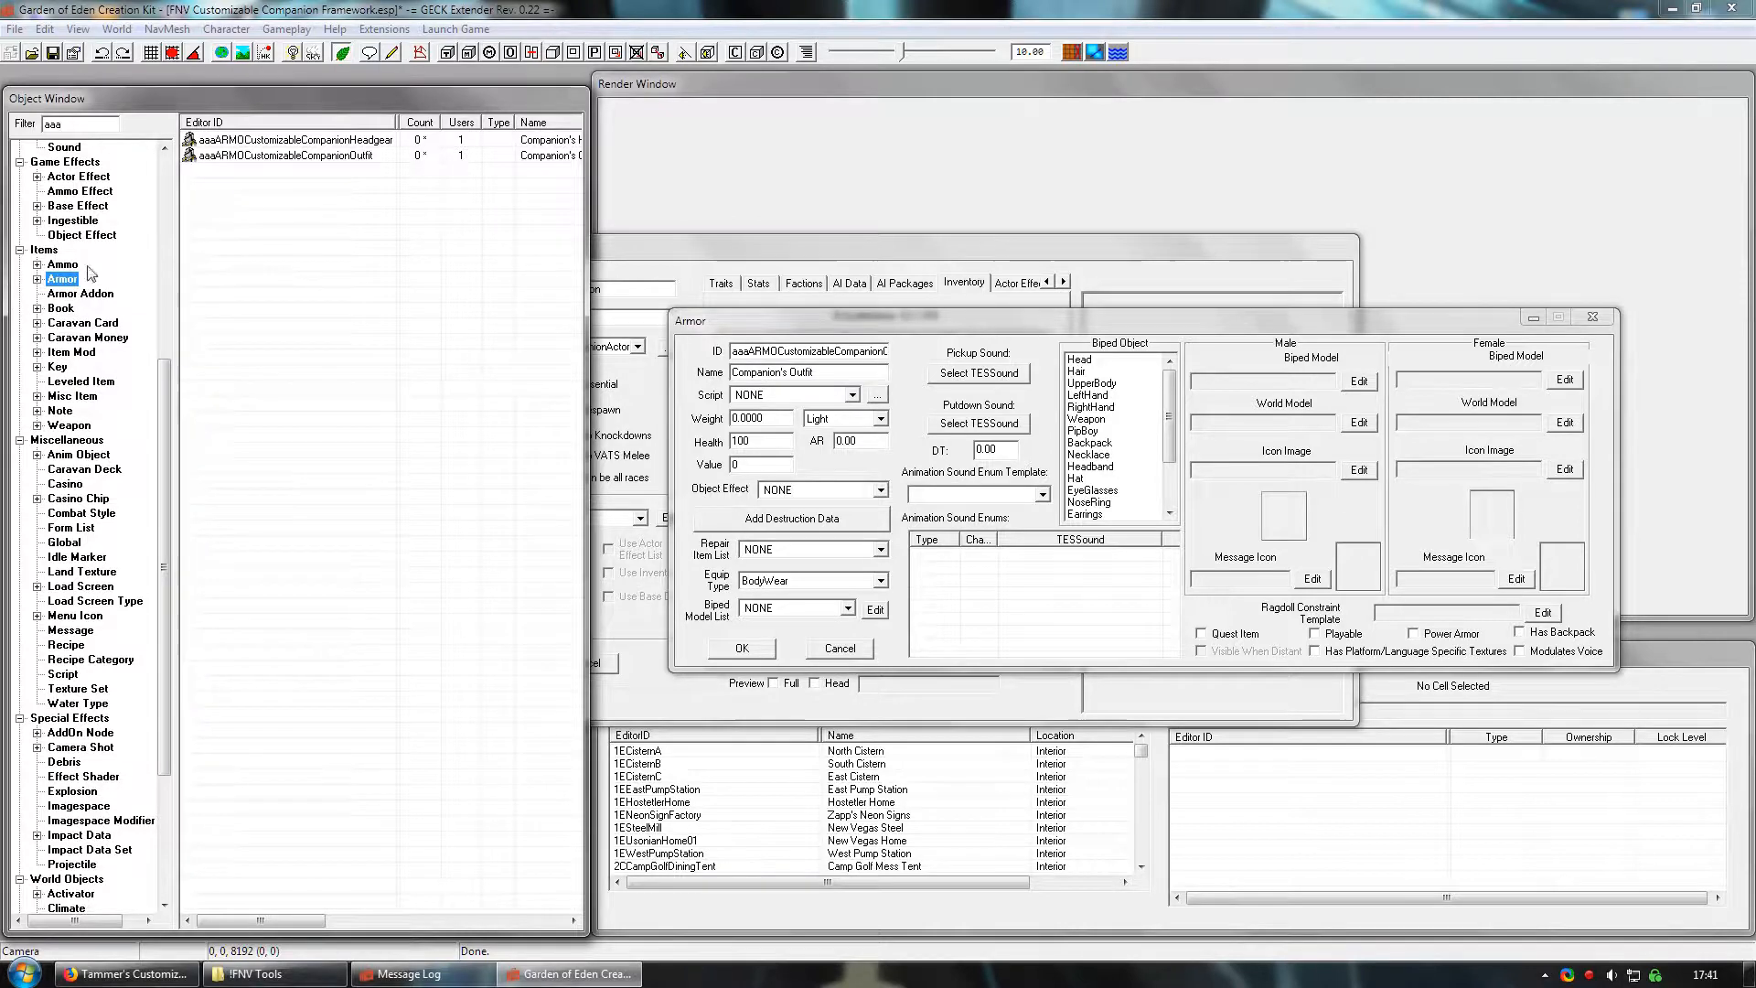
left_click_drag(81, 123, 11, 129)
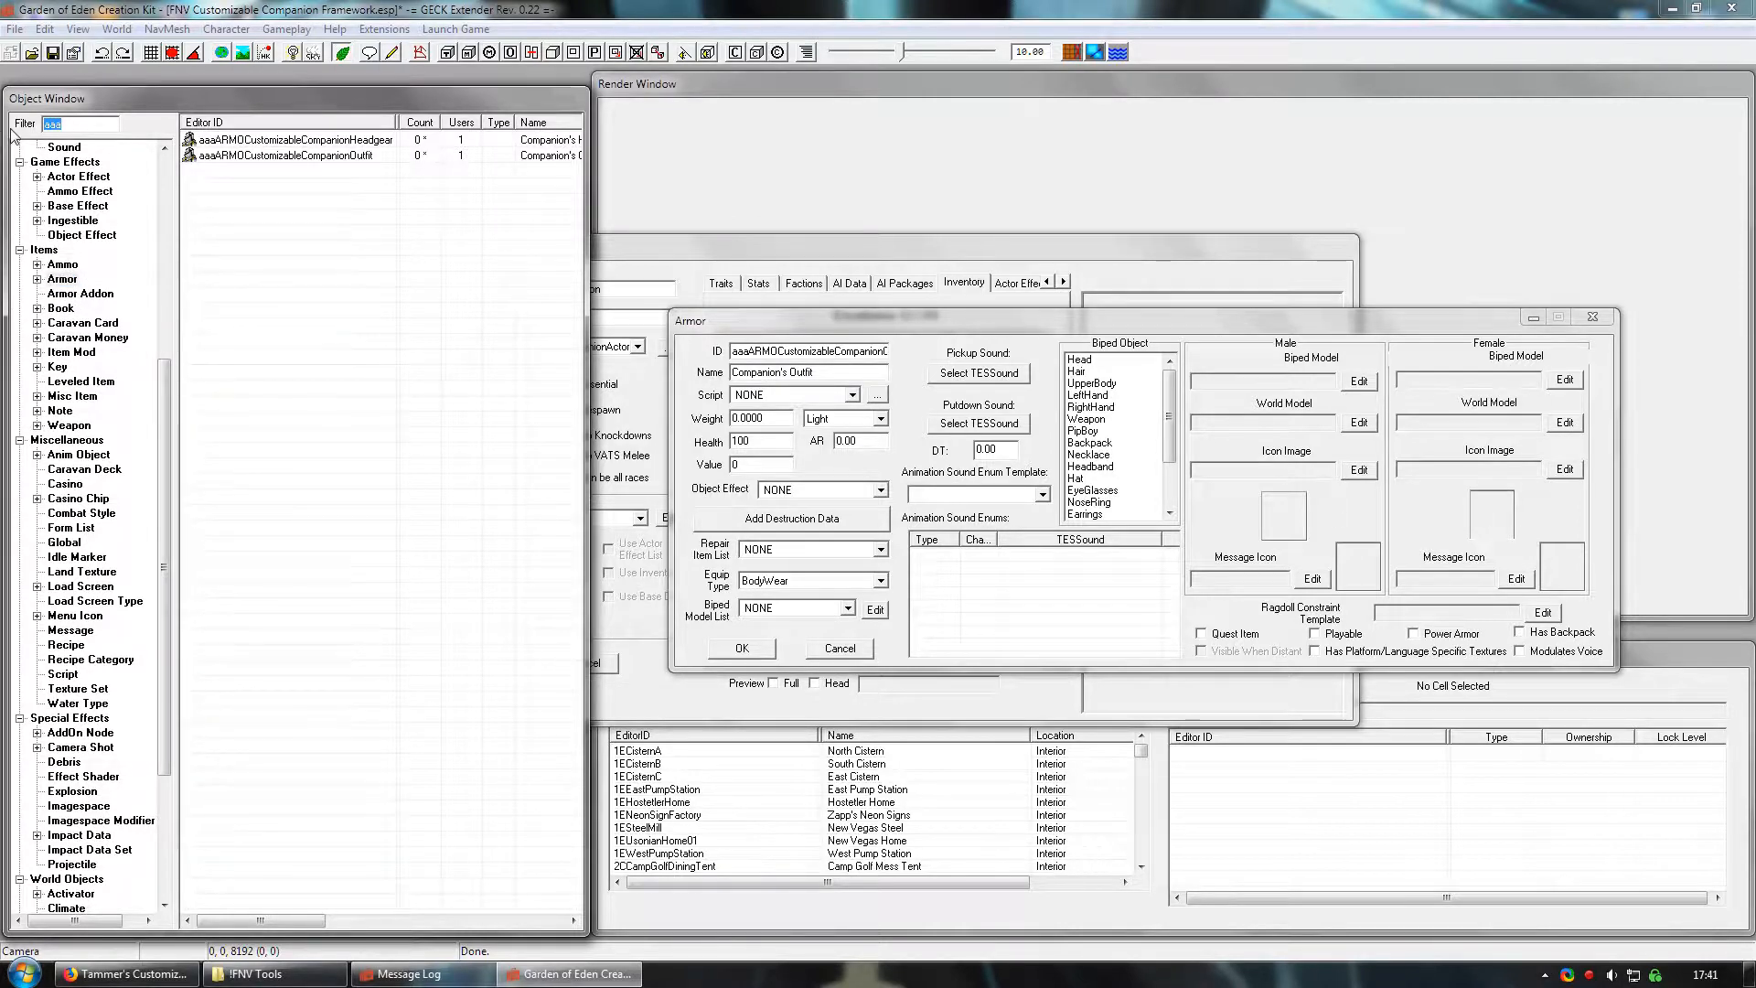
key("BackSpace")
type("leather")
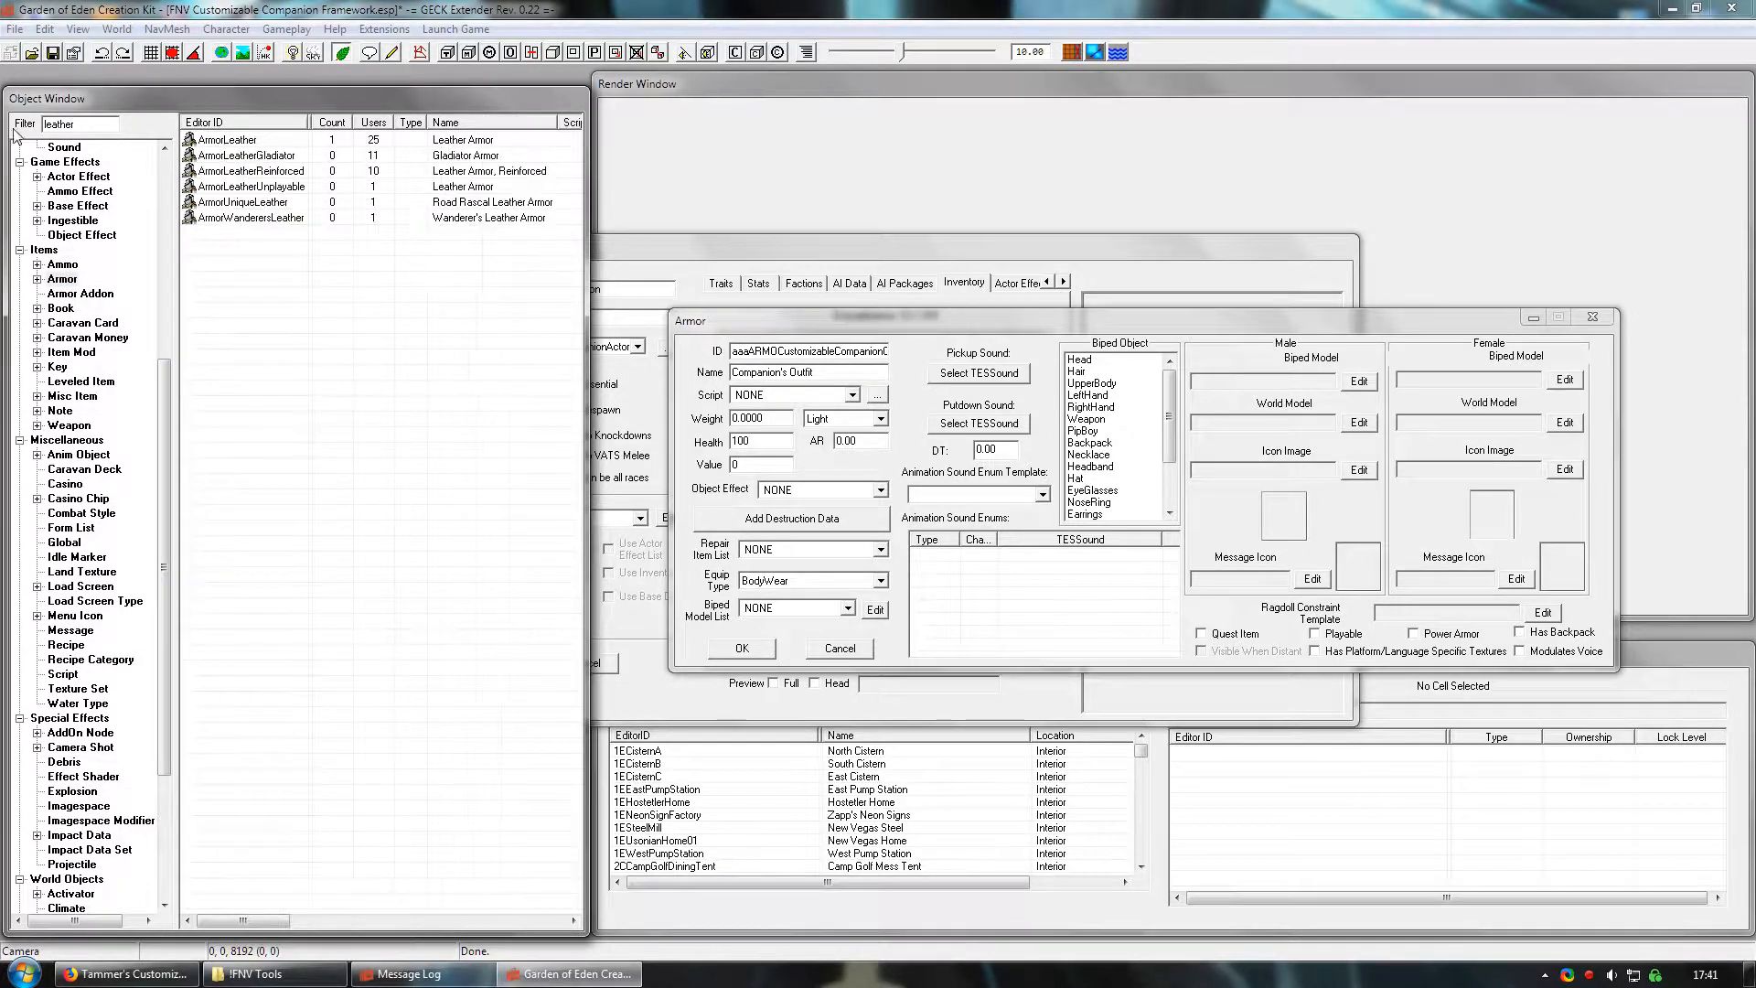
- Open the ArmorLeather record and arrange it beside the companion outfit record for comparison
left_click(243, 141)
double_click(242, 141)
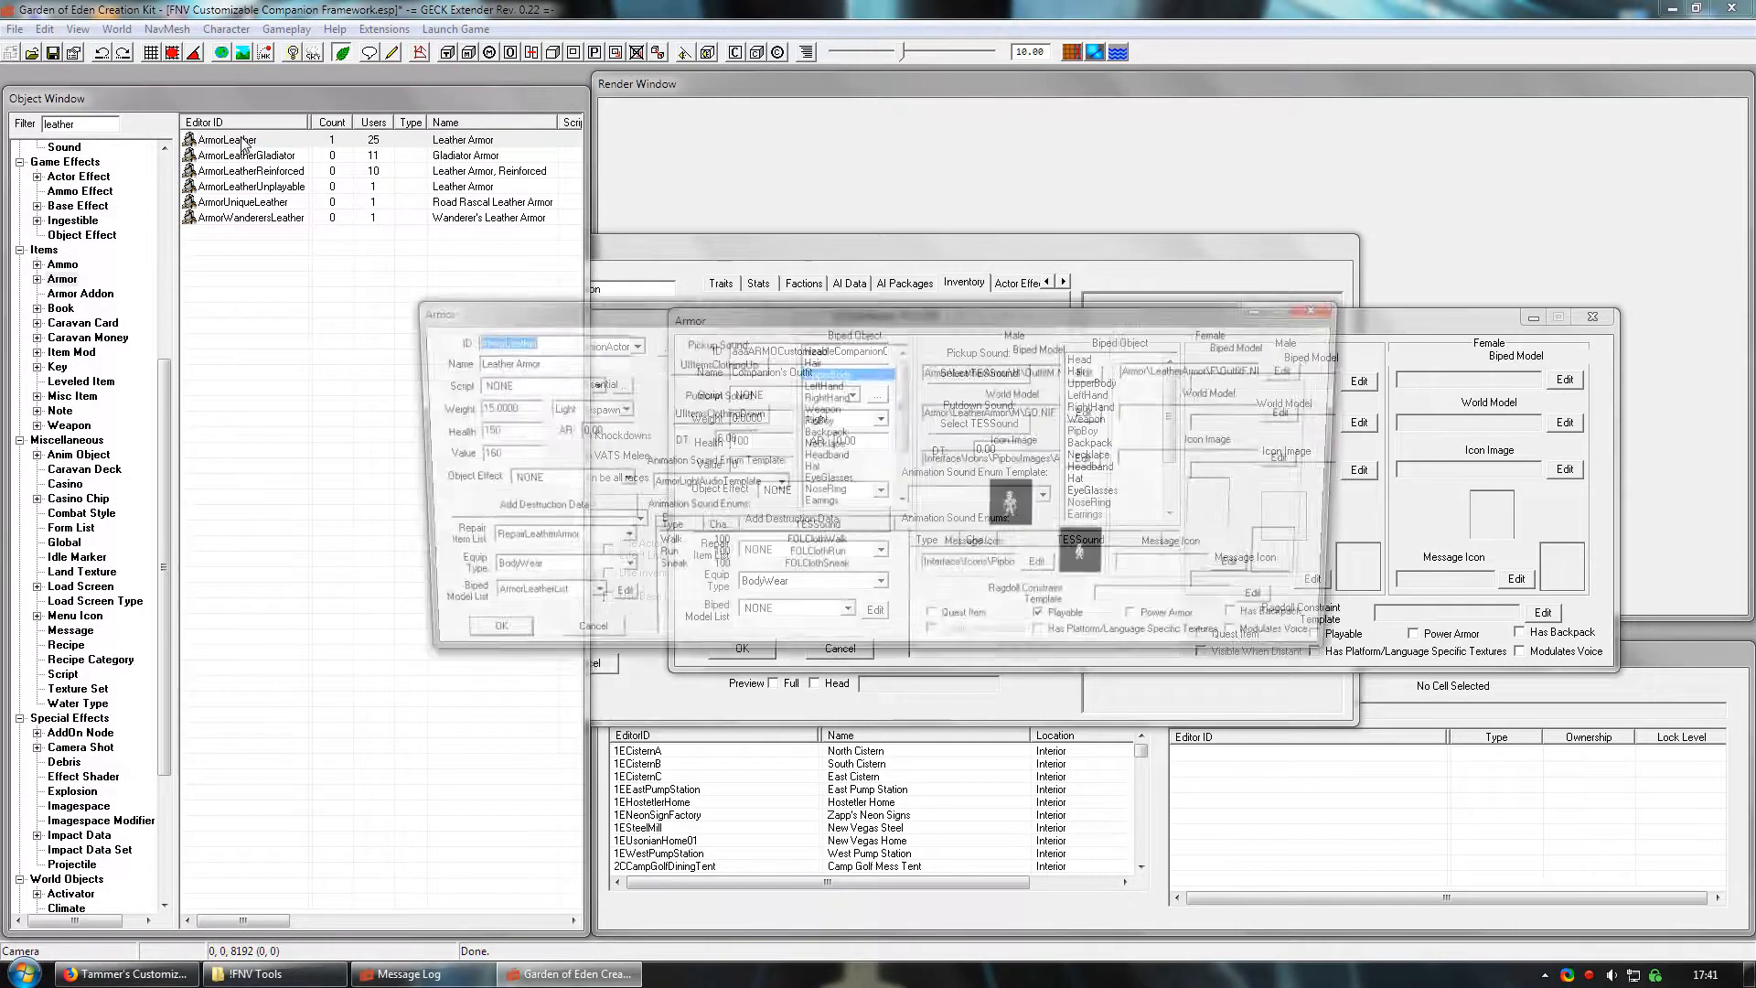
left_click_drag(674, 304, 503, 141)
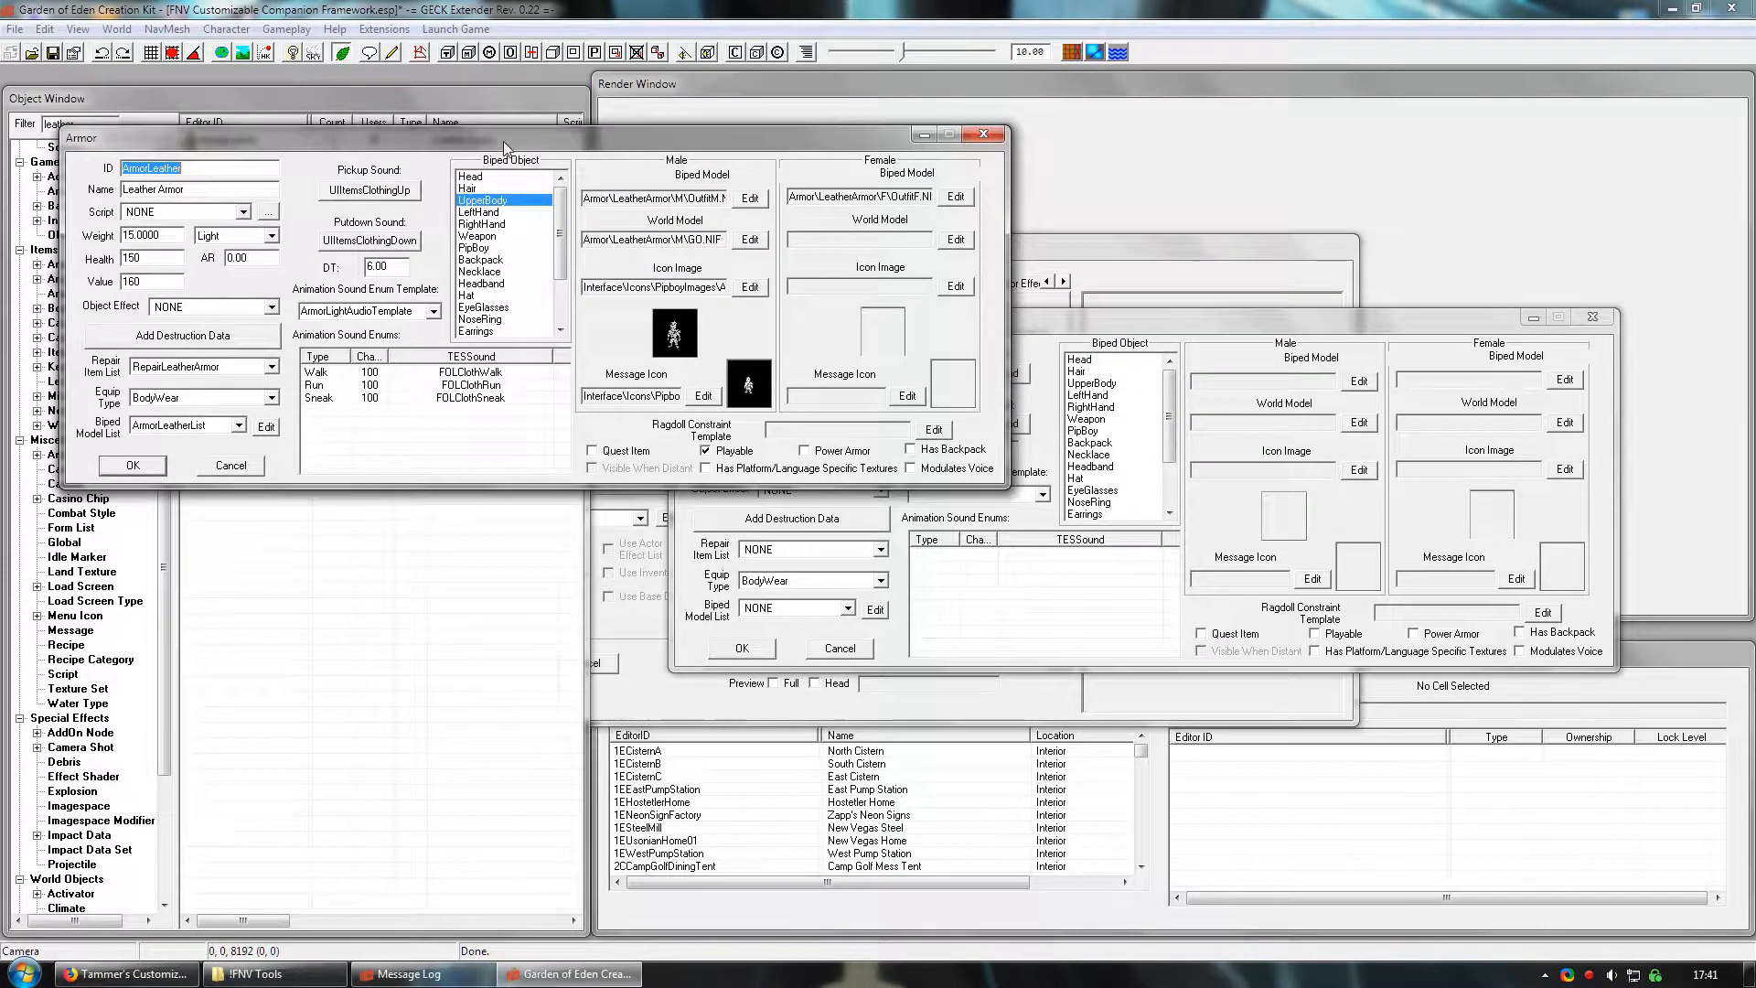
left_click_drag(1111, 327, 987, 415)
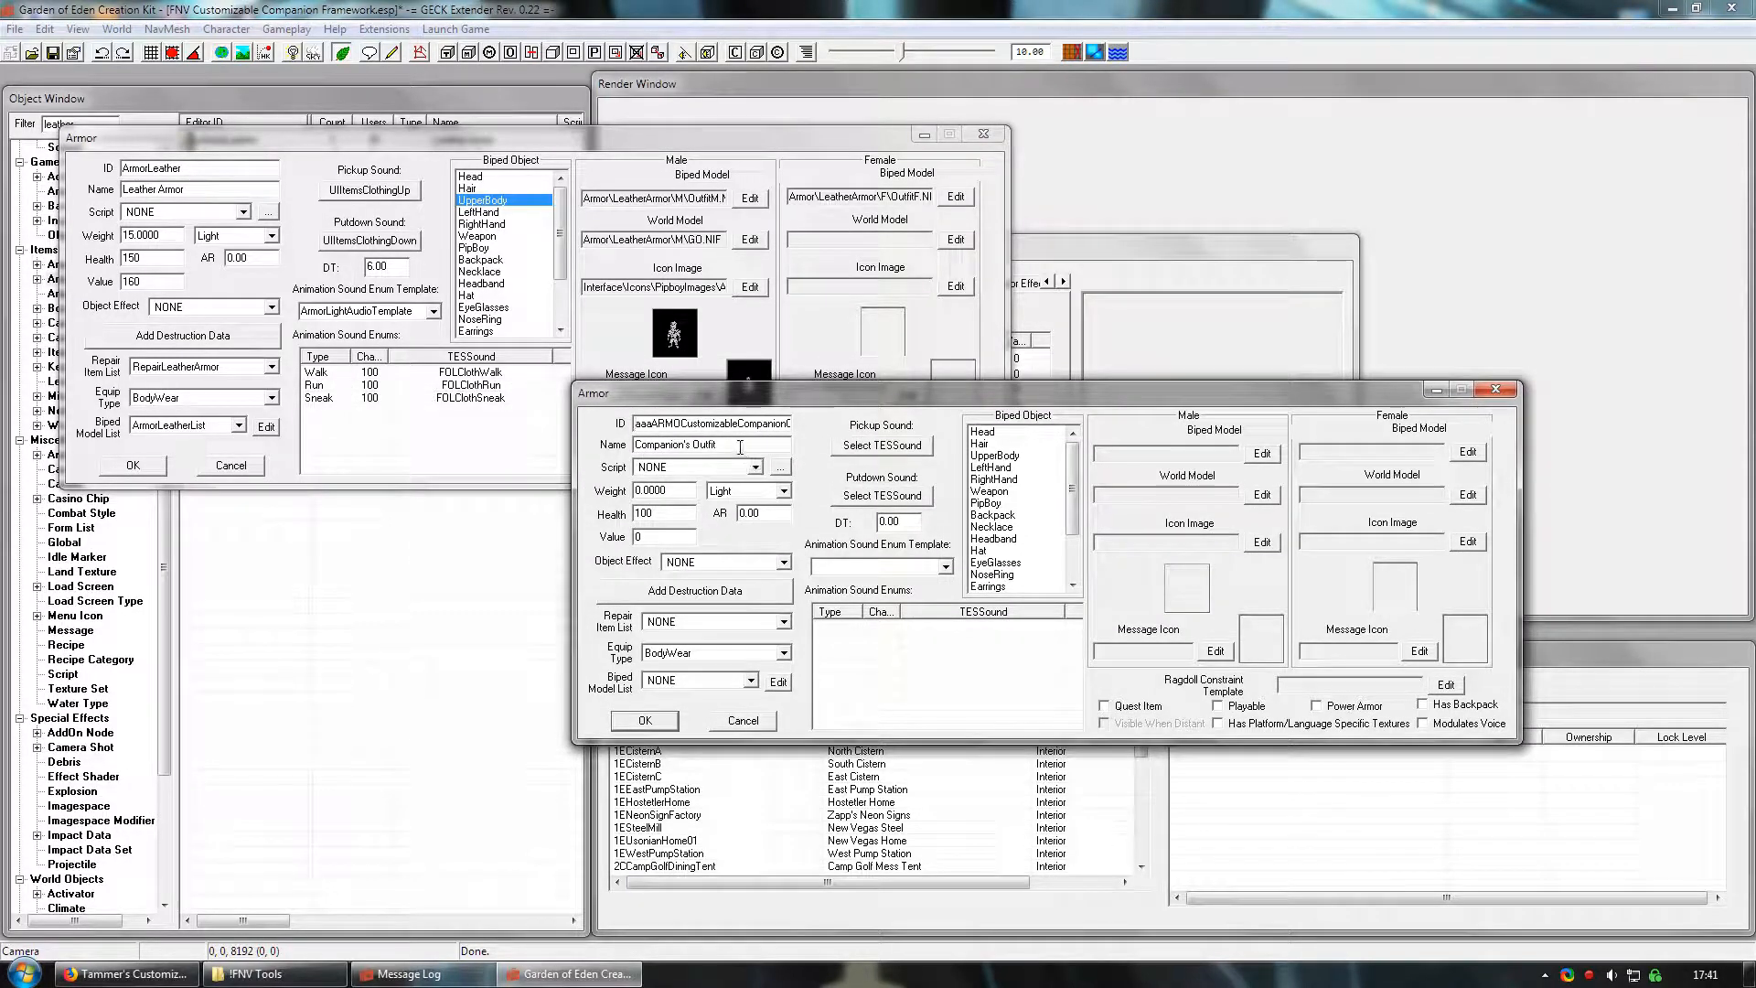
- Name the companion outfit Leather Armor and set its weight to 15, health to 150 and DT to 6
left_click_drag(739, 446, 601, 457)
type("C")
type("Leather Armor")
left_click_drag(691, 490, 577, 498)
type("15")
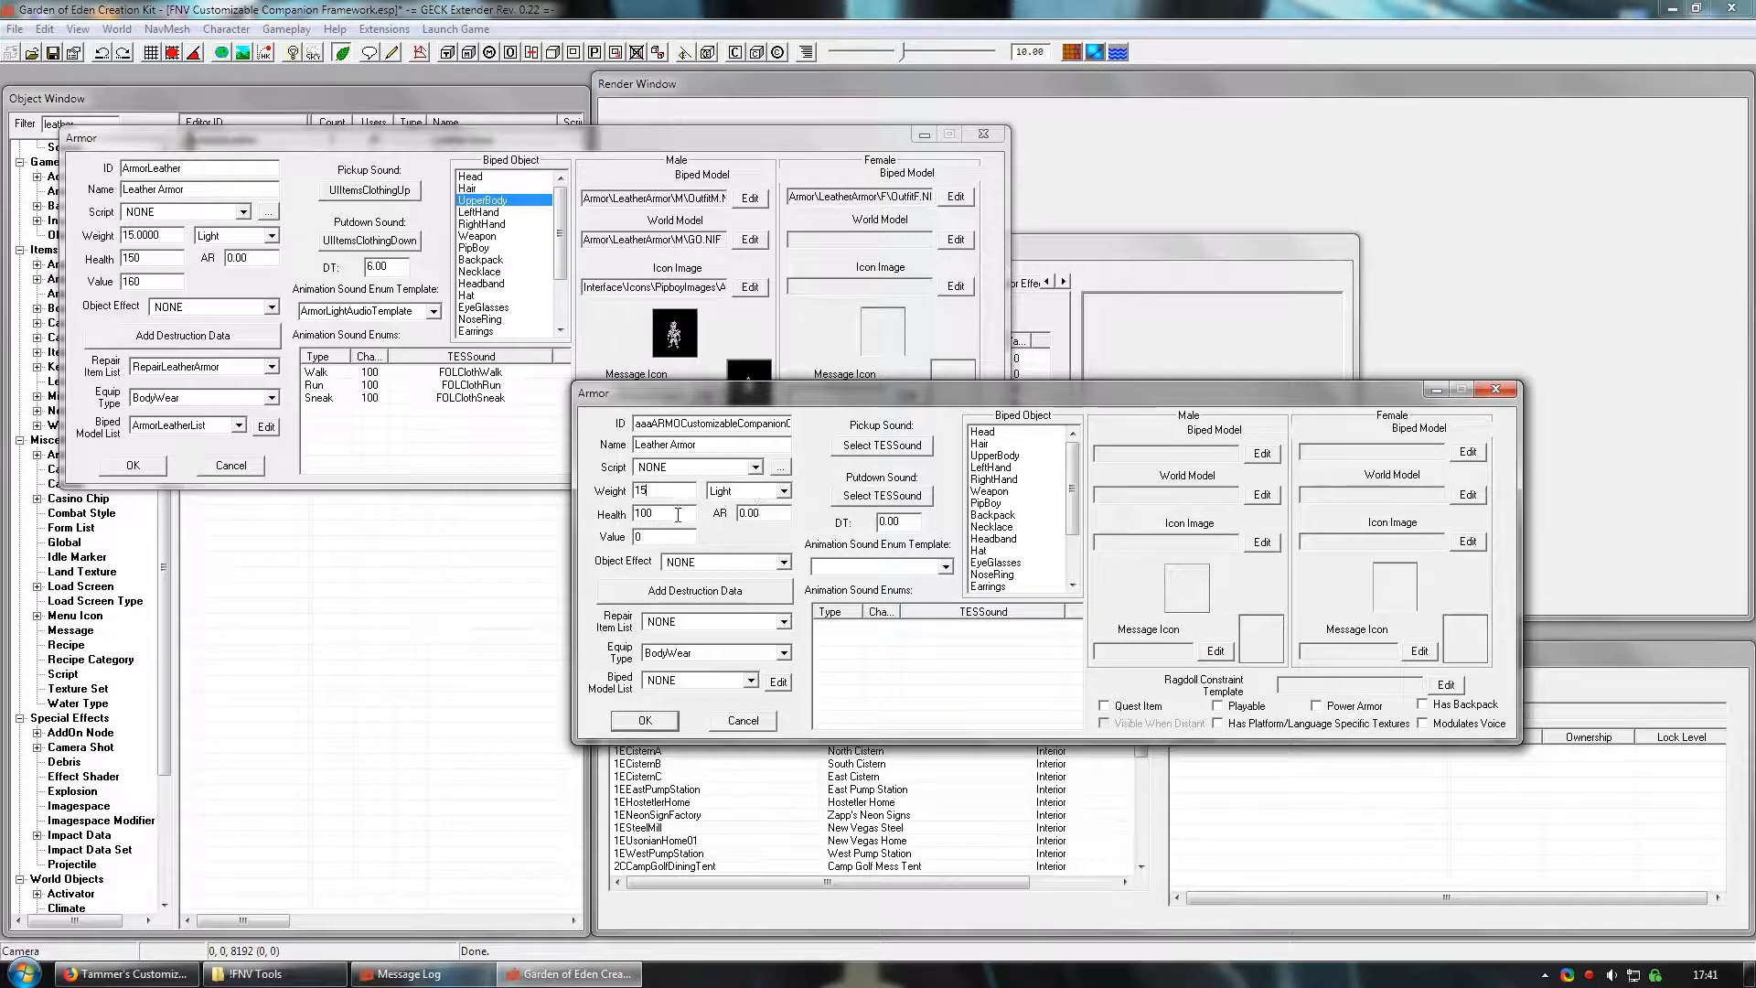
left_click_drag(691, 513, 581, 510)
type("150")
left_click(903, 522)
type("6")
- Assign ArmorLightAudioTemplate as the outfit's animation sound template, keep its repair item list at NONE, and select UpperBody as its biped object
left_click(945, 567)
left_click(910, 596)
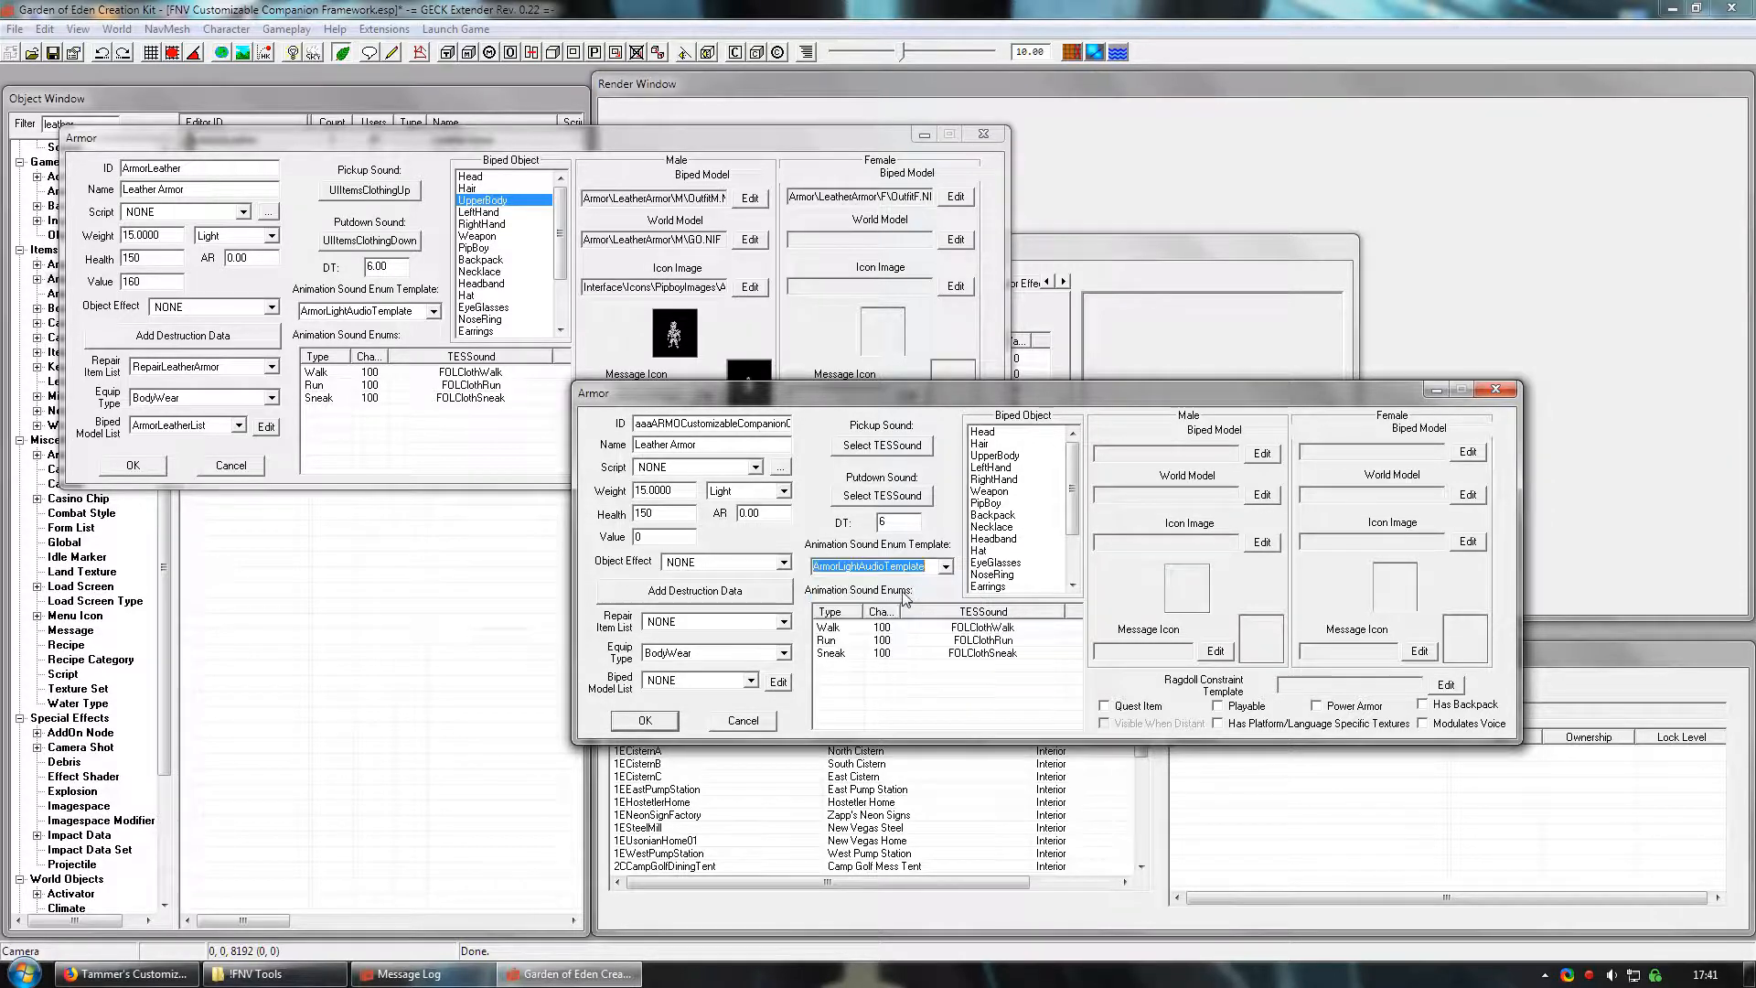
left_click(780, 625)
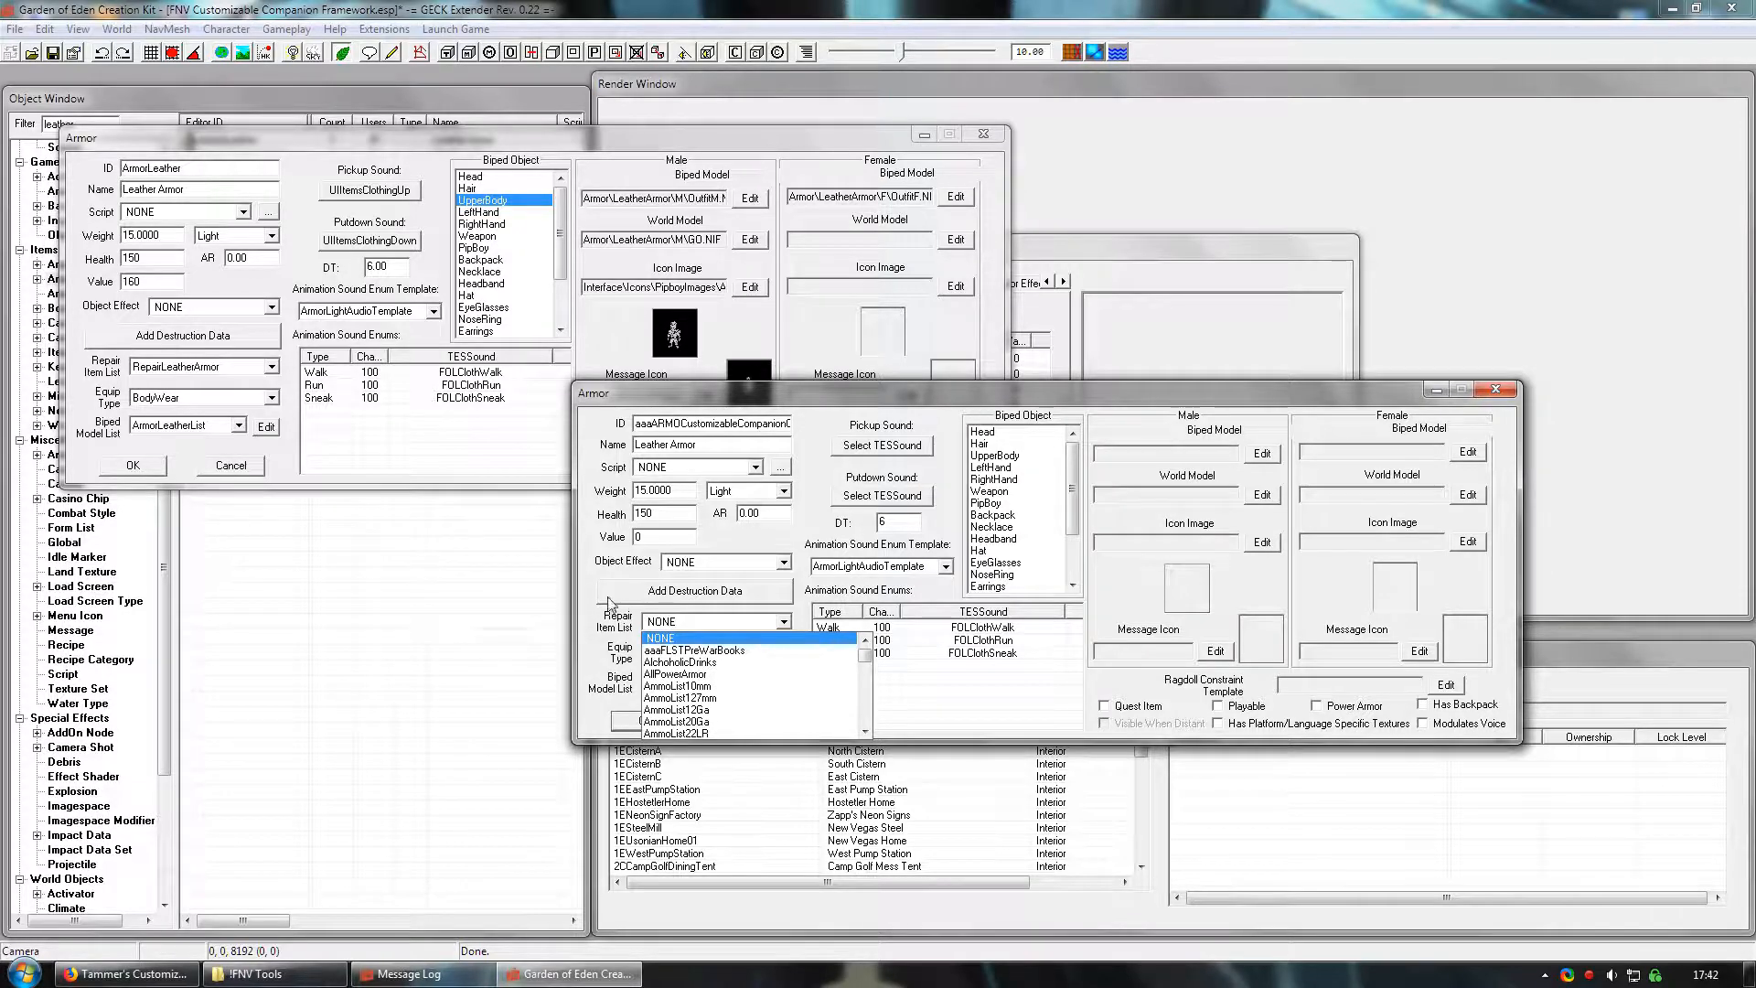
left_click(582, 623)
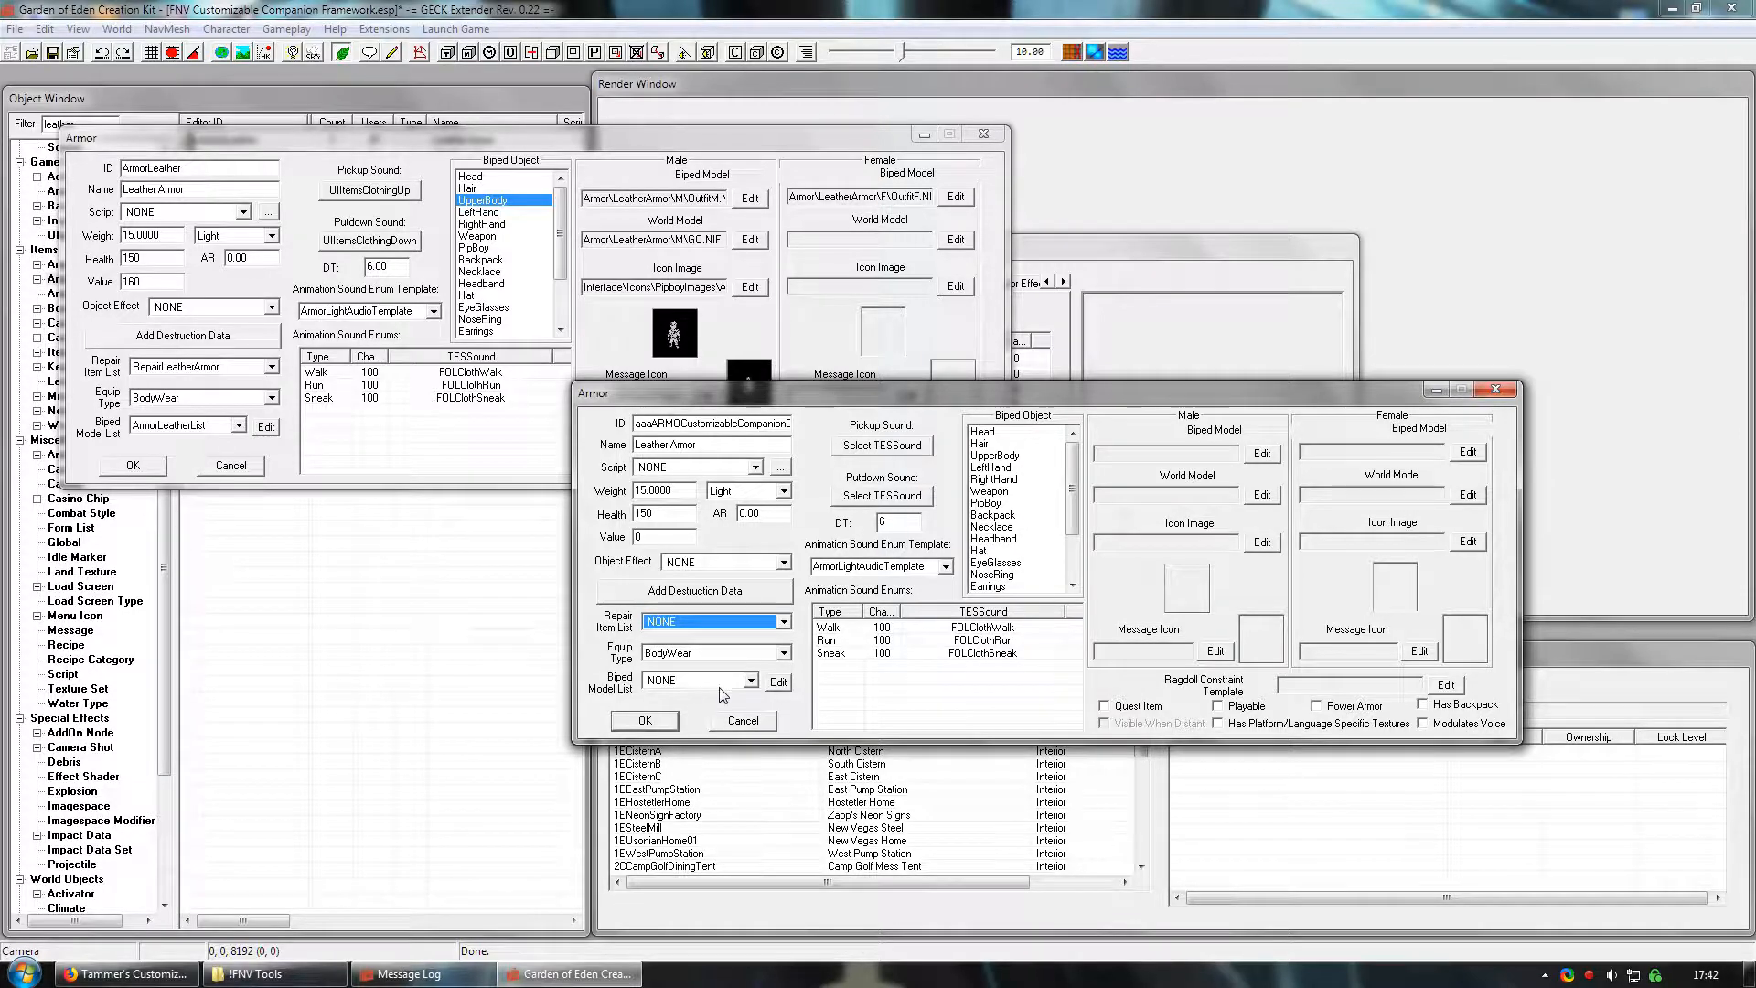
left_click(1004, 455)
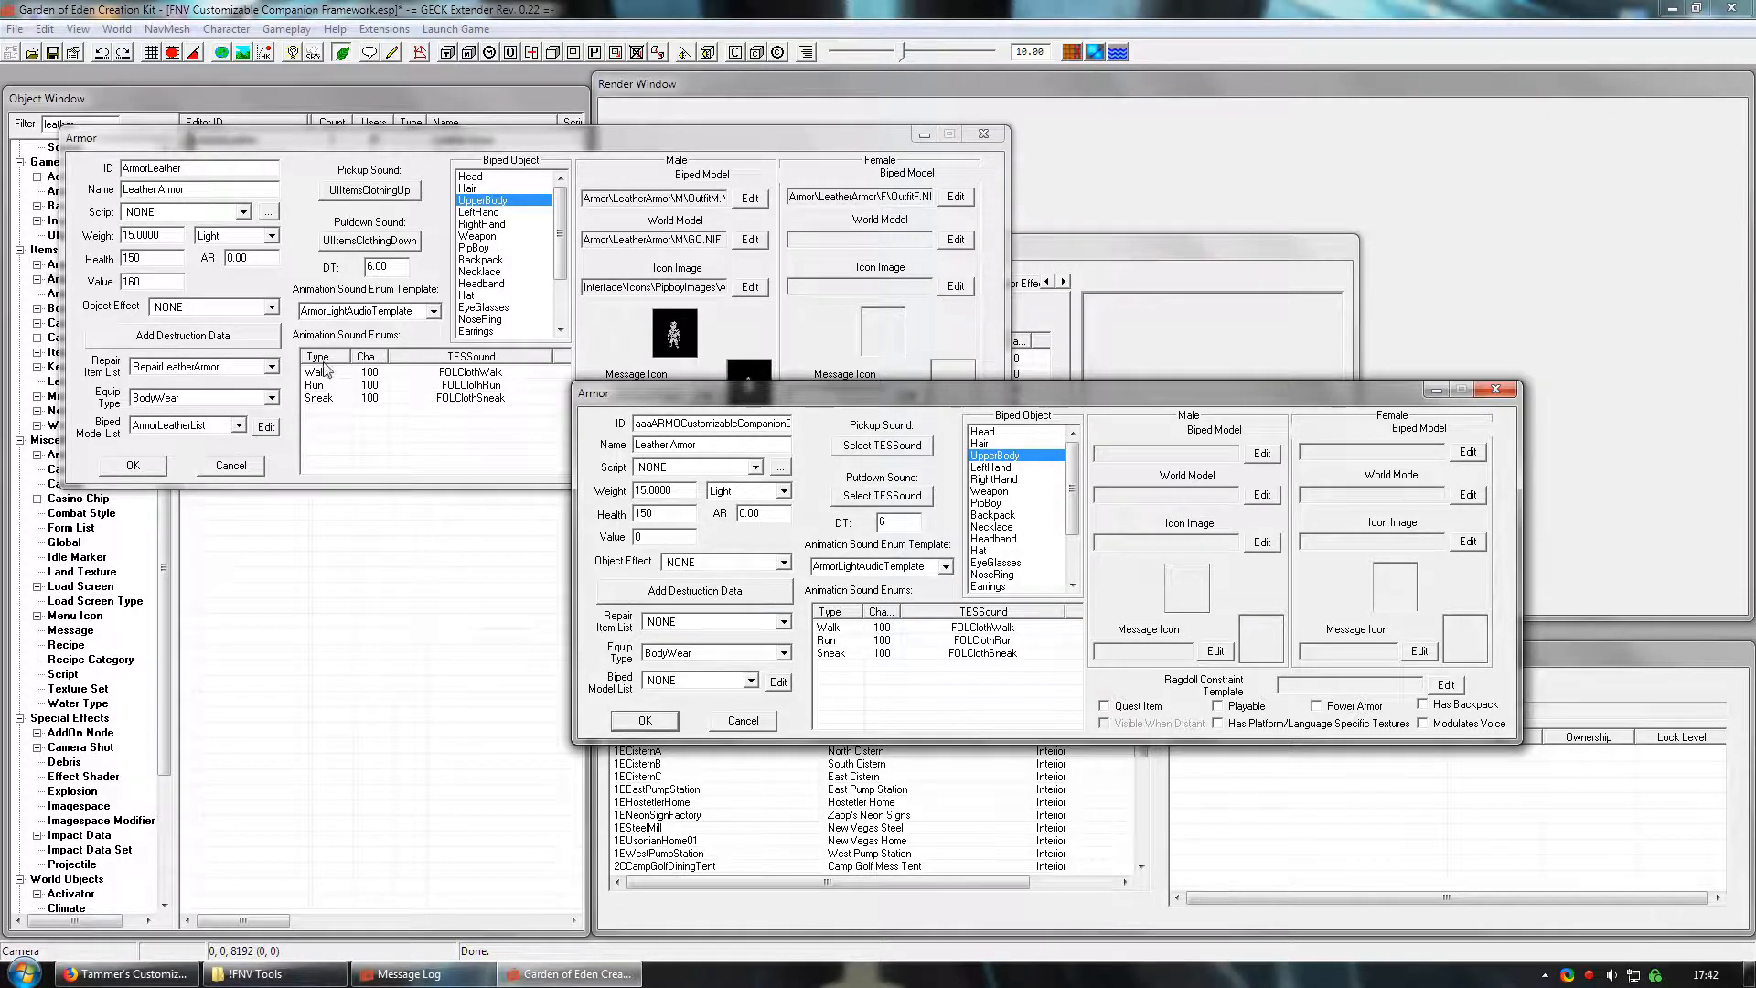
left_click(271, 308)
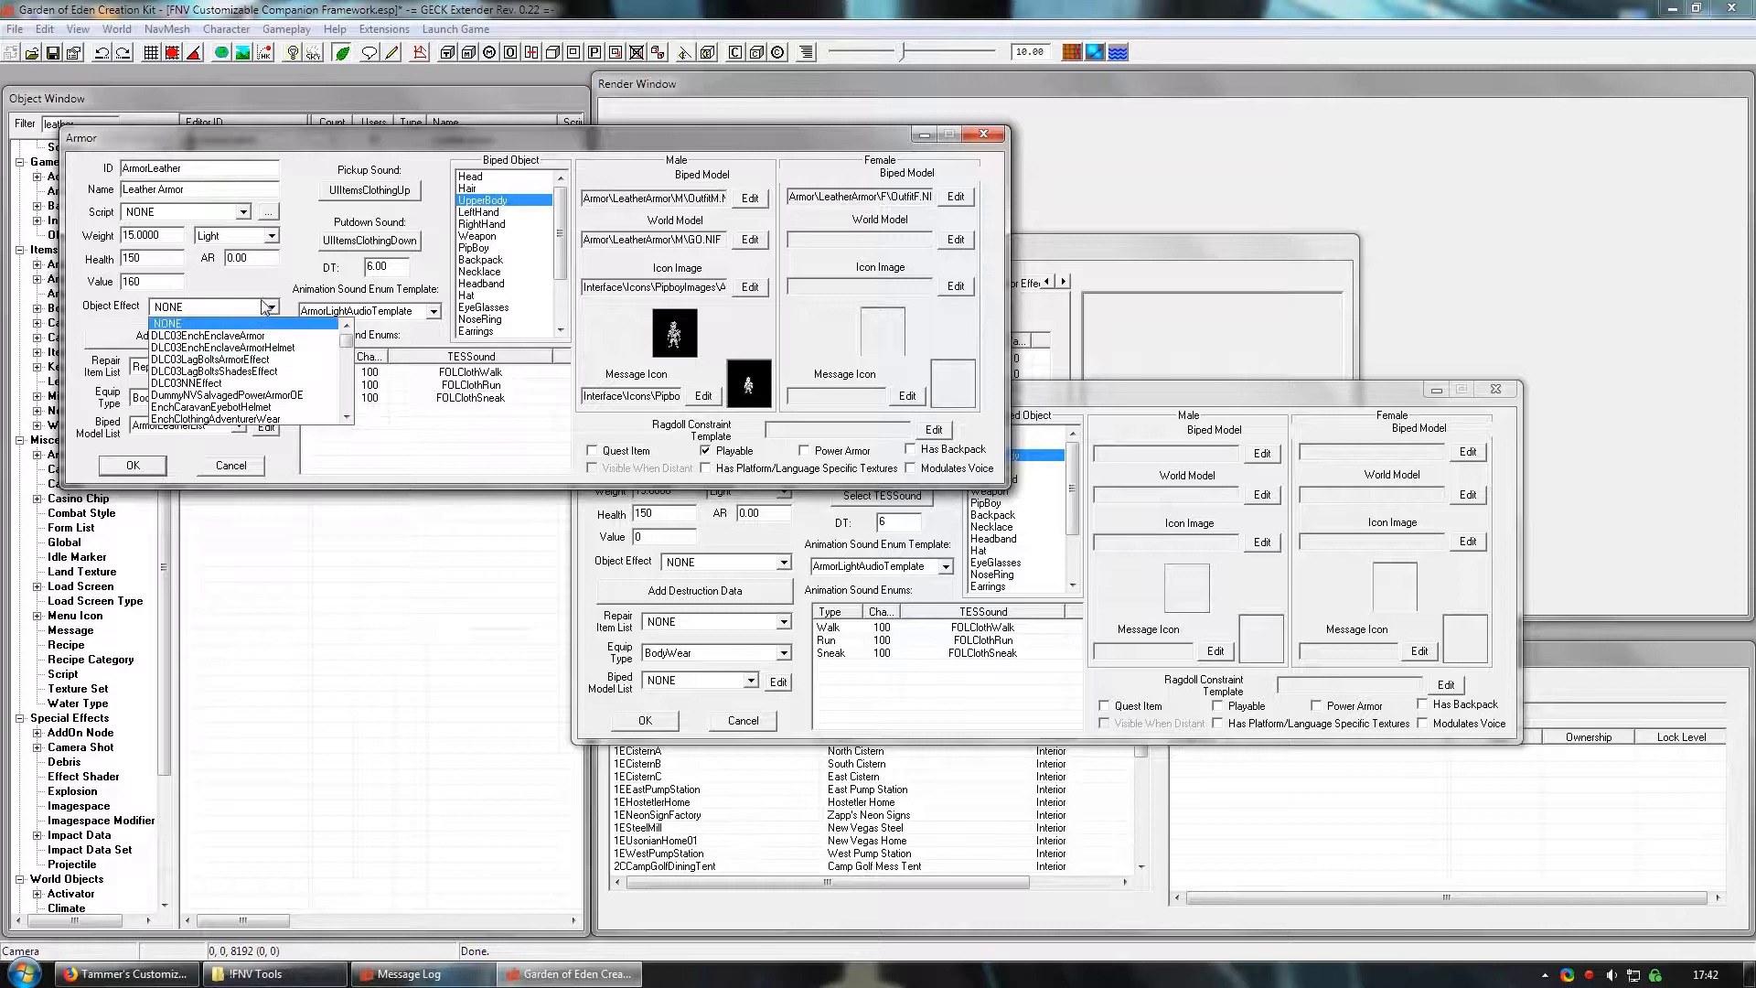
left_click(257, 291)
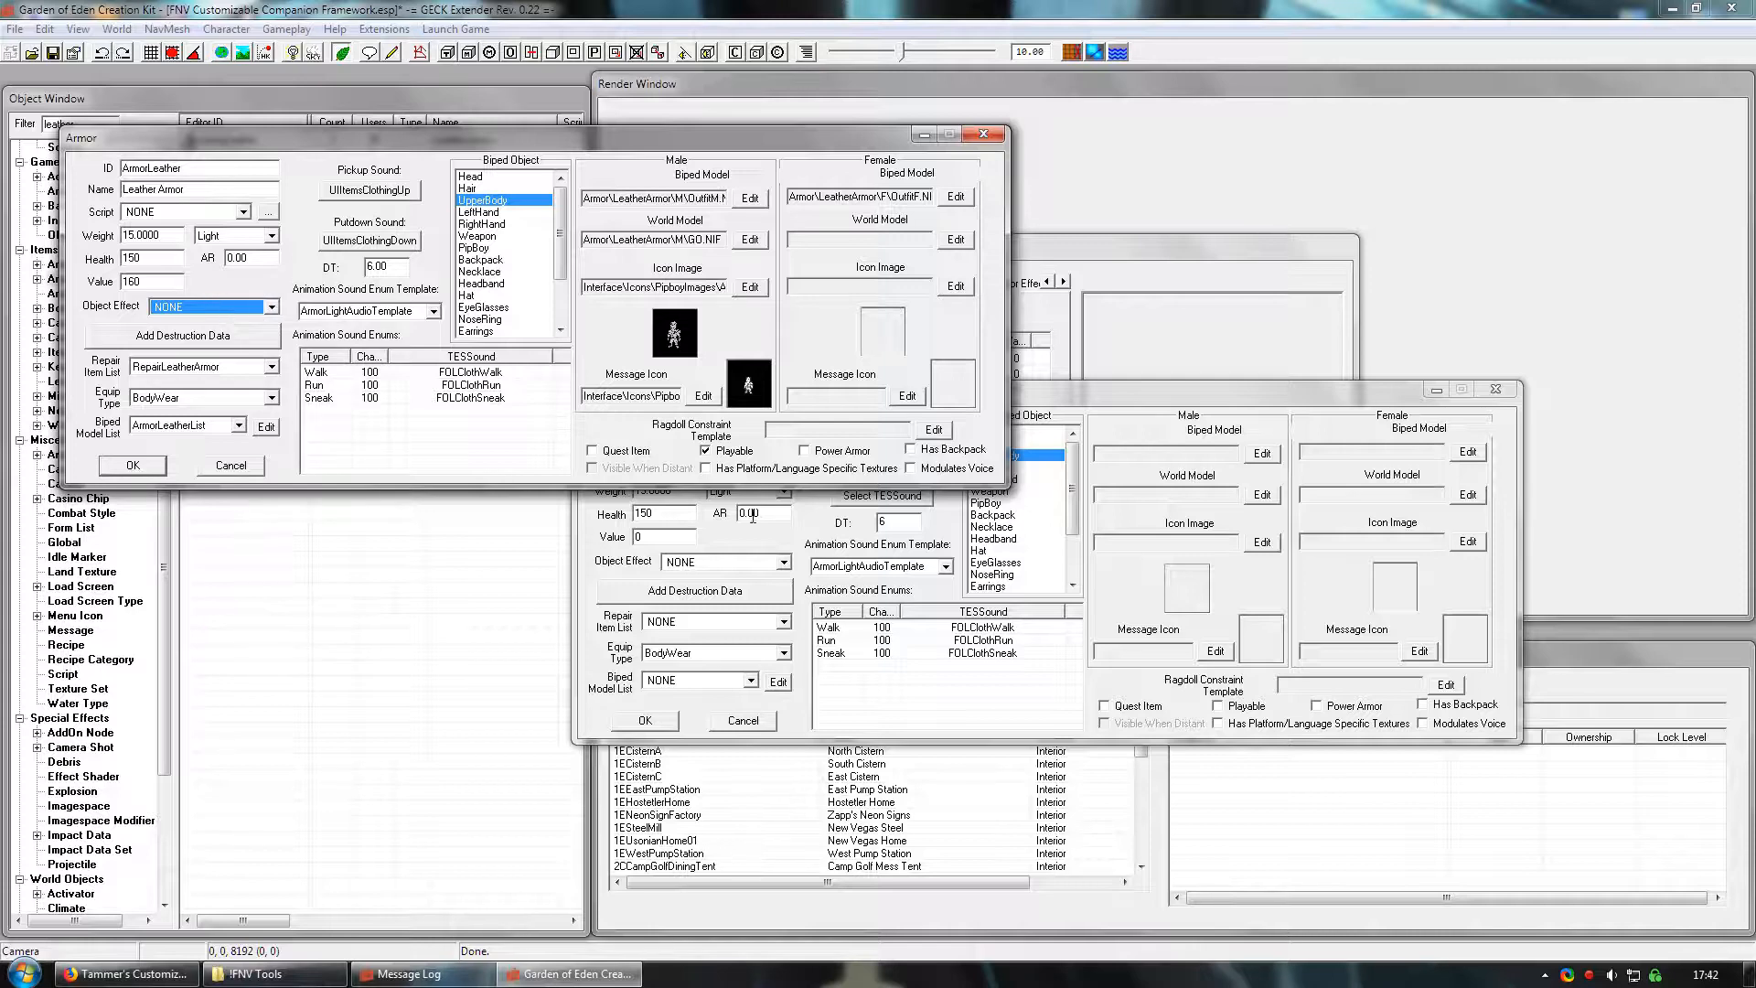
left_click(783, 544)
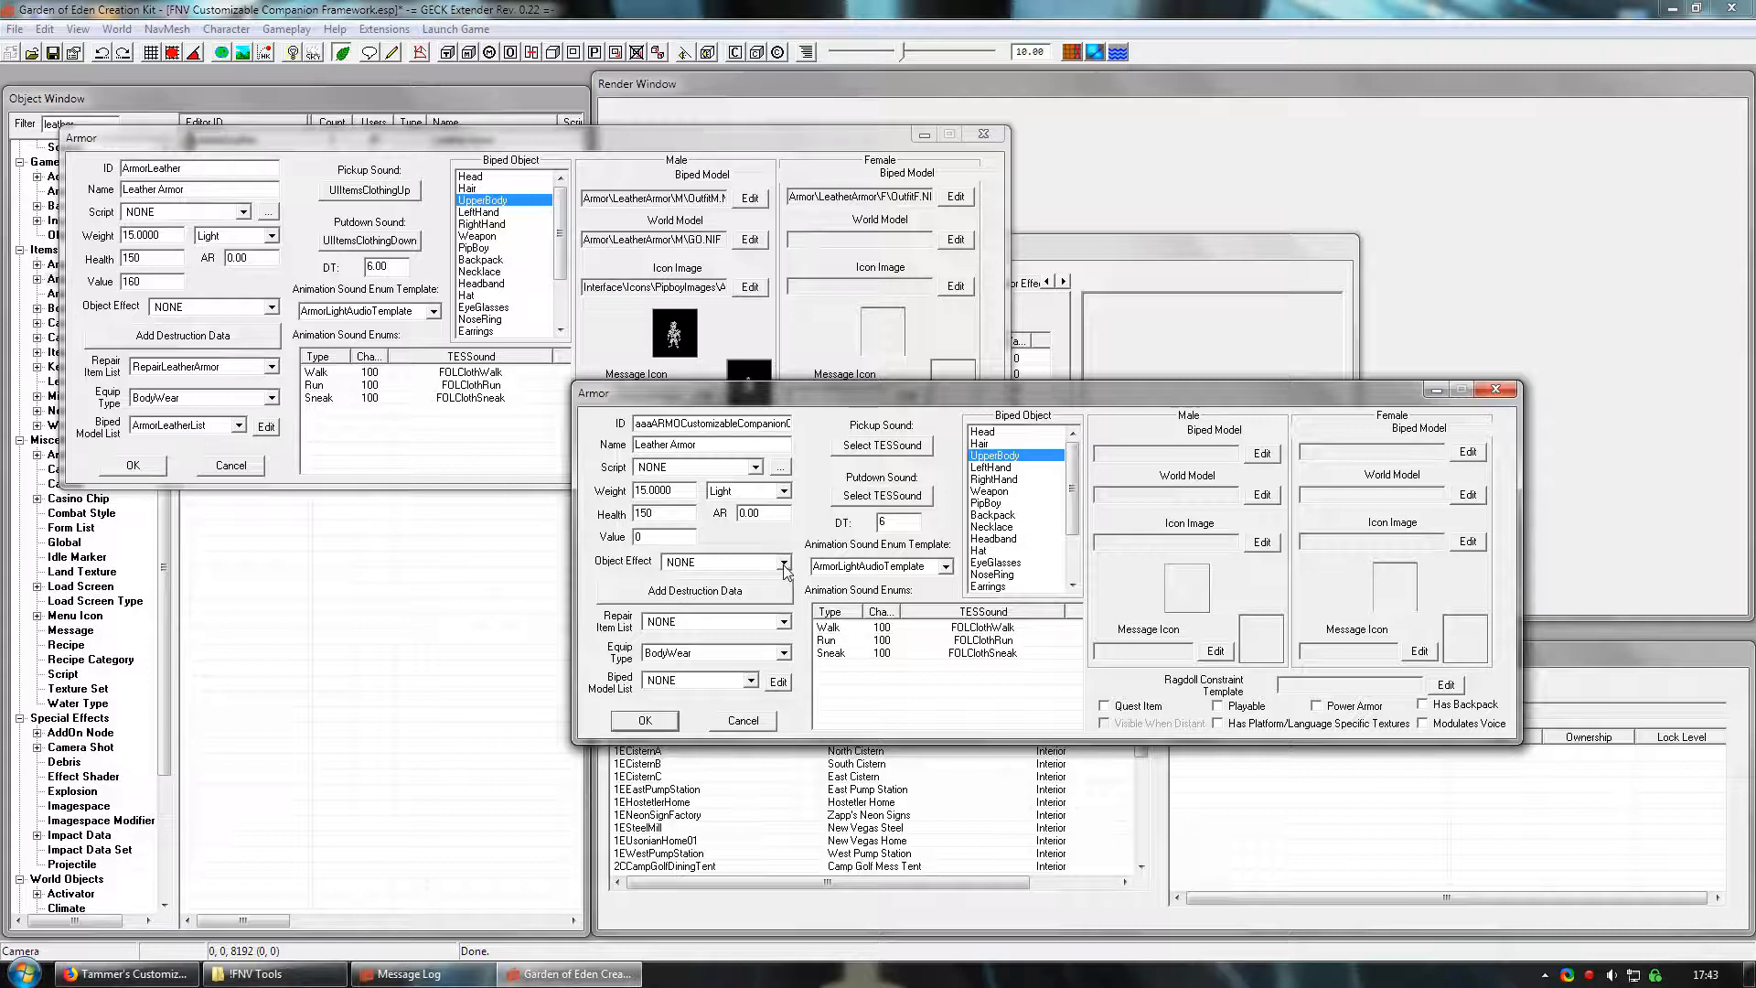
- Try to copy the male biped model path from the ArmorLeather record into the companion outfit's male biped model
left_click_drag(750, 399, 788, 510)
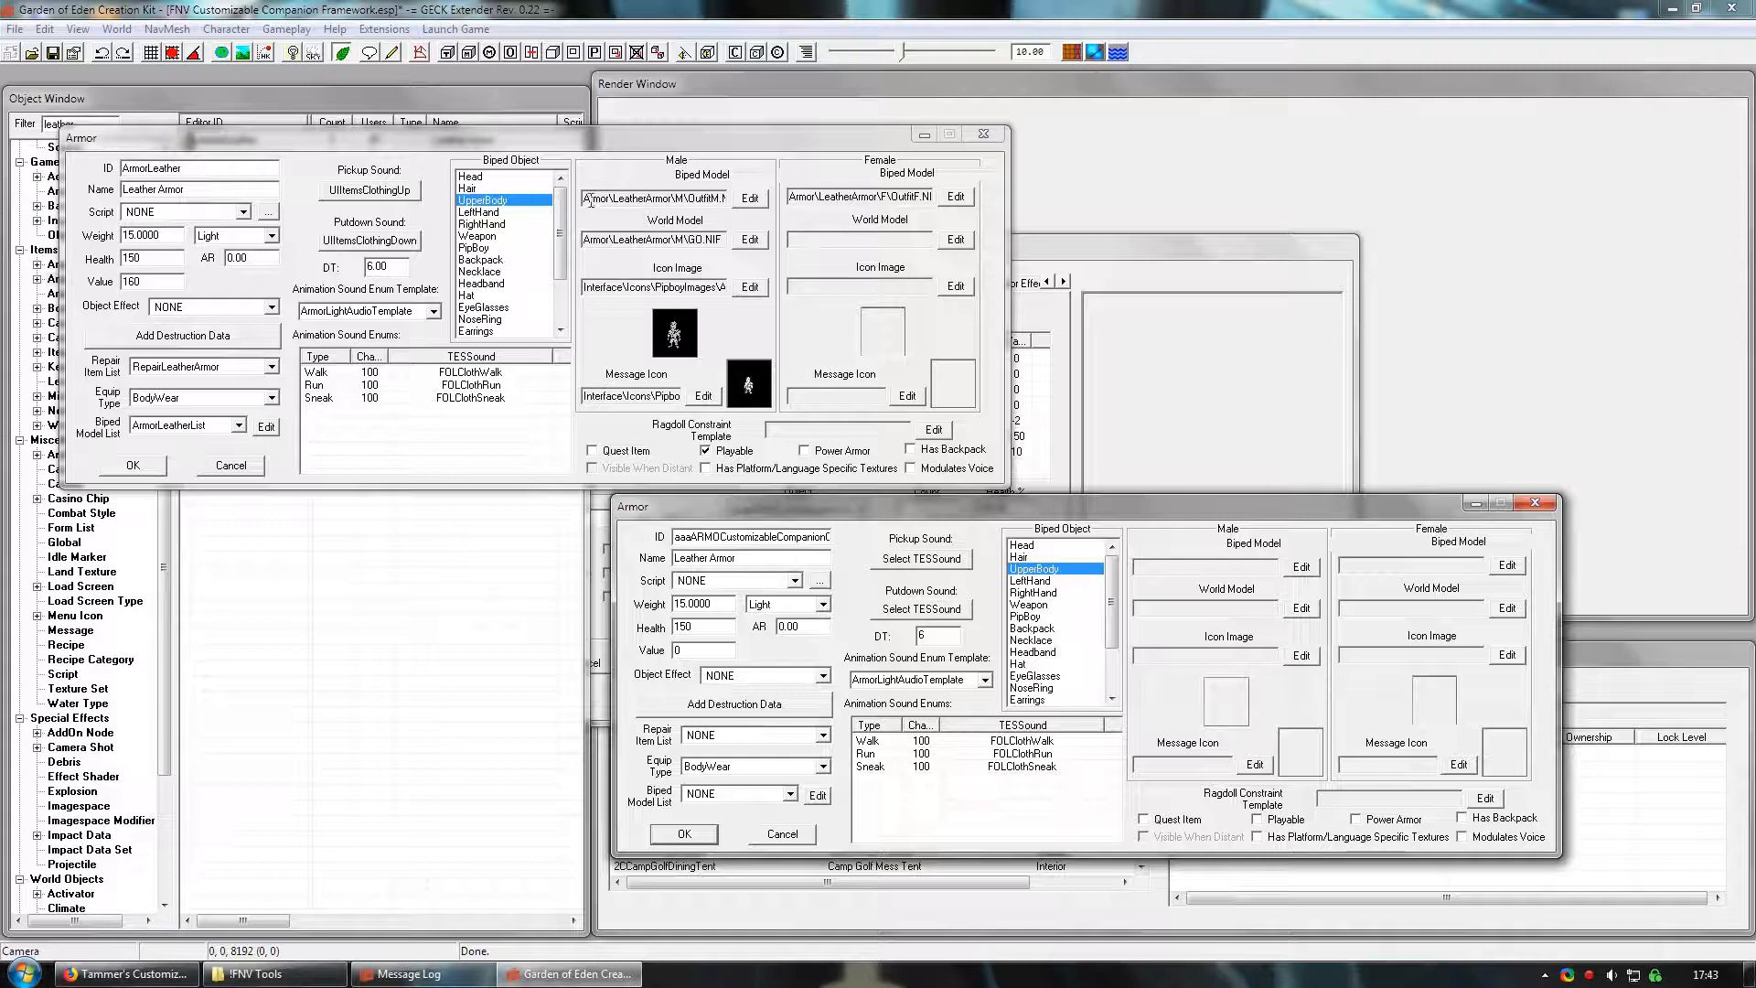
left_click_drag(584, 197, 705, 201)
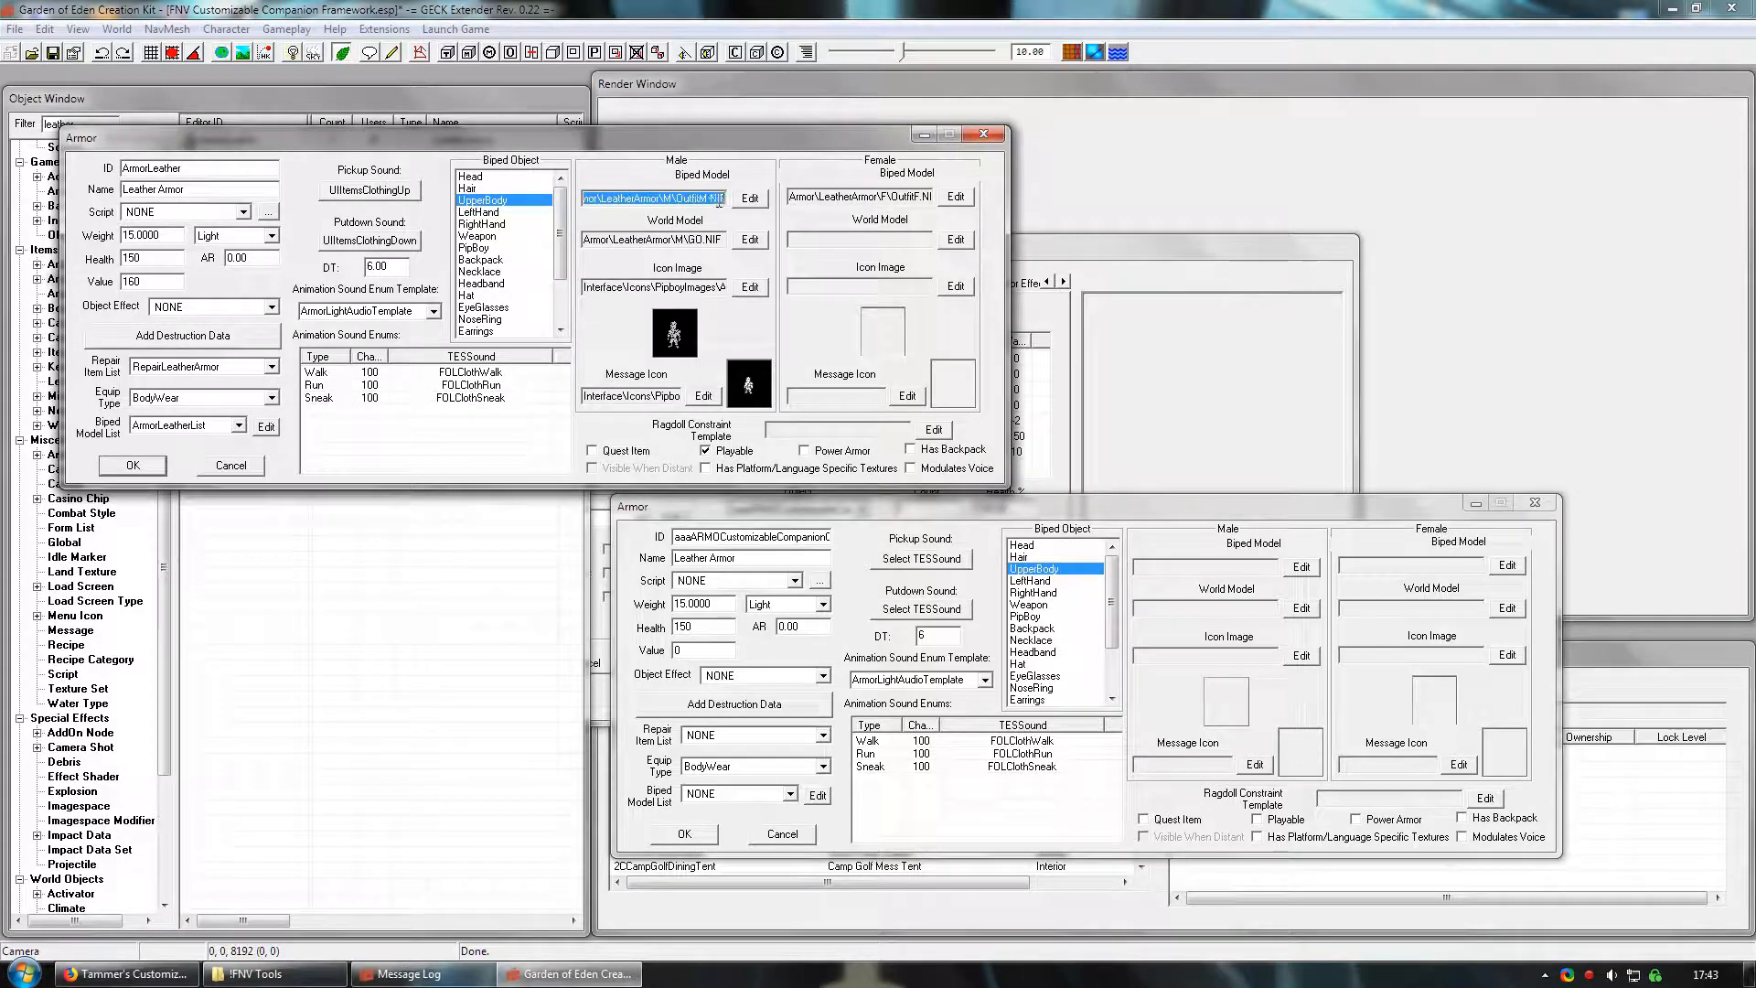
right_click(706, 203)
left_click(760, 262)
right_click(1155, 567)
left_click(1201, 647)
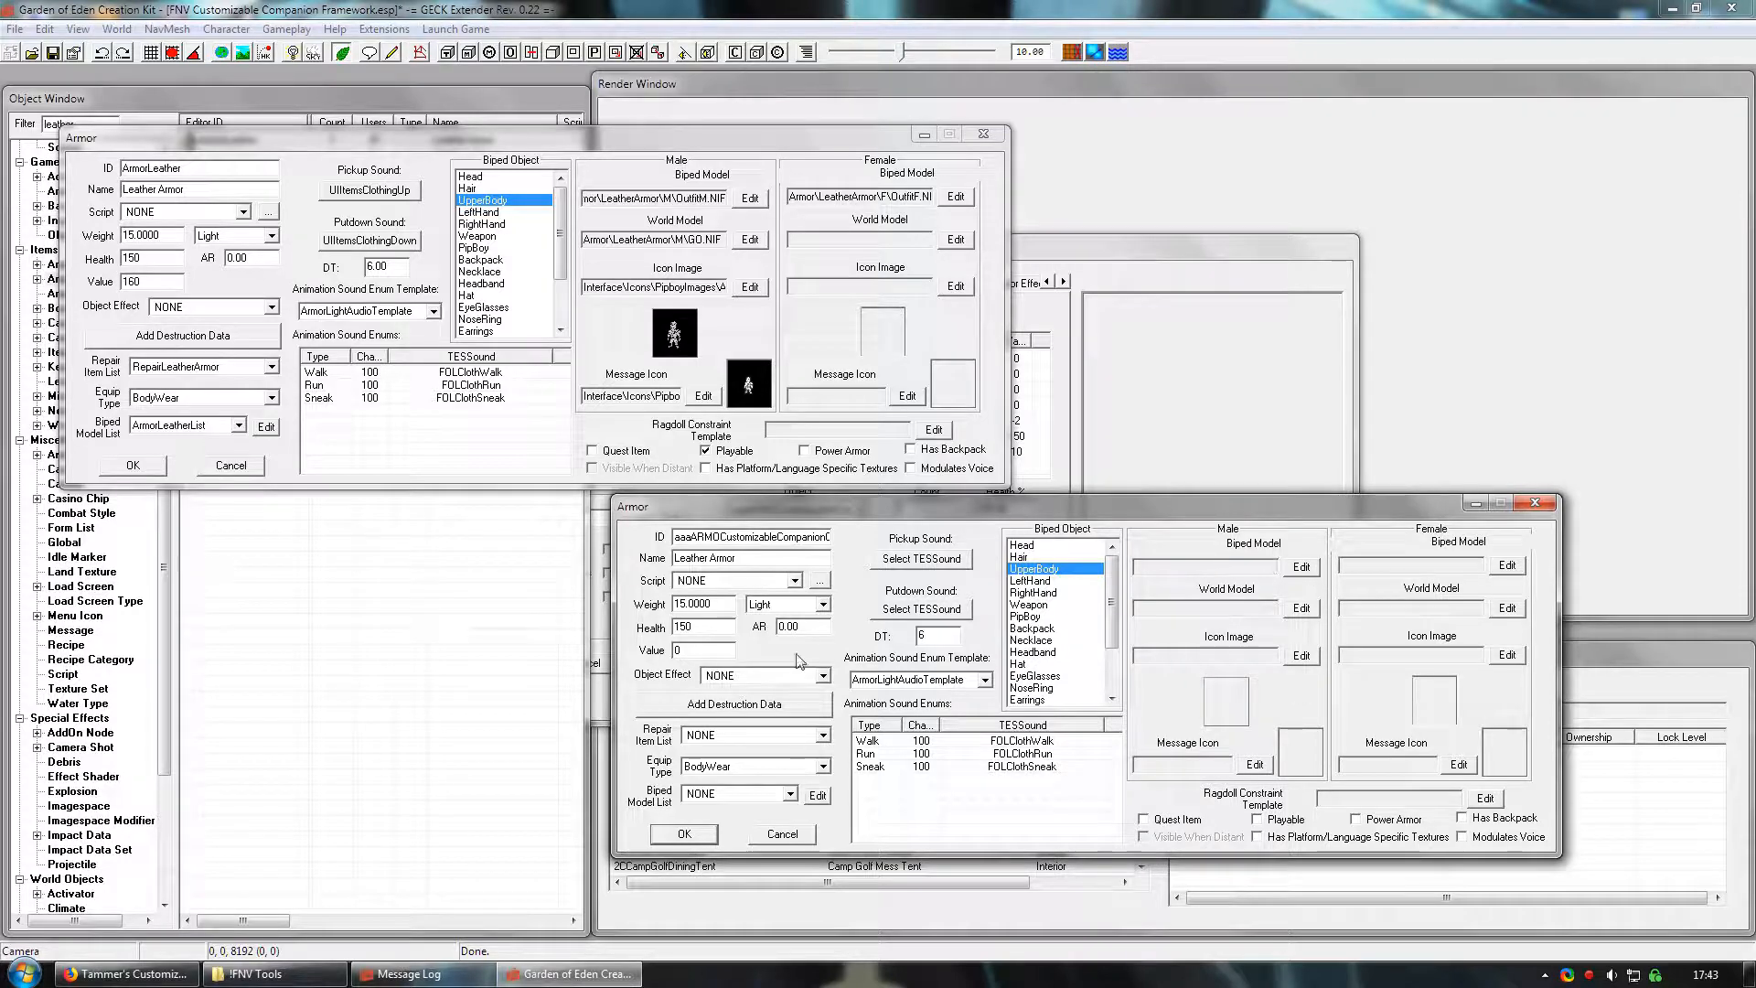
- Switch to the Fallout Mod Tools folder, launch Fallout Mod Manager and minimize the folder window
left_click(274, 974)
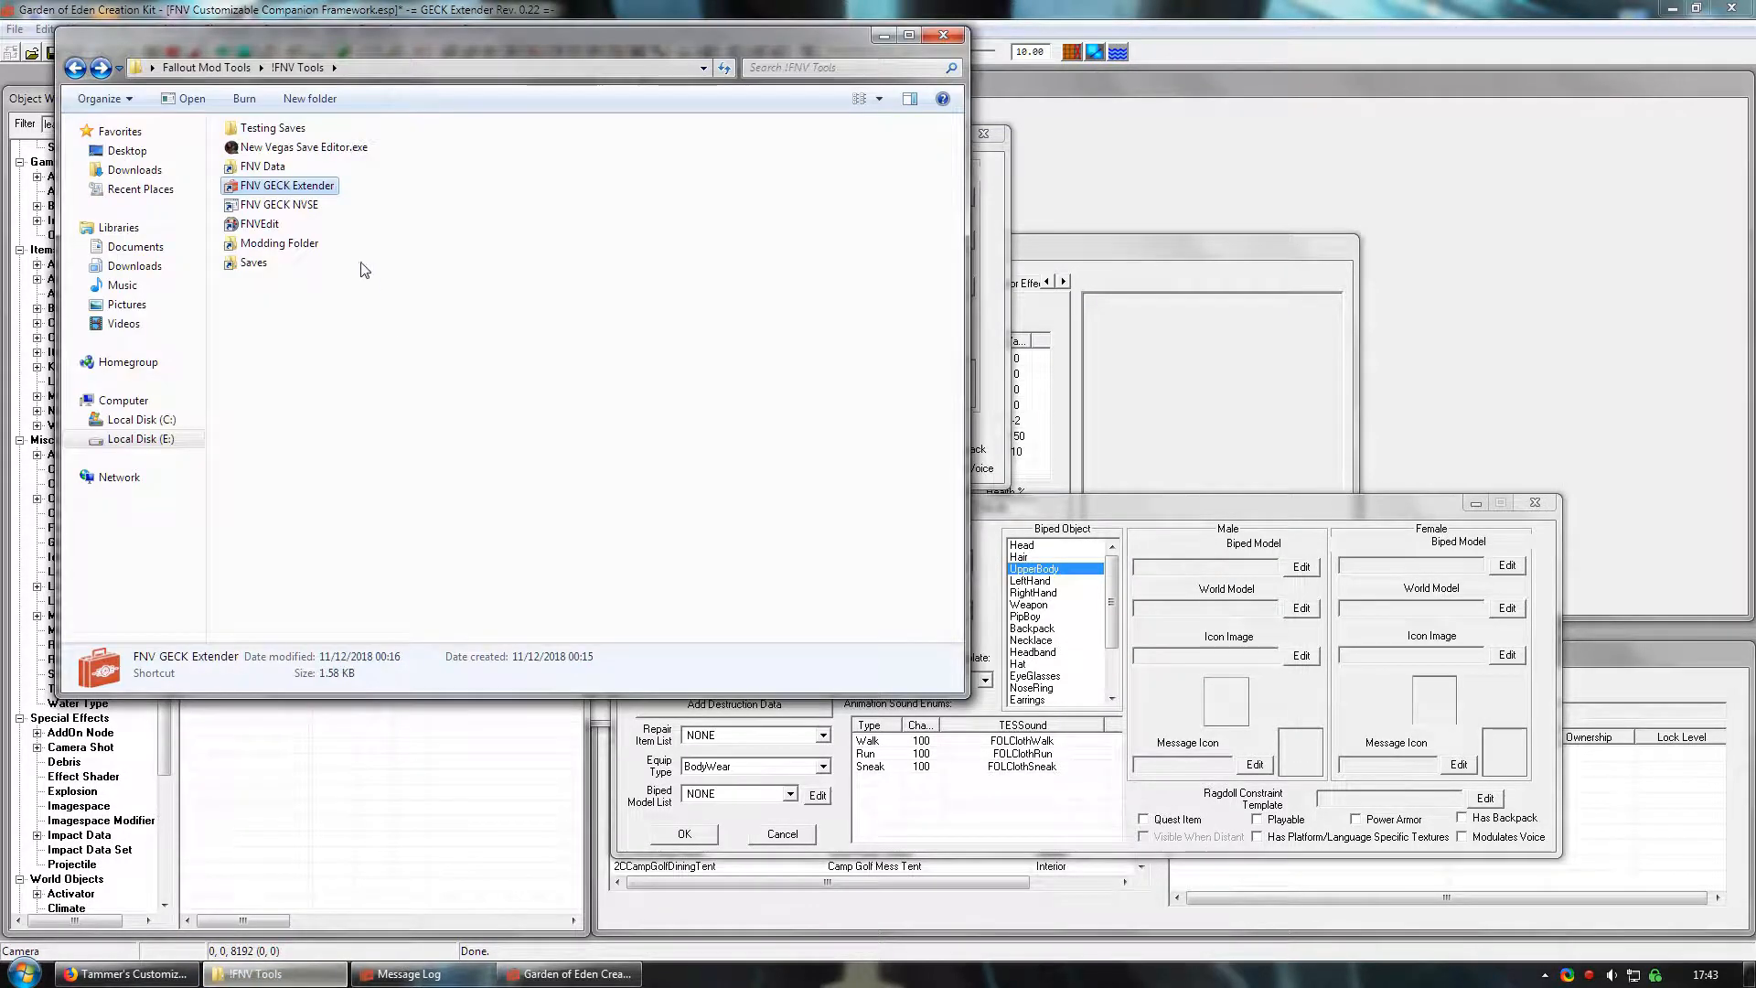
left_click(75, 67)
double_click(296, 230)
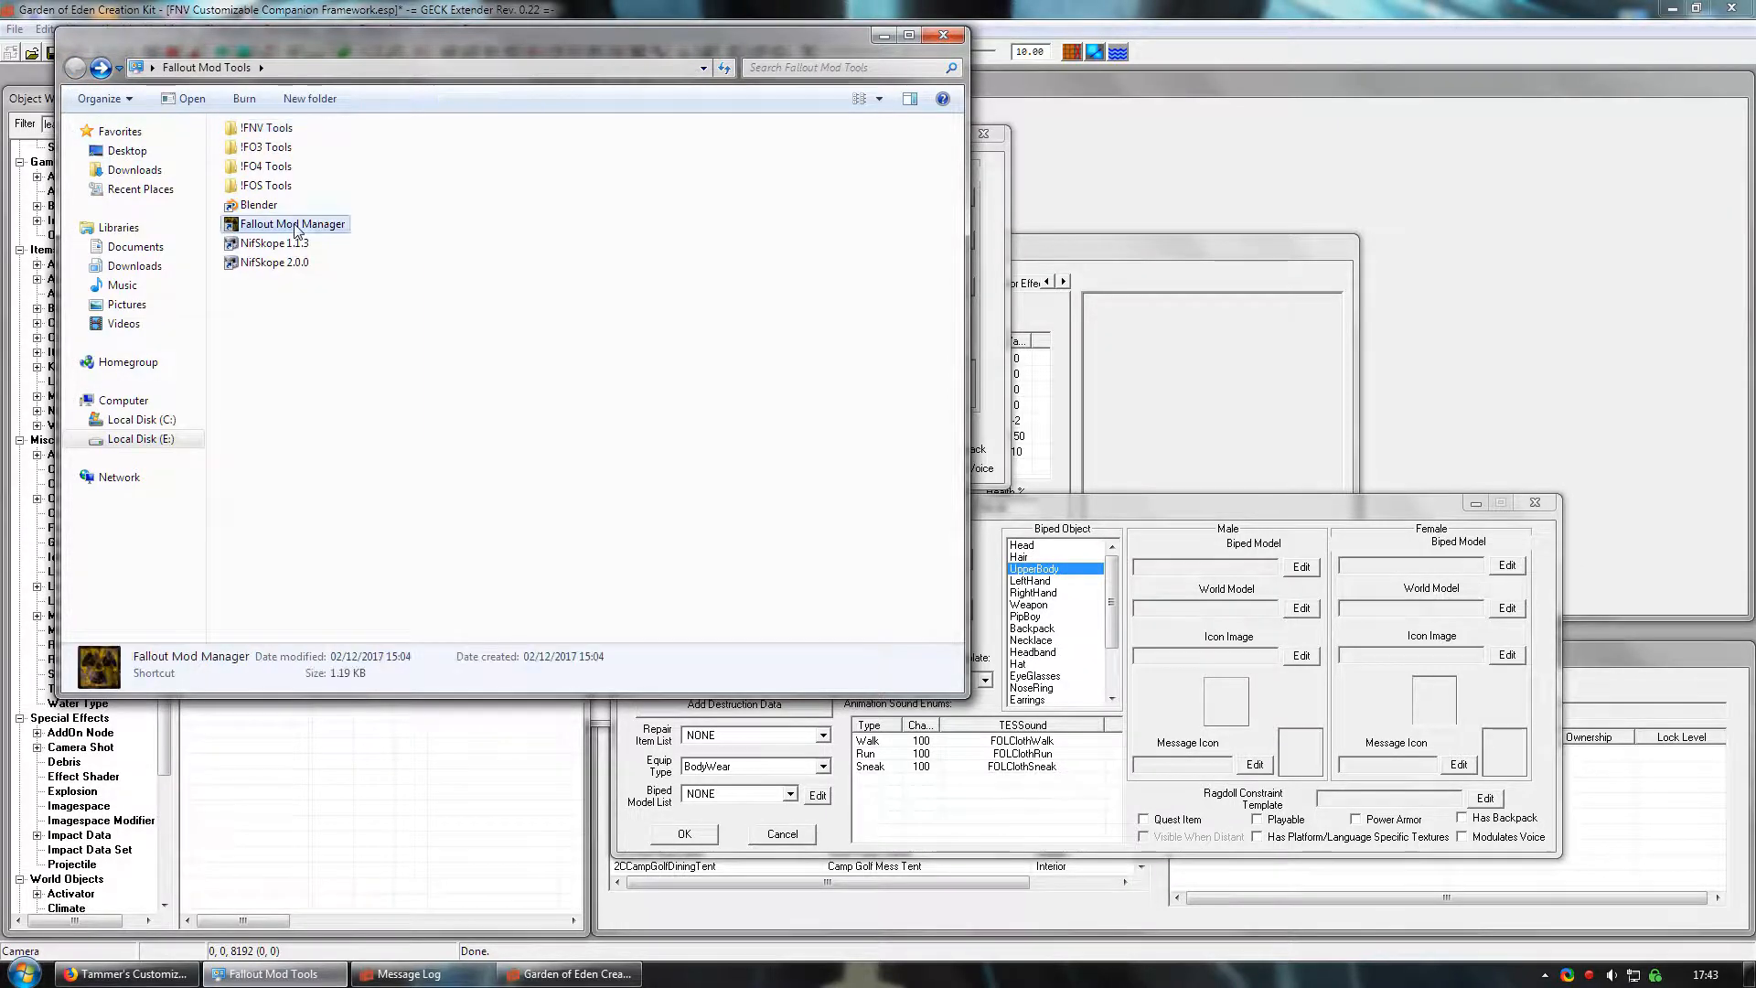
left_click(880, 35)
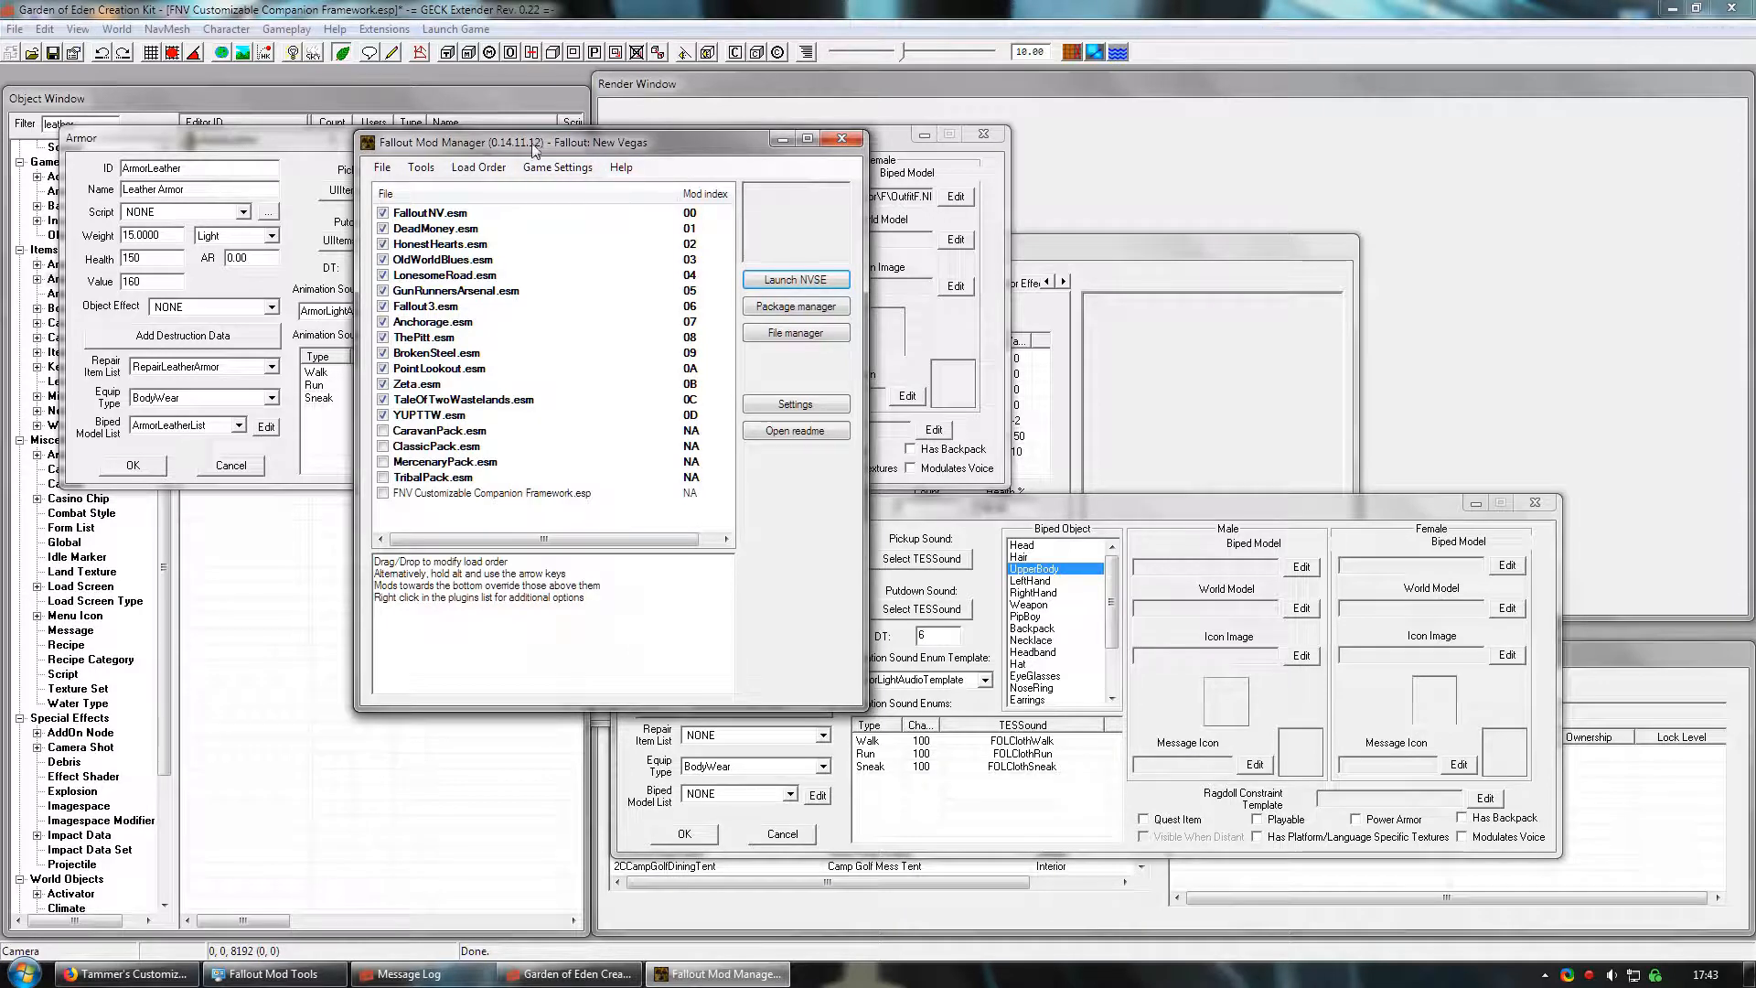
- Open the Fallout - Meshes.bsa archive from the game's Data folder in the BSA Browser
left_click(378, 169)
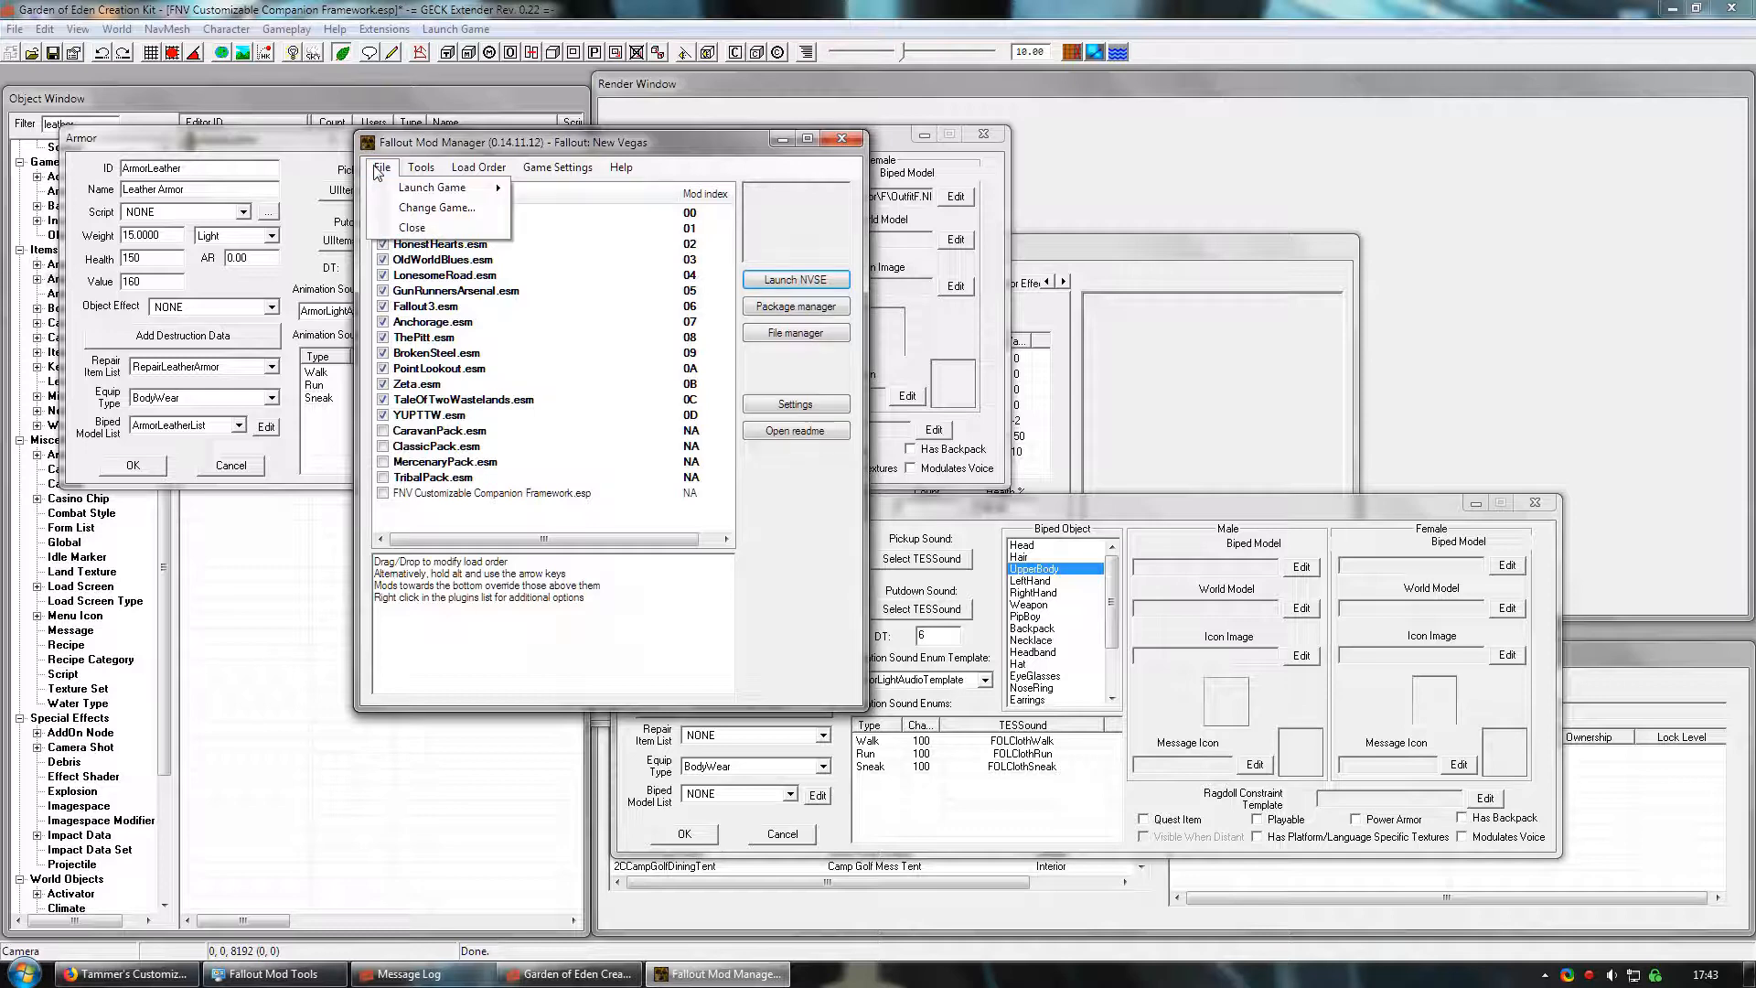
mouse_move(423, 169)
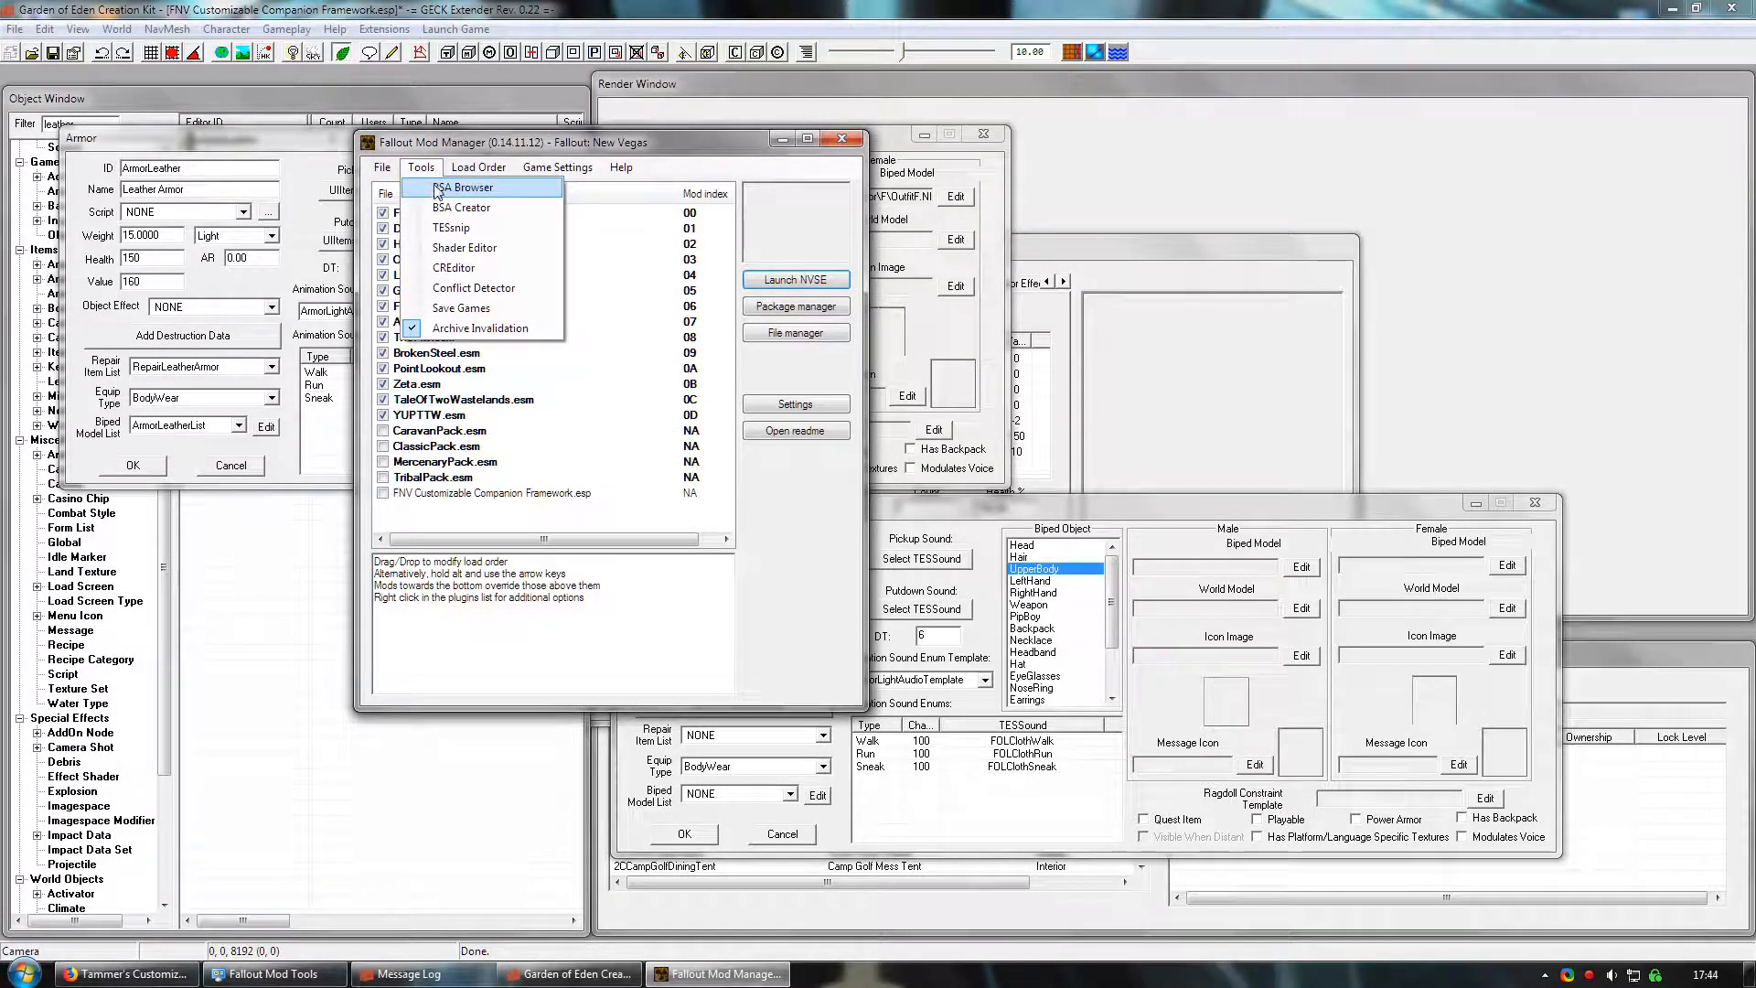
left_click(497, 189)
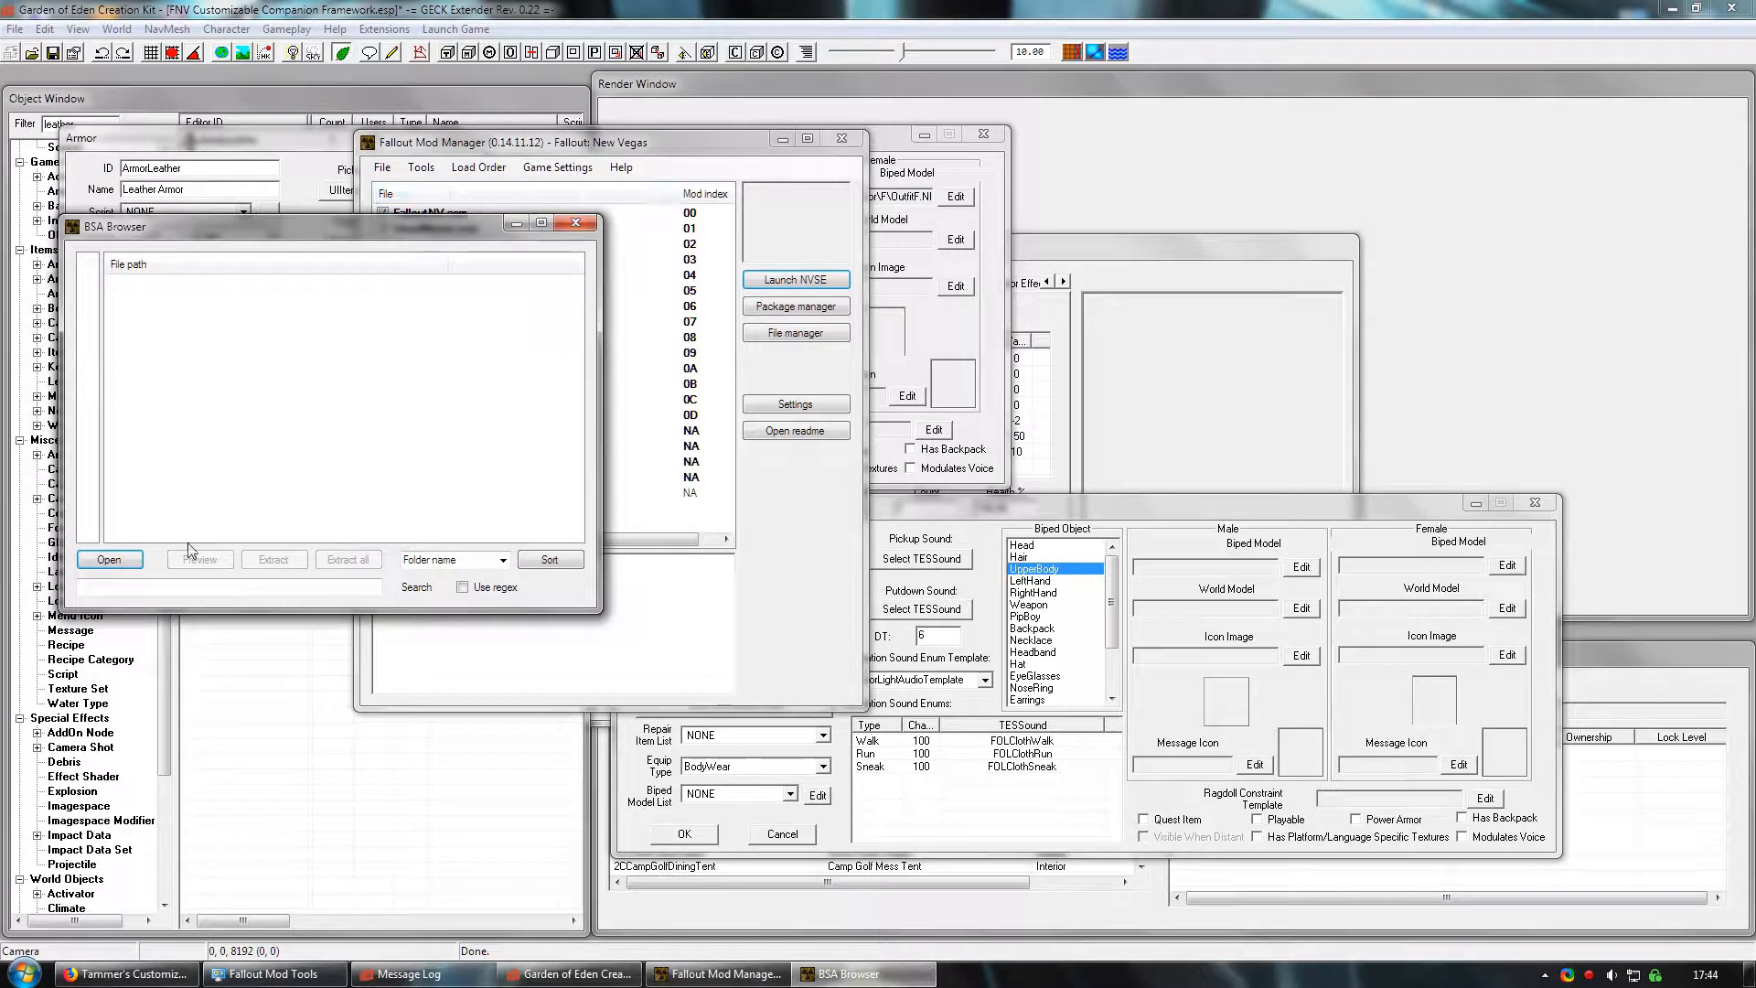
left_click(109, 559)
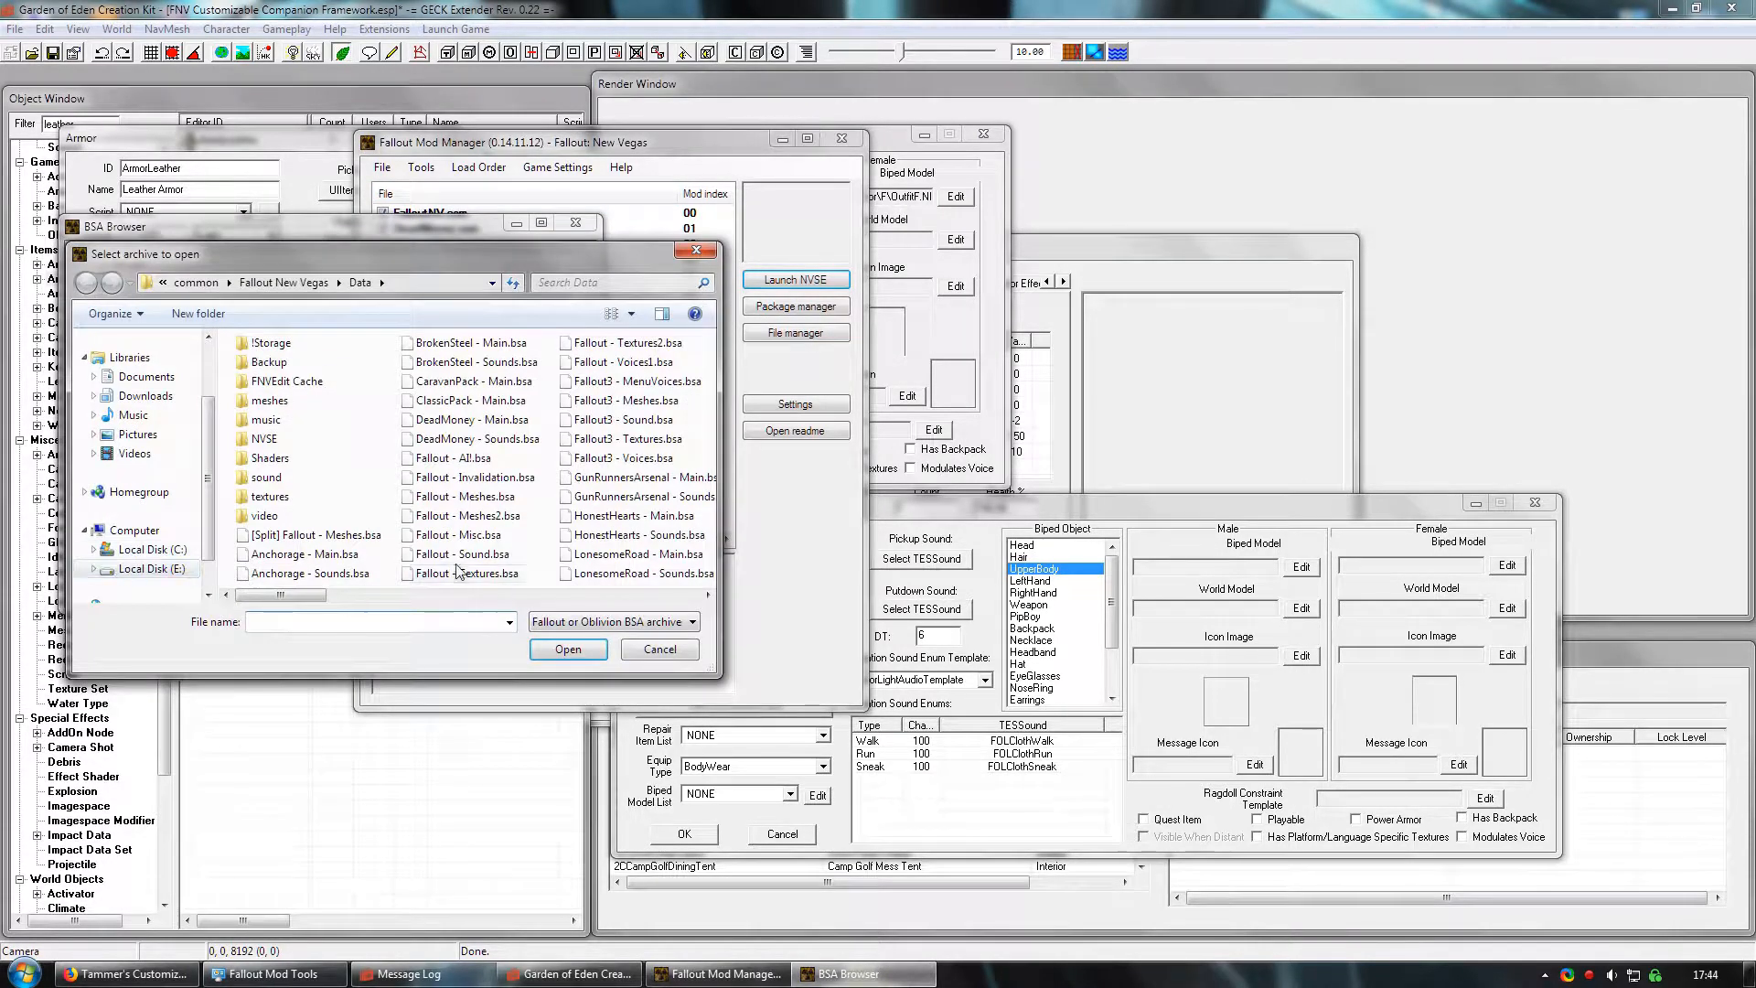
left_click(475, 498)
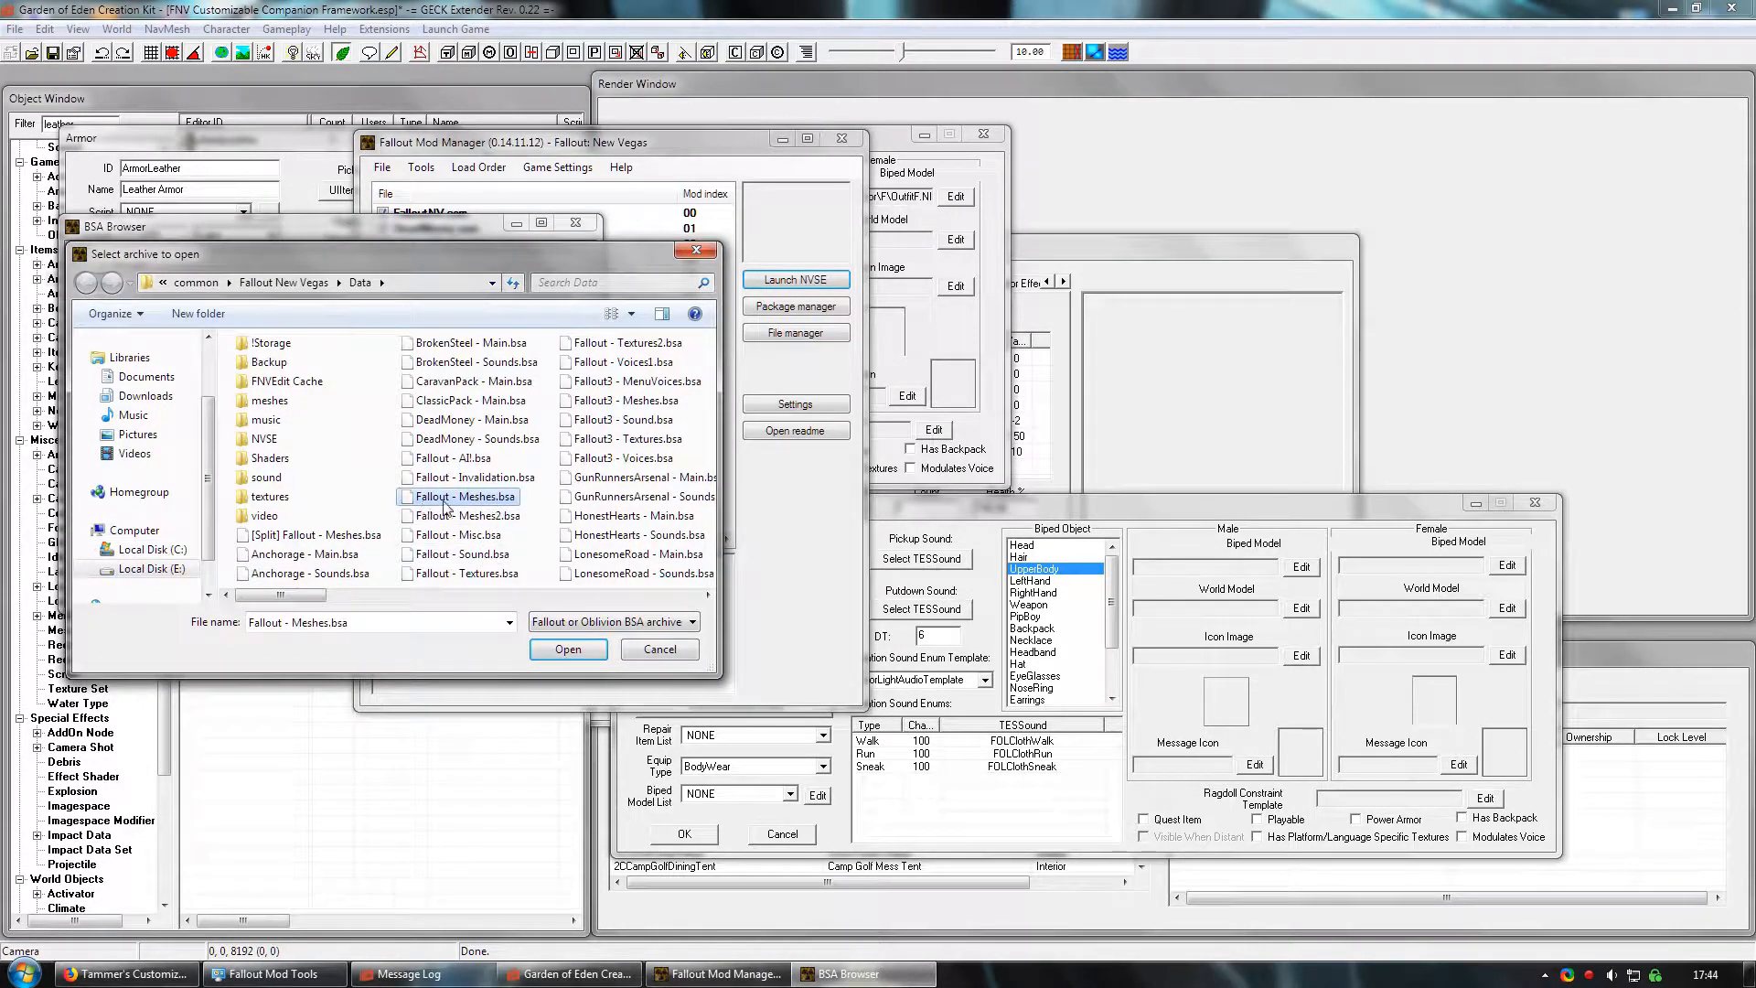
left_click(583, 653)
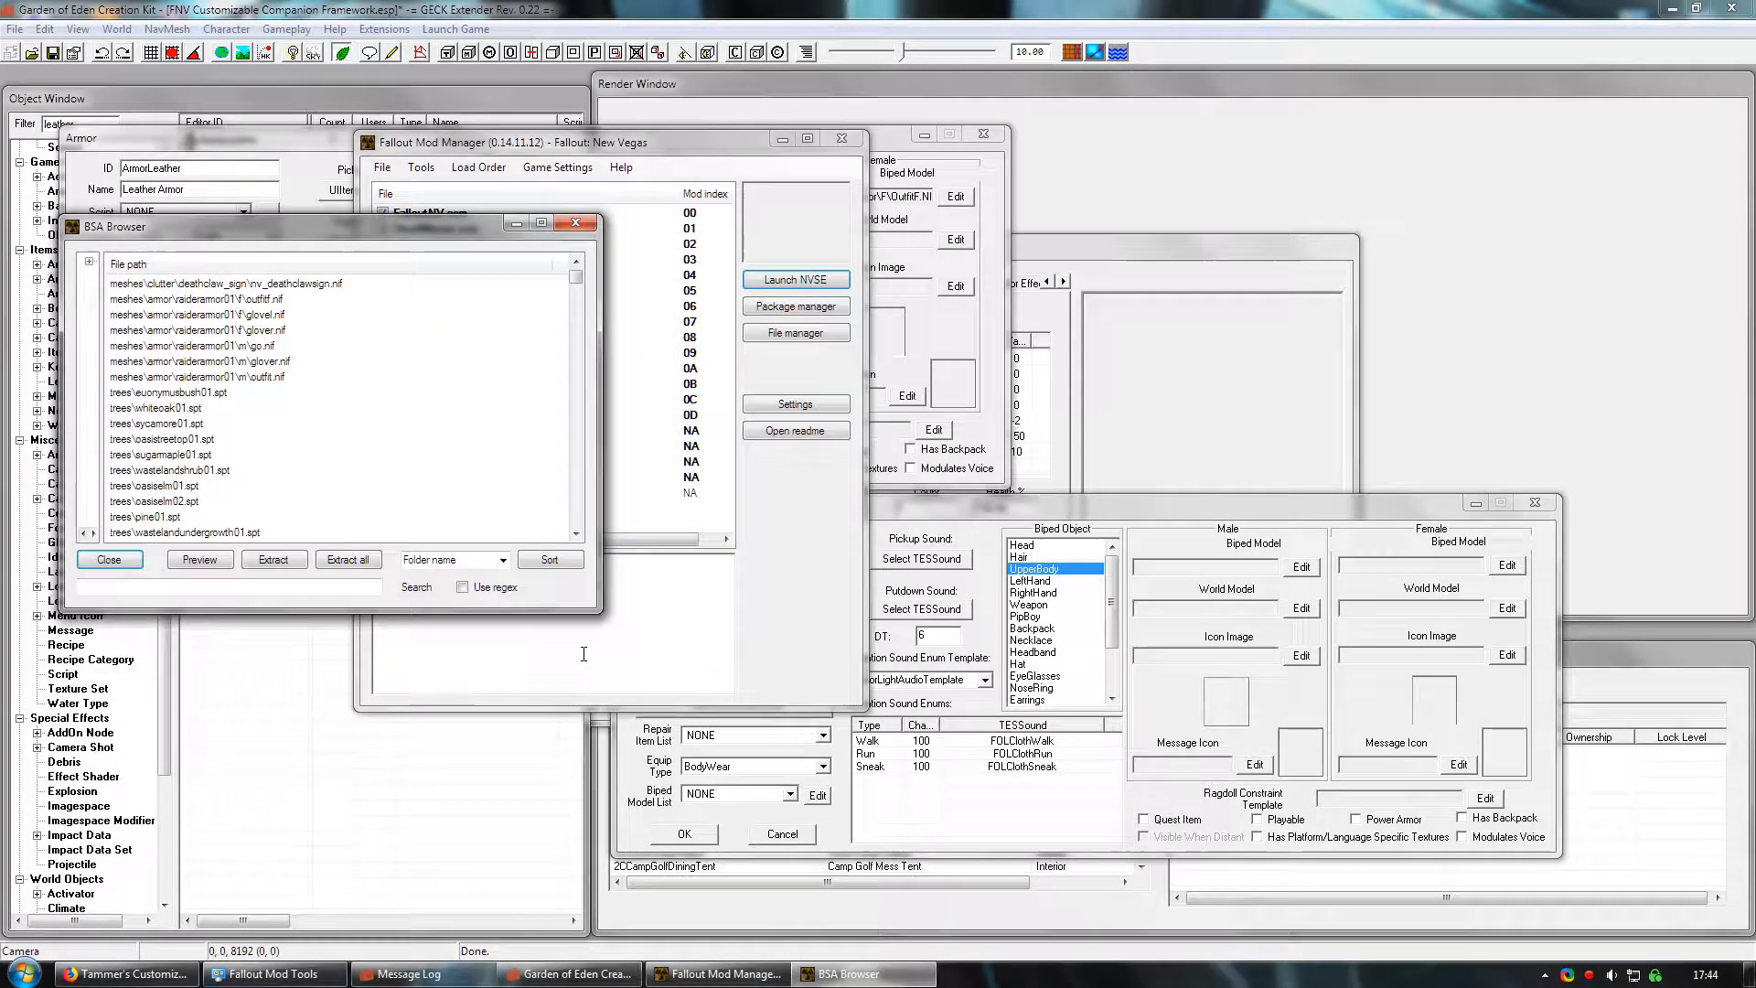
- Search the archive for leather and start extracting the male leather armor mesh outfitm.nif
left_click(232, 588)
type("leather")
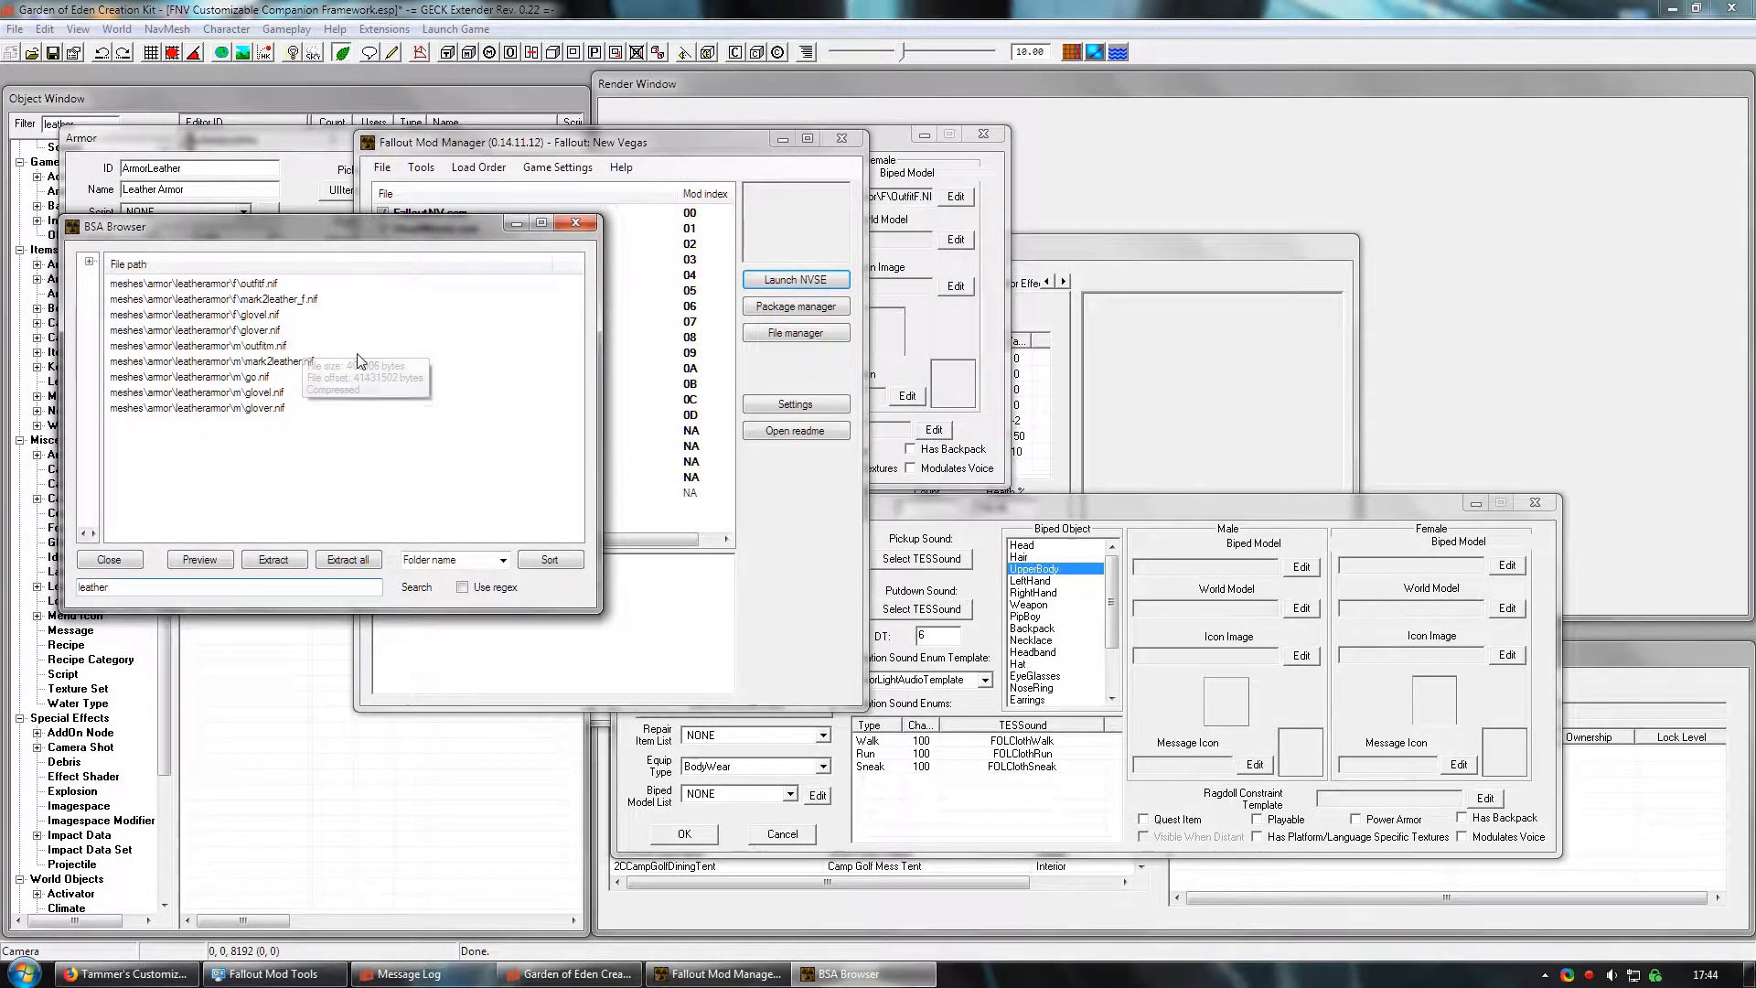
left_click(199, 347)
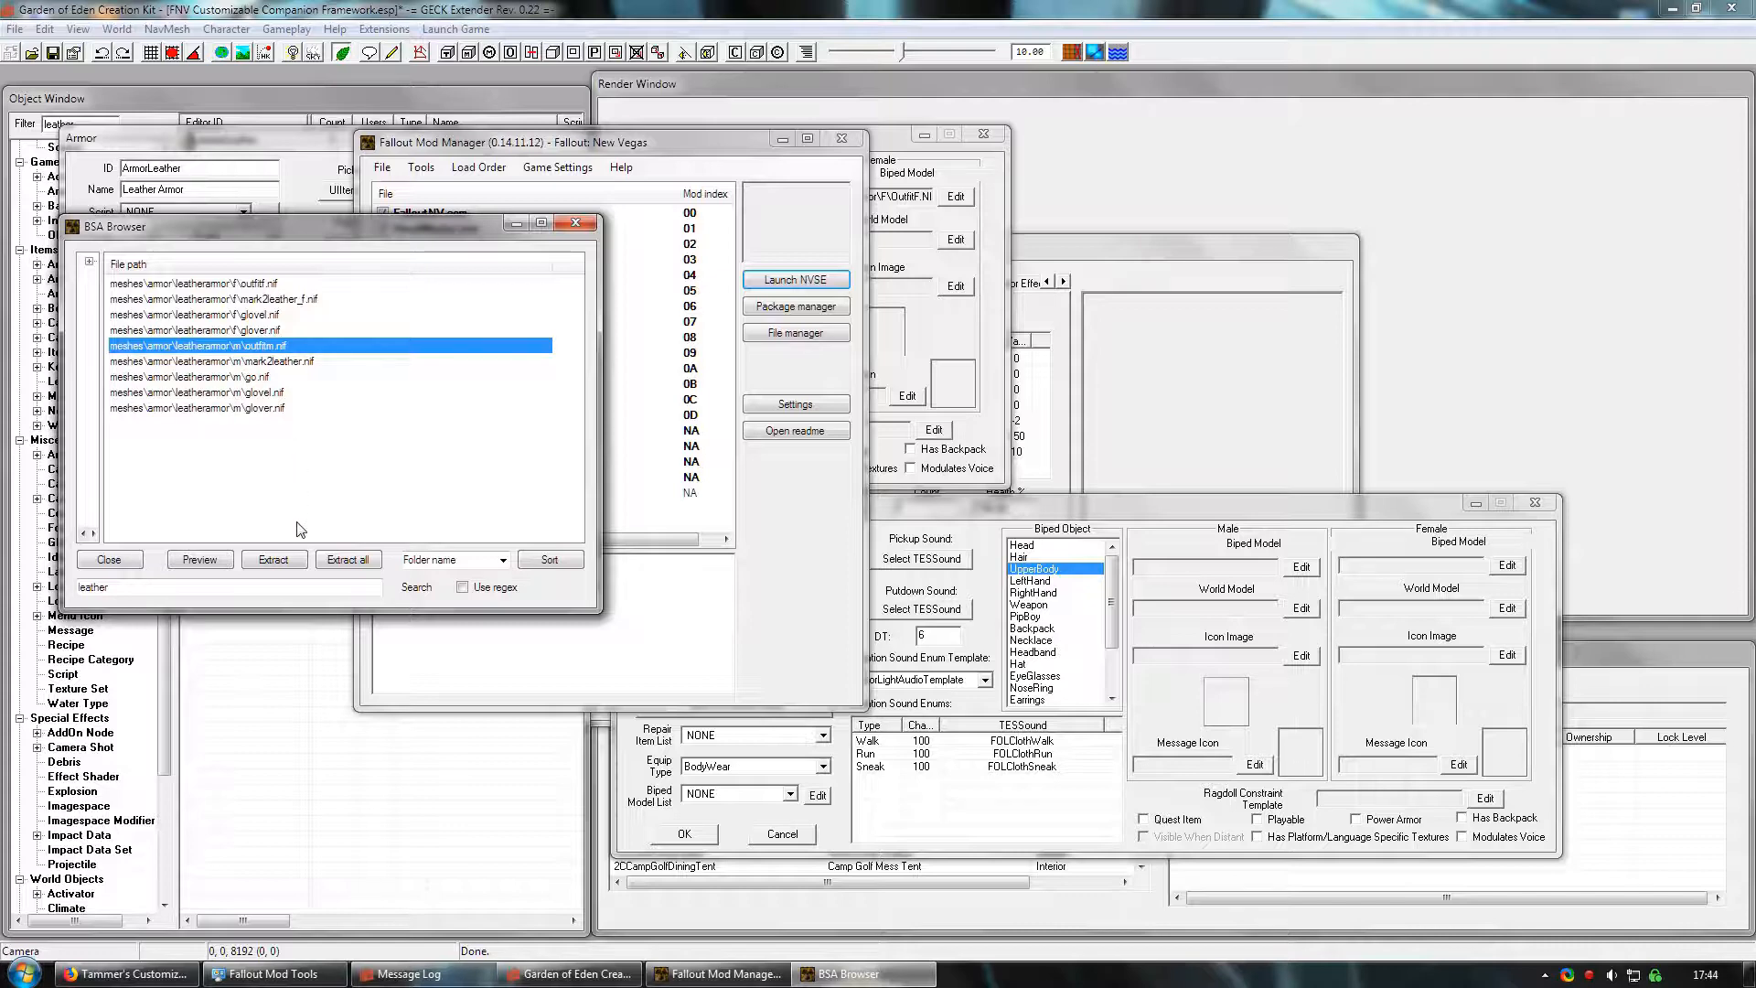
left_click(272, 558)
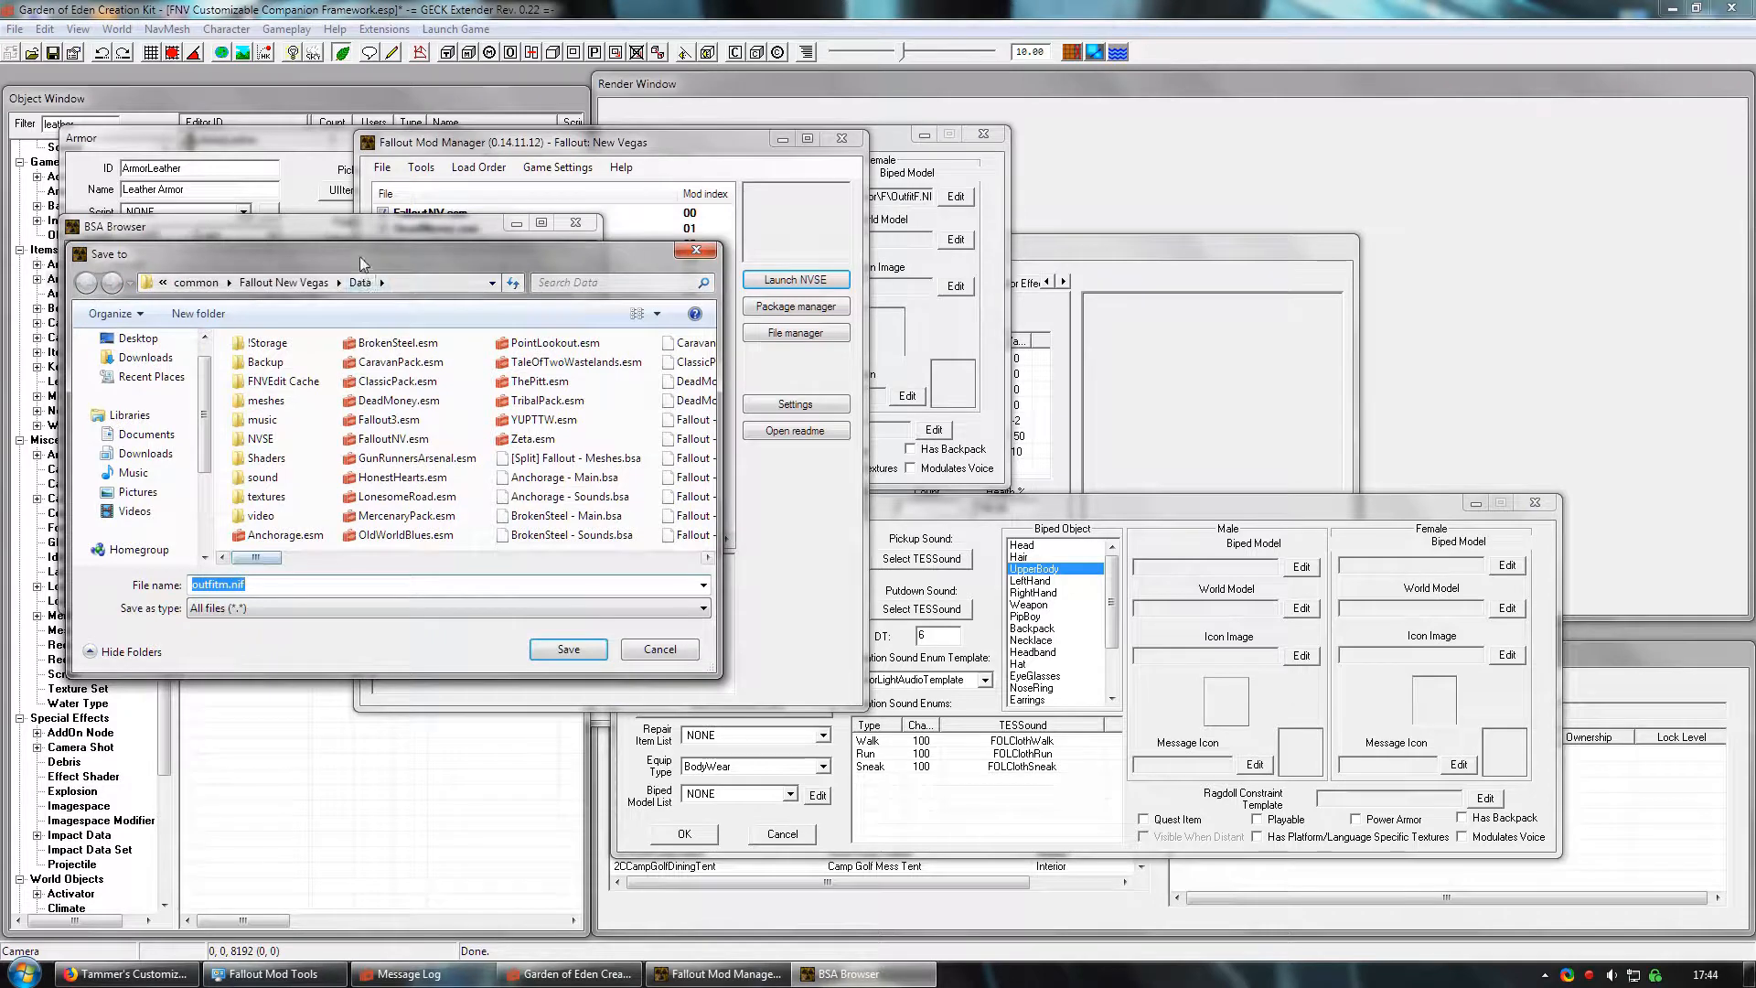
- Create a folder named leatherarmor in Data\meshes\armor and open it as the save location
left_click_drag(359, 256, 507, 347)
double_click(413, 492)
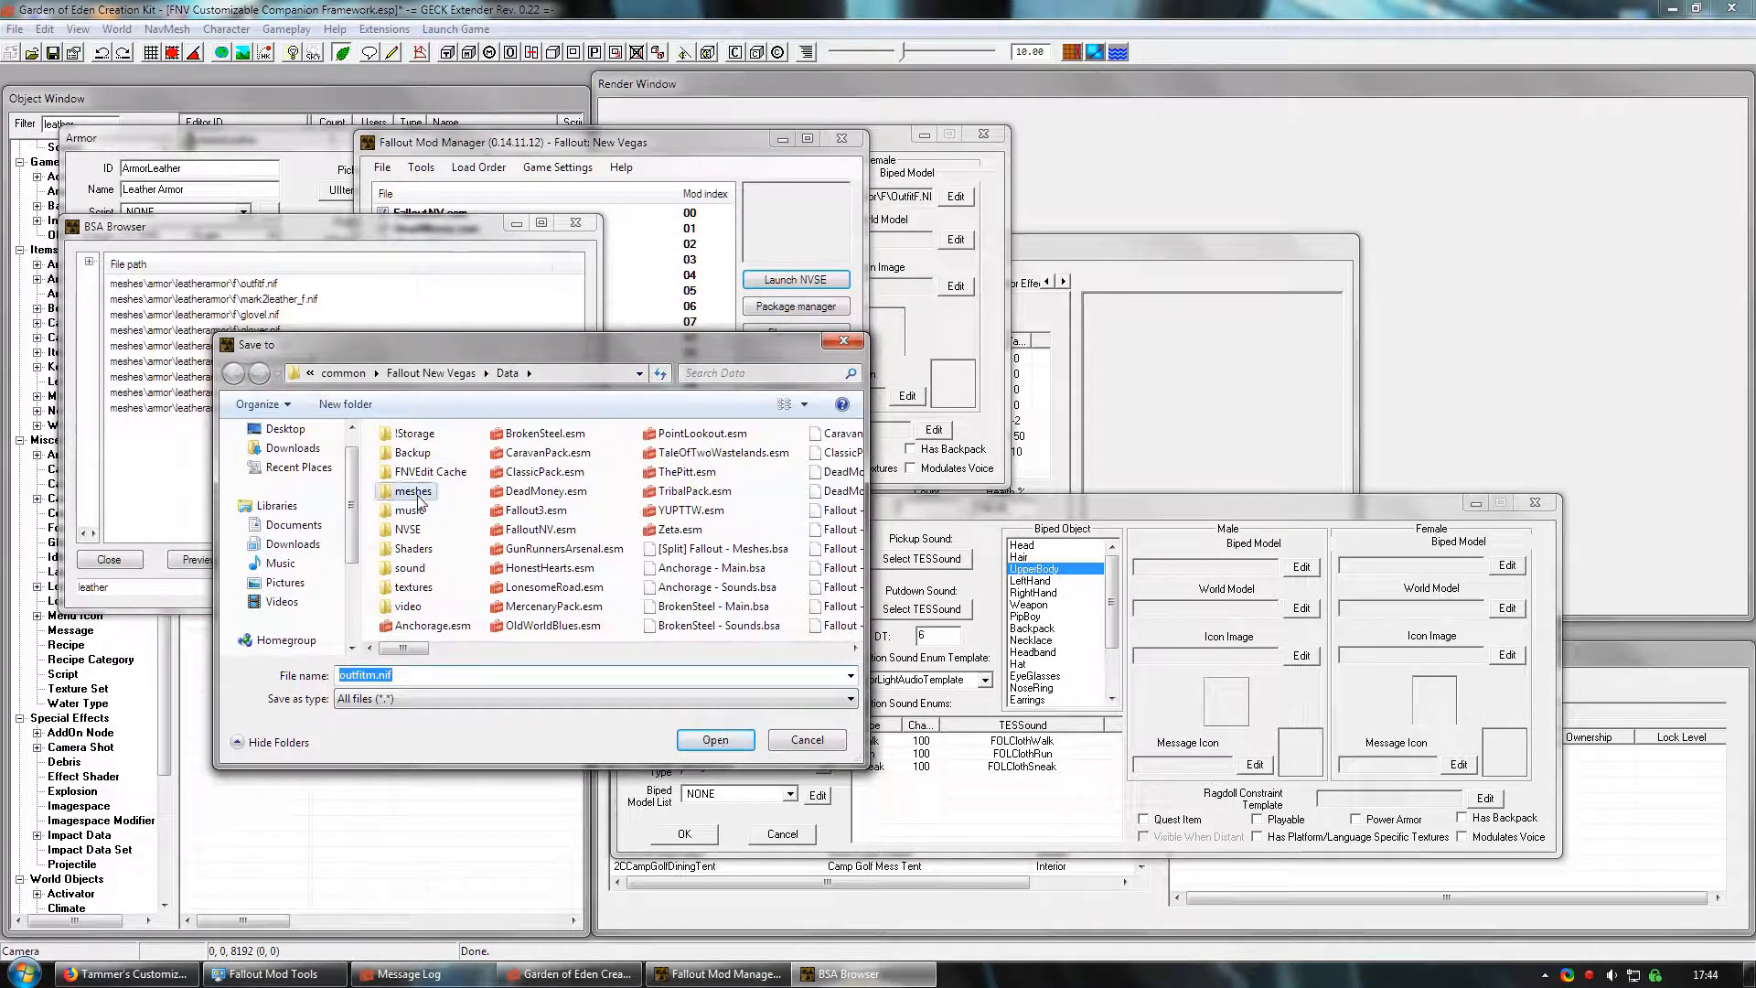
double_click(410, 454)
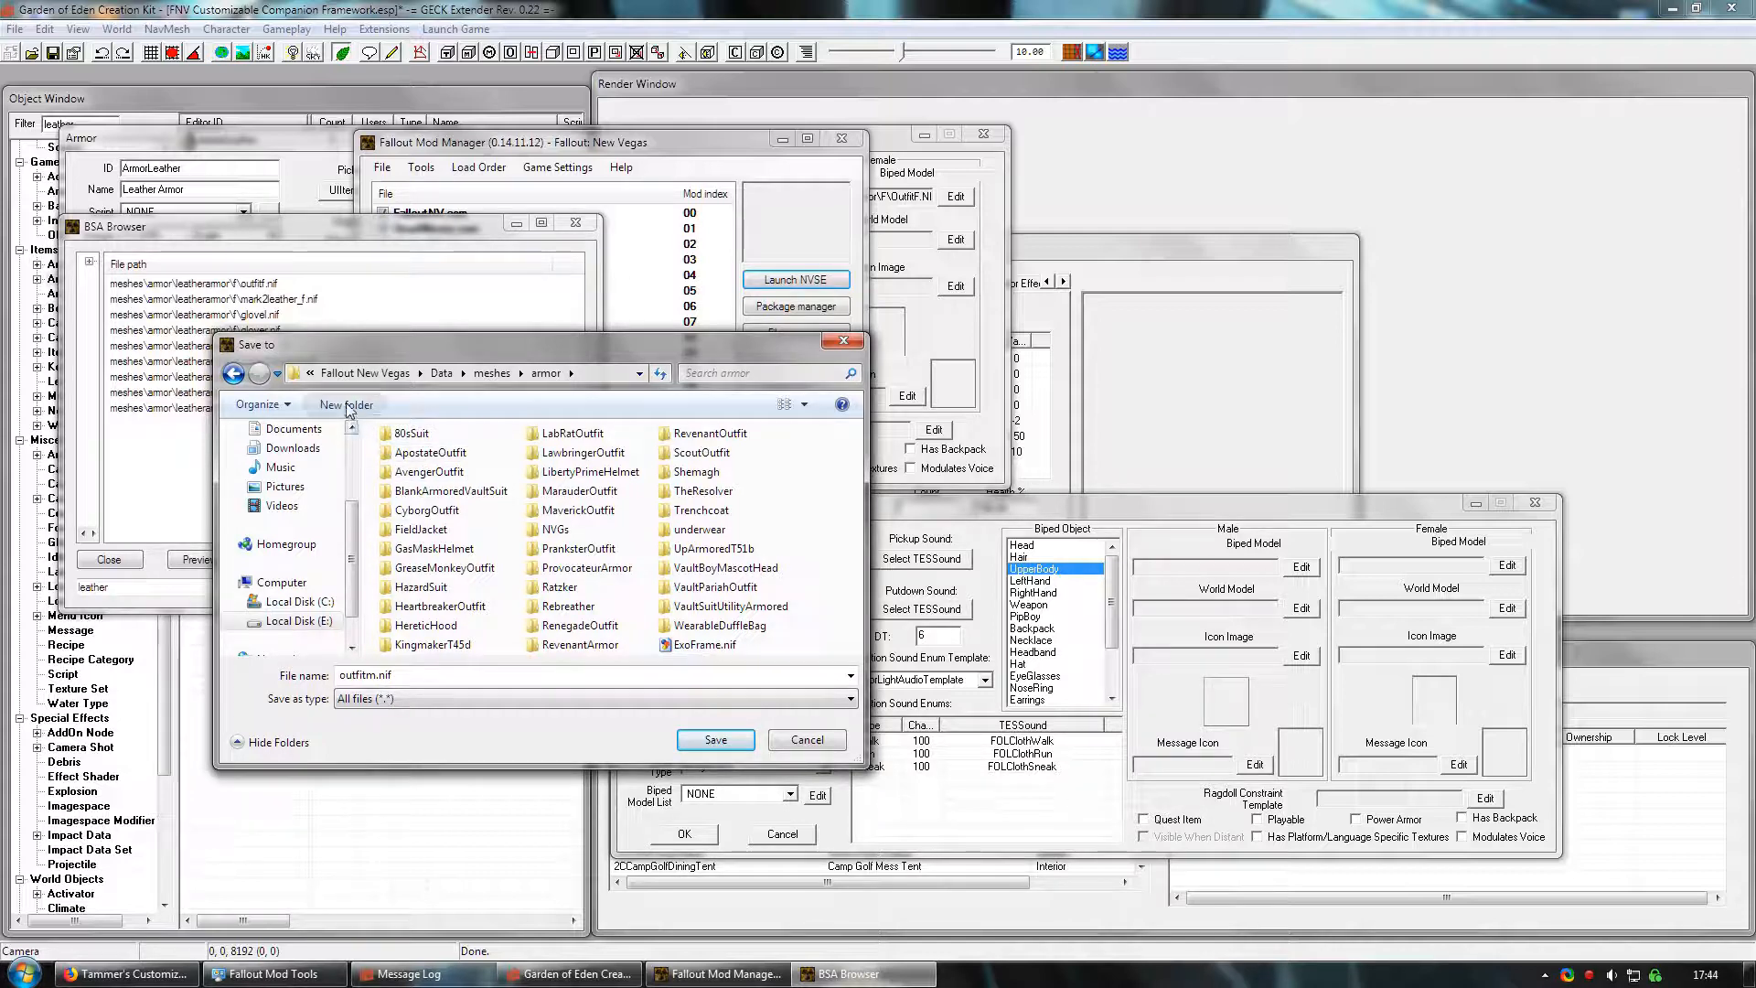
key("ctrl+shift+n")
type("leatherarmor")
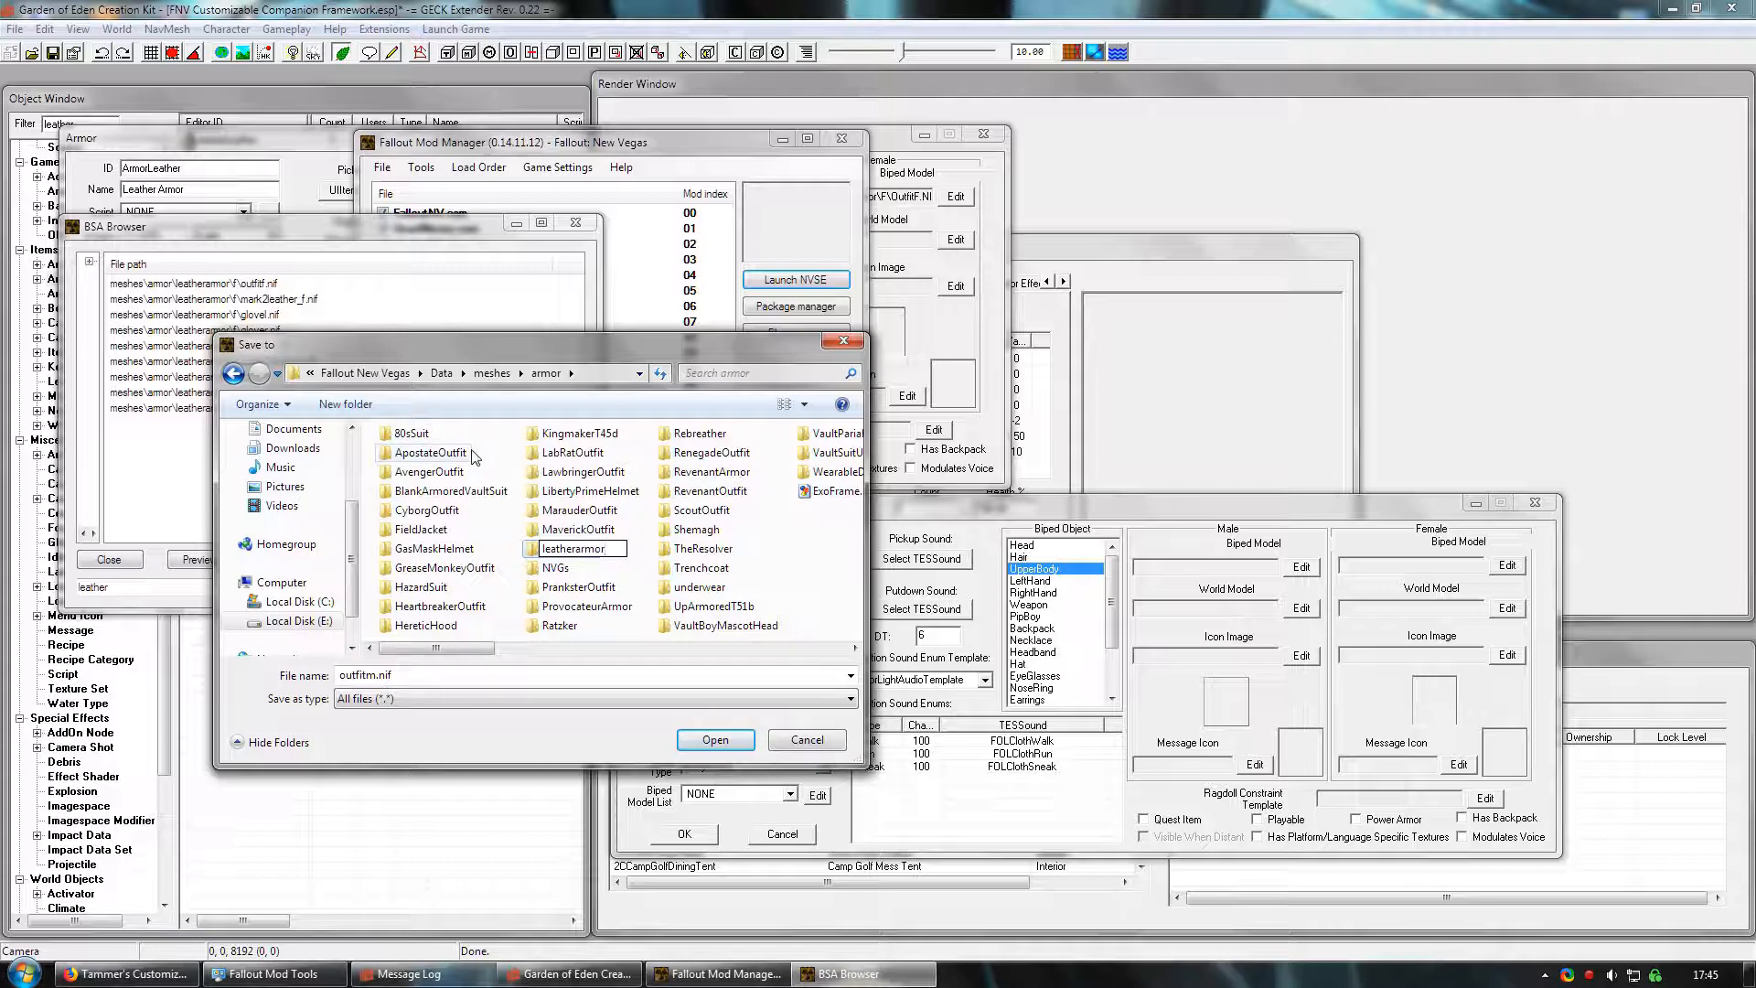
key("Return")
double_click(569, 494)
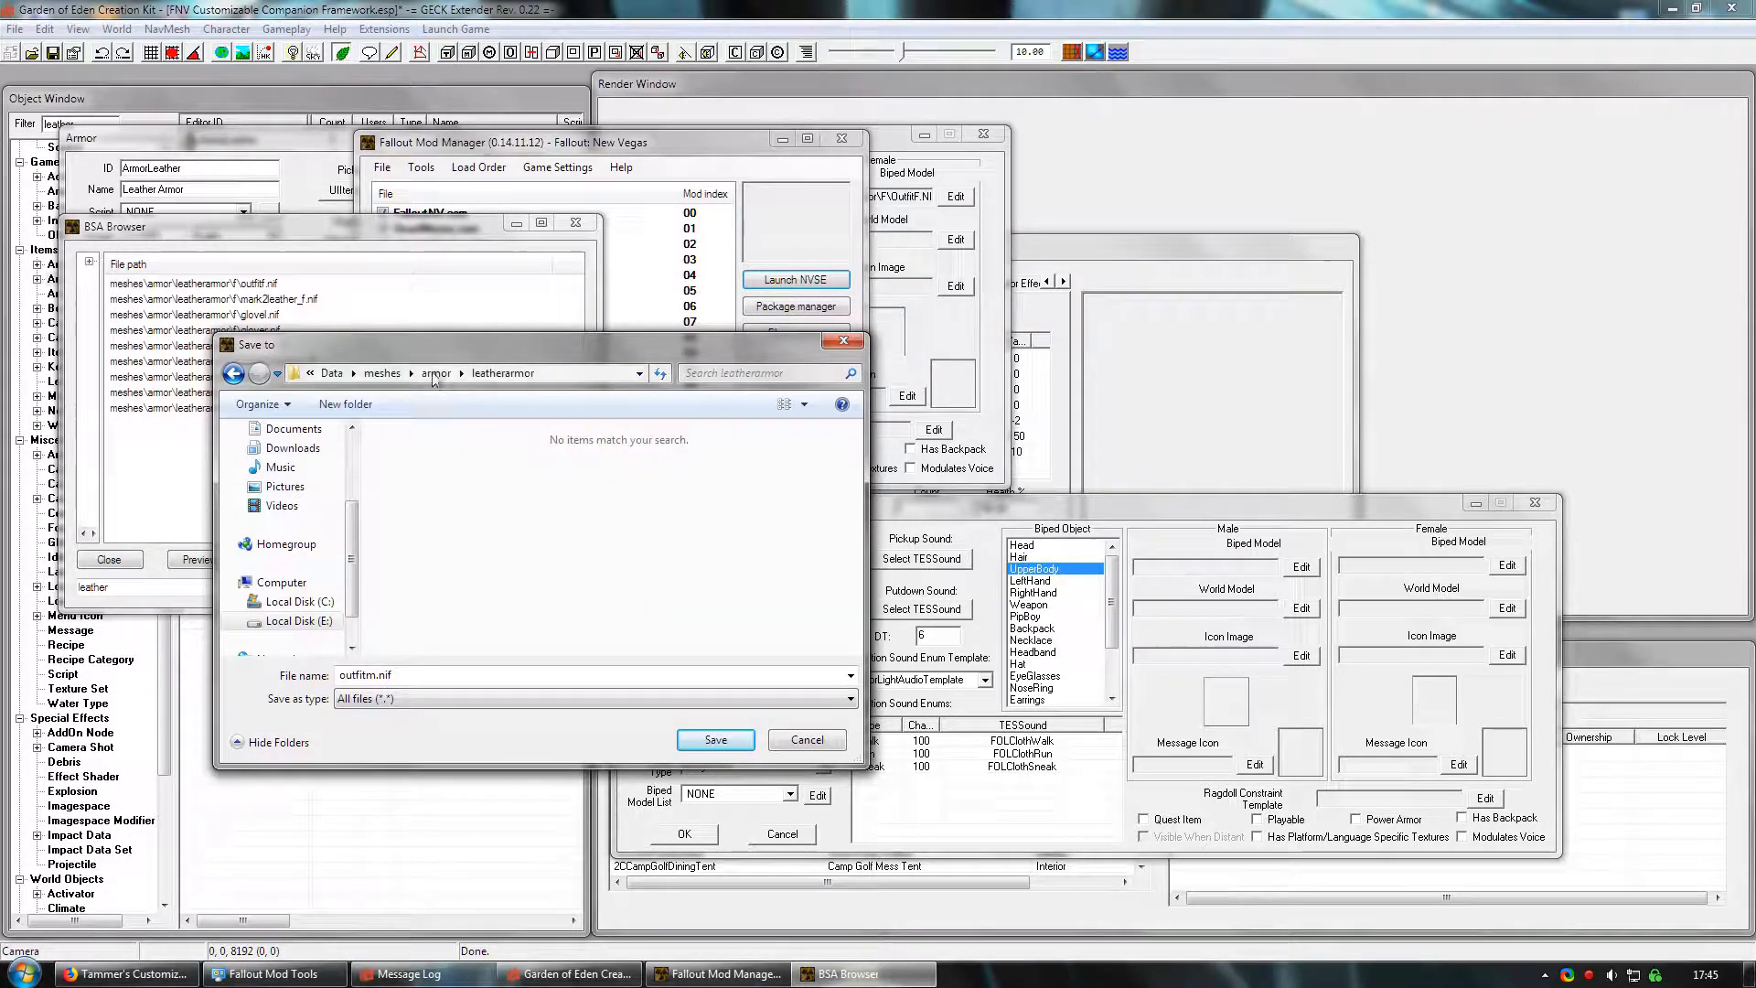
- Save outfitm.nif into a new m subfolder of leatherarmor, and close the BSA Browser and Fallout Mod Manager
left_click_drag(422, 347, 416, 391)
left_click(340, 448)
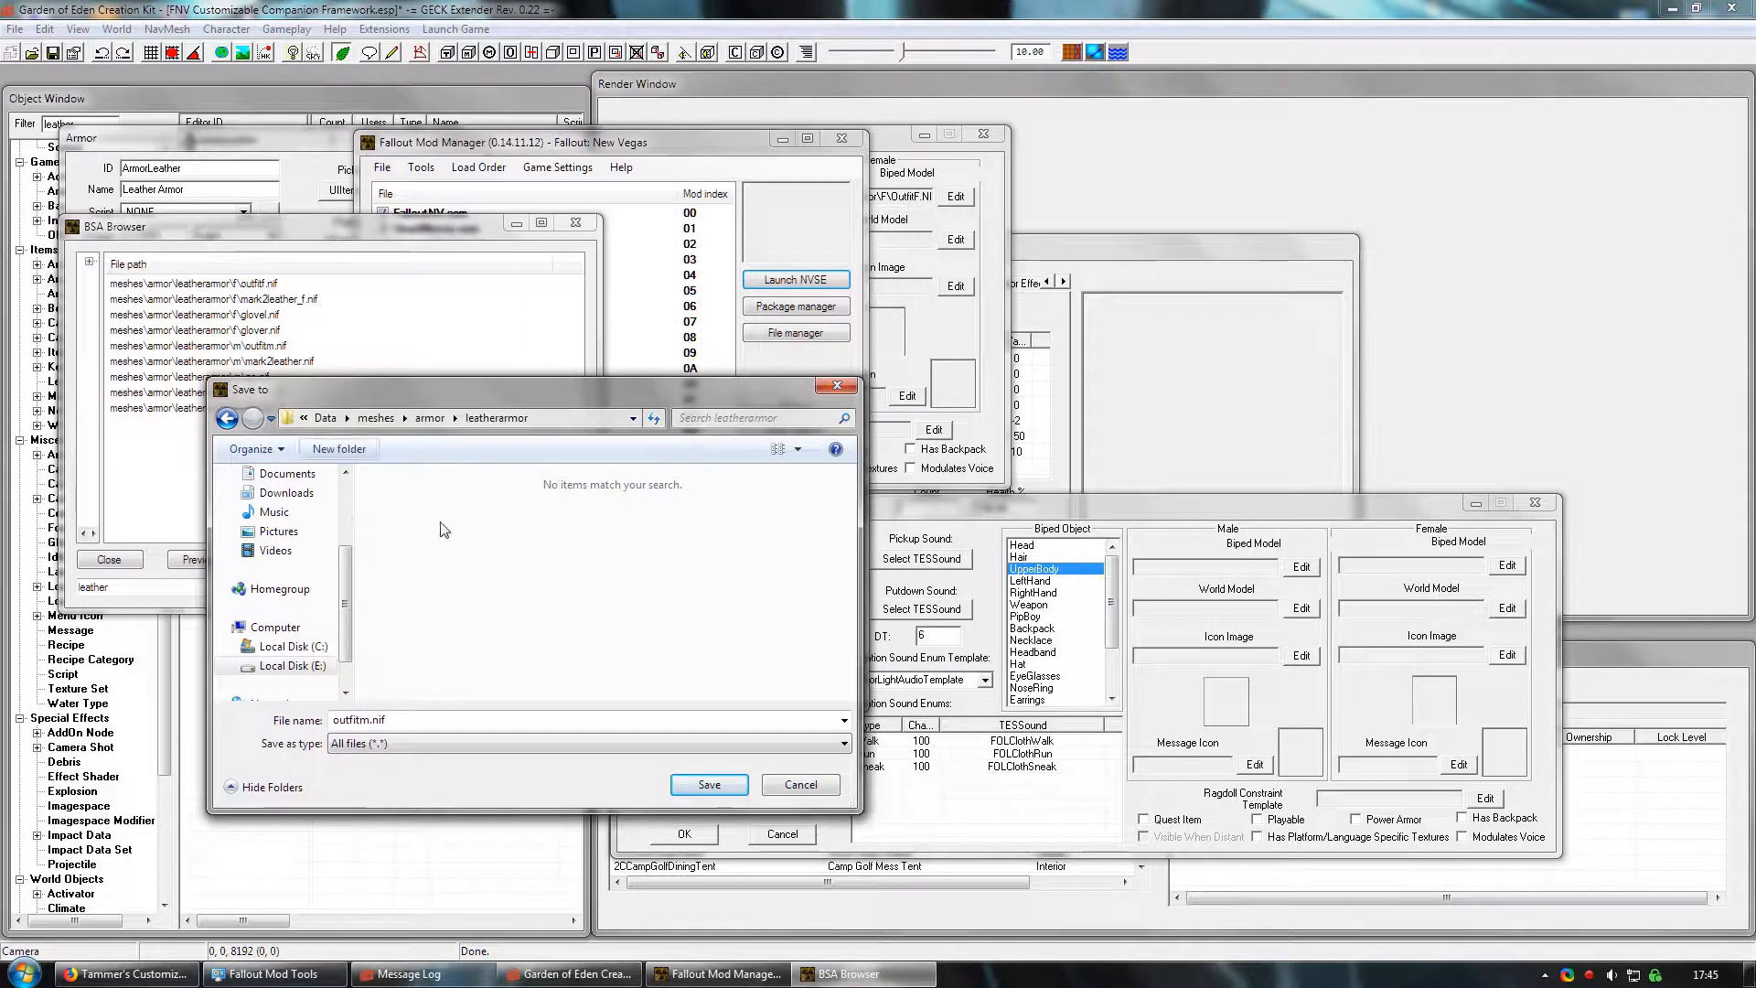
type("m")
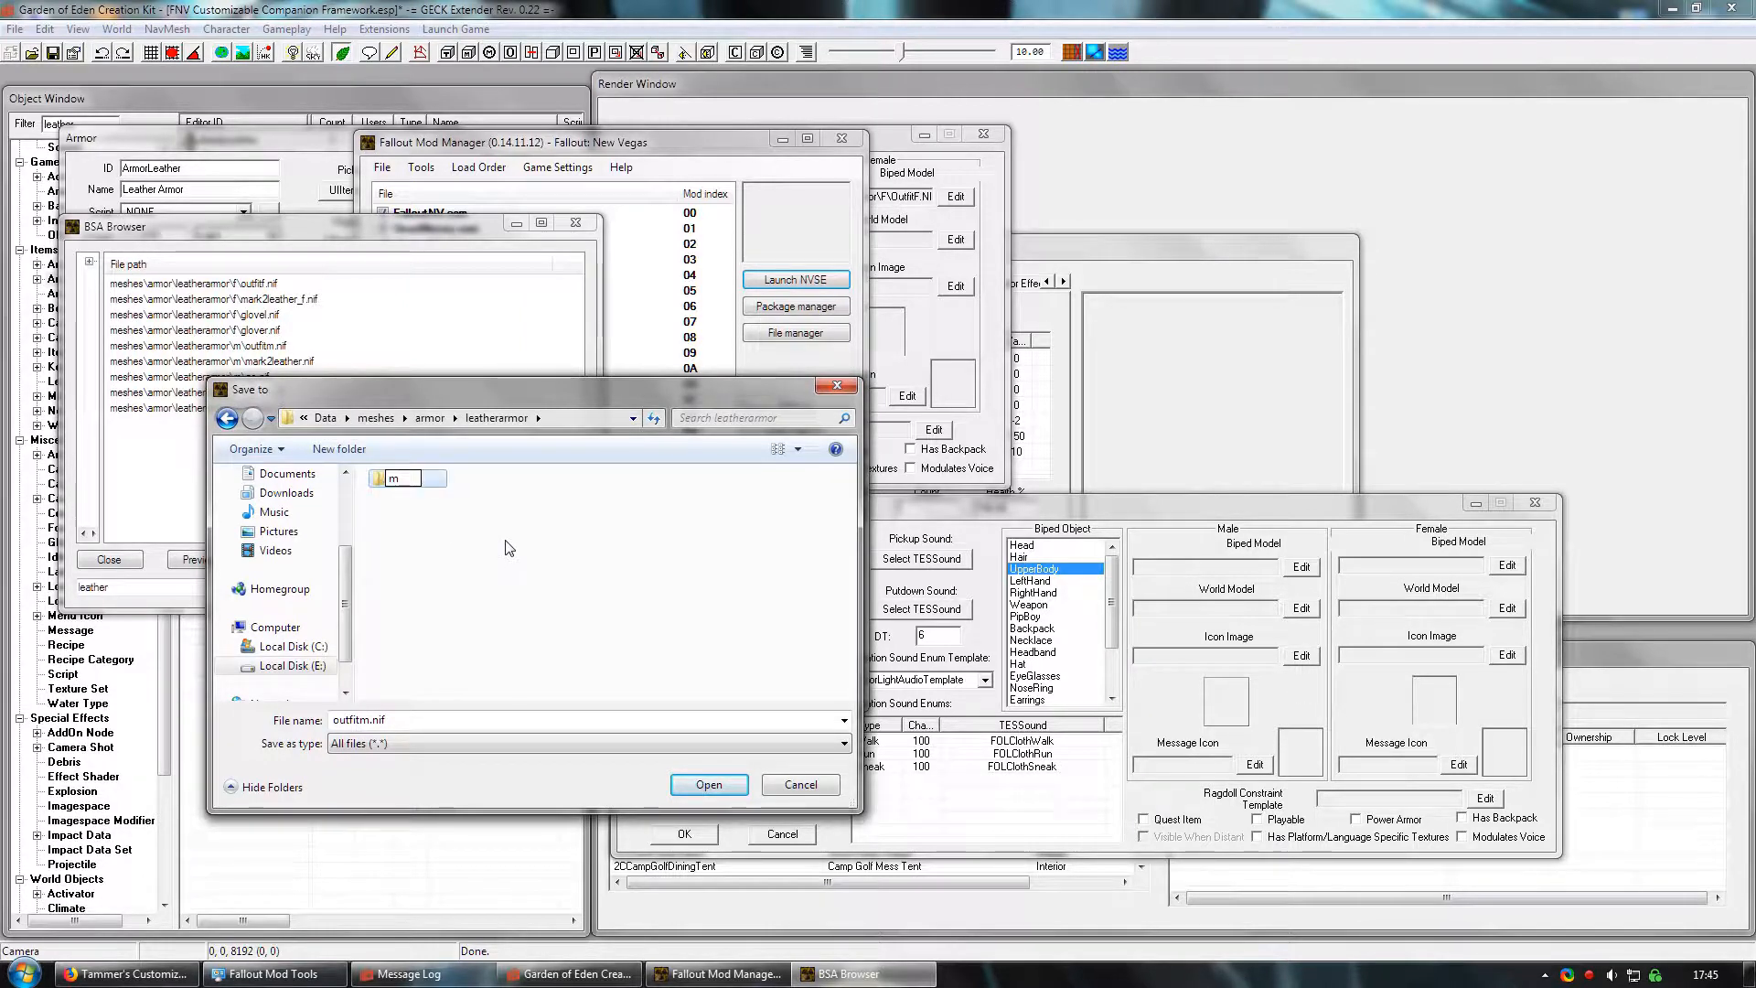
key("Return")
key("Return")
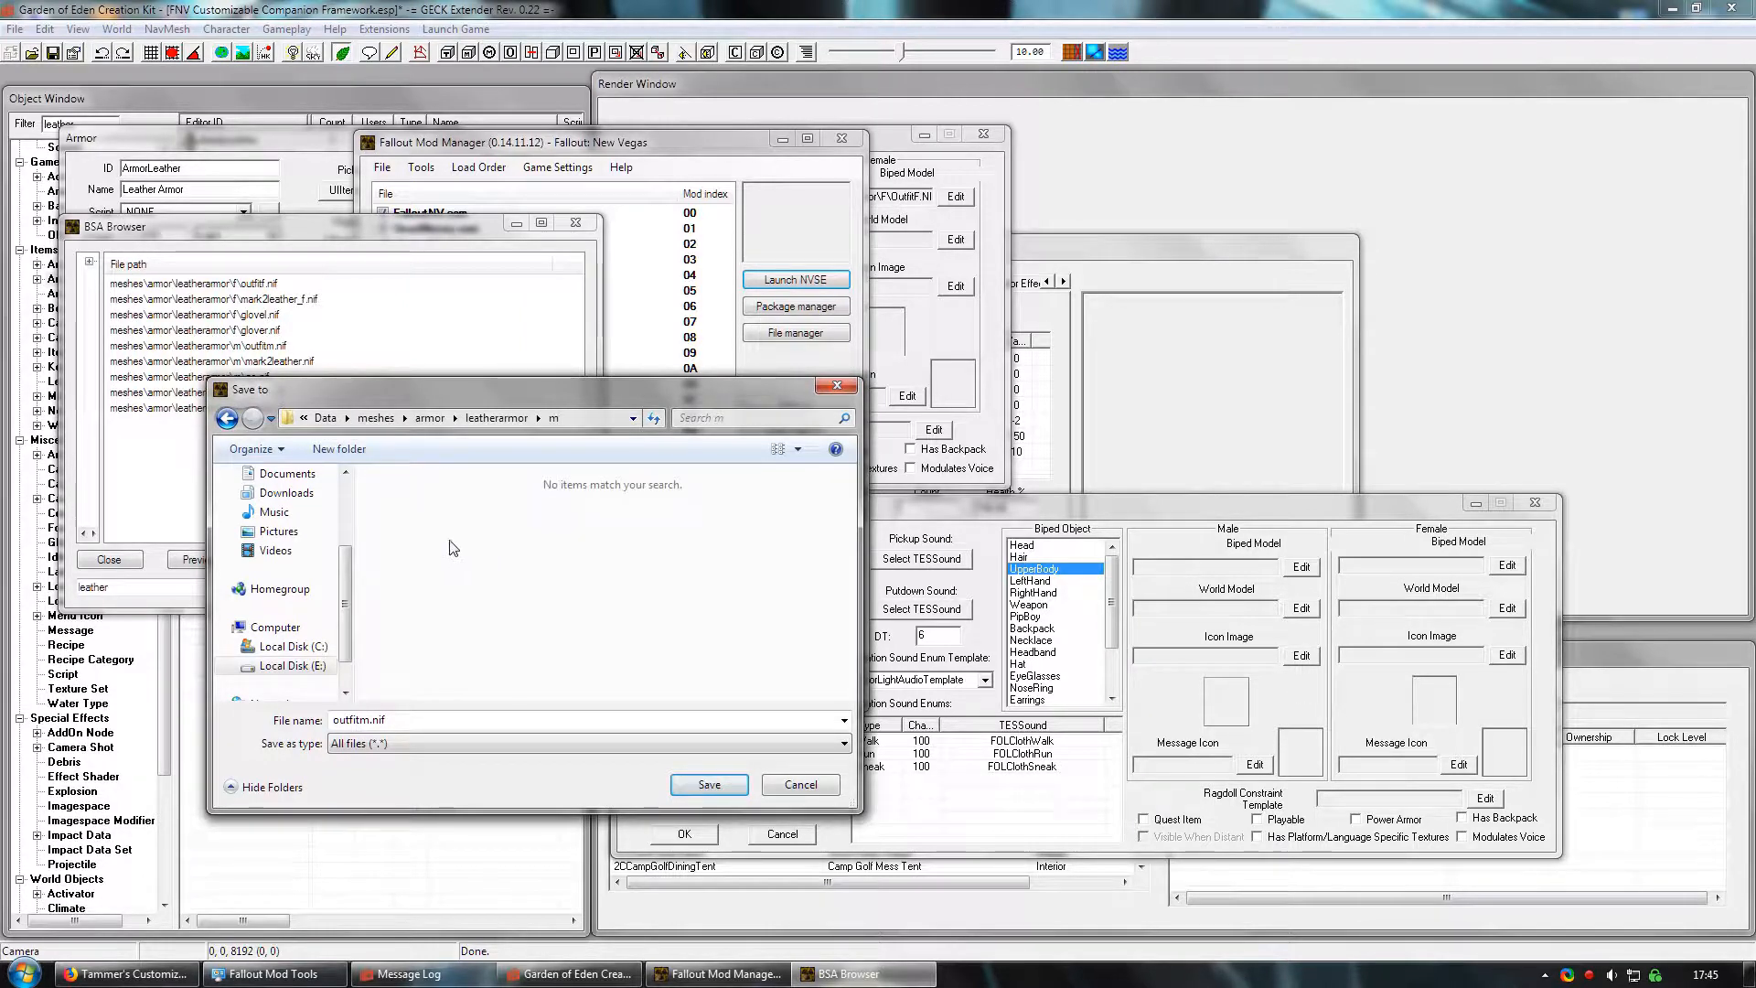
left_click(708, 783)
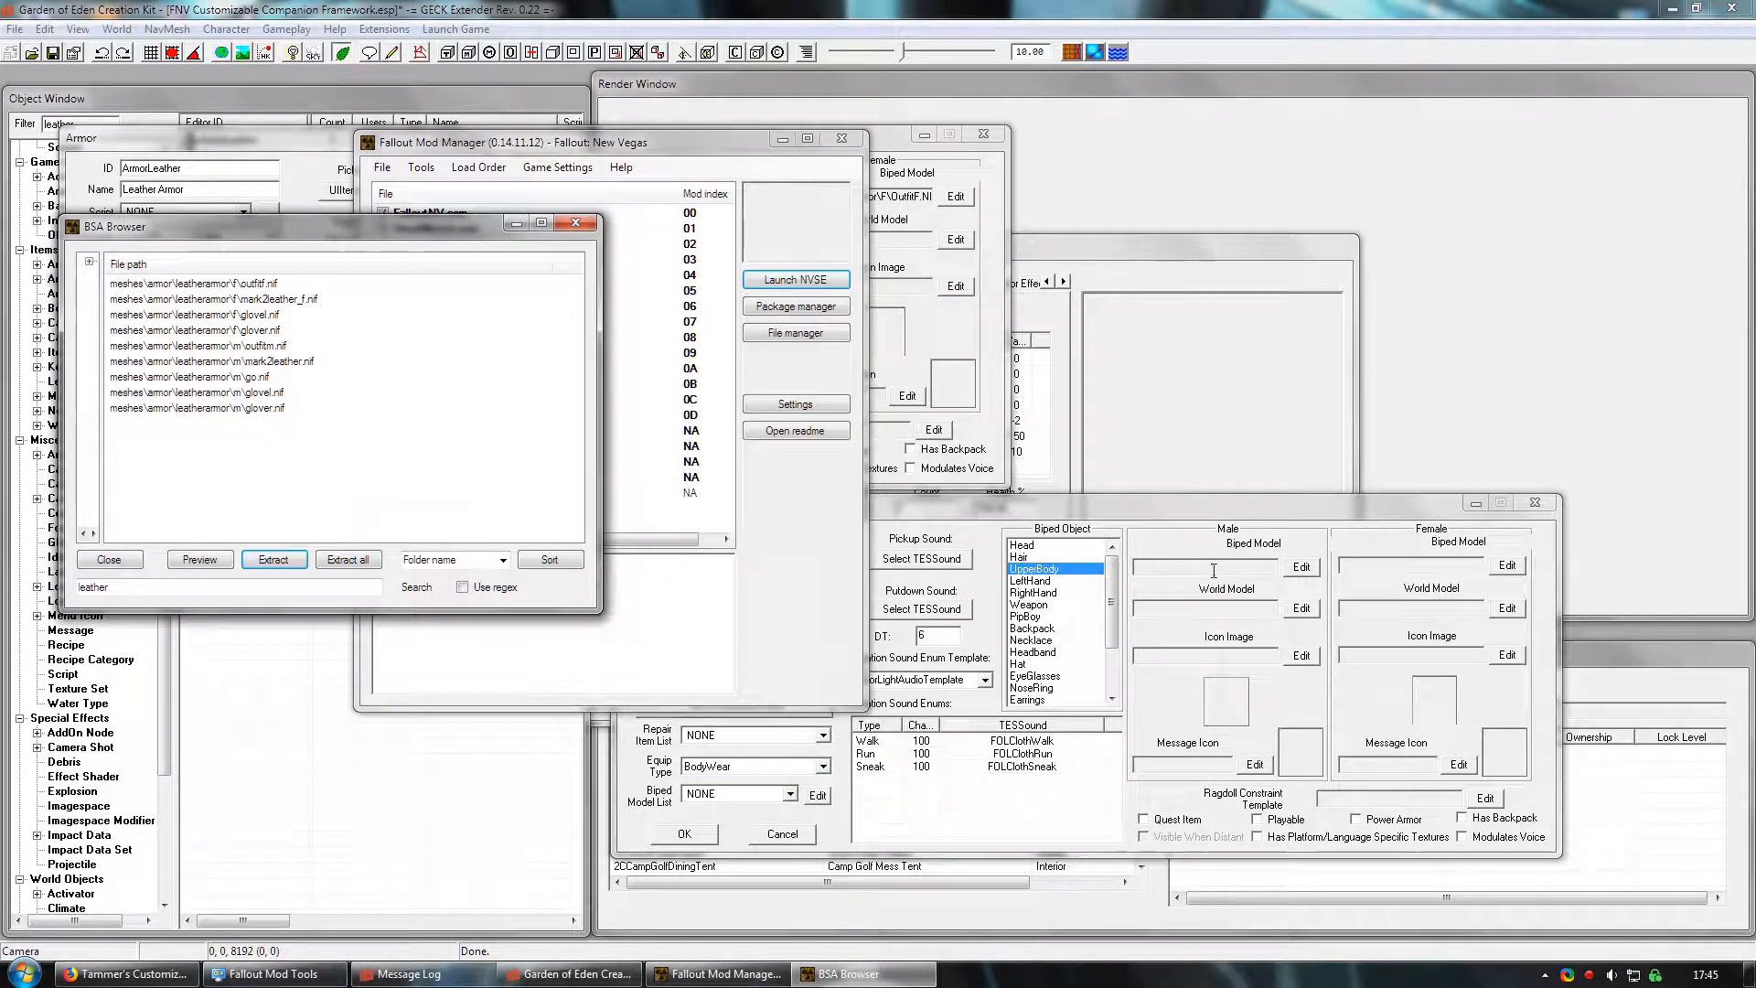
left_click(575, 223)
left_click(841, 139)
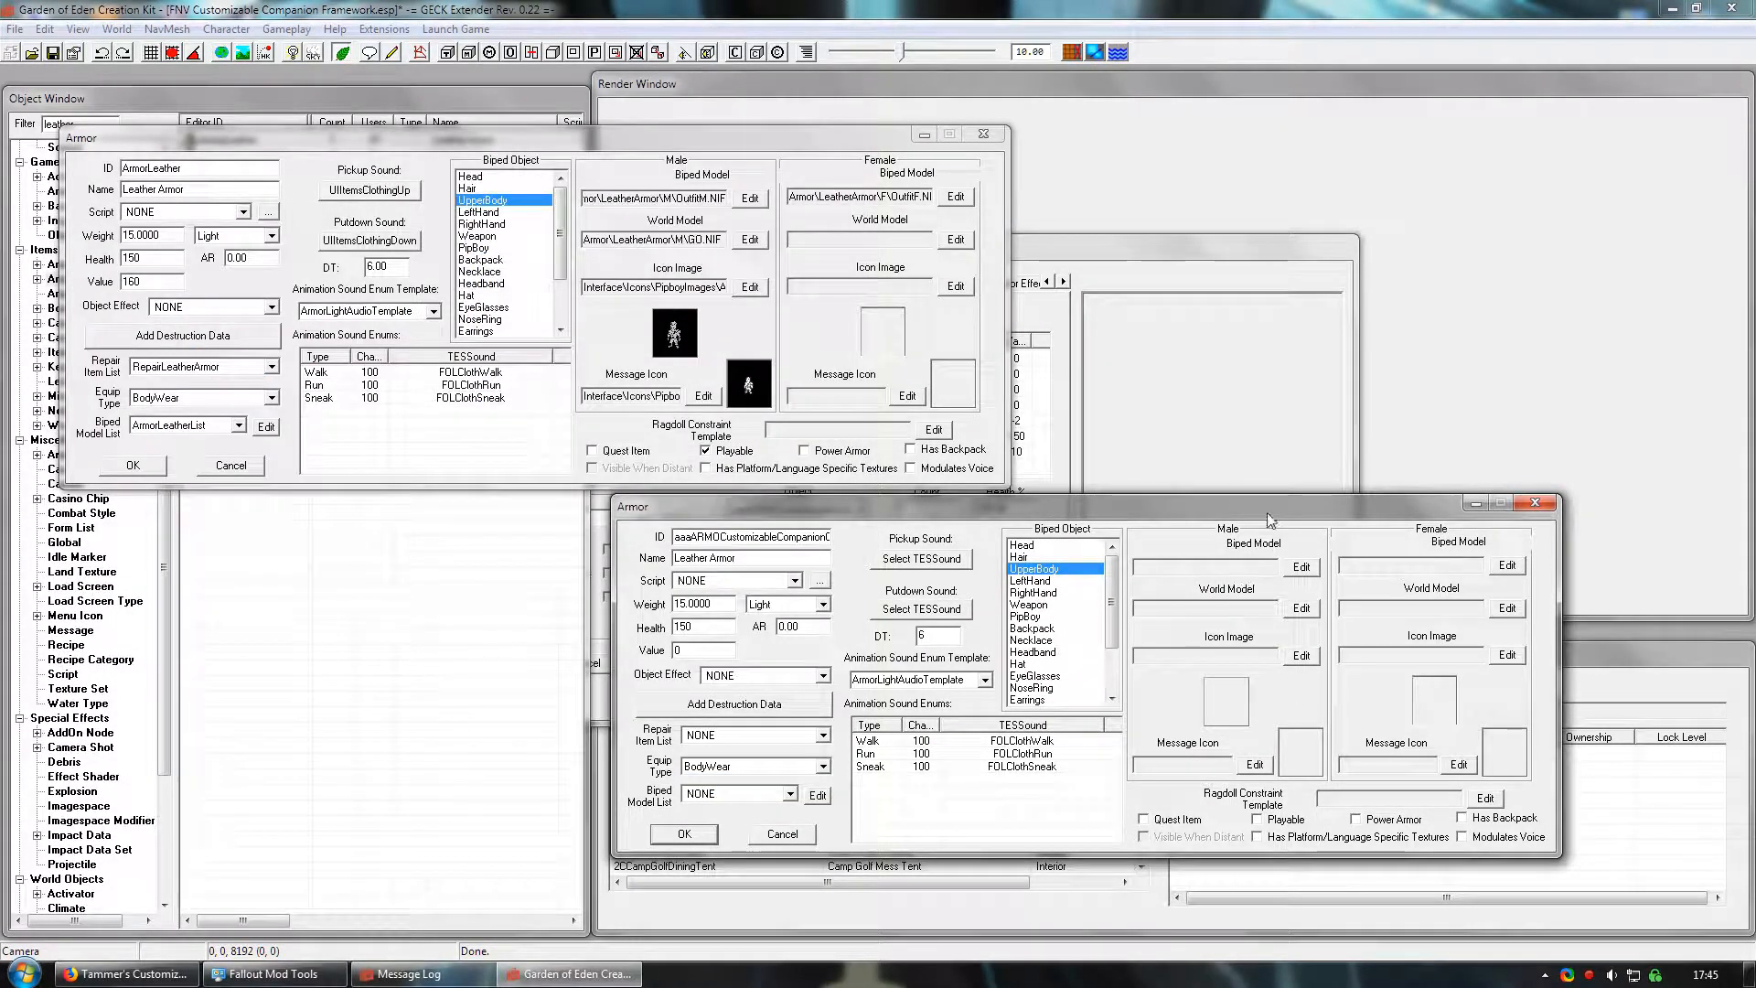
- Assign armor\leatherarmor\m\outfitm.nif as the companion outfit's male biped model, save the outfit and close the ArmorLeather record without saving
left_click(1301, 567)
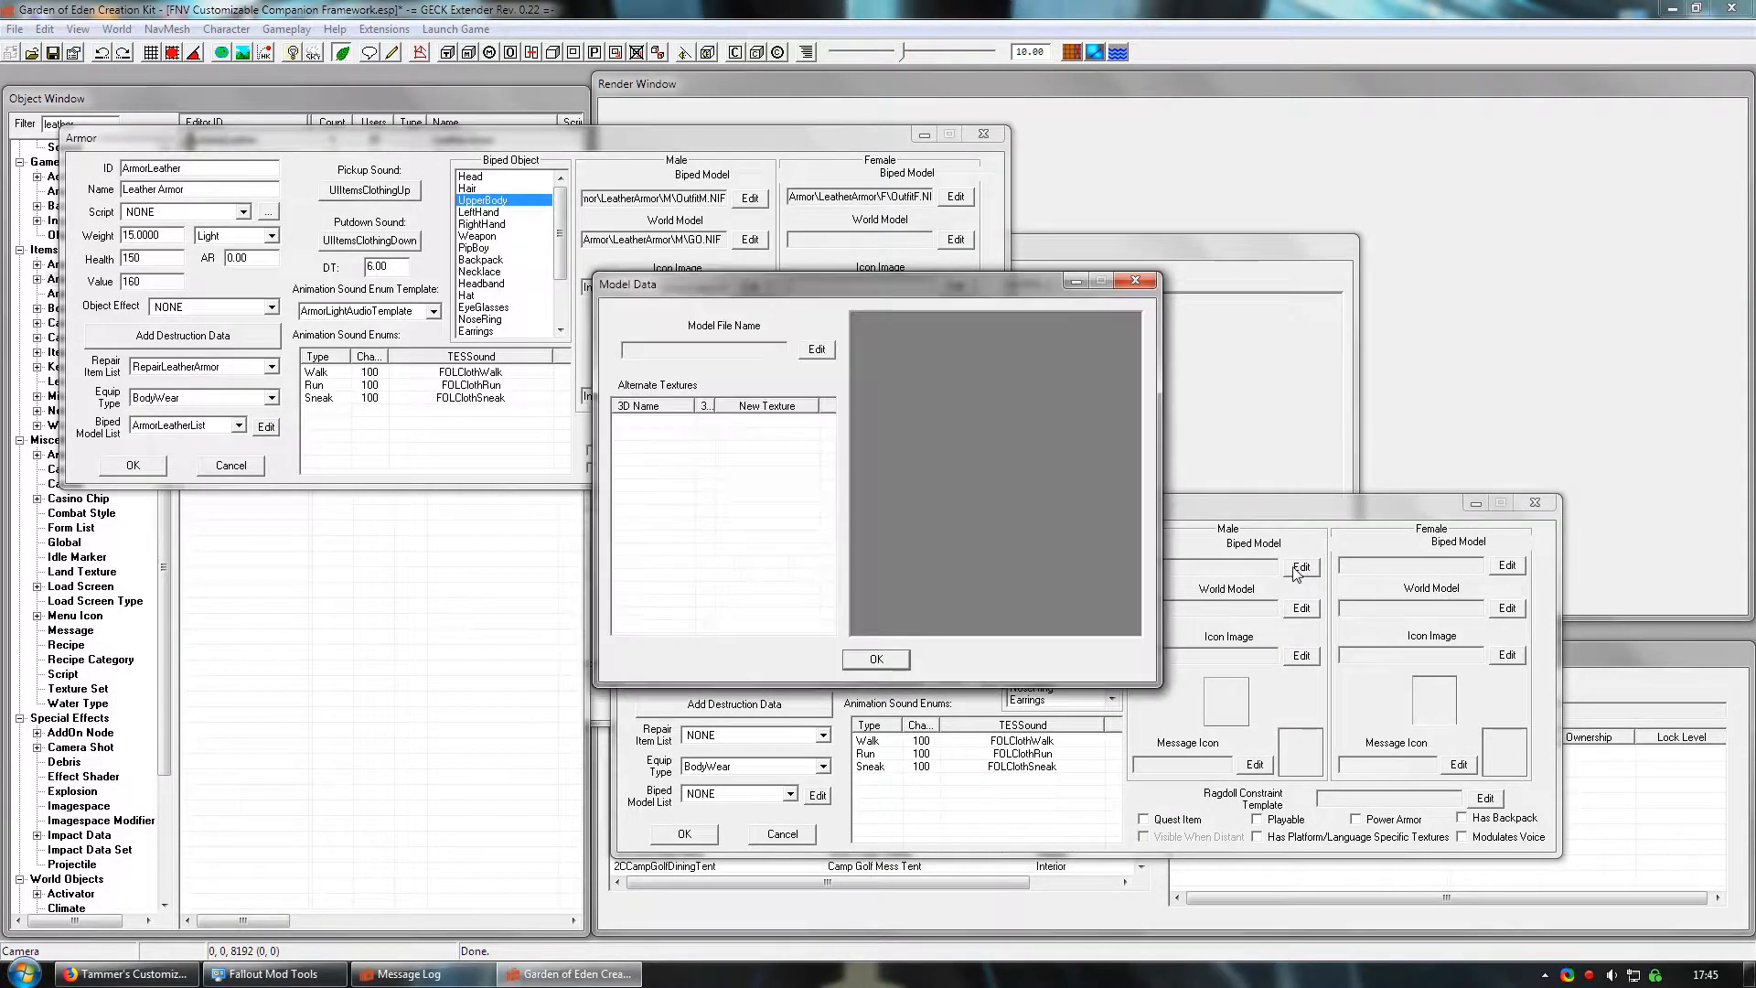
left_click(817, 351)
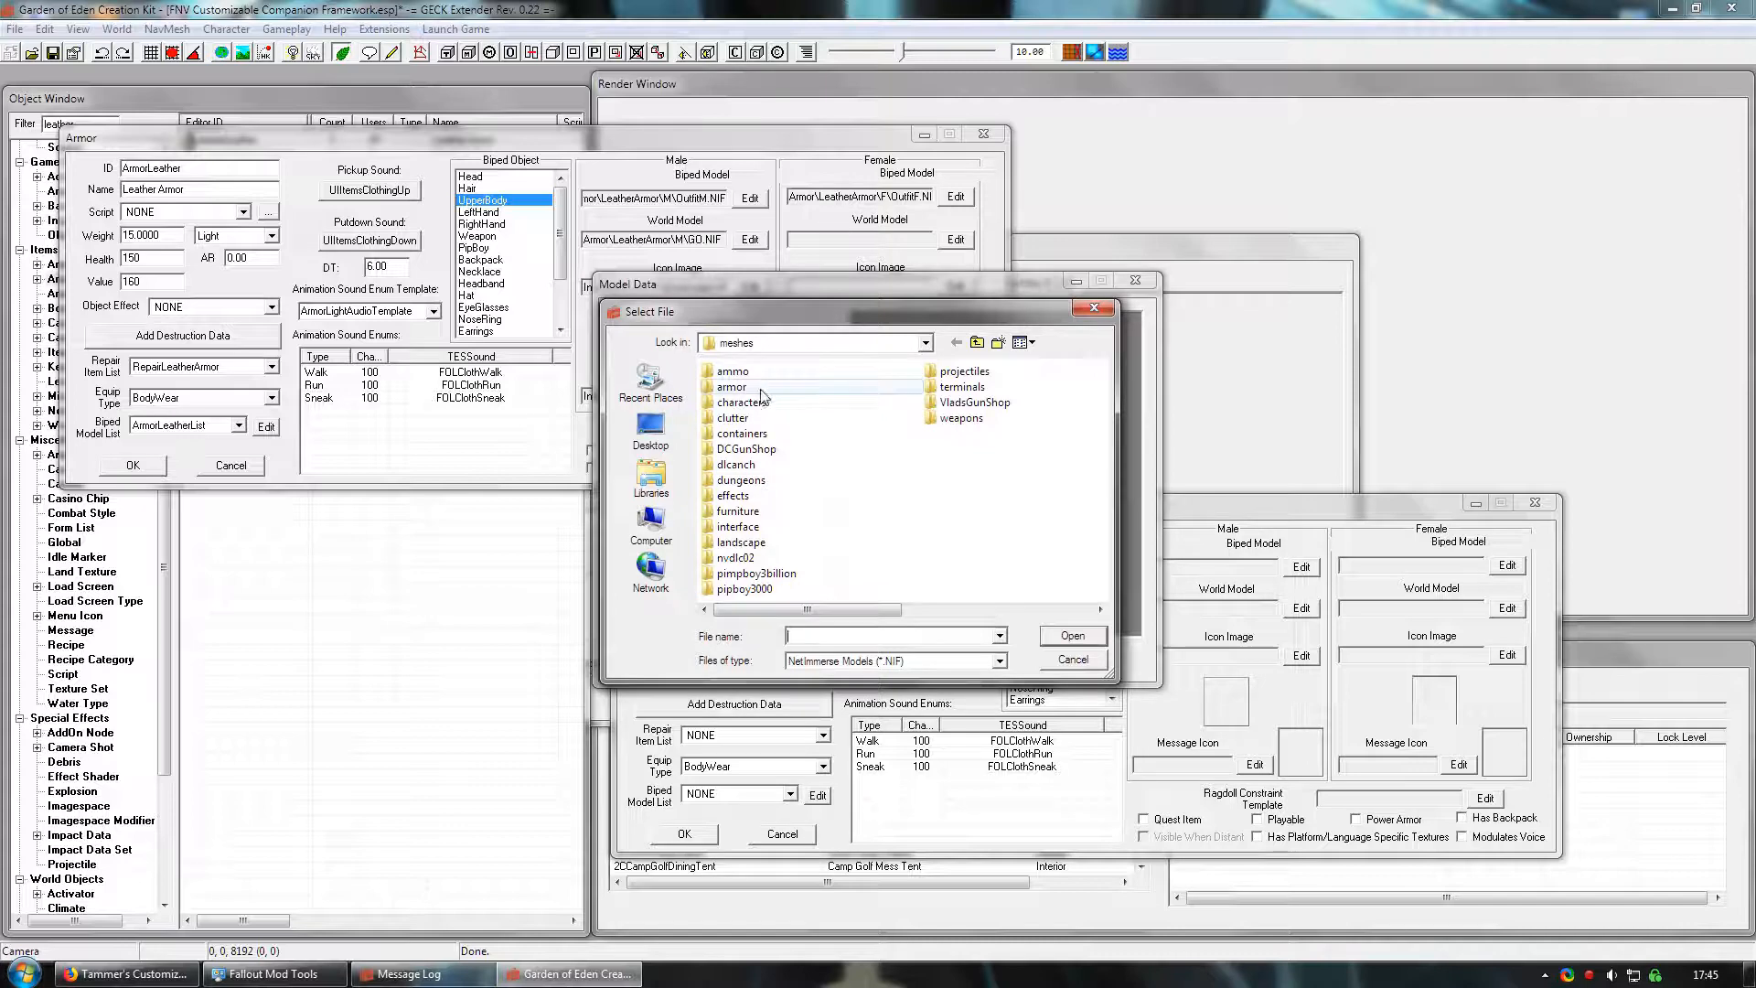
double_click(768, 388)
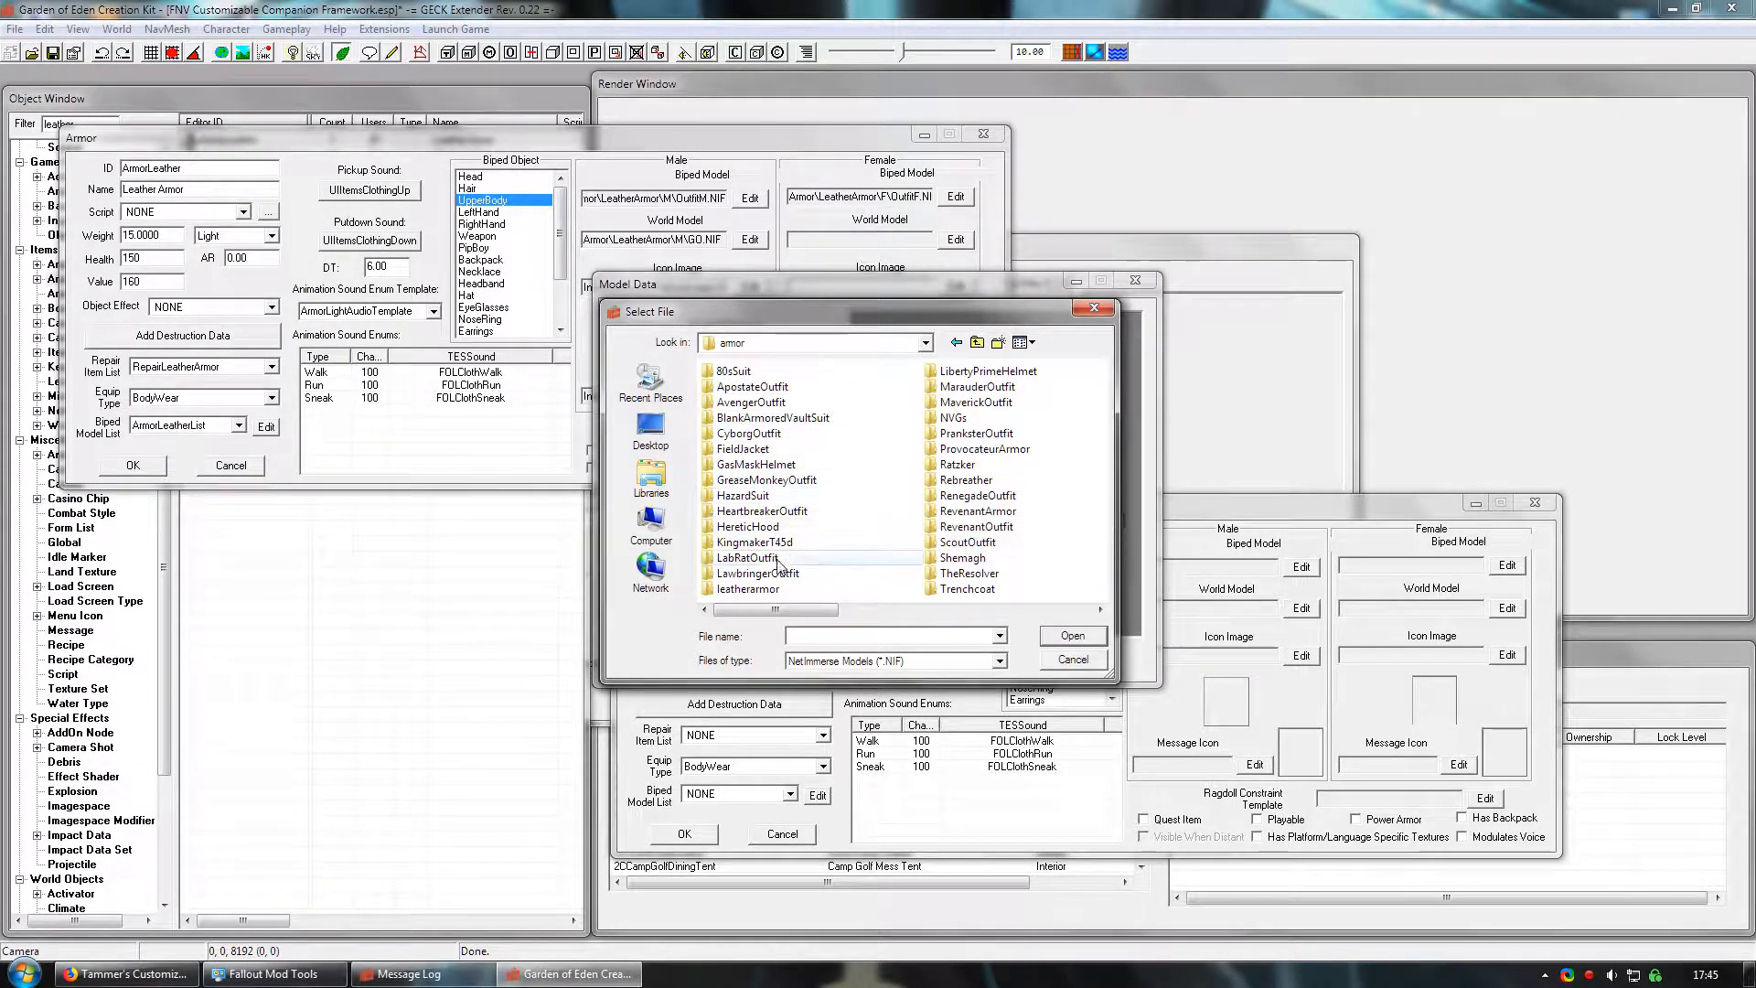
double_click(748, 588)
left_click(720, 375)
double_click(719, 375)
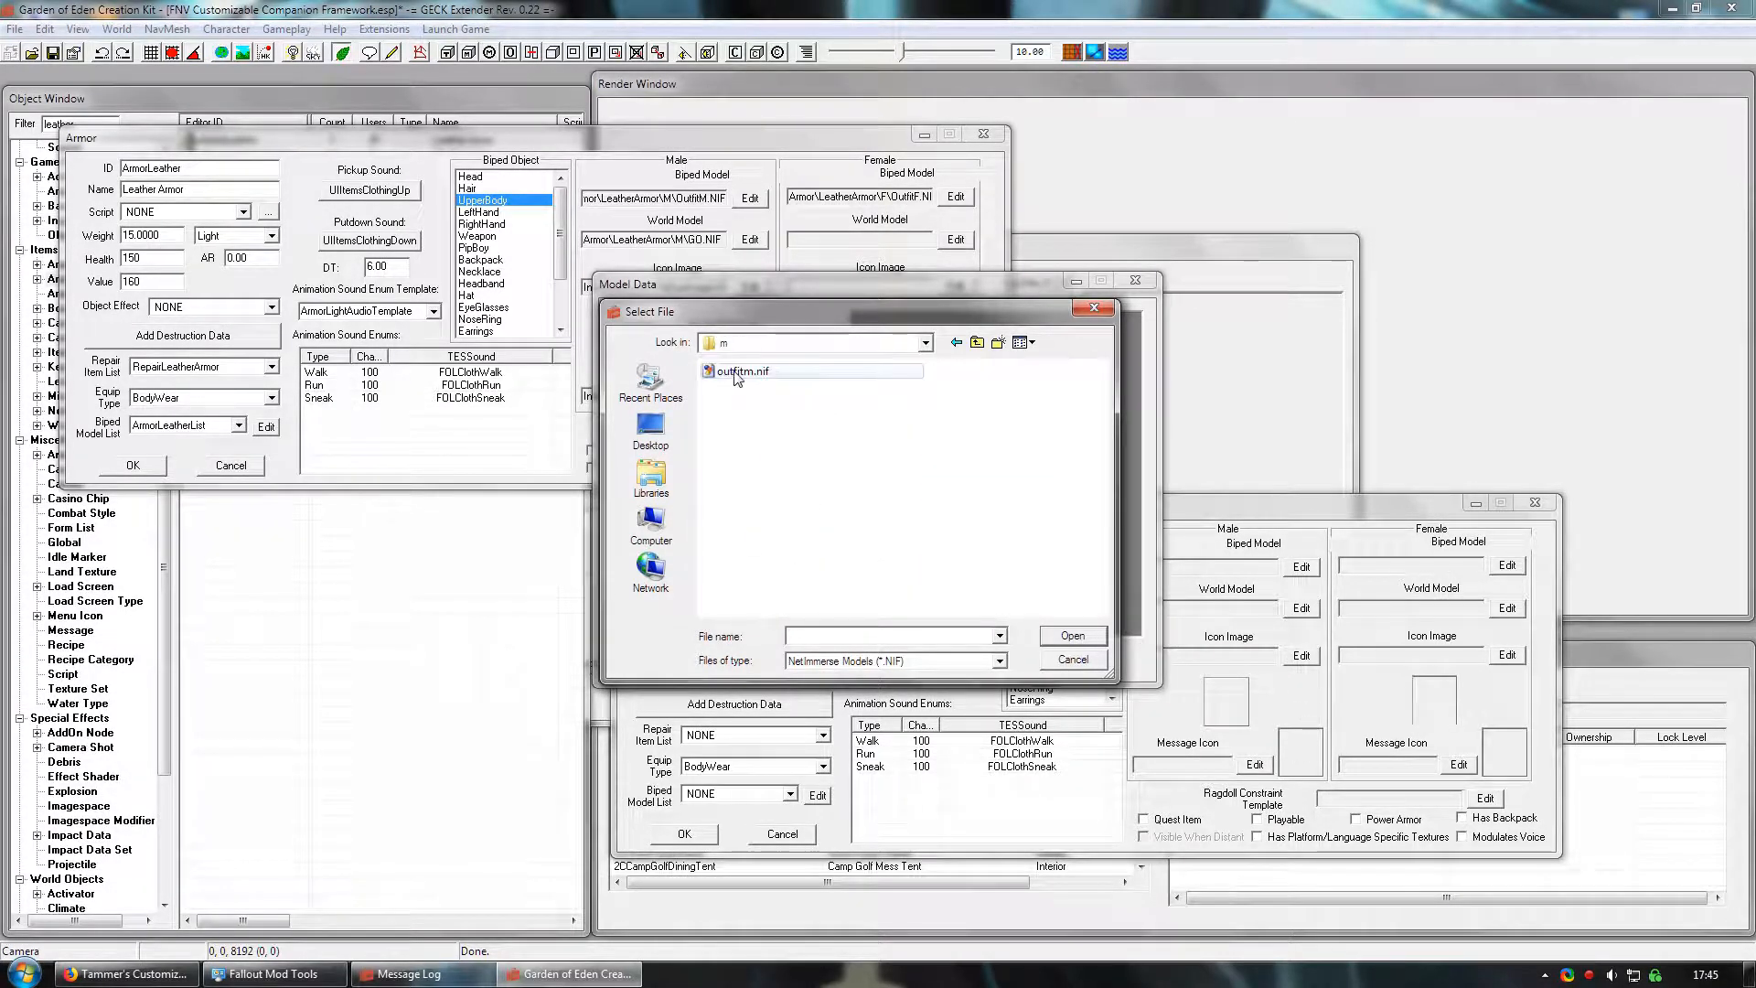
double_click(736, 375)
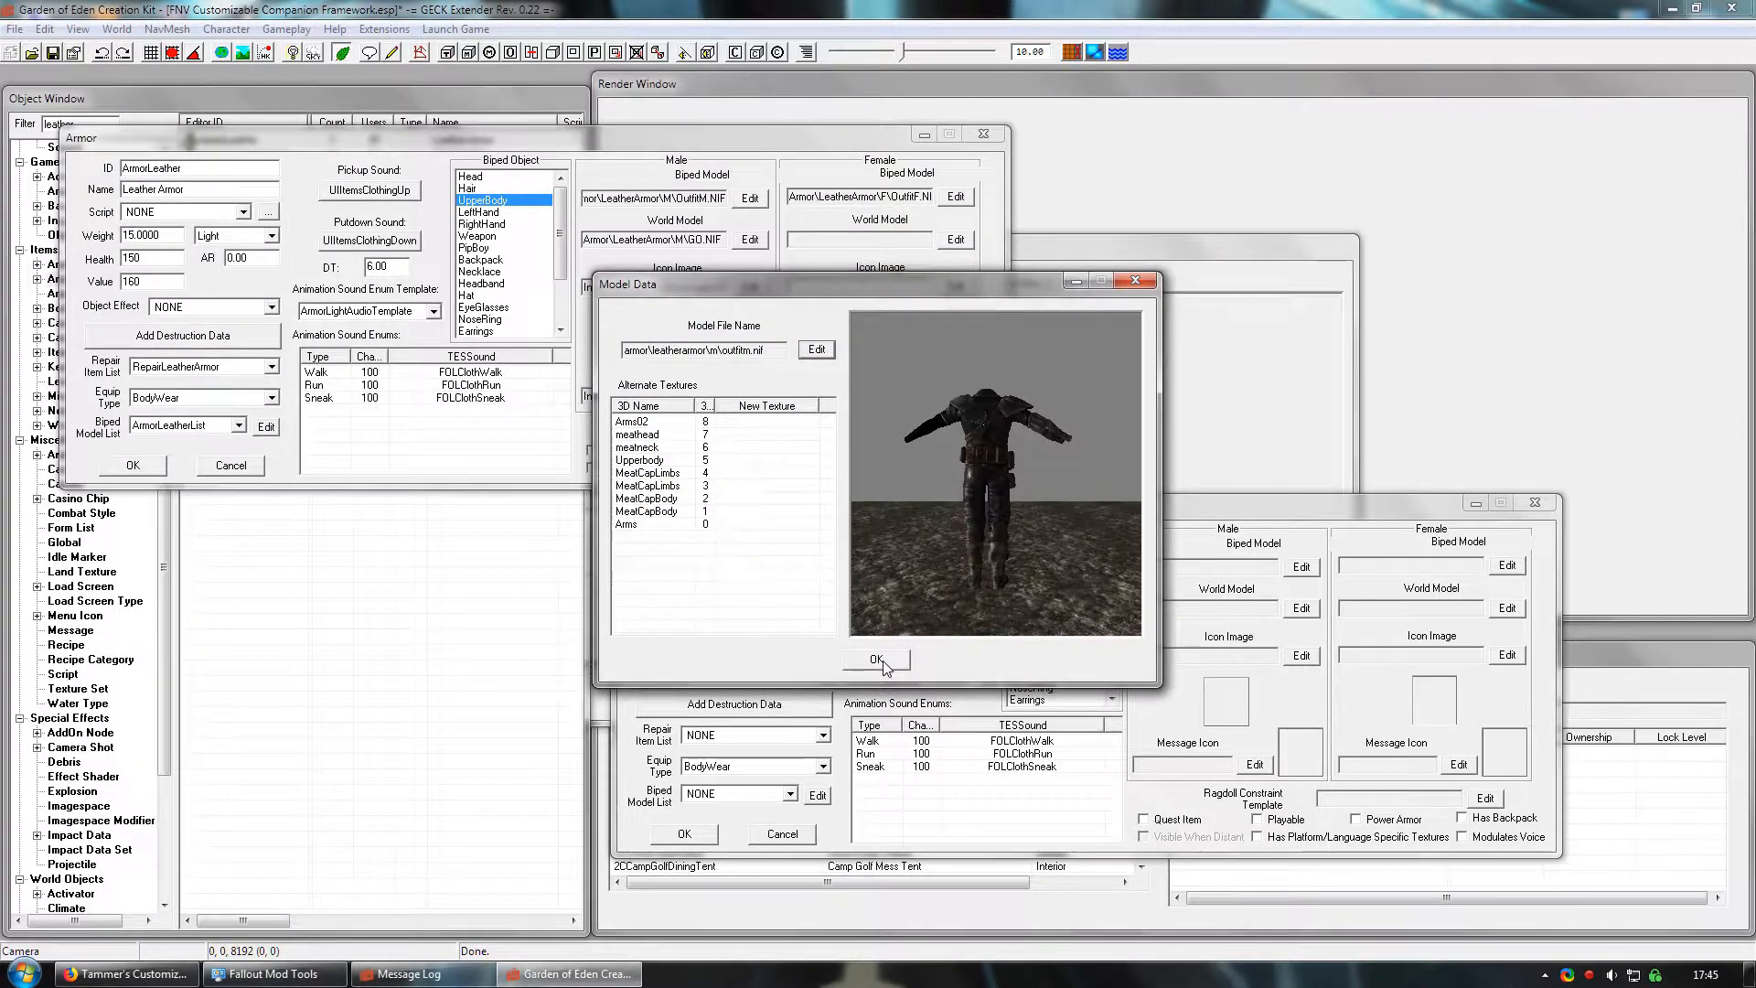
left_click(878, 660)
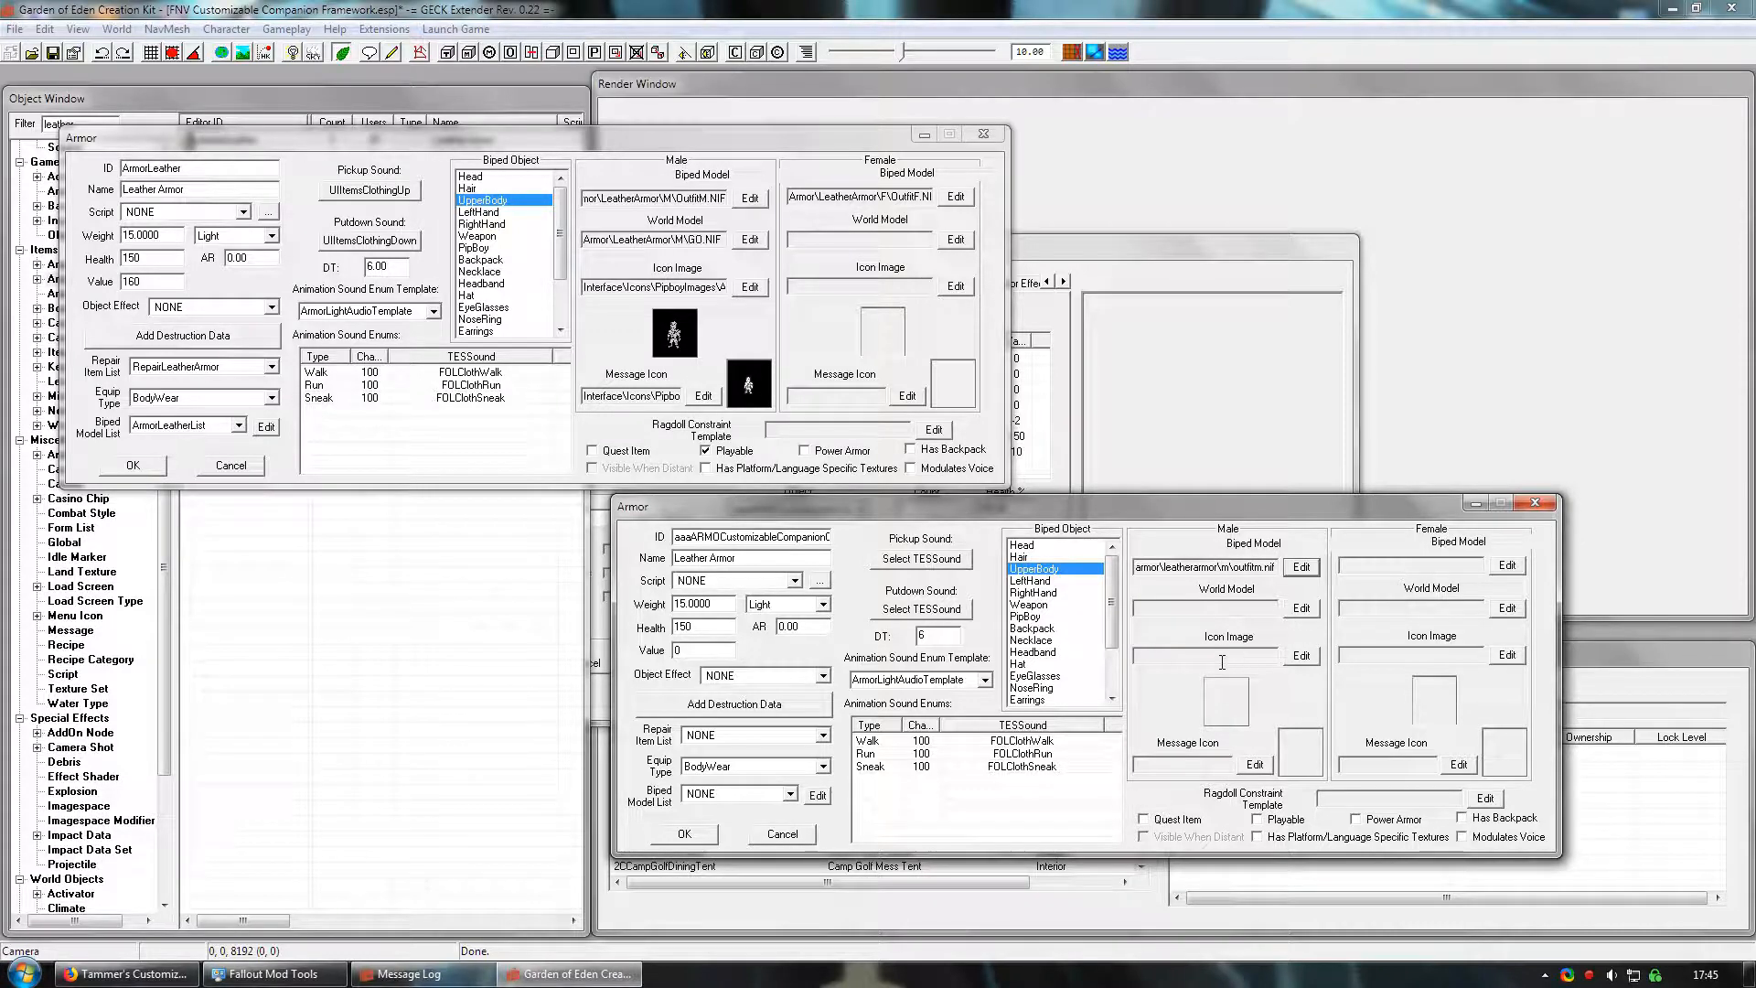
left_click(703, 837)
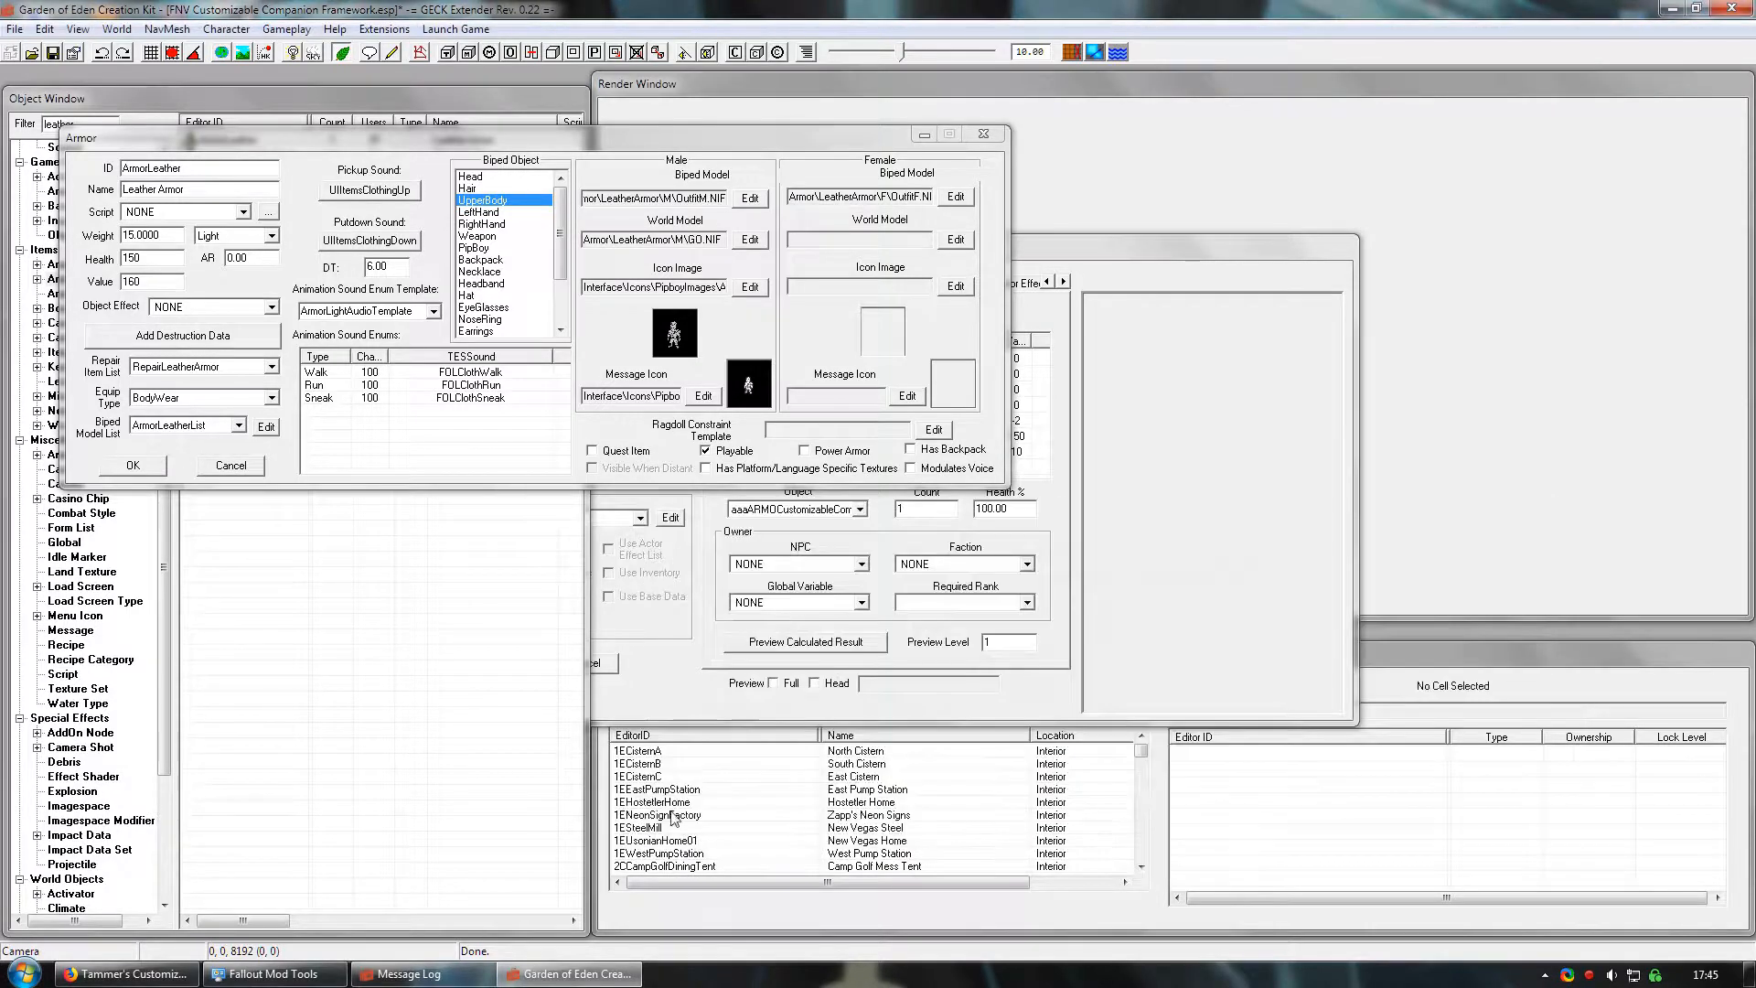
left_click(231, 467)
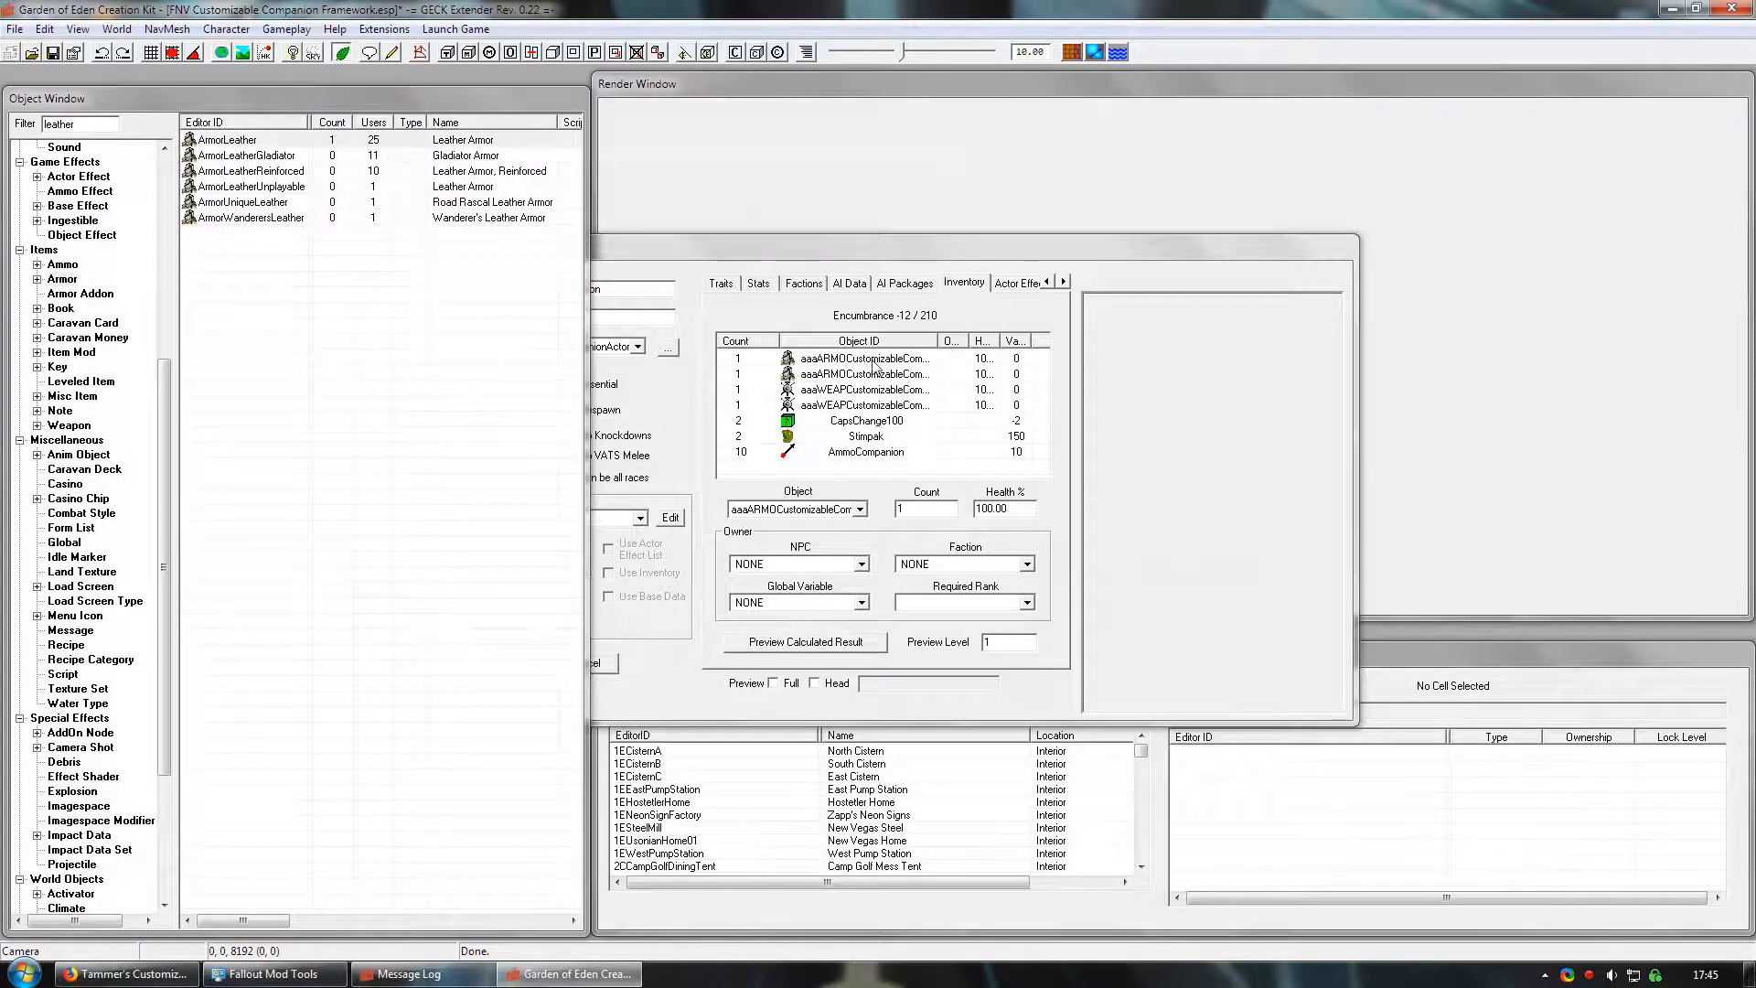
- Filter the armor list by aaa and review the Companion's Headgear record without editing it
double_click(66, 123)
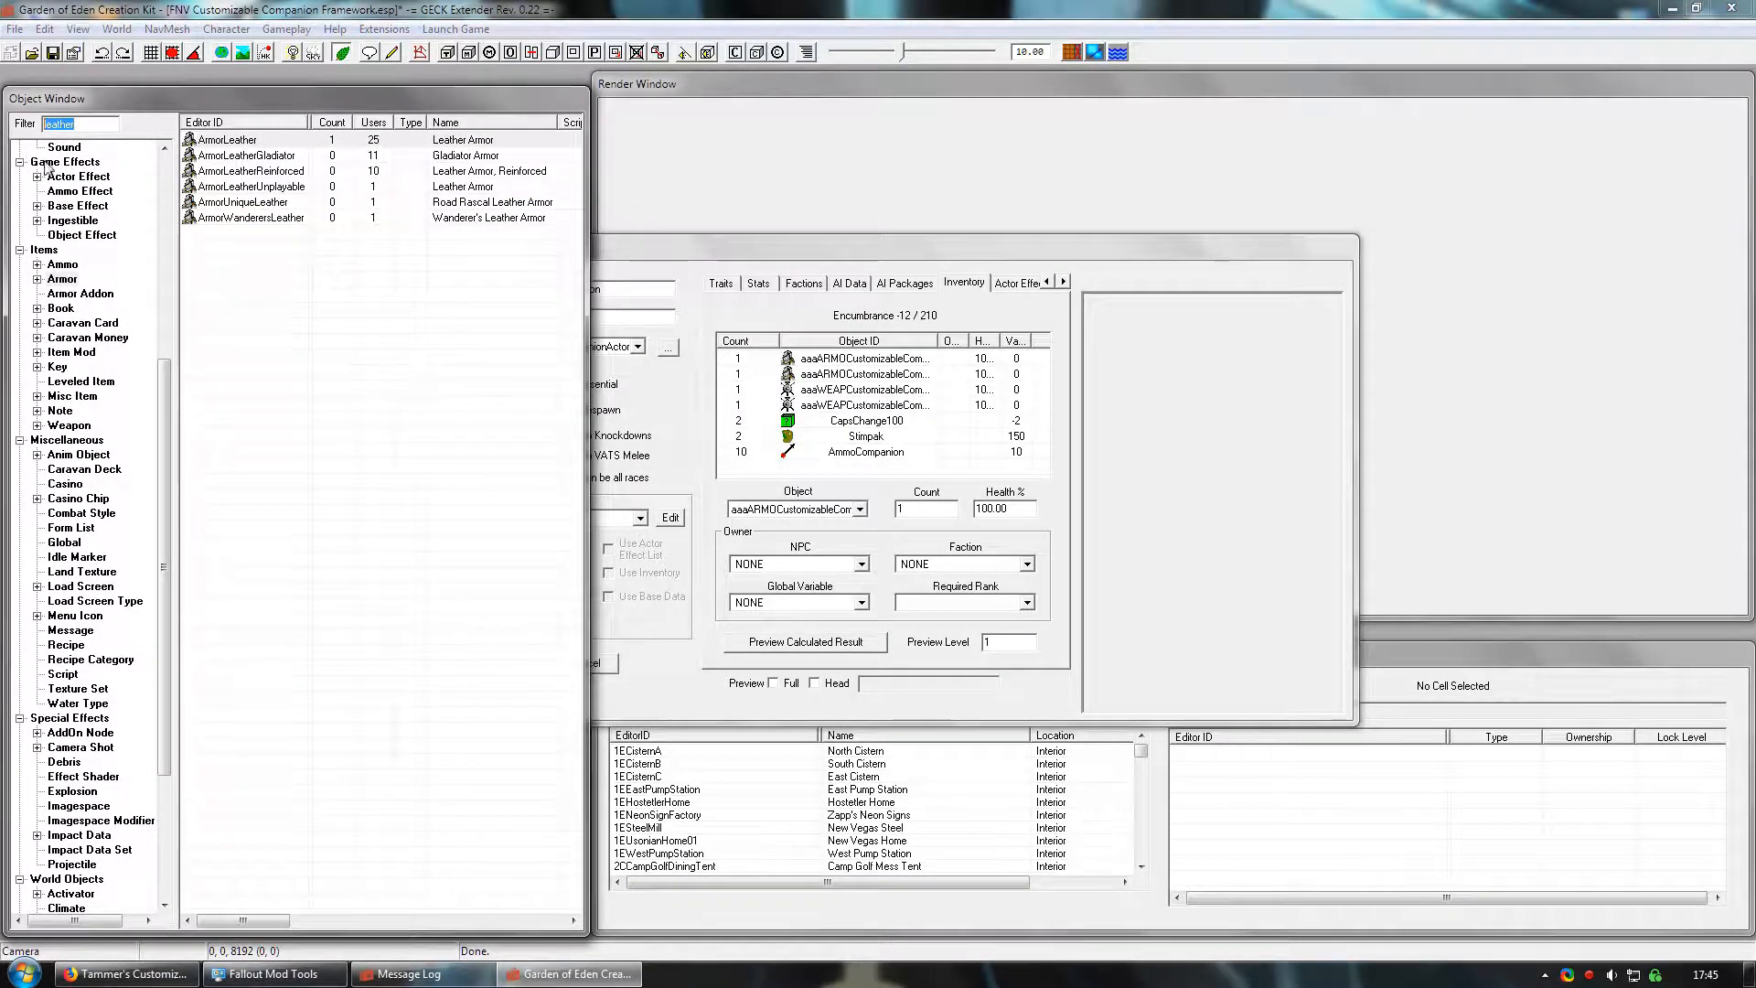
type("aaa")
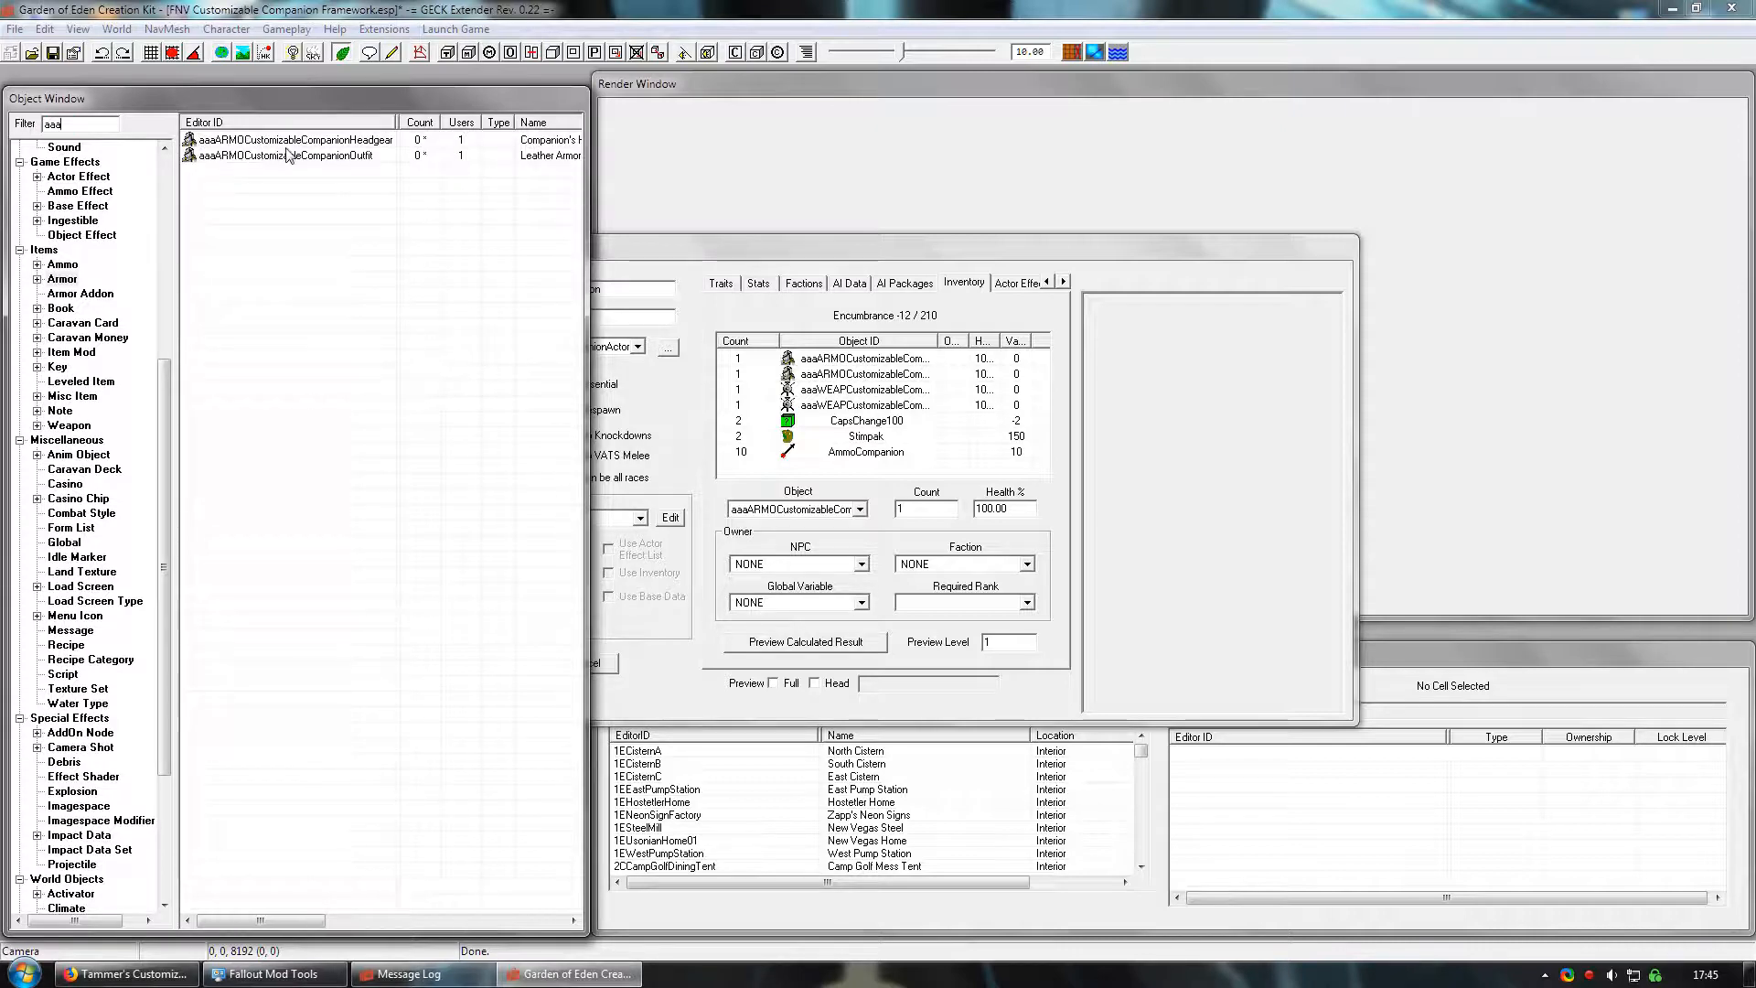
double_click(339, 140)
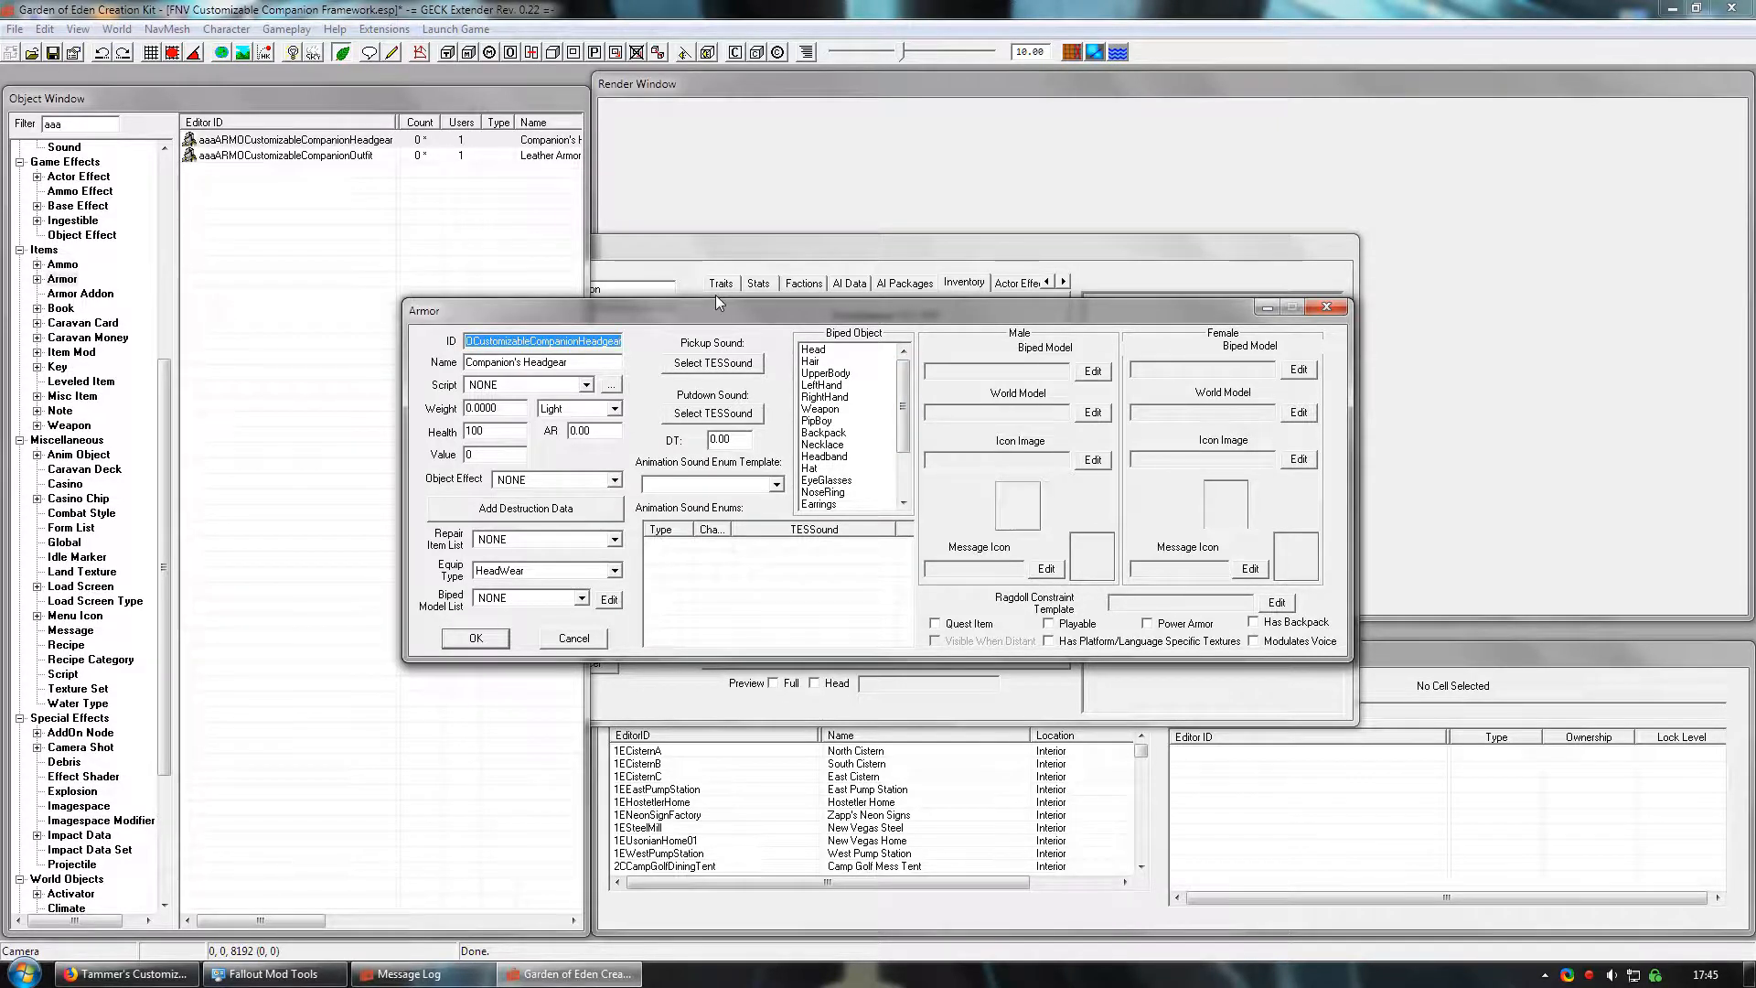
left_click(475, 637)
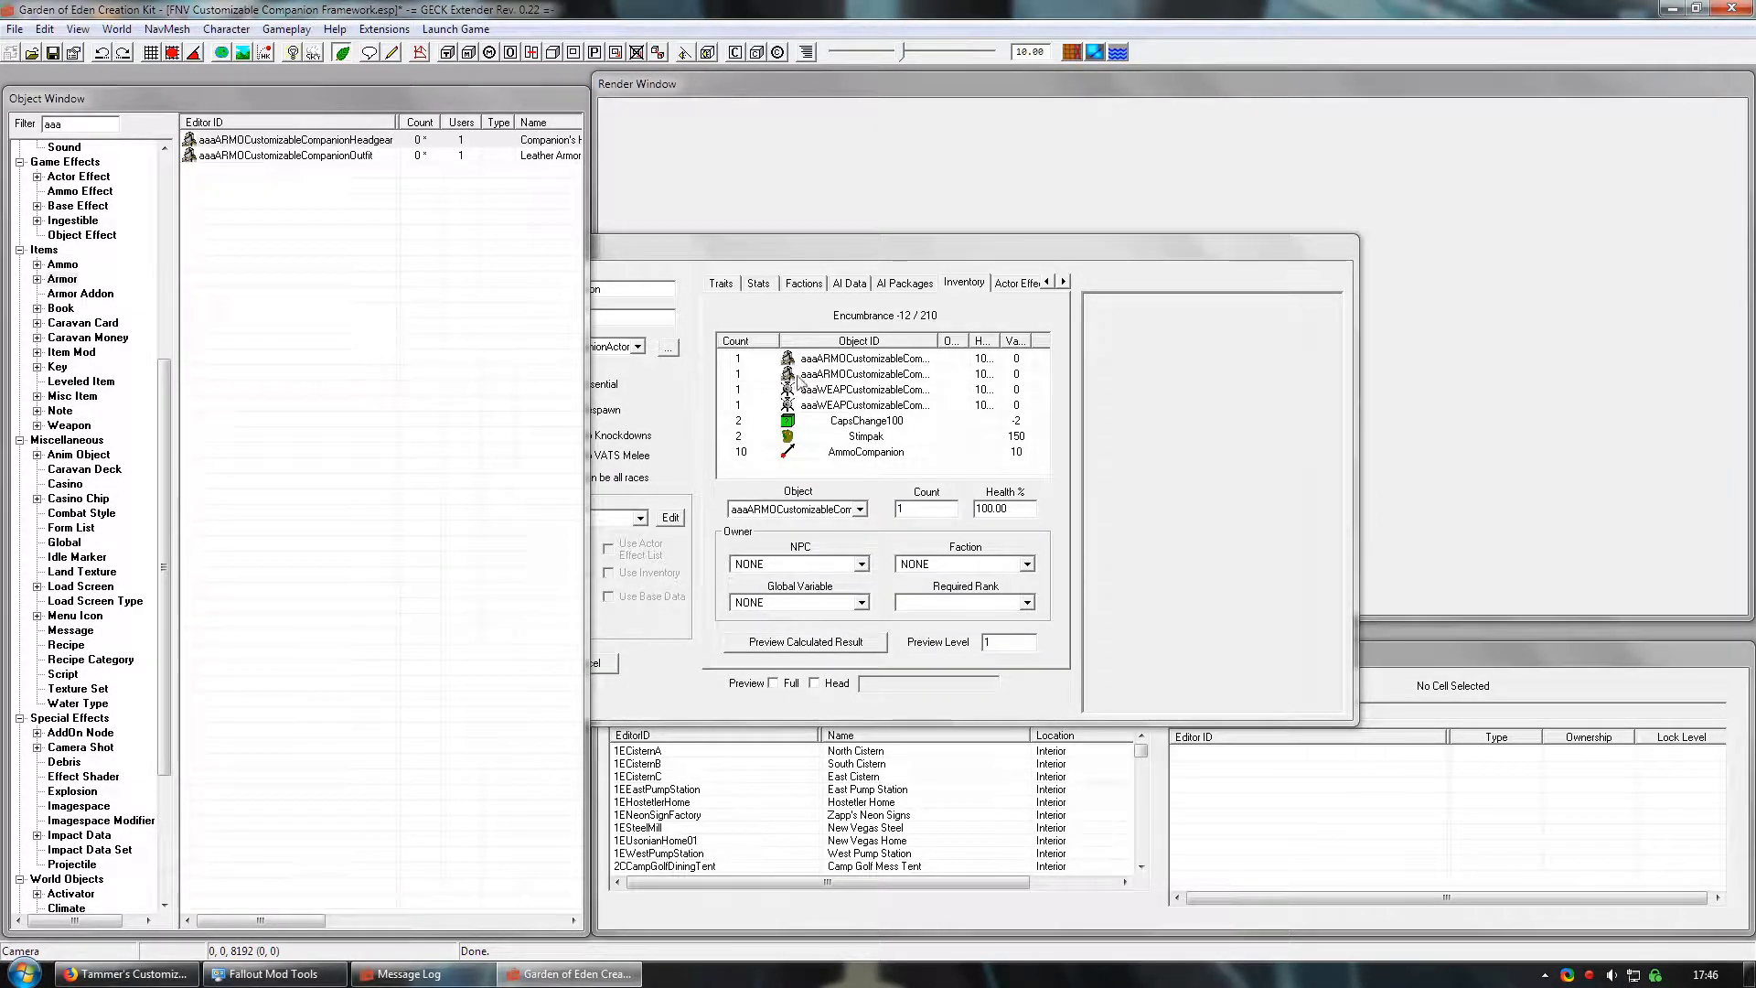
- Open the aaaWEAPCustomizableCompanionRanged weapon record and filter the weapon list by 10mm
left_click(868, 391)
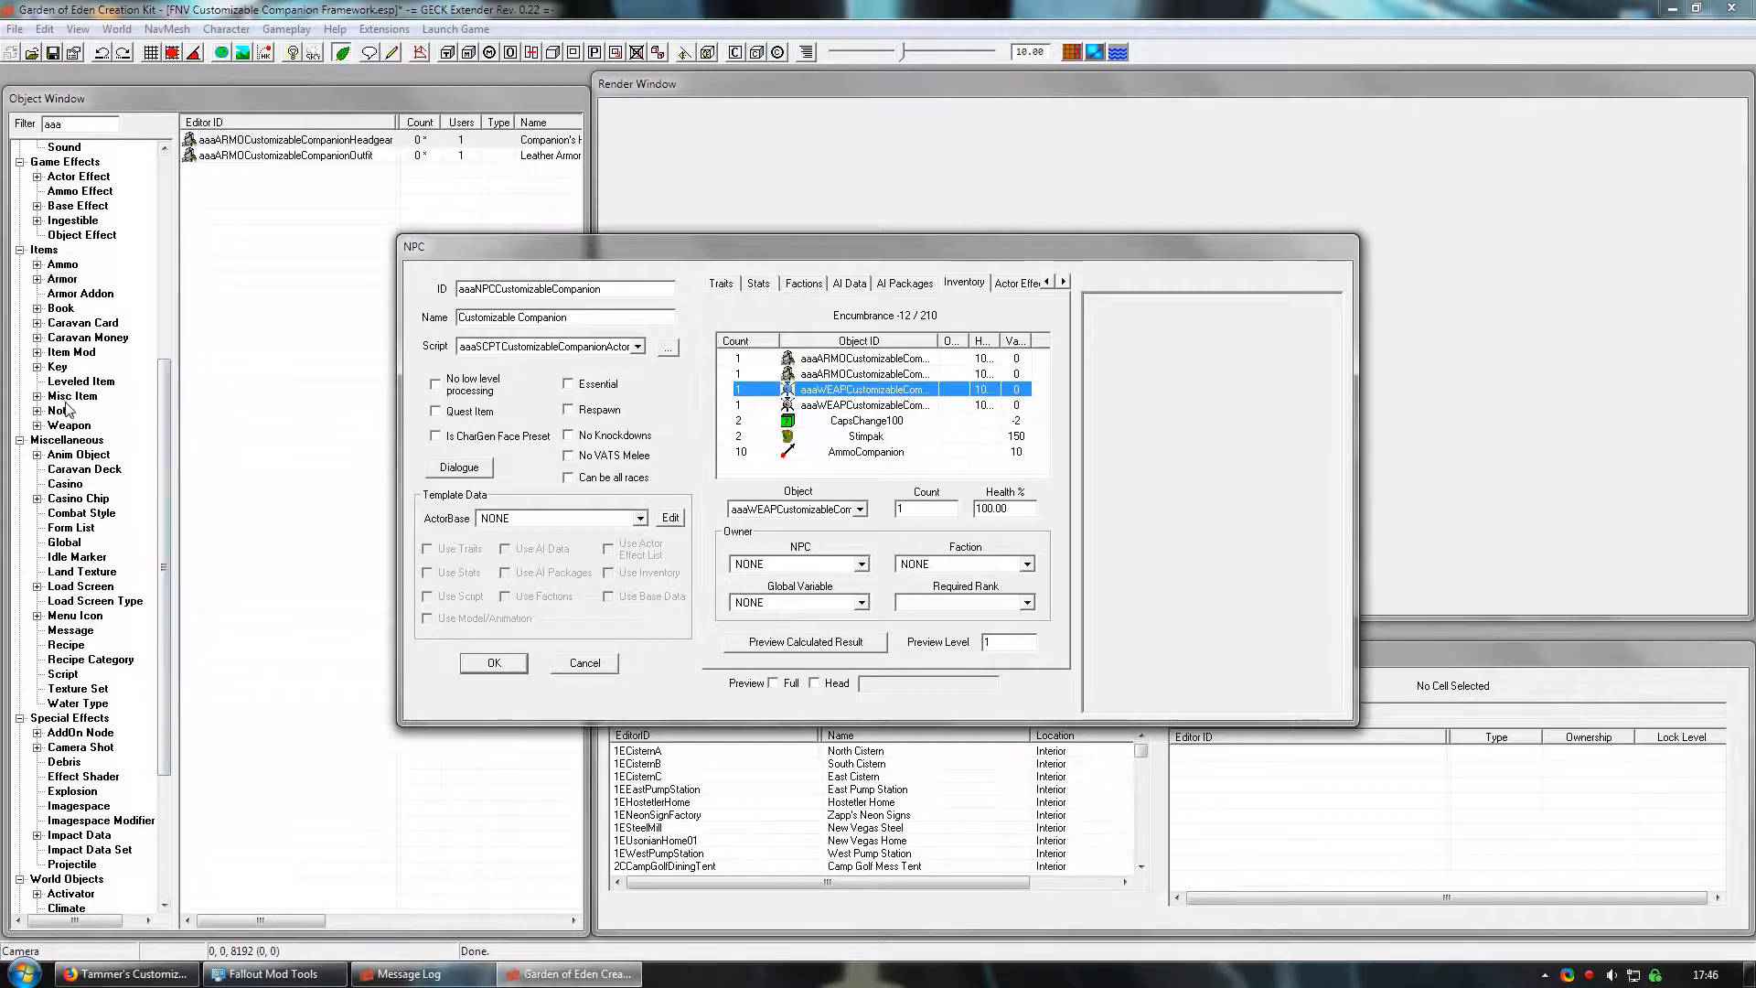
left_click(161, 394)
left_click(67, 426)
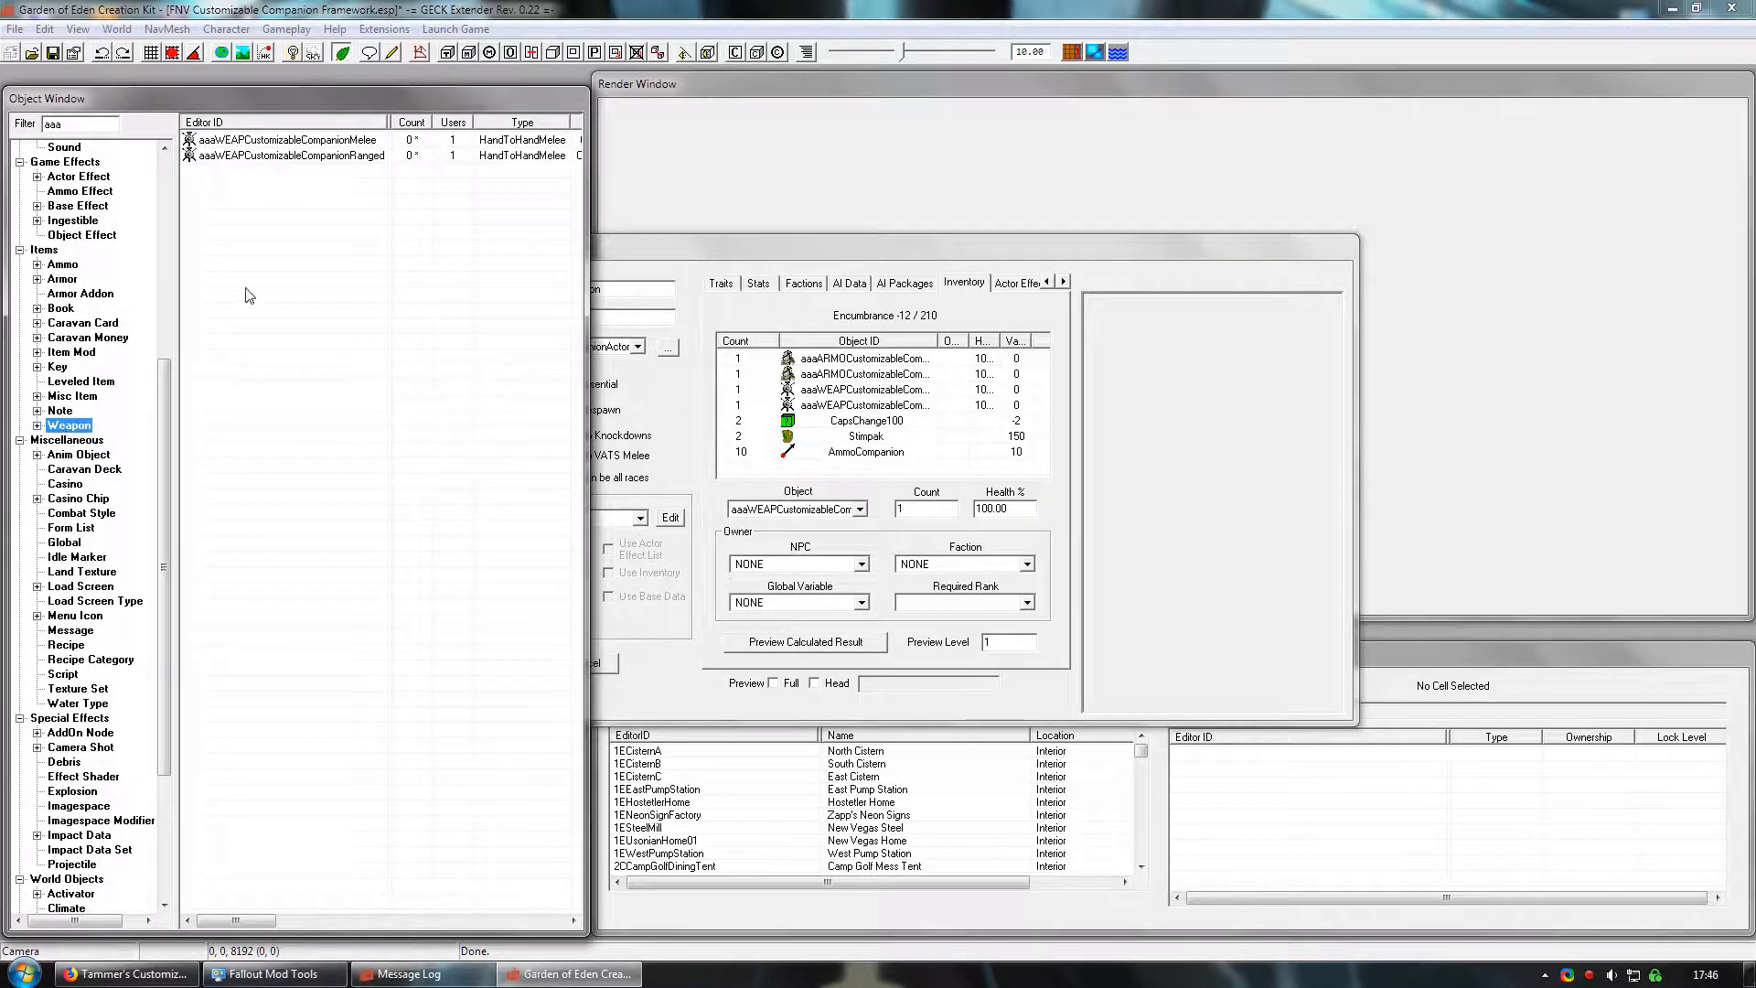
double_click(316, 157)
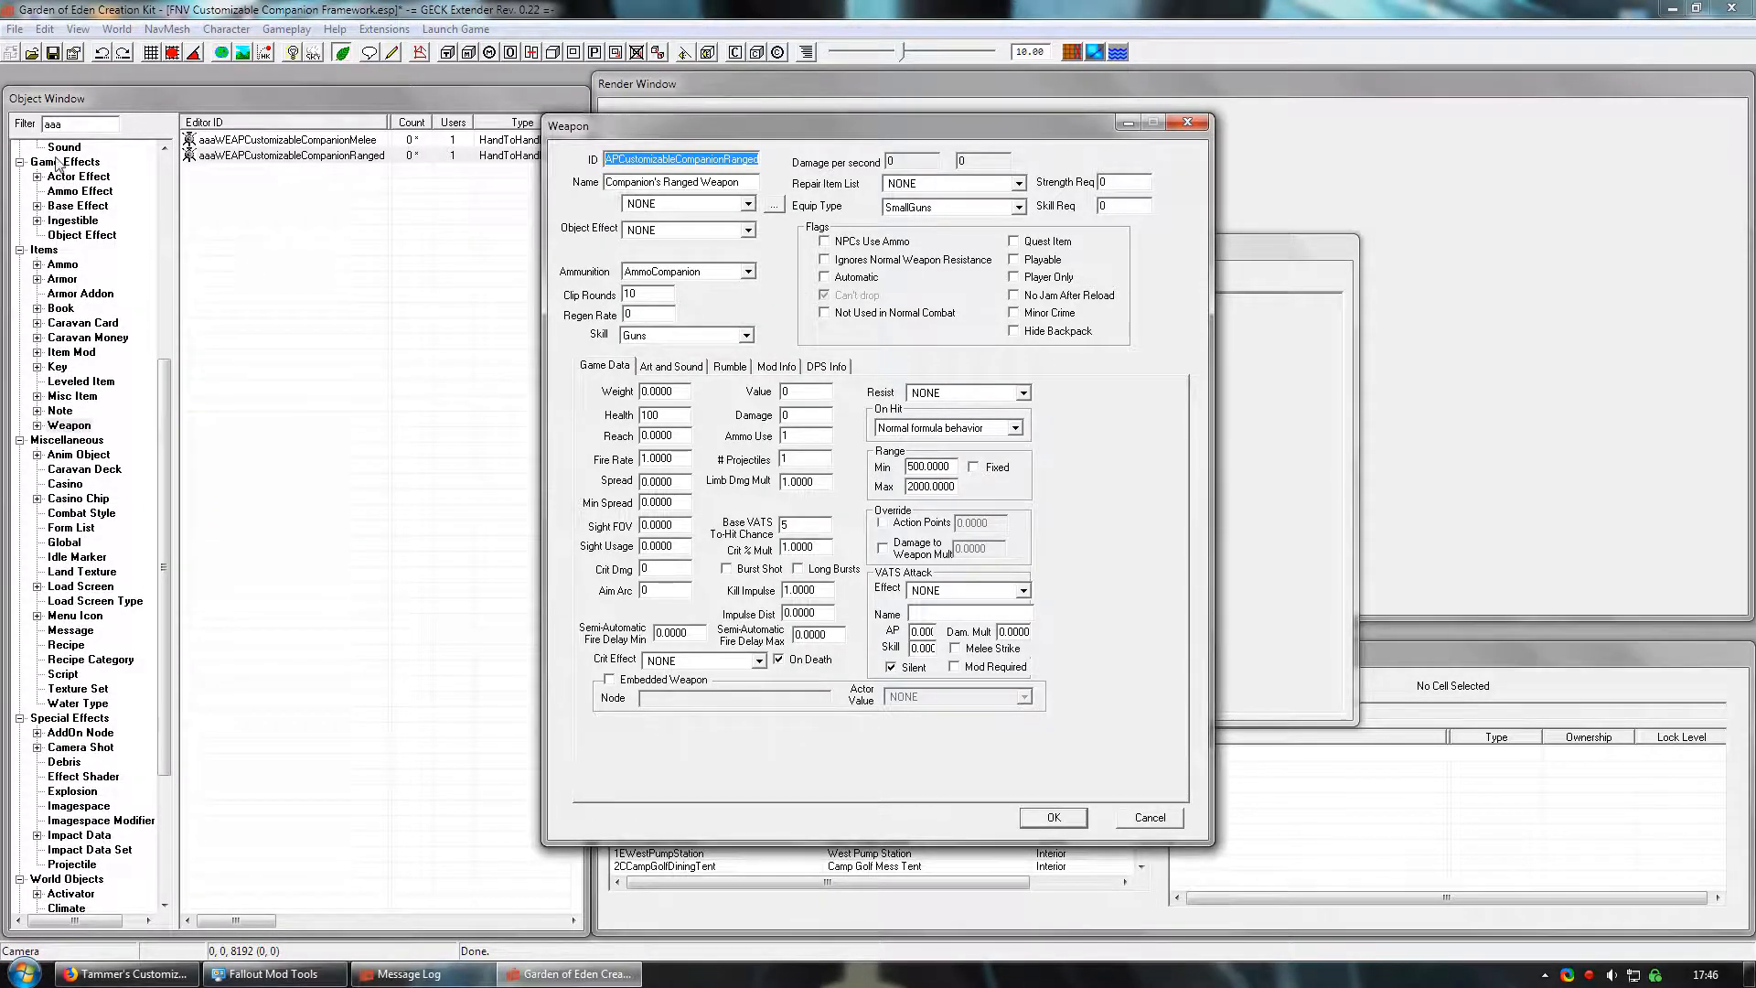
left_click(81, 124)
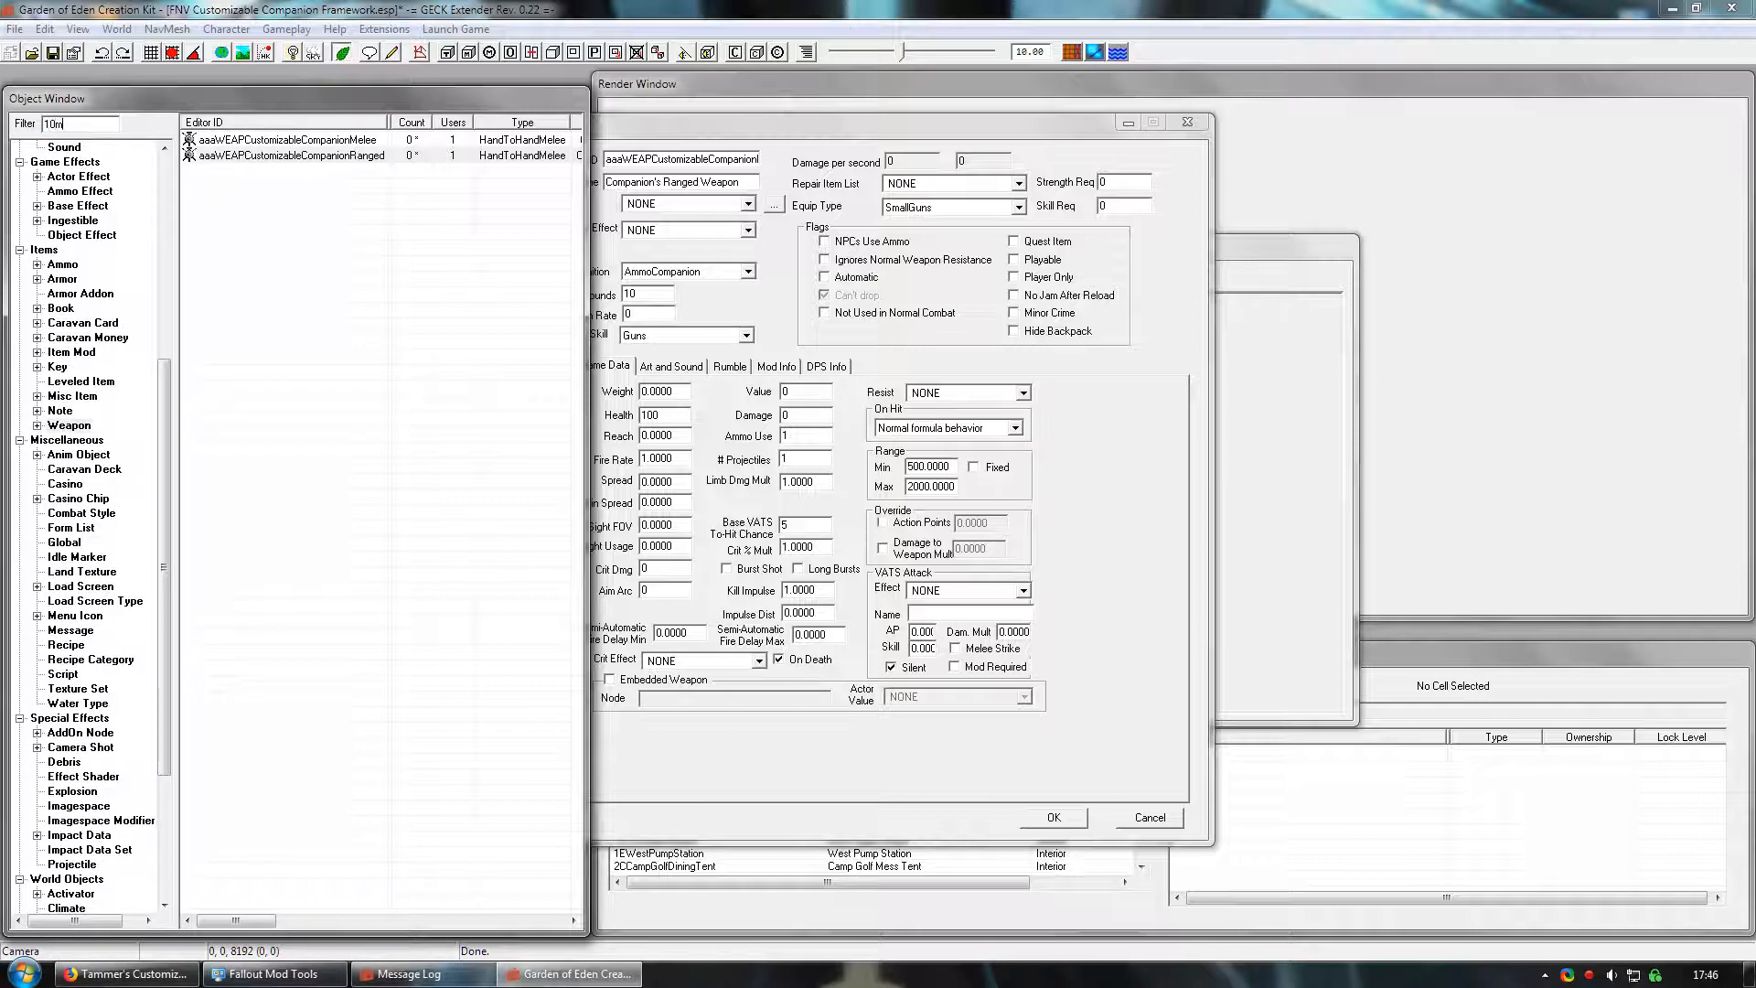
type("10mm")
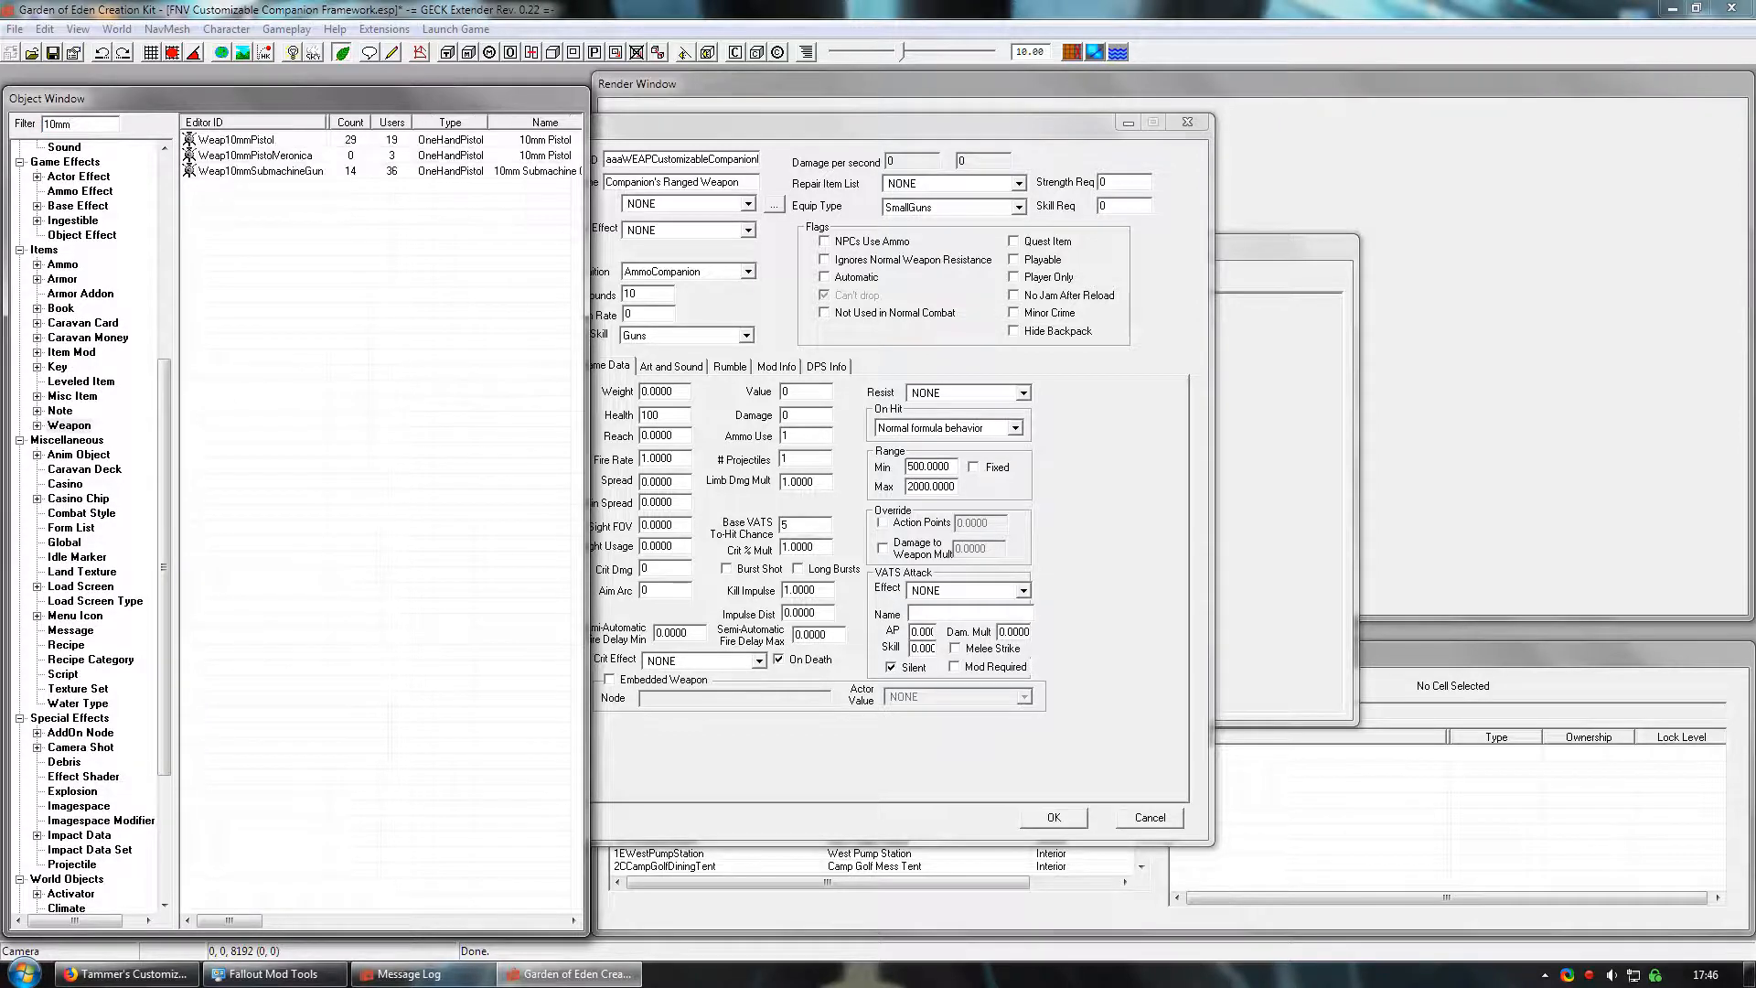
- Open the Weap10mmPistol record beside the companion's ranged weapon and compare the art and sound settings of both
double_click(251, 142)
left_click_drag(695, 126, 208, 108)
left_click_drag(783, 126, 990, 118)
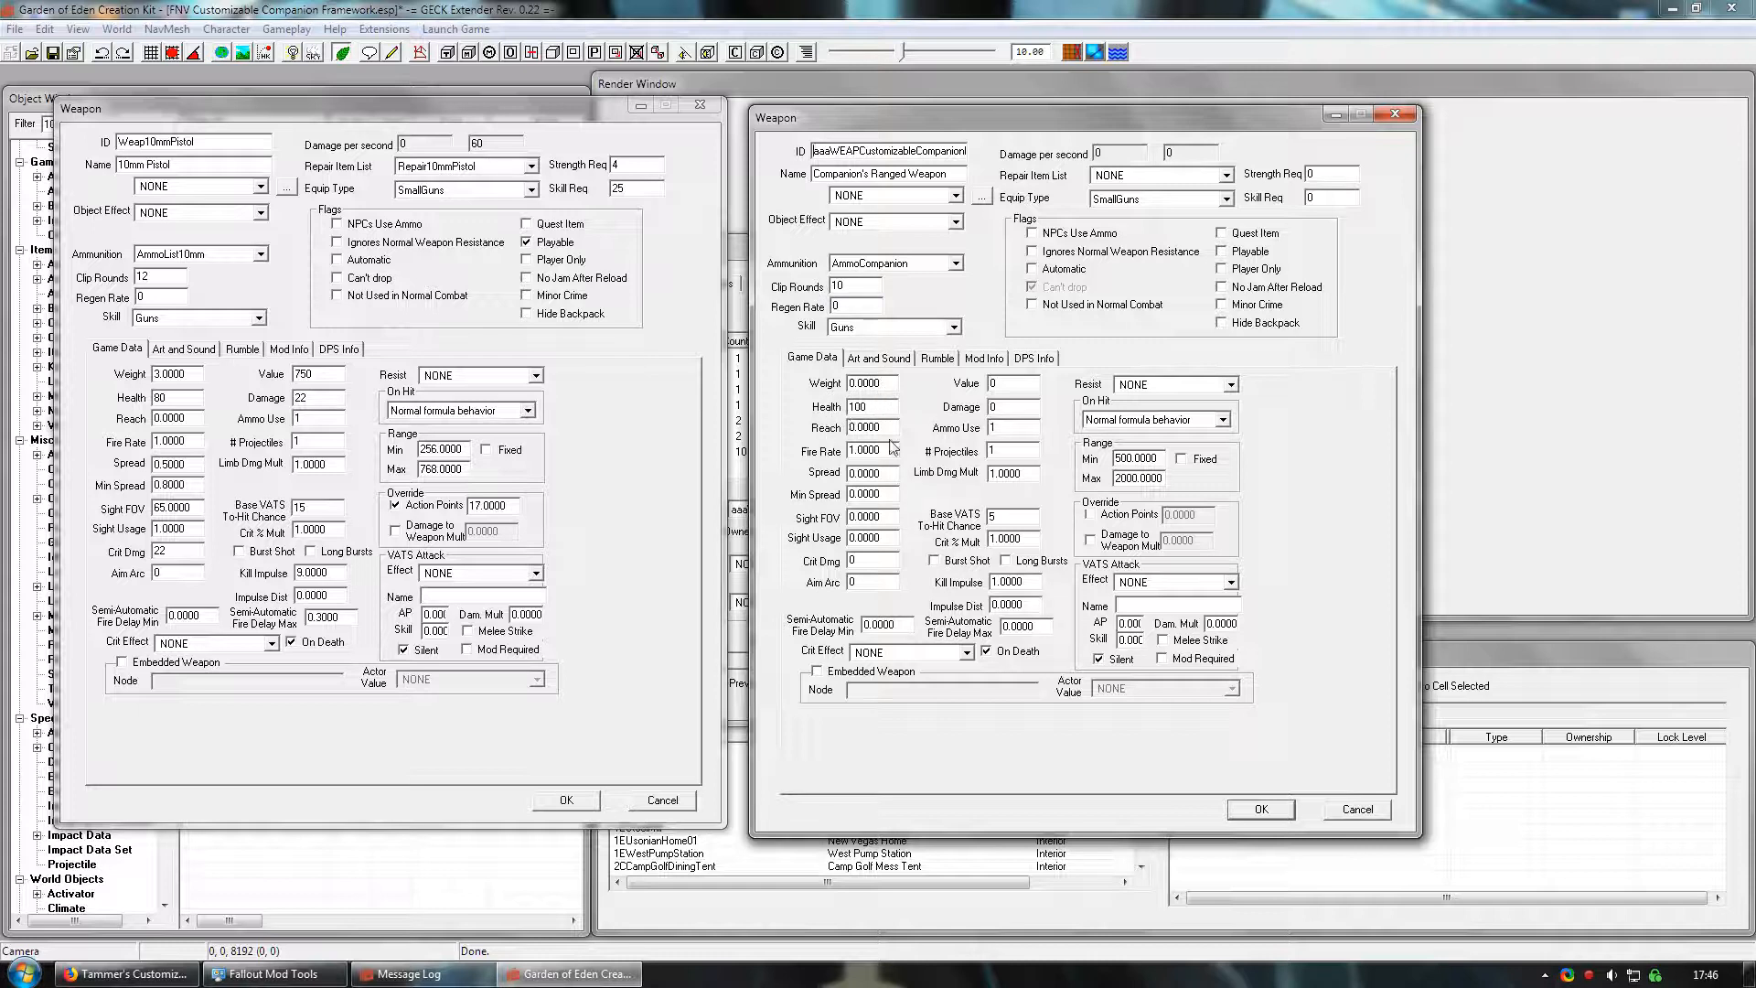
left_click(876, 359)
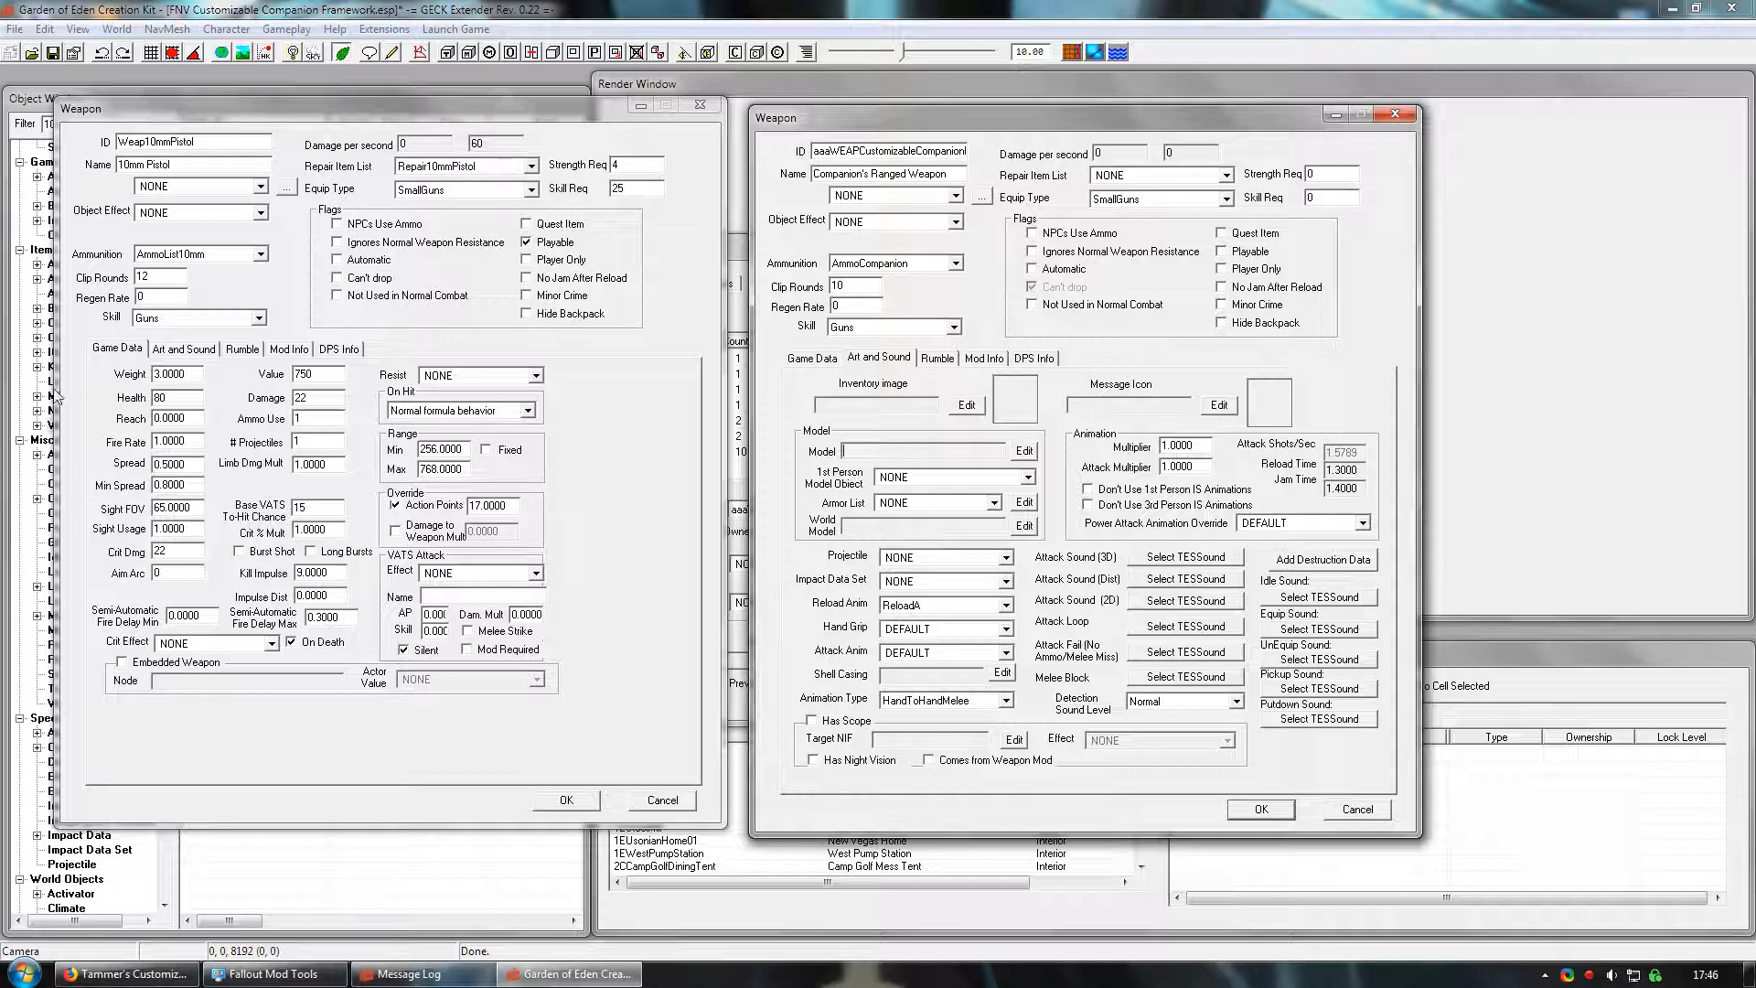
left_click(186, 348)
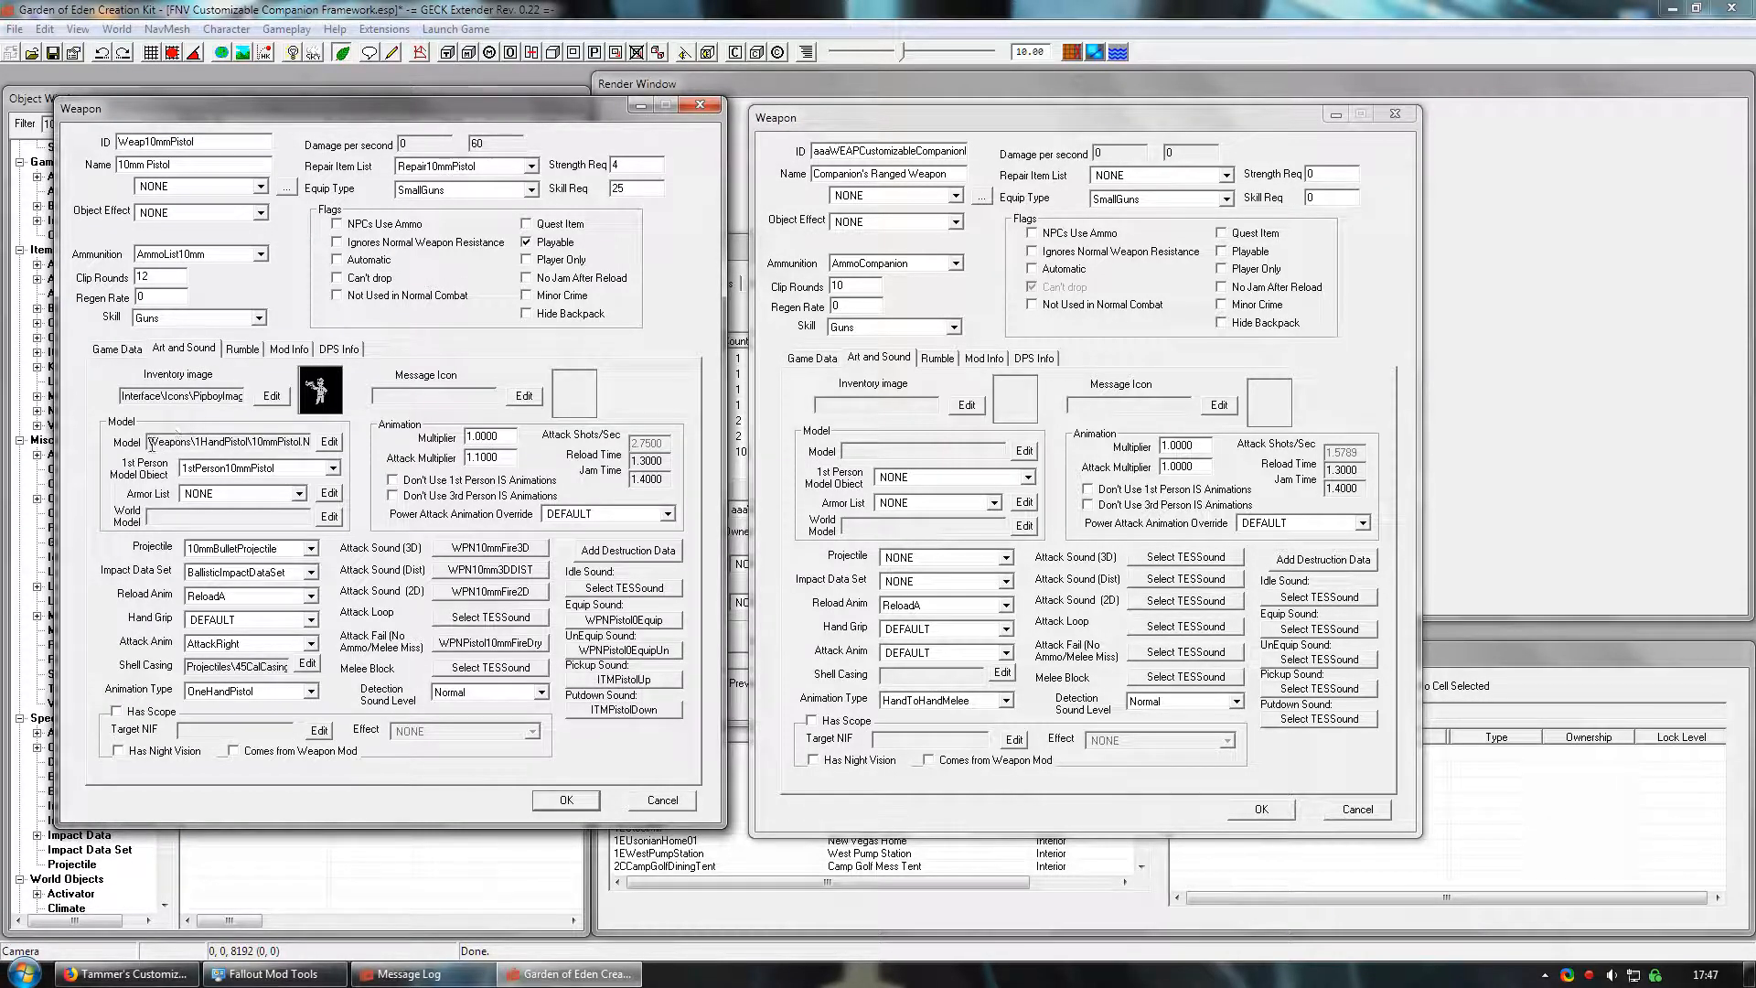
- Try to copy the 10mm pistol's model path into the model setting of the companion's ranged weapon
left_click_drag(149, 445, 311, 444)
right_click(286, 444)
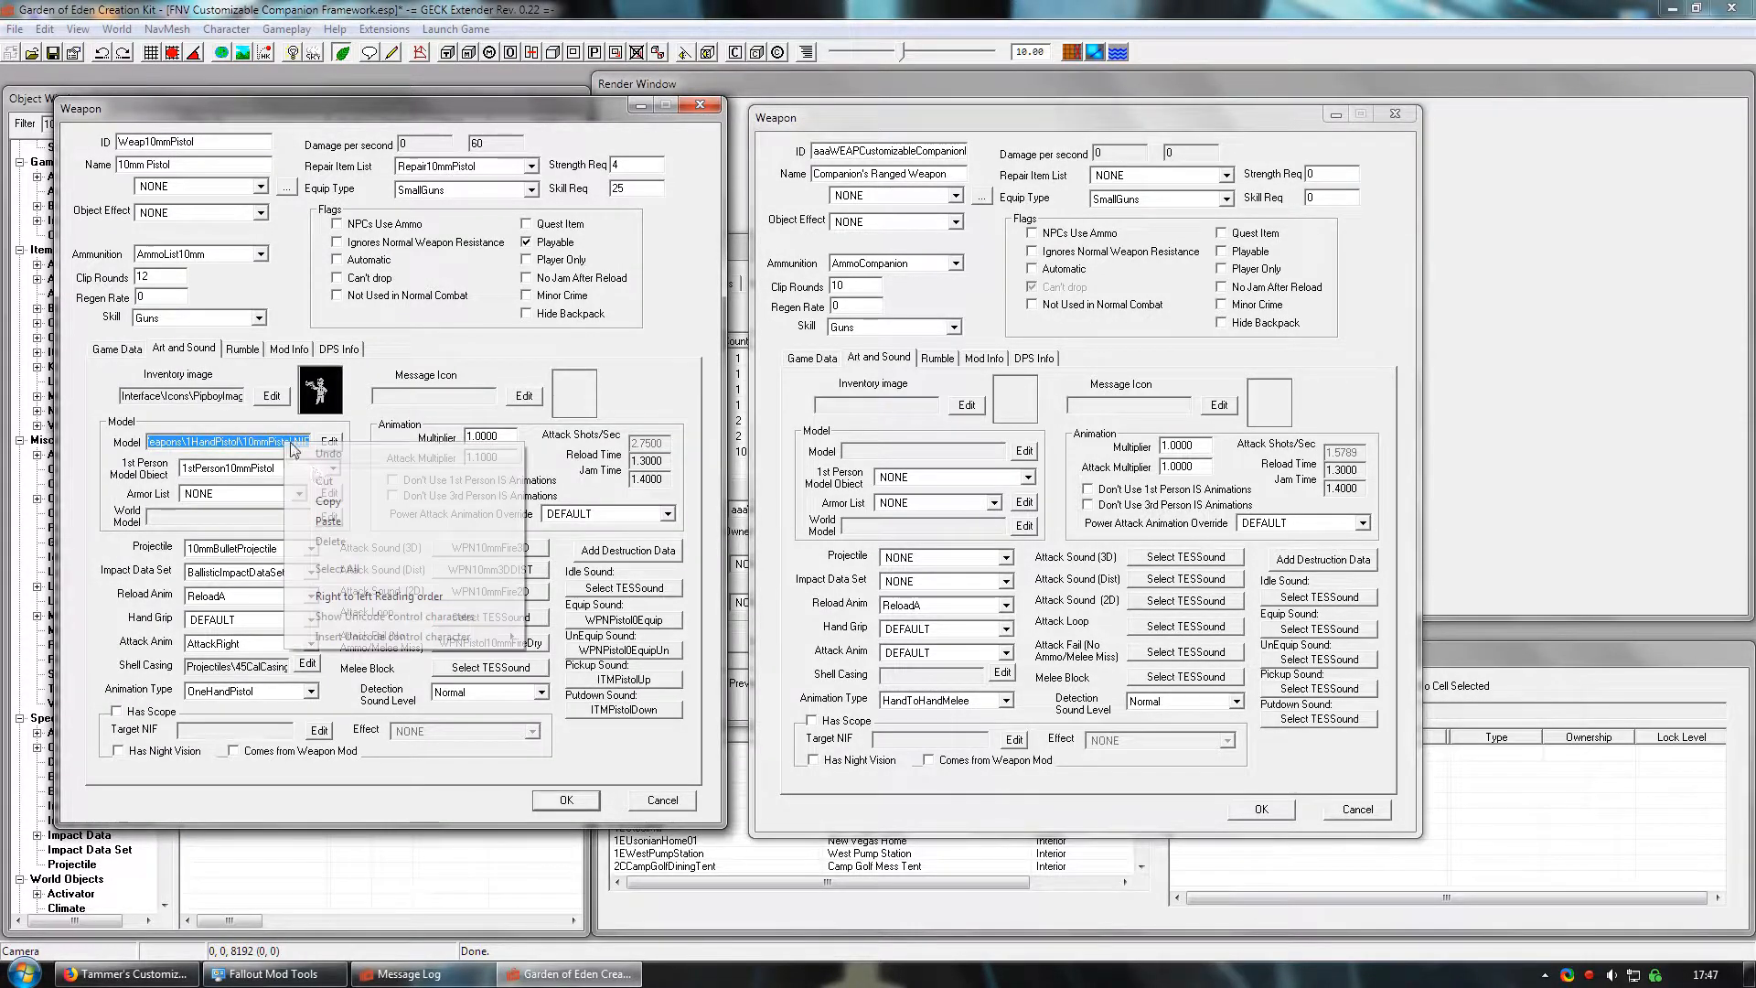
left_click(329, 502)
right_click(889, 406)
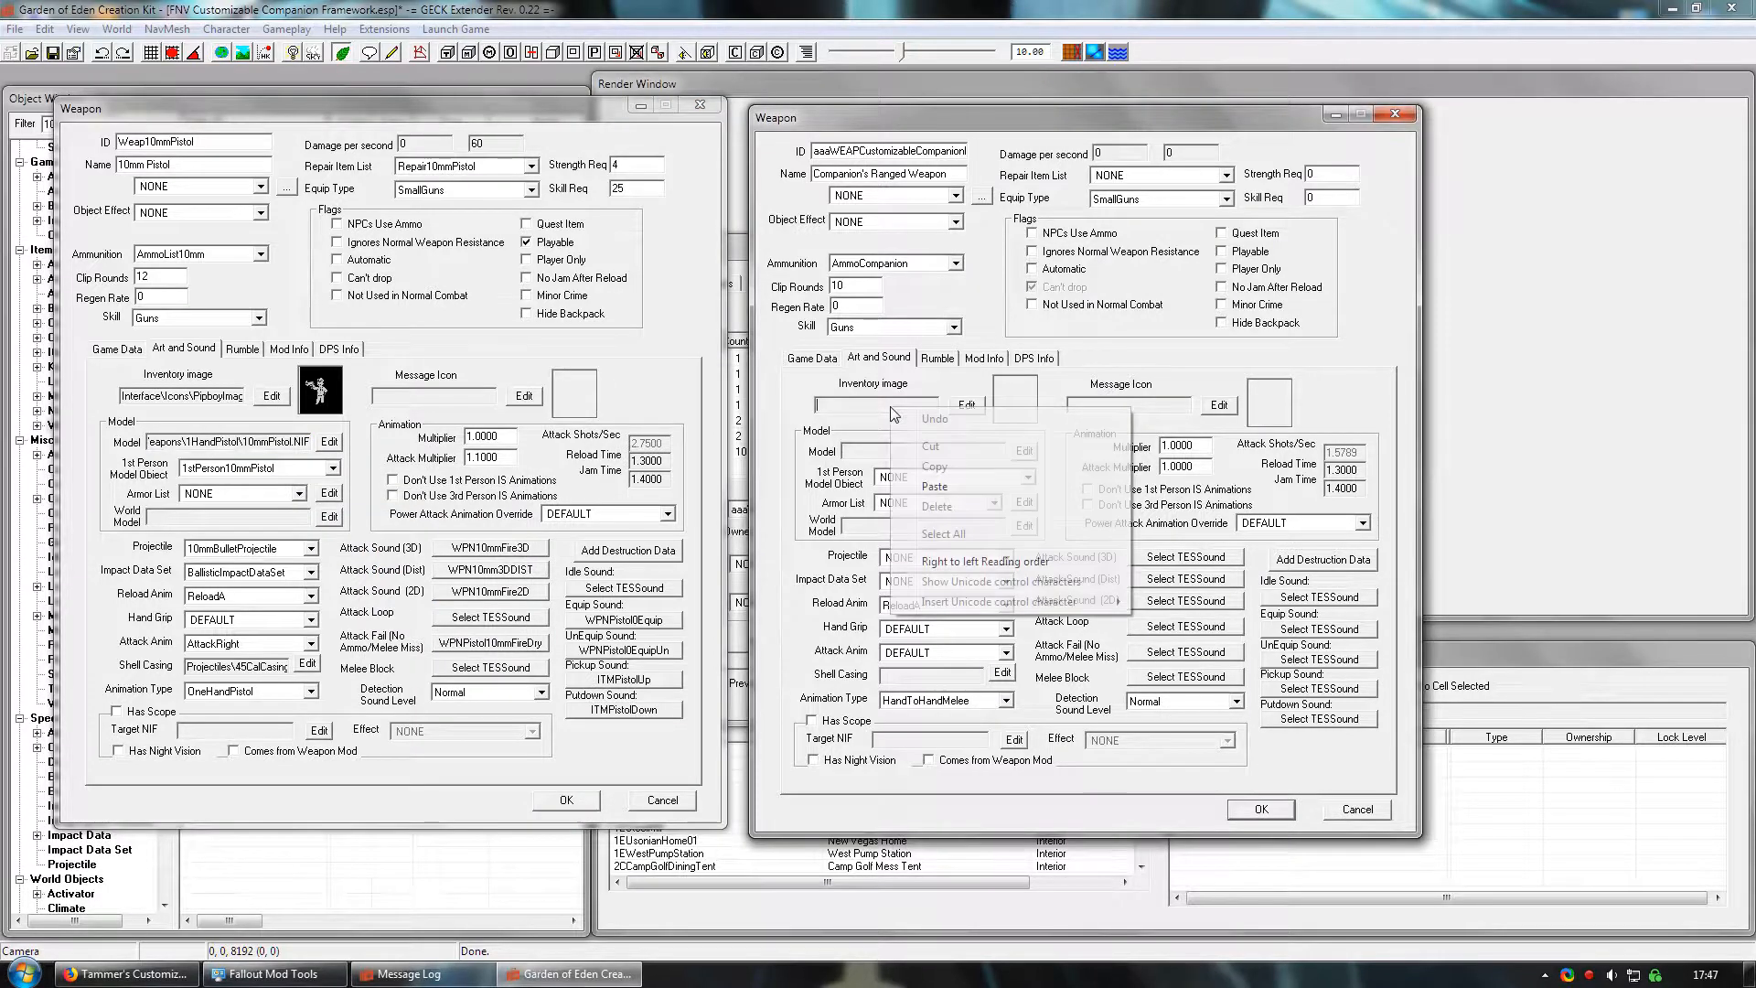
right_click(868, 452)
left_click(940, 532)
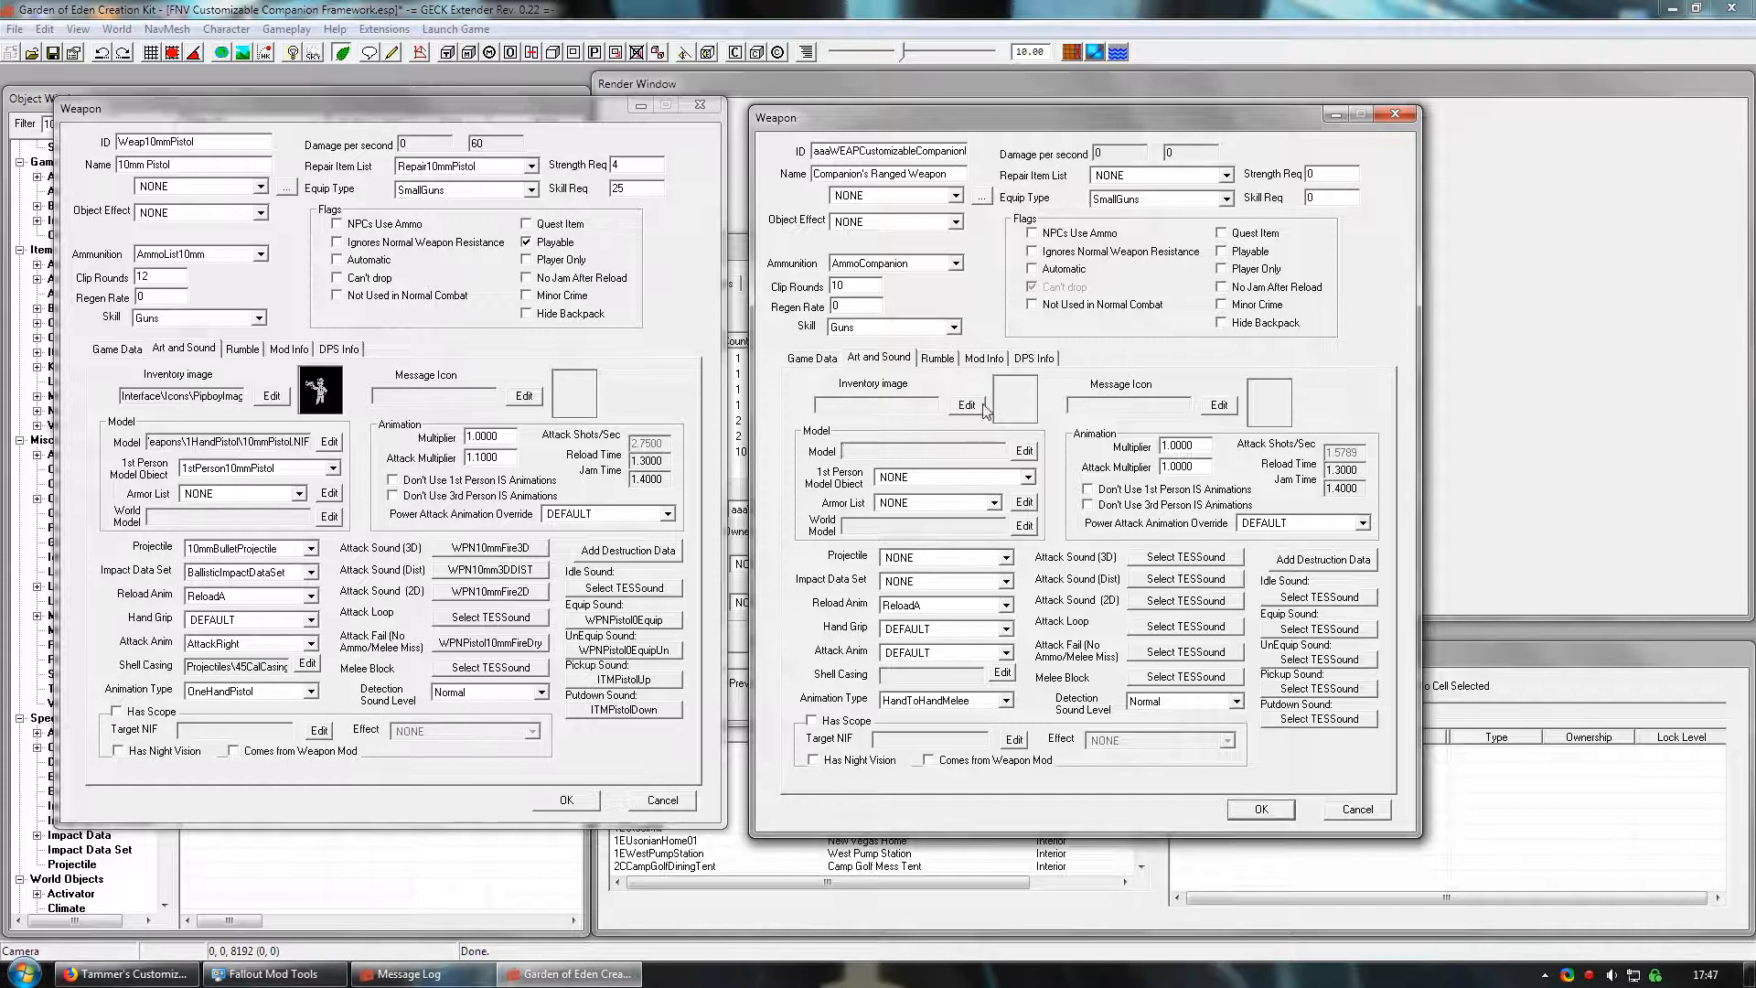
- Check the companion weapon's mod info, close both weapon records without saving and show the companion NPC's traits
left_click(996, 358)
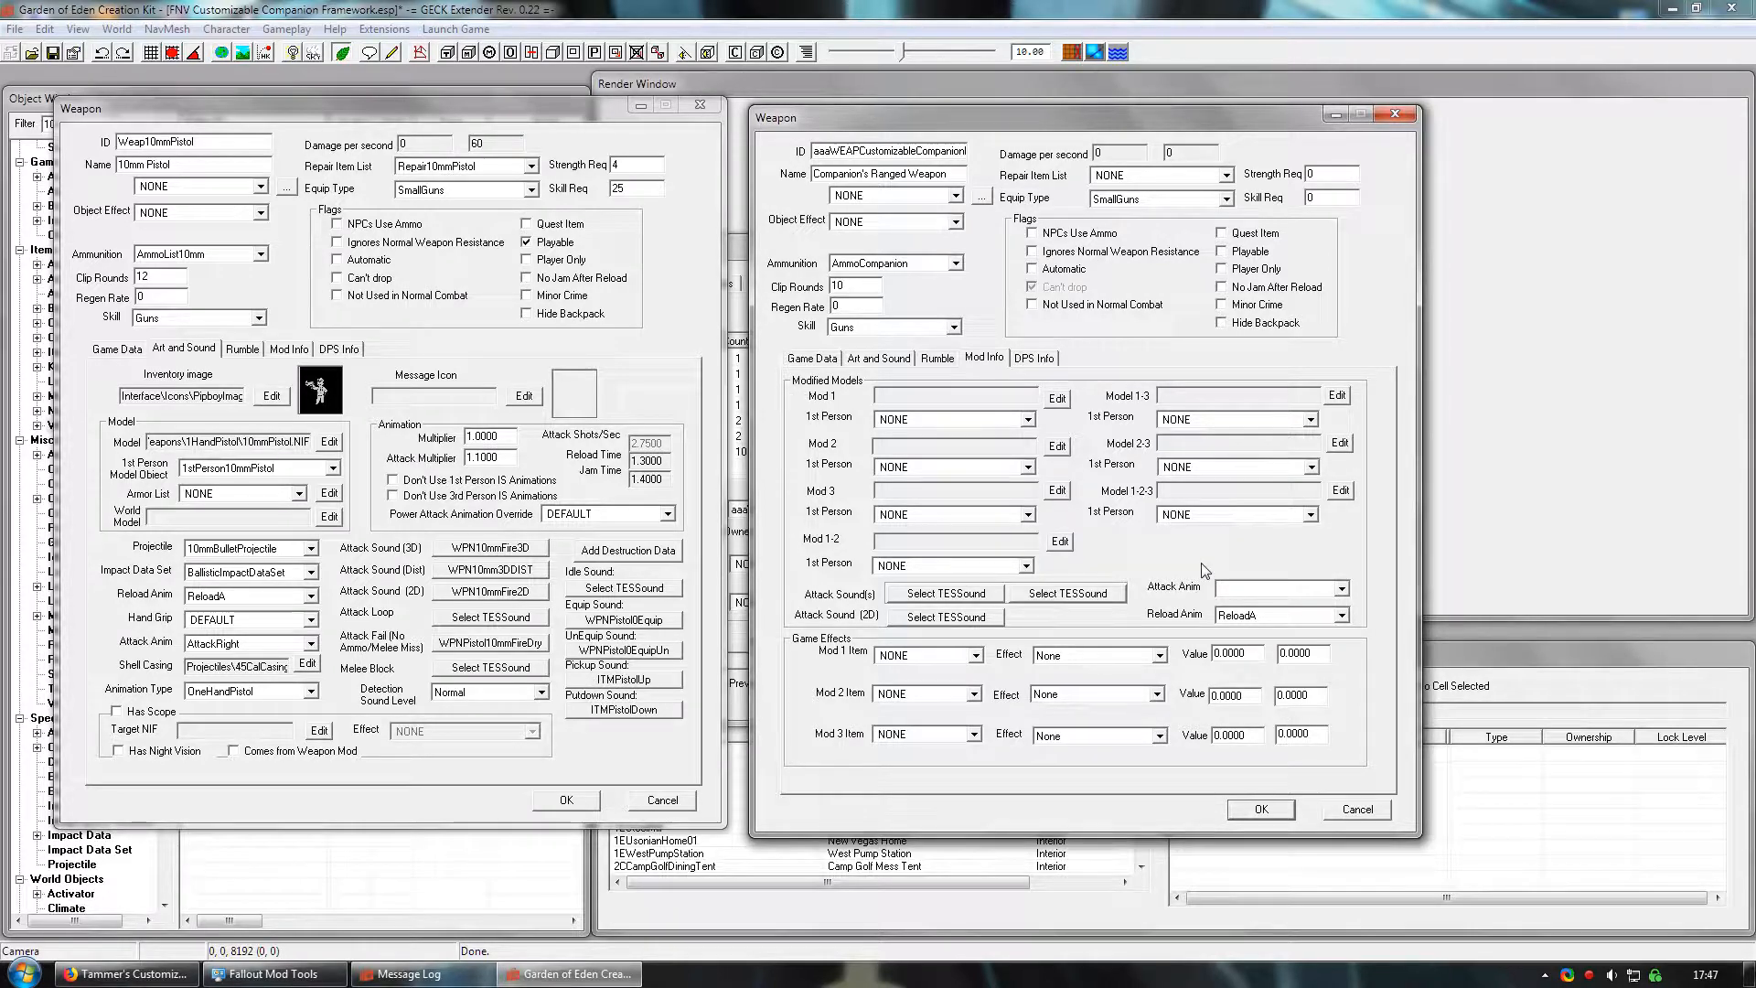
left_click(1353, 809)
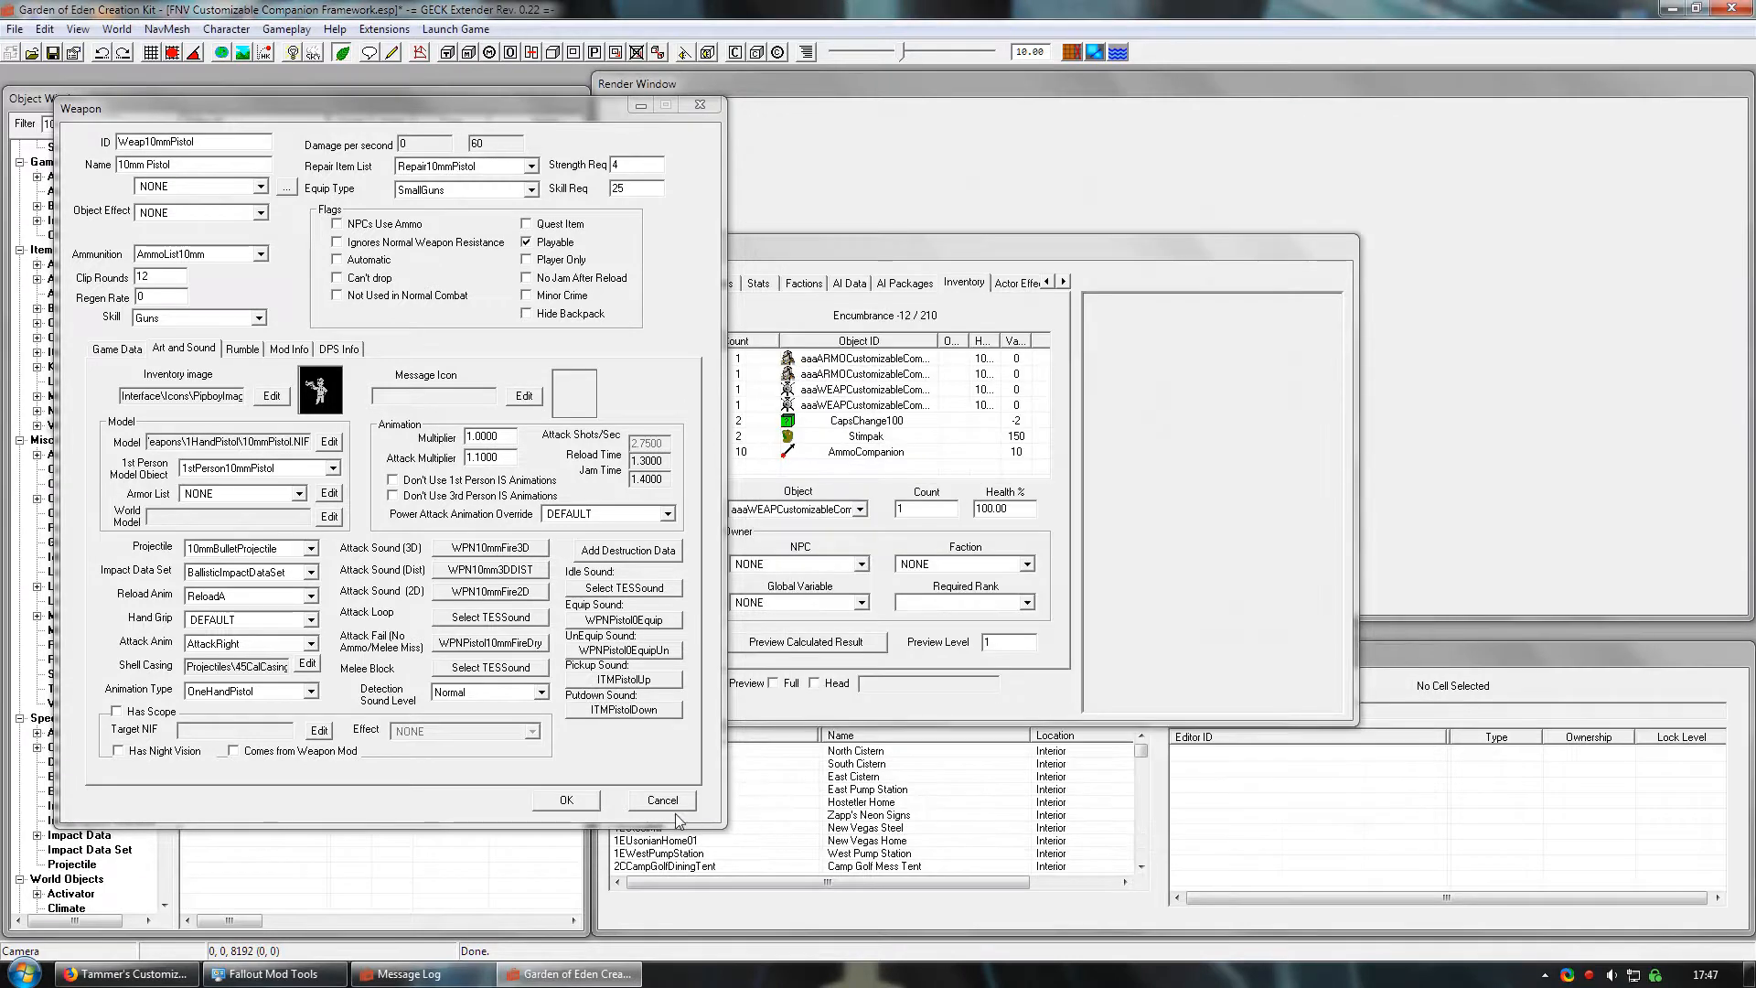
left_click(662, 800)
left_click(790, 245)
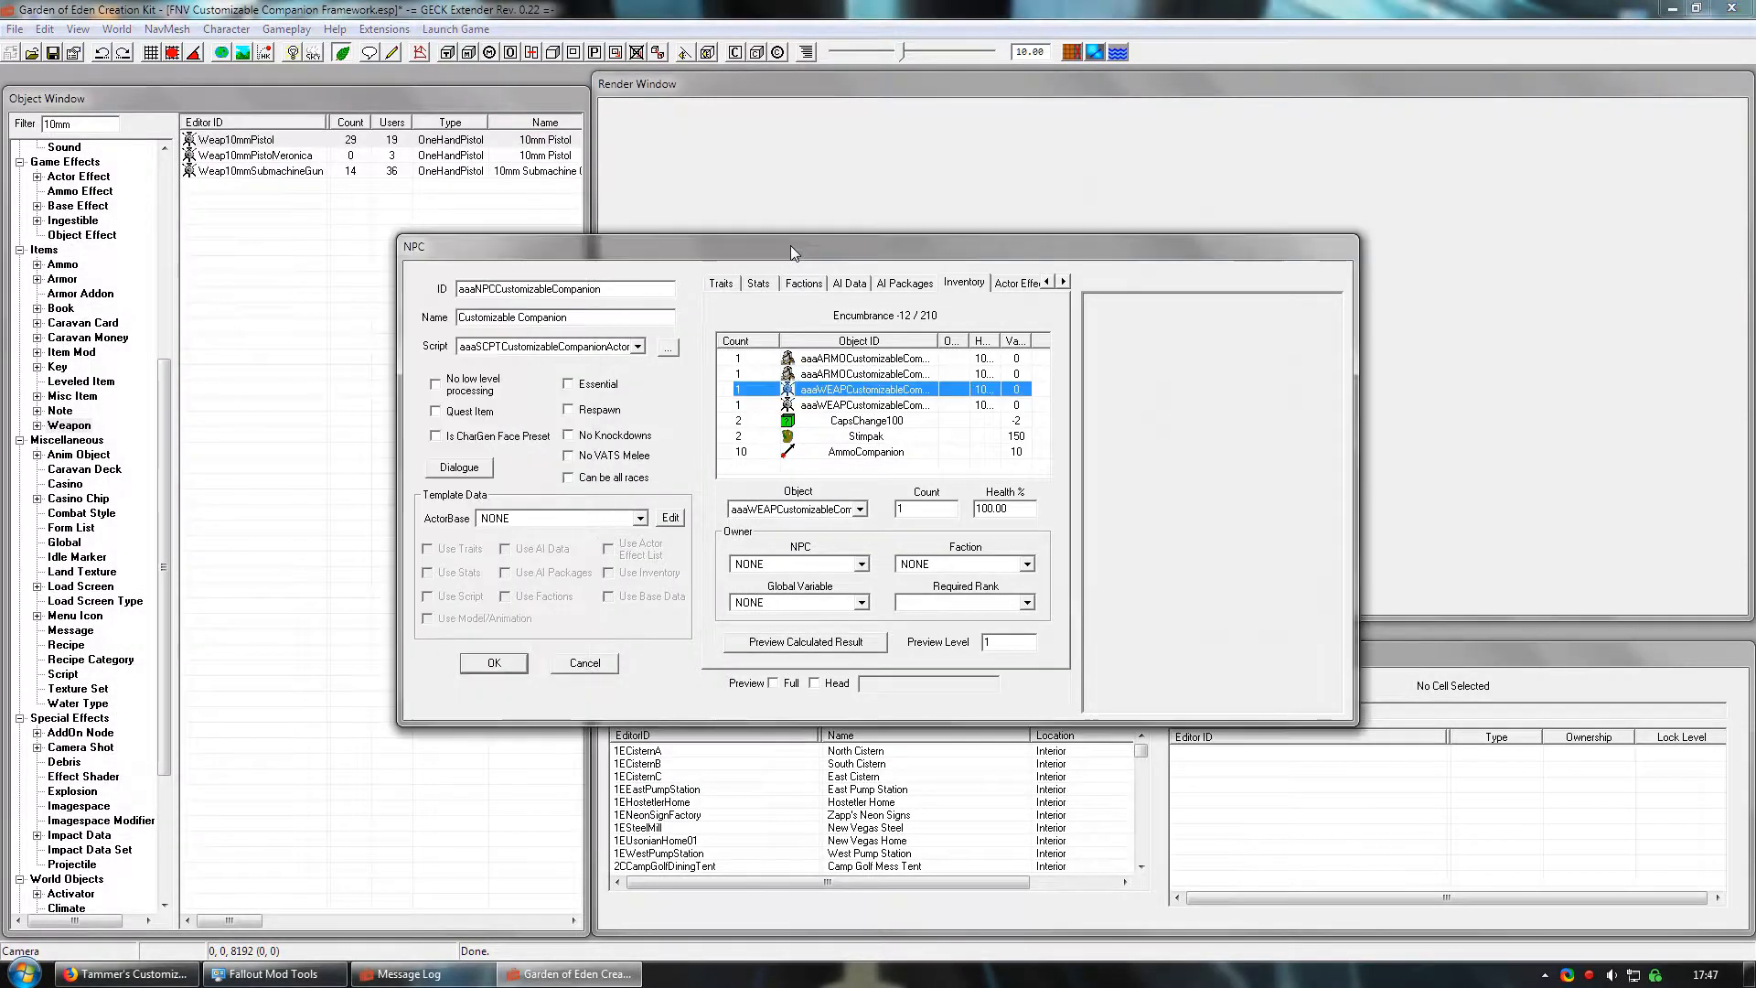
left_click(721, 283)
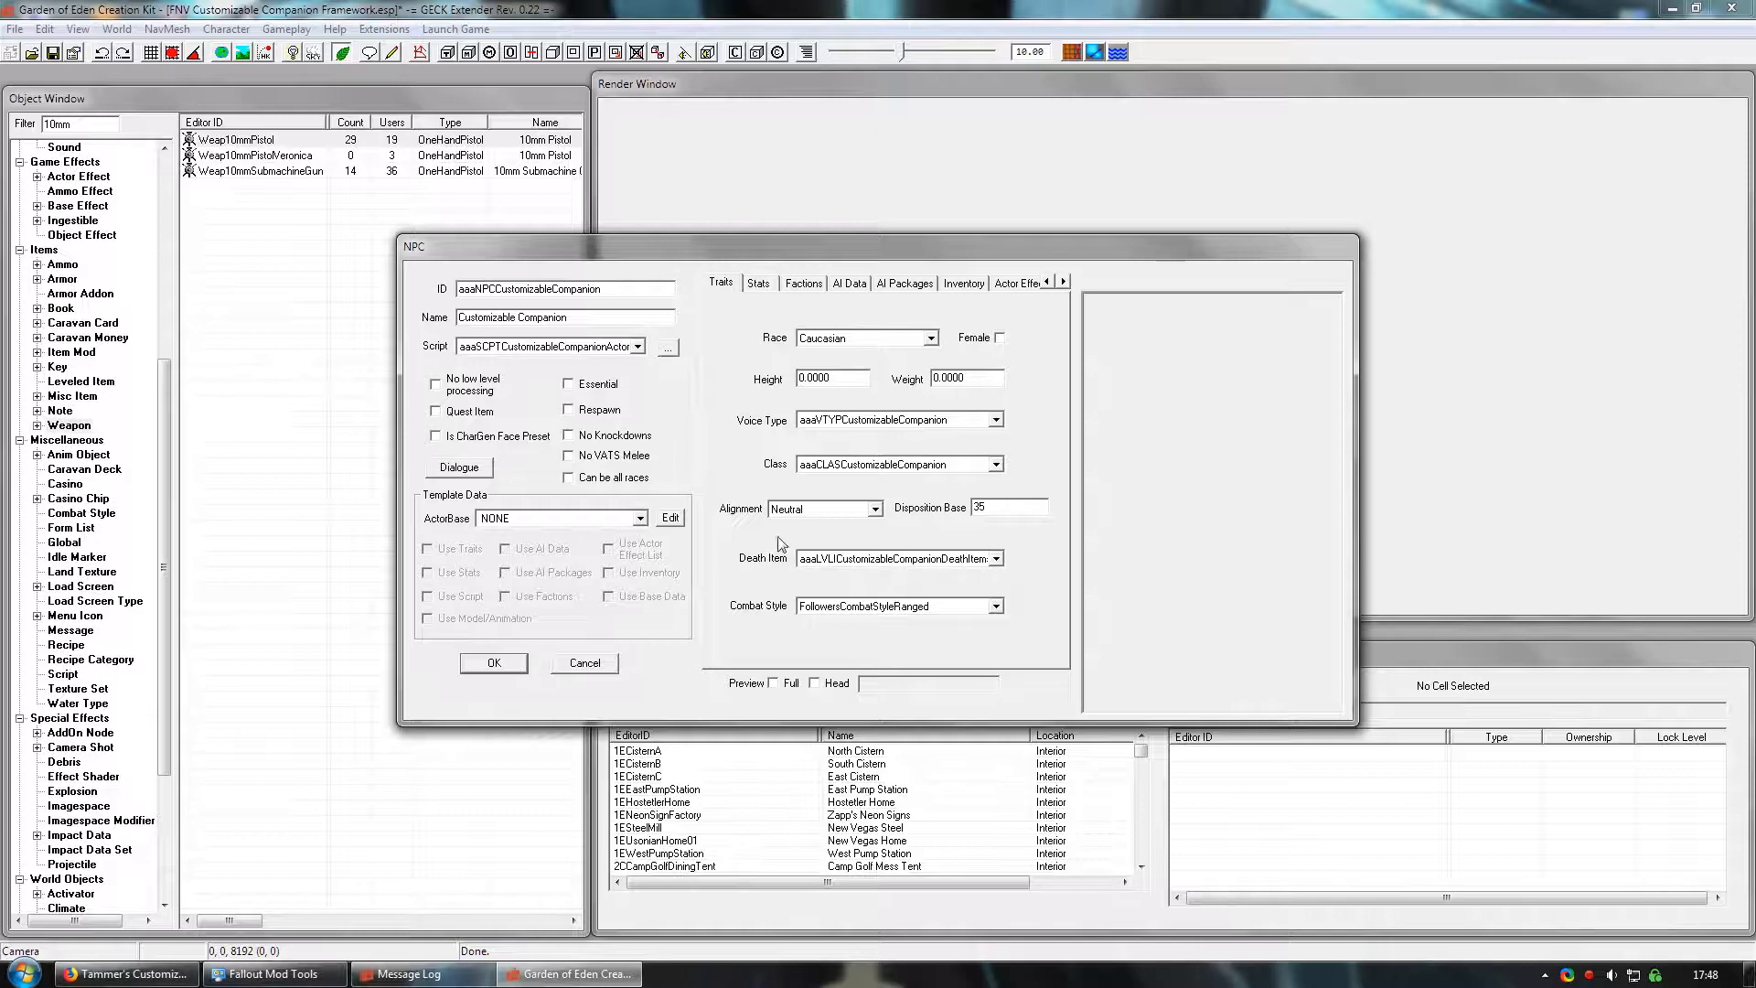
- Filter all objects by aaa and open the aaaLVLICustomizableCompanionDeathItems leveled item
double_click(80, 125)
type("aaa")
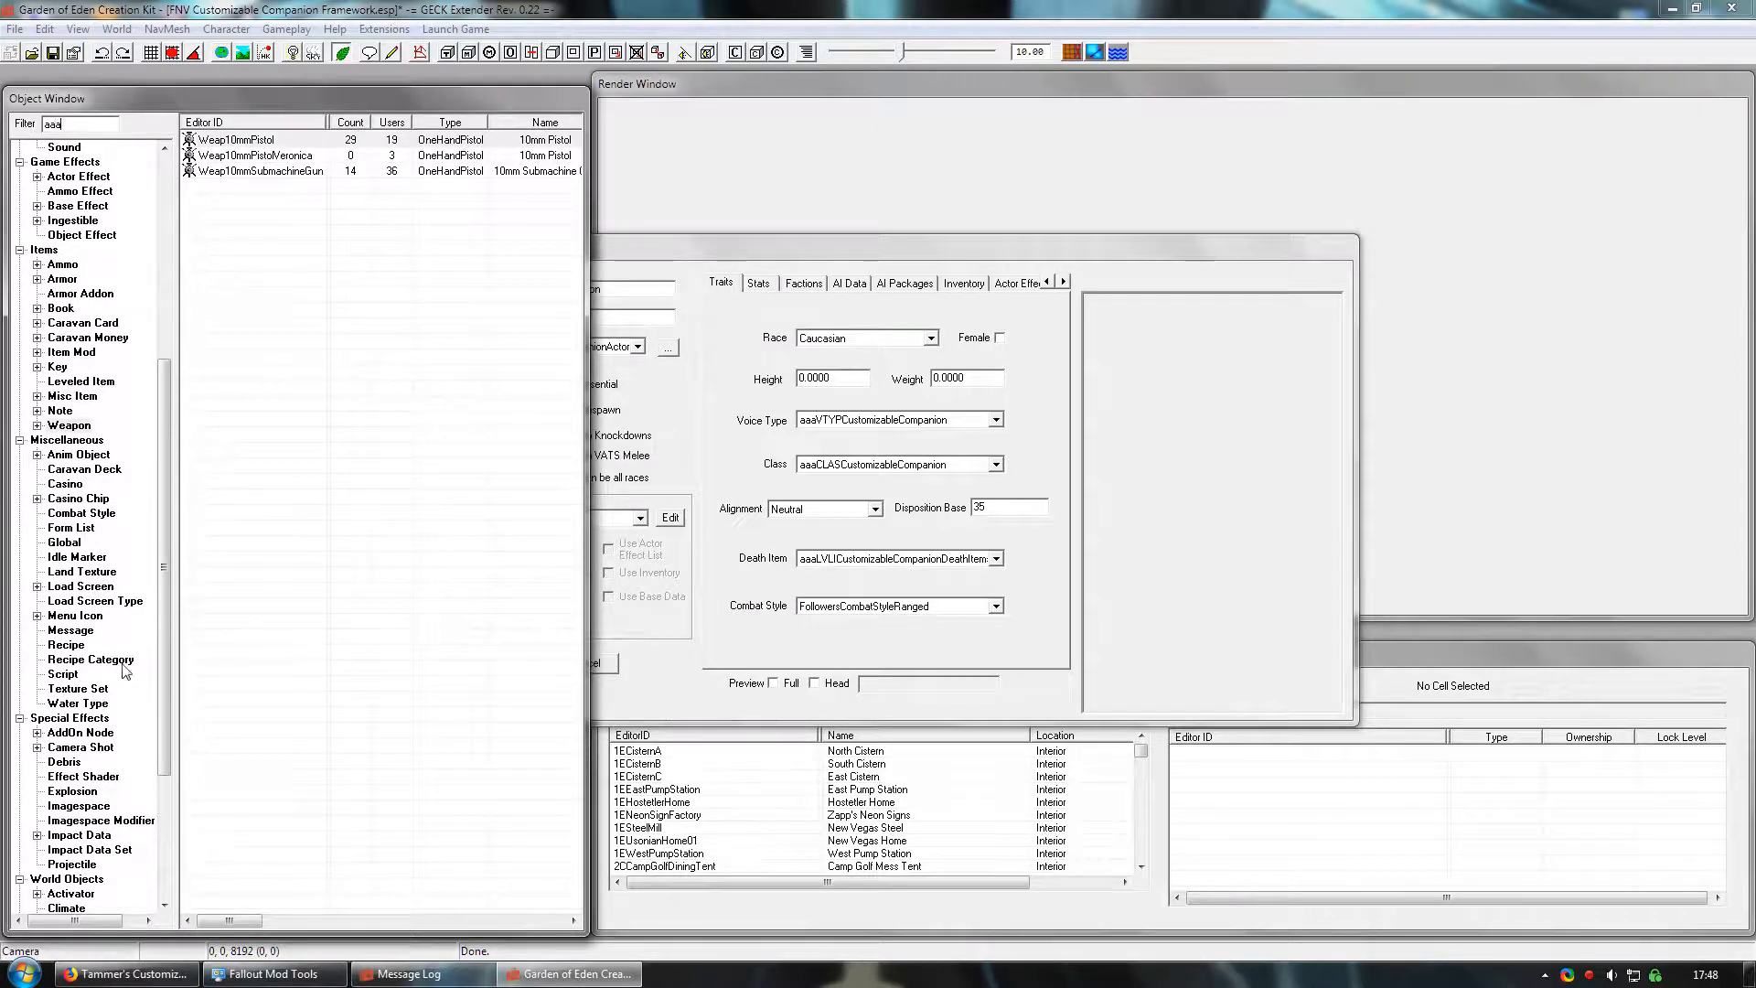
left_click_drag(166, 627, 162, 771)
left_click(39, 893)
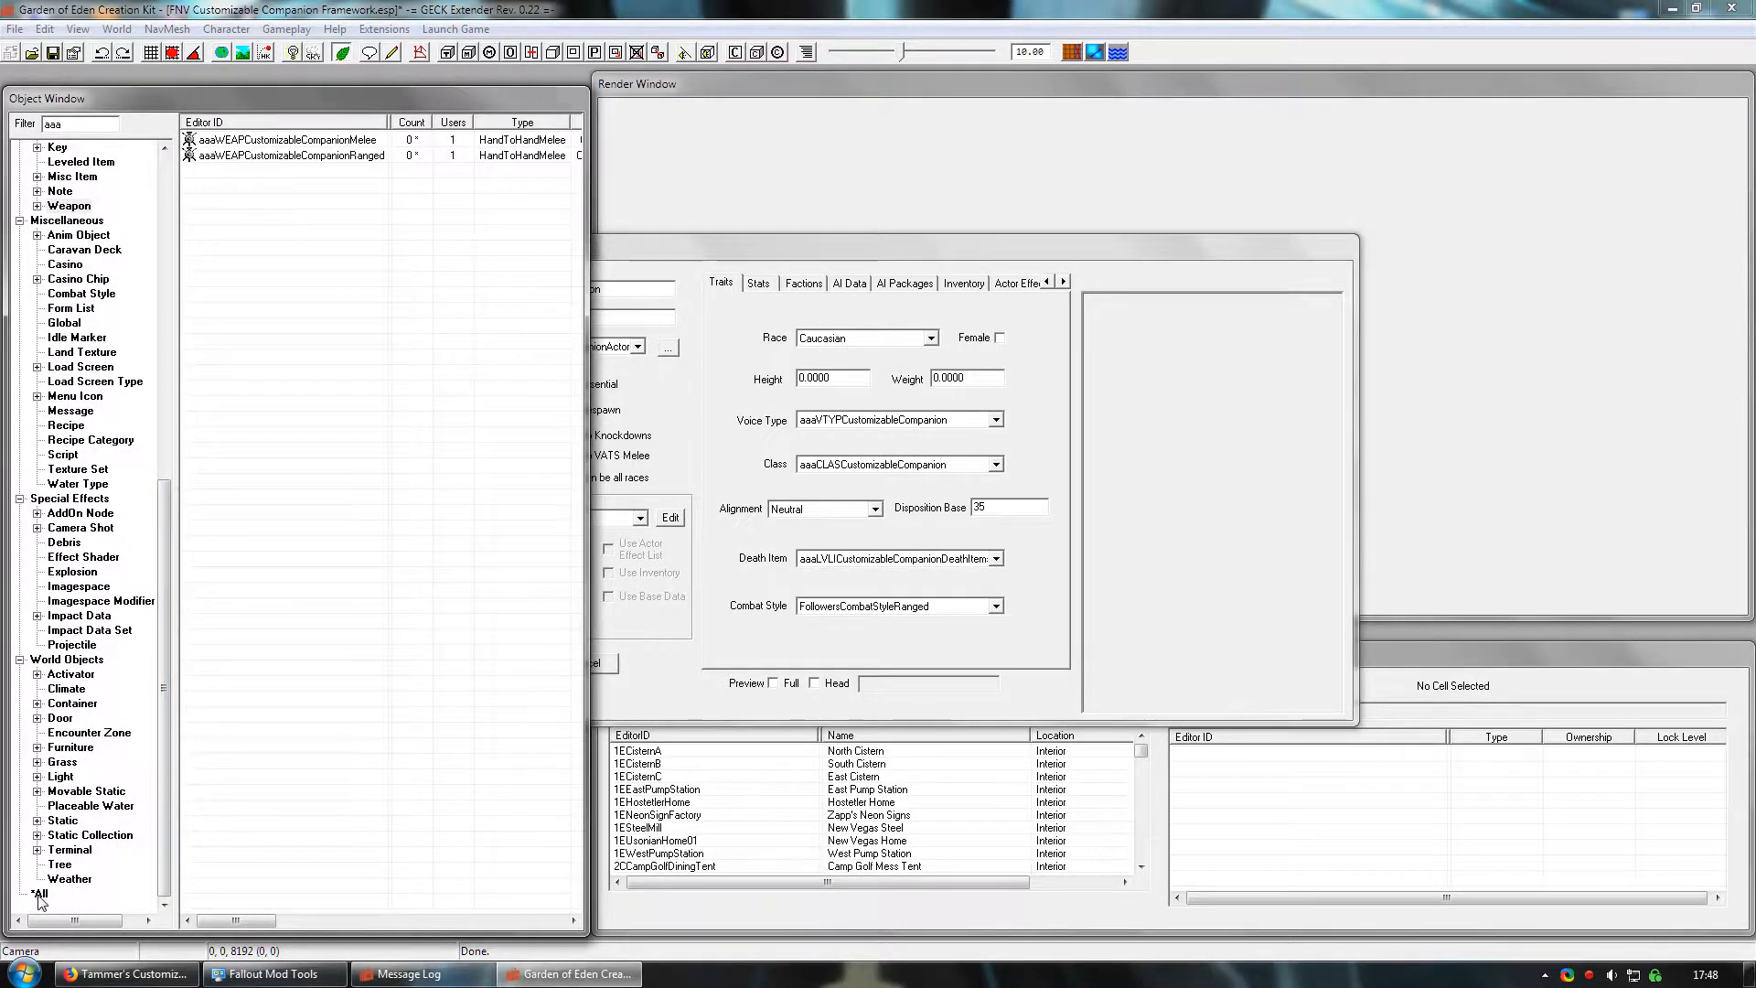
double_click(292, 202)
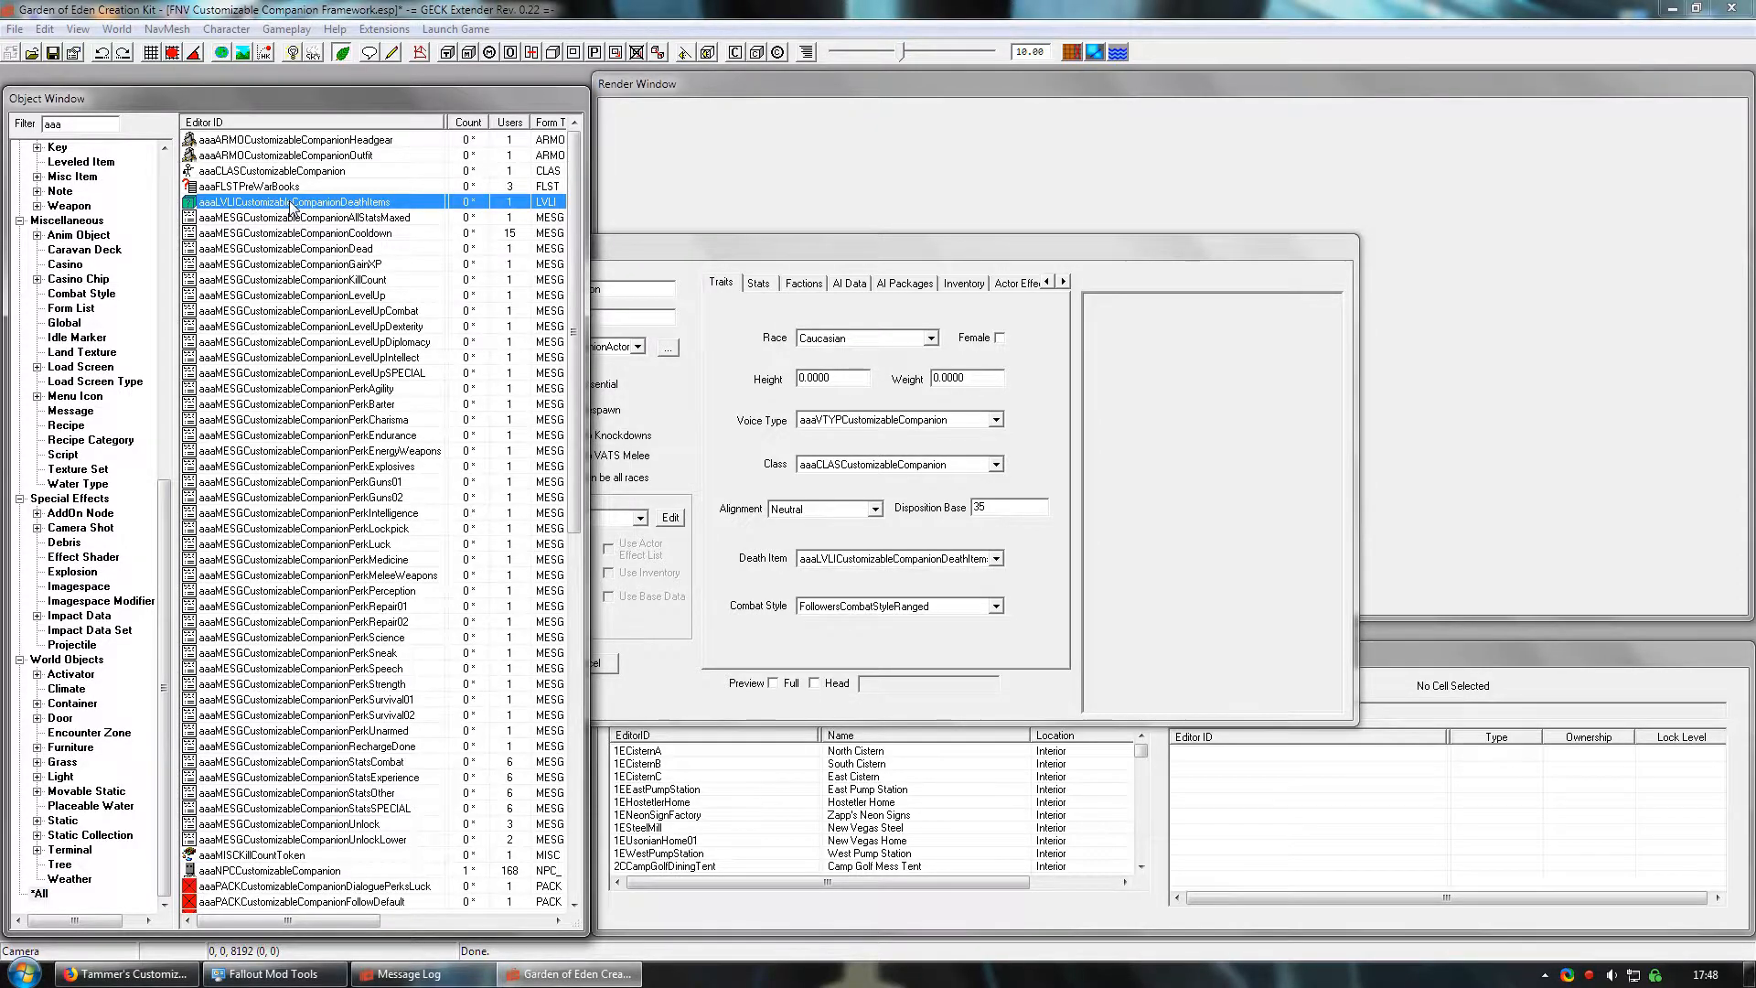
left_click_drag(870, 307, 710, 298)
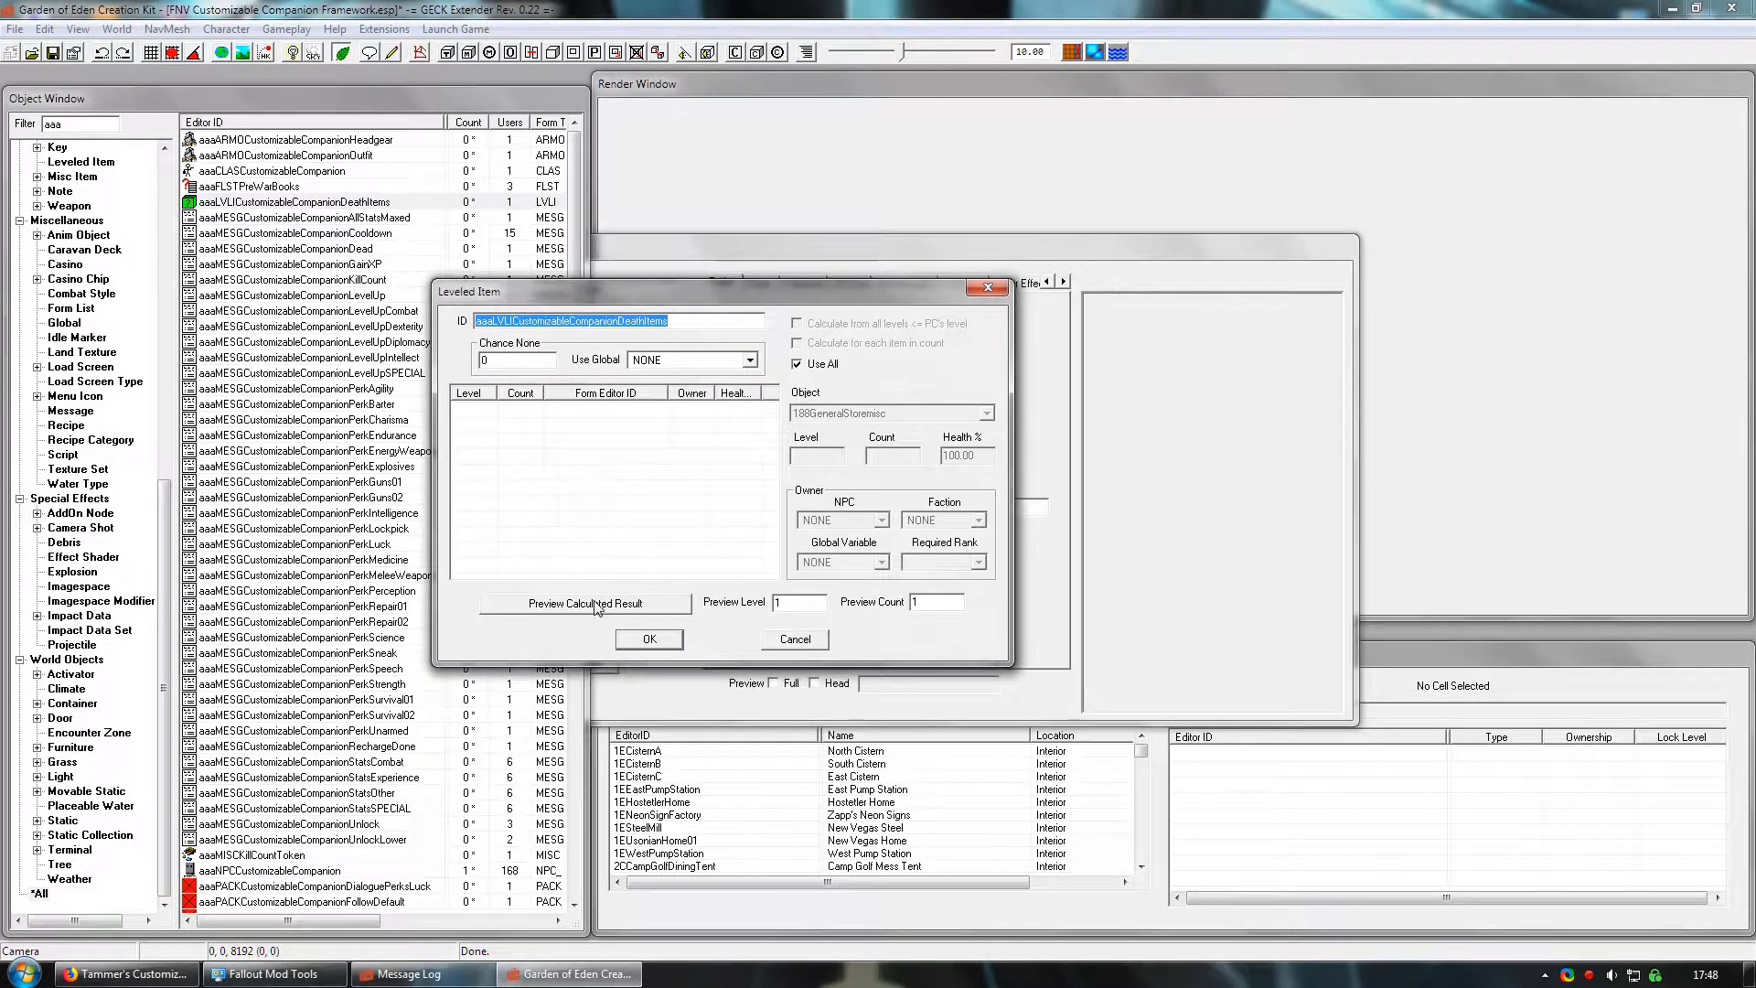
- Review the companion NPC's inventory beside the death items list and return to the list
left_click(1067, 272)
left_click(964, 282)
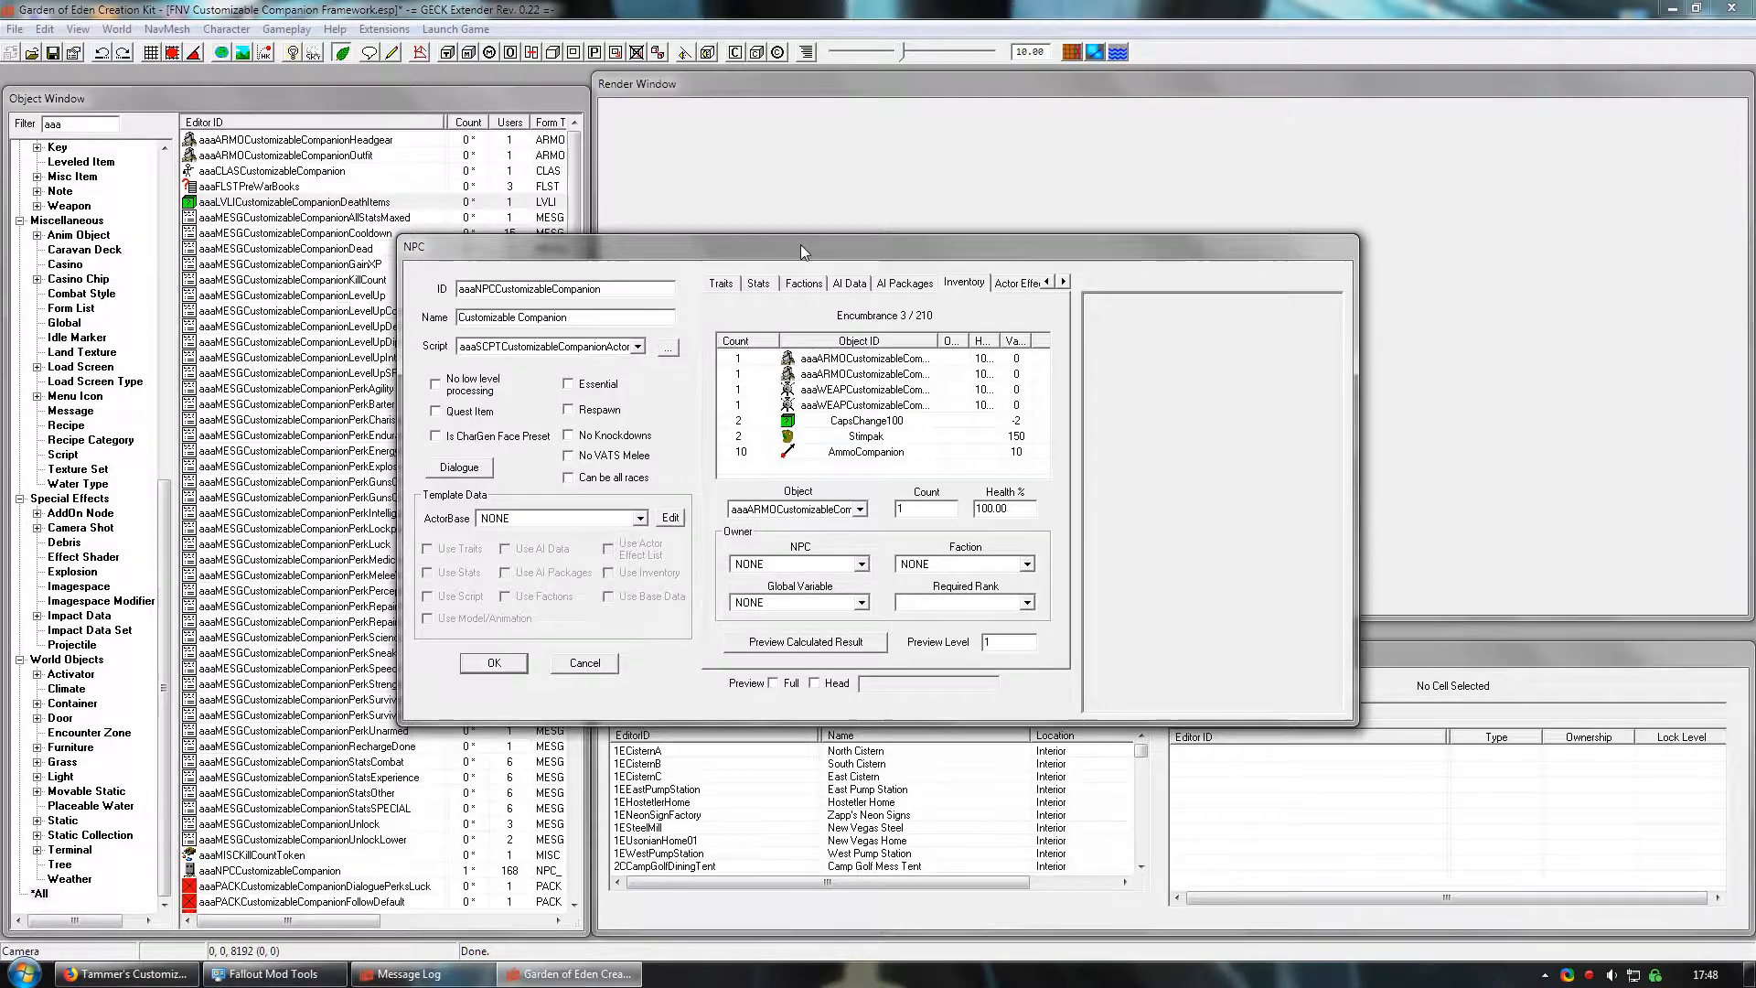
left_click_drag(799, 244, 1048, 277)
left_click(543, 460)
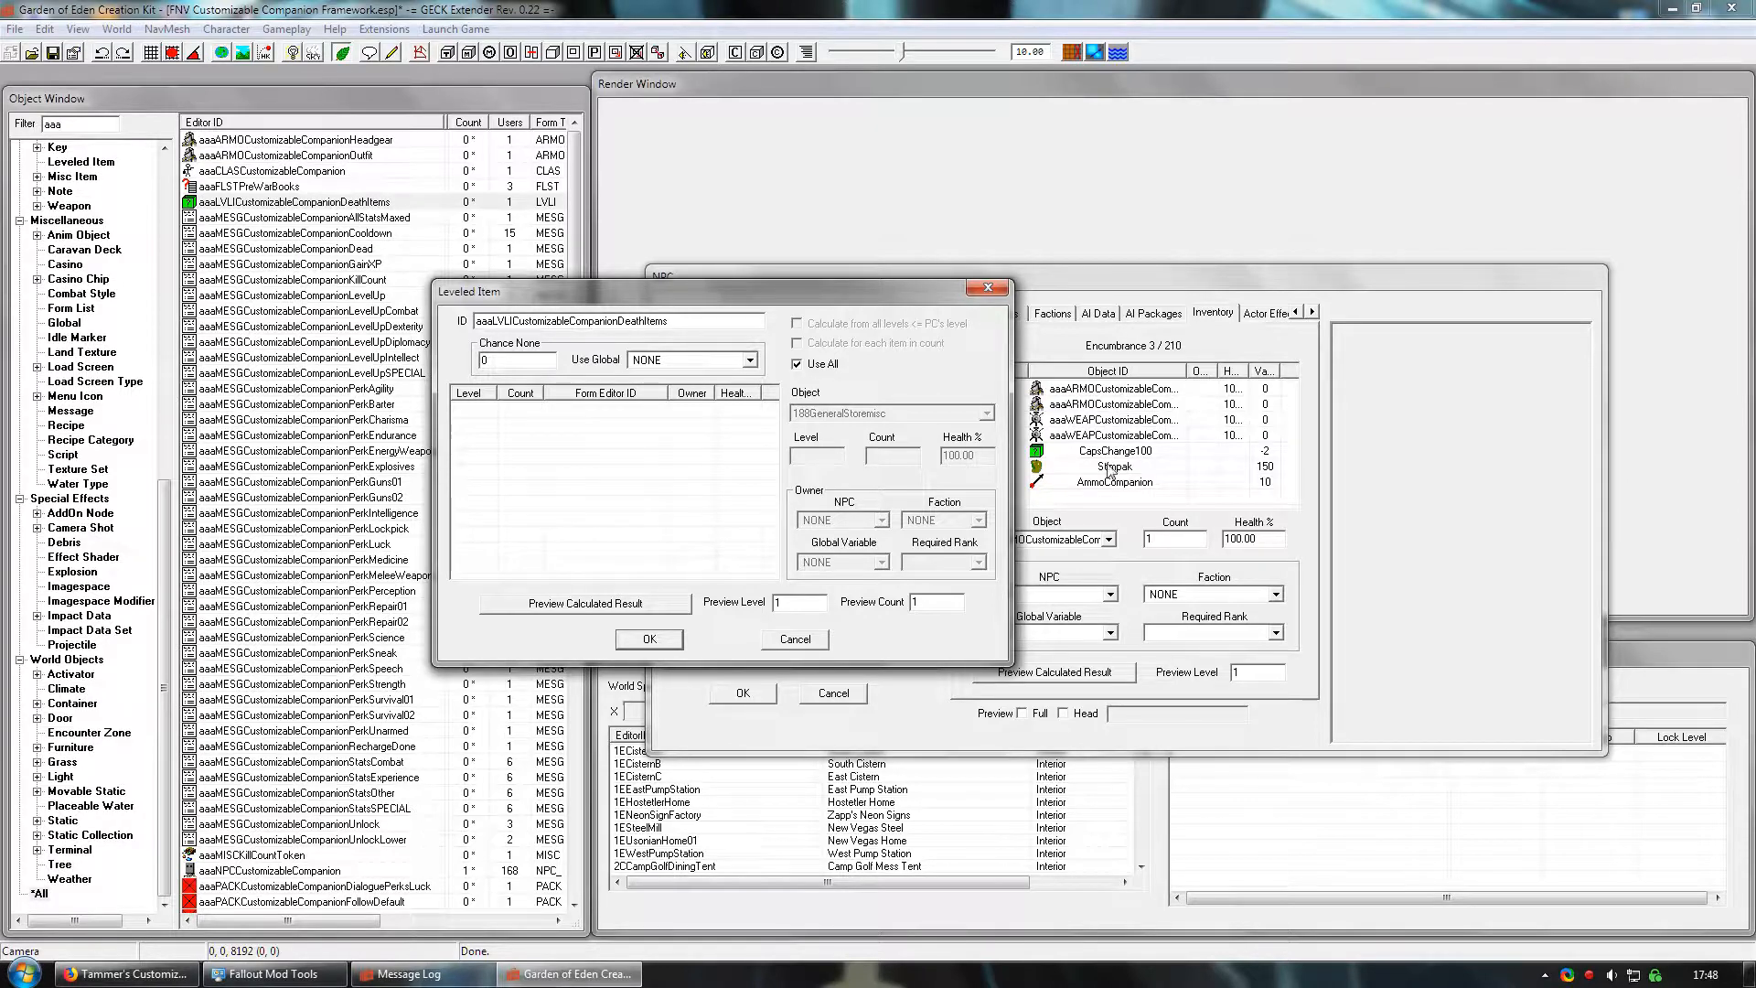
- Filter the weapons by 10mm and add Weap10mmPistol to the companion's death items list
left_click(71, 206)
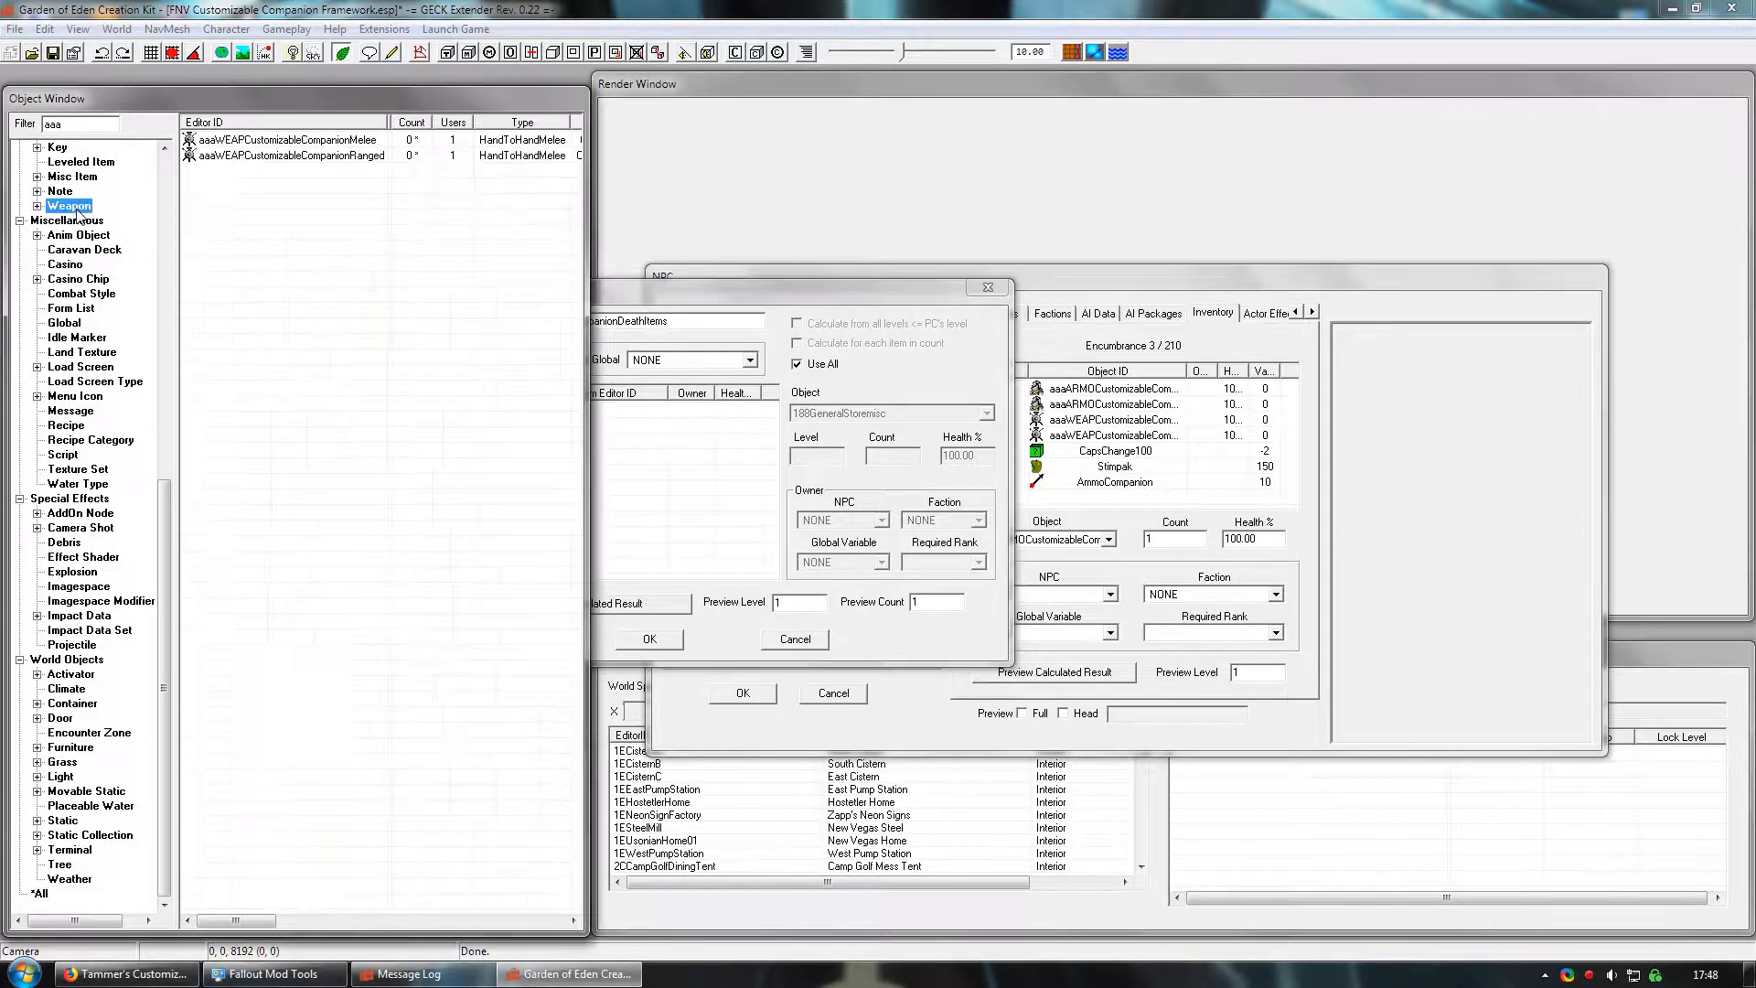
double_click(78, 126)
type("10m")
type("mm")
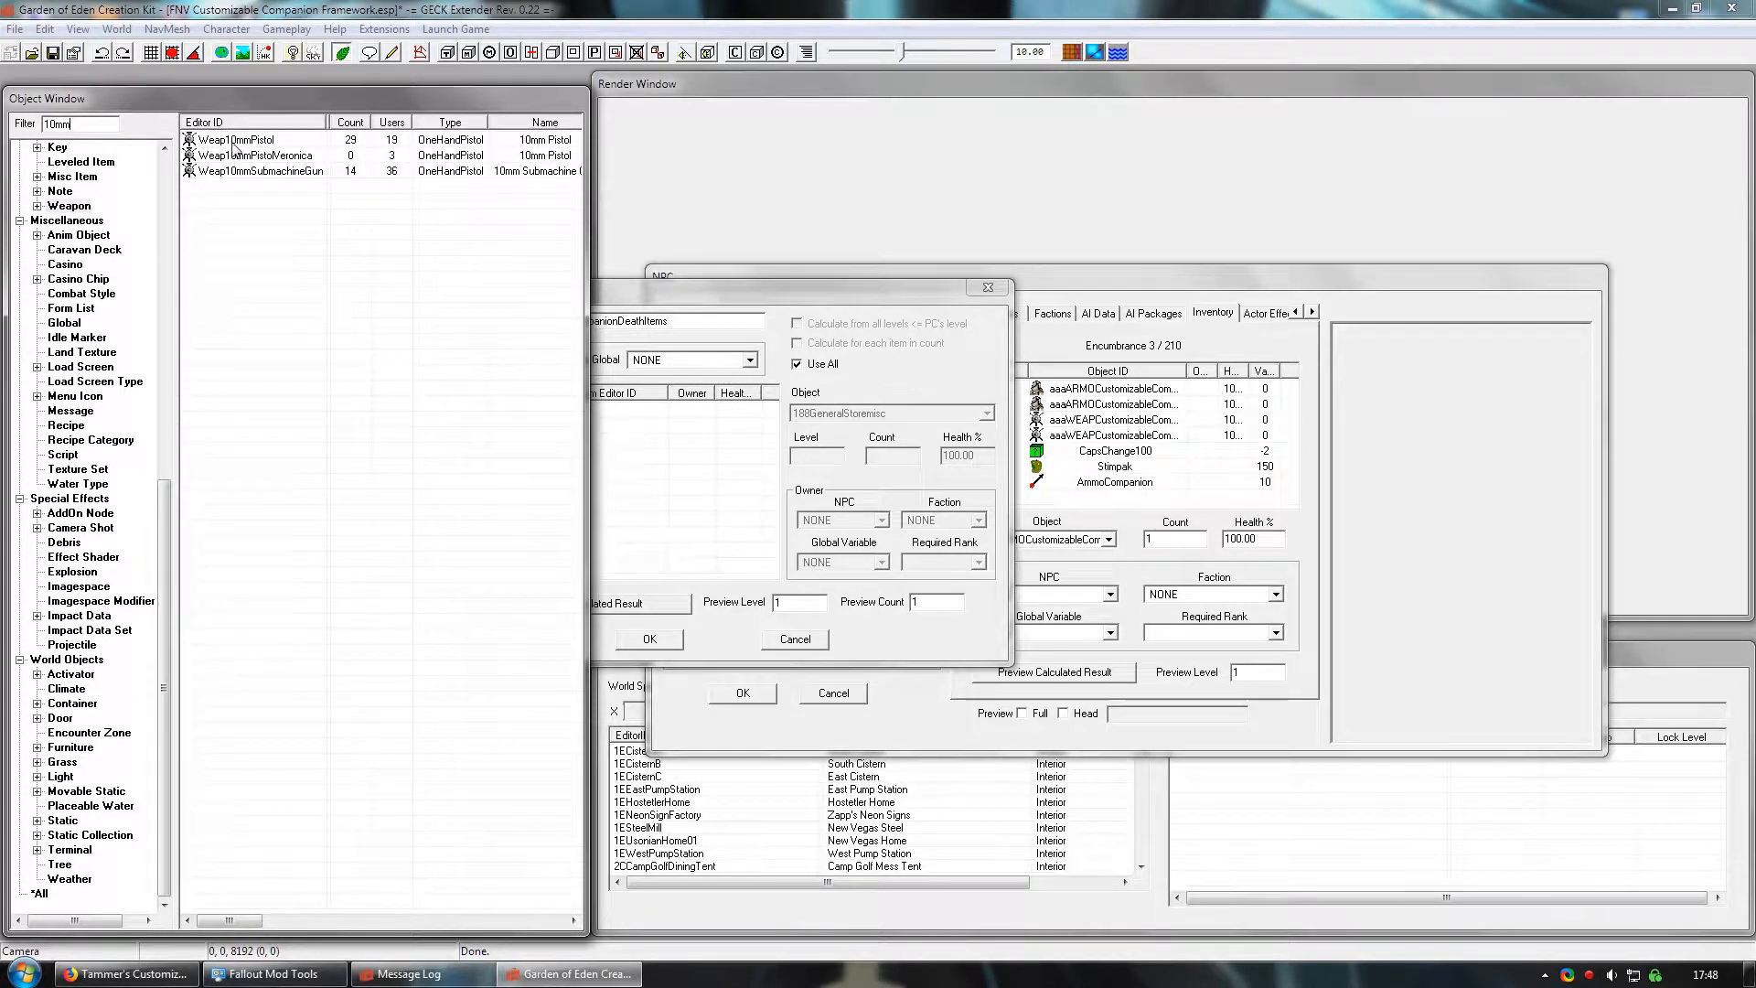
left_click_drag(245, 144, 706, 485)
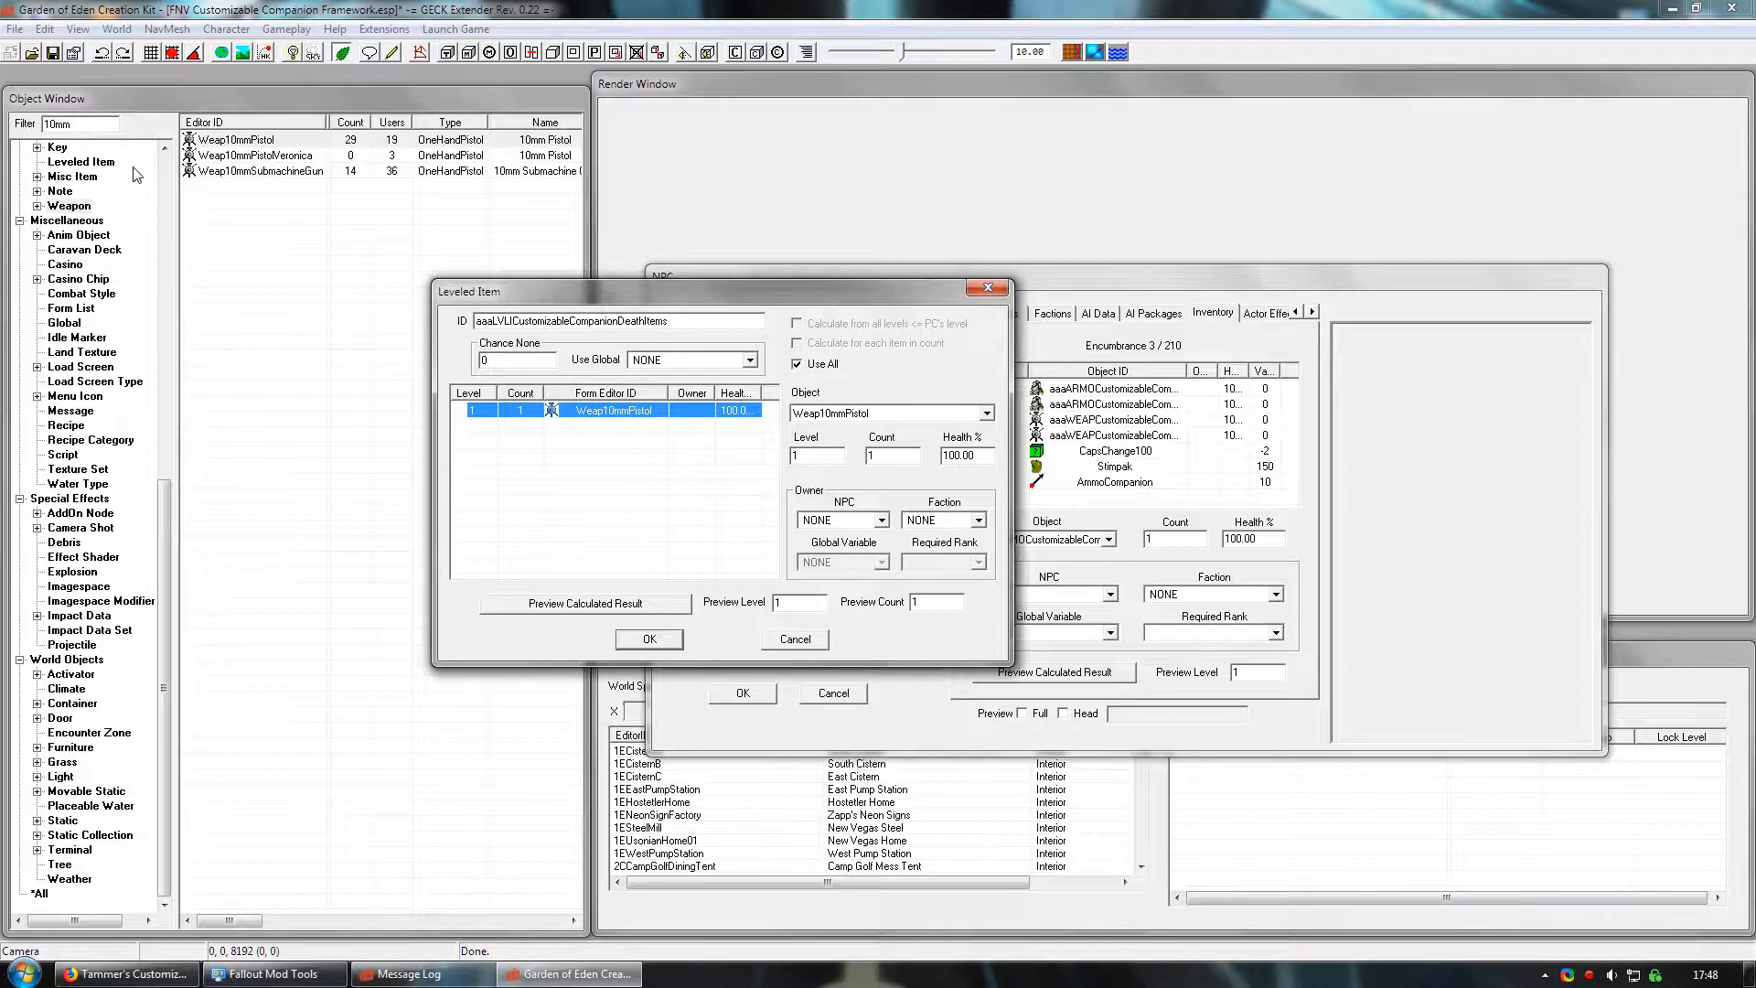
- Filter the armor by leather, add ArmorLeather to the companion's death items list and save the list
left_click(165, 149)
left_click(165, 149)
left_click(164, 149)
left_click(164, 149)
left_click(164, 149)
left_click(164, 149)
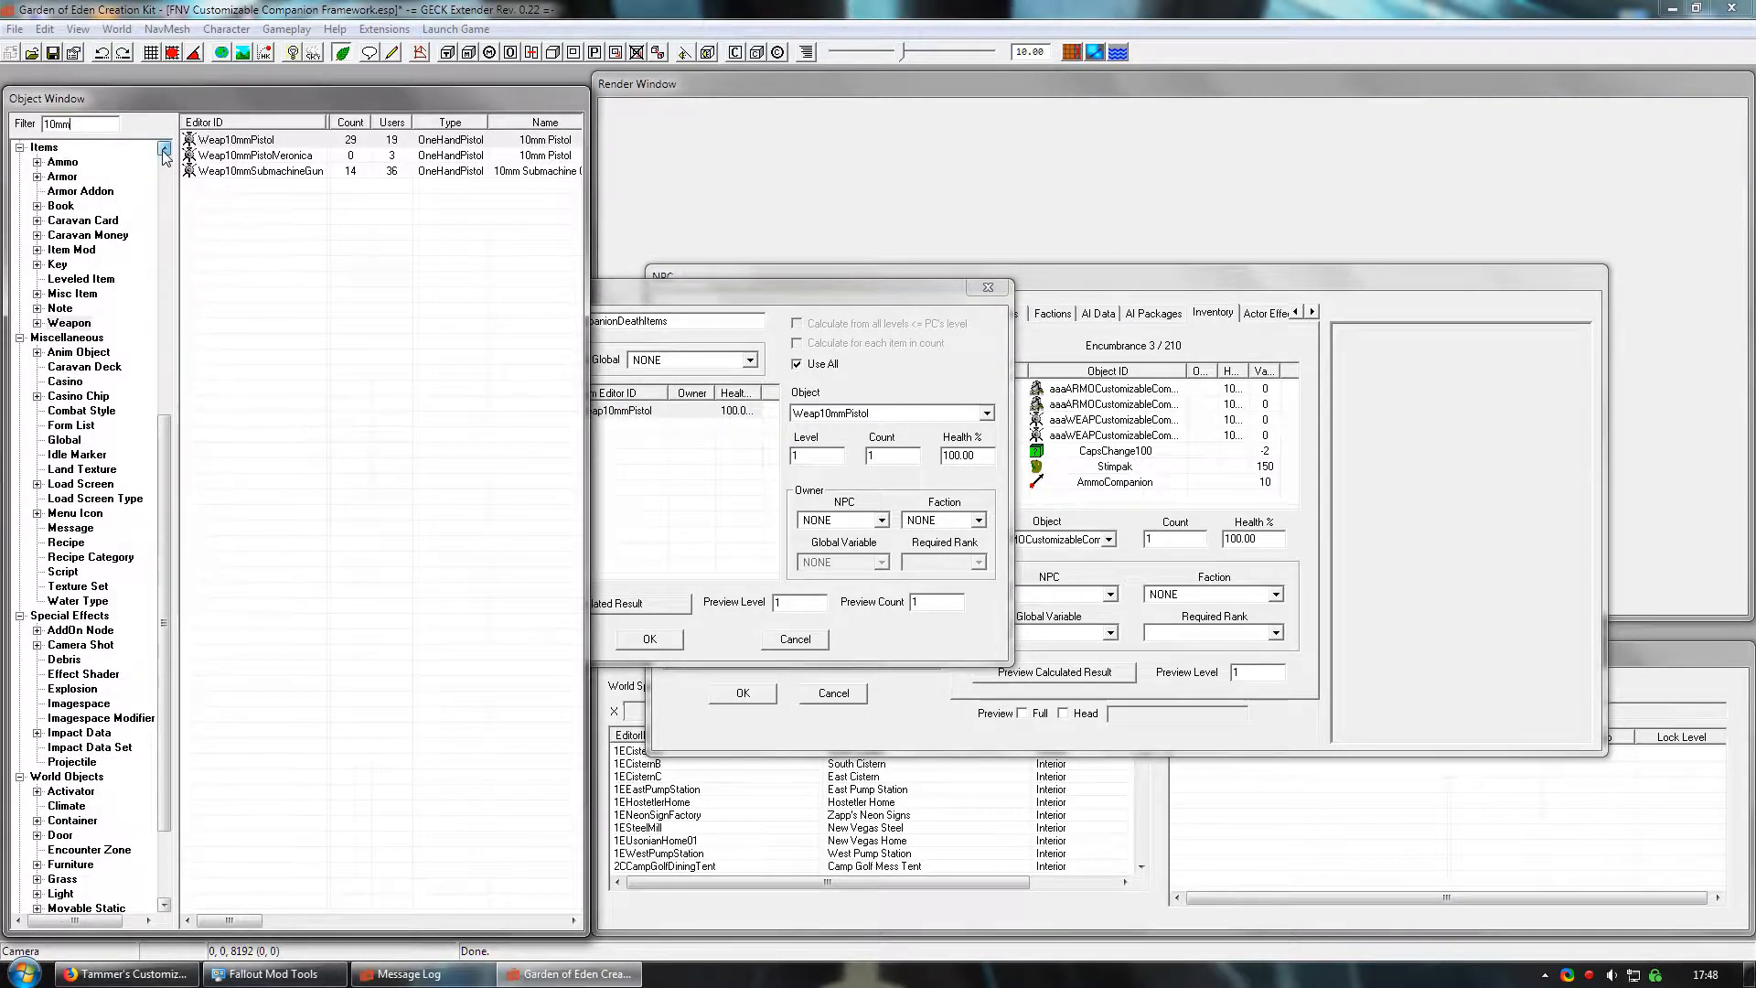
left_click(165, 149)
left_click(70, 191)
left_click_drag(85, 123, 2, 128)
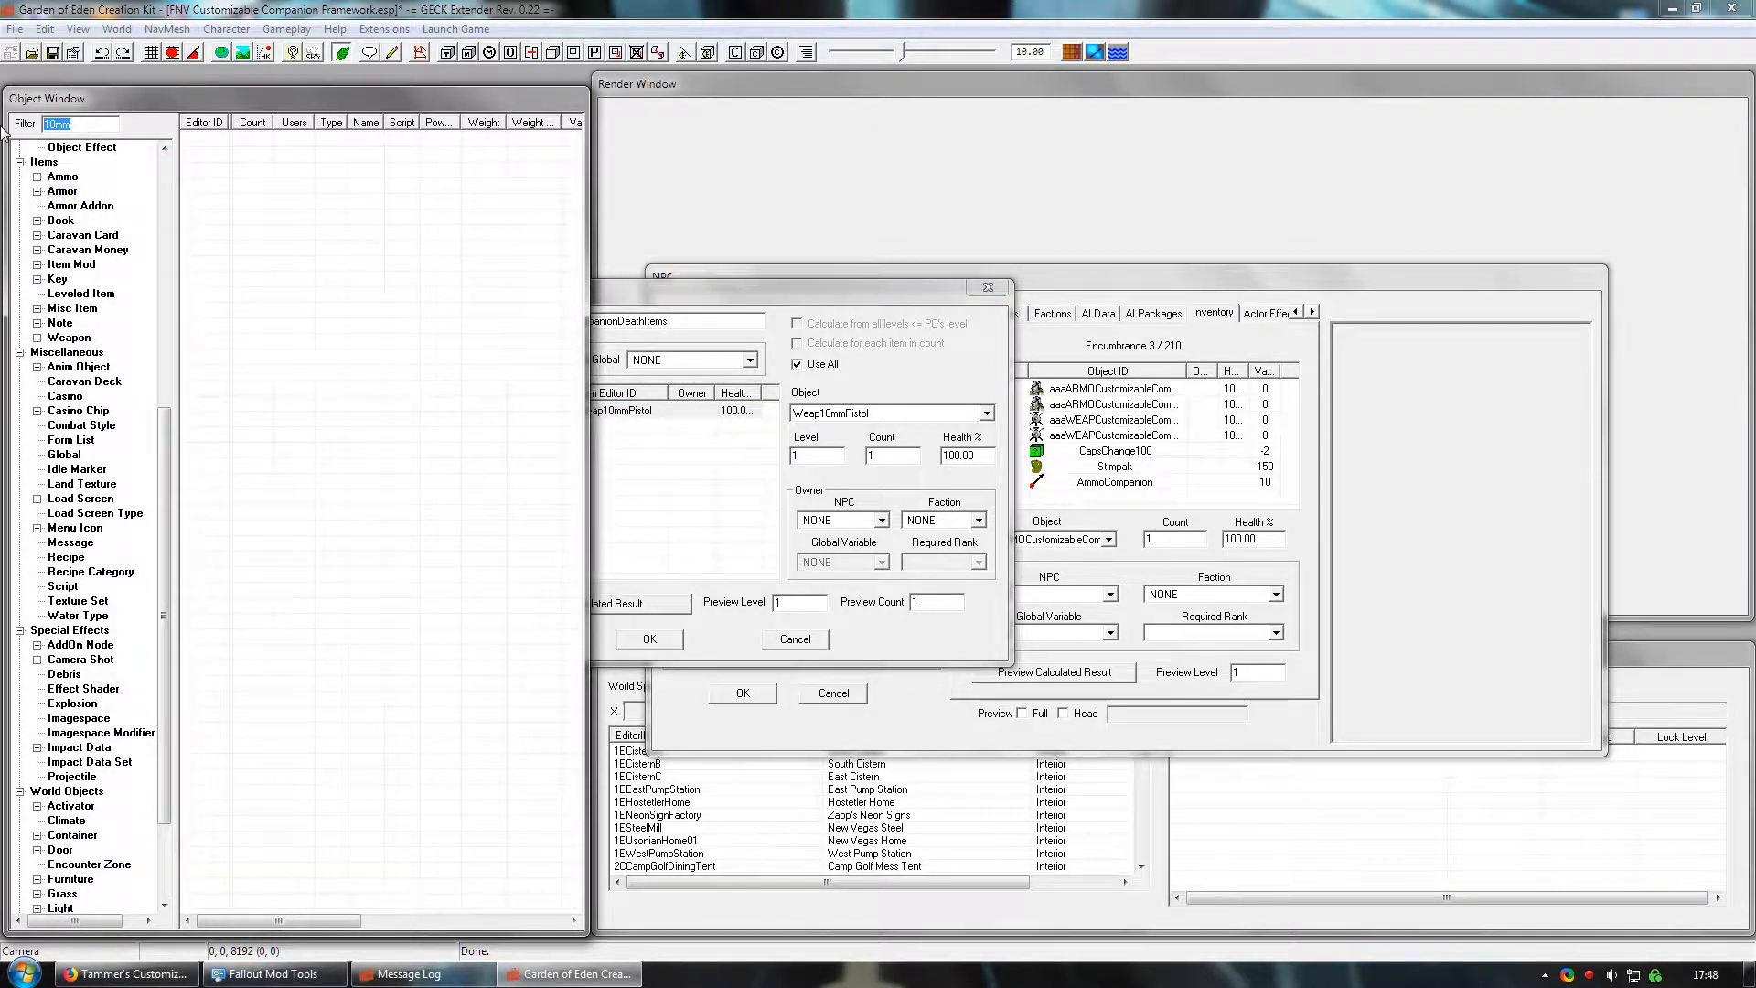
type("leather")
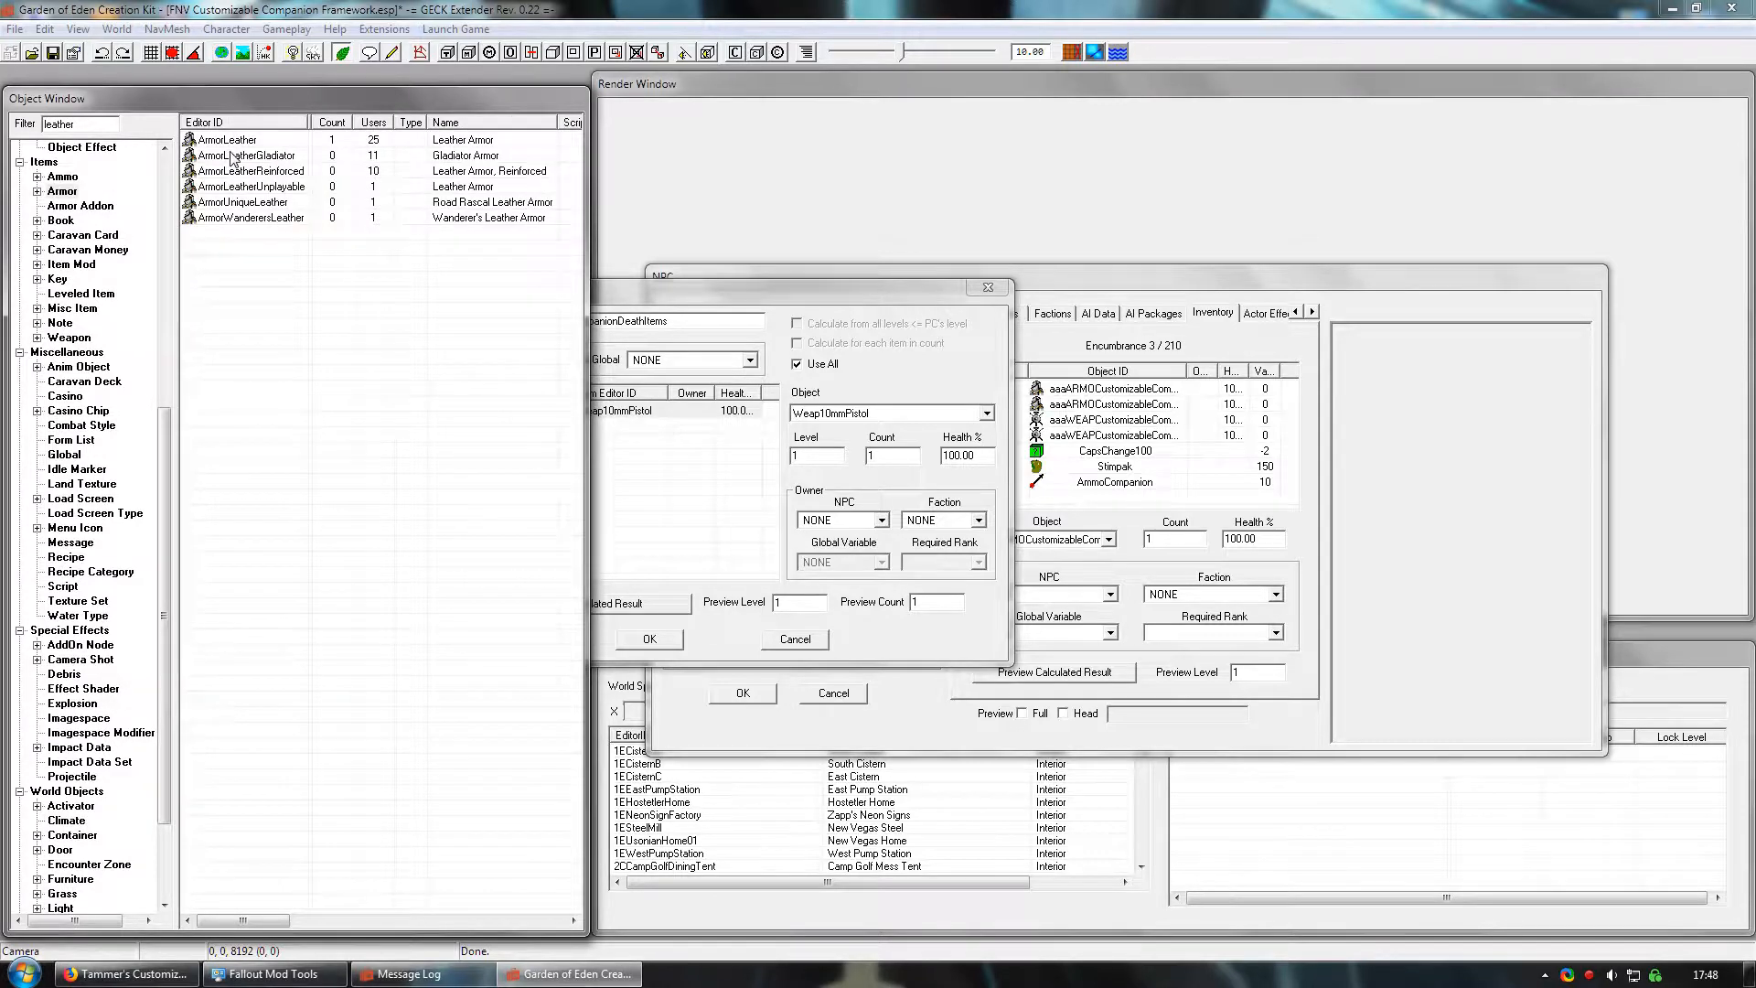
left_click_drag(226, 139, 690, 505)
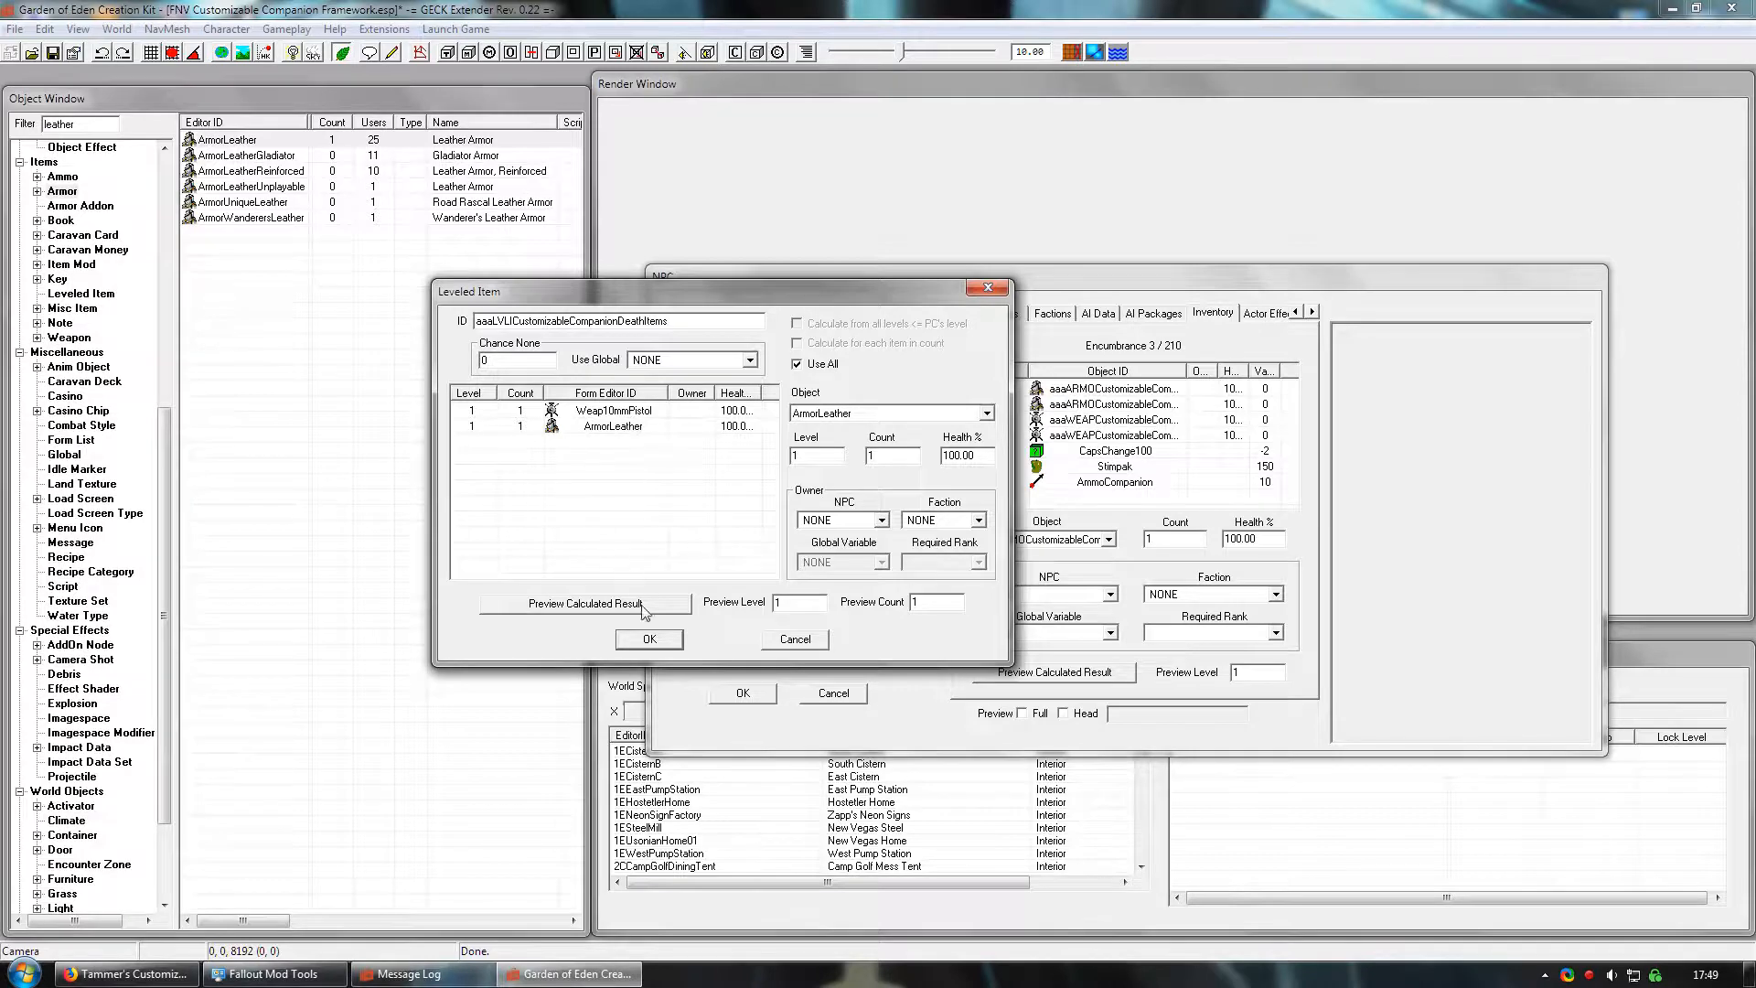
left_click(649, 638)
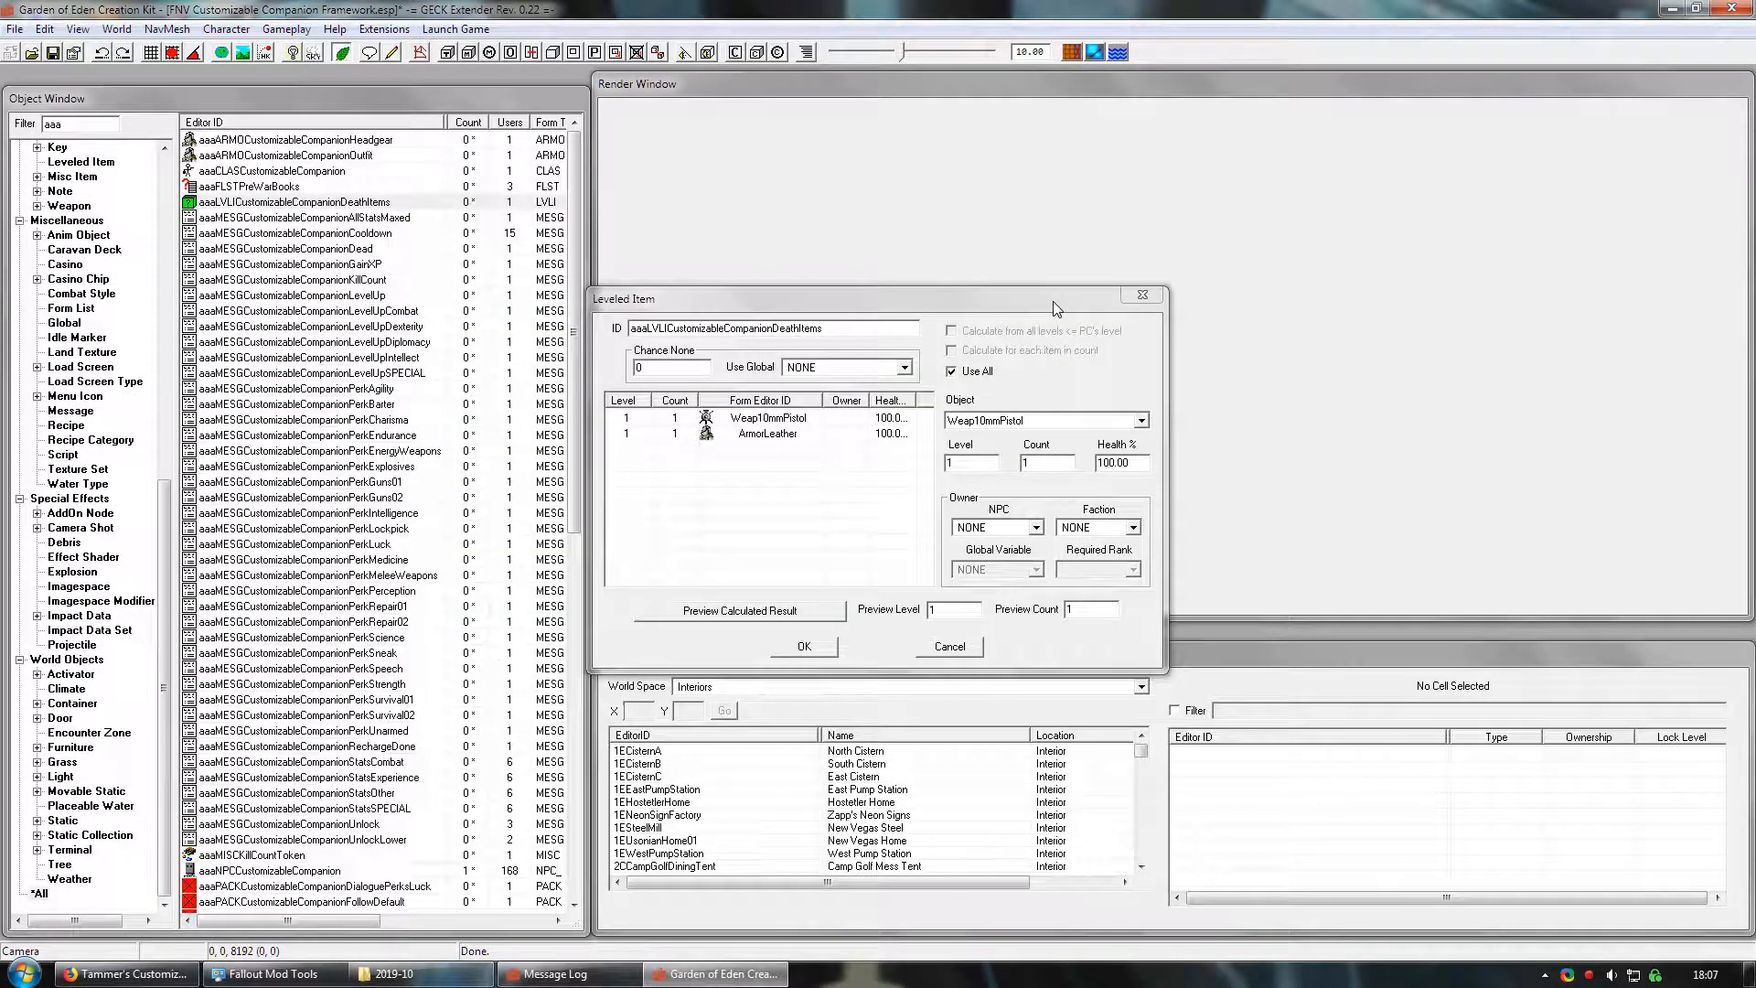
- Set the health of both Weap10mmPistol and ArmorLeather in the death items list to 35%
left_click(886, 423)
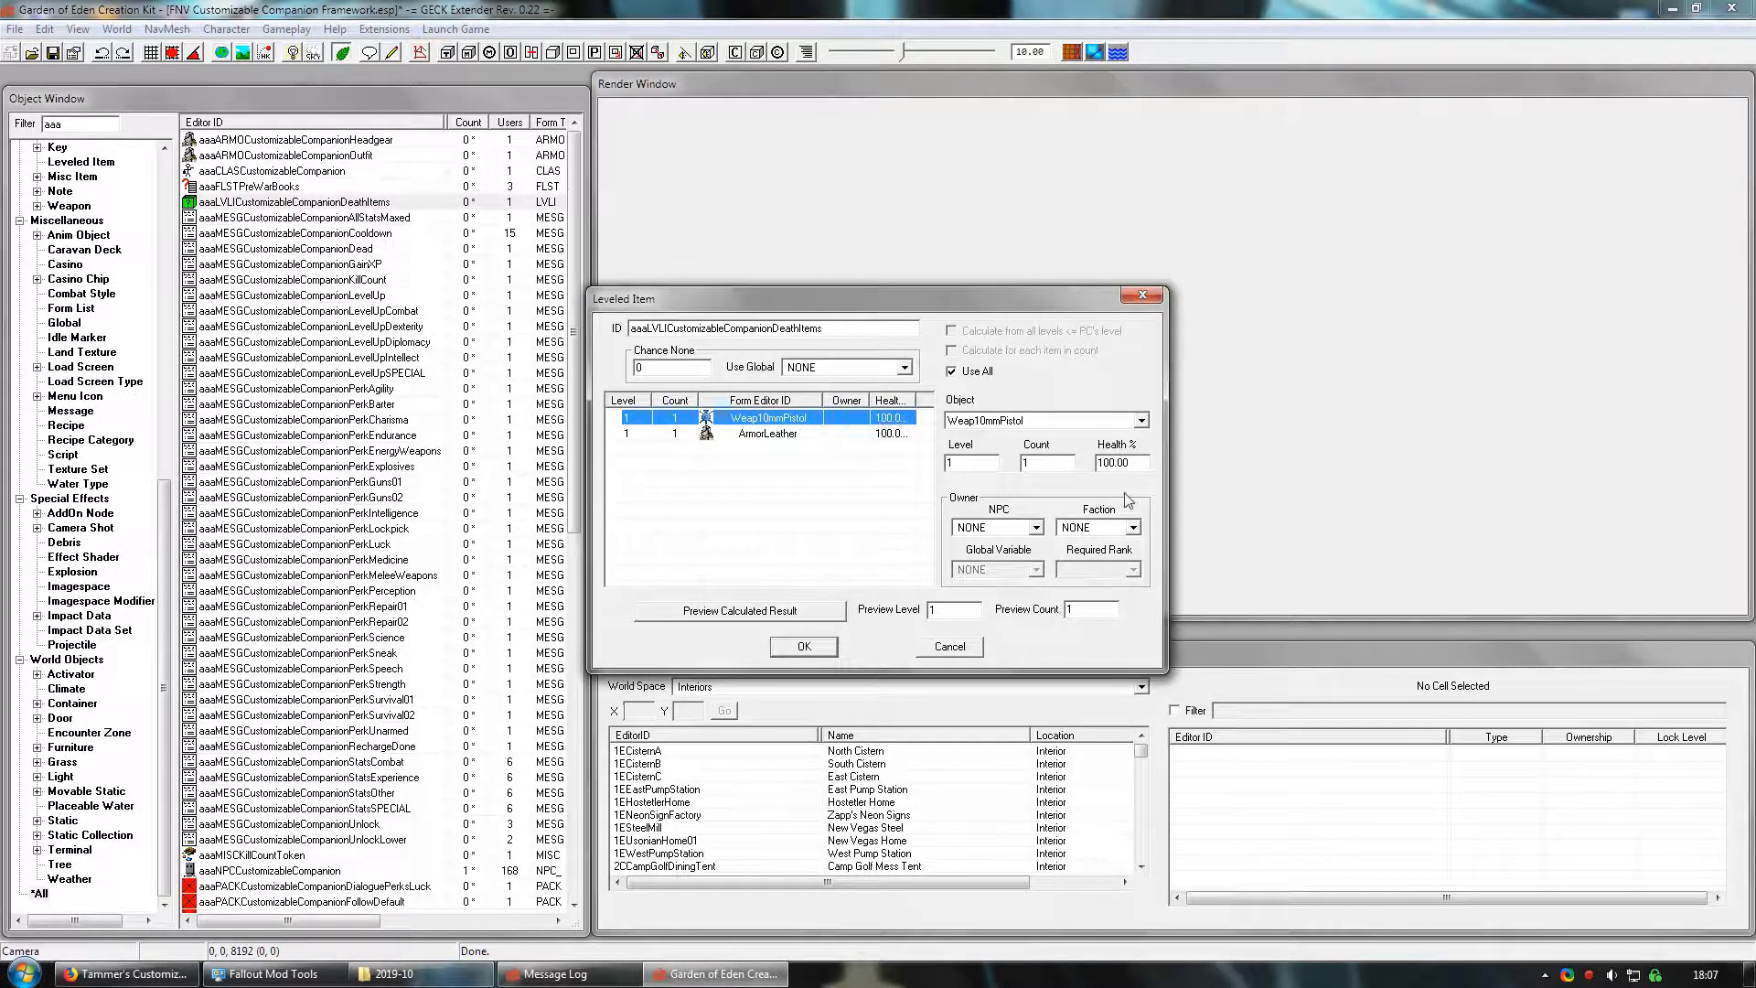
left_click_drag(1138, 467, 1034, 464)
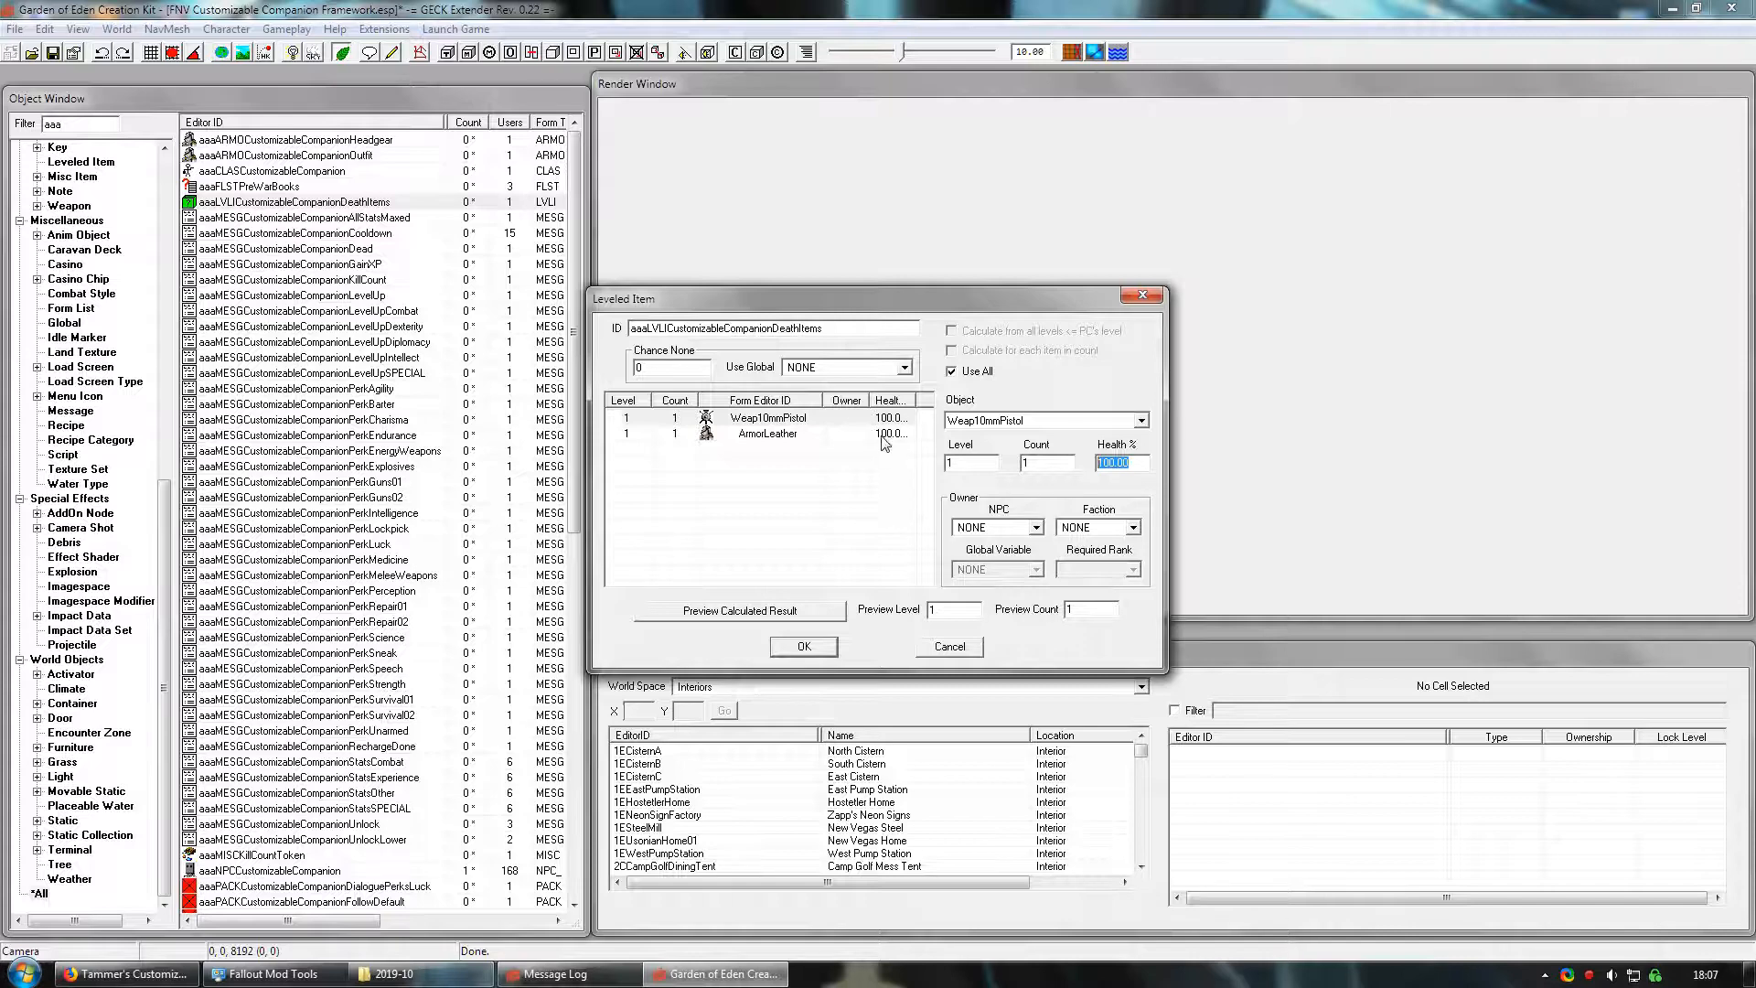
type("35")
left_click(906, 434)
double_click(1141, 463)
type("35")
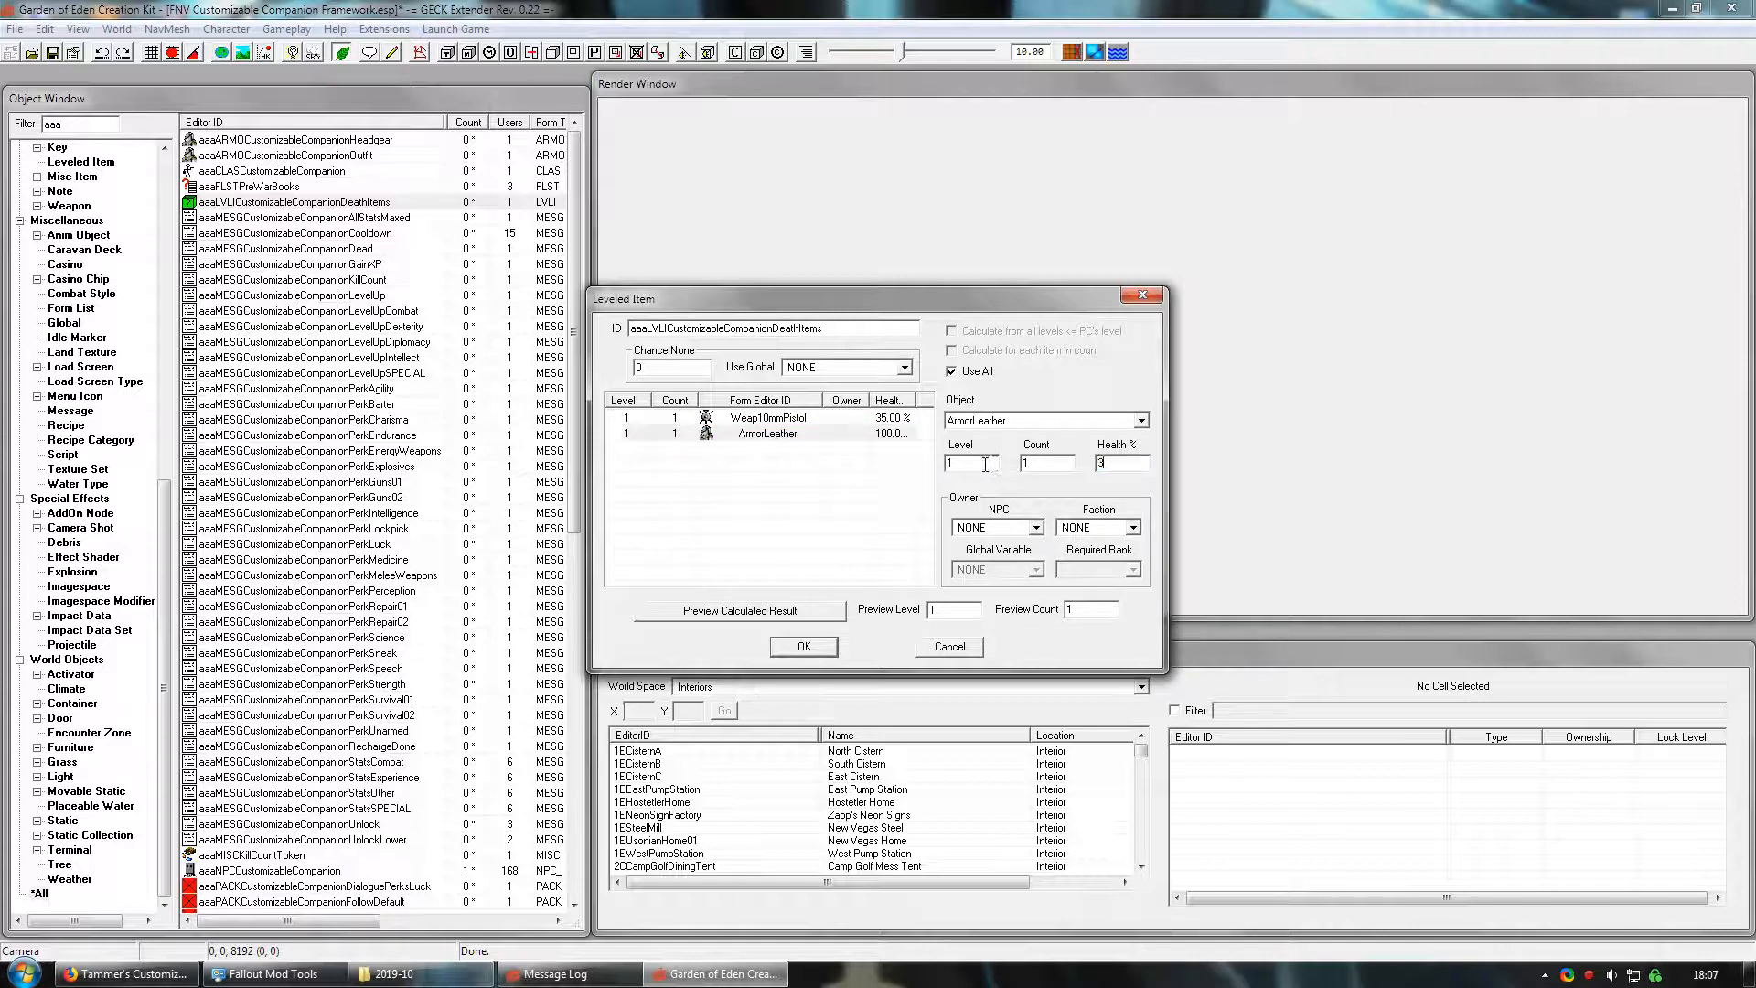
left_click(912, 496)
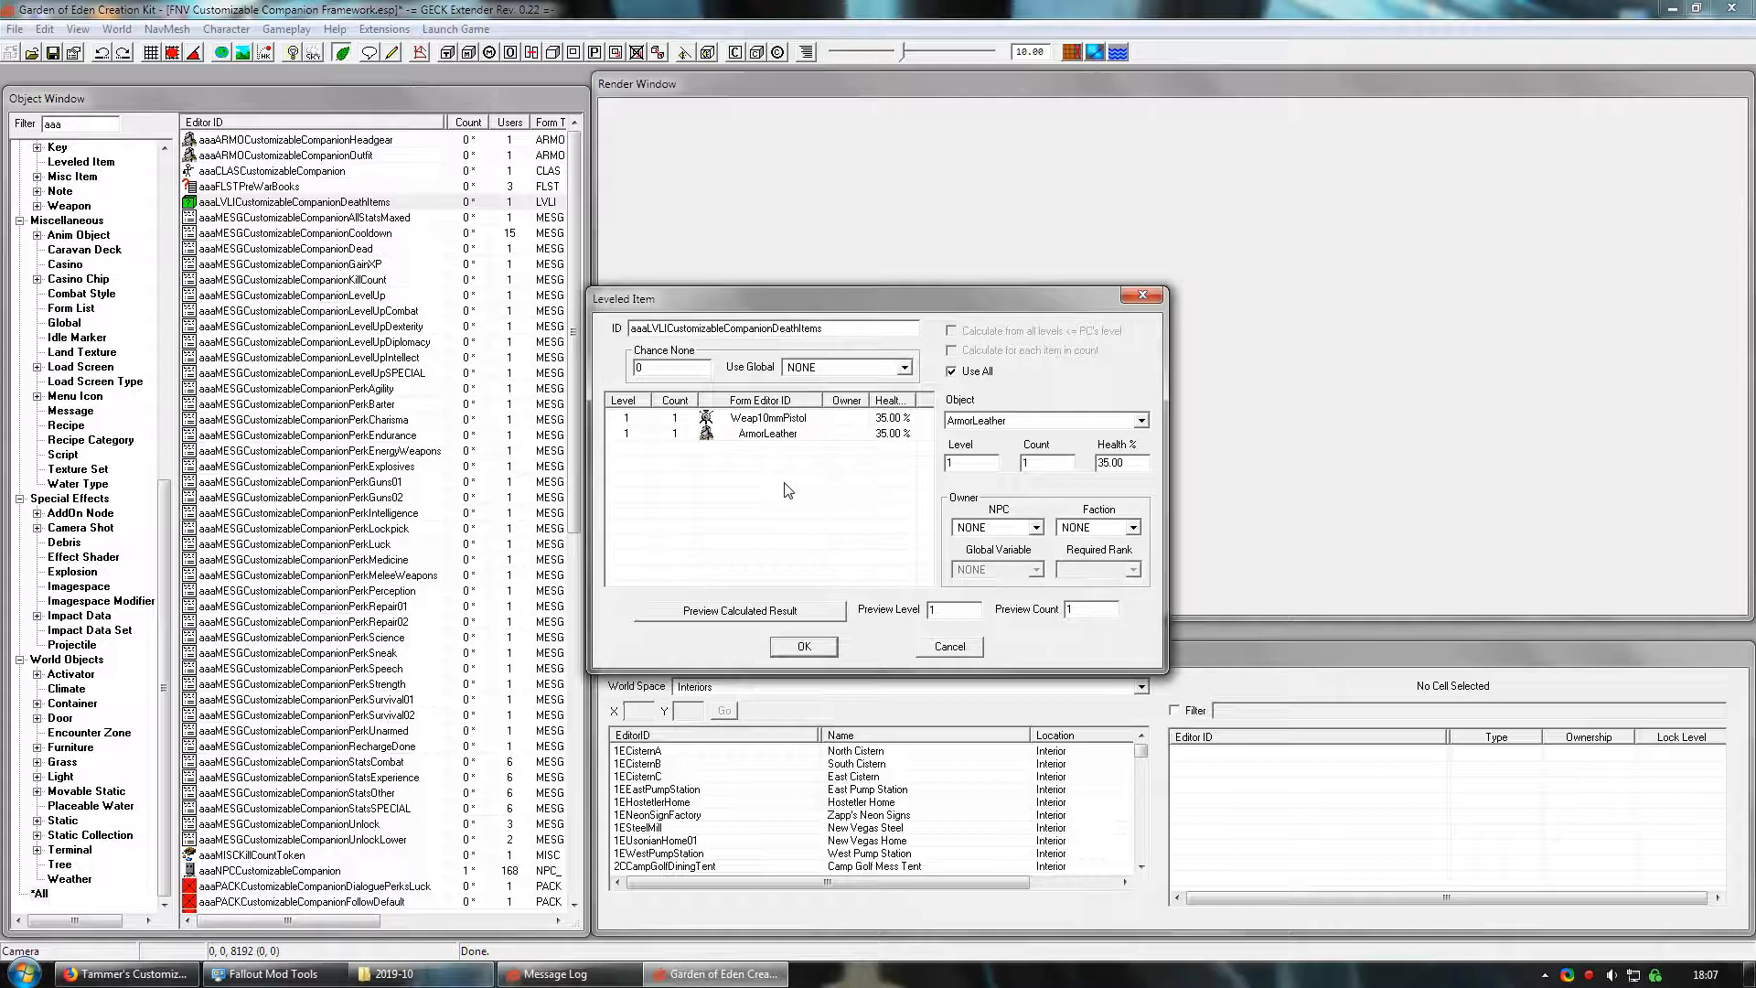
- Delete the Weap10mmPistol and ArmorLeather entries from the death items list
left_click(844, 419)
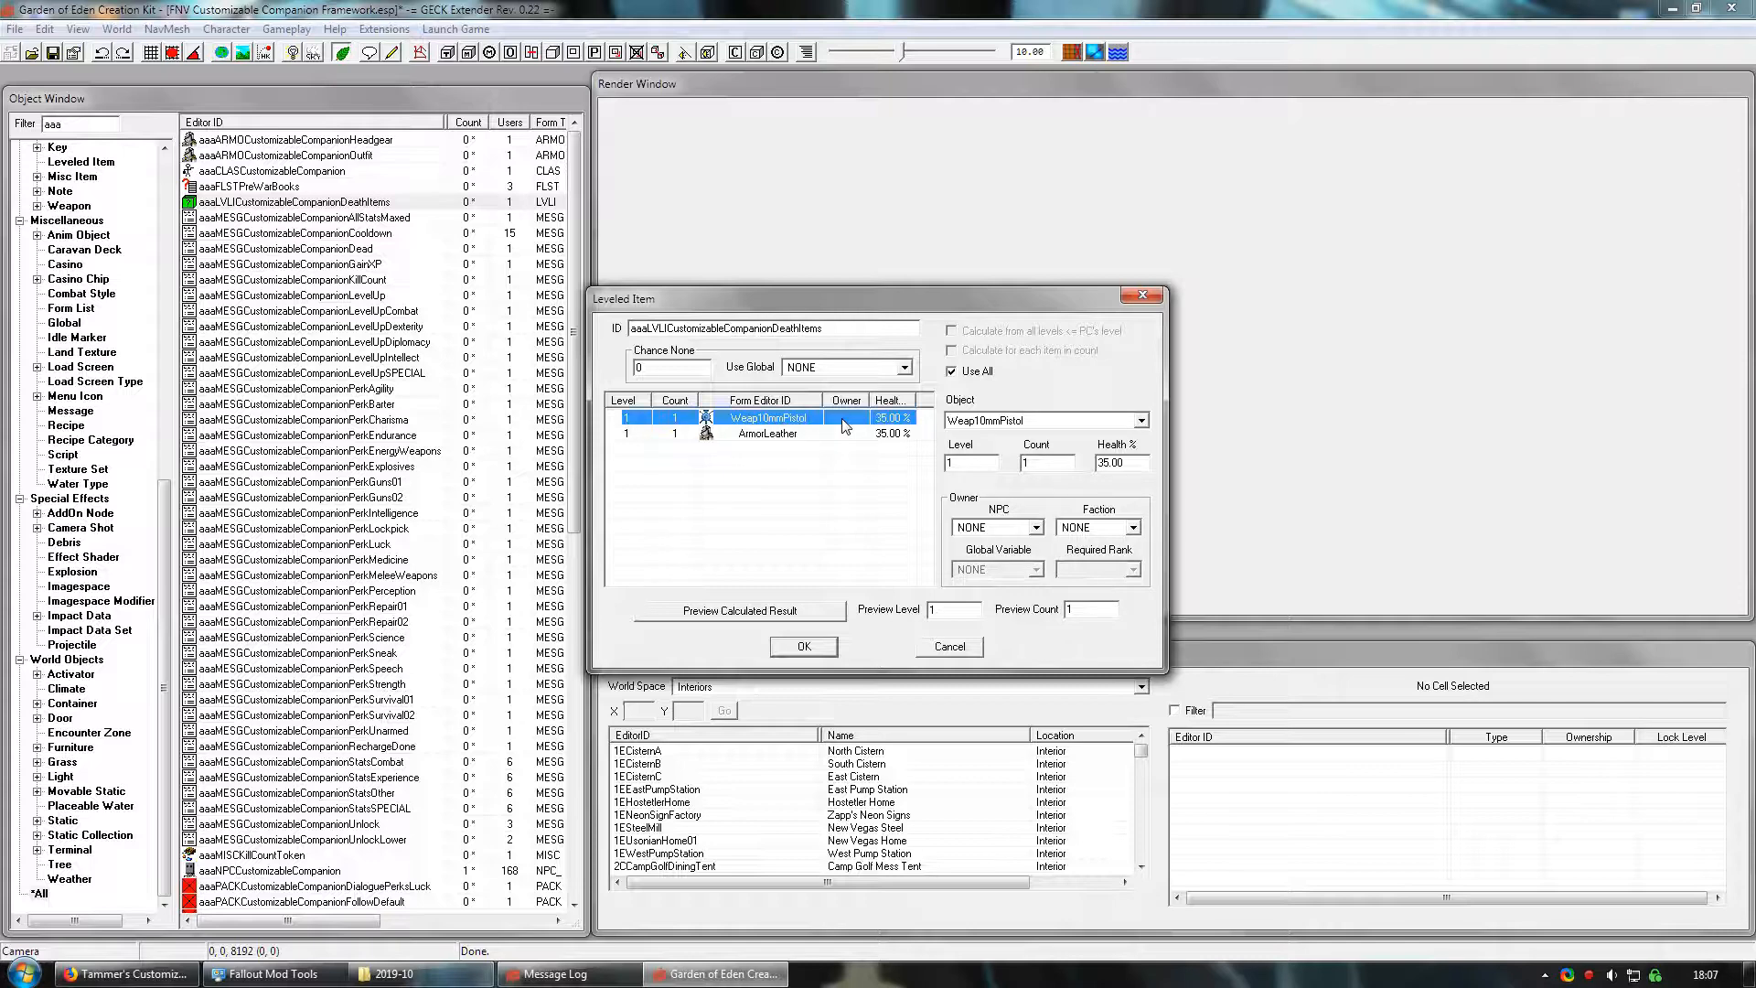
key("Delete")
left_click(842, 419)
key("Delete")
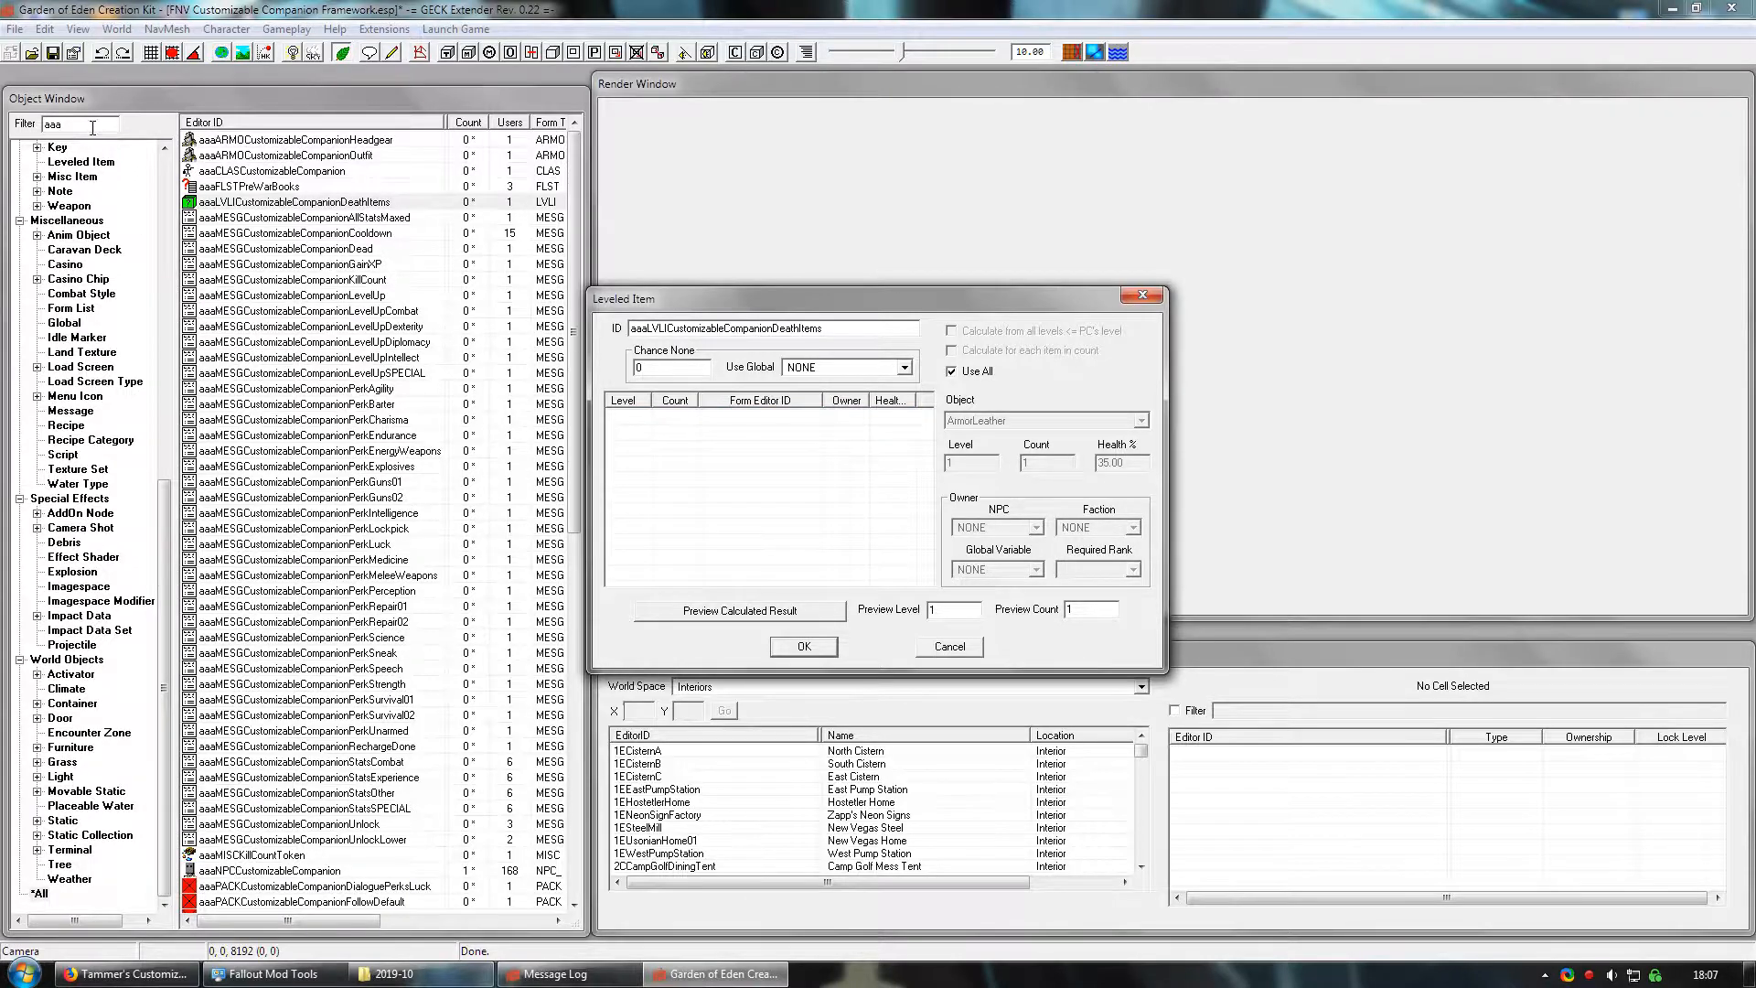
- Filter all objects by leather, inspect the CondLeatherArmor leveled item without editing it and add it to the companion's death items list
left_click_drag(110, 125, 2, 129)
type("leather")
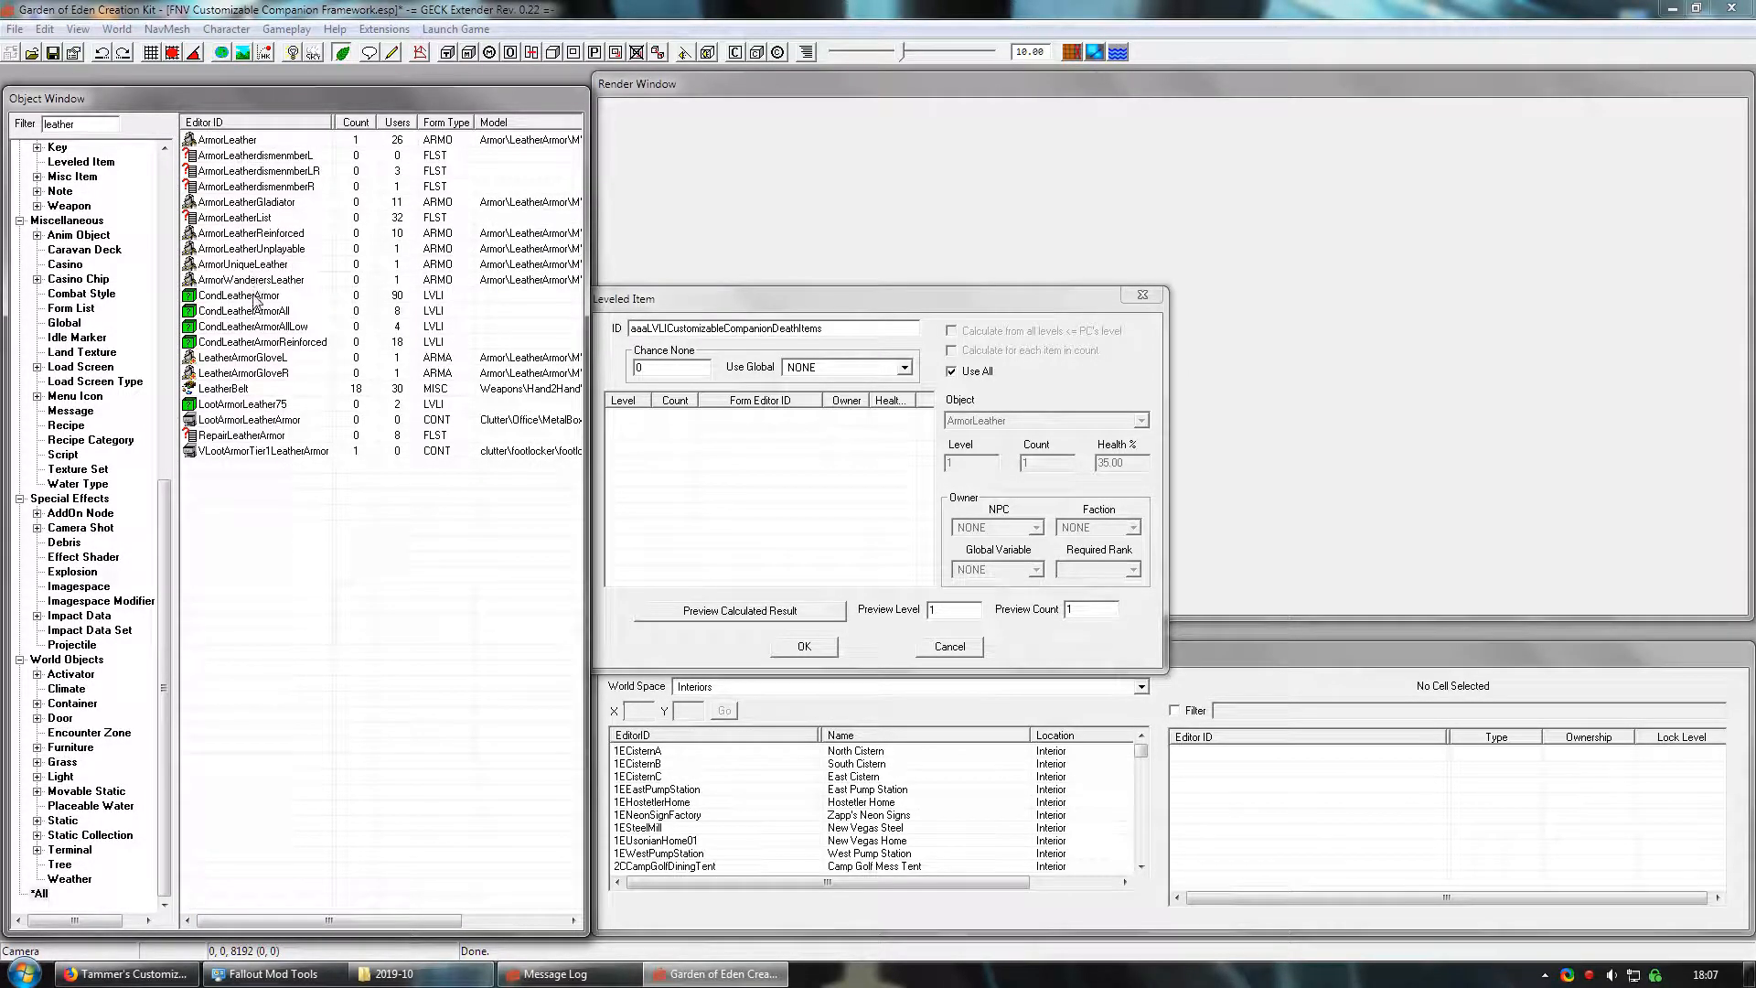
left_click(256, 300)
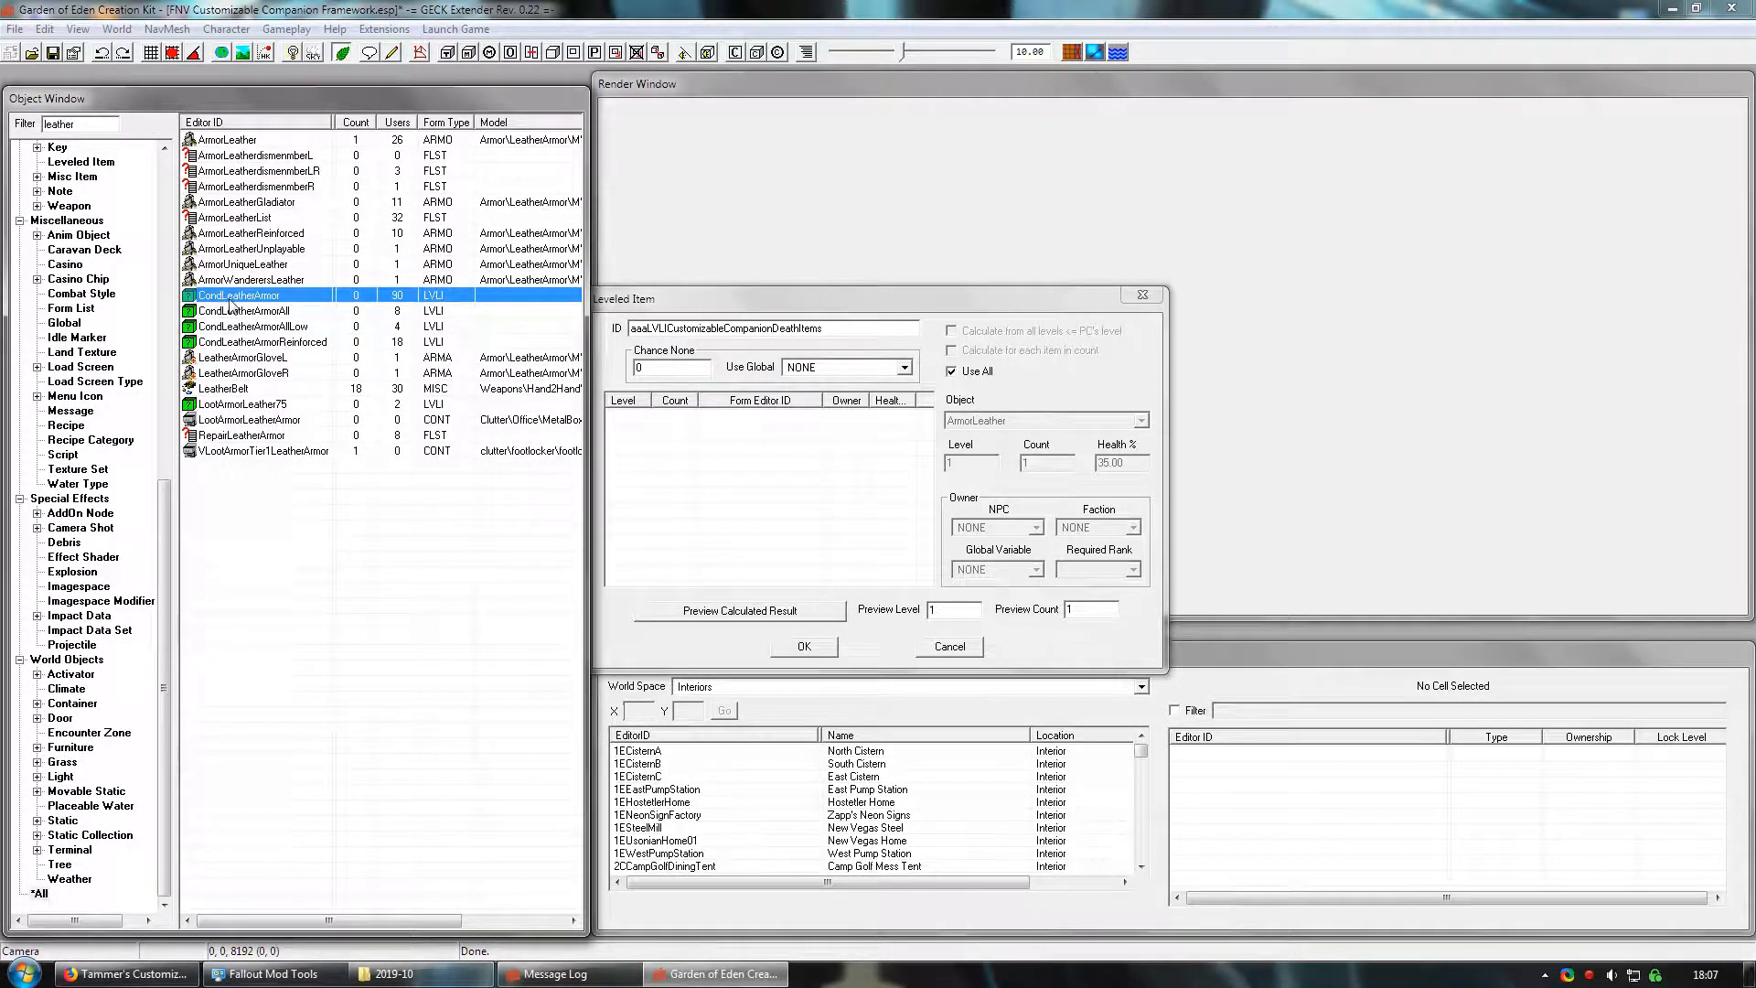
double_click(236, 298)
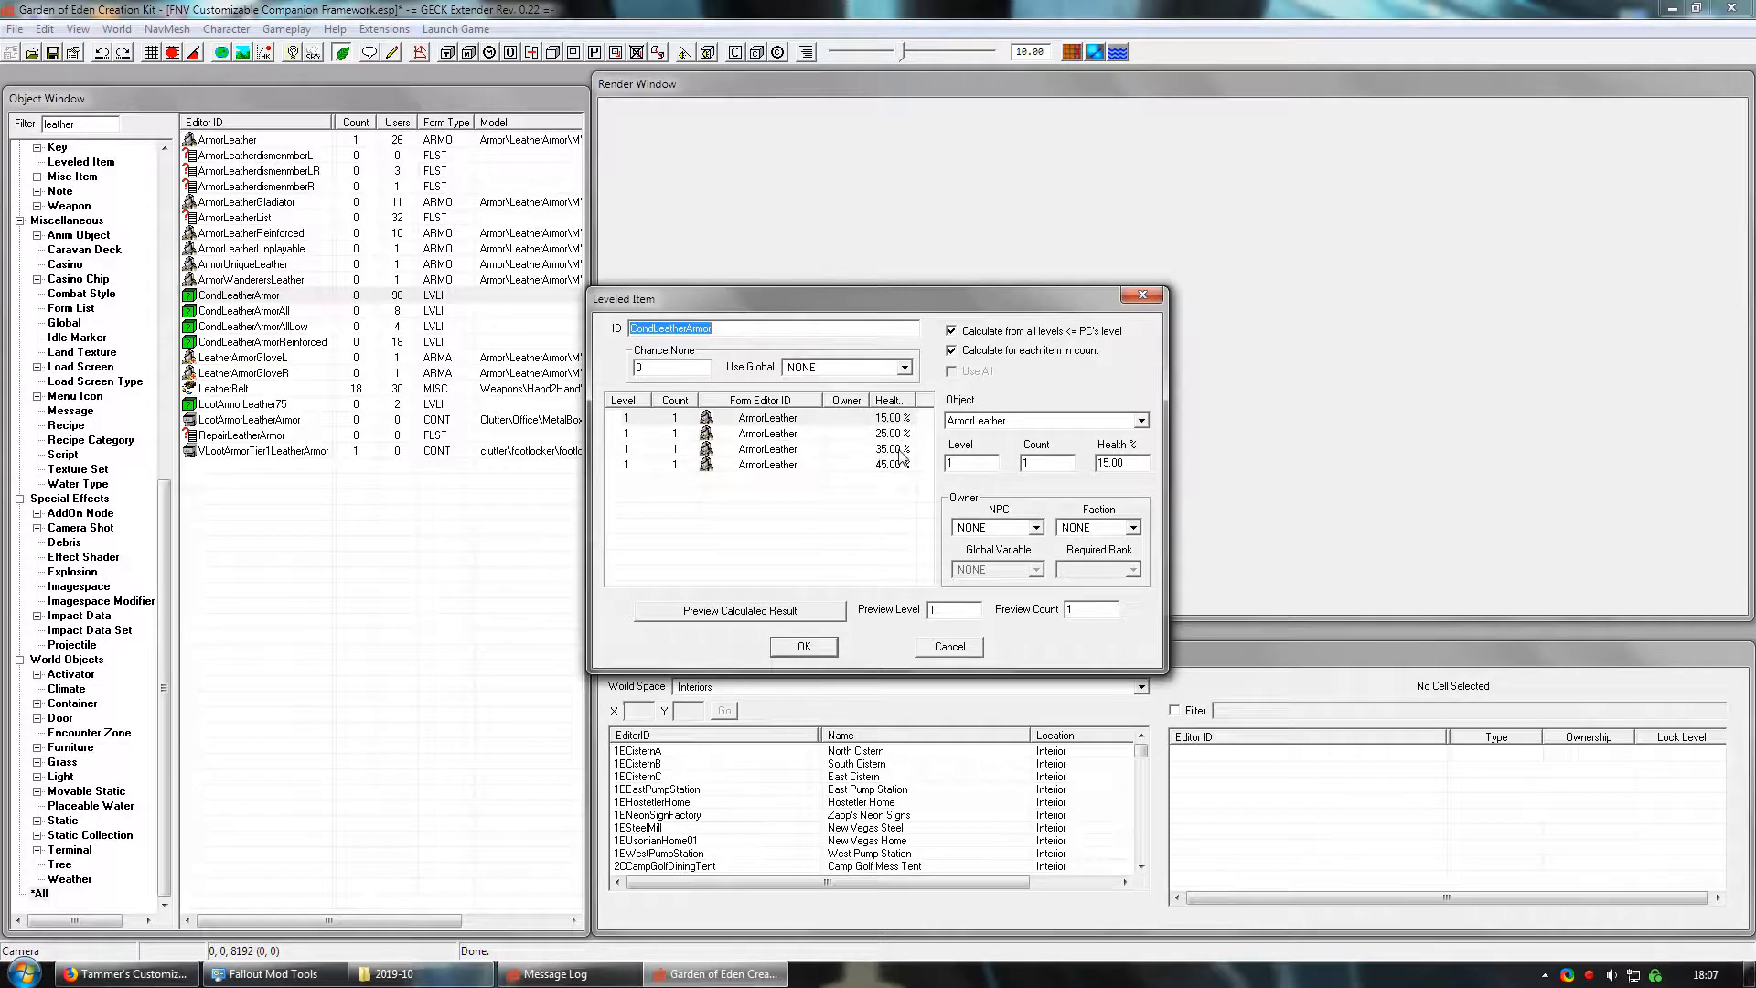
left_click(946, 651)
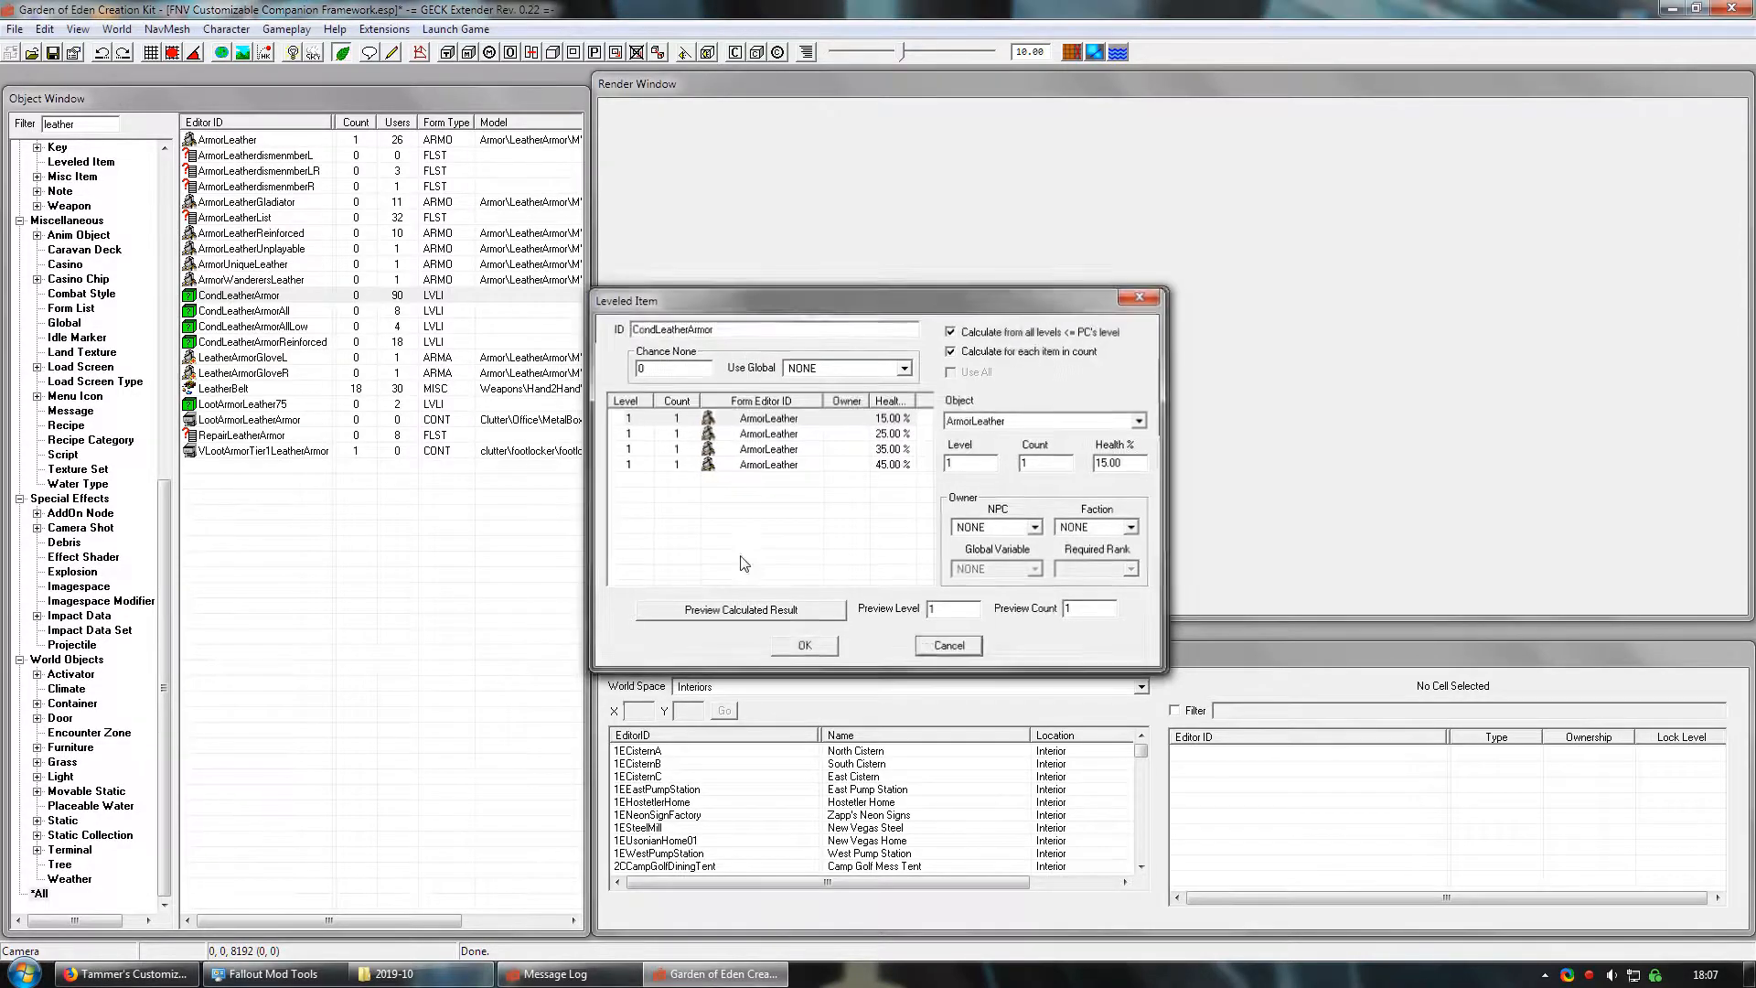
left_click_drag(220, 299, 731, 526)
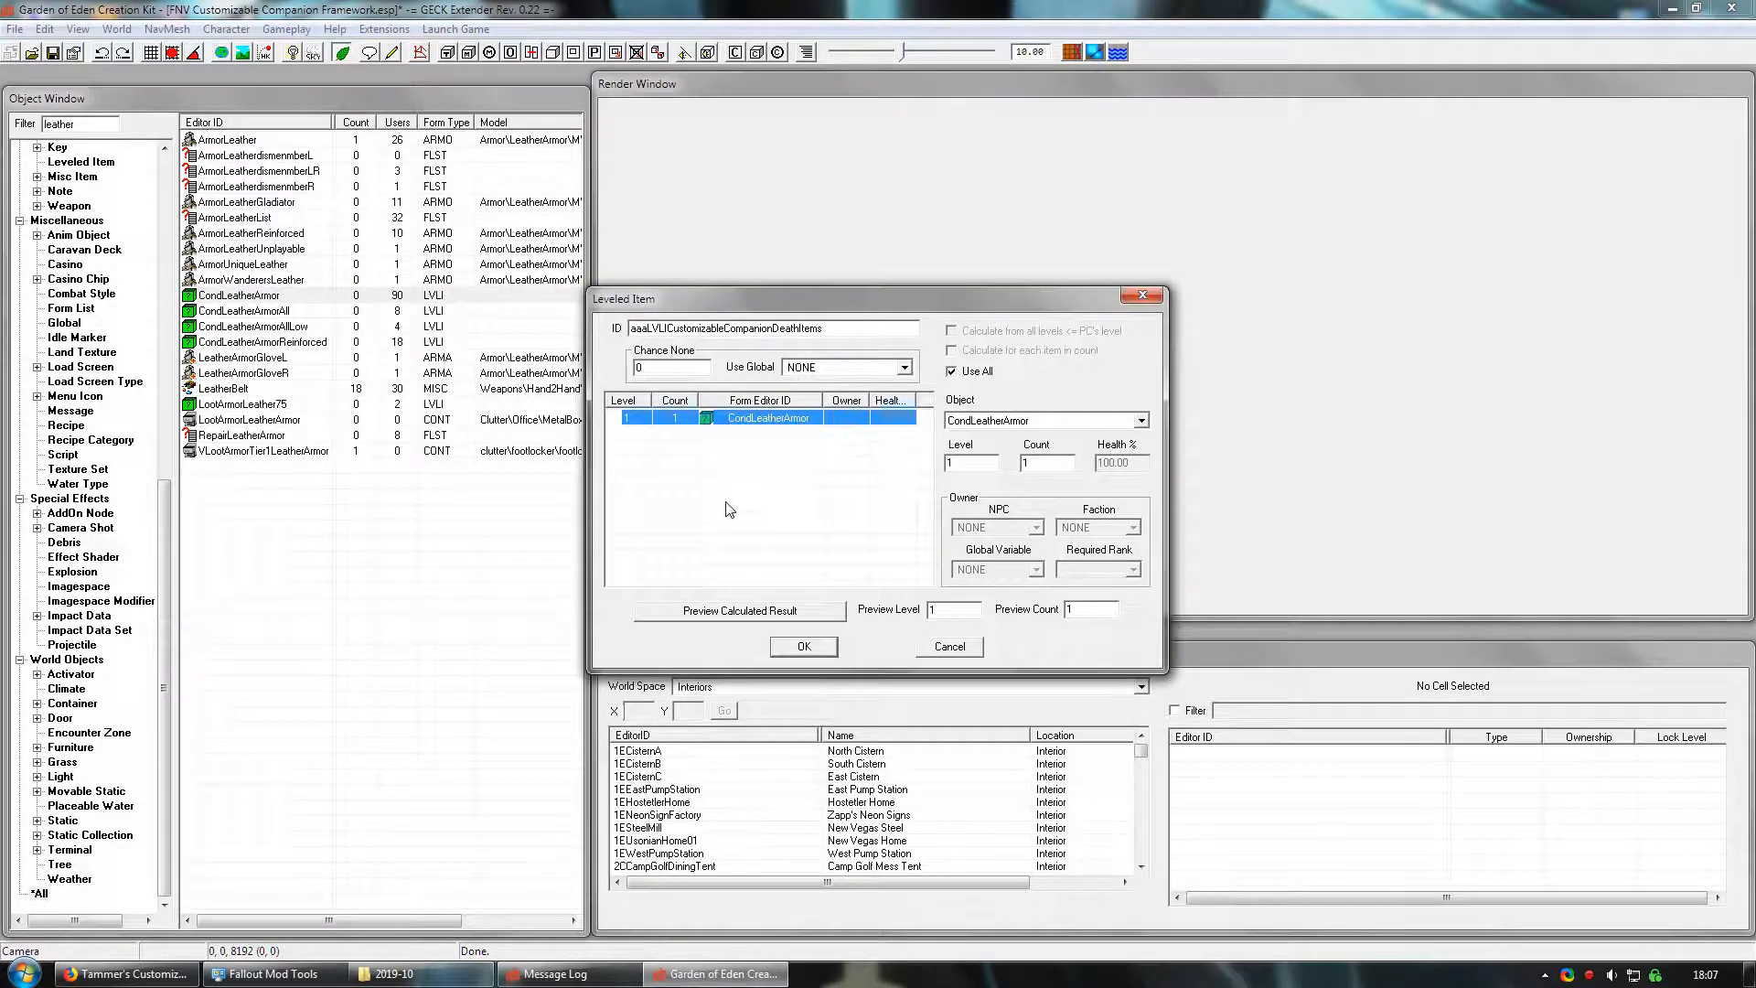
- Filter all objects by 10mm and open the WithAmmo10mmPistolNPC leveled item
left_click(747, 458)
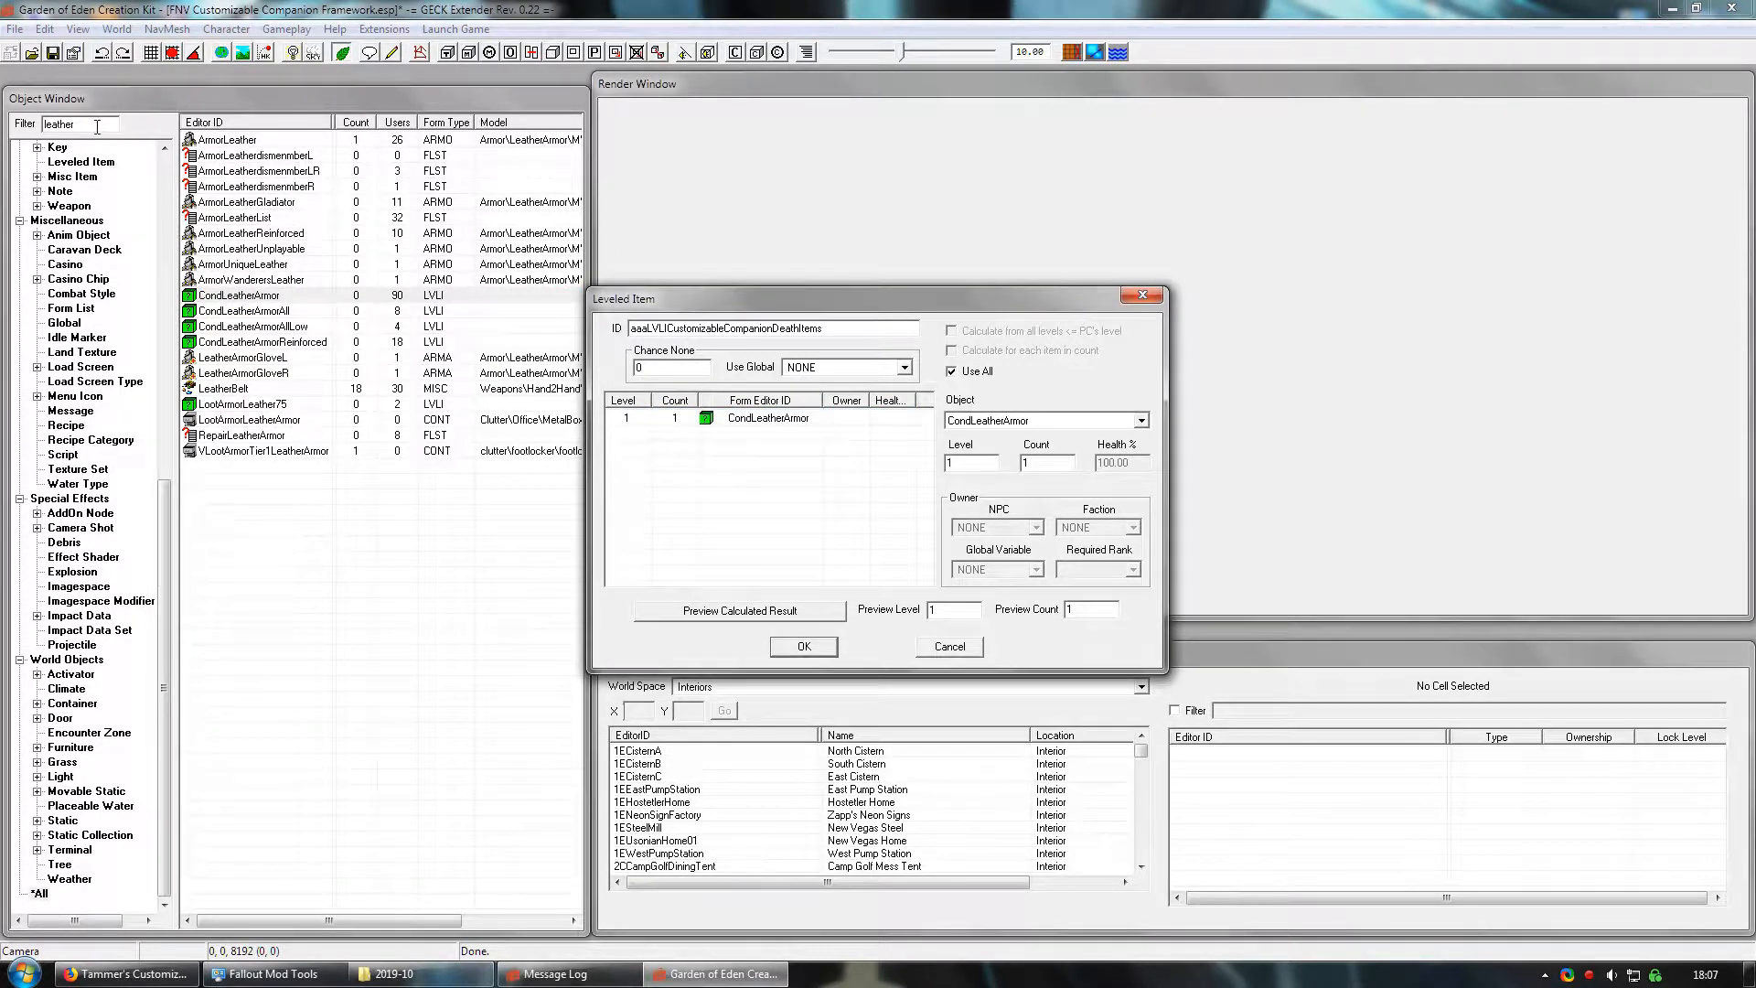
left_click_drag(98, 126, 3, 137)
type("l")
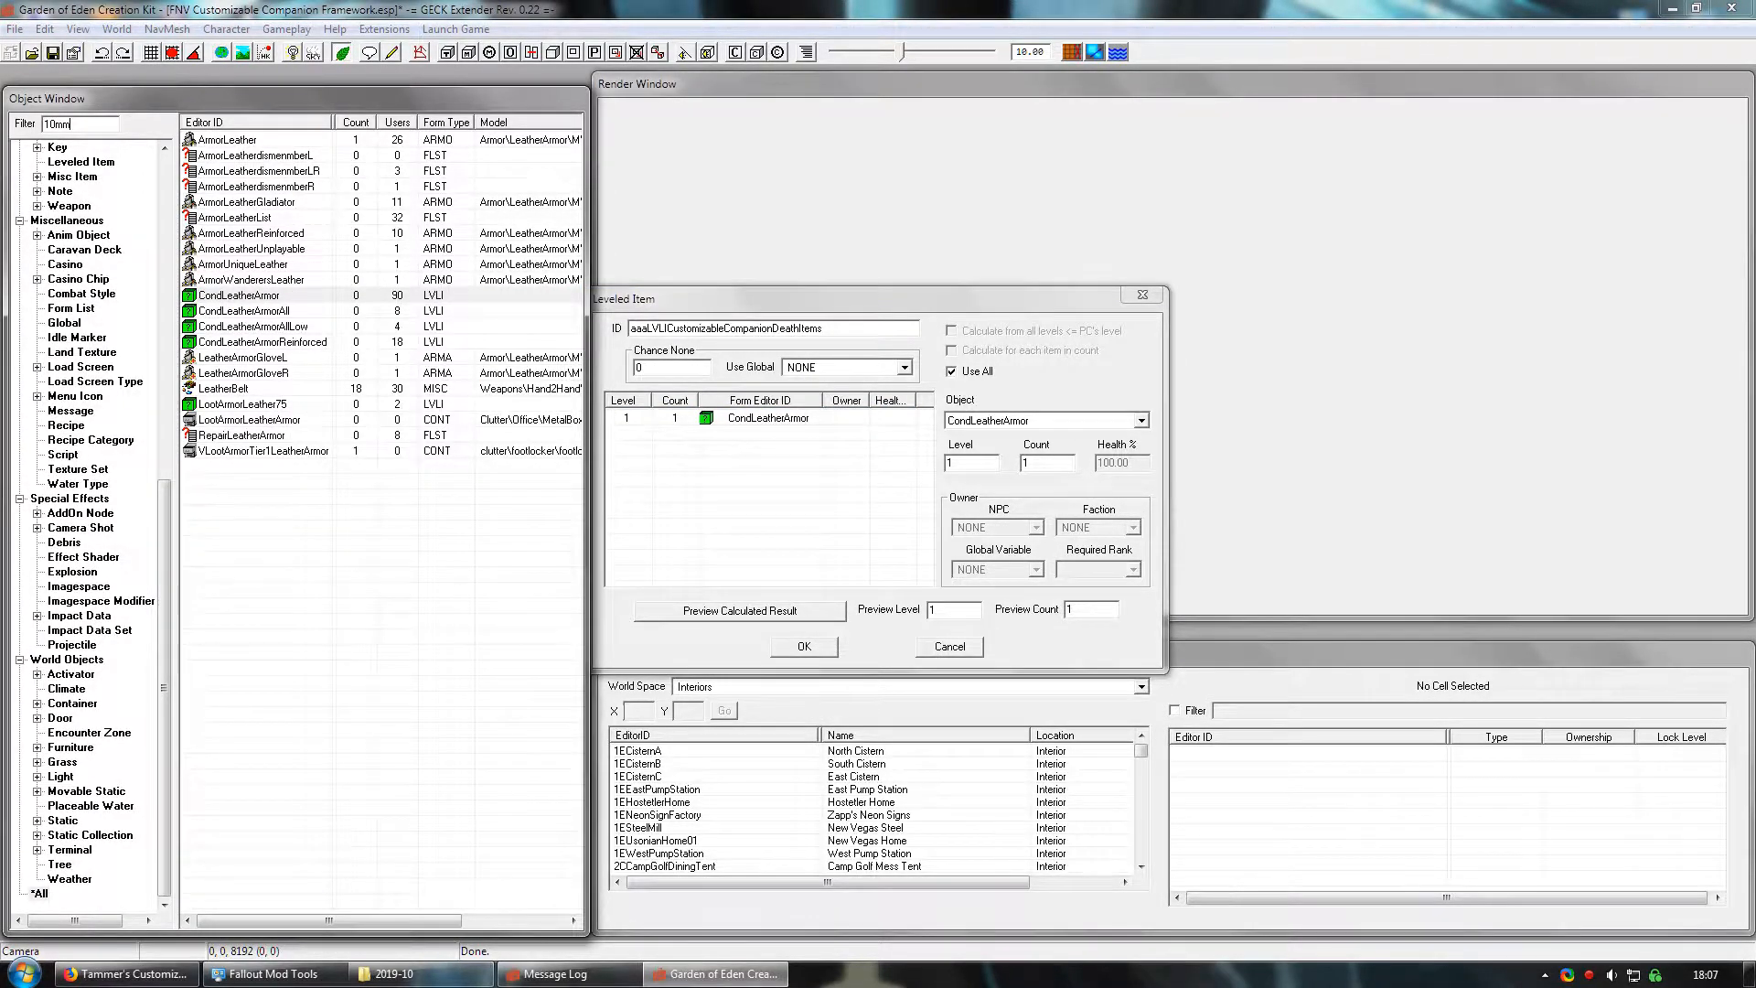
left_click_drag(575, 159, 596, 554)
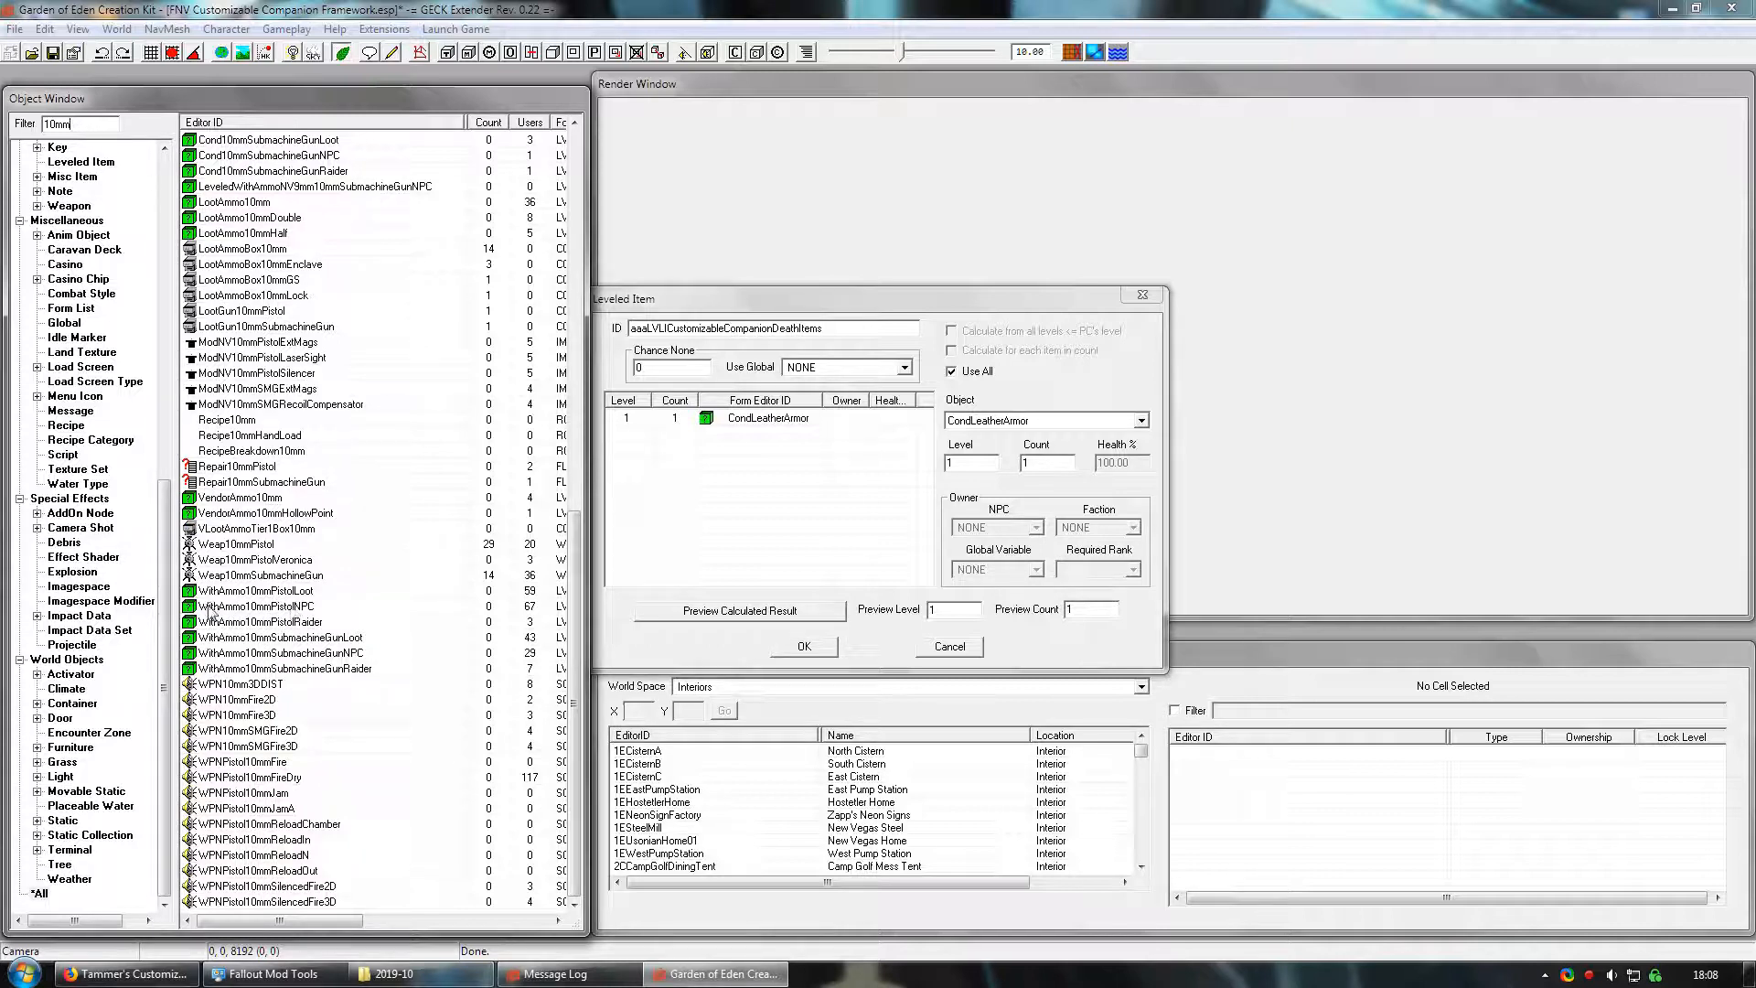
left_click(301, 607)
double_click(301, 607)
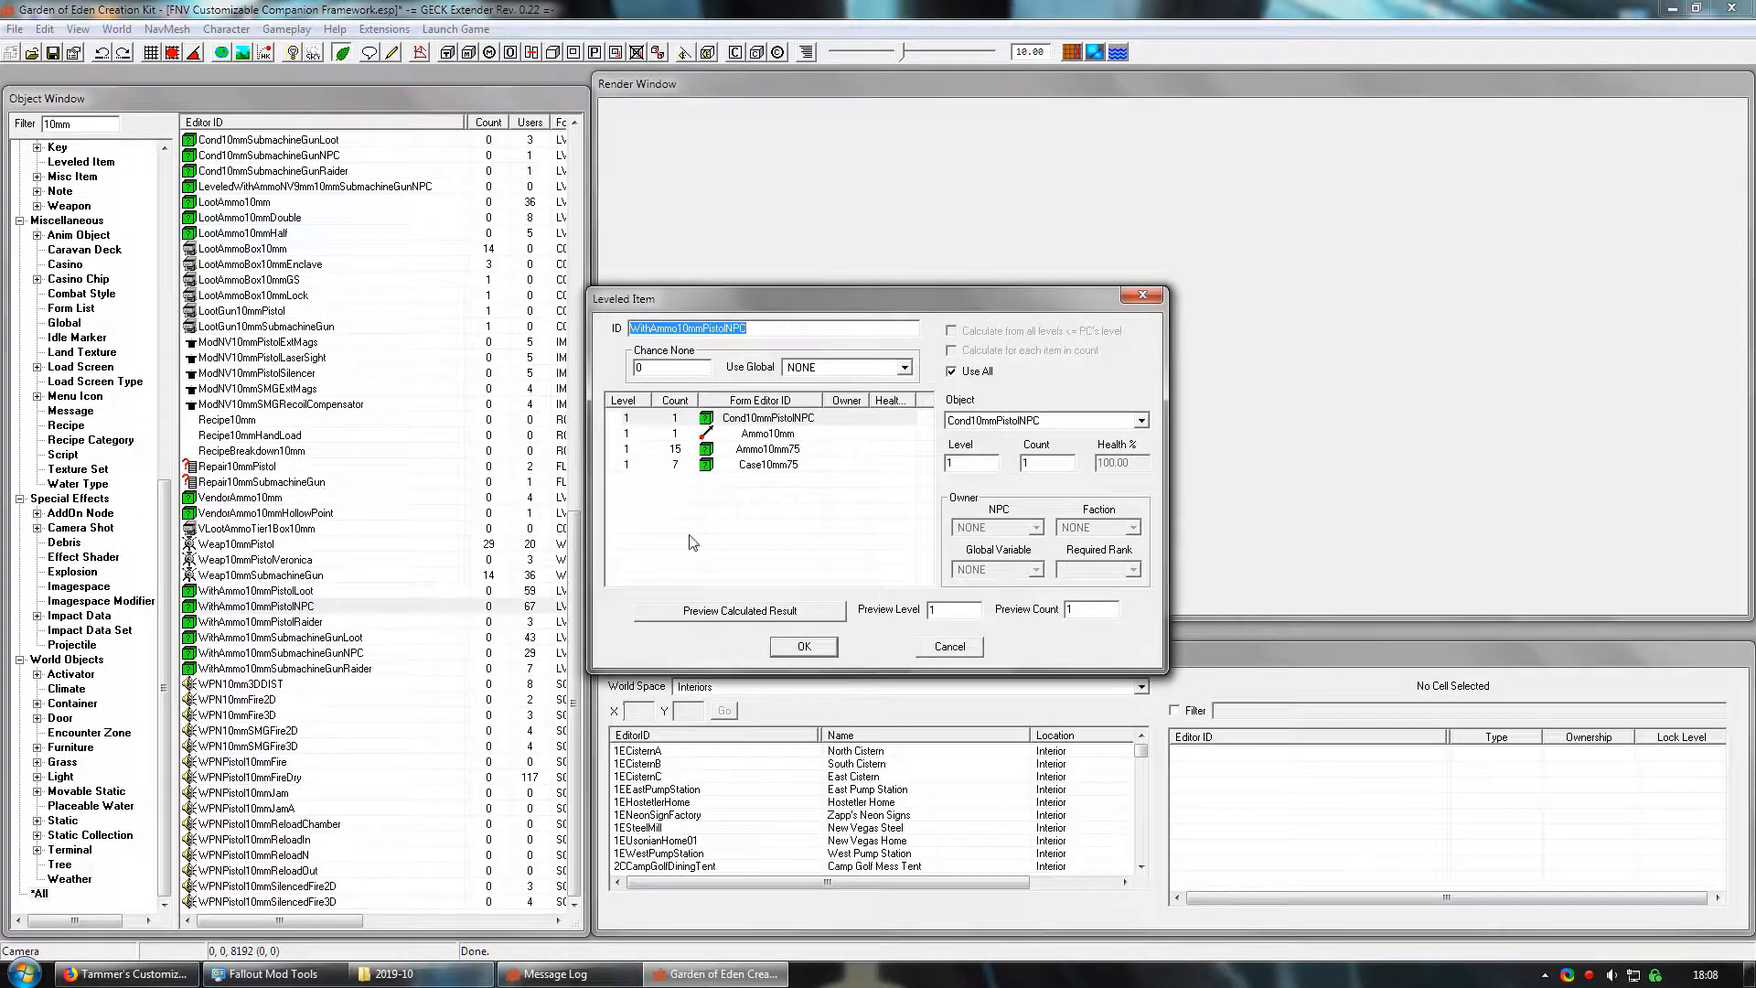
- Inspect the nested Cond10mmPistolNPC list without editing it, add WithAmmo10mmPistolNPC to the companion's death items list and save the list
left_click(779, 421)
double_click(778, 421)
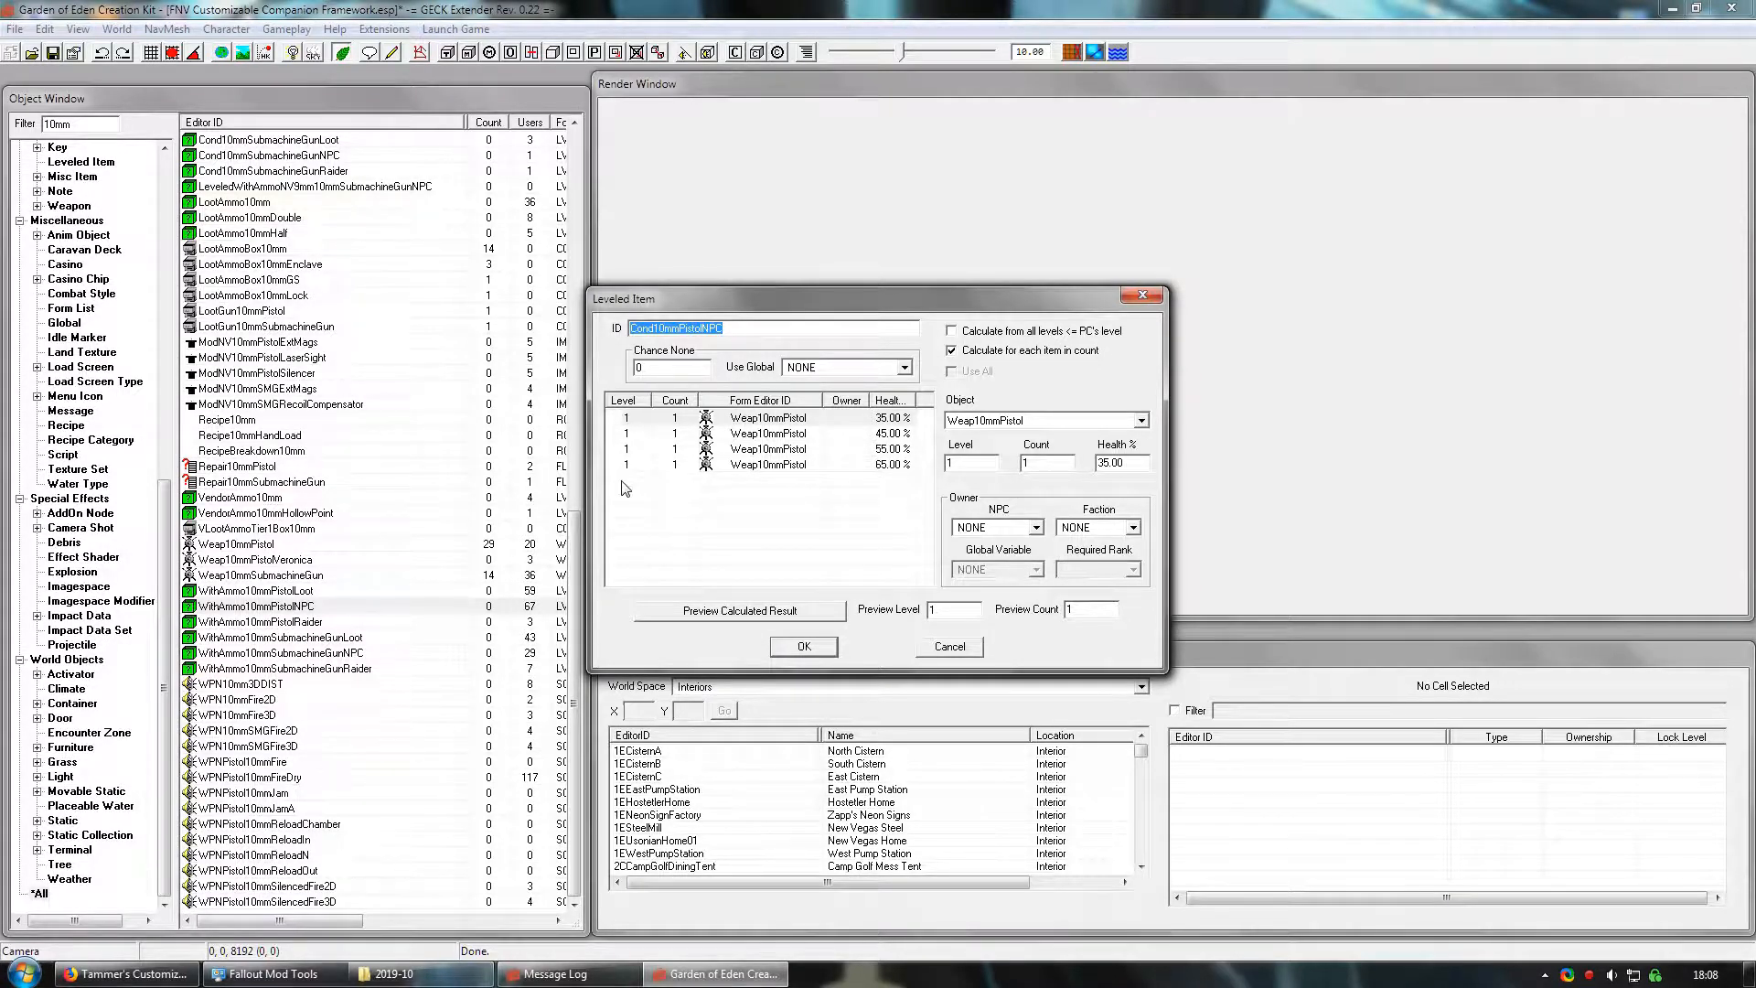
left_click(926, 642)
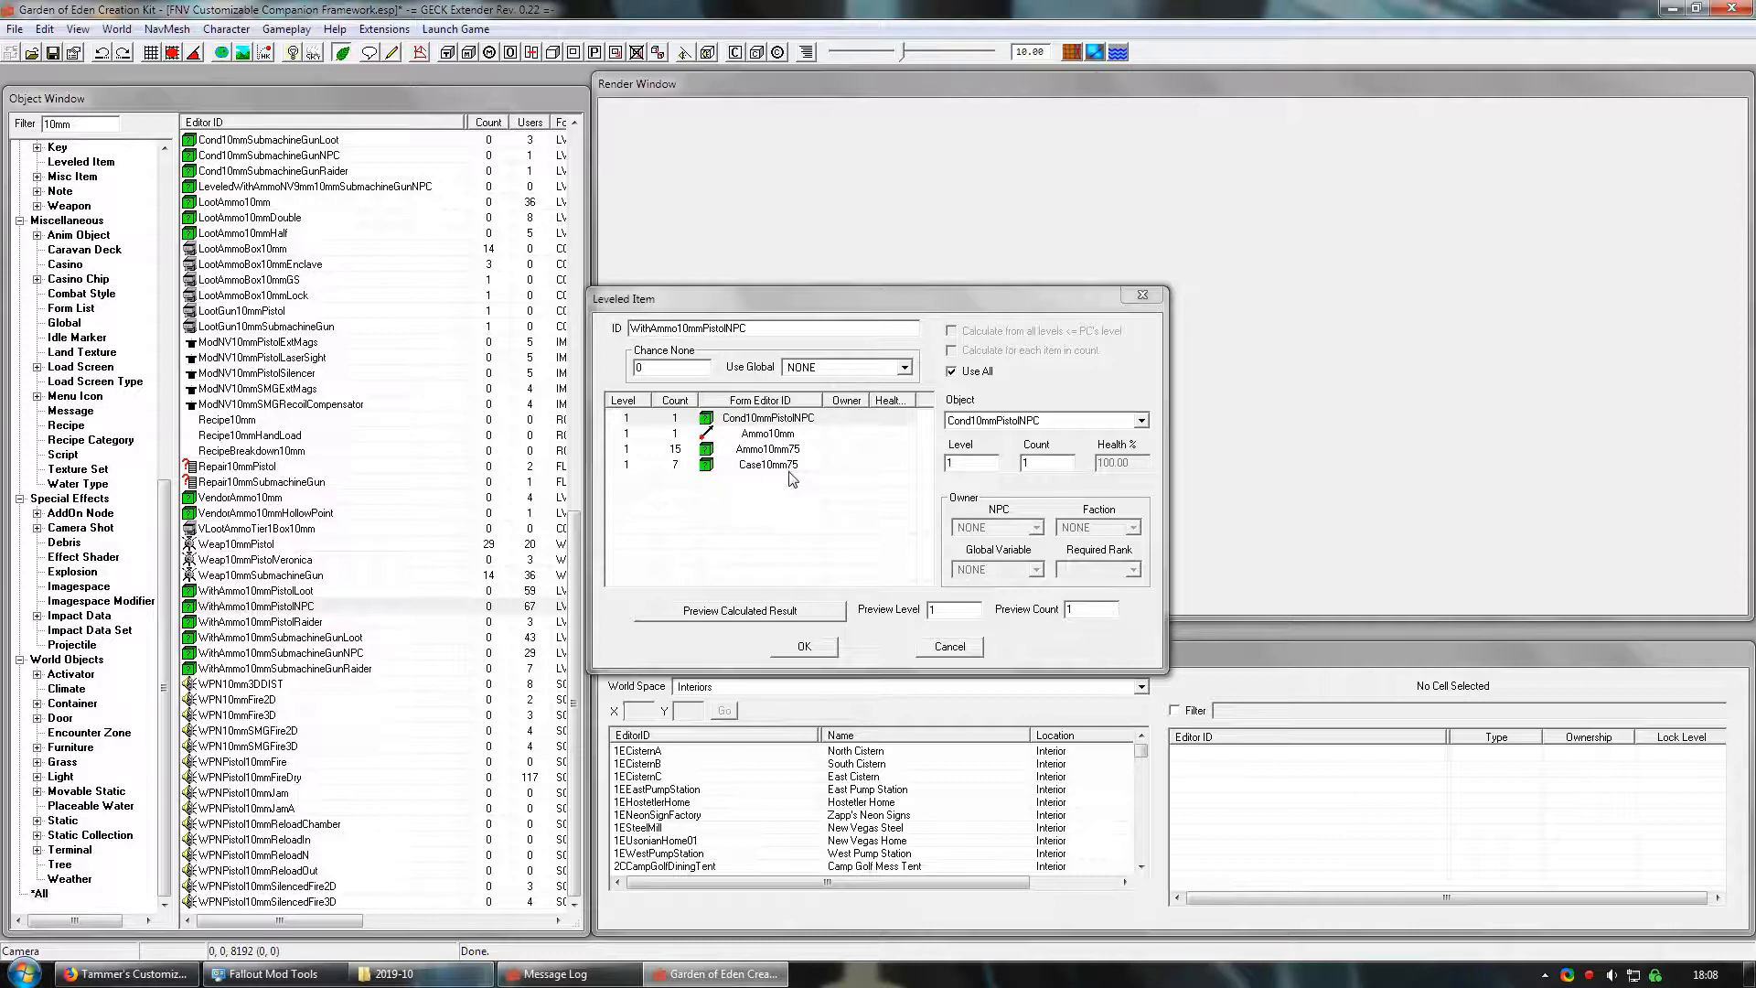
left_click(939, 645)
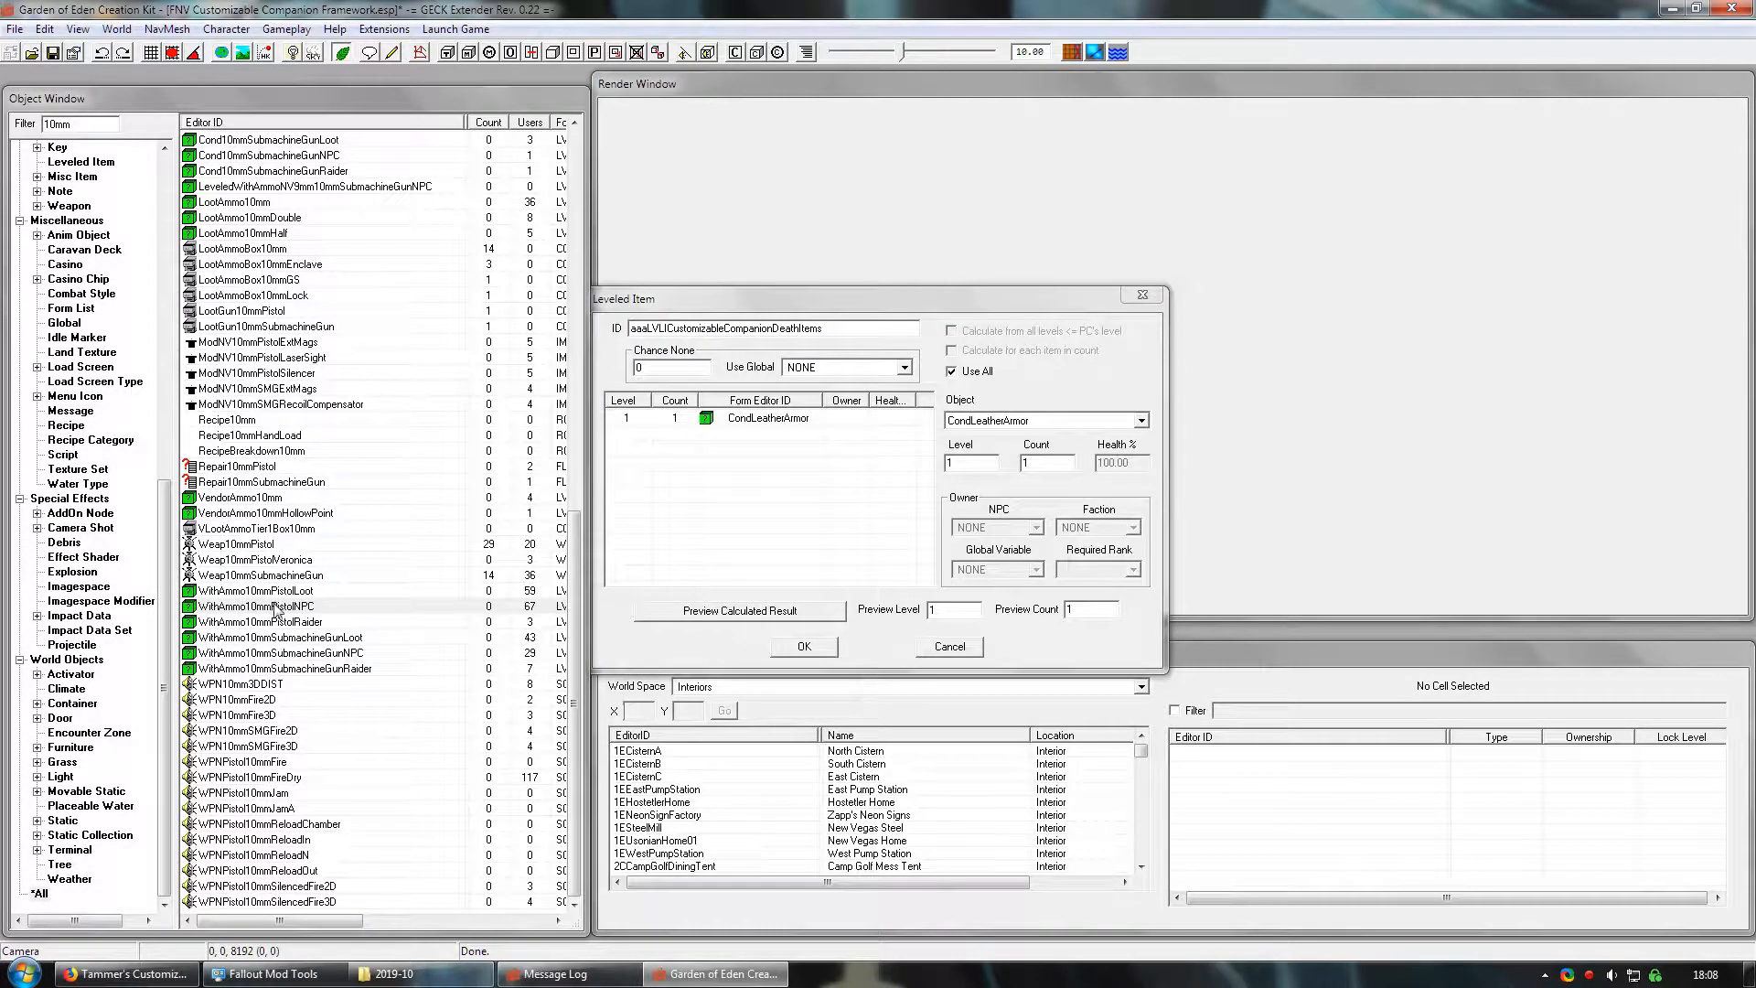
left_click_drag(276, 605, 768, 512)
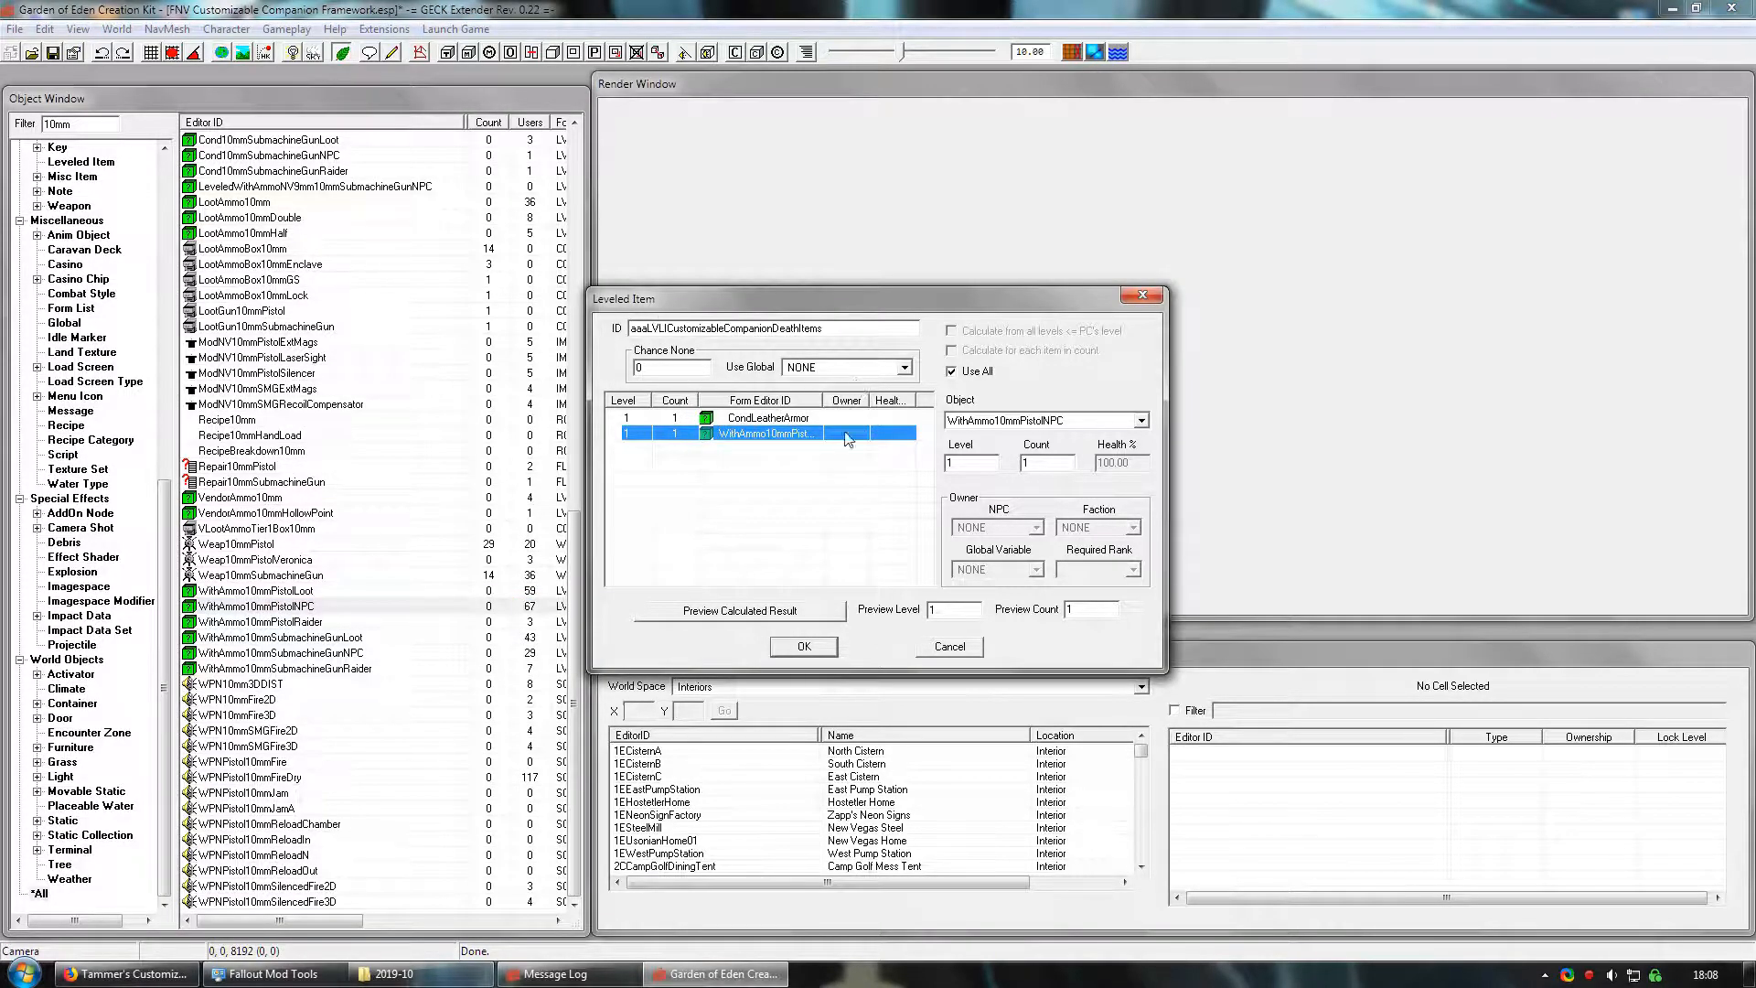
left_click(834, 647)
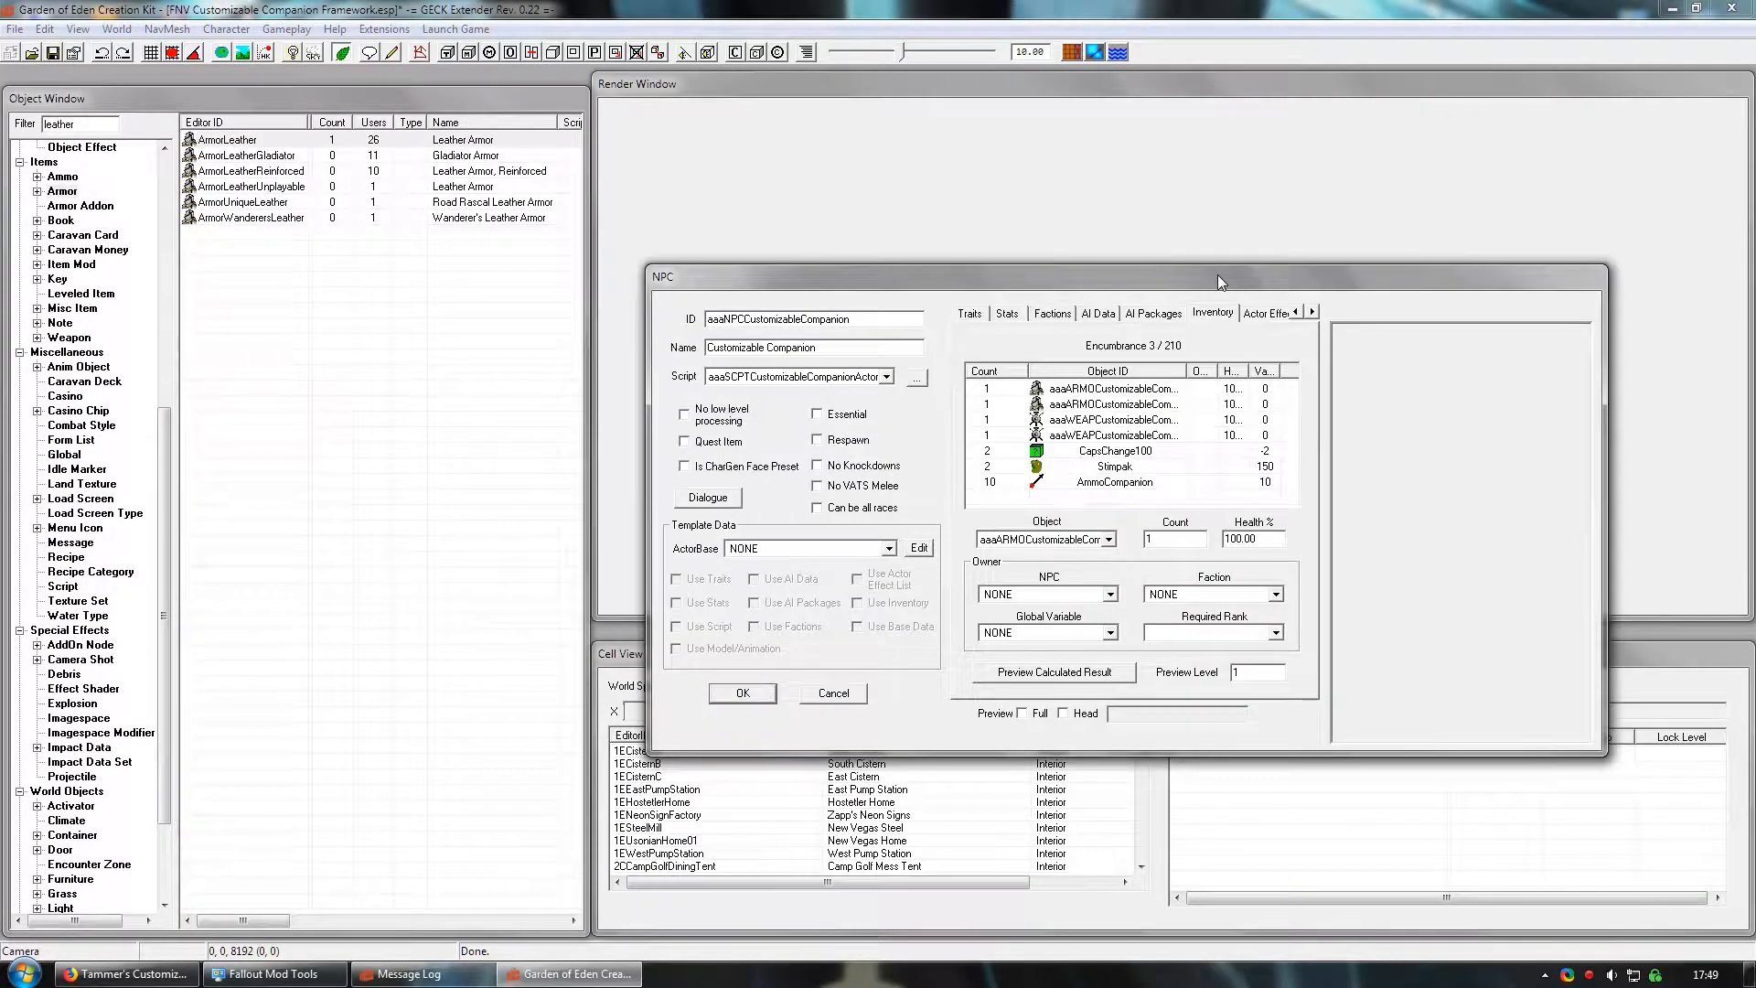
- Delete the custom companion armor and weapon entries and AmmoCompanion from the companion NPC's inventory
left_click(1174, 391)
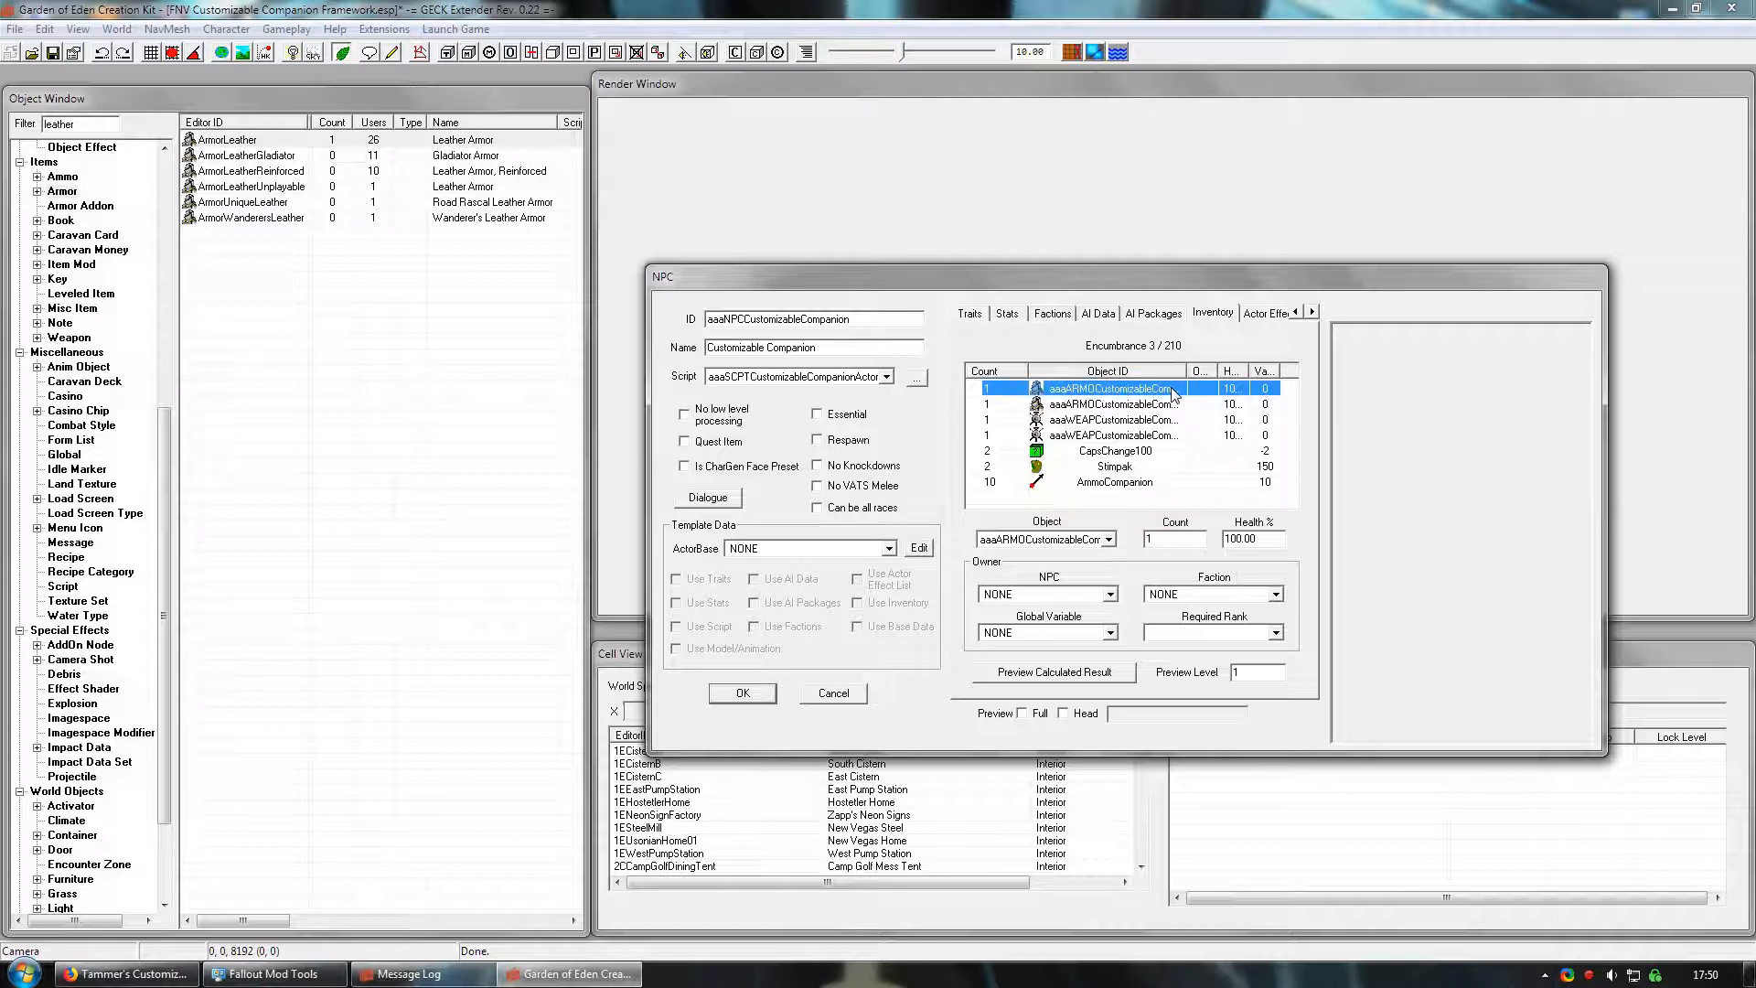
key("Delete")
left_click(1173, 389)
key("Delete")
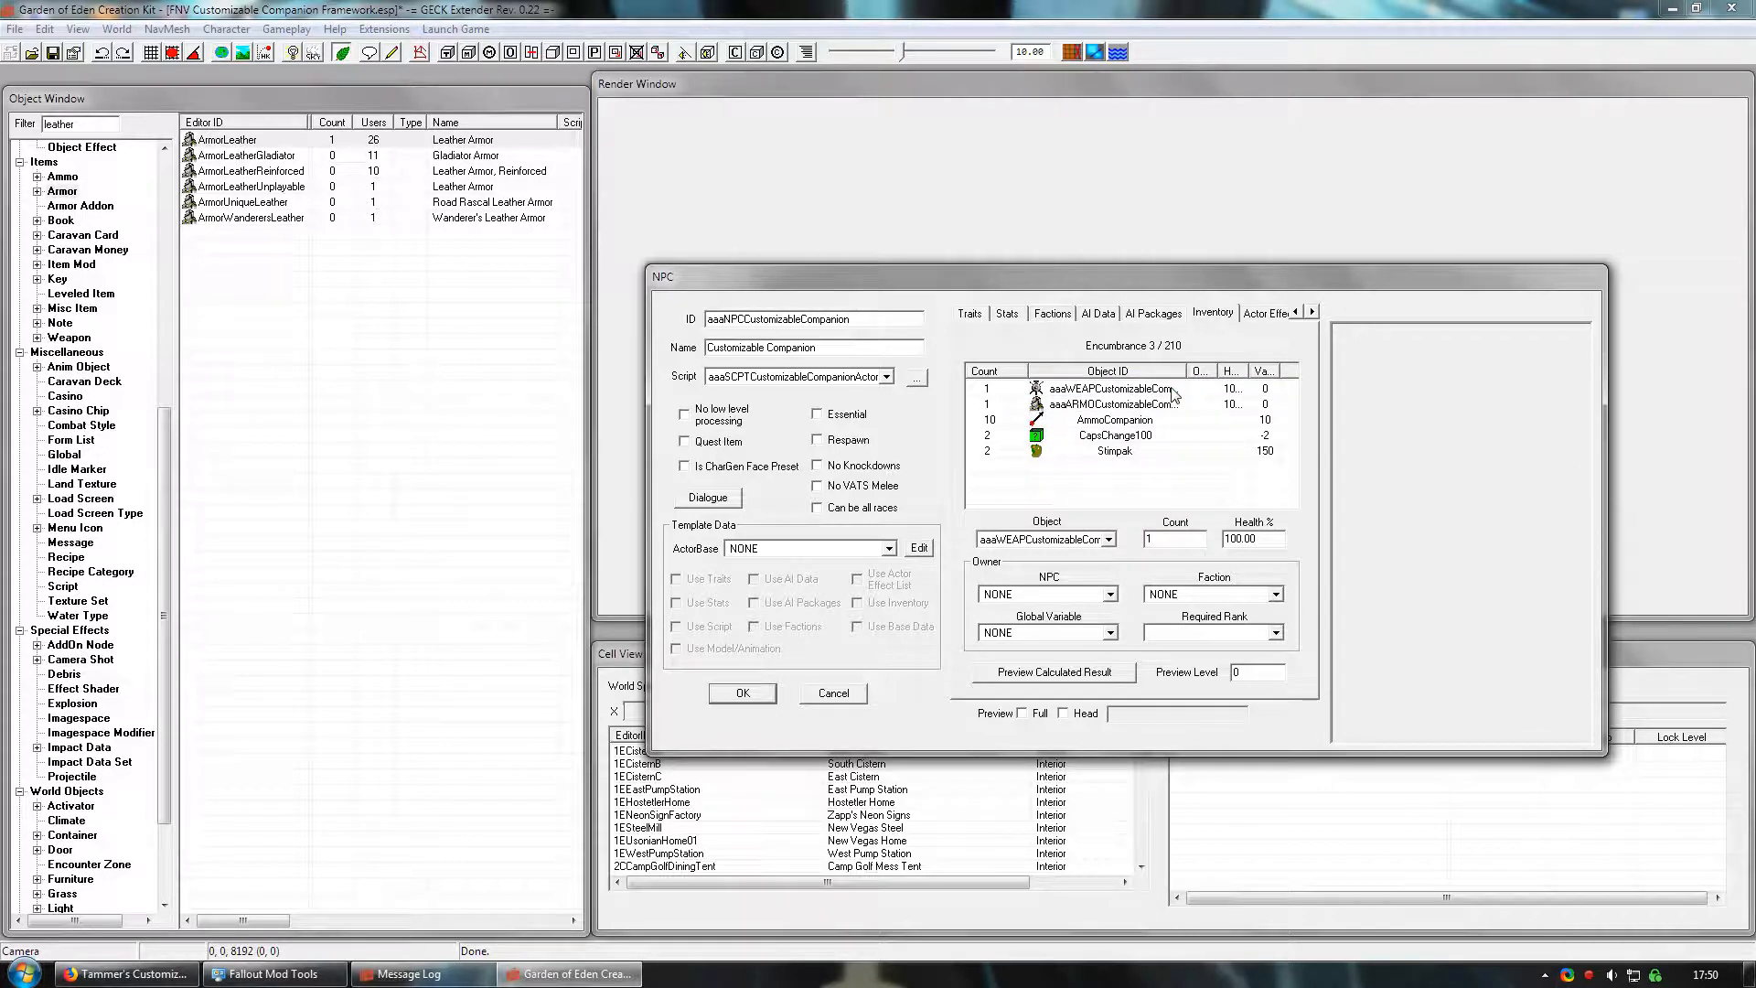
left_click(1174, 389)
key("Delete")
left_click(1173, 389)
key("Delete")
left_click(1173, 389)
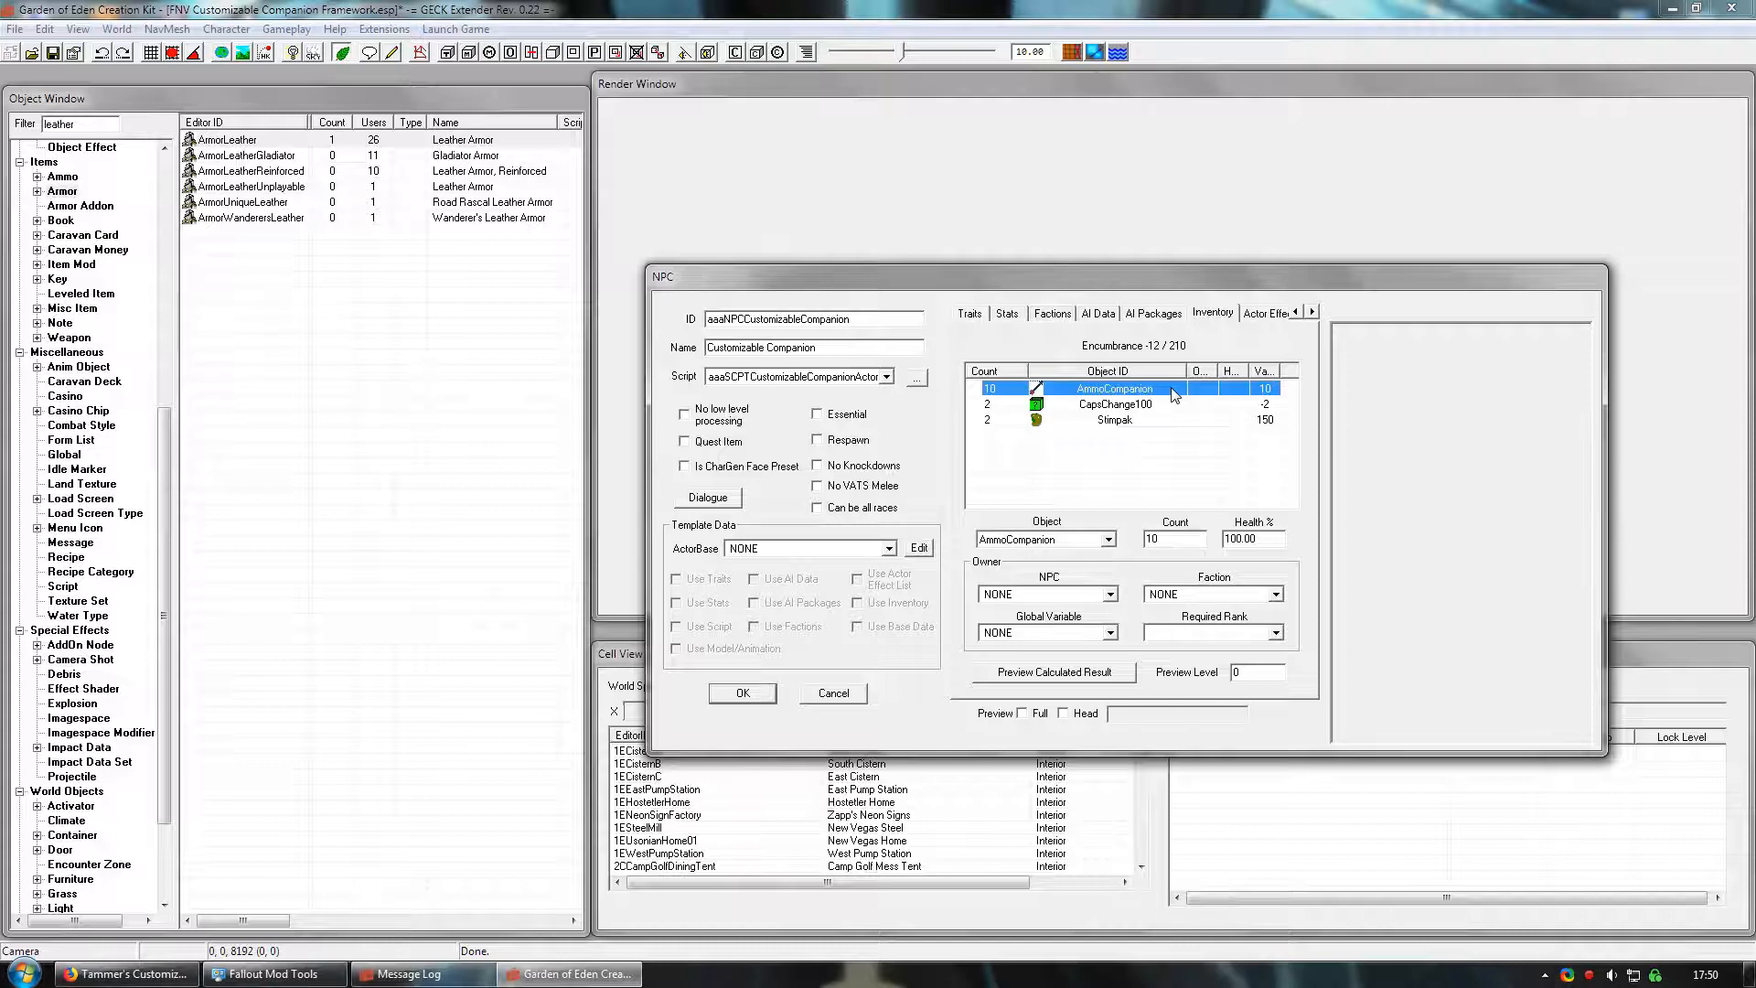
key("Delete")
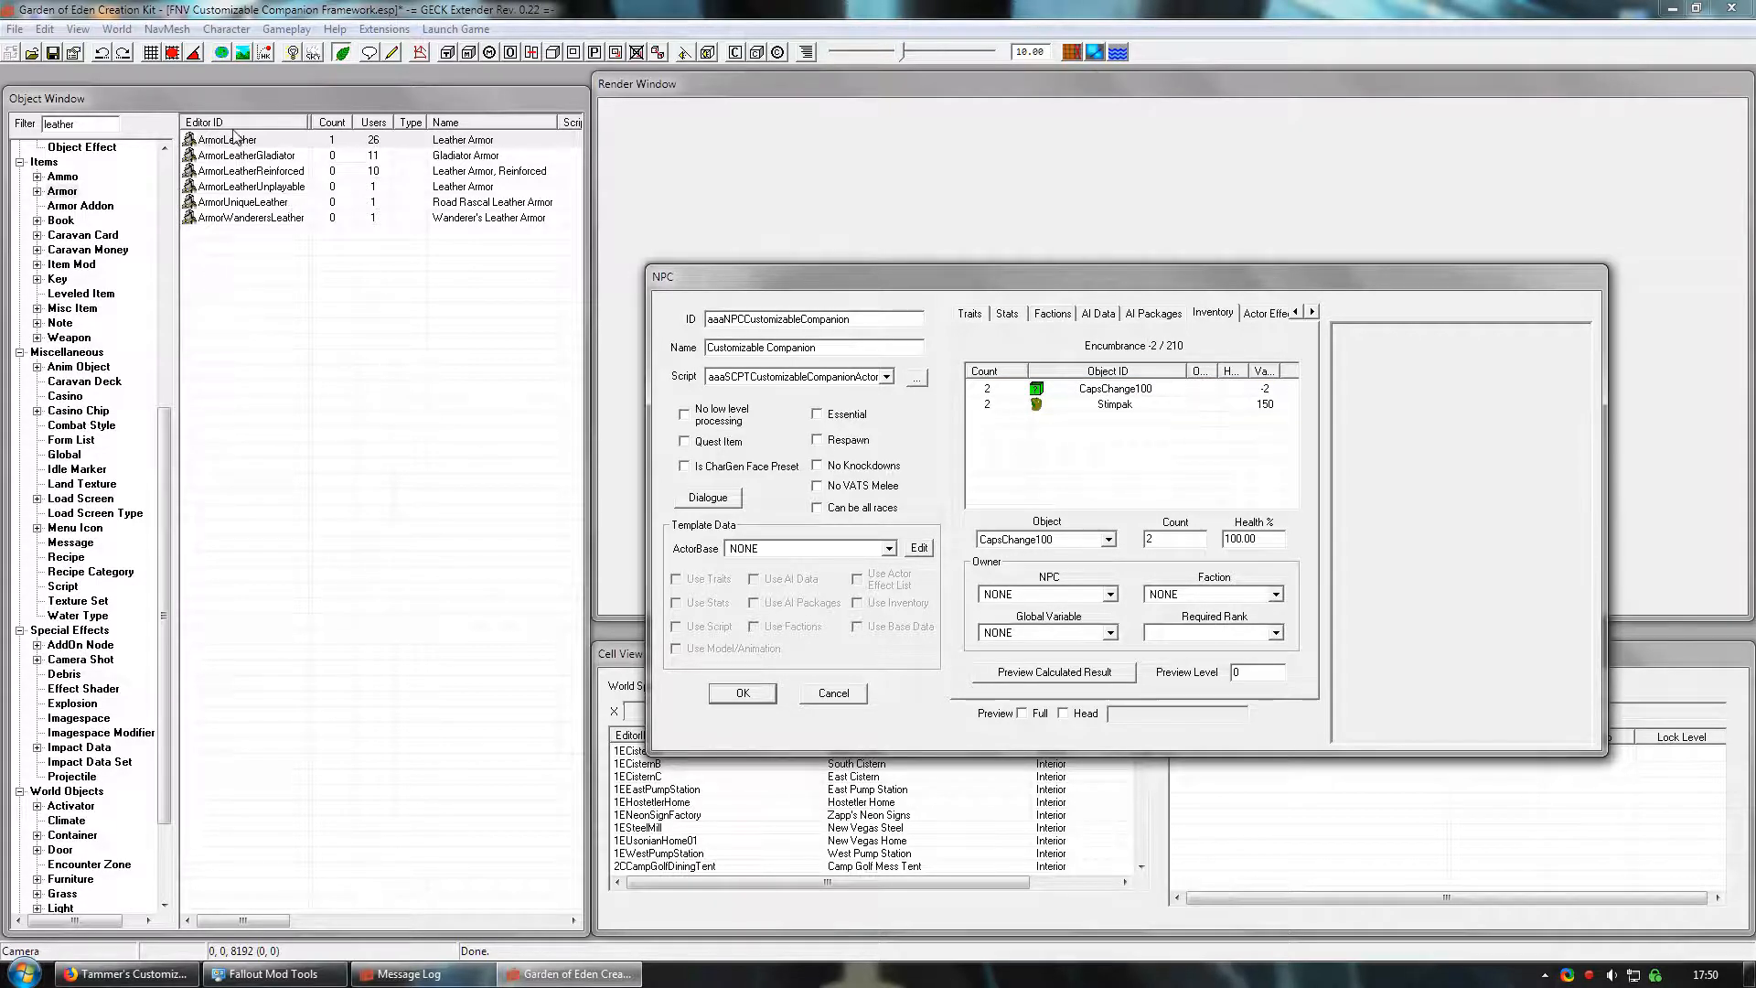
- Add ArmorLeather and, from the weapons filtered by 10mm, Weap10mmPistol to the companion's inventory
left_click_drag(228, 139, 1102, 466)
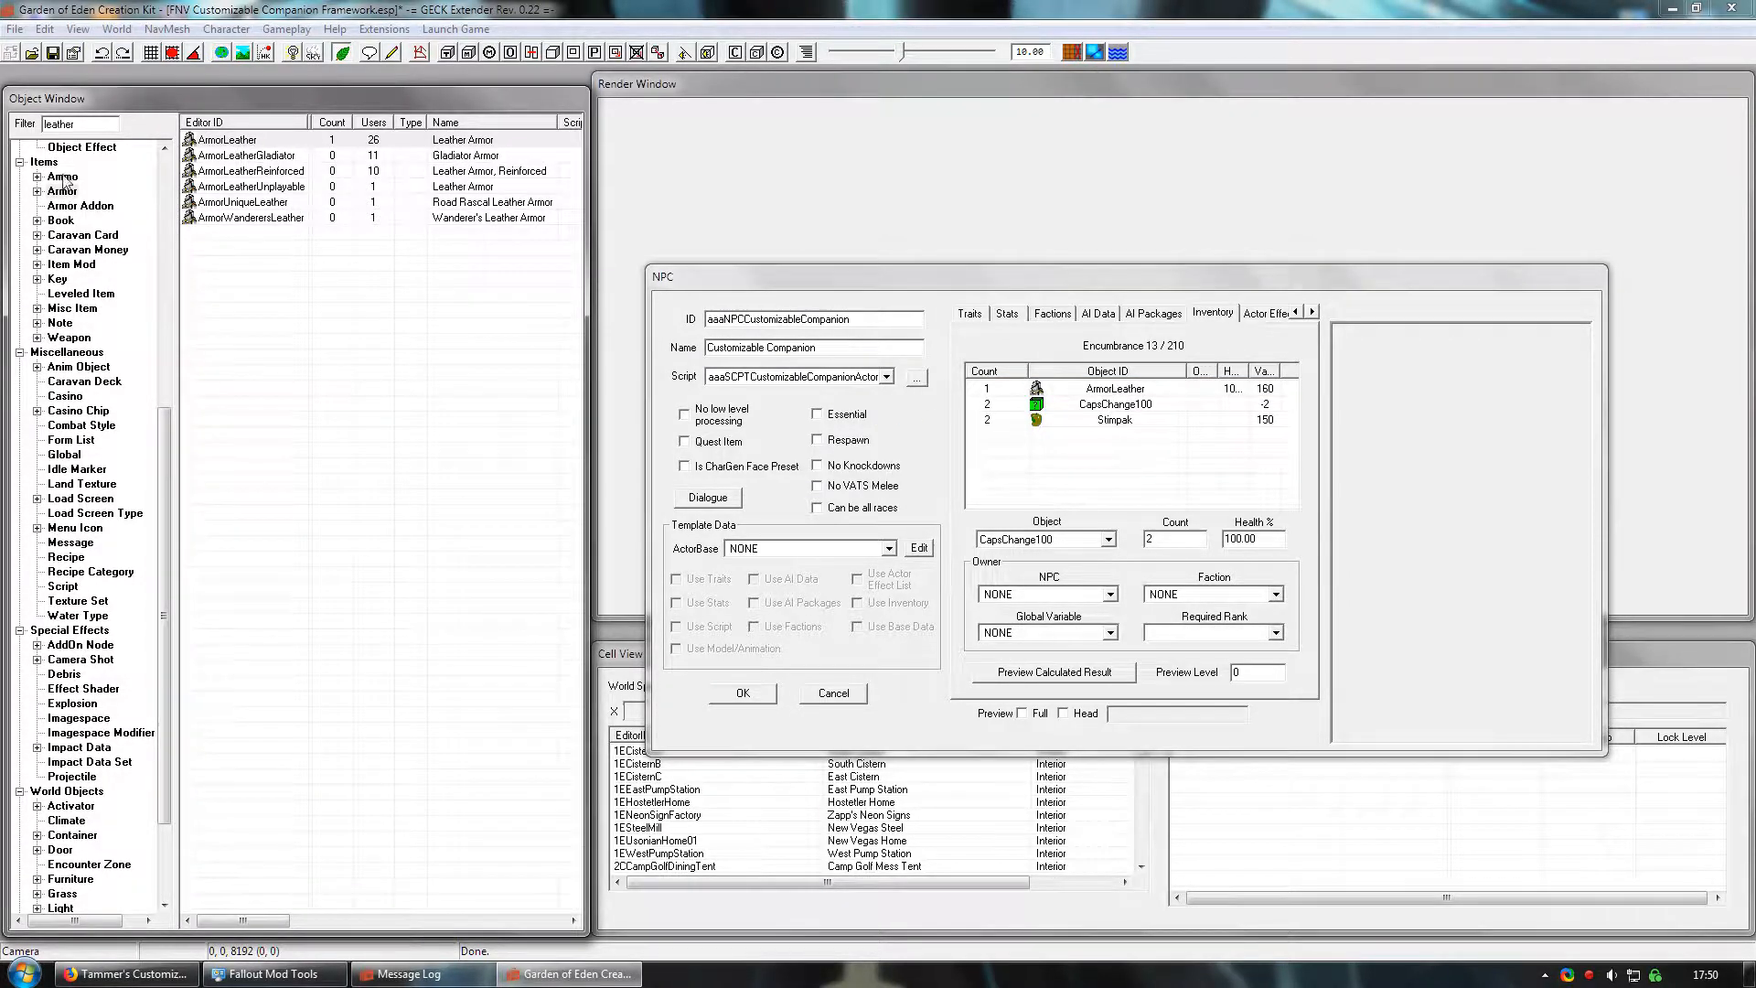
left_click(72, 338)
left_click_drag(91, 123, 2, 125)
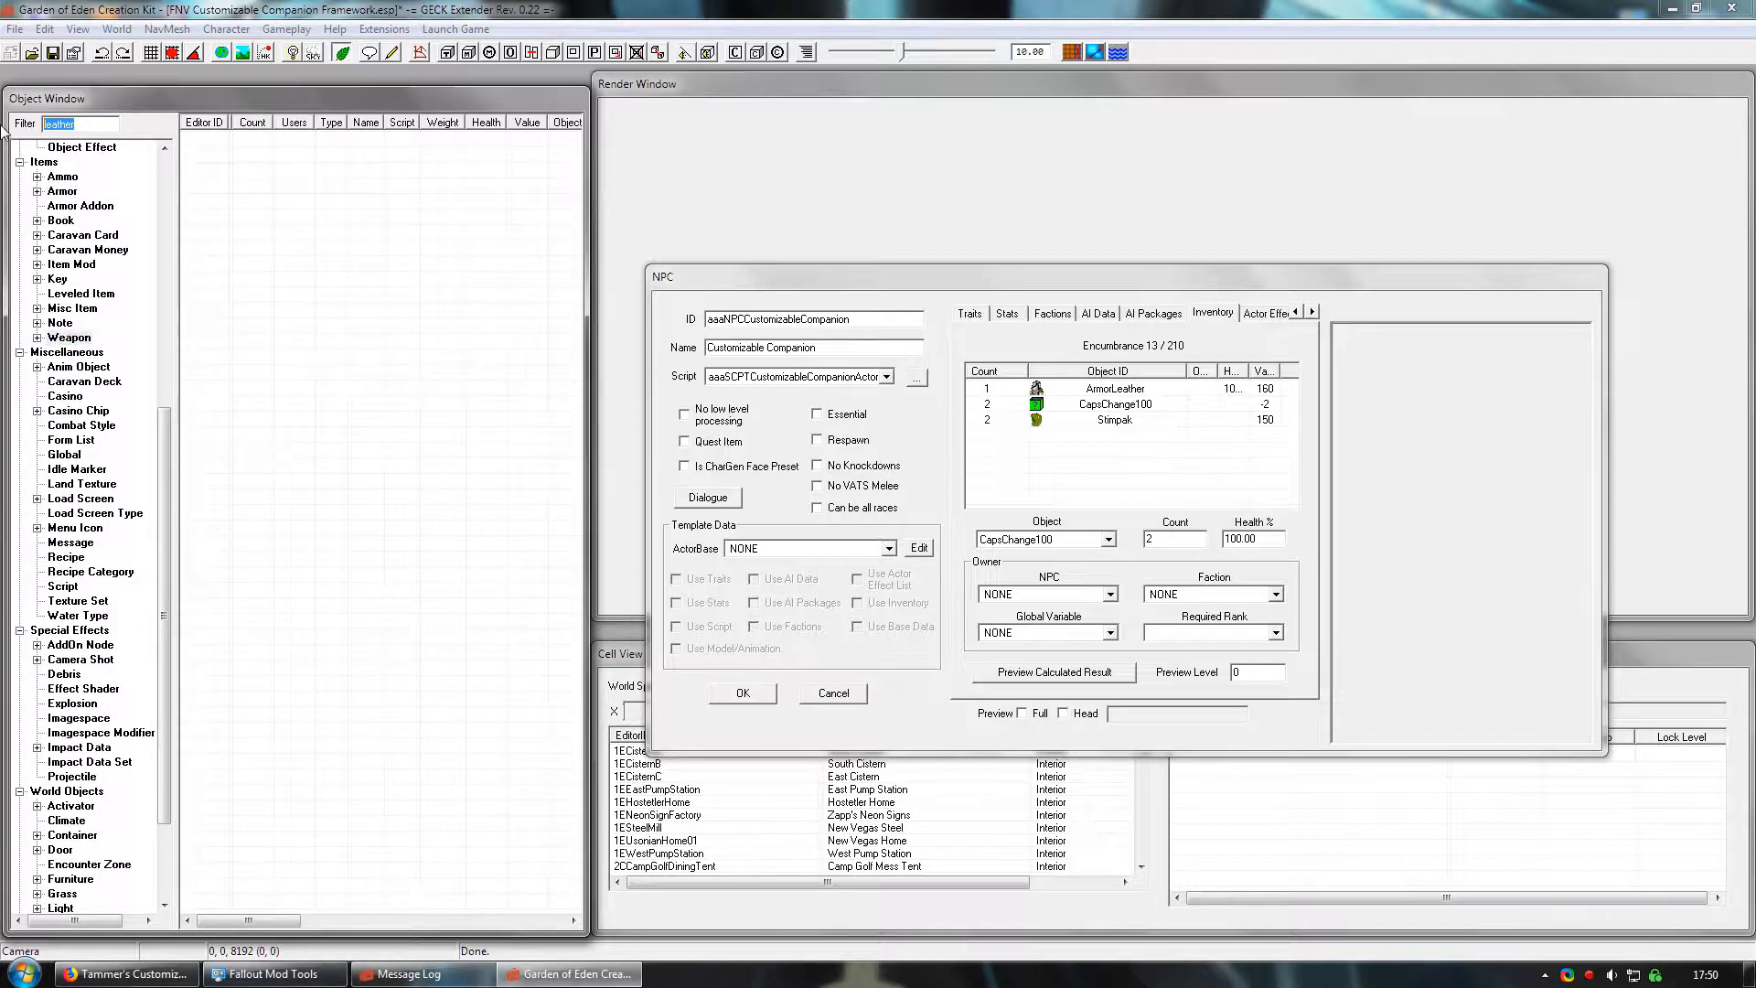
type("10mm")
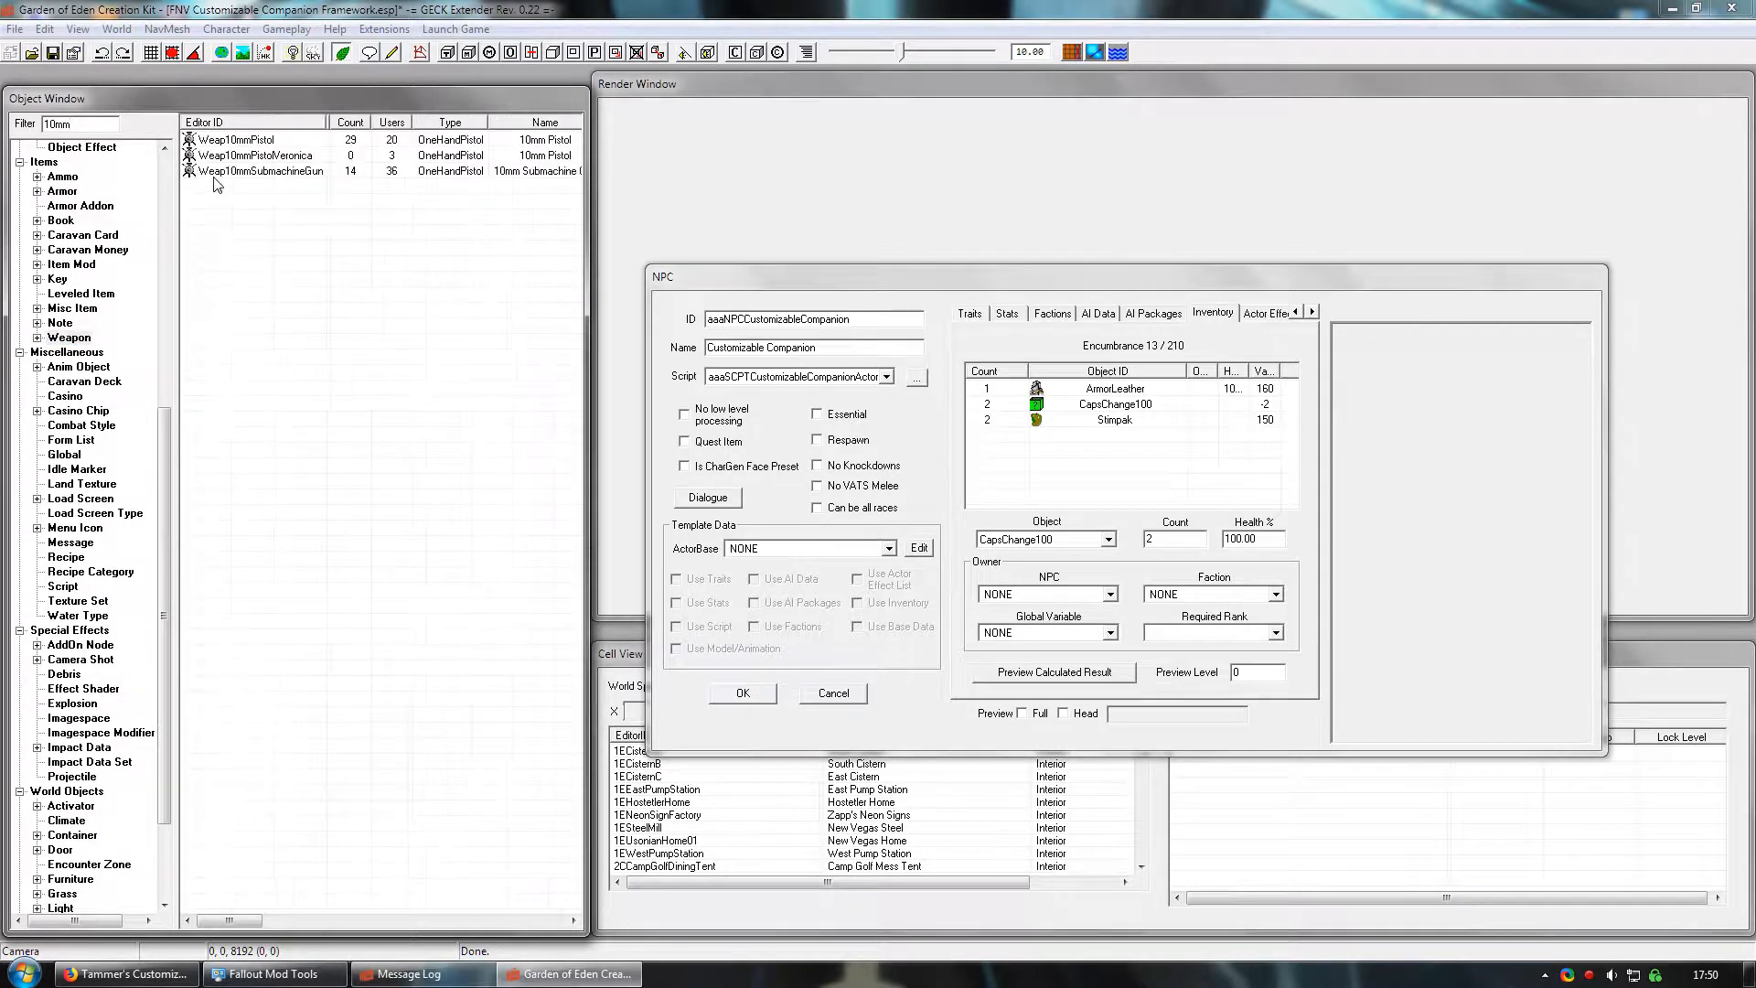
left_click_drag(226, 139, 1119, 481)
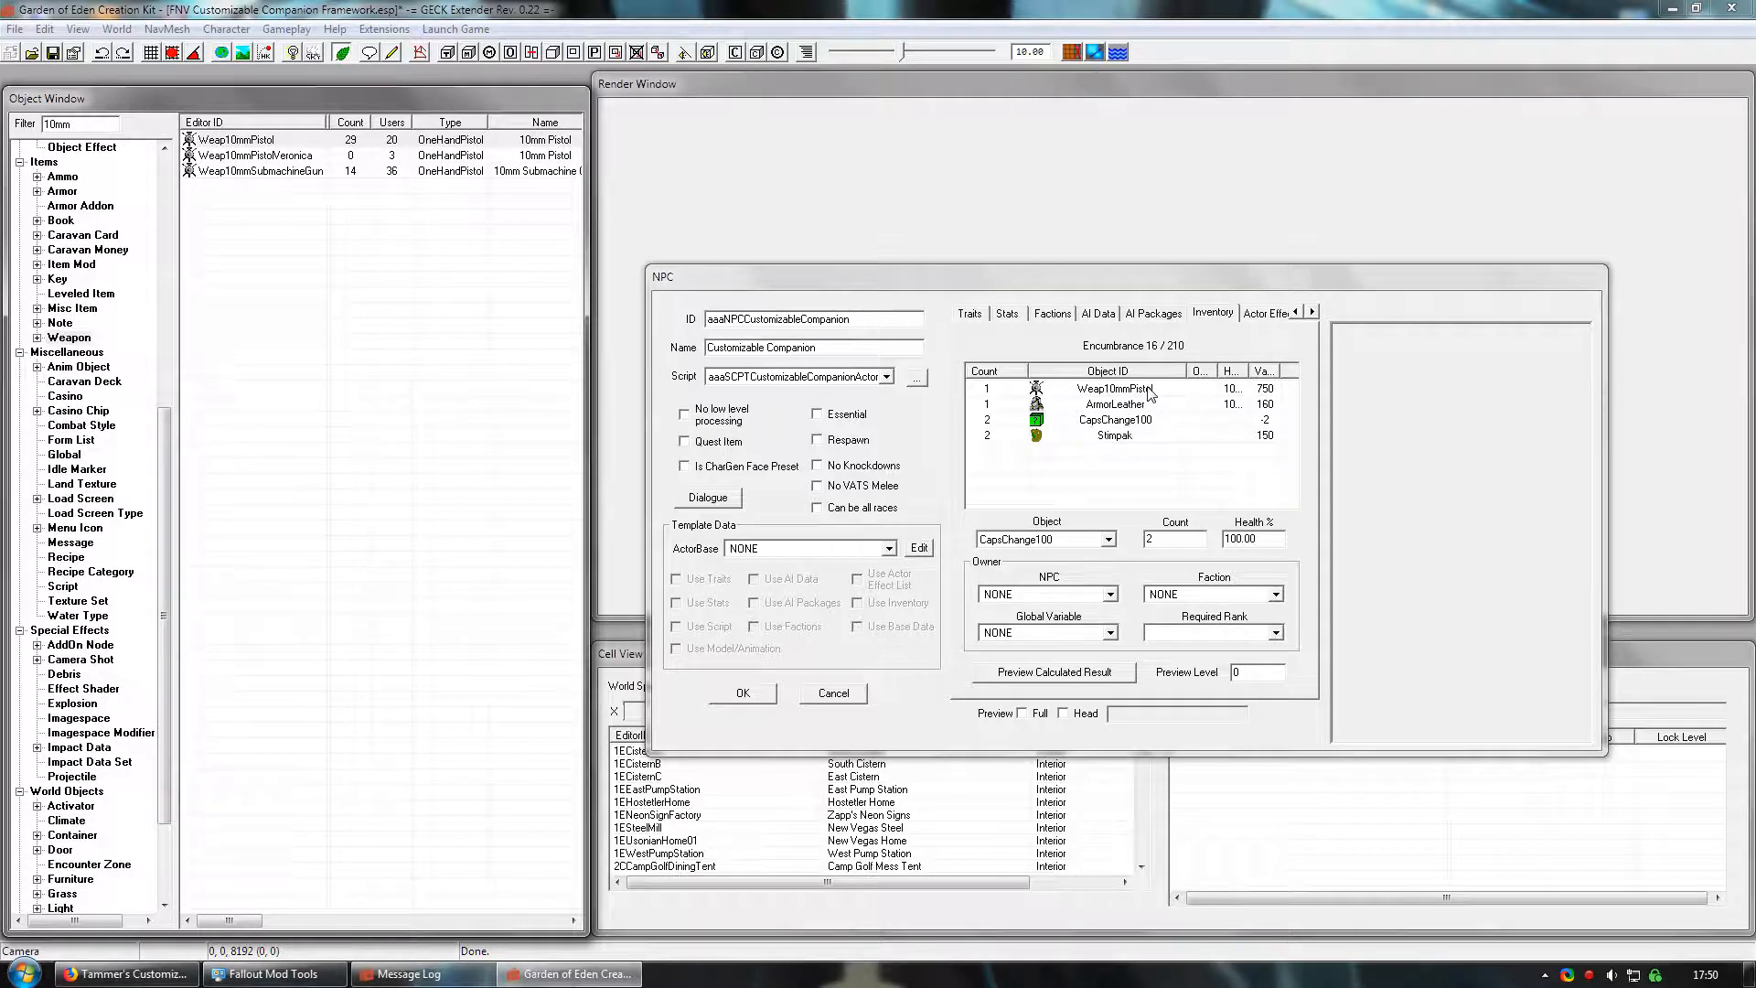
- Add Ammo10mm to the companion's inventory and open its count for editing
left_click(59, 176)
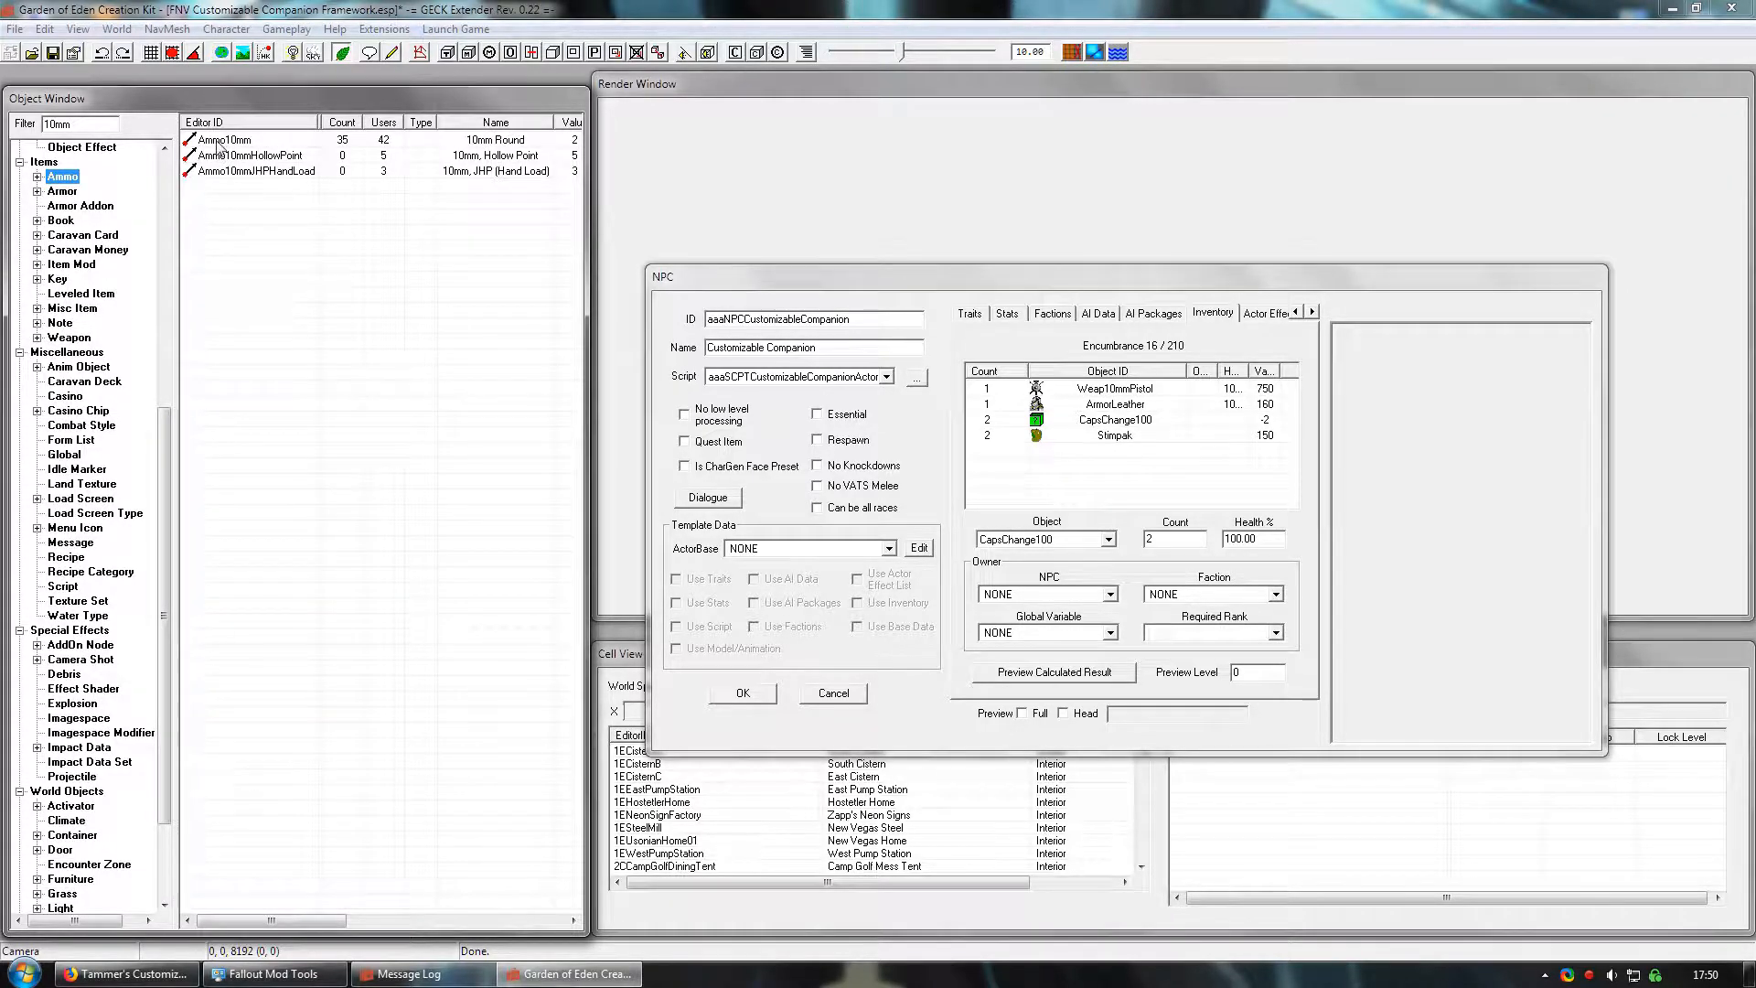
left_click_drag(217, 144, 1079, 475)
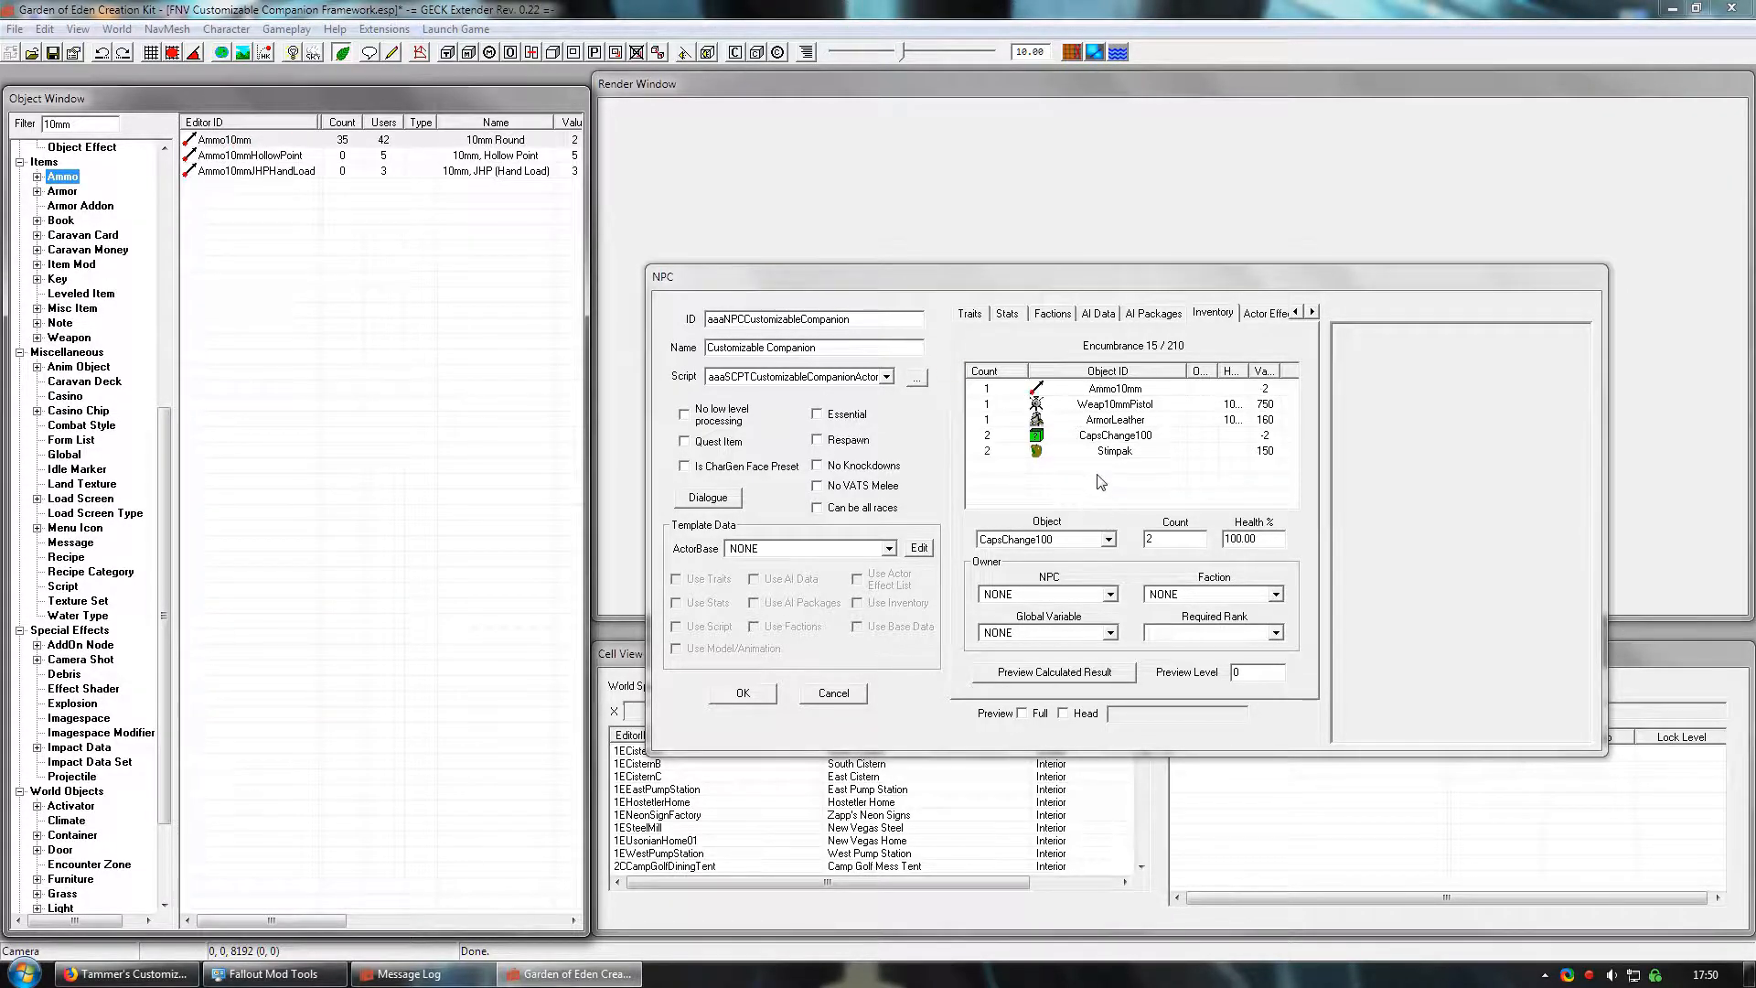
left_click(1127, 389)
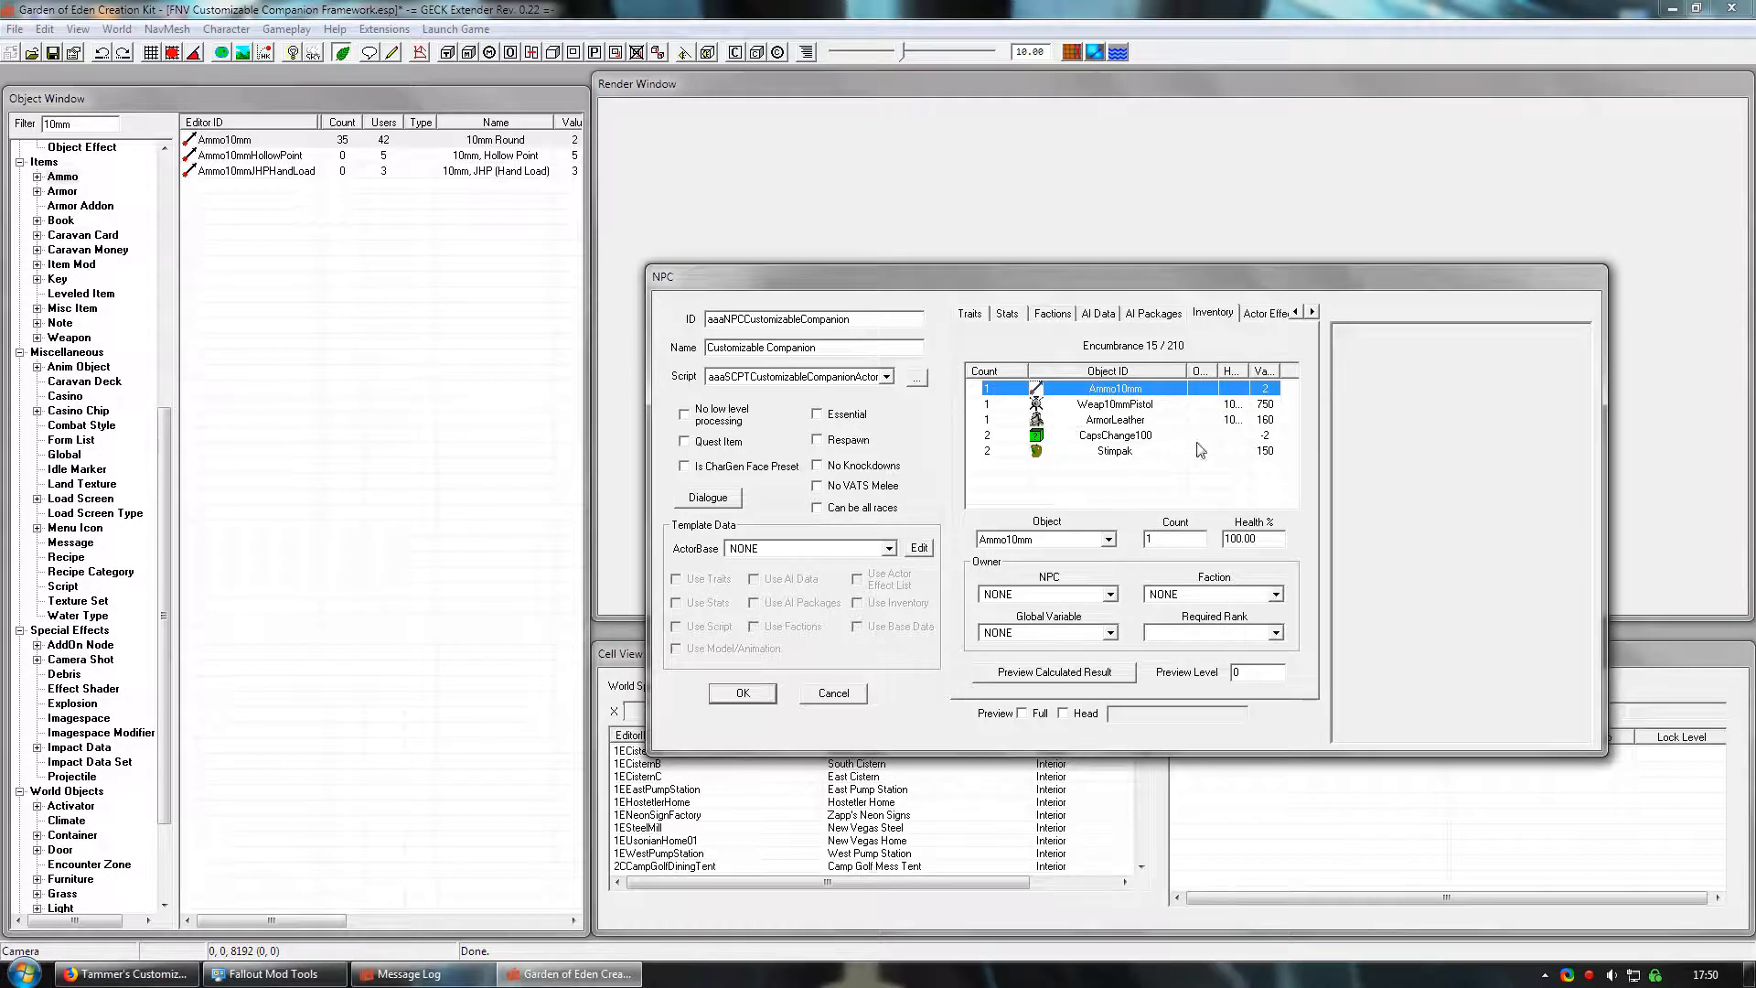
left_click(1178, 536)
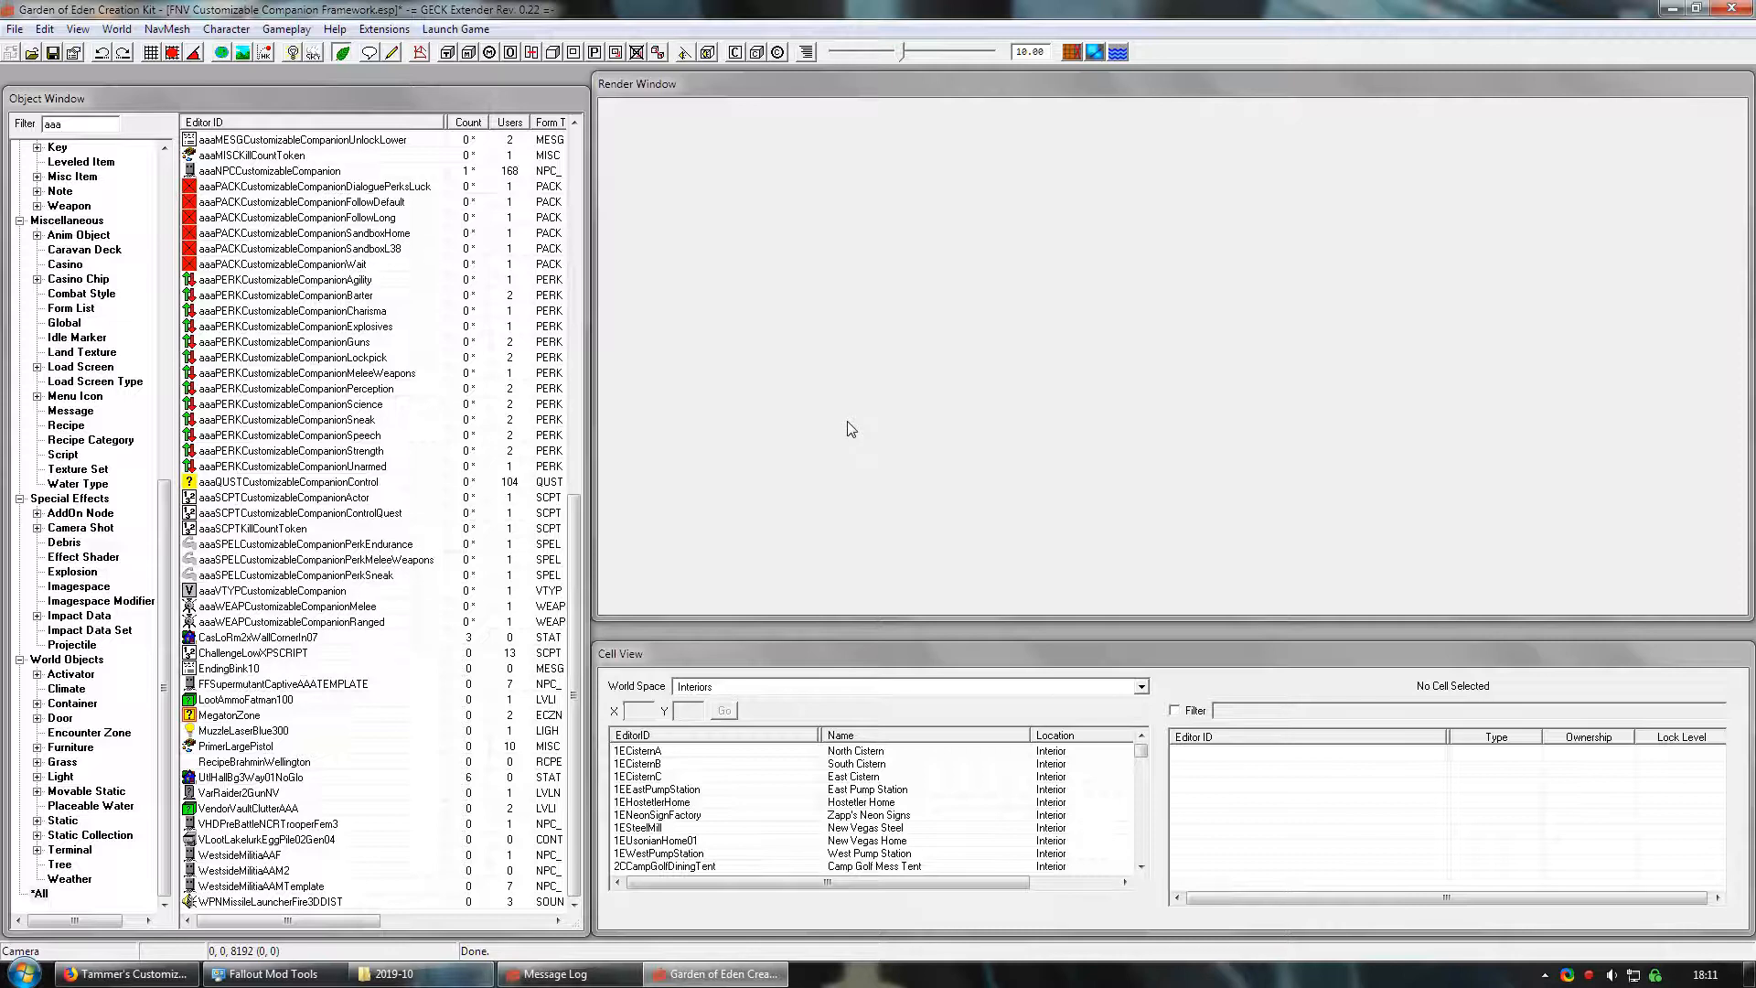
- Open the aaaSCPTCustomizableCompanionActor script and locate the TagSkillsDoOnce block under OnLoad
left_click(327, 499)
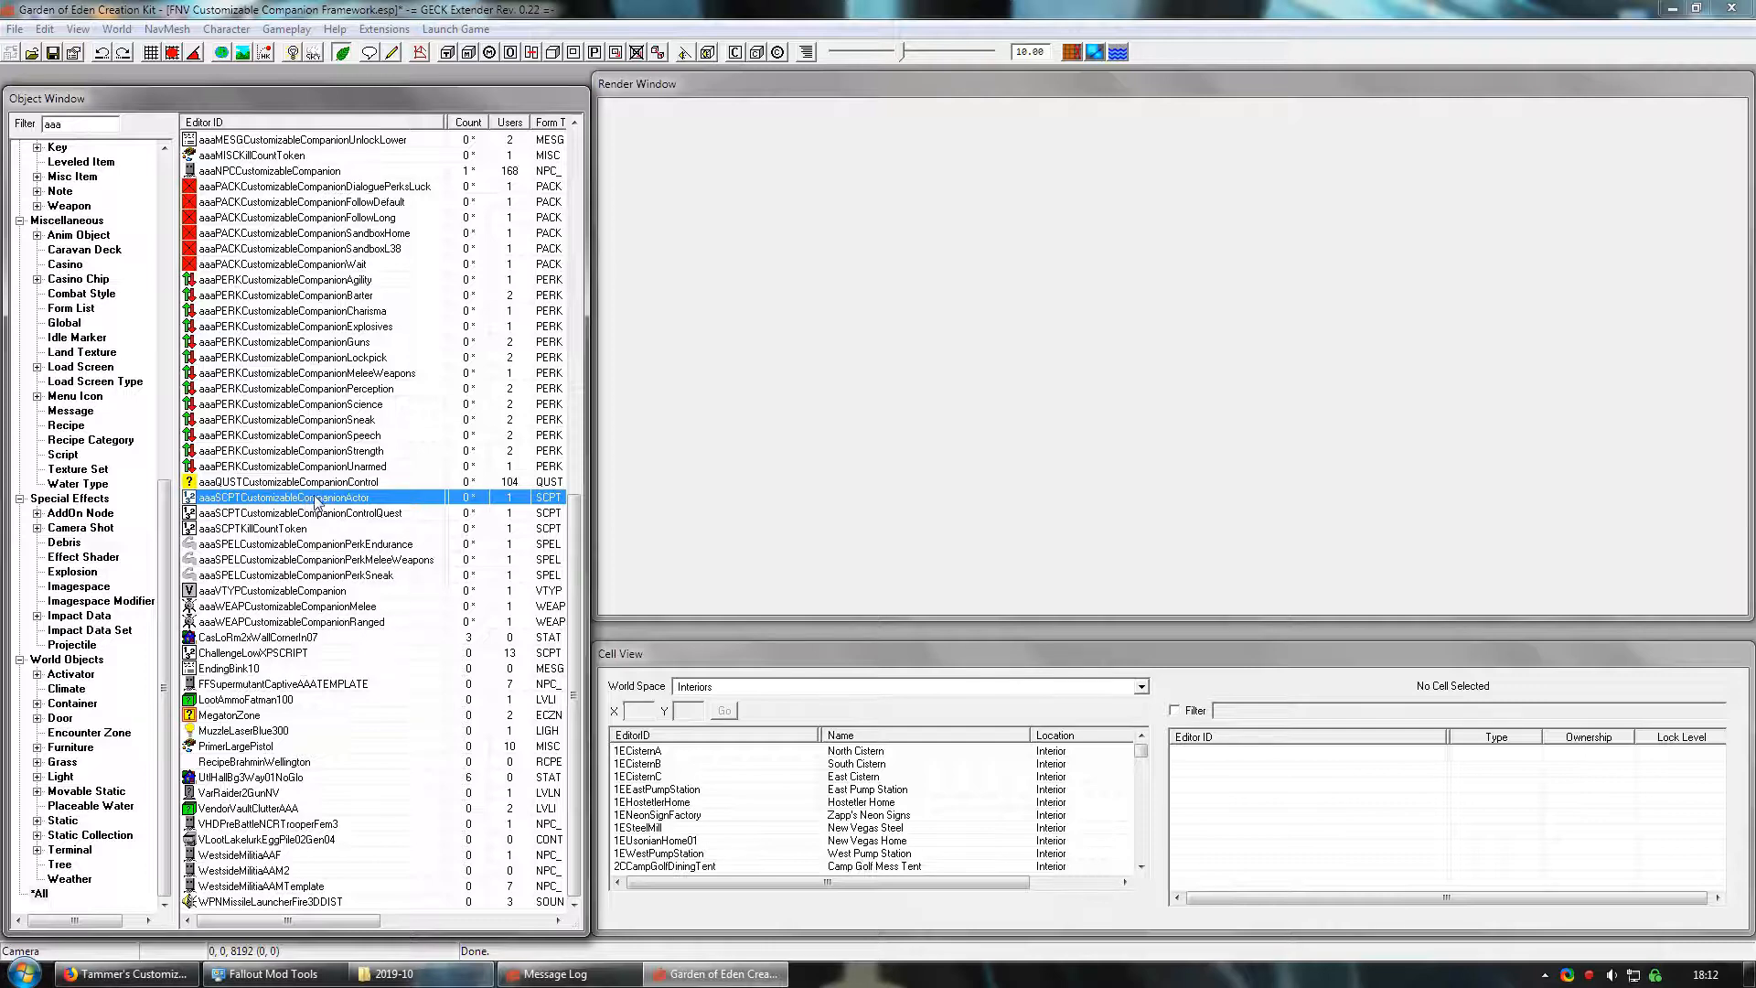
double_click(393, 503)
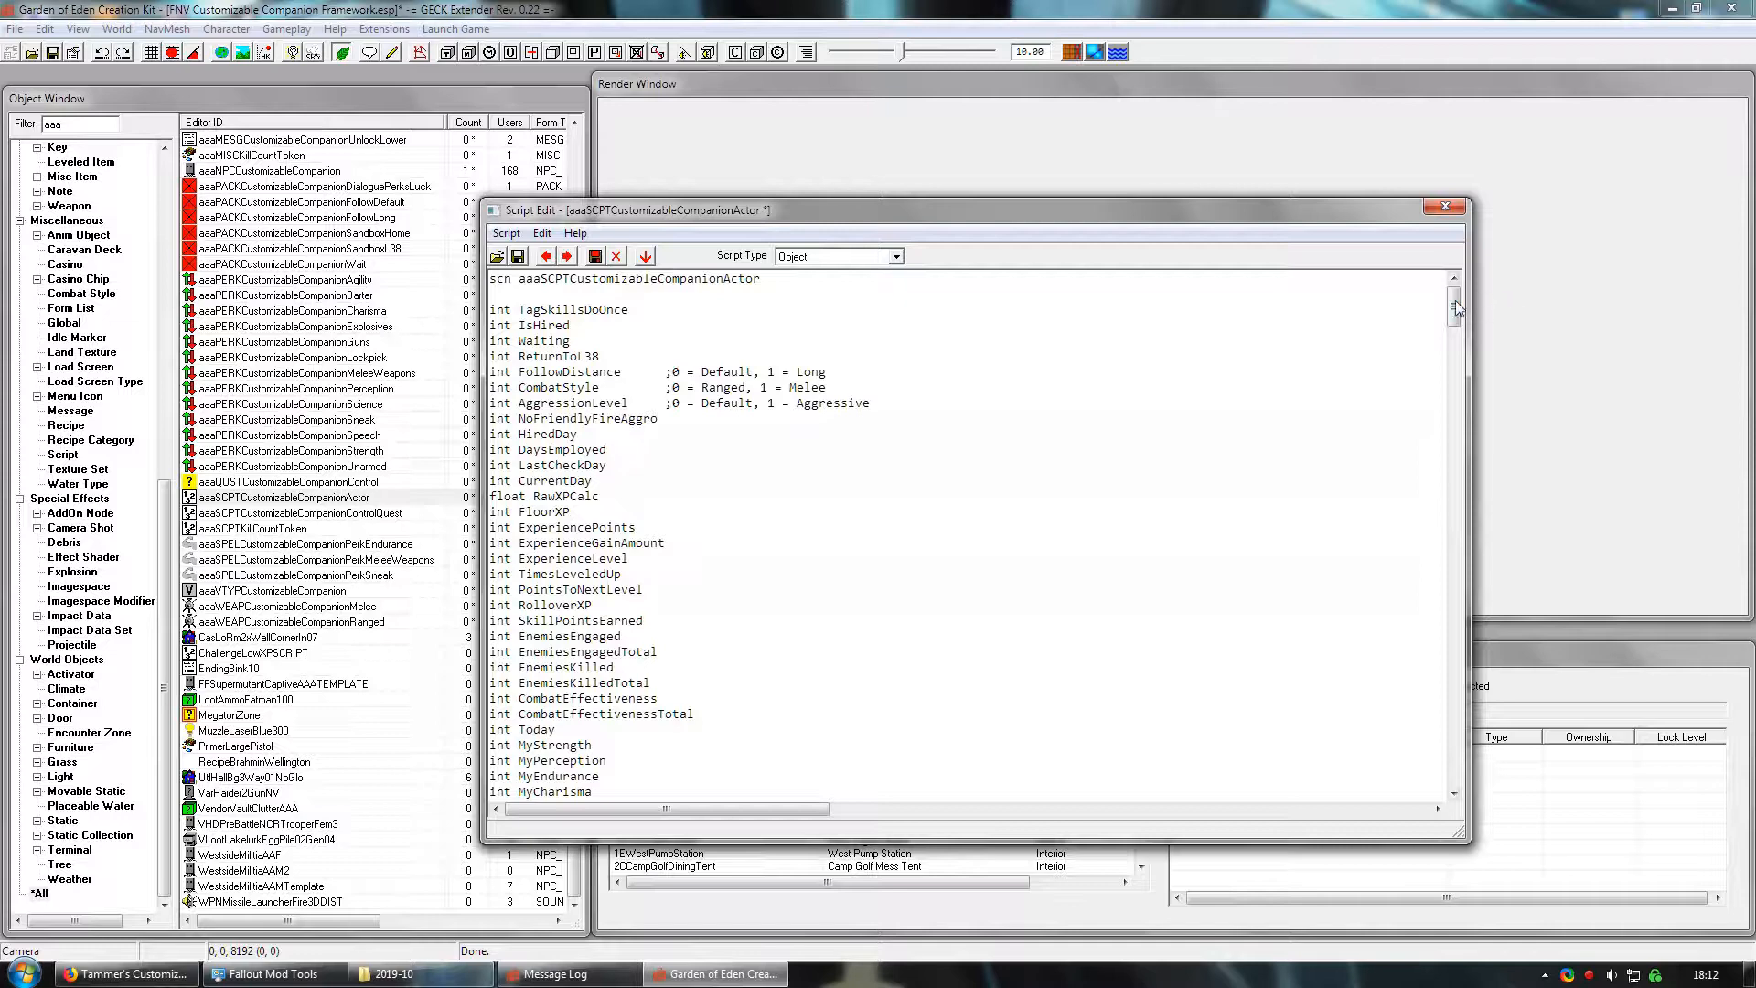
left_click_drag(1454, 309, 1459, 376)
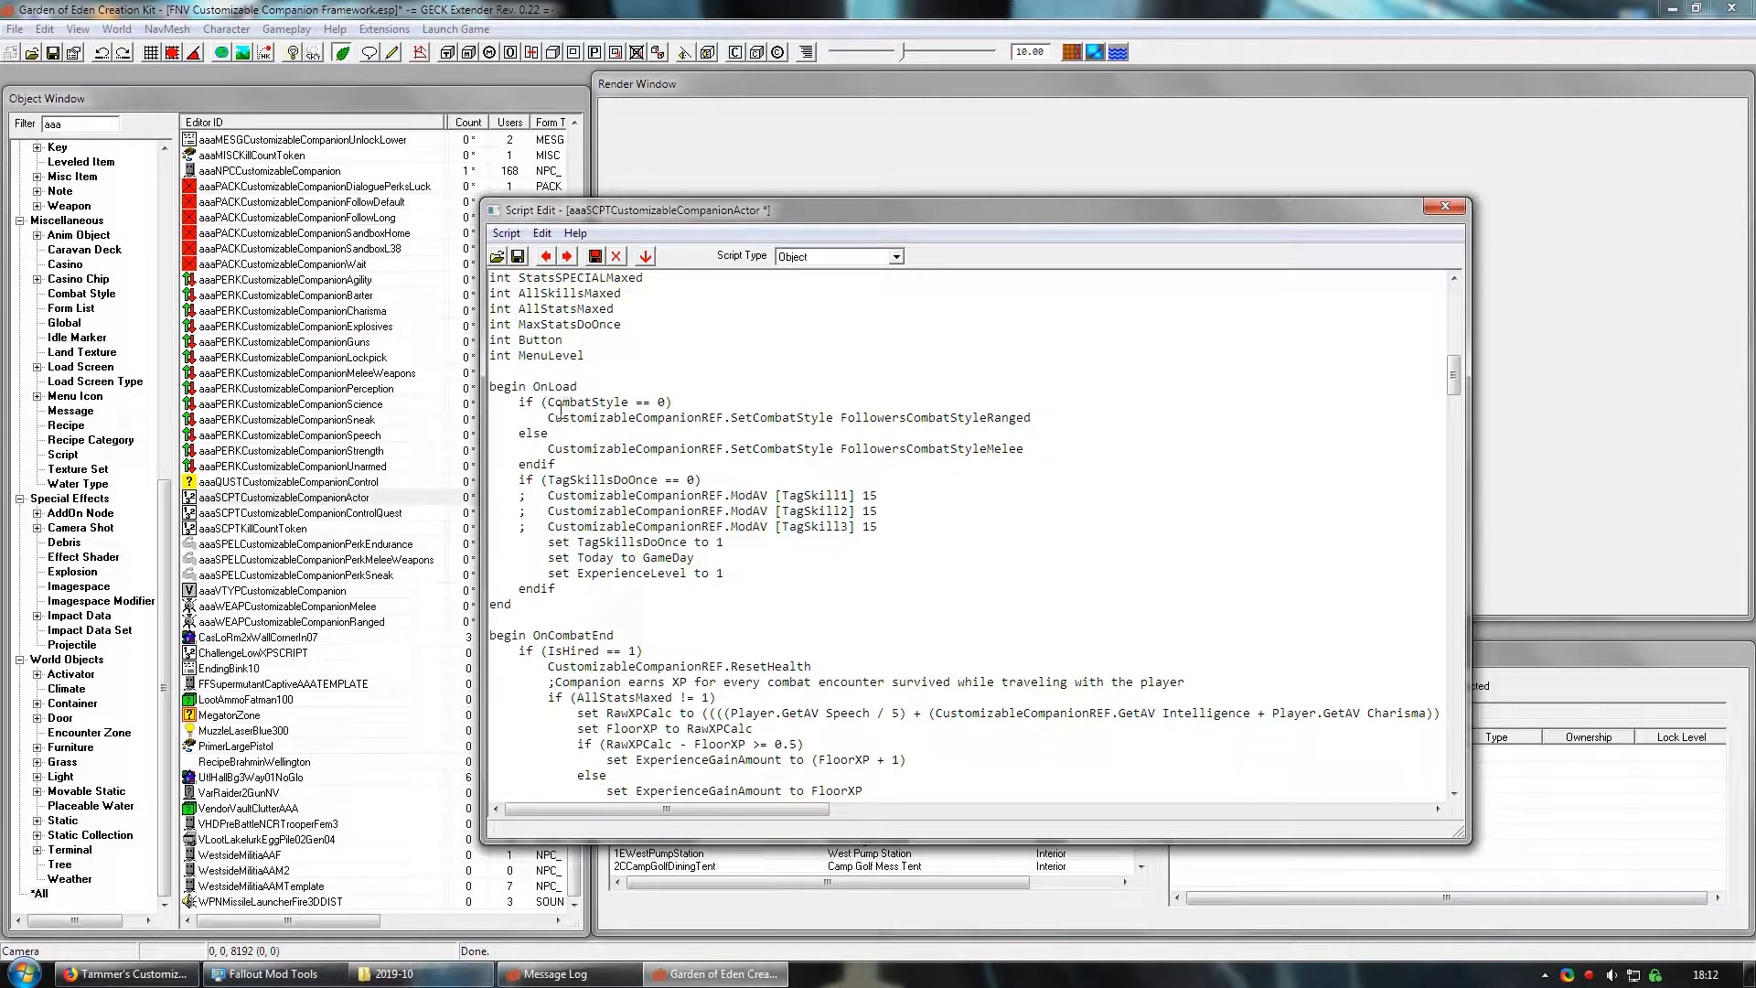
left_click_drag(494, 479, 705, 482)
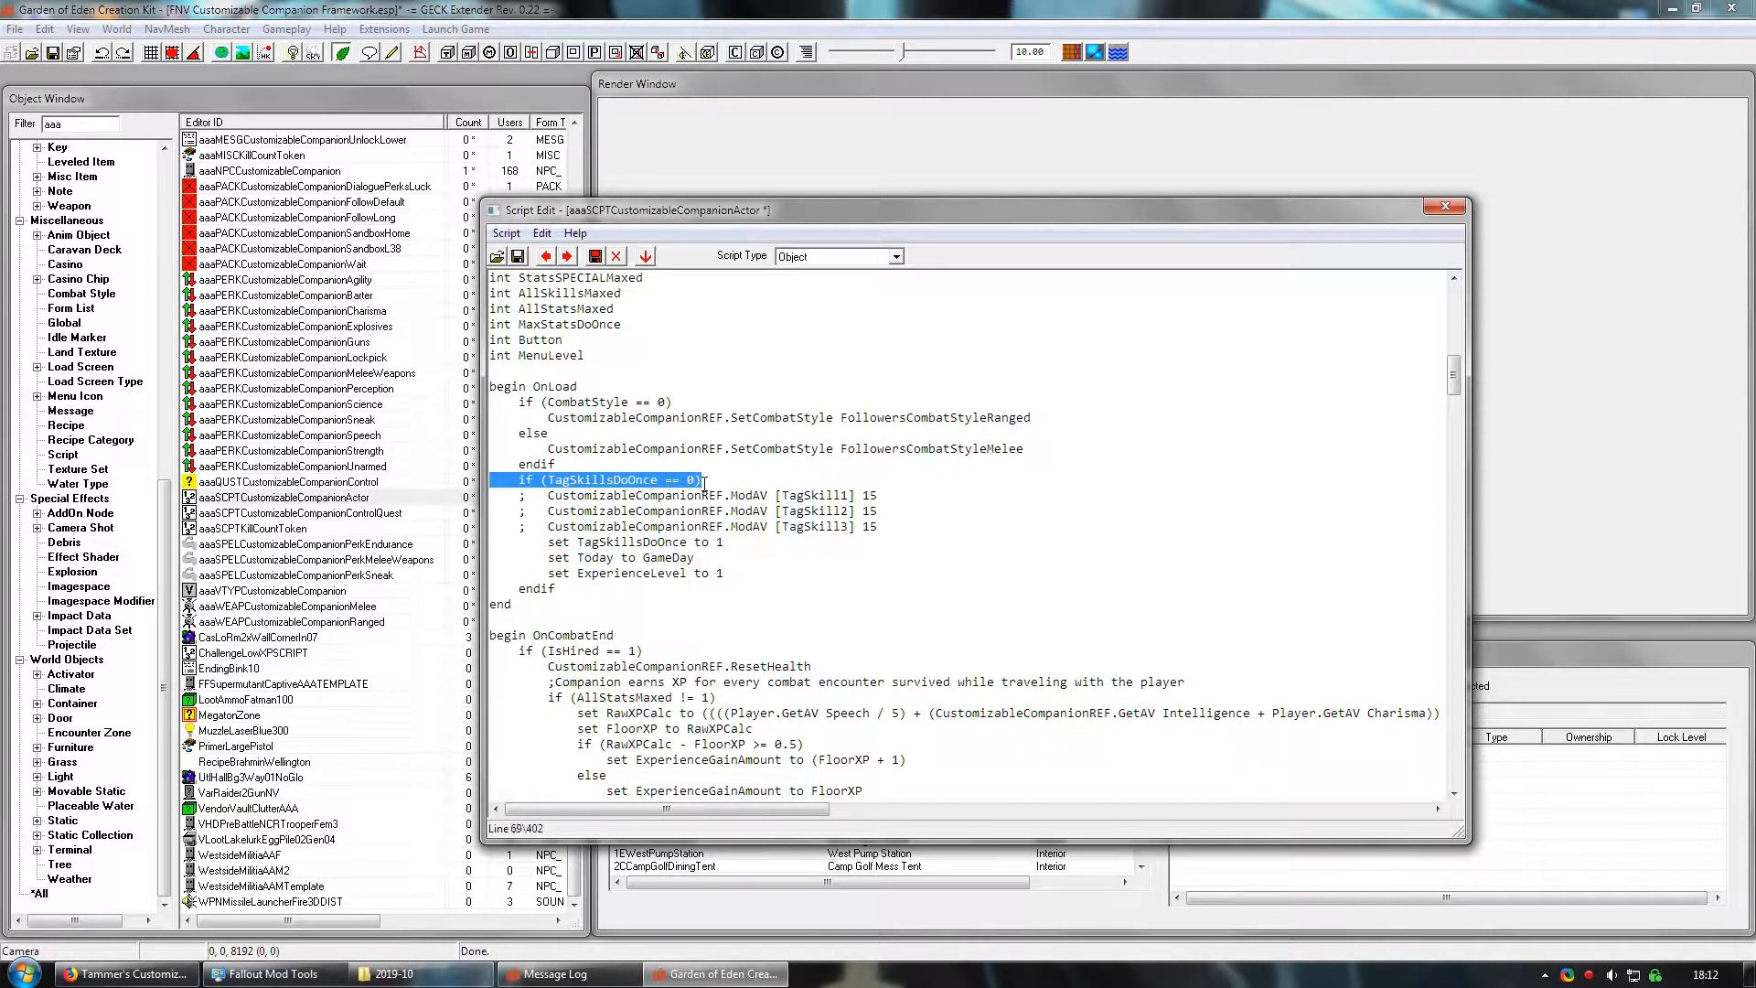
left_click(770, 496)
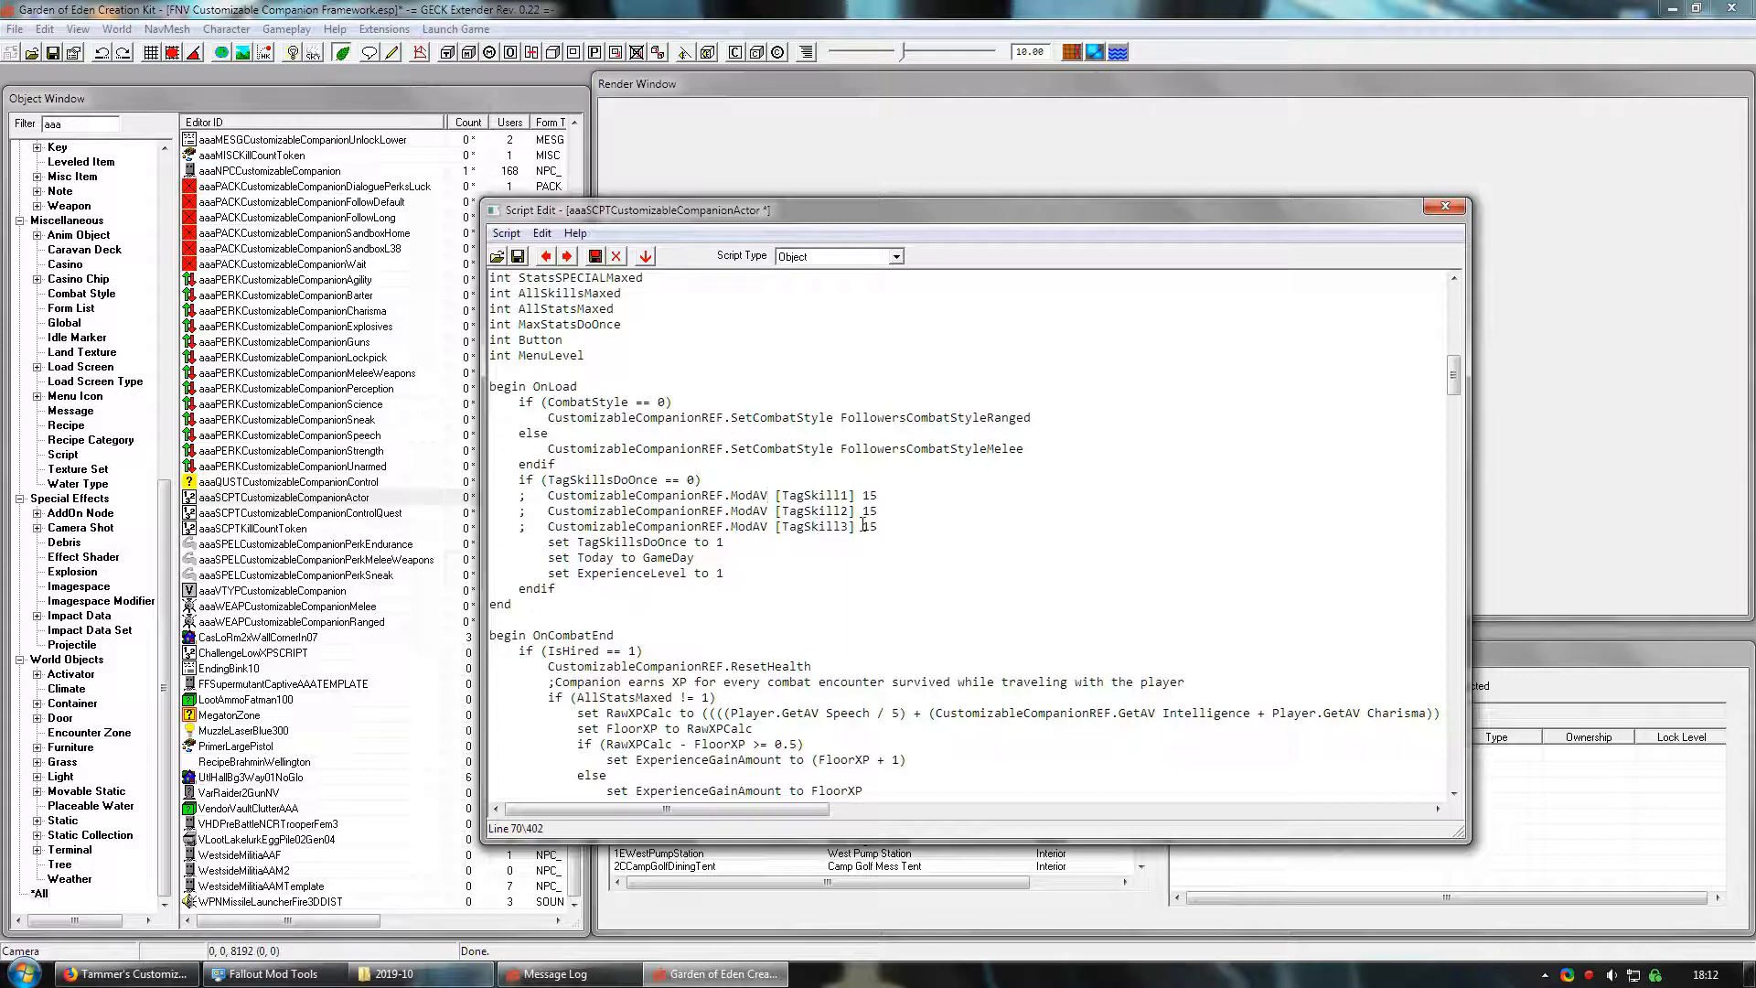
- Replace the TagSkill1, TagSkill2 and TagSkill3 placeholders in the ModAV lines with Guns, Repair and Sneak
left_click_drag(776, 496, 858, 495)
type("Guns")
left_click_drag(777, 511, 859, 506)
type("Repair")
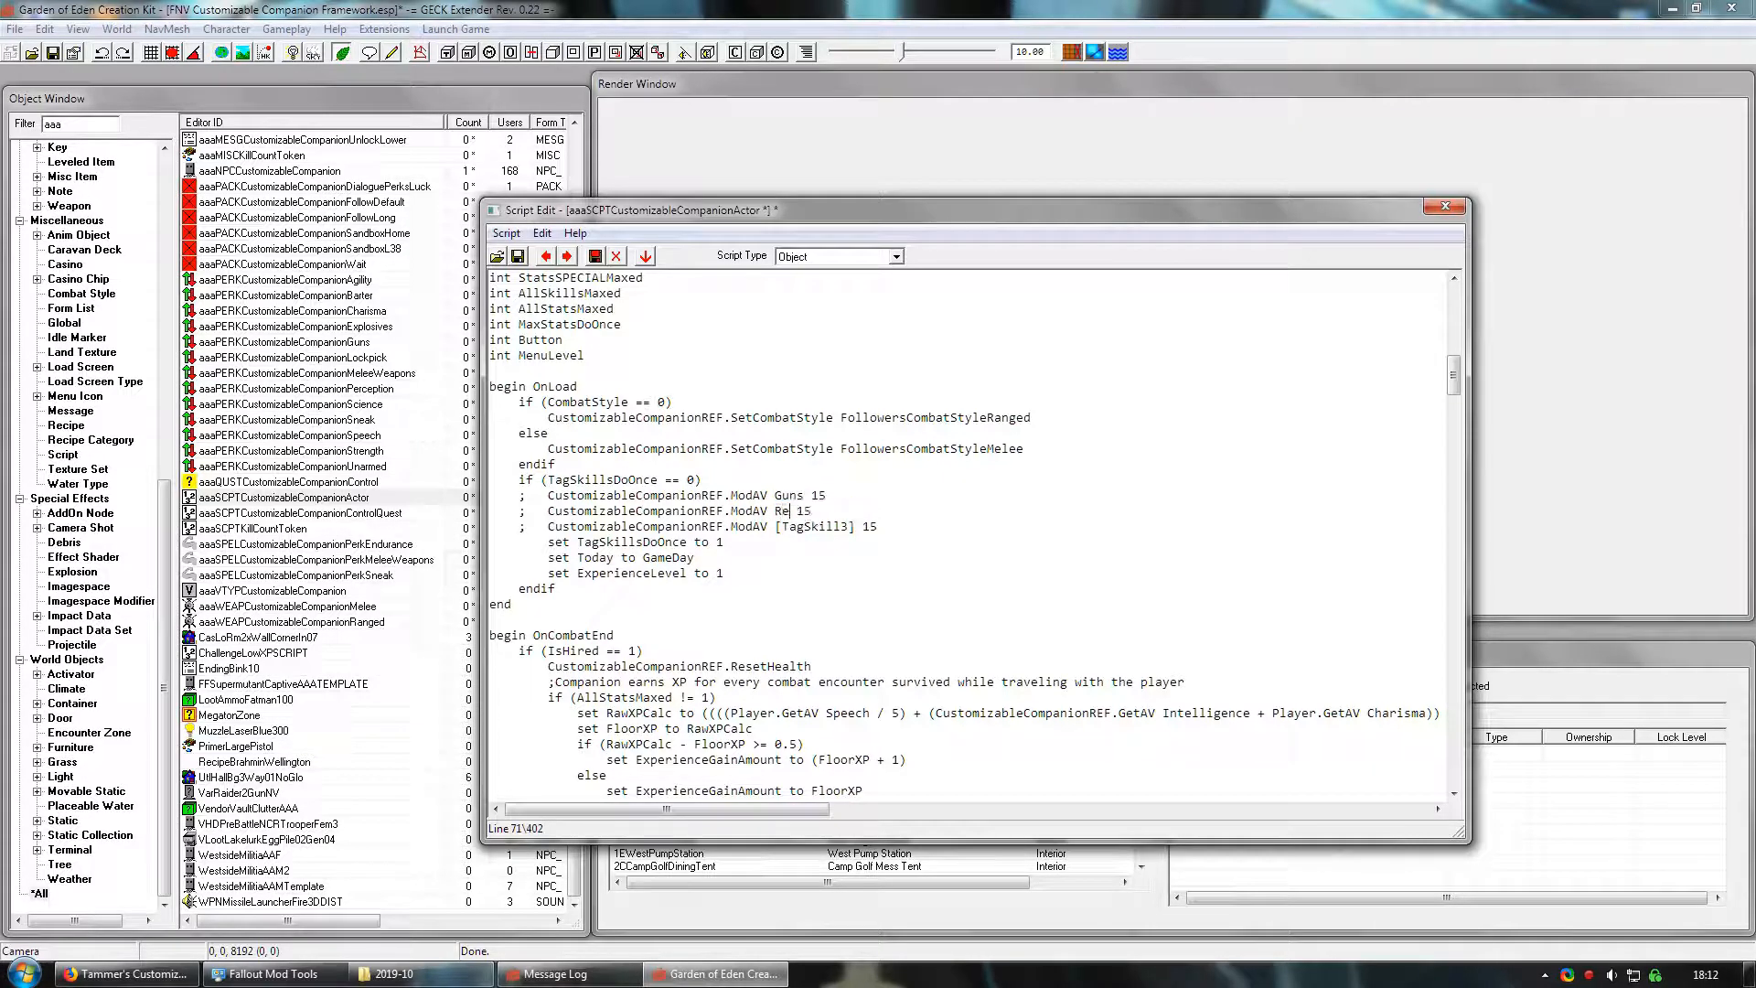
left_click_drag(776, 527, 859, 526)
type("Sneak")
- Uncomment the three tag skill ModAV lines, save the actor script and close it
left_click_drag(520, 499, 530, 501)
left_click(517, 256)
left_click(1446, 206)
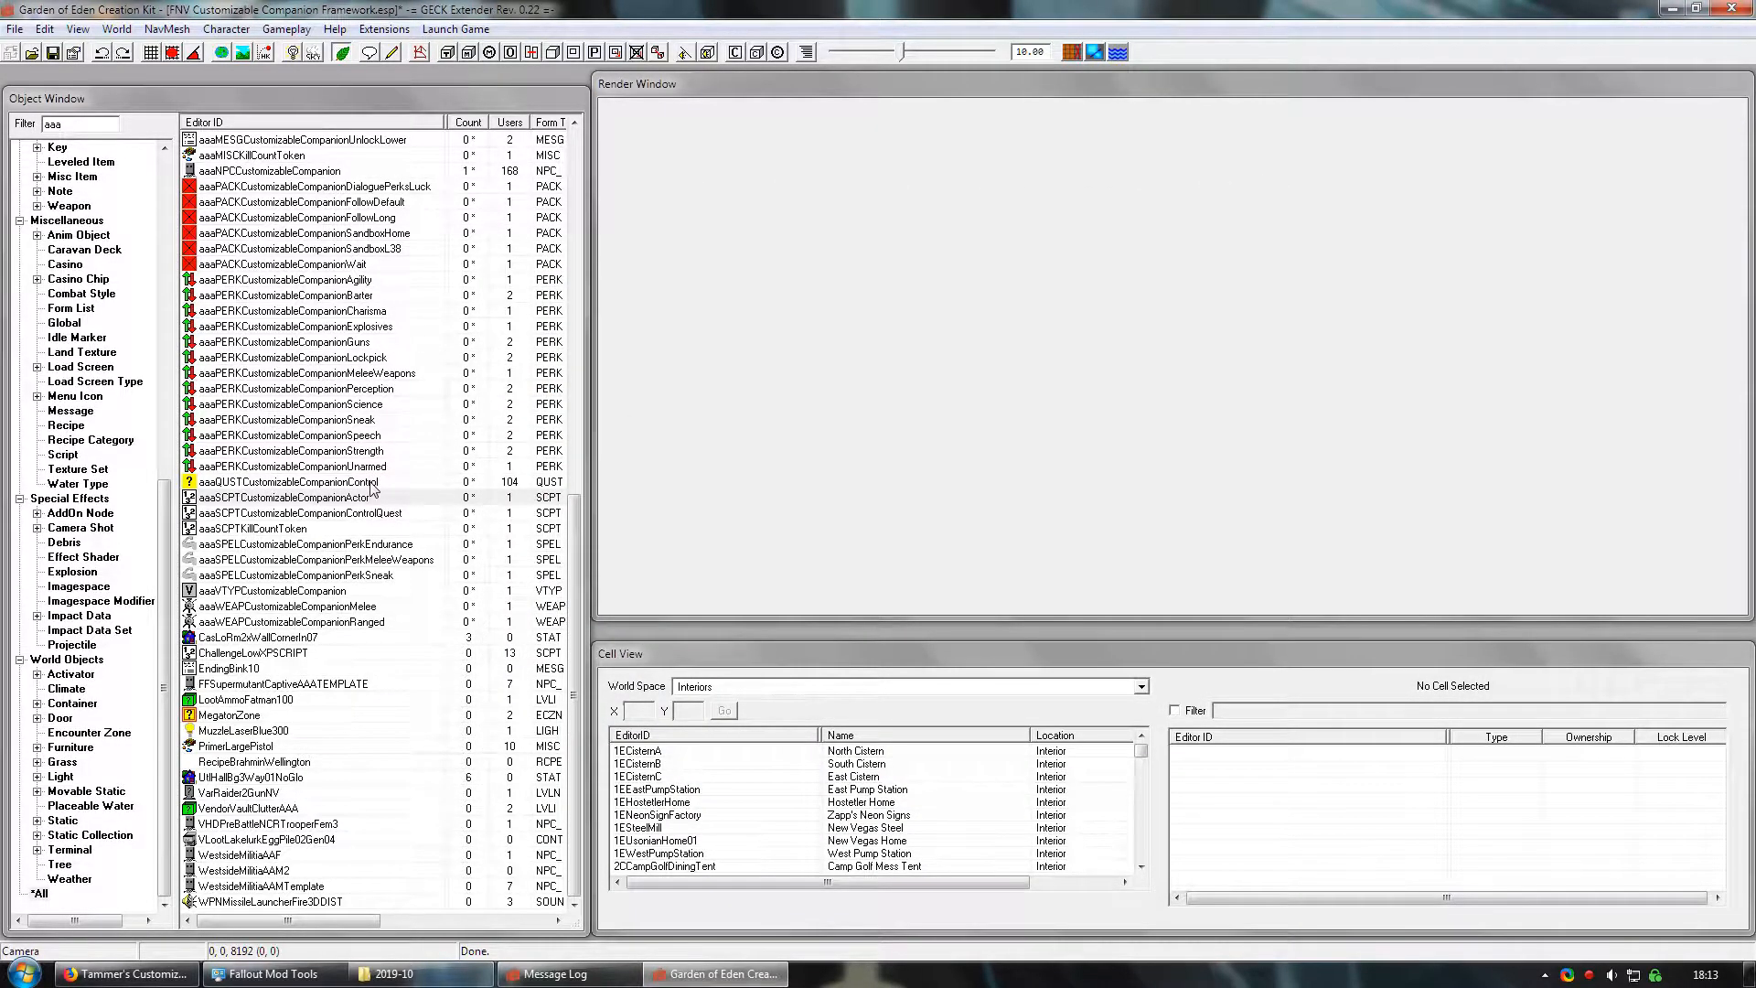
- Reopen the aaaSCPTCustomizableCompanionActor script and set the Guns ModAV bonus to 35
double_click(328, 496)
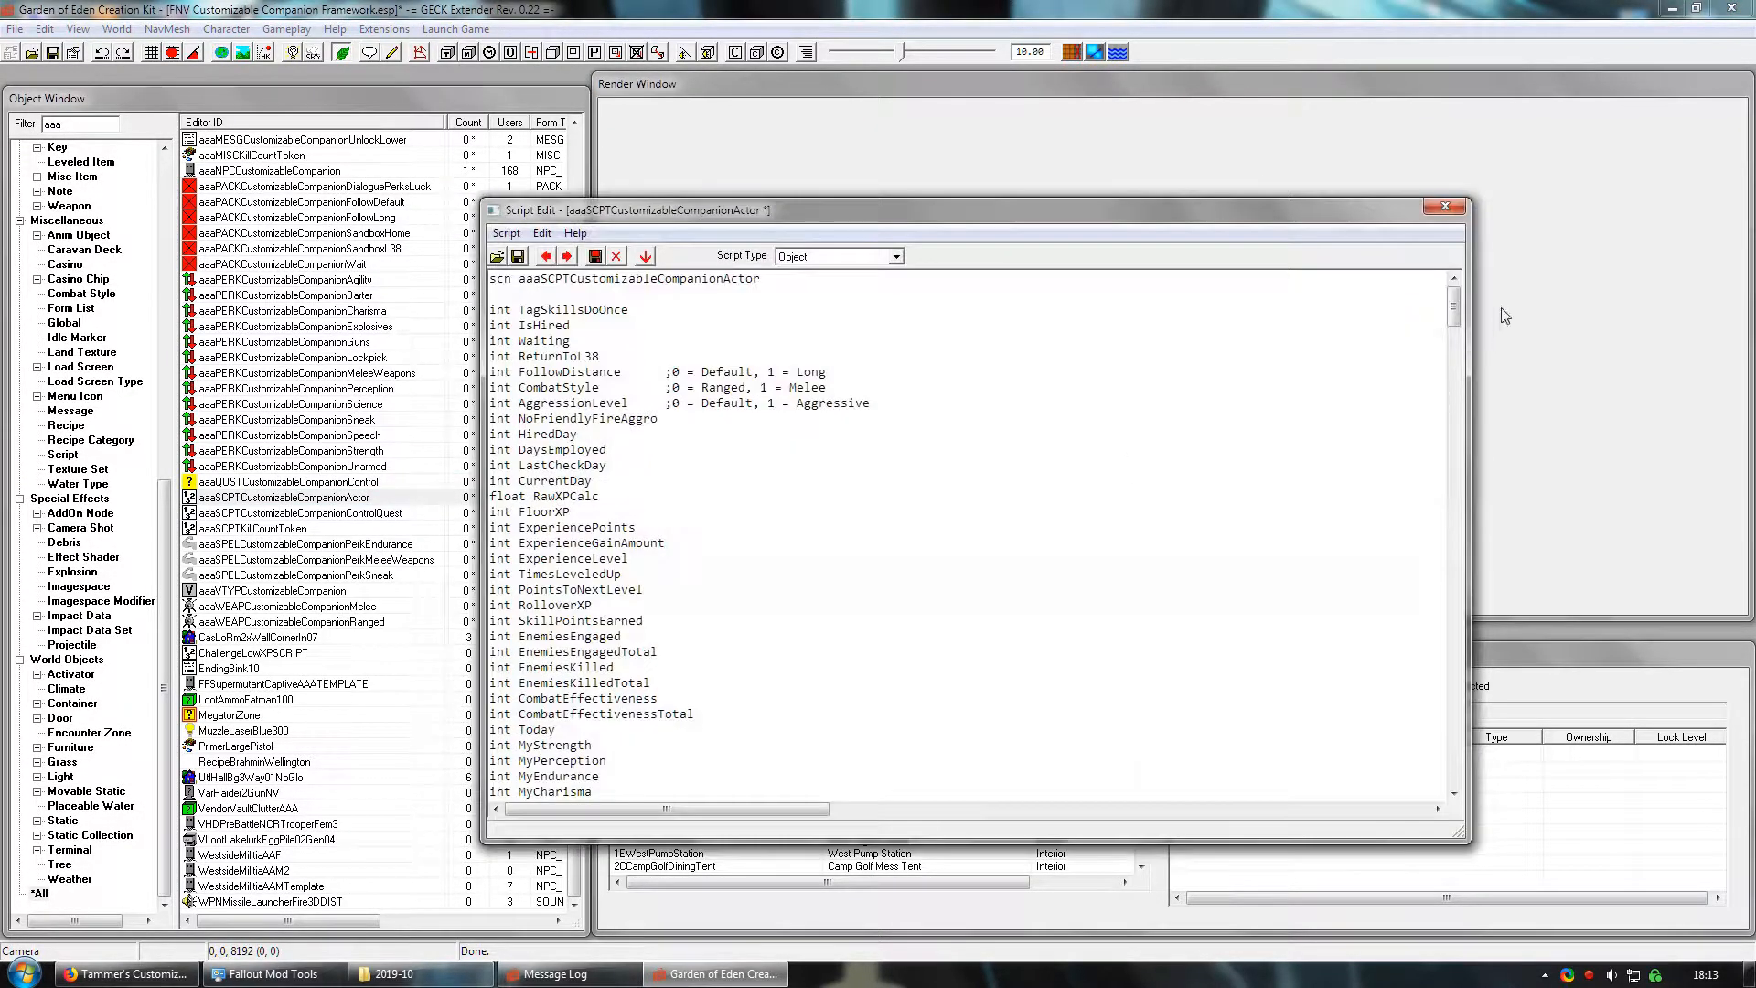
left_click_drag(1454, 308, 1454, 377)
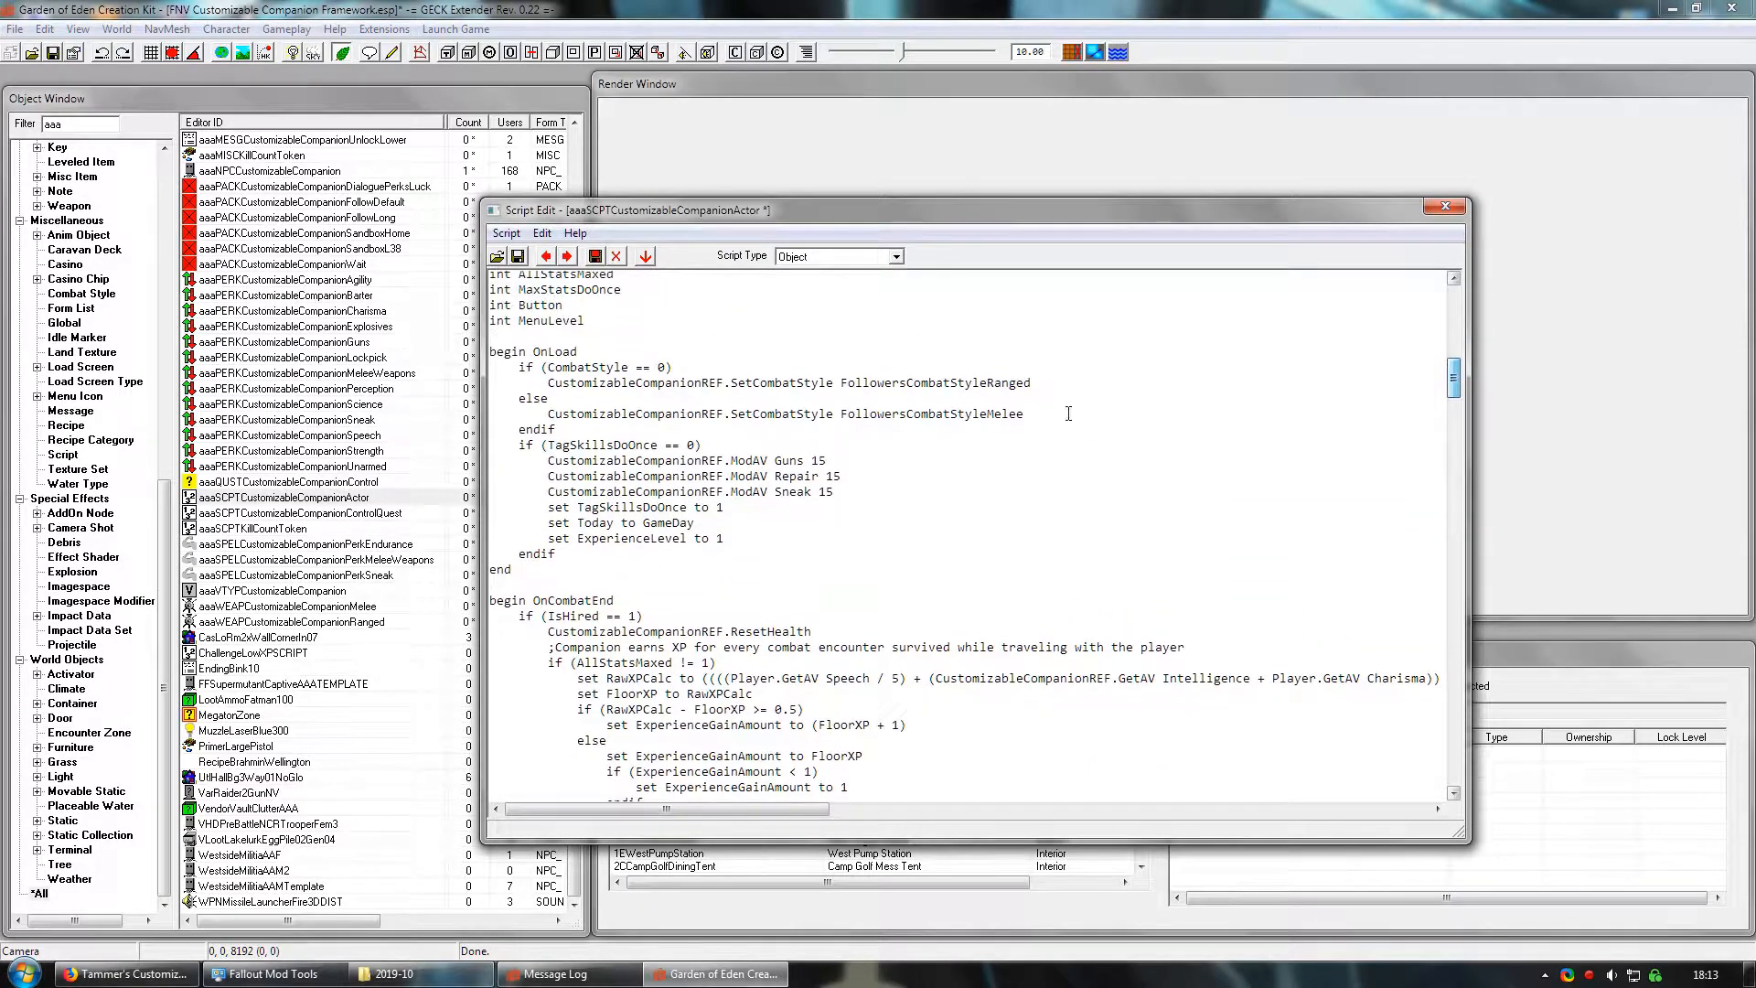
double_click(818, 461)
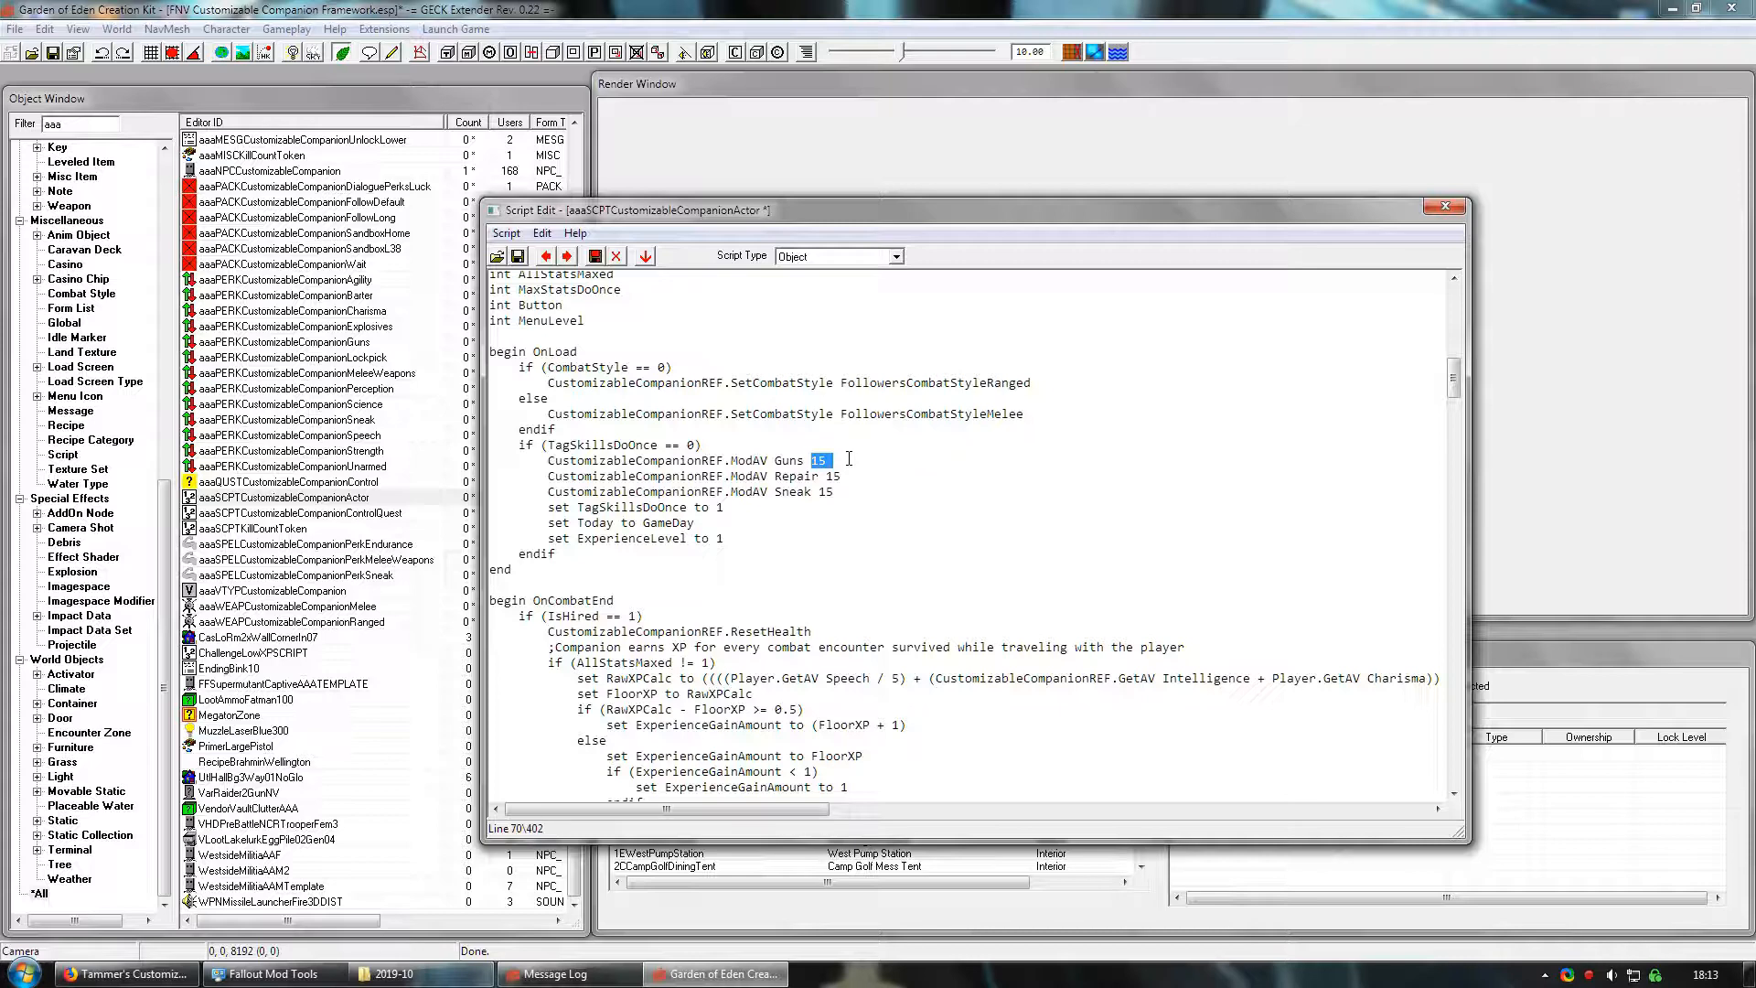
type("35")
- Duplicate the Sneak ModAV line directly below itself in the TagSkillsDoOnce block
left_click_drag(848, 495, 491, 495)
key("ctrl+c")
left_click(876, 494)
key("Return")
key("ctrl+v")
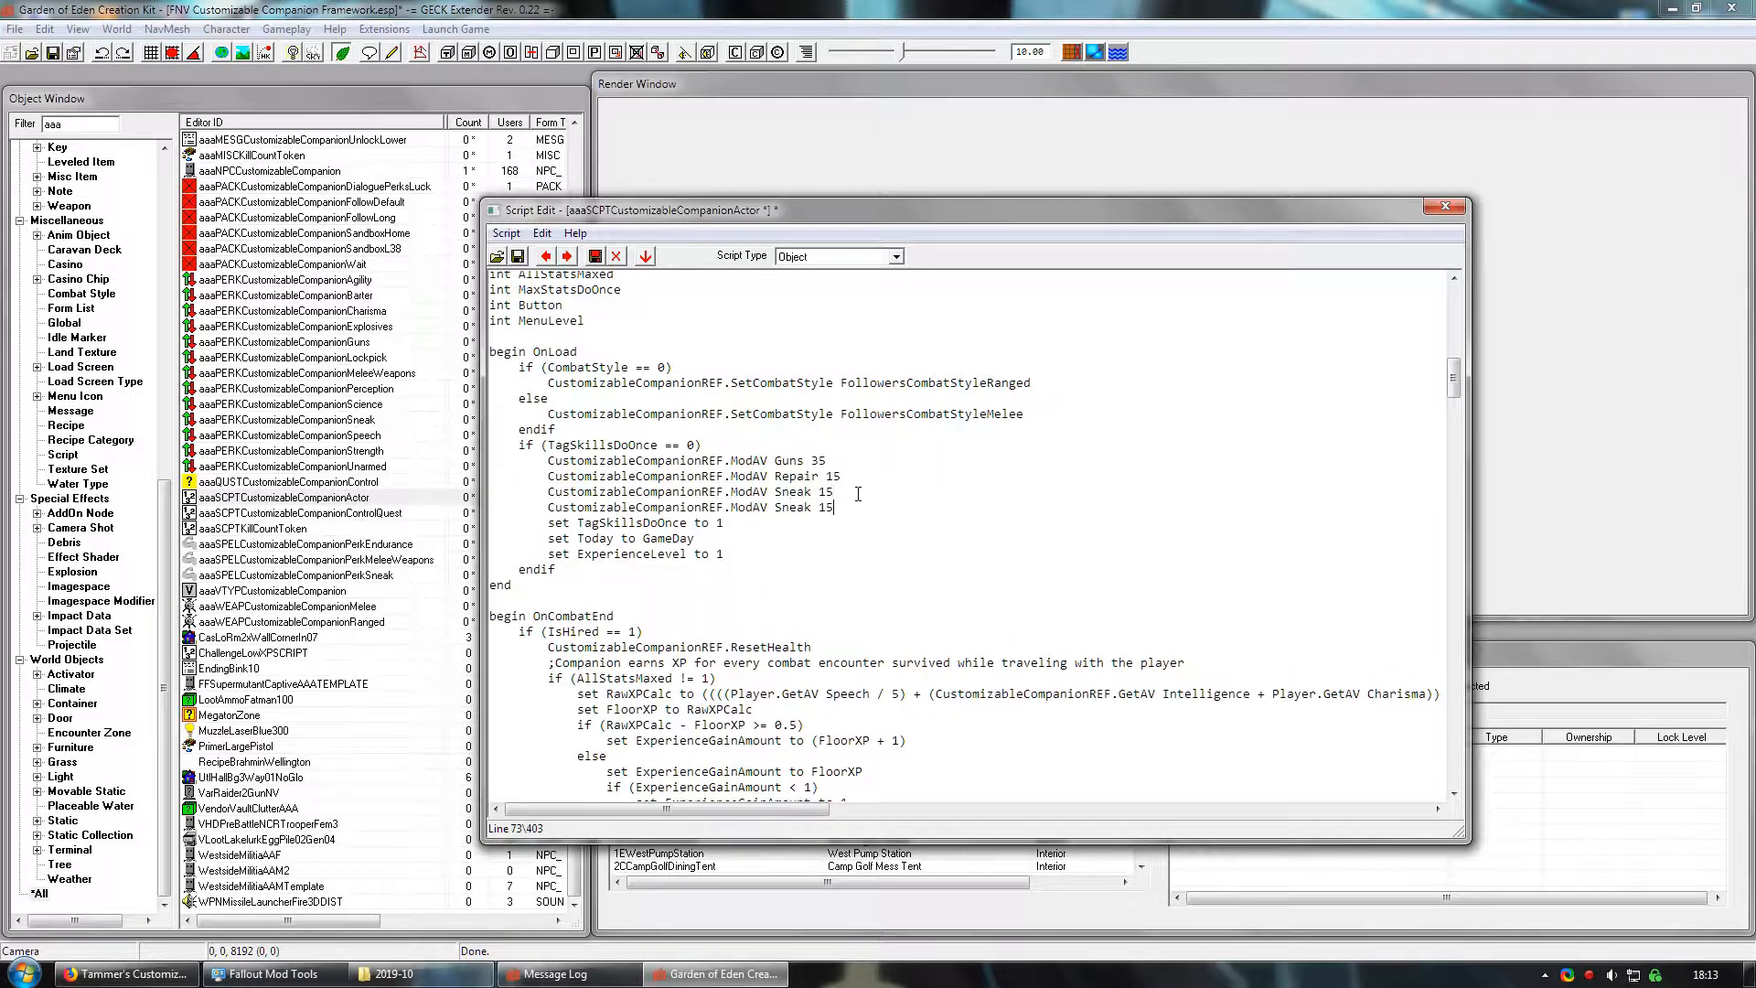
- Change the skill in the duplicated ModAV line to EnergyWeapons and close the script without saving
left_click_drag(768, 508, 811, 511)
left_click(786, 508)
type("EnergyWeapons")
left_click(1442, 208)
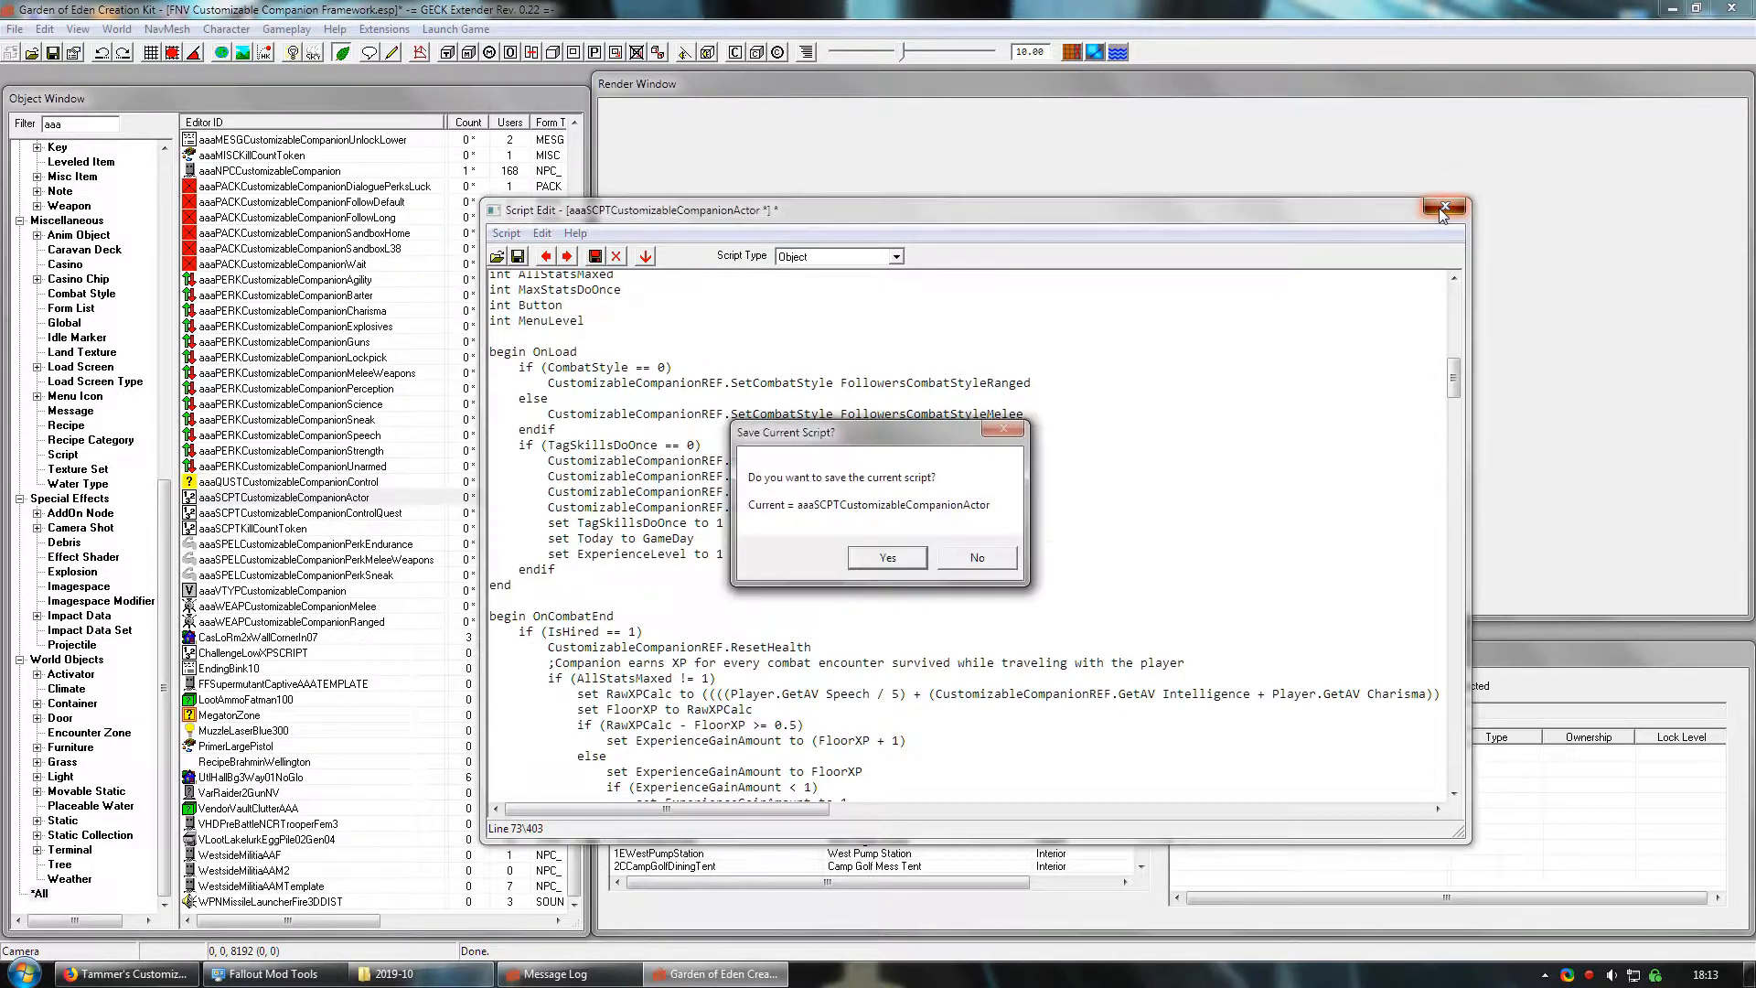
left_click(993, 554)
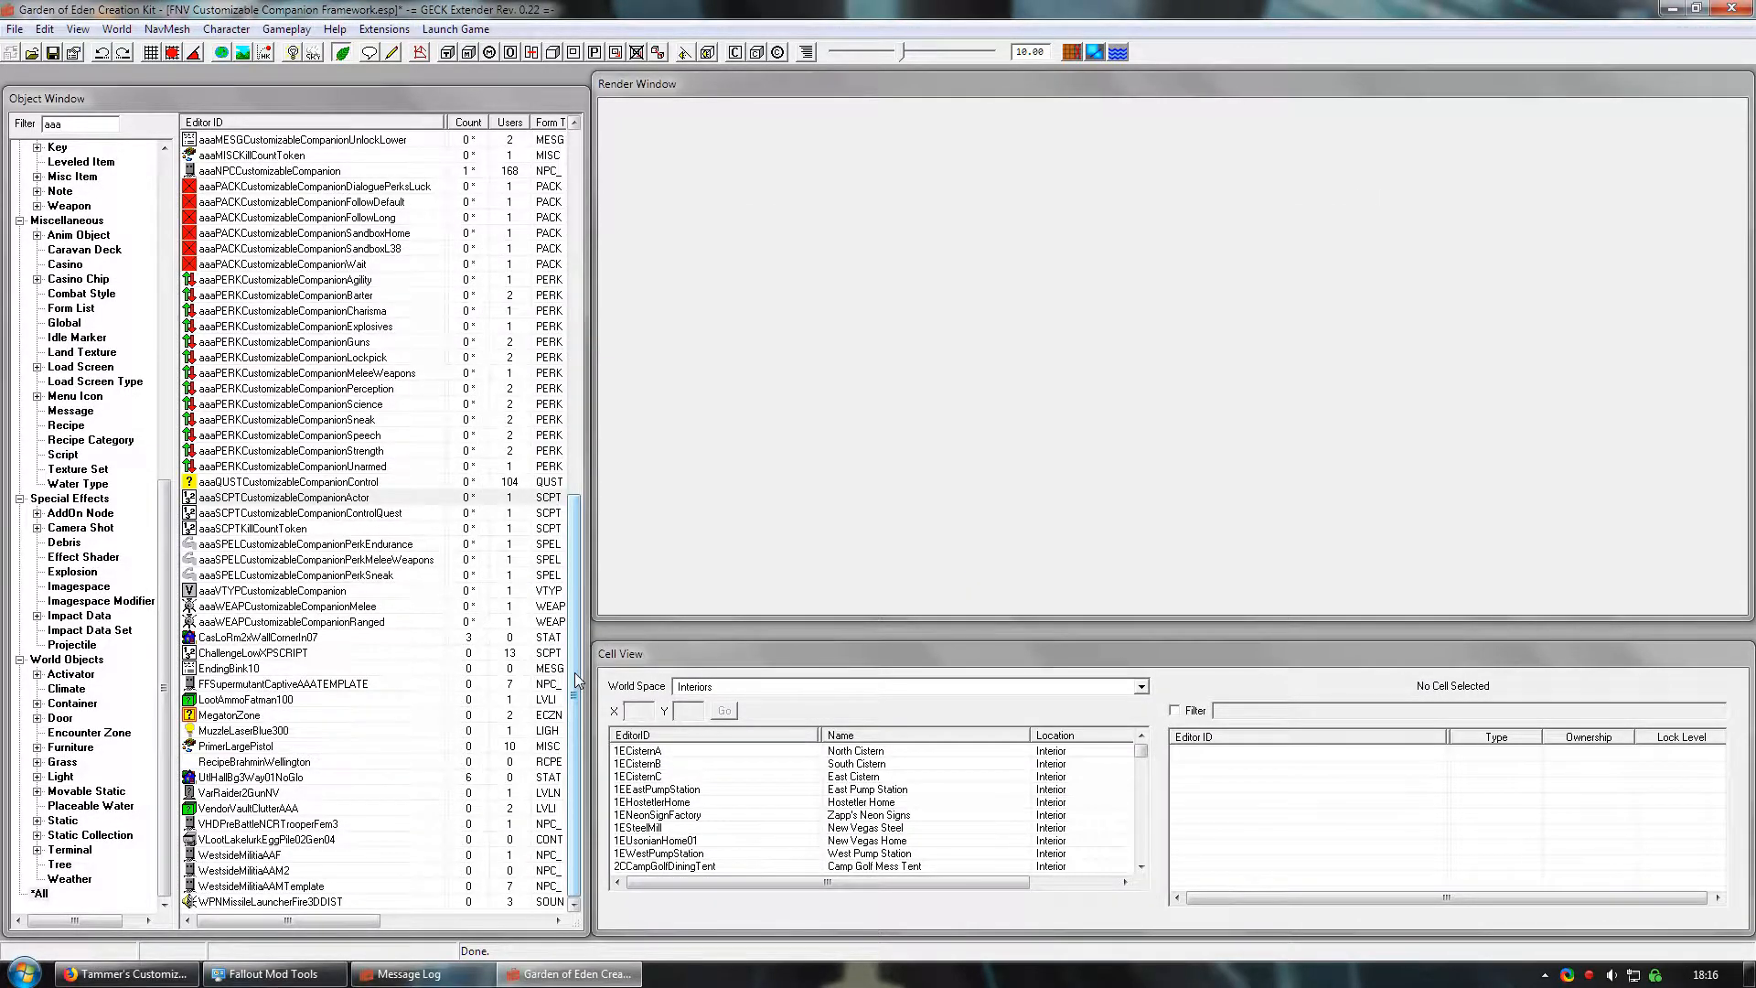
left_click_drag(577, 680, 593, 291)
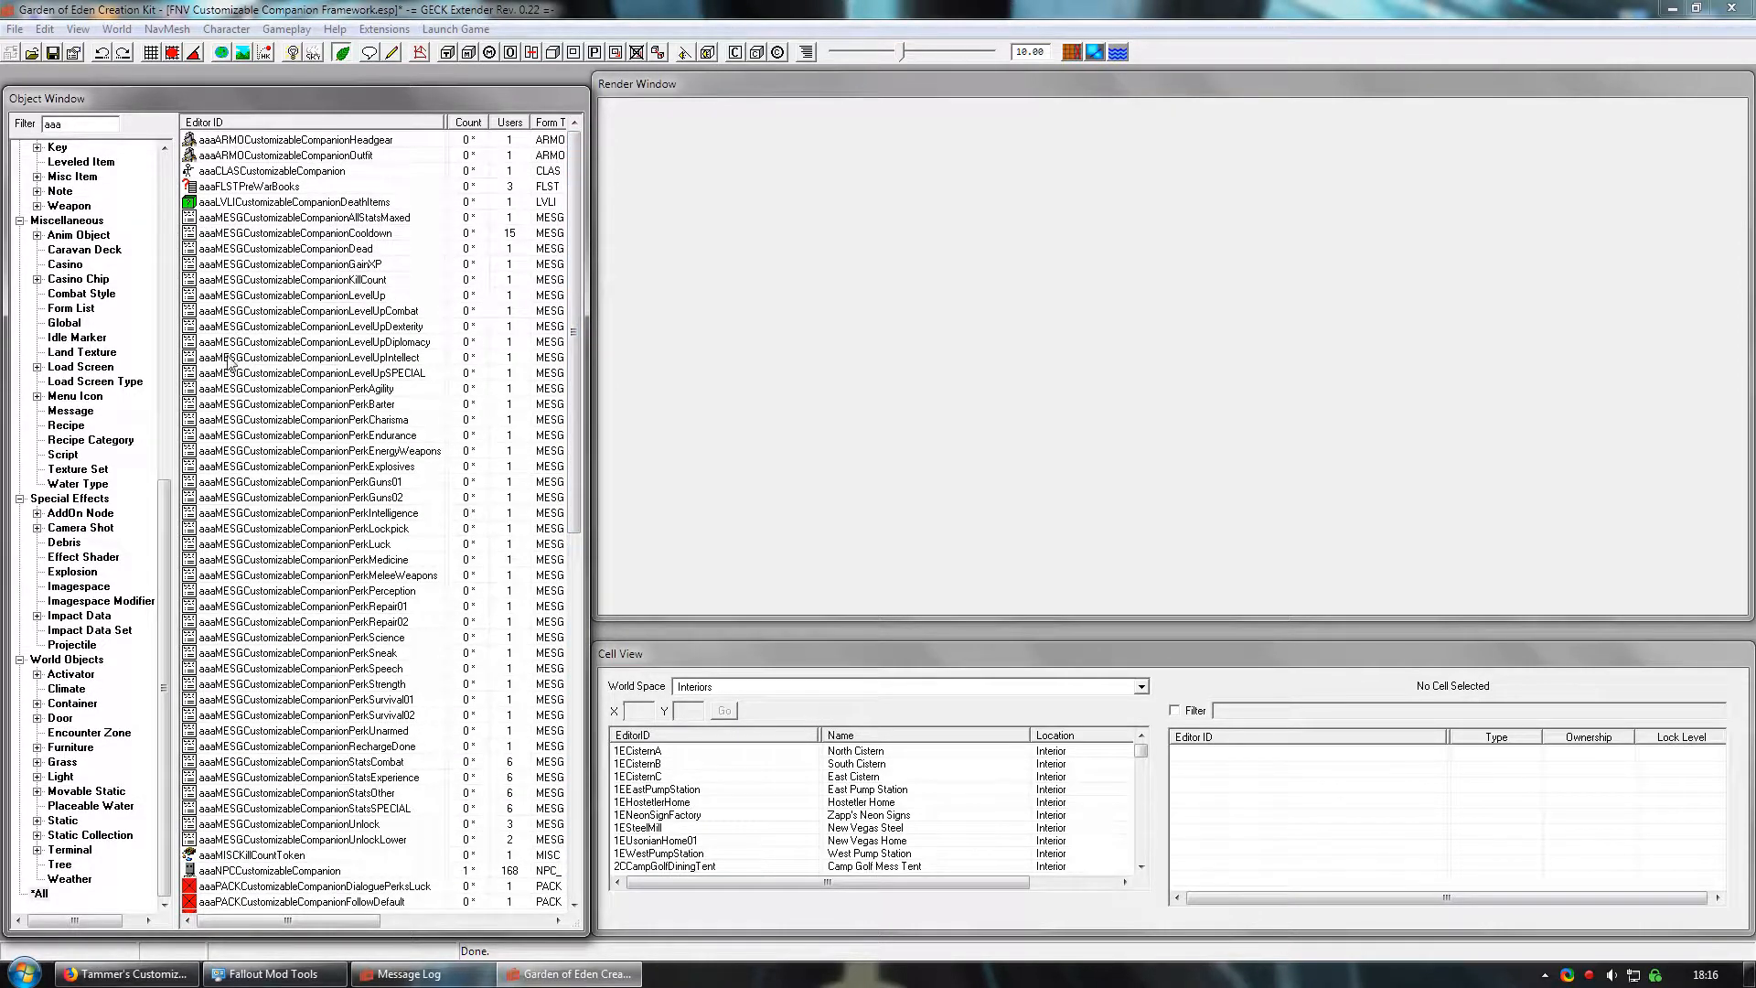
- Replace "Your companion" with the companion's name in the text of the aaaMESGCustomizableCompanionAllStatsMaxed message
double_click(280, 218)
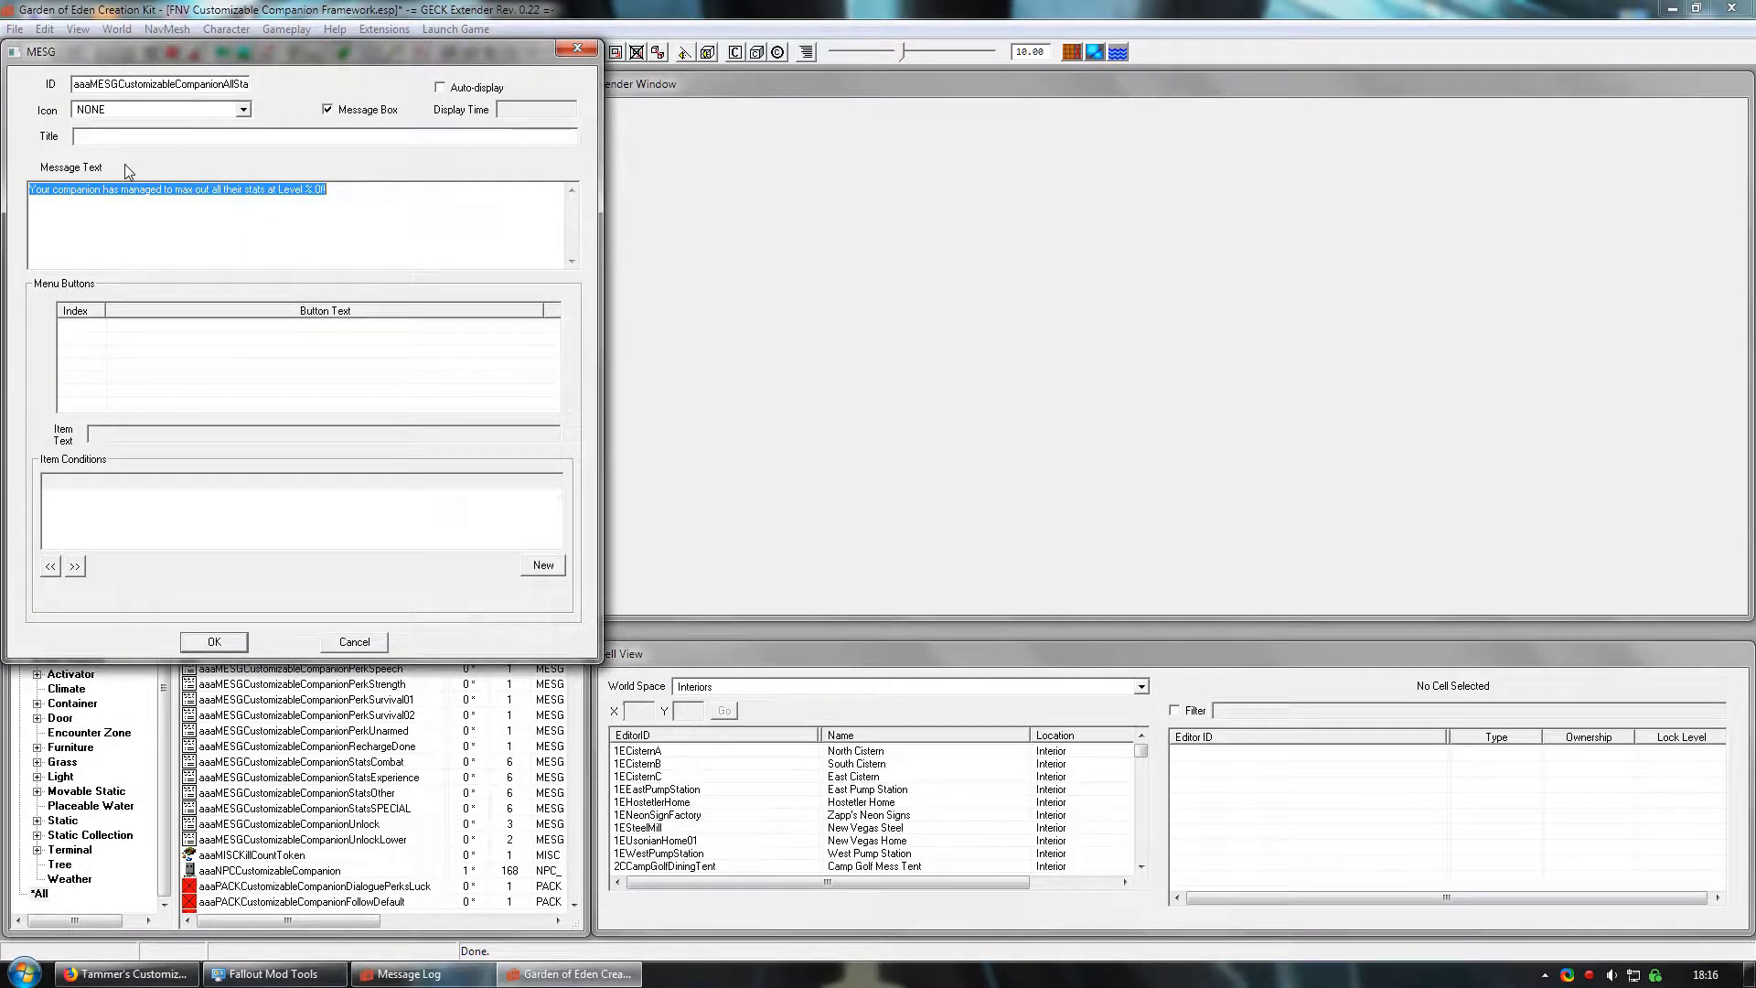
left_click(53, 197)
left_click_drag(29, 190, 109, 216)
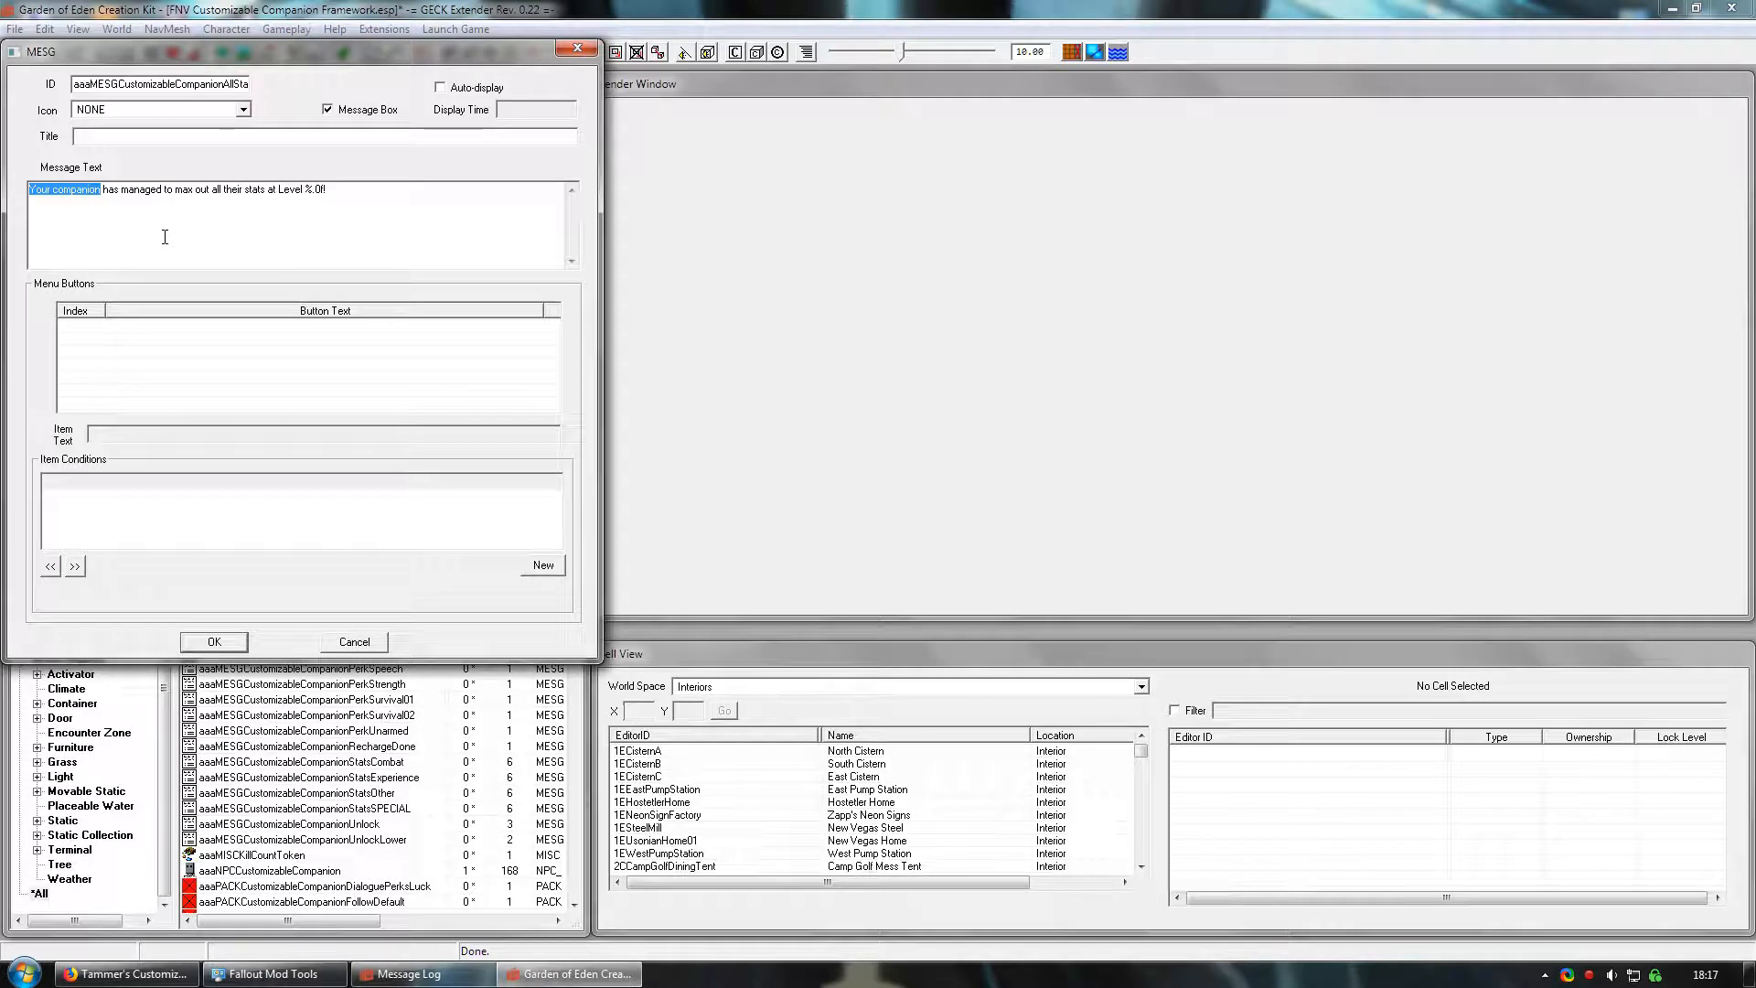
type("John D")
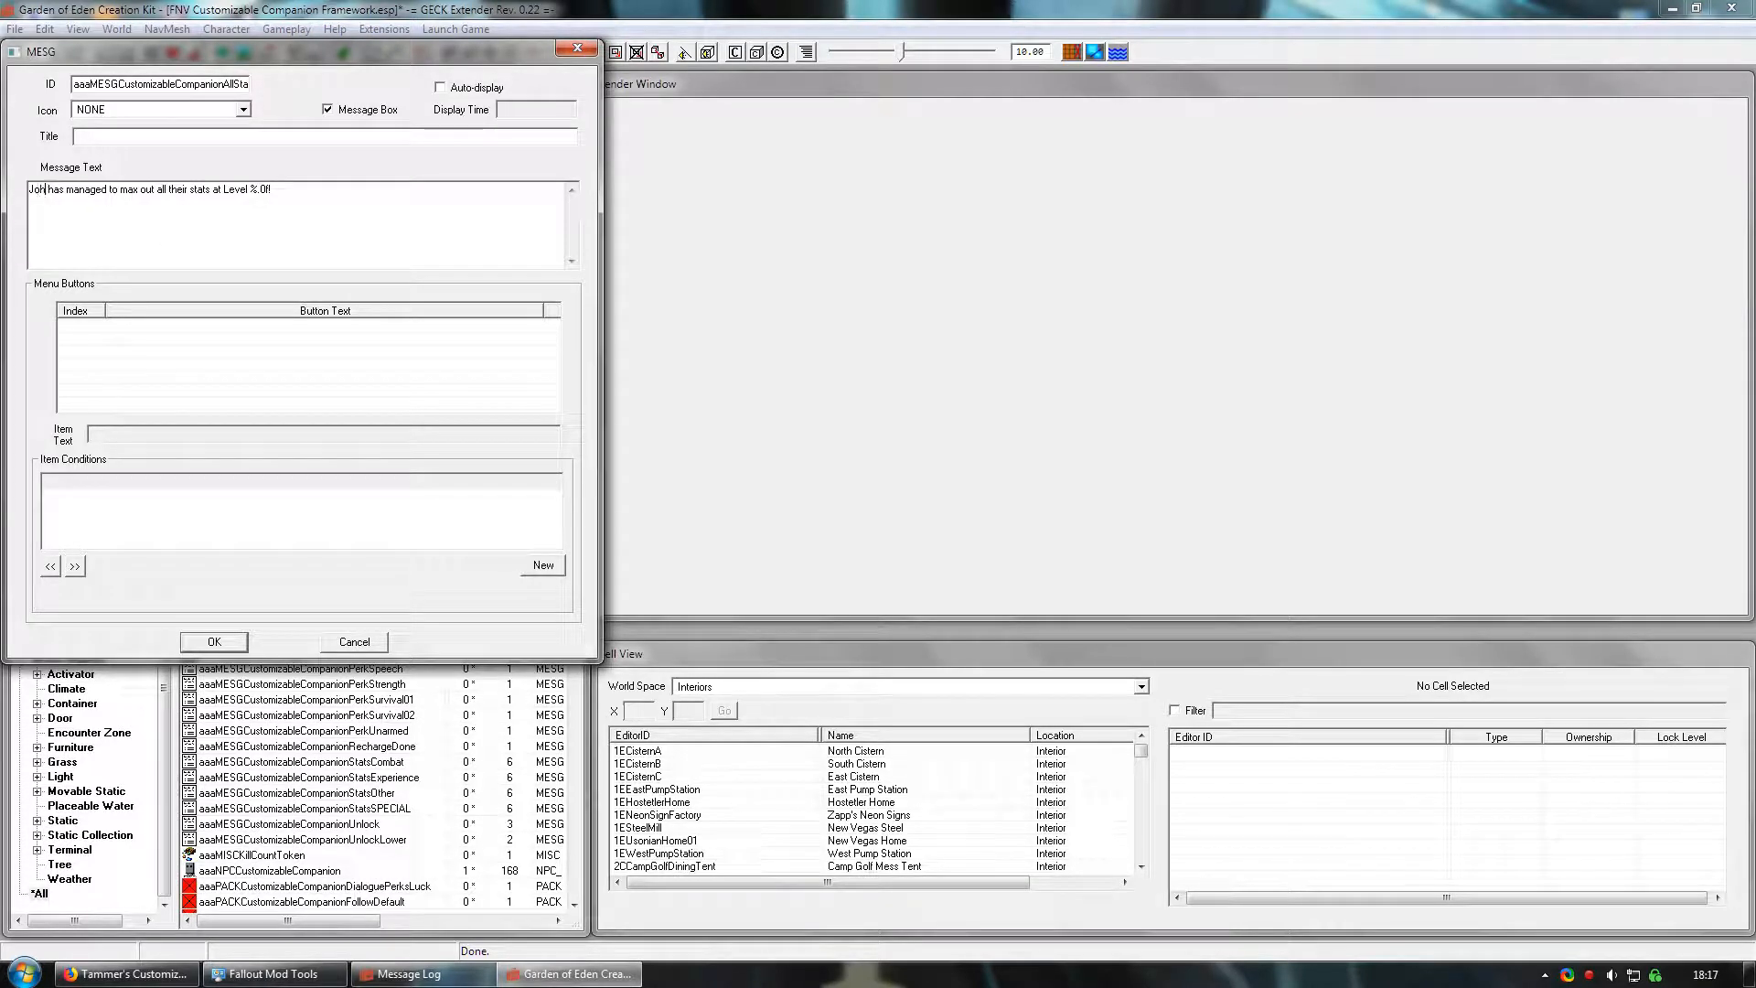
type("oe")
- Change "their" to "his" in the message text and save the message, ignoring all spelling flags for its level placeholder
left_click_drag(195, 192, 215, 189)
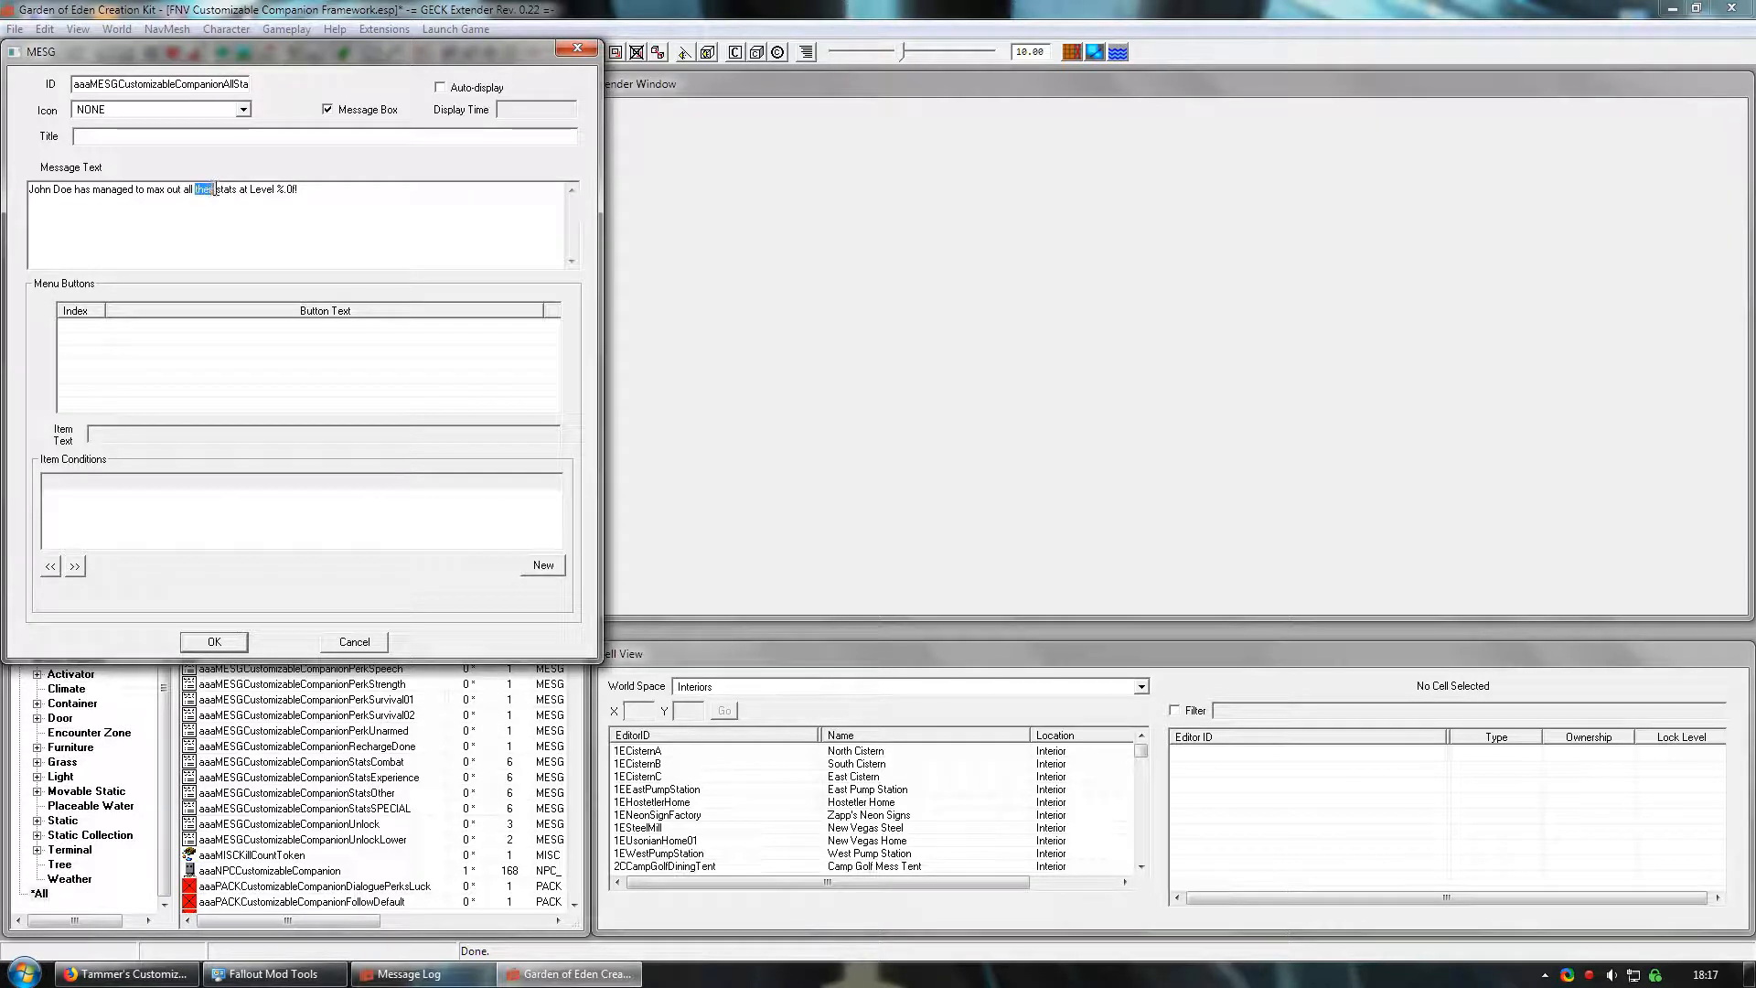
type("his")
left_click_drag(268, 191, 306, 192)
left_click(318, 193)
left_click(214, 641)
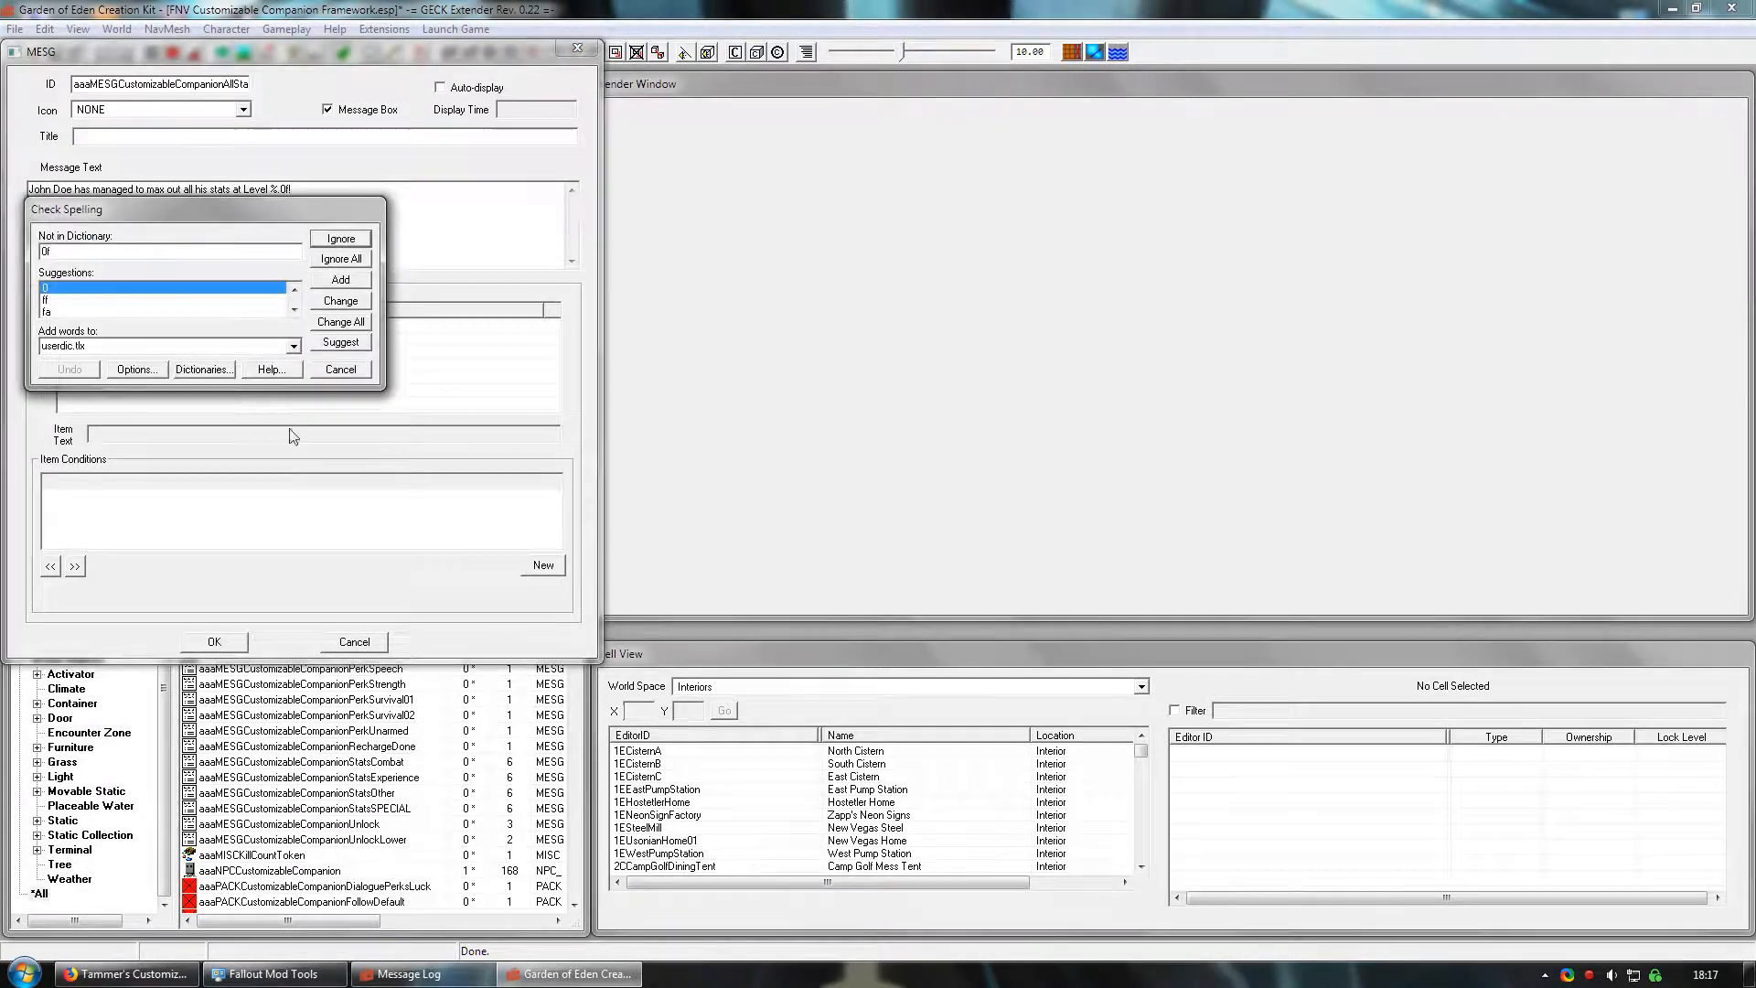
left_click(341, 259)
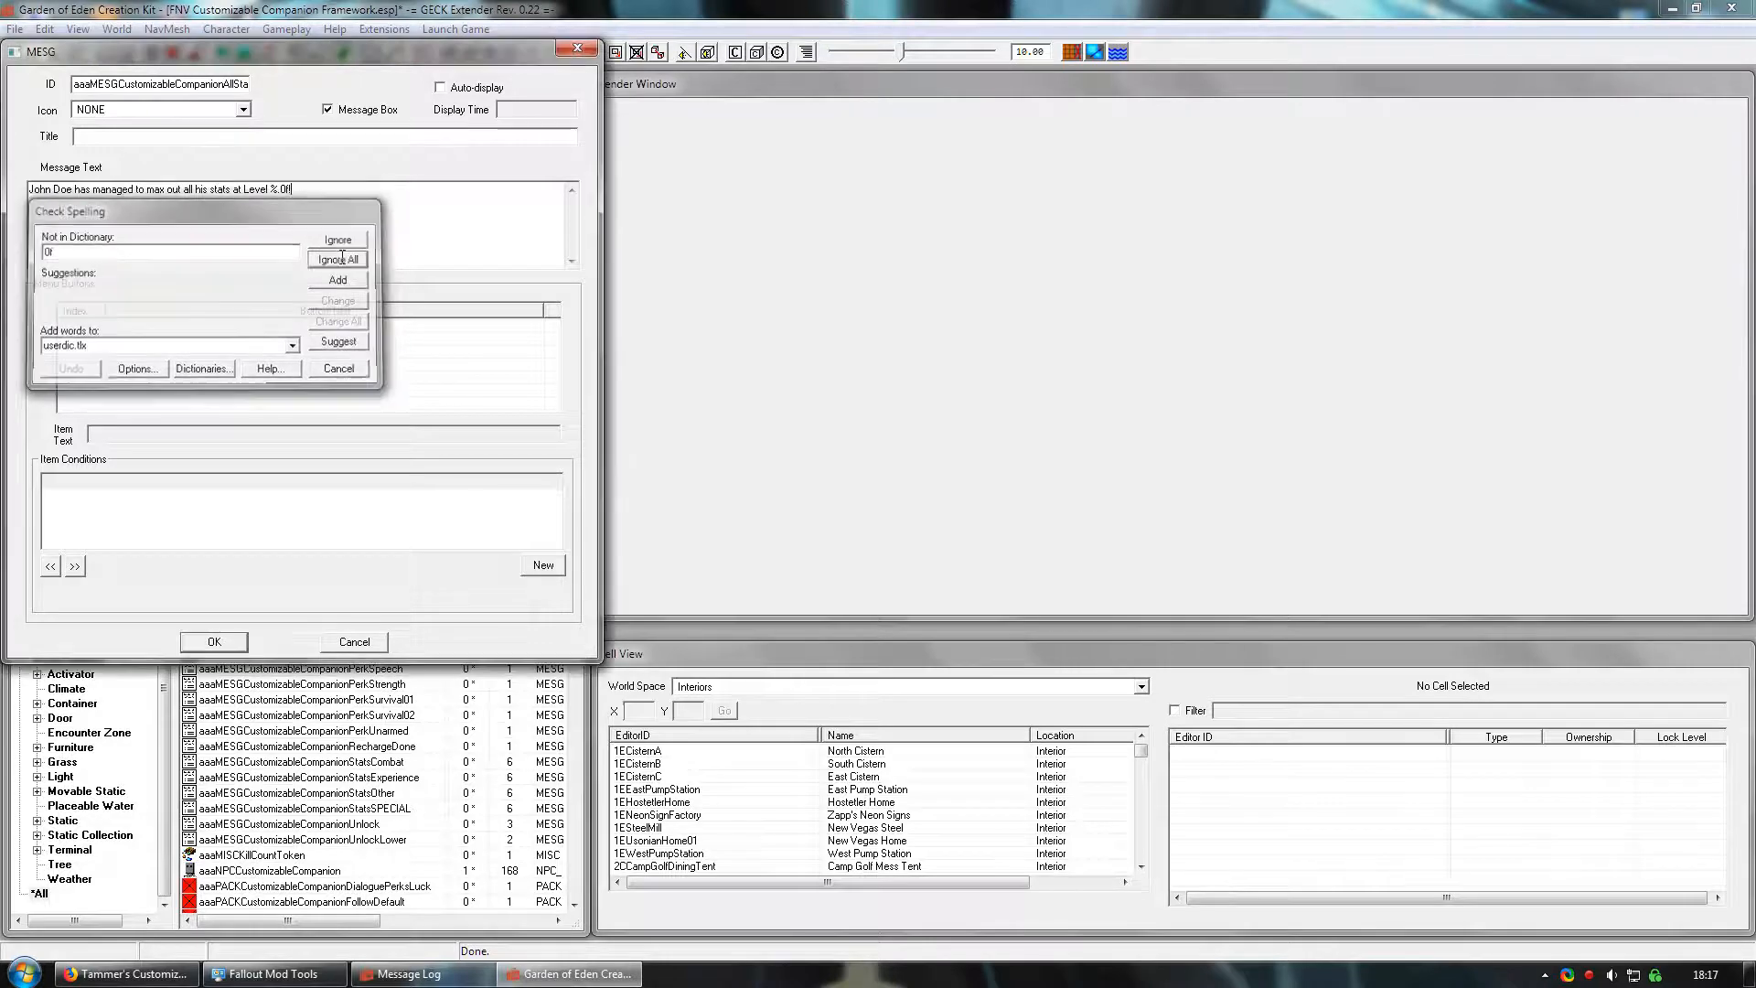
left_click(201, 642)
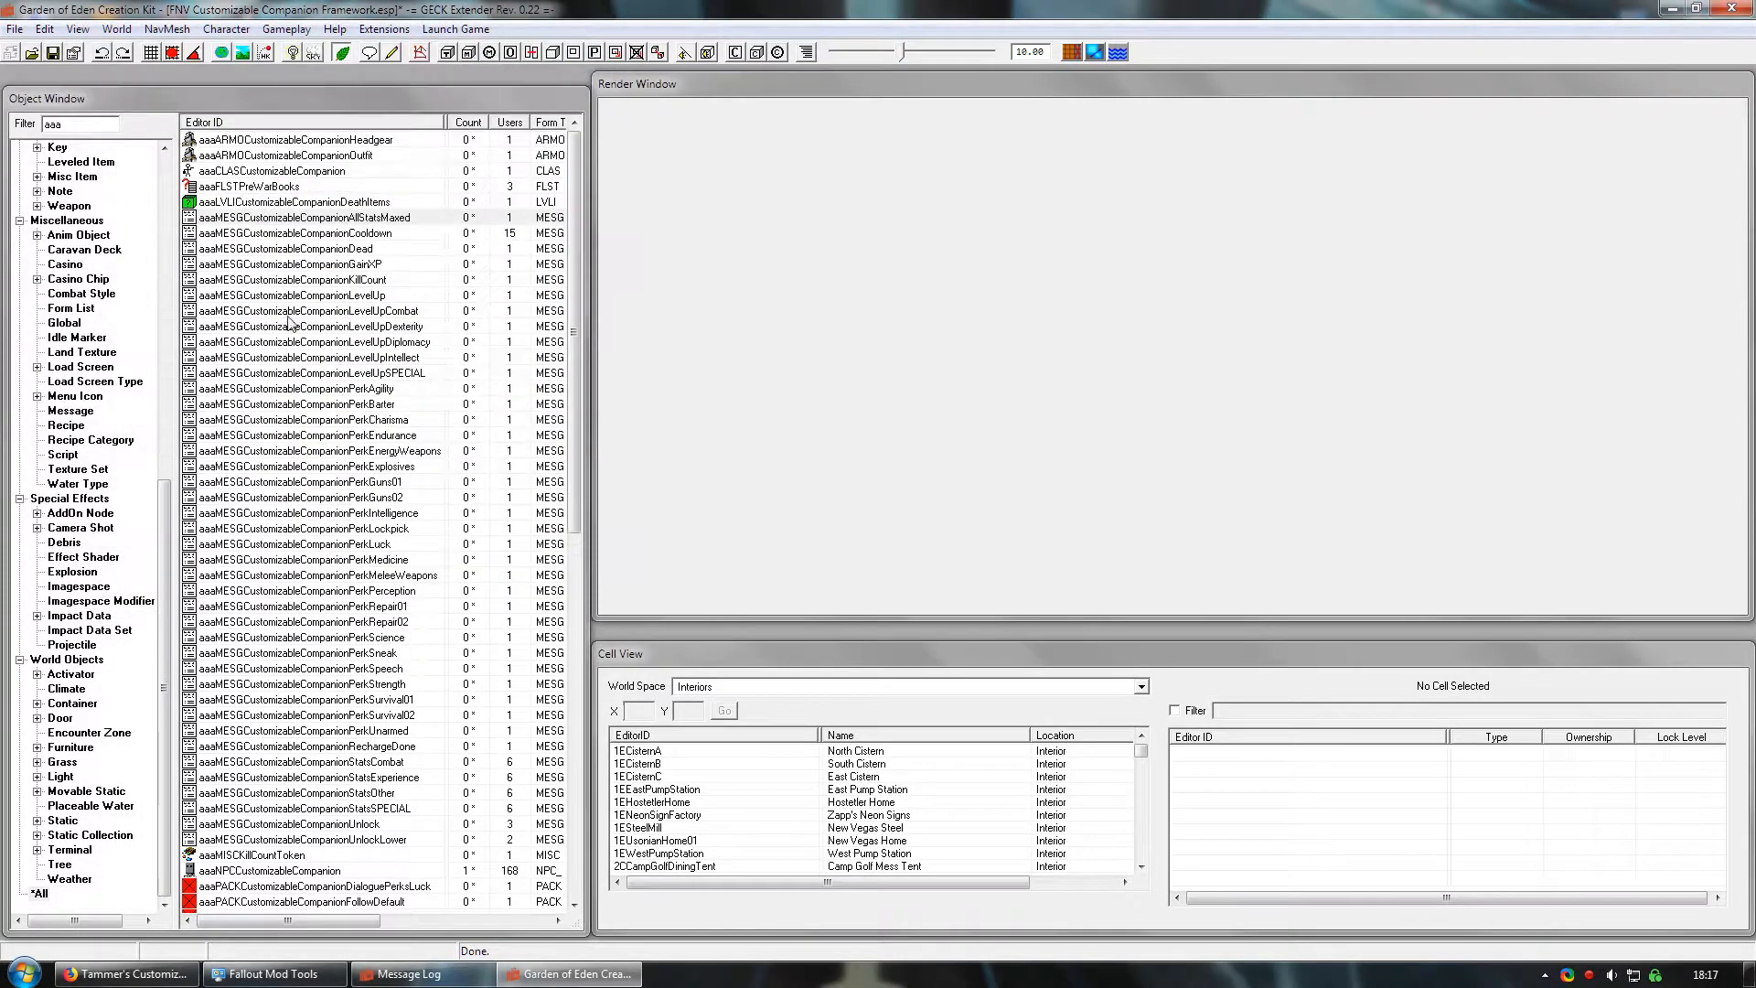
- Check the Cooldown message without editing it, and replace "Your companion" with the companion's name in the aaaMESGCustomizableCompanionDead message
double_click(306, 233)
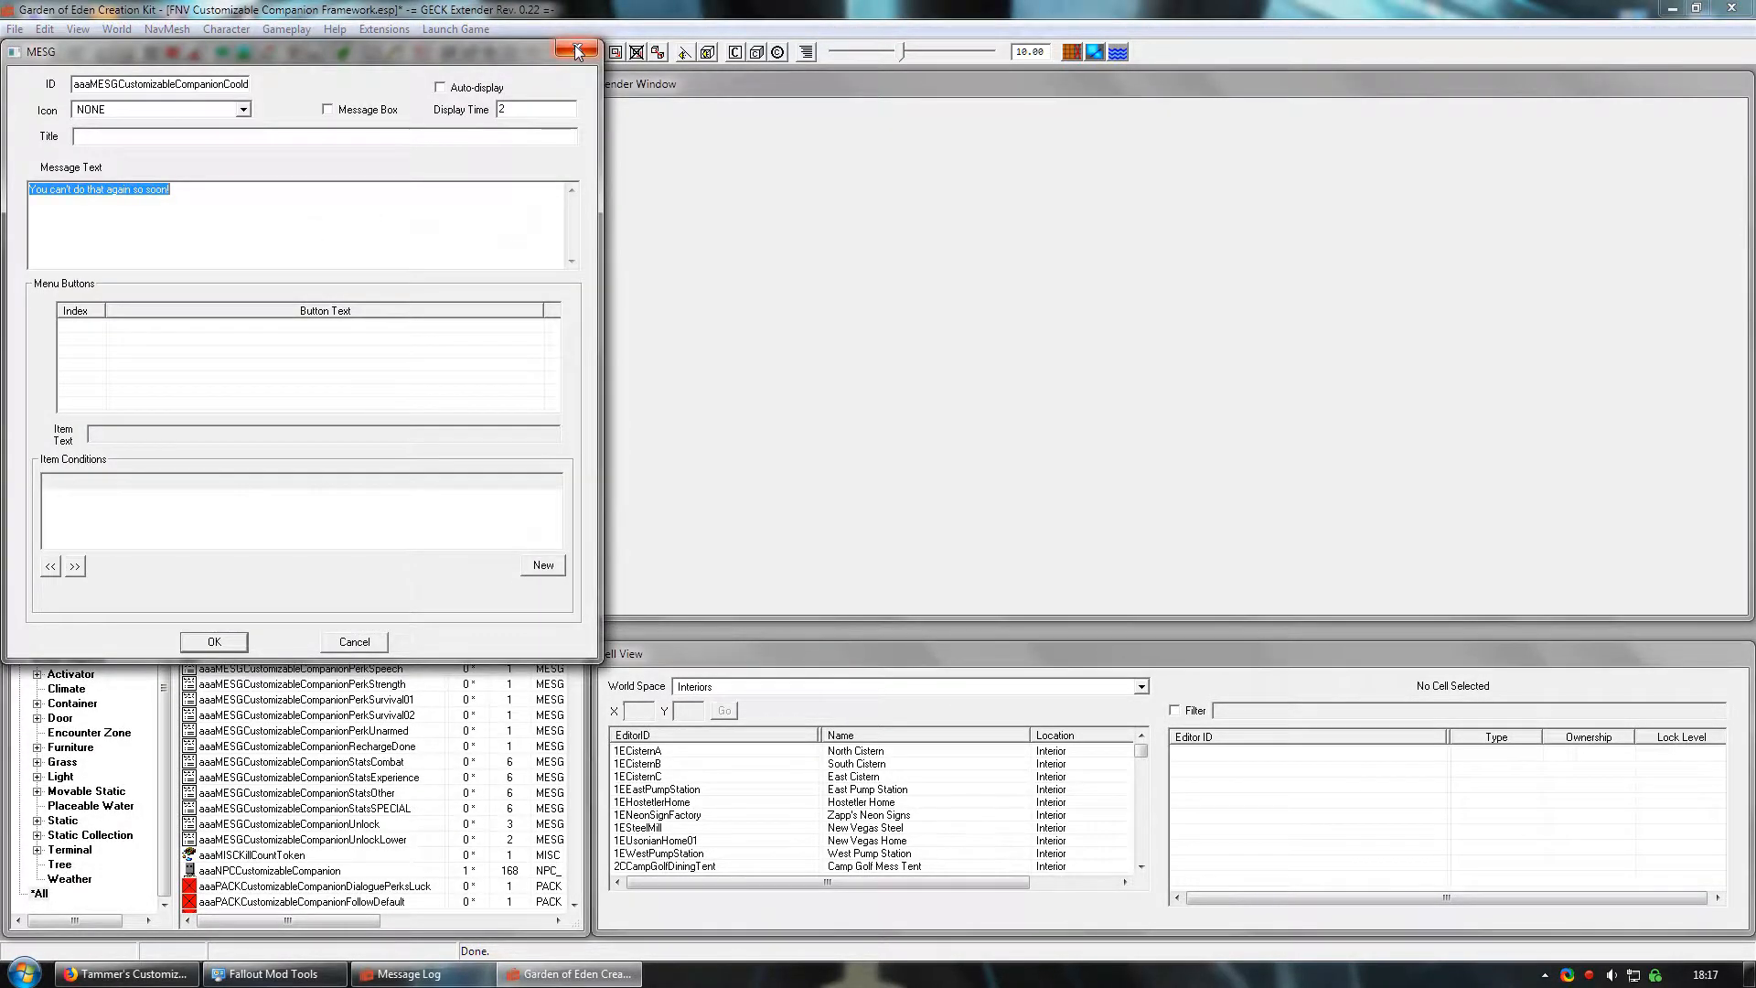
left_click(576, 51)
double_click(356, 249)
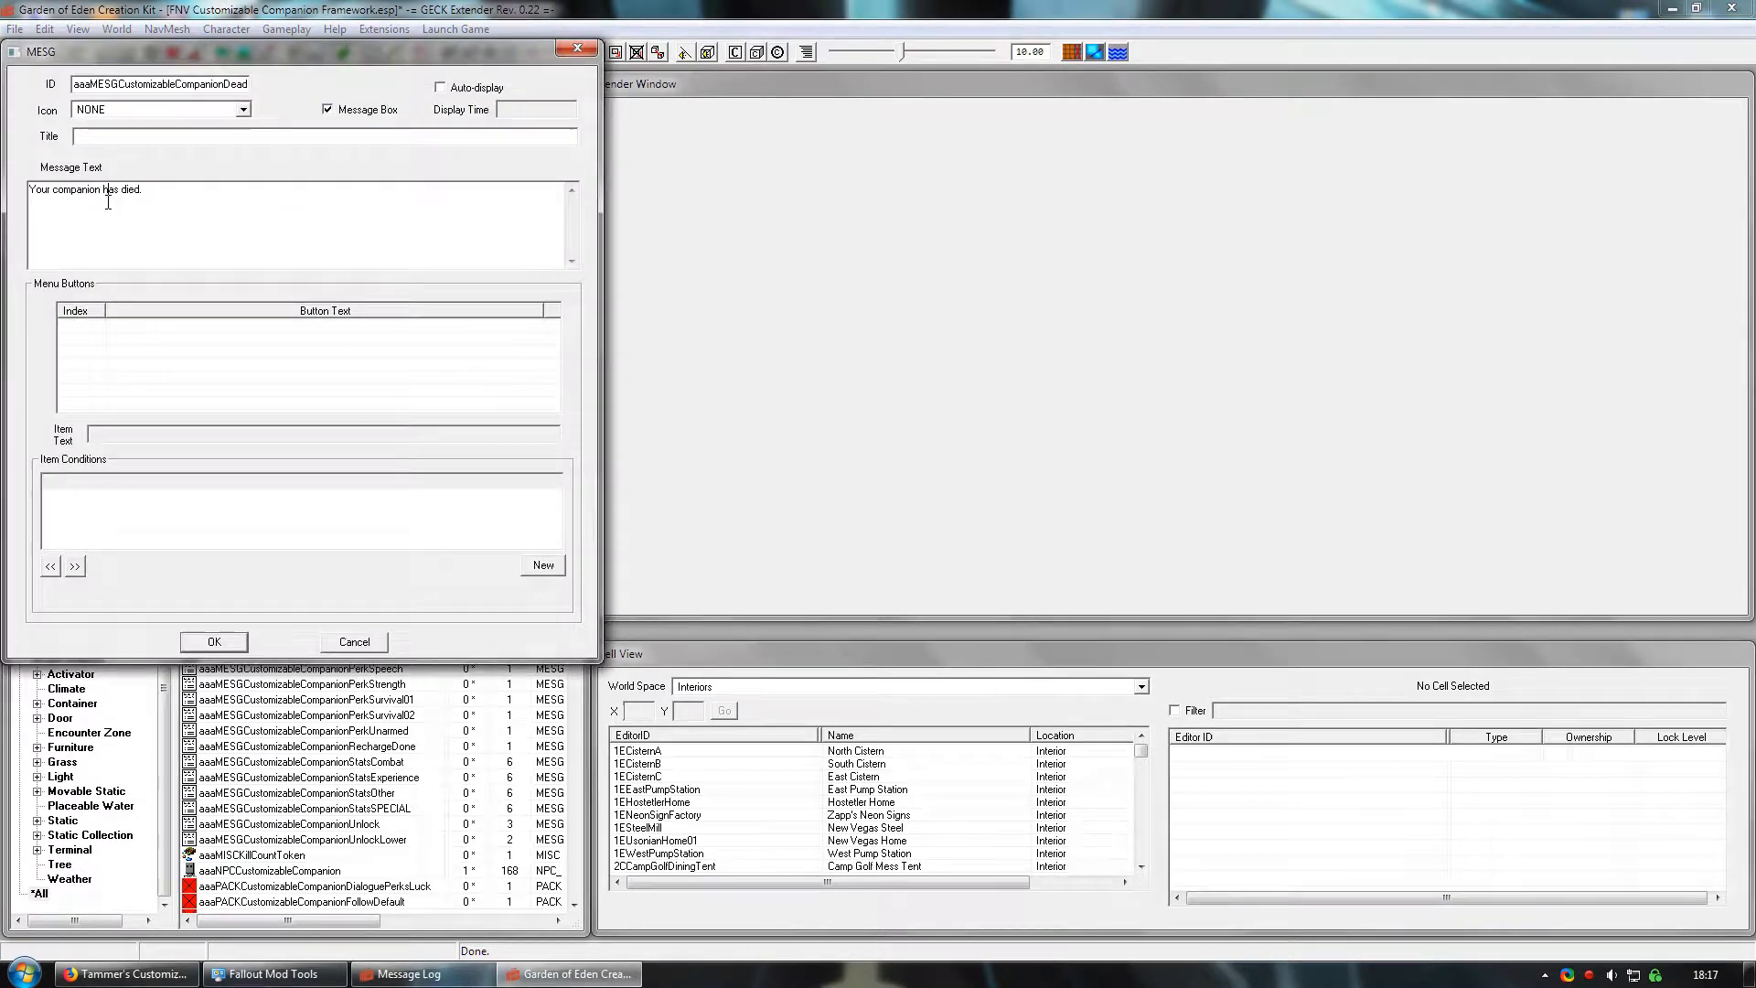
left_click_drag(101, 190, 5, 206)
type("John Doe")
left_click(227, 646)
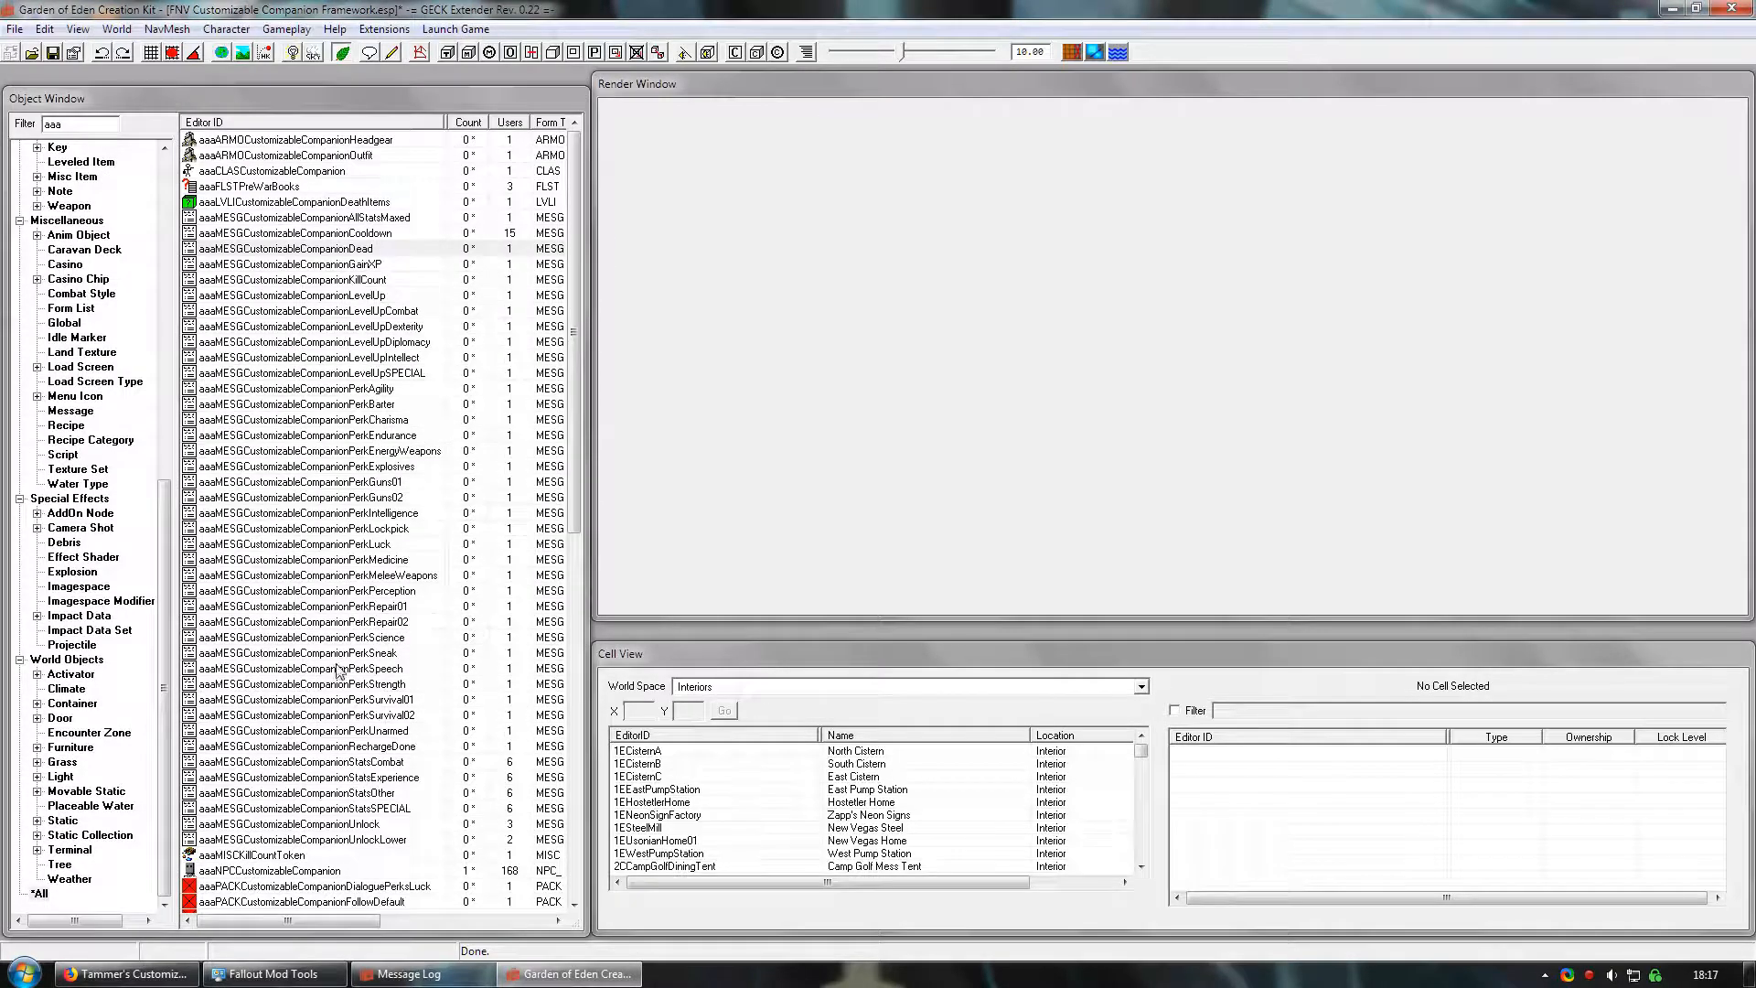
- In the aaaPERKCustomizableCompanionLockpick perk entry, replace "Companion" with the companion's name in the activate choice's button label and save the perk
left_click_drag(571, 403, 567, 731)
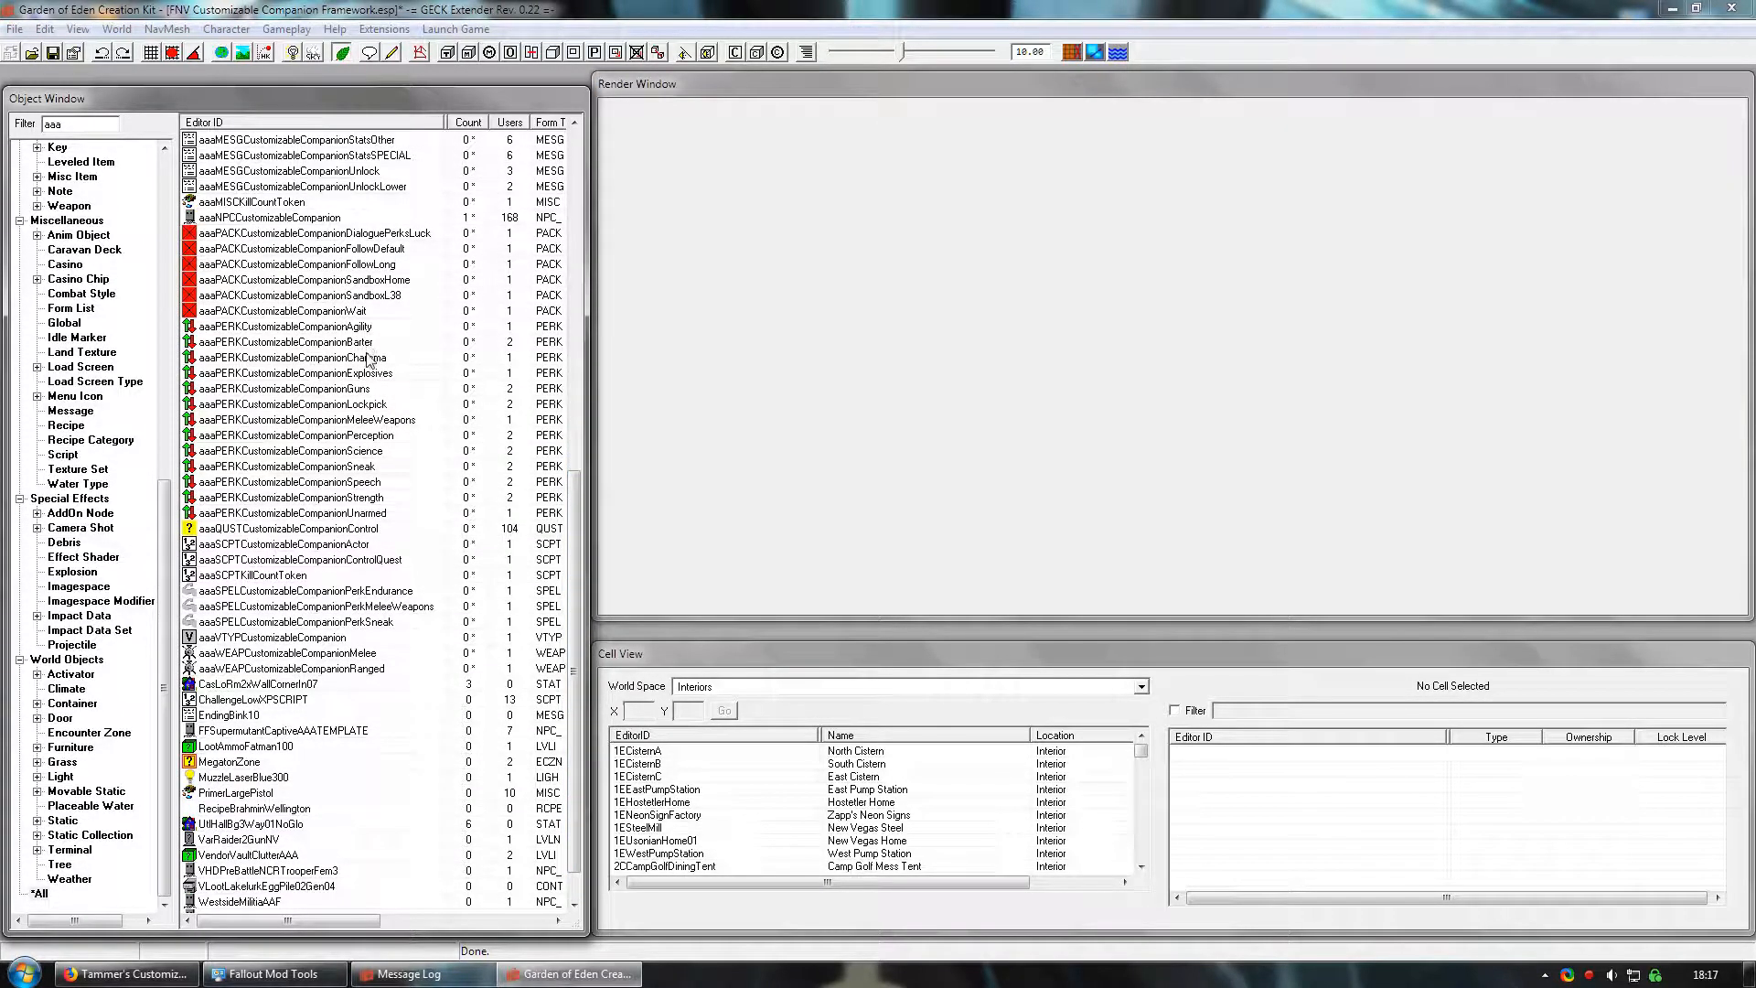
double_click(370, 404)
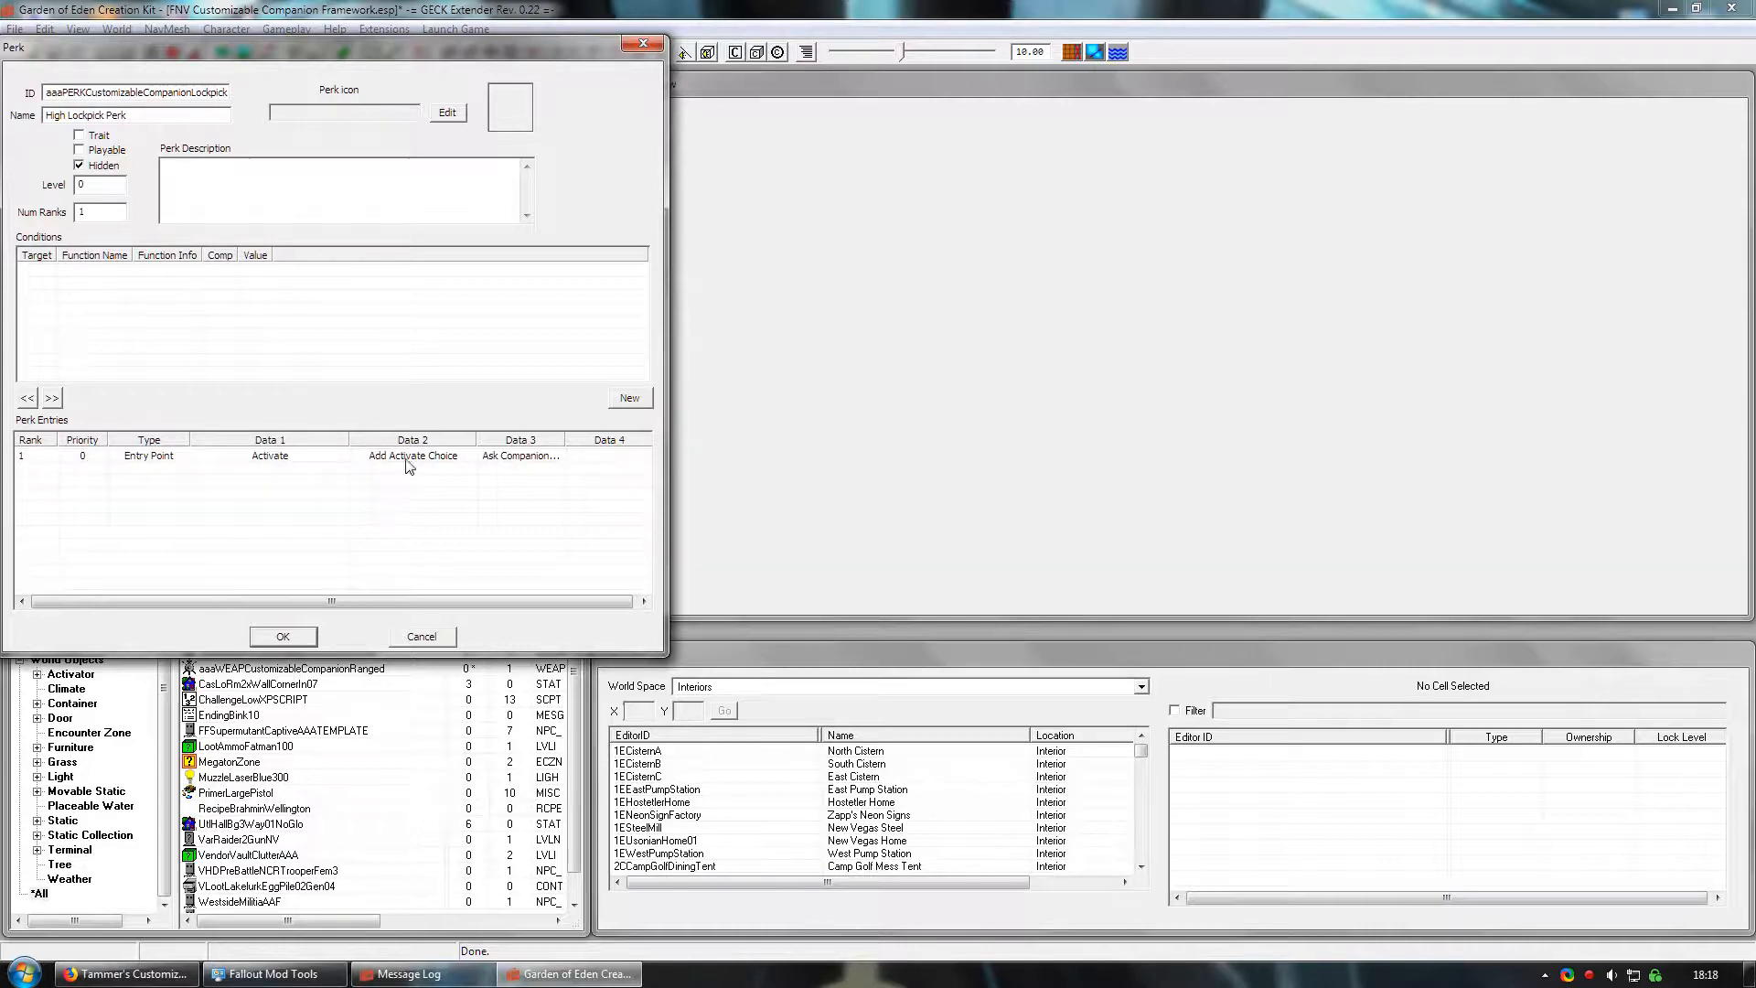
double_click(501, 458)
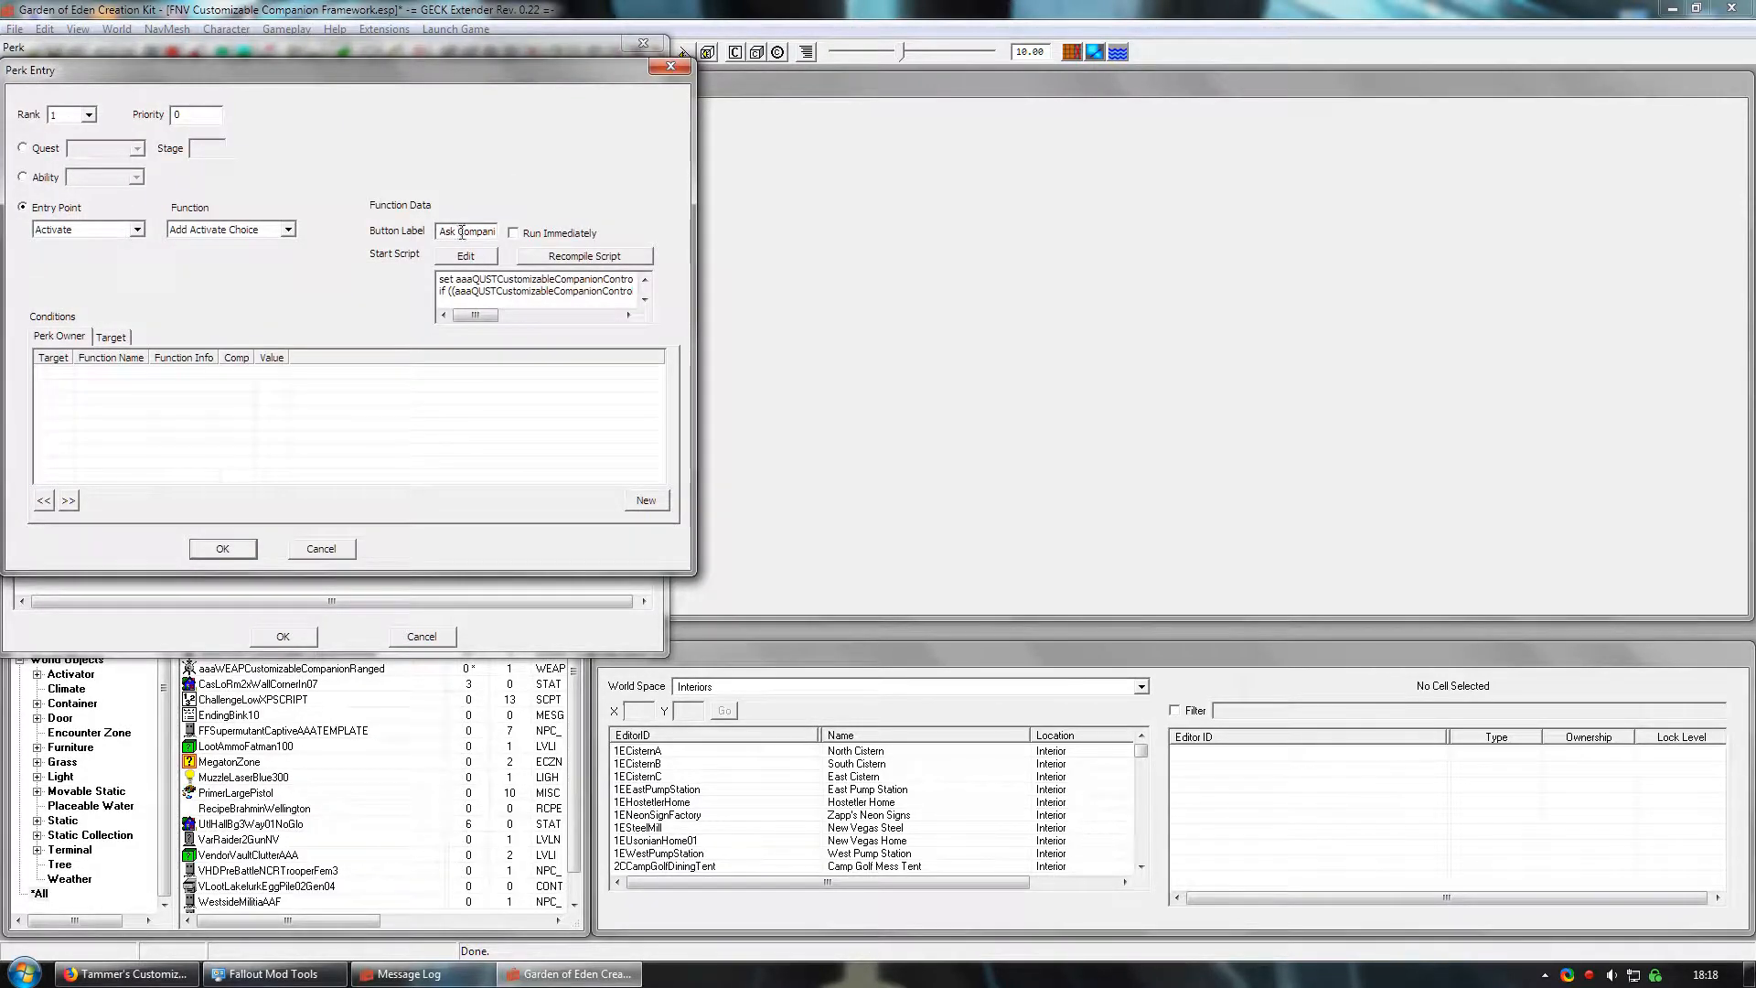
mouse_move(462, 233)
left_mouse_down()
mouse_move(505, 232)
mouse_move(441, 234)
mouse_move(494, 234)
mouse_move(457, 235)
left_mouse_up()
type("John Doe '")
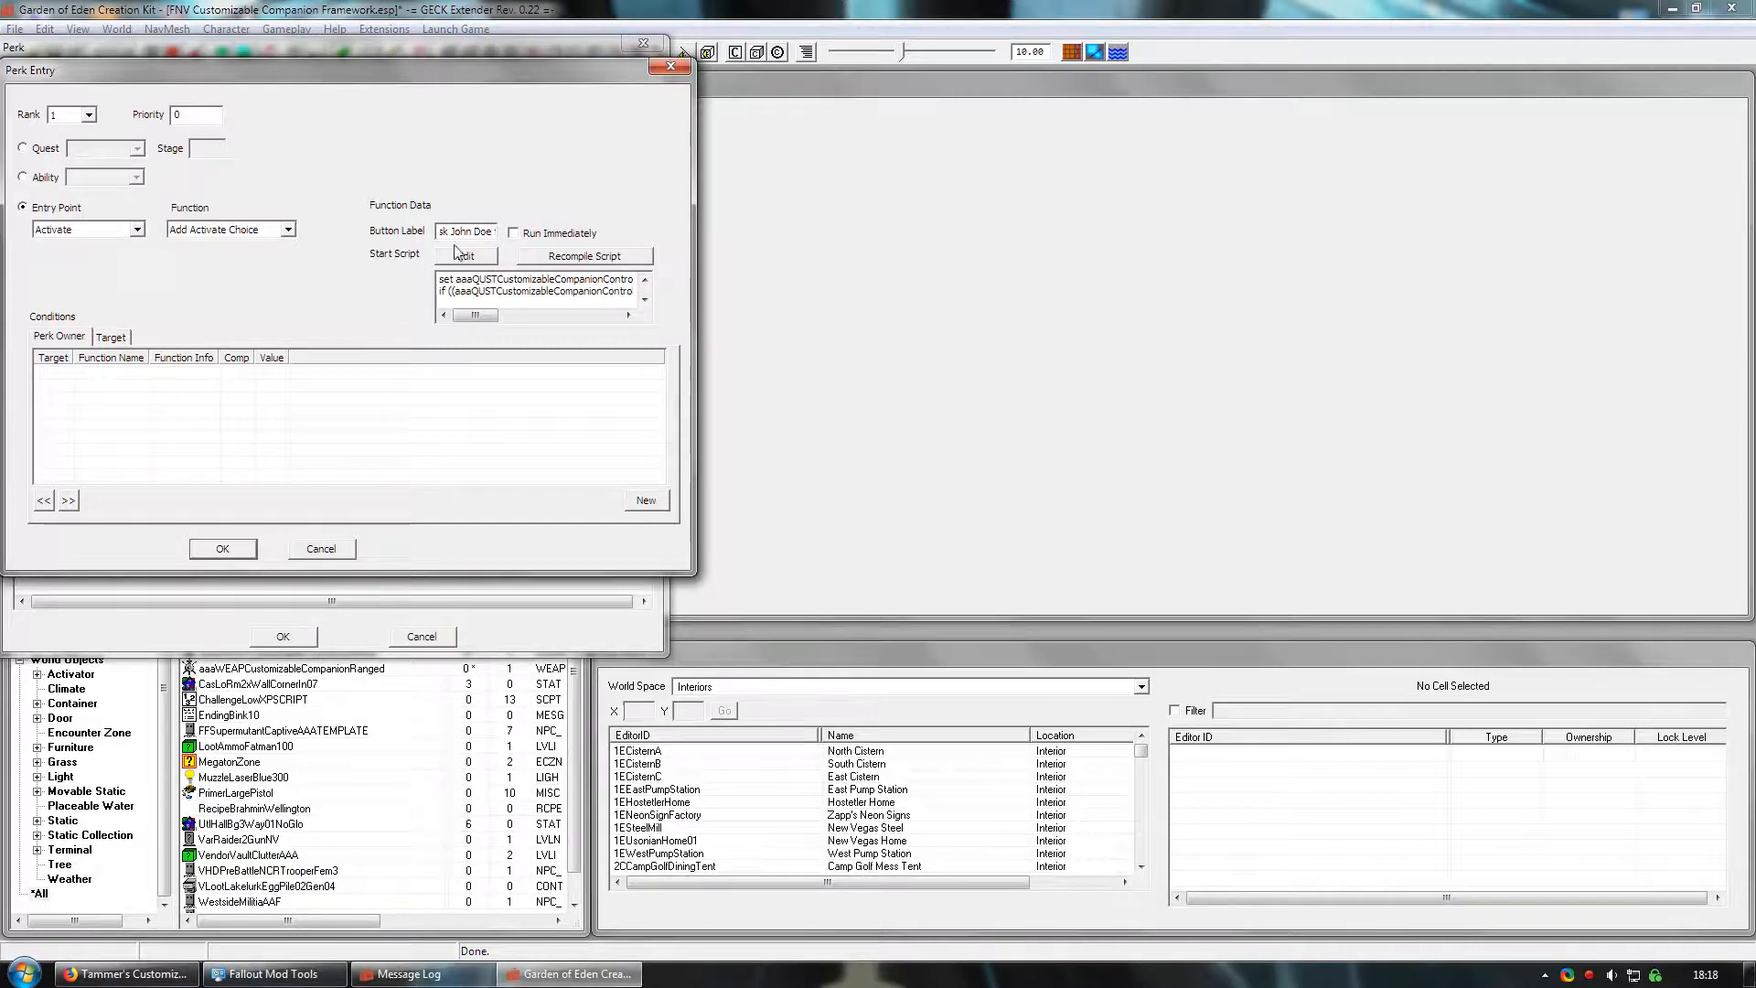
left_click_drag(453, 232, 501, 231)
left_click(222, 548)
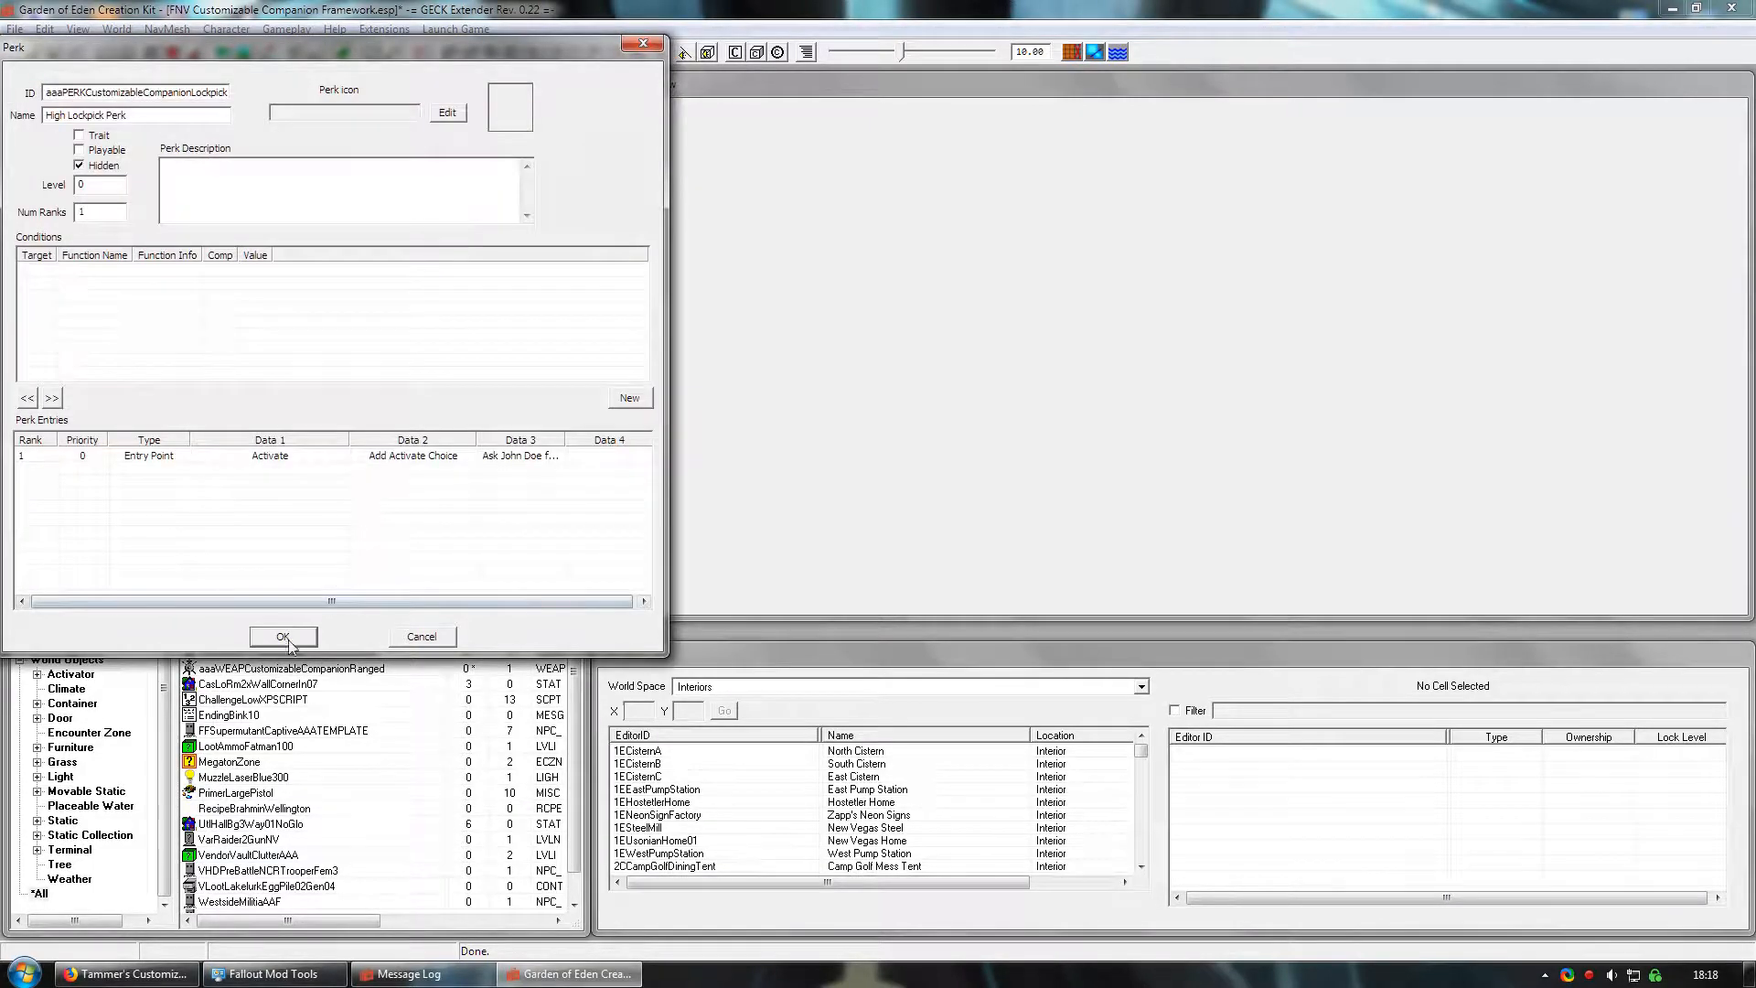
left_click(282, 635)
- Personalise the activate choice's button label in the aaaPERKCustomizableCompanionScience perk with the companion's name and save the perk
double_click(359, 451)
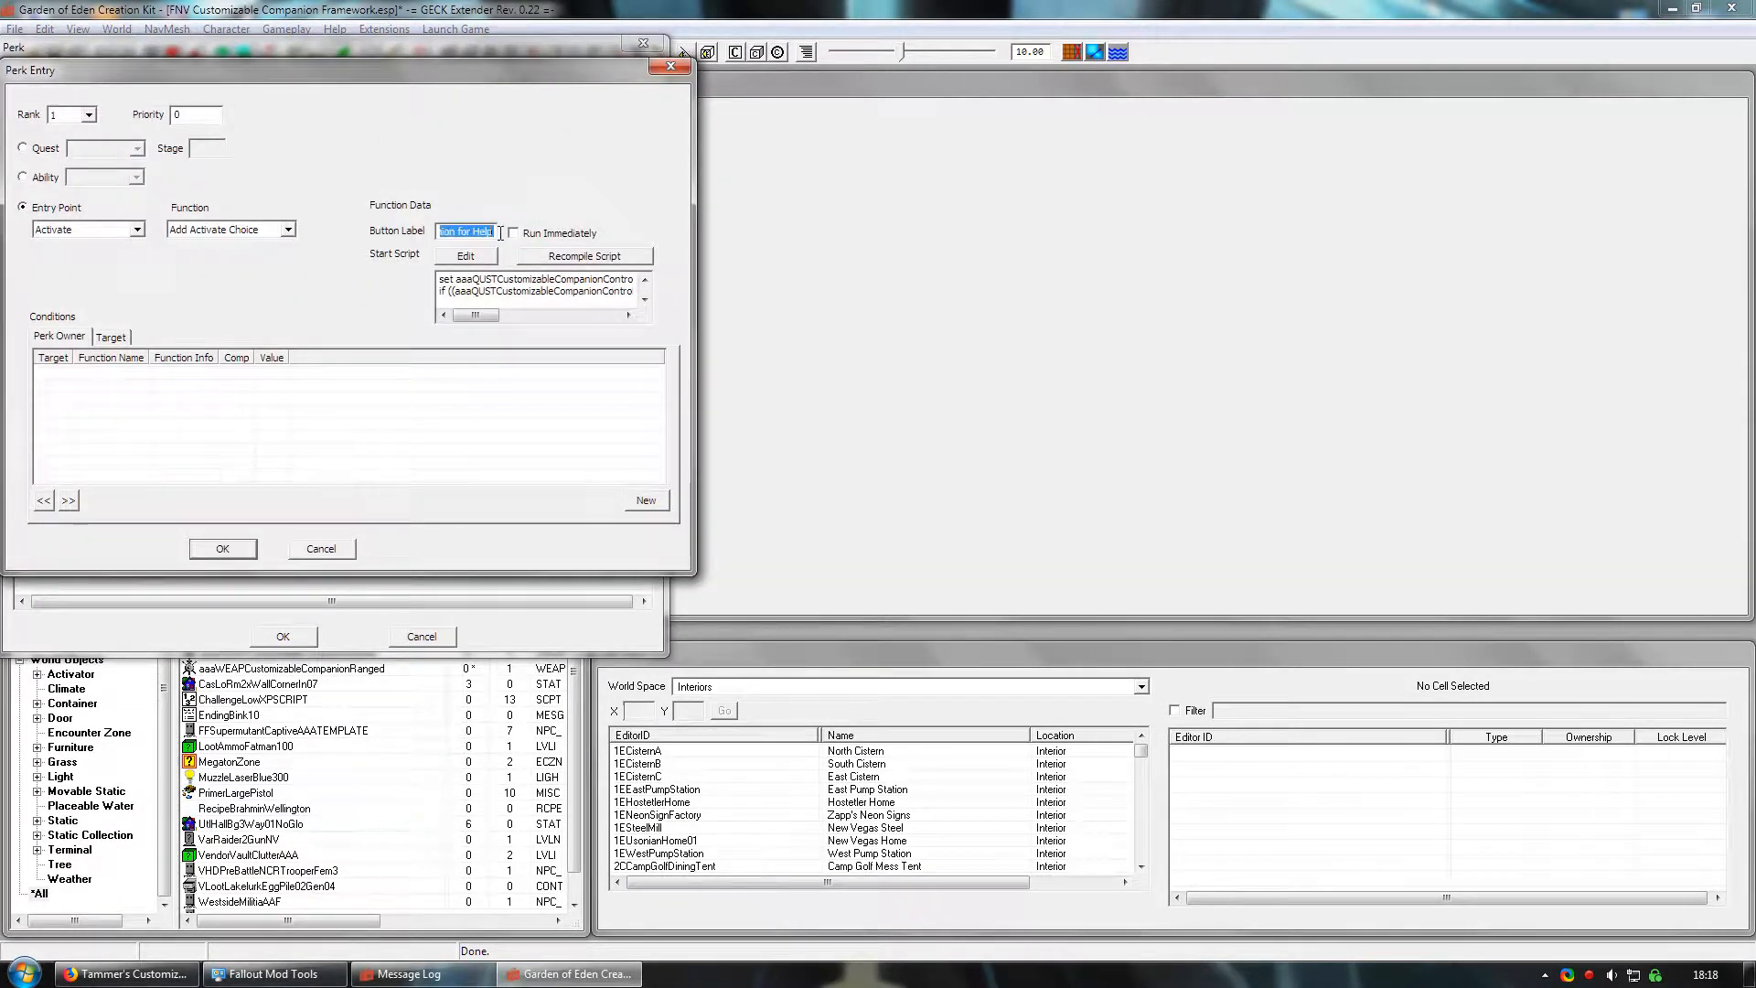
left_click_drag(500, 233, 456, 245)
left_click(222, 548)
left_click(284, 636)
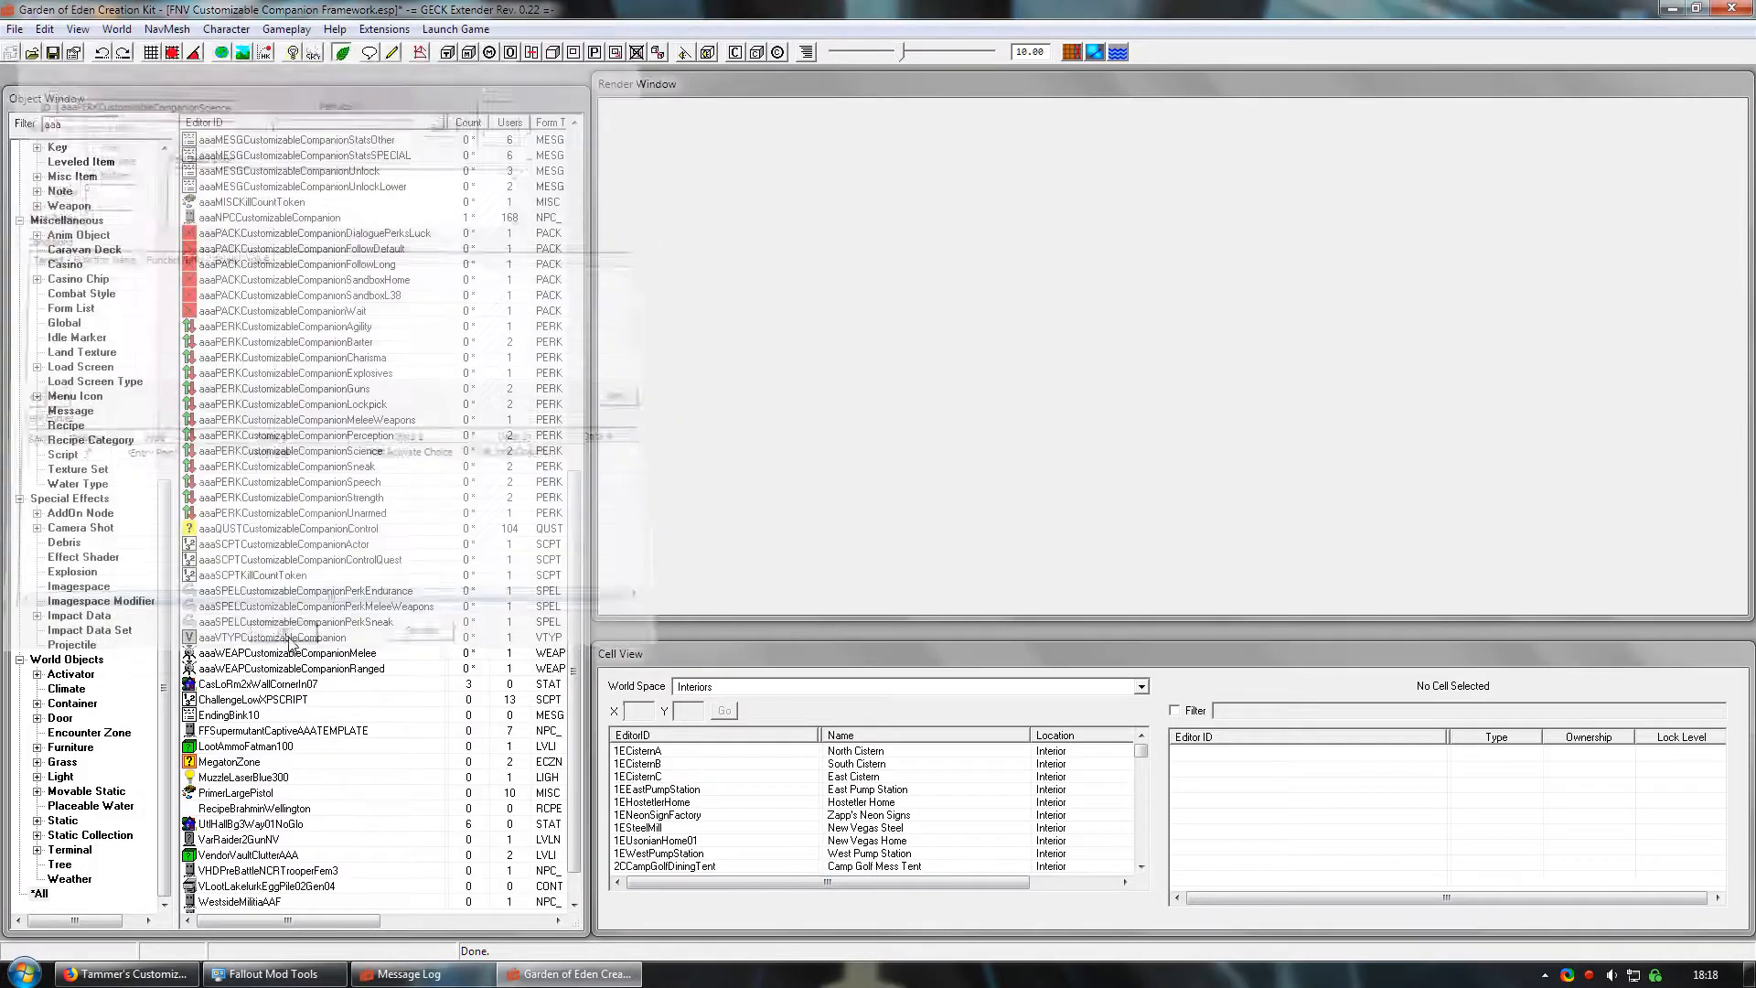
- In the aaaPERKCustomizableCompanionStrength perk entry, replace "Companion" with the companion's name in the button label and save the perk
double_click(348, 497)
double_click(446, 454)
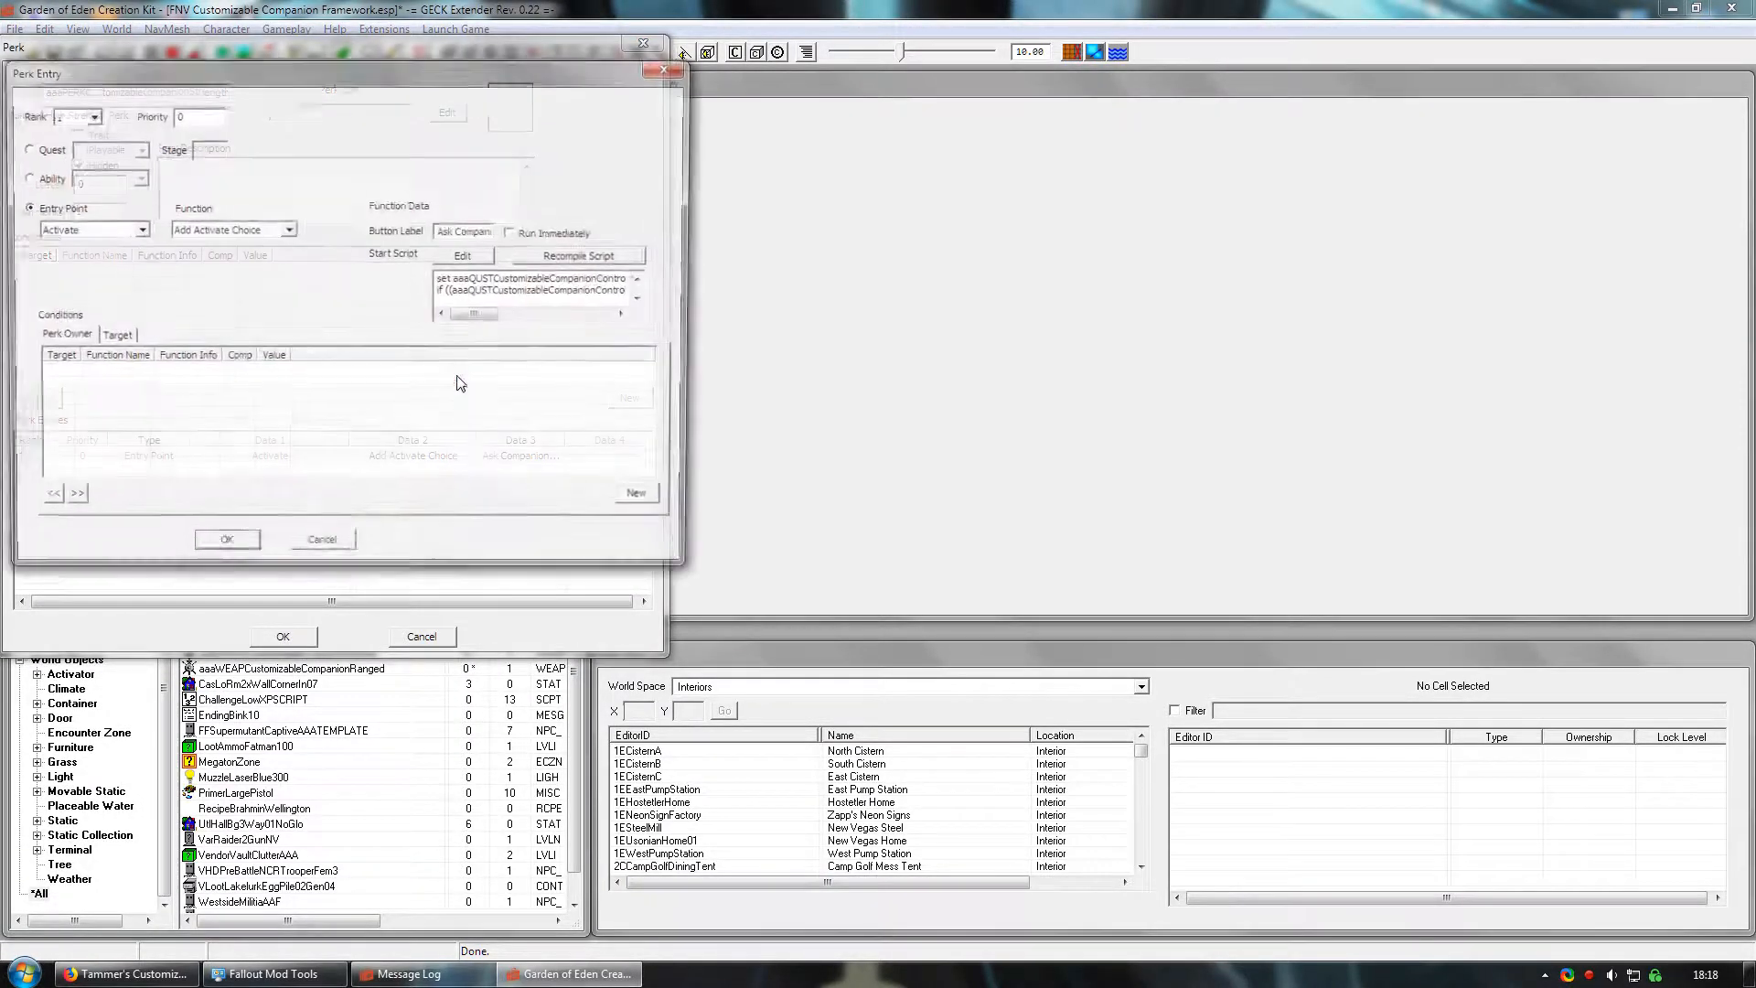
mouse_move(468, 232)
left_mouse_down()
mouse_move(500, 231)
mouse_move(451, 233)
mouse_move(489, 238)
left_mouse_up()
key("shift+Right")
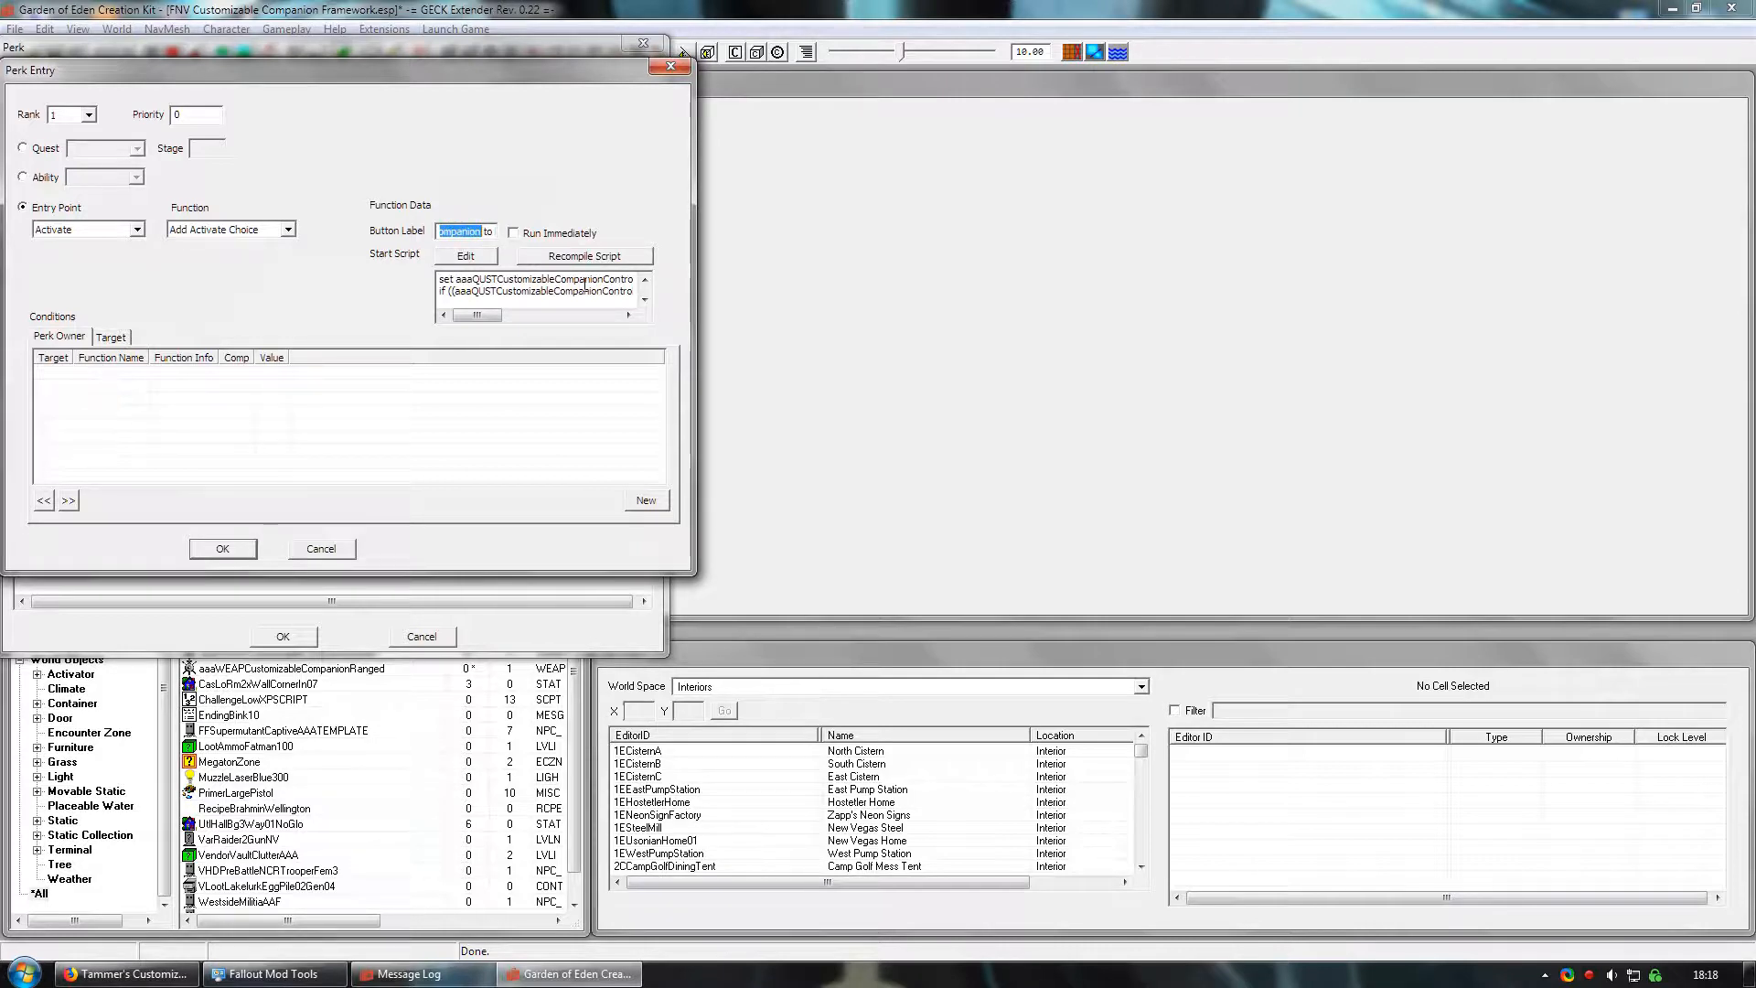
type("John Doe c")
key("End")
left_click(229, 548)
left_click(285, 635)
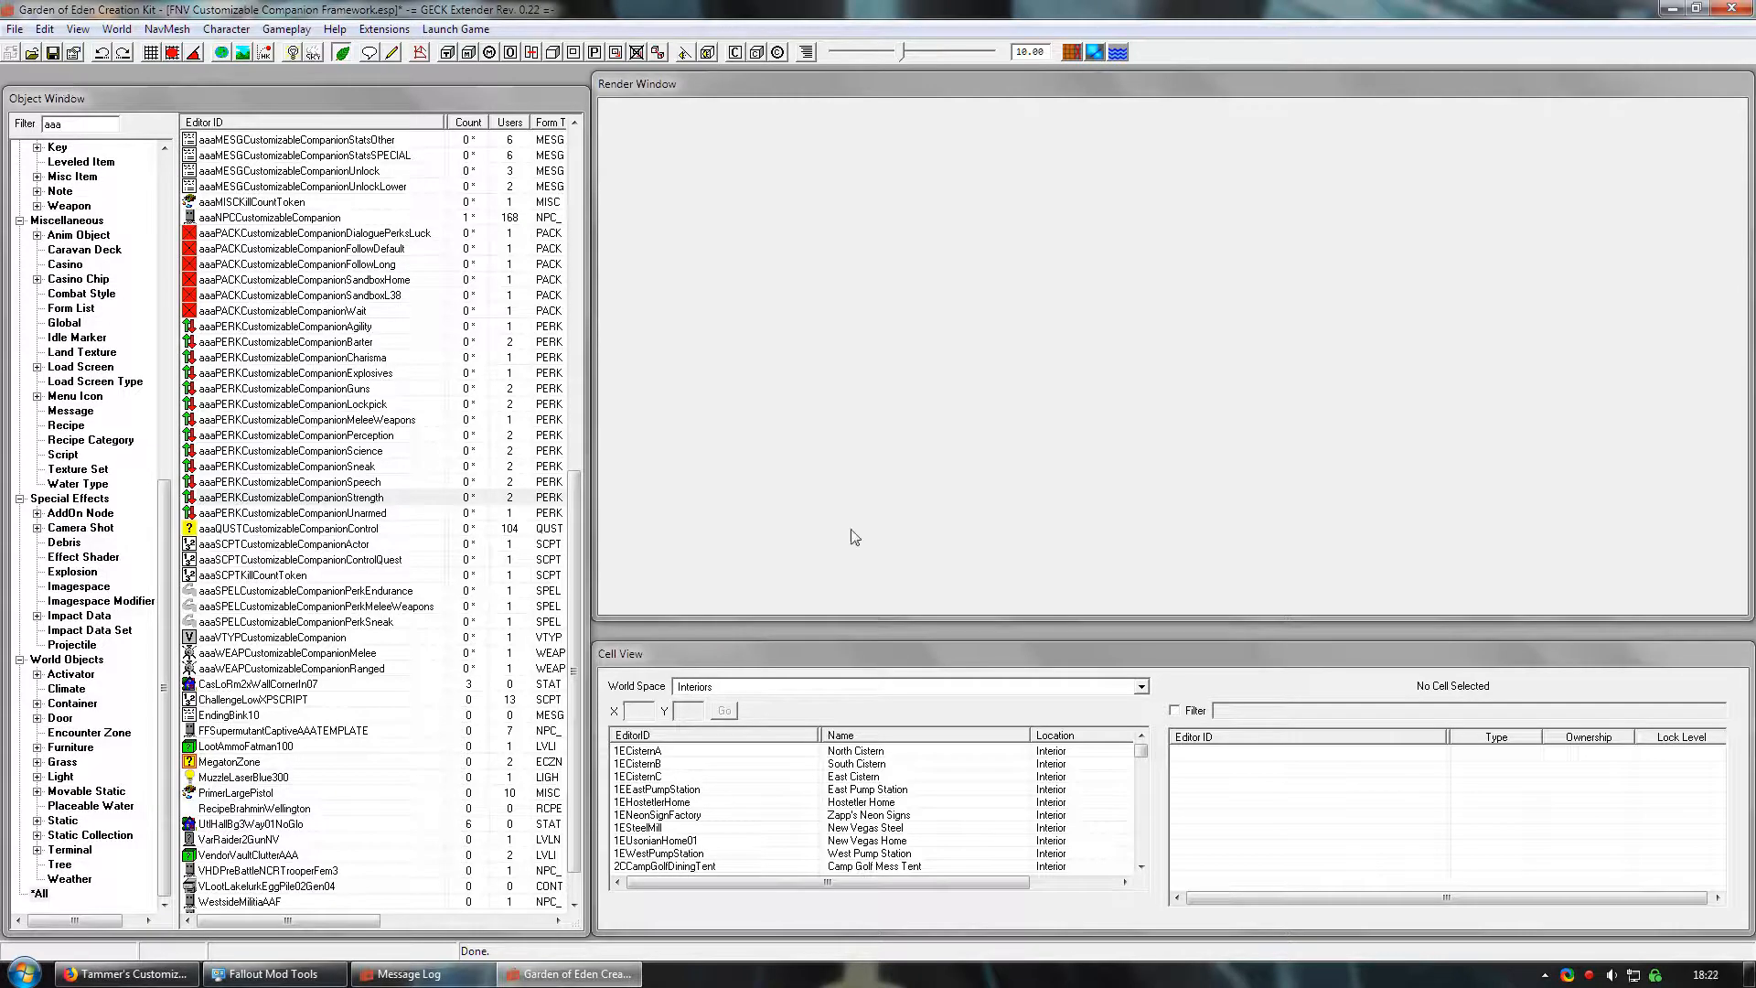
- Open the aaaQUSTCustomizableCompanionControl quest and review its topic, conversation, combat and detection dialogue
left_click(365, 530)
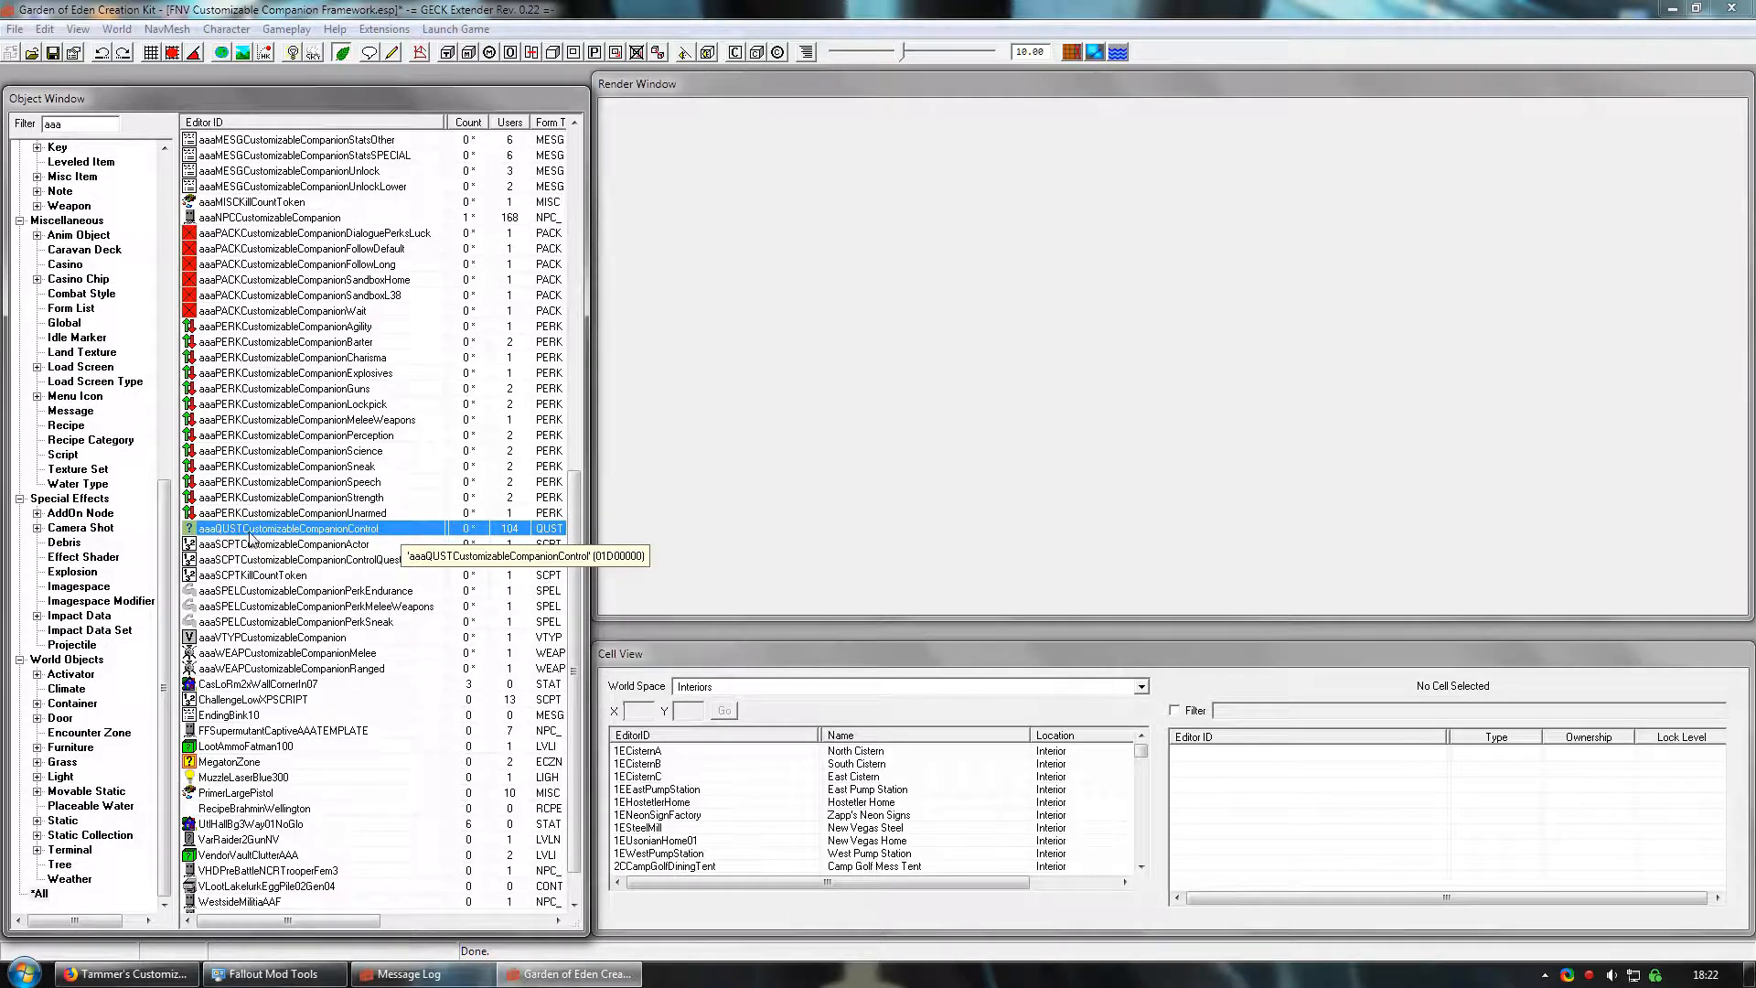
double_click(393, 533)
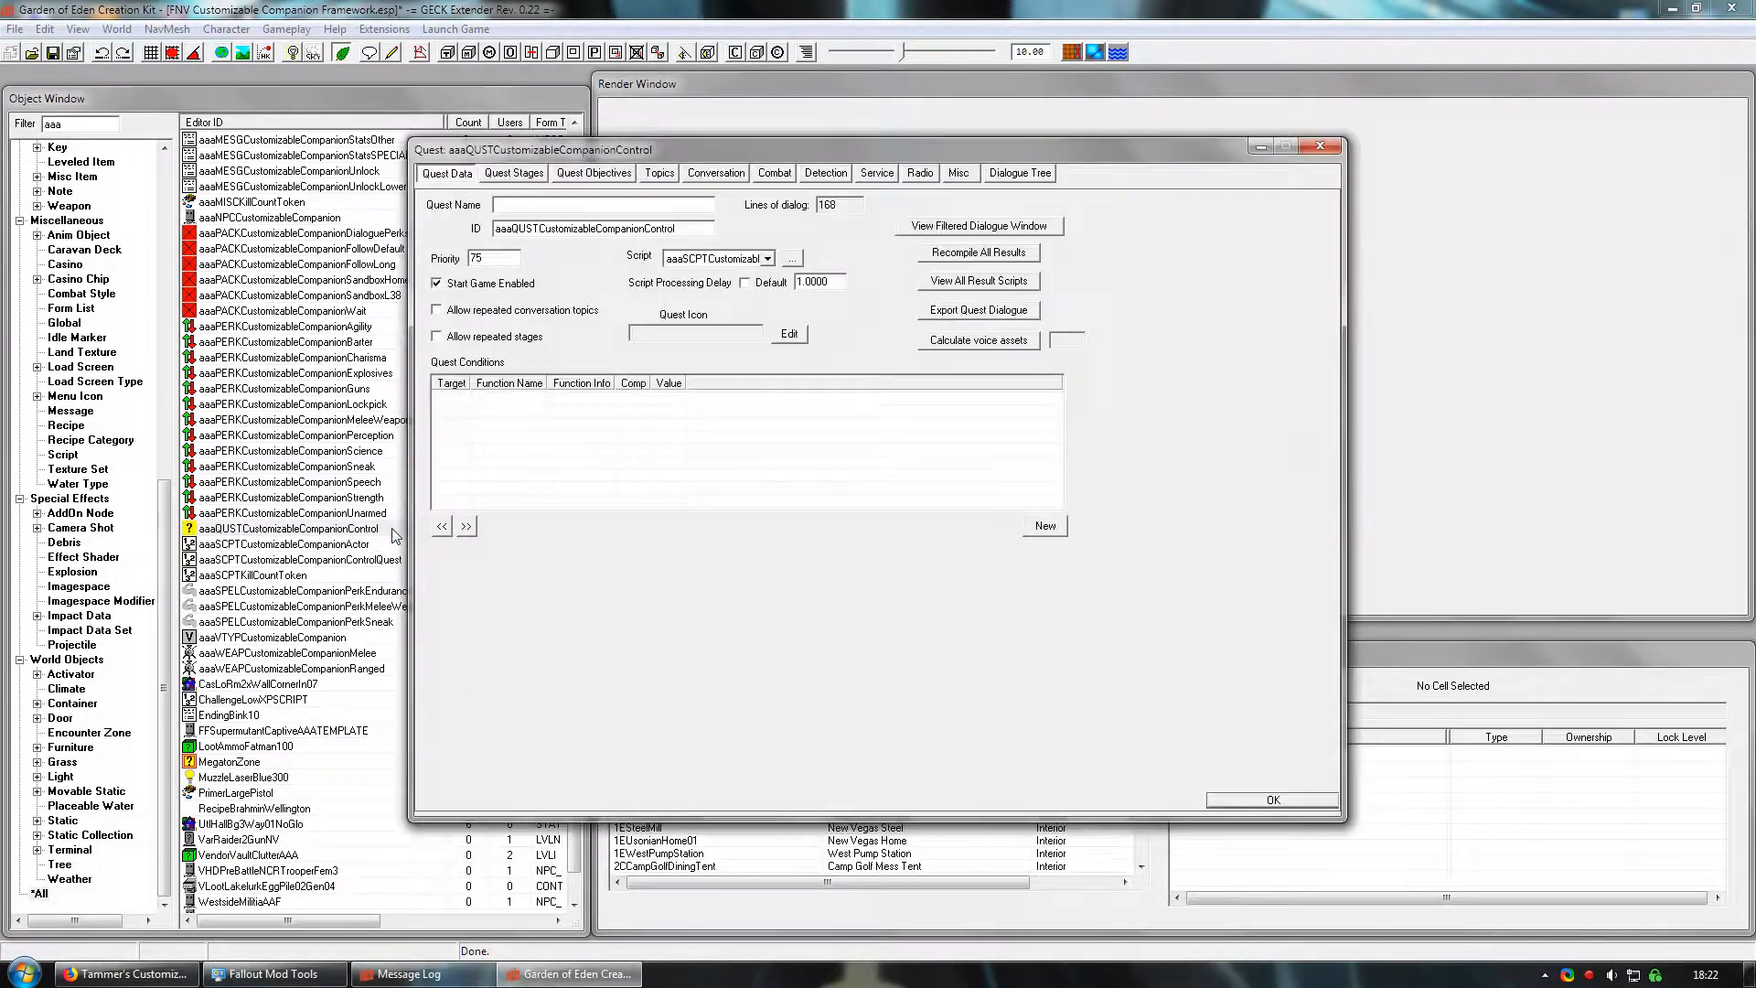
left_click(661, 175)
left_click(717, 178)
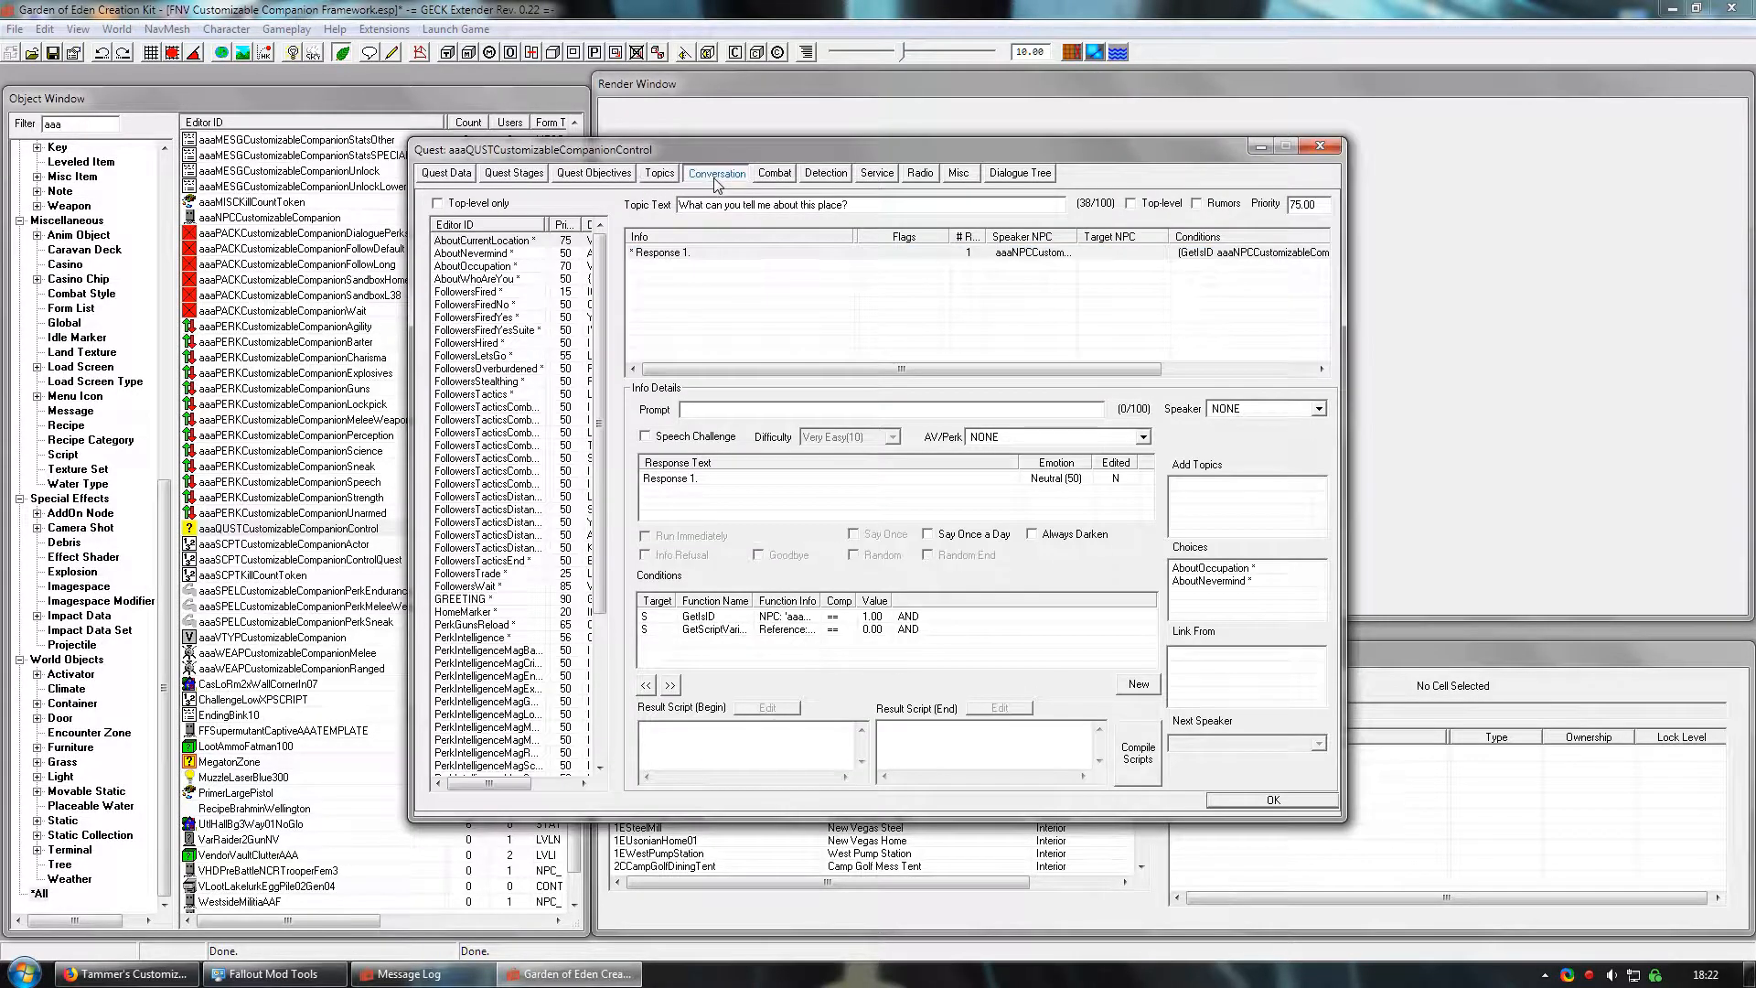
left_click(777, 178)
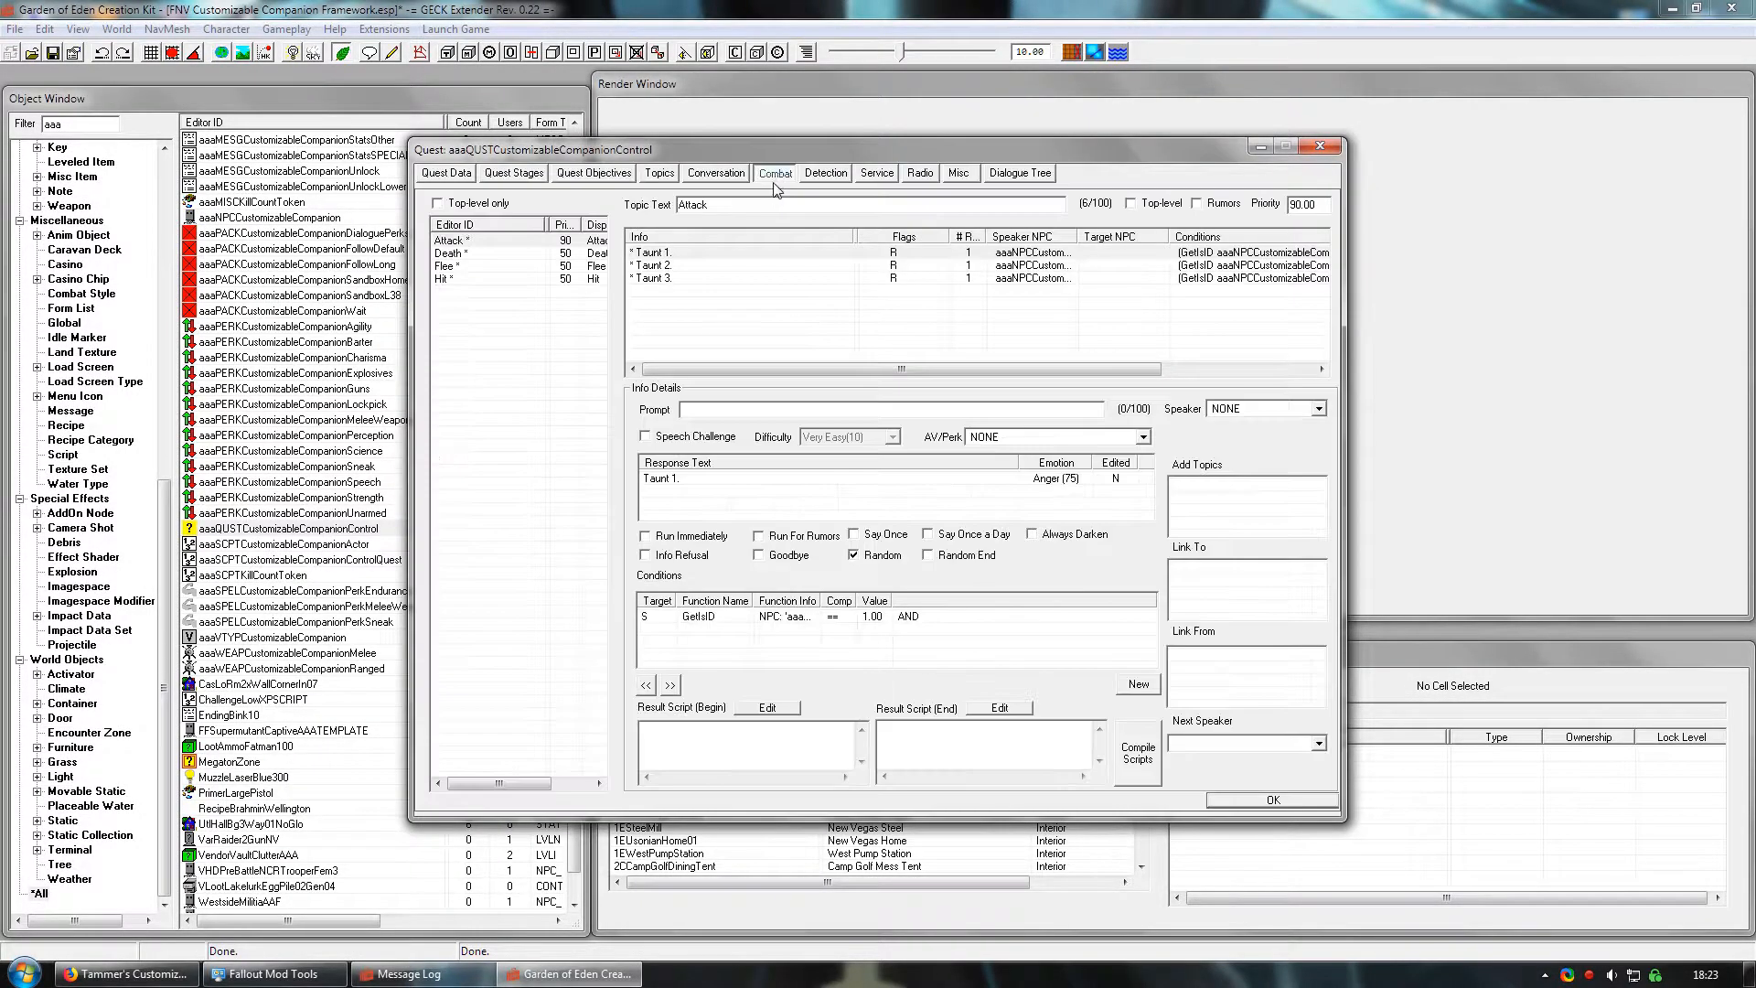
left_click(815, 175)
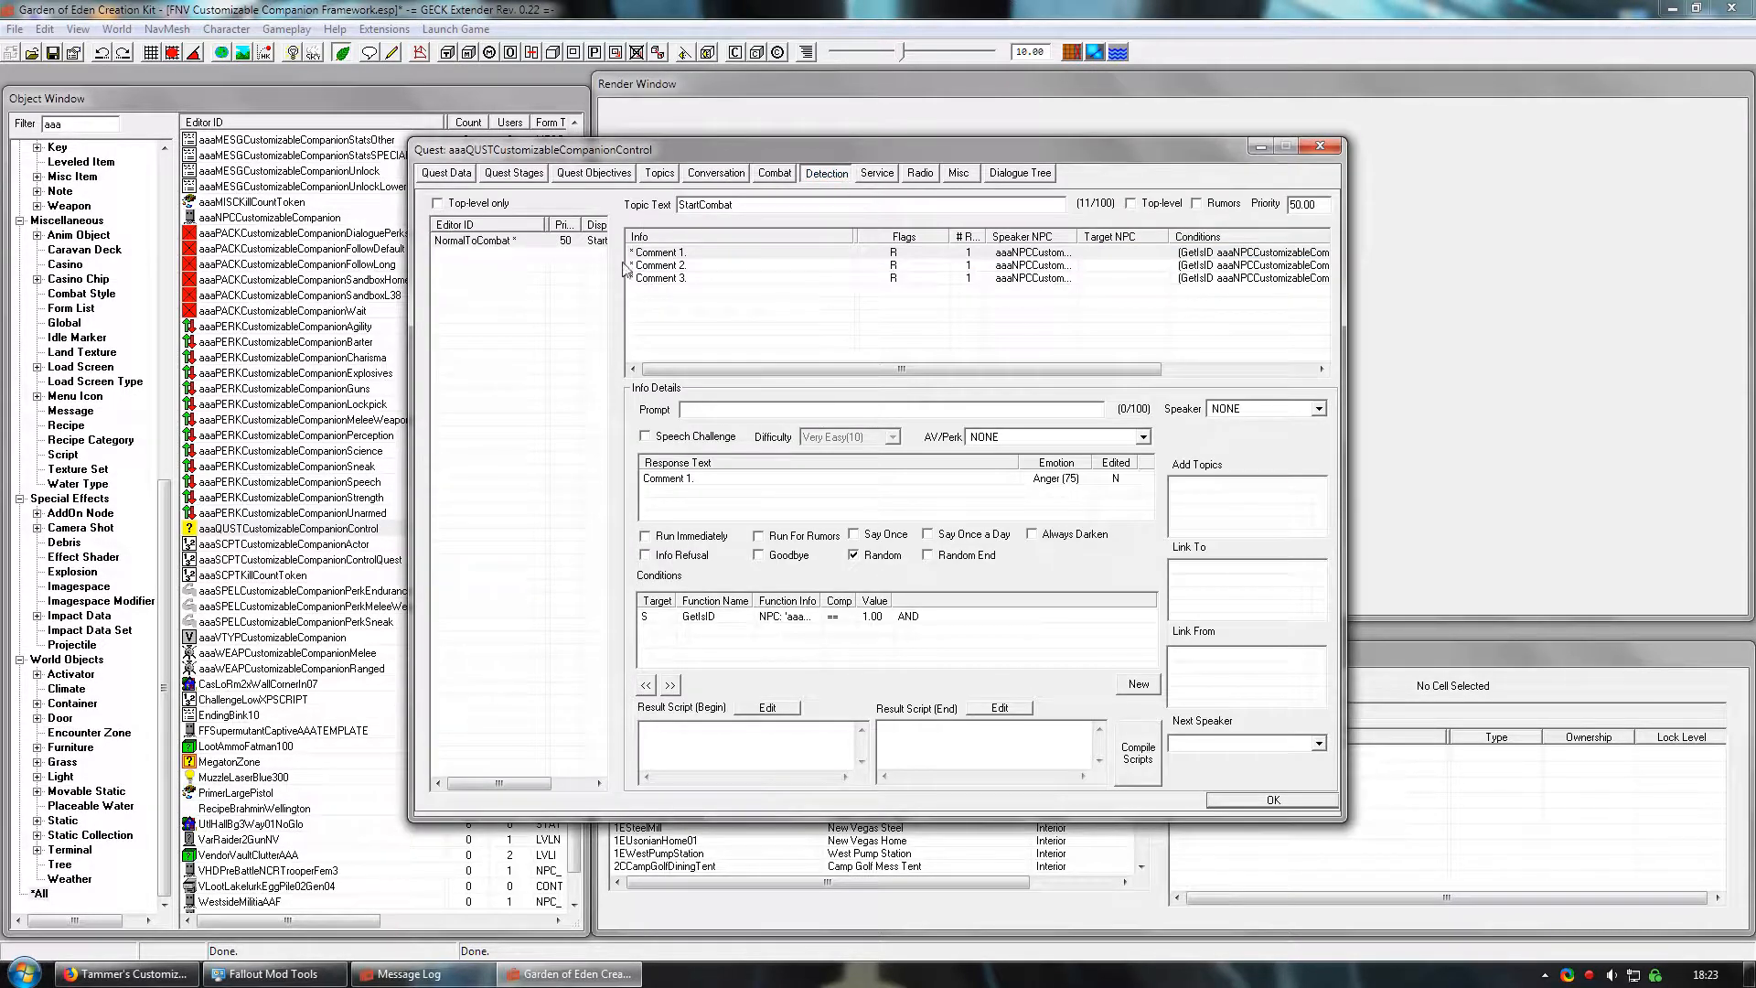
- In the quest's GREETING topic, set the first-time greeting's response text to "Hey, nice to meet you."
left_click(655, 180)
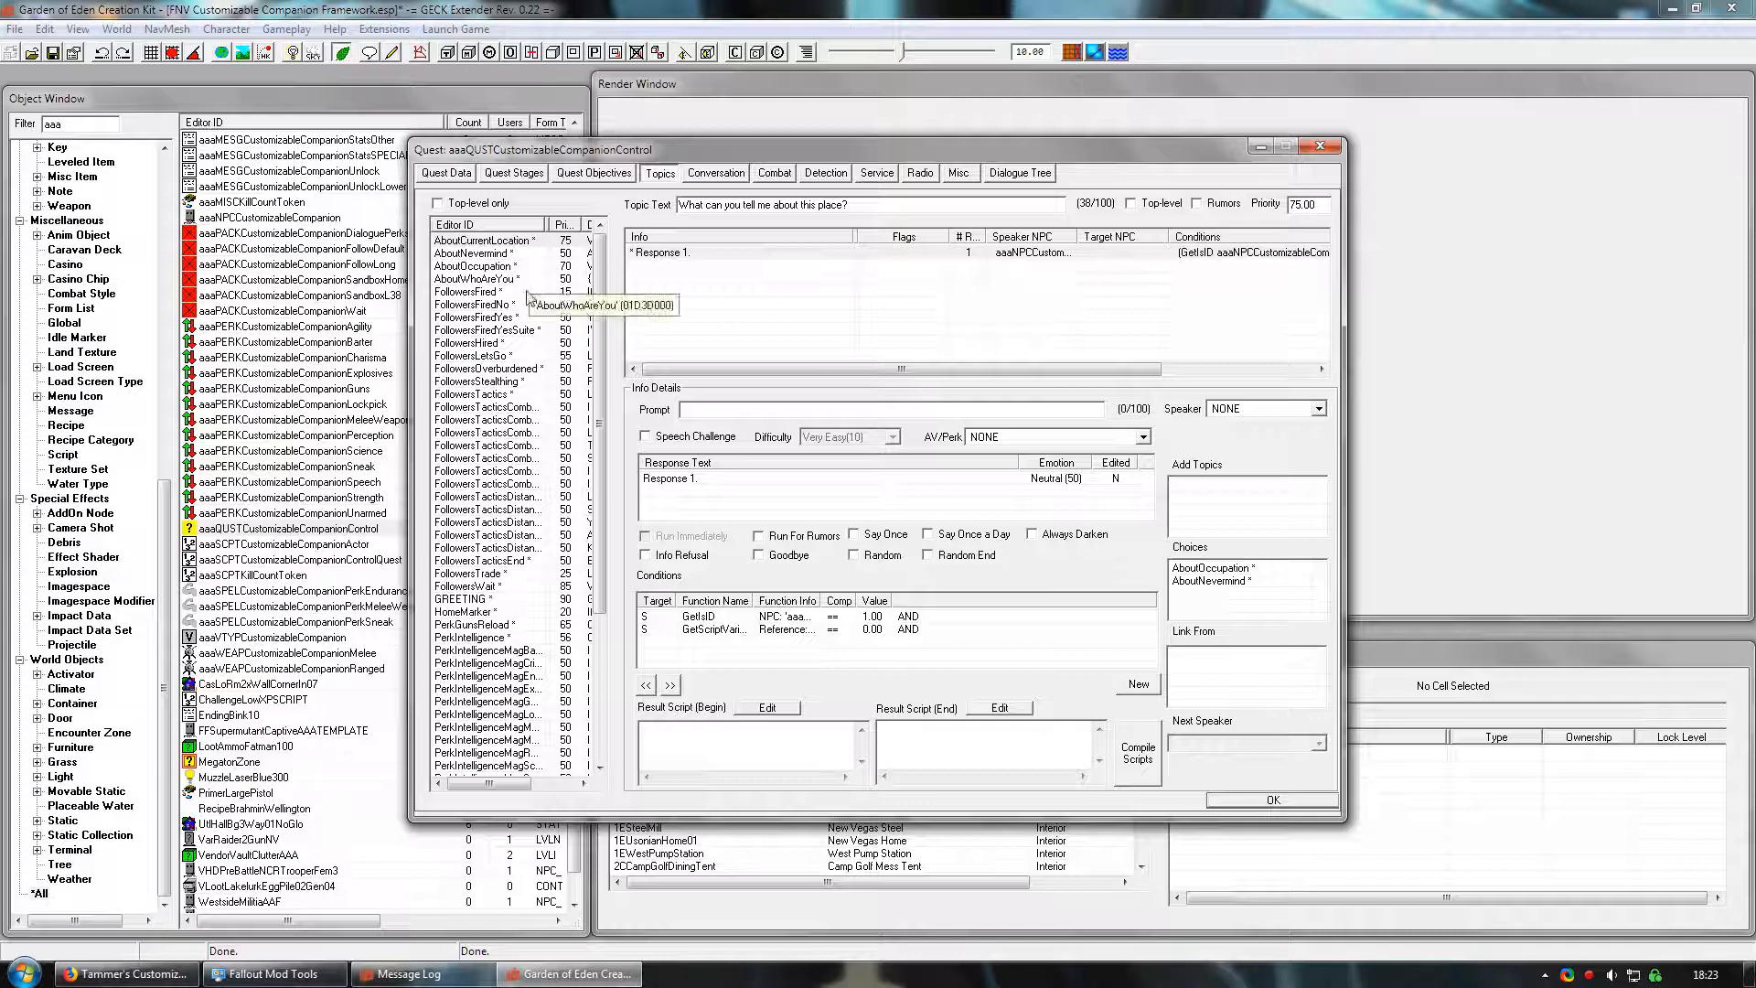
left_click(482, 600)
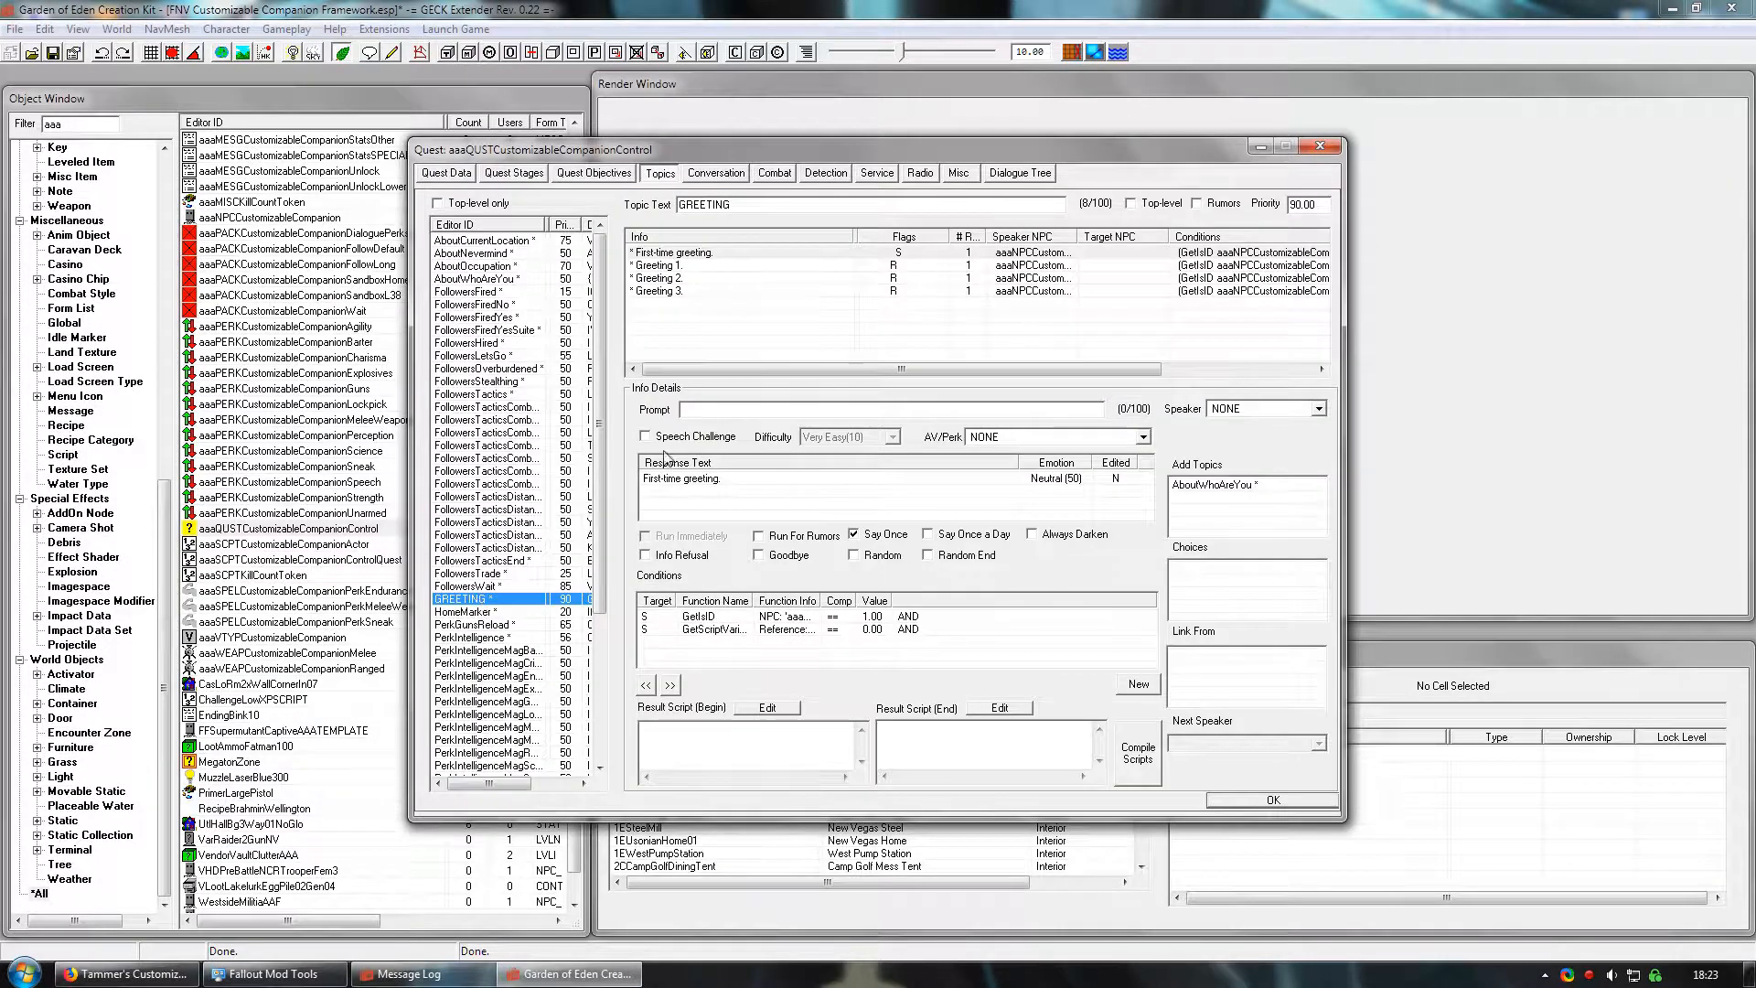
left_click(689, 256)
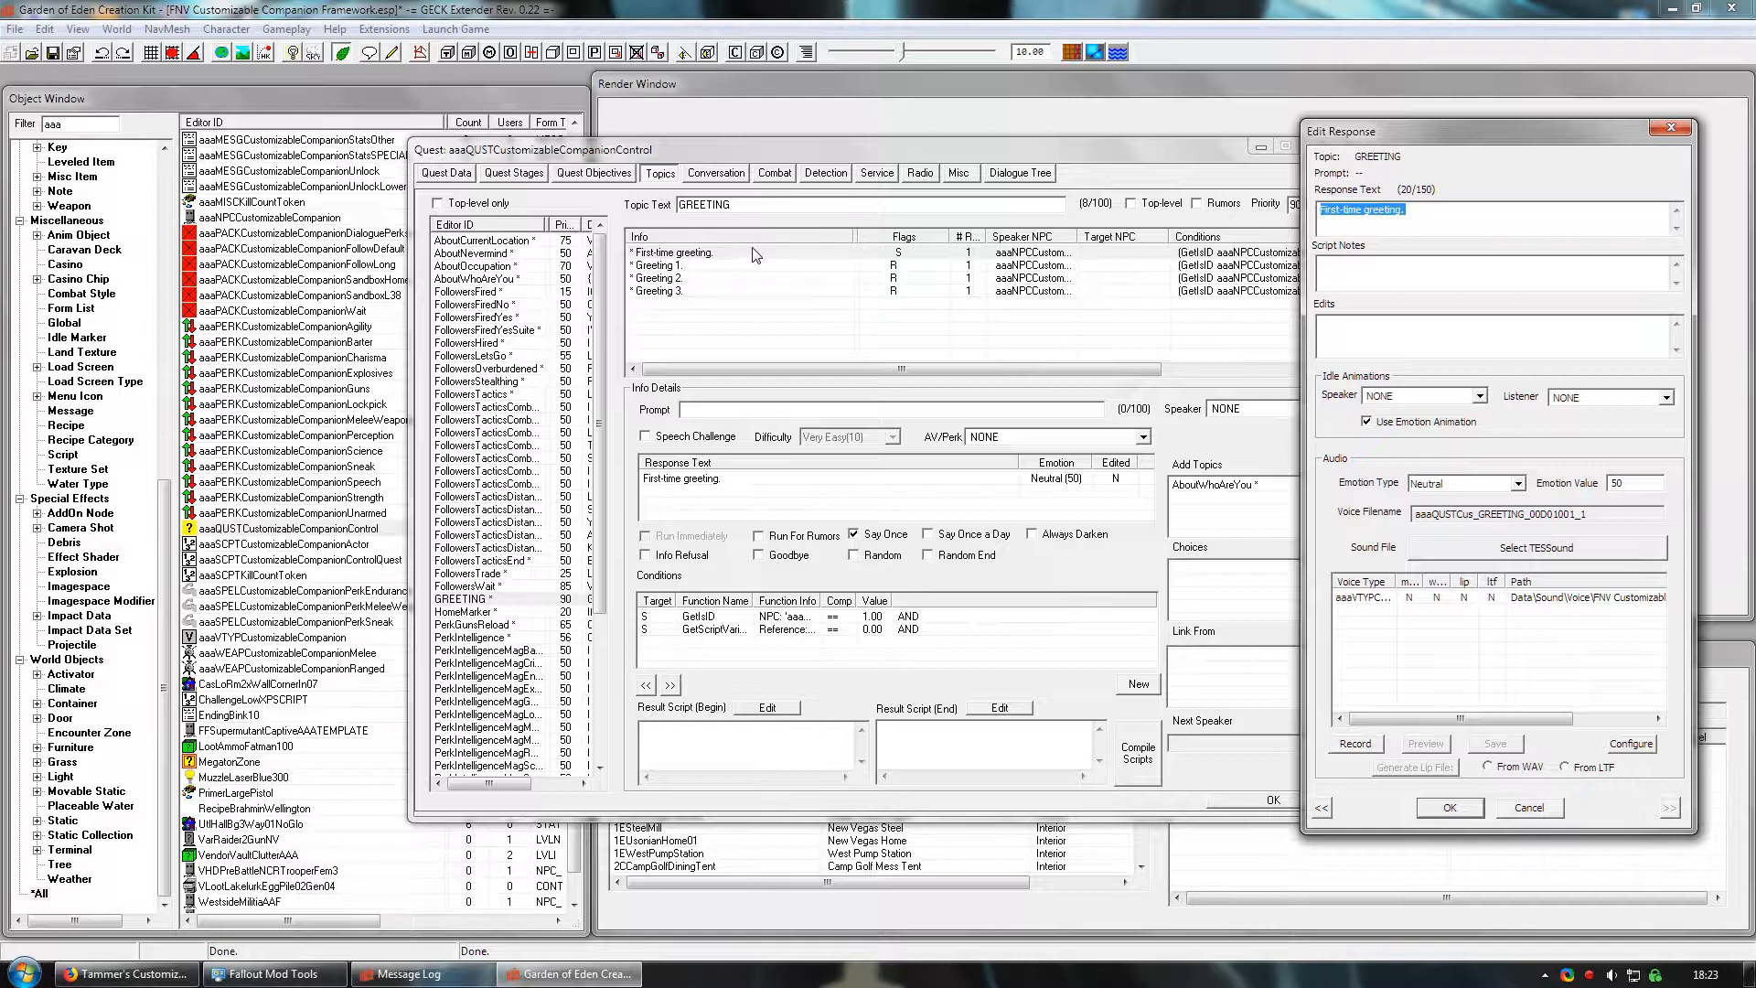
left_click(1525, 806)
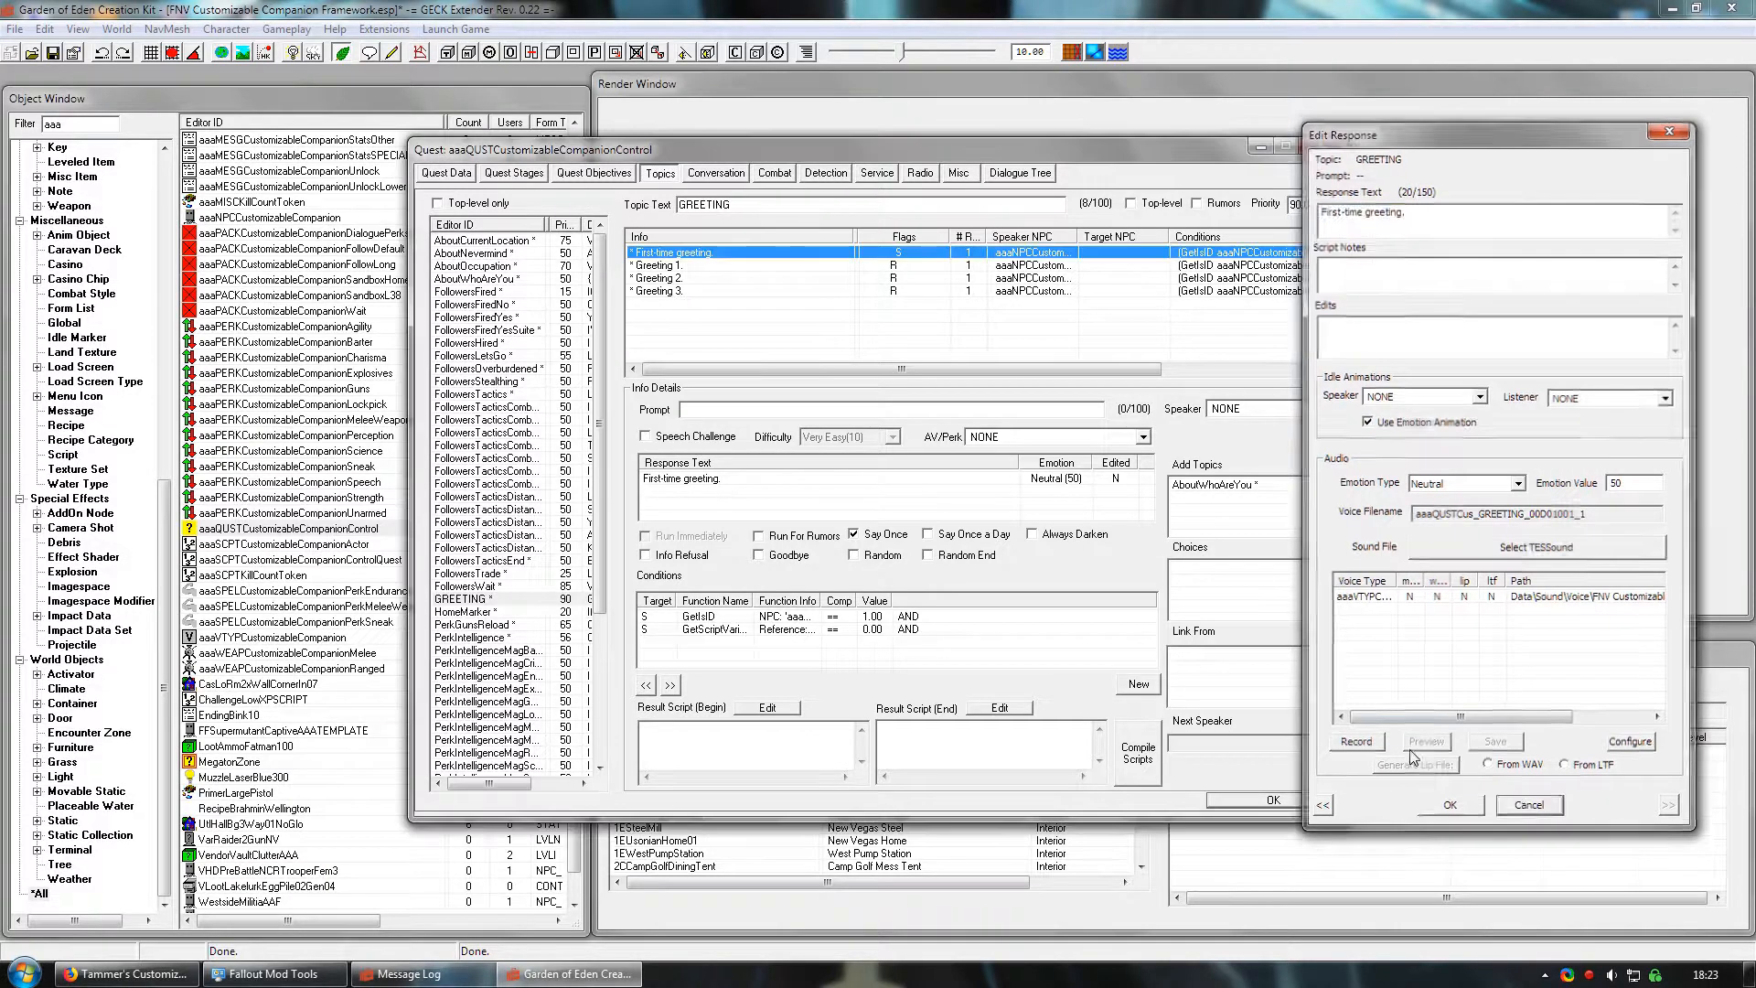
left_click(677, 266)
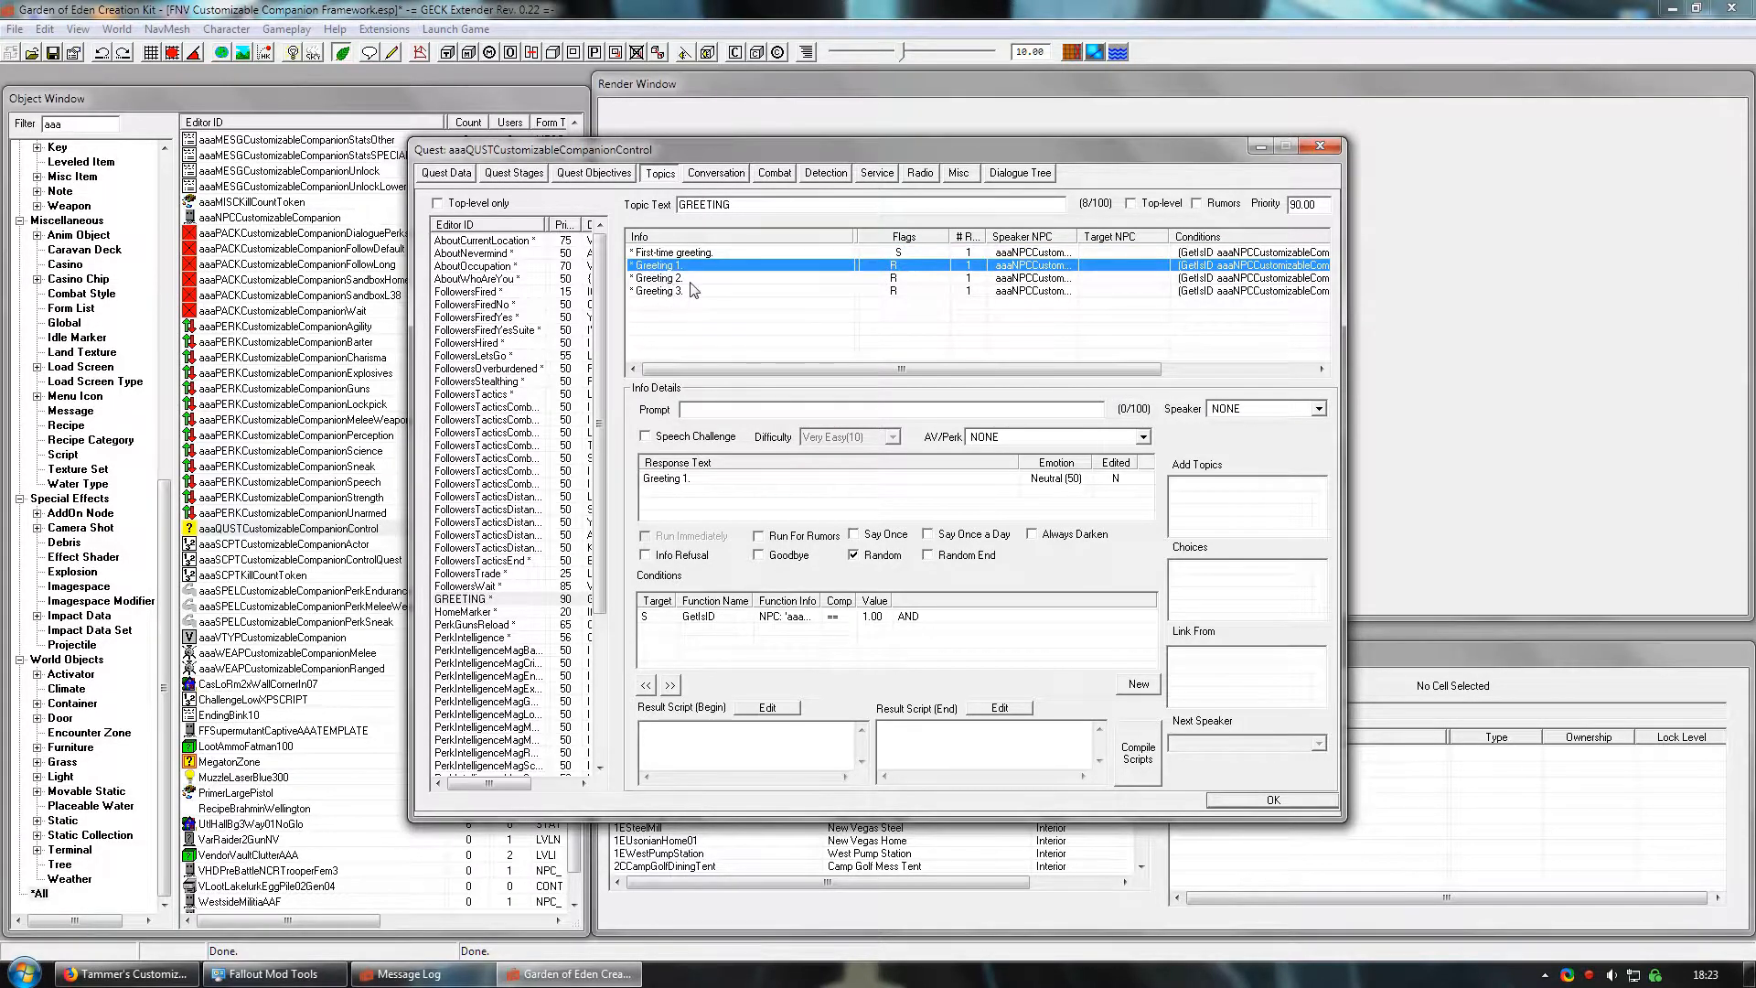
left_click(674, 254)
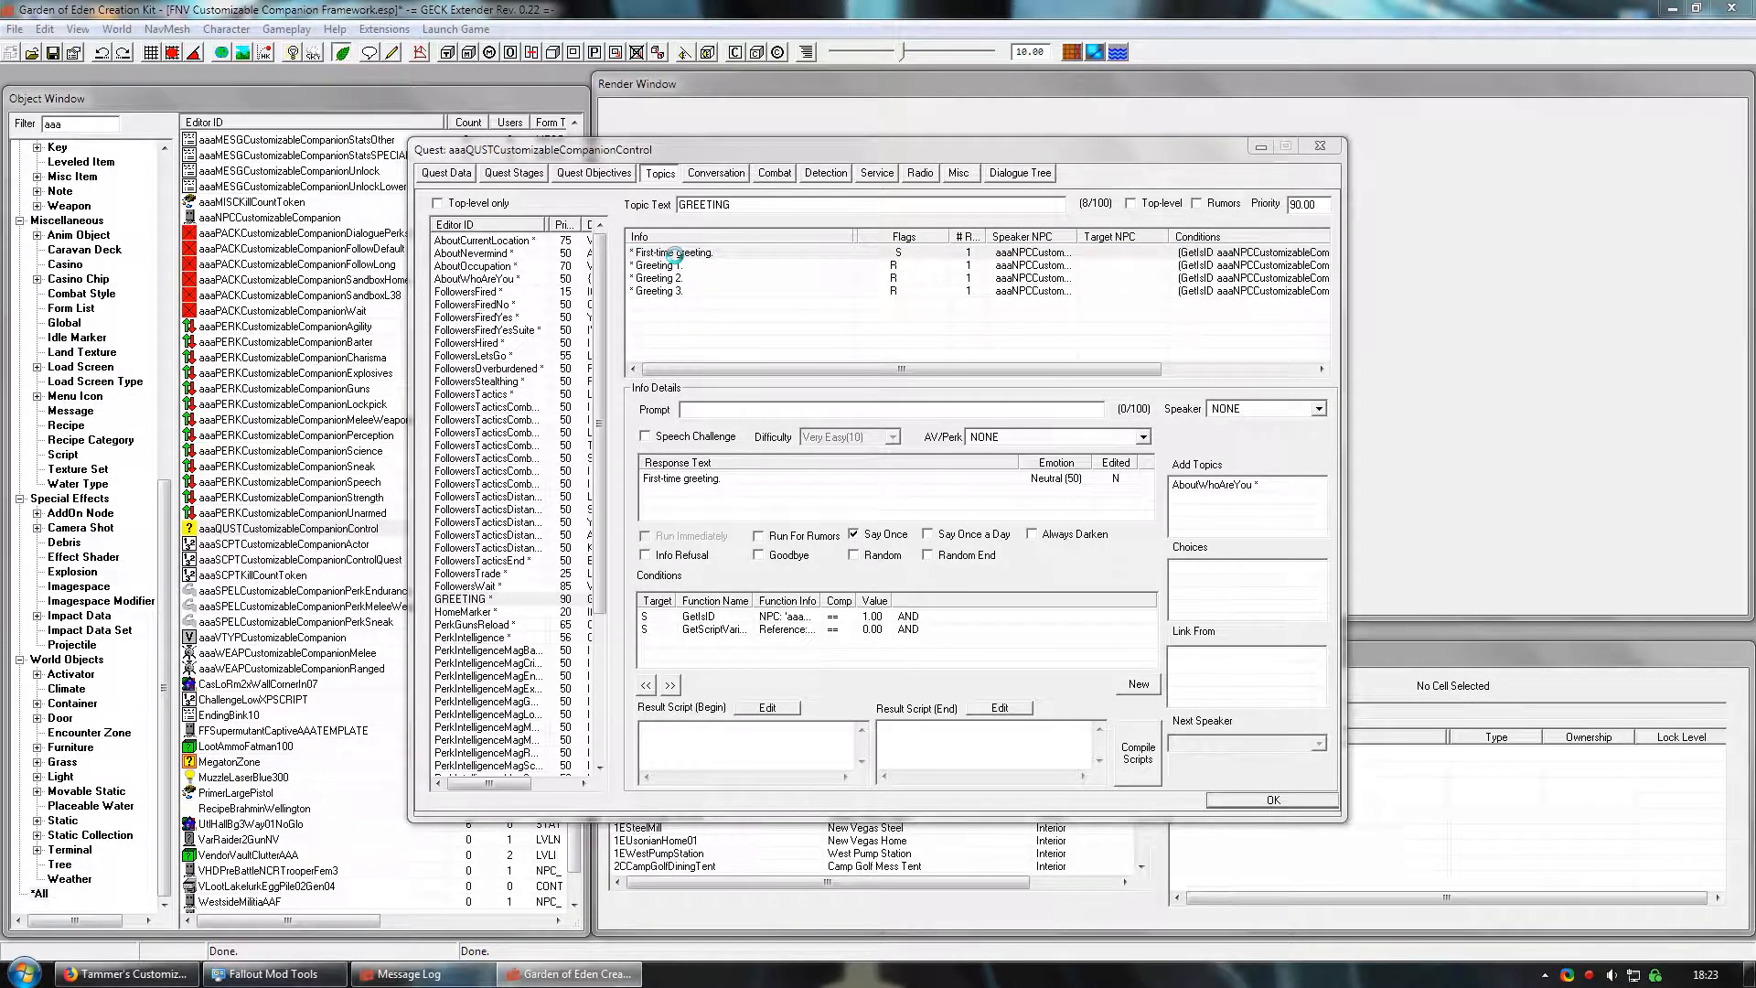
double_click(674, 254)
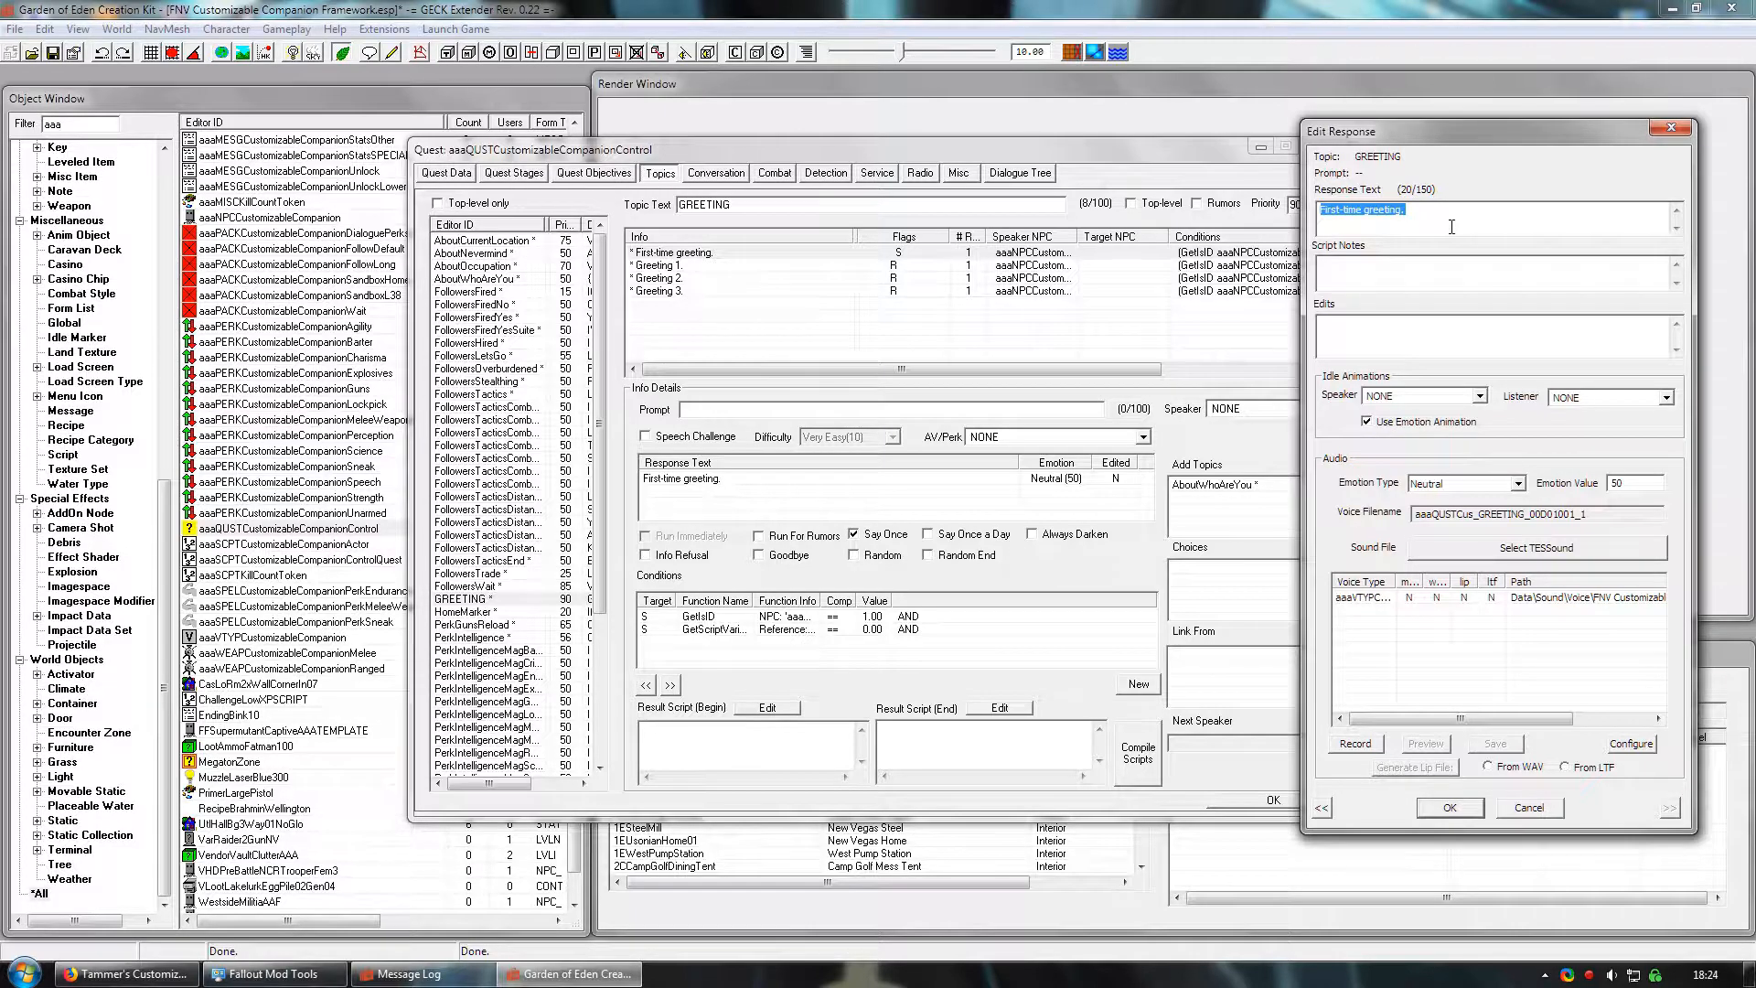
type("Hey, nice to mee")
key("BackSpace")
- Review the greeting response's emotion type options, emotion value and voice file path
left_click(1517, 483)
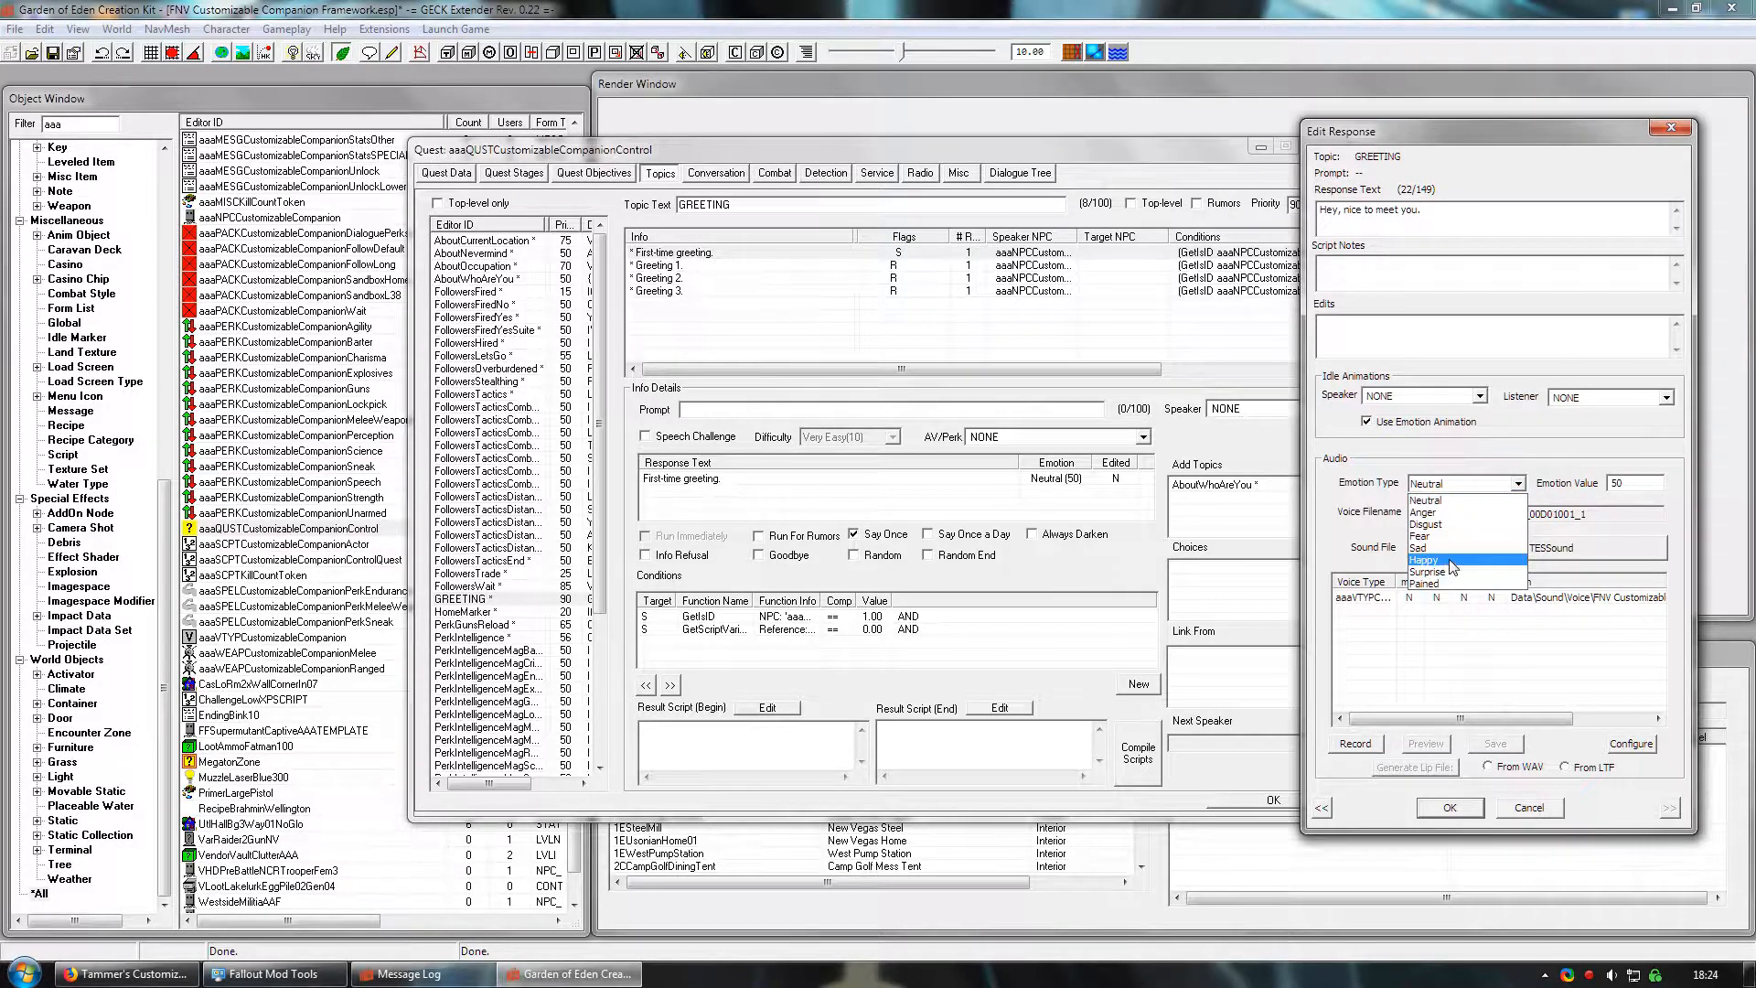
left_click(1642, 482)
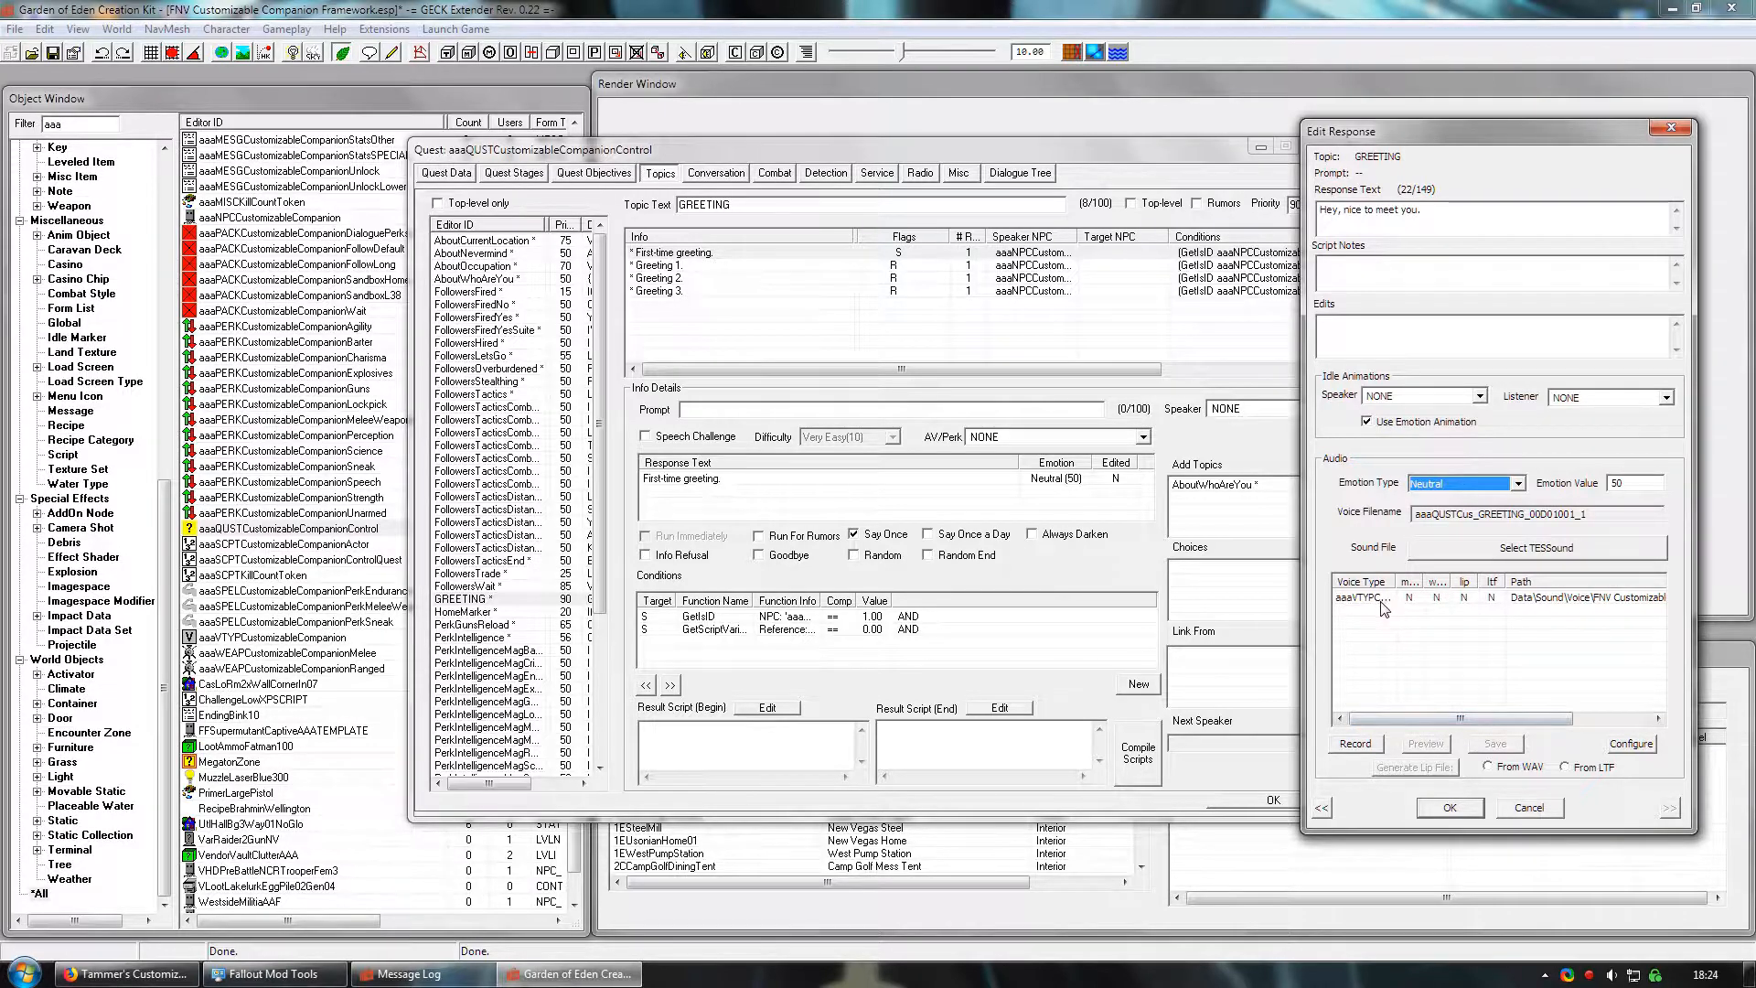
left_click_drag(1401, 722, 1490, 717)
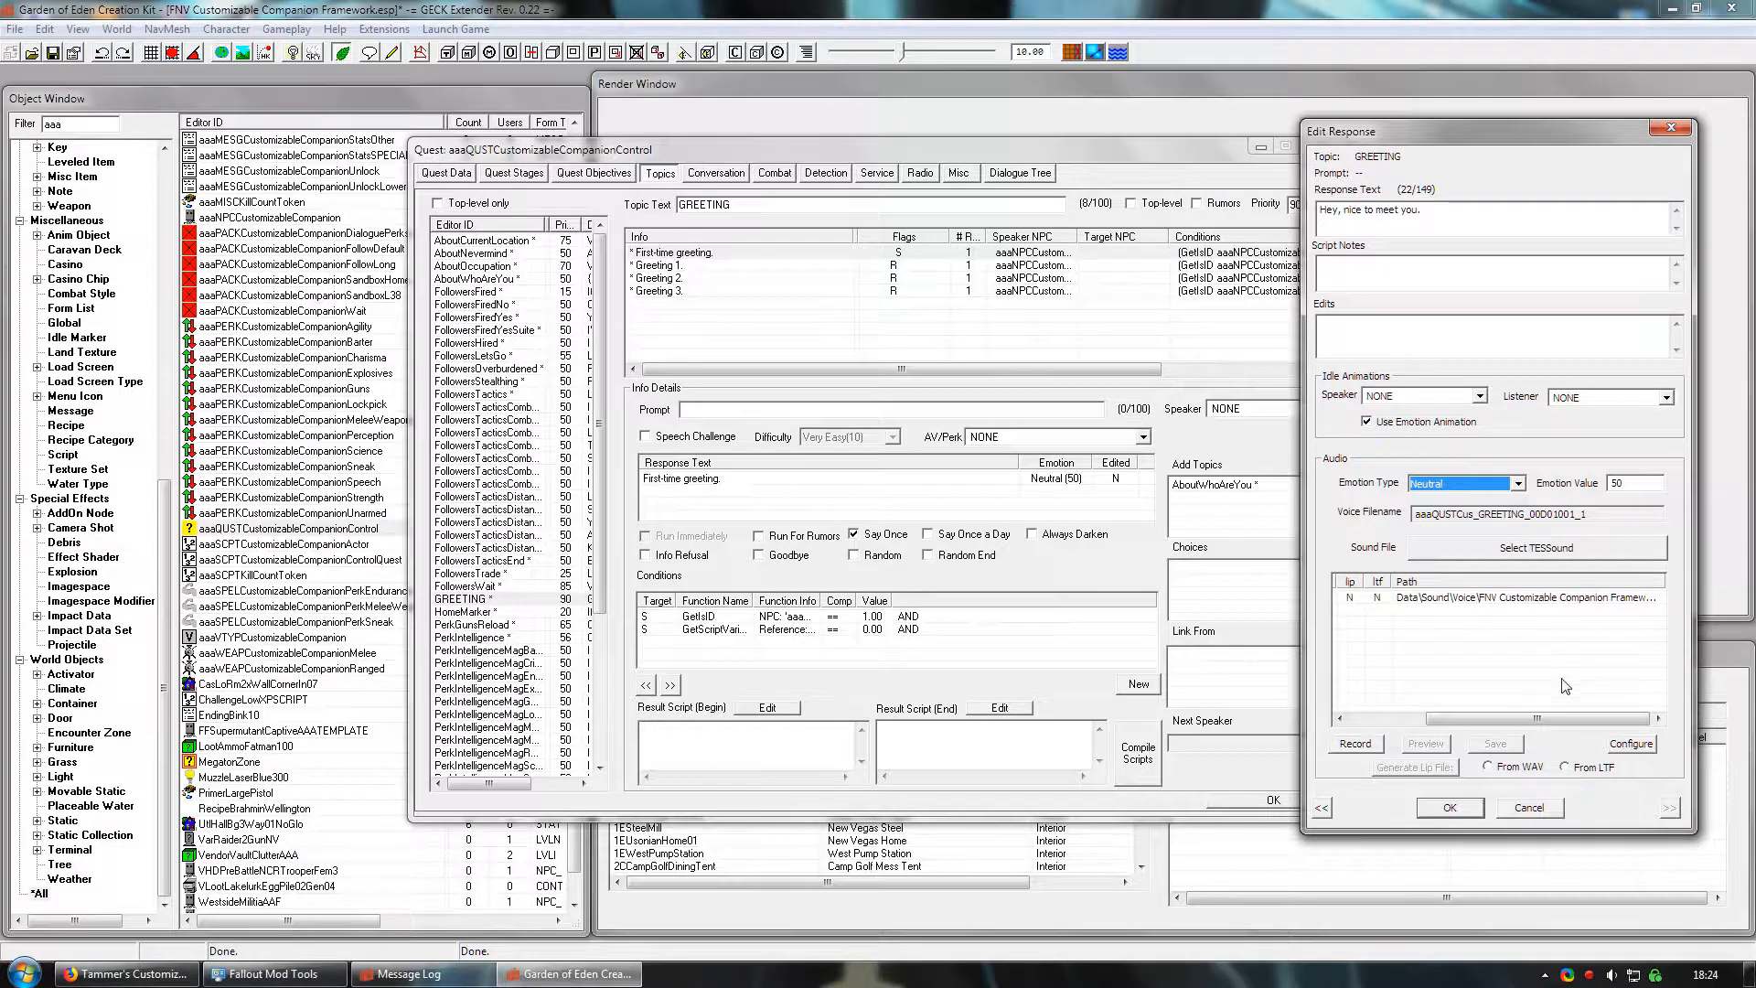
- Widen the voice file list's Path column and read the greeting response's full voice file path
left_click_drag(1659, 580, 1745, 574)
left_click_drag(1572, 716, 1625, 718)
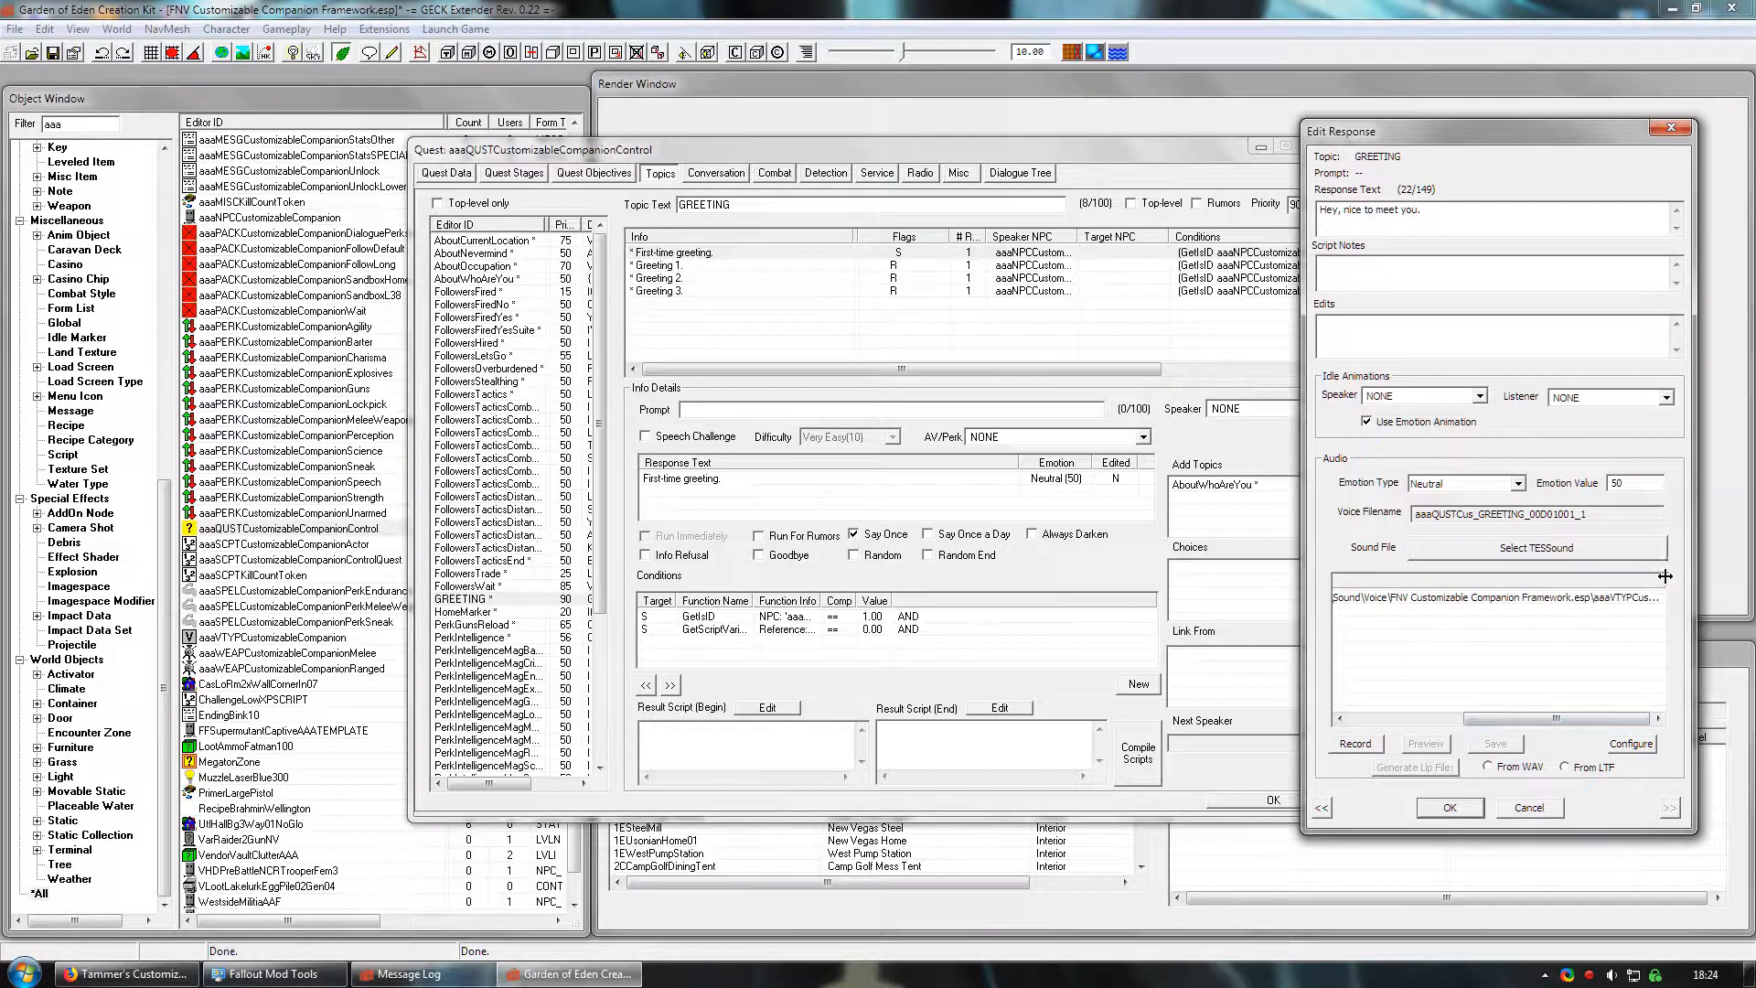
left_click_drag(1663, 577, 1749, 574)
left_click_drag(1568, 719, 1642, 718)
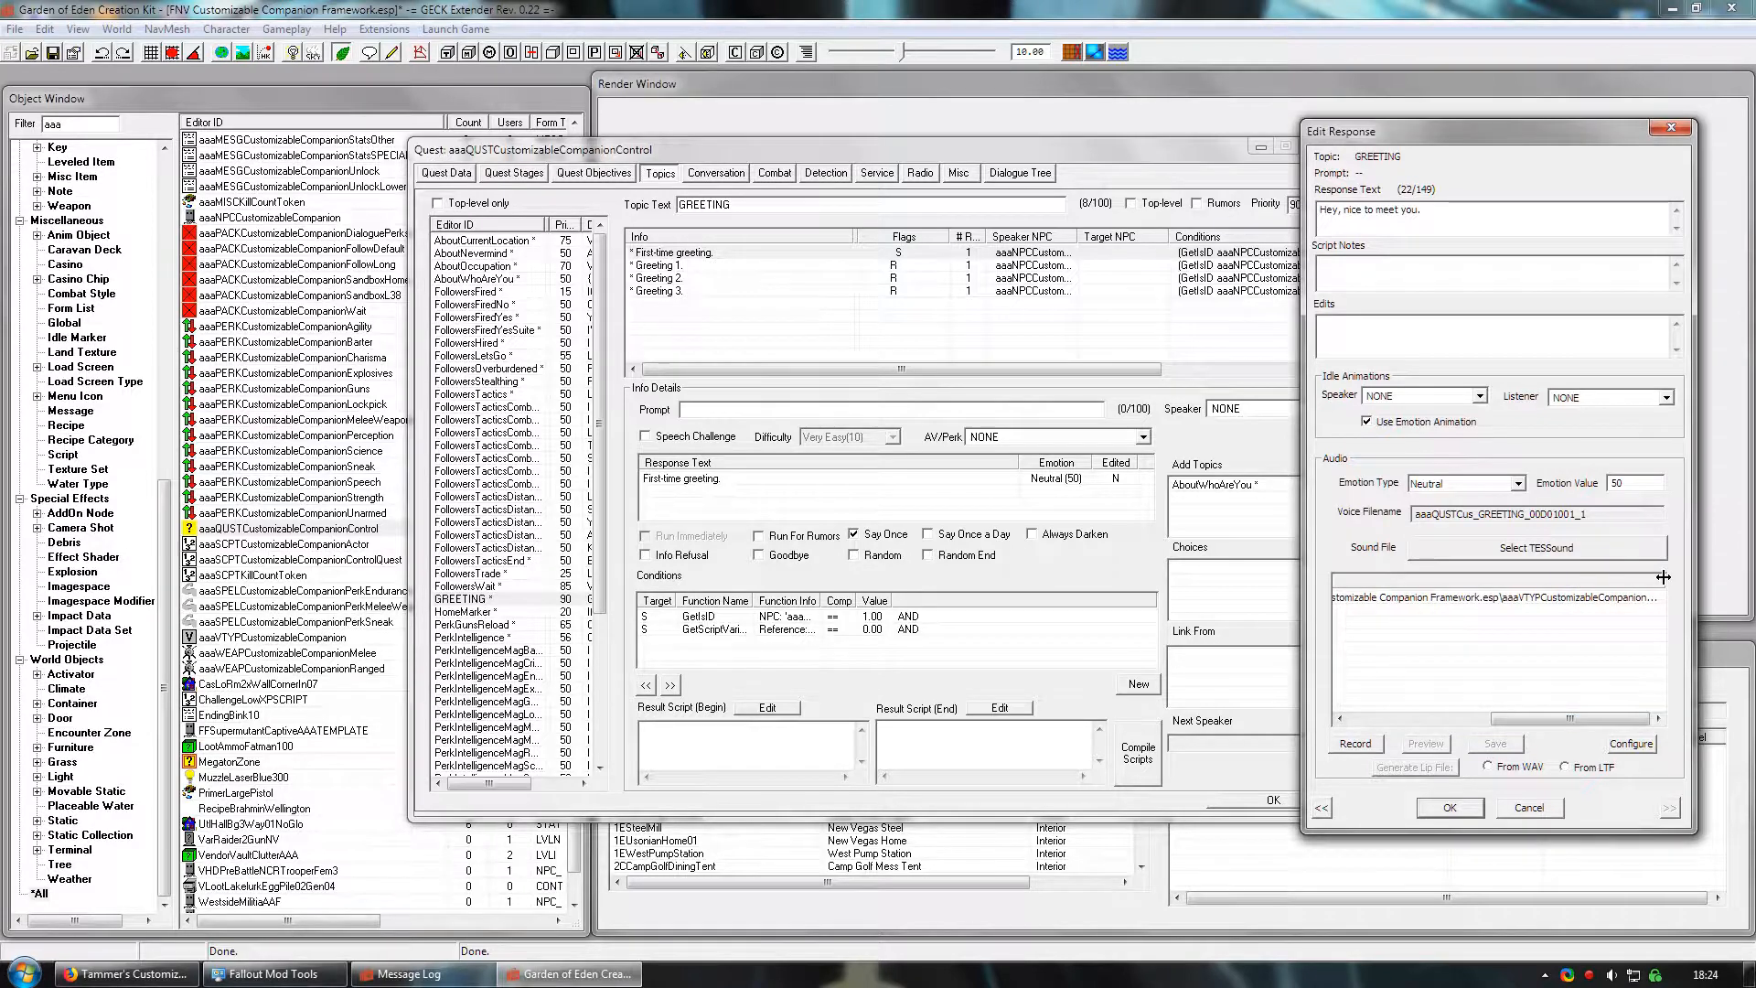
left_click_drag(1663, 578, 1742, 576)
left_click_drag(1567, 719, 1637, 717)
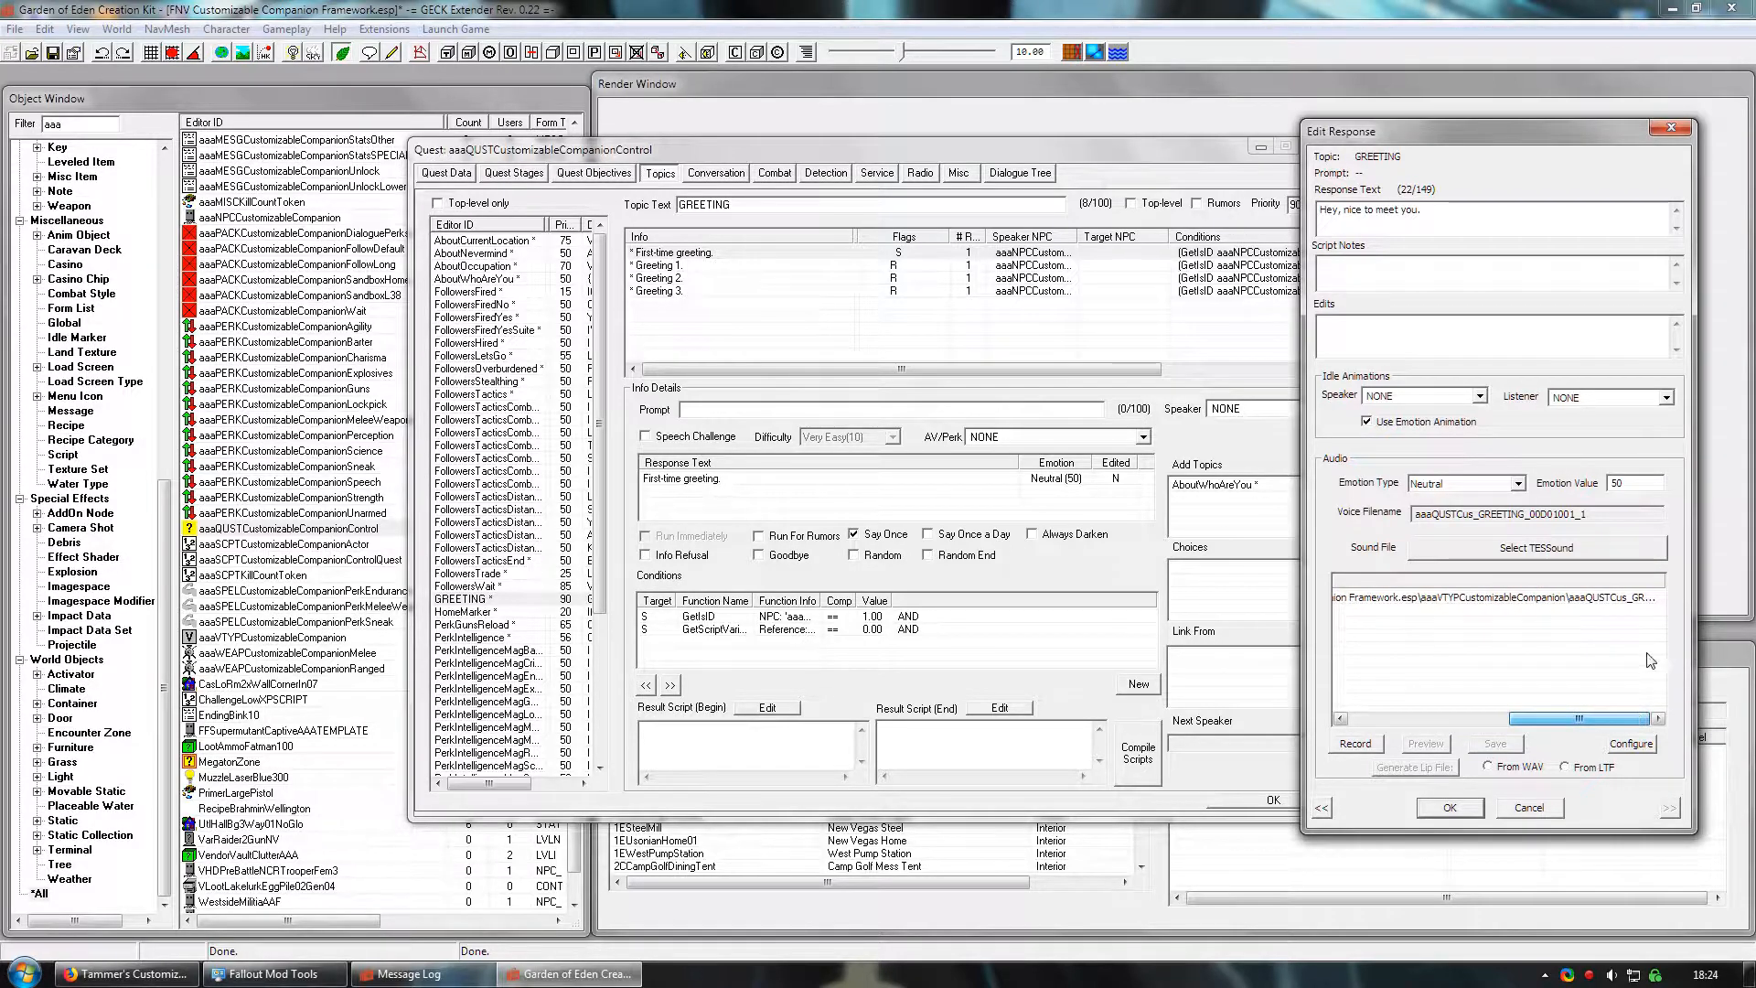
left_click_drag(1661, 580, 1724, 586)
left_click_drag(1561, 725, 1463, 718)
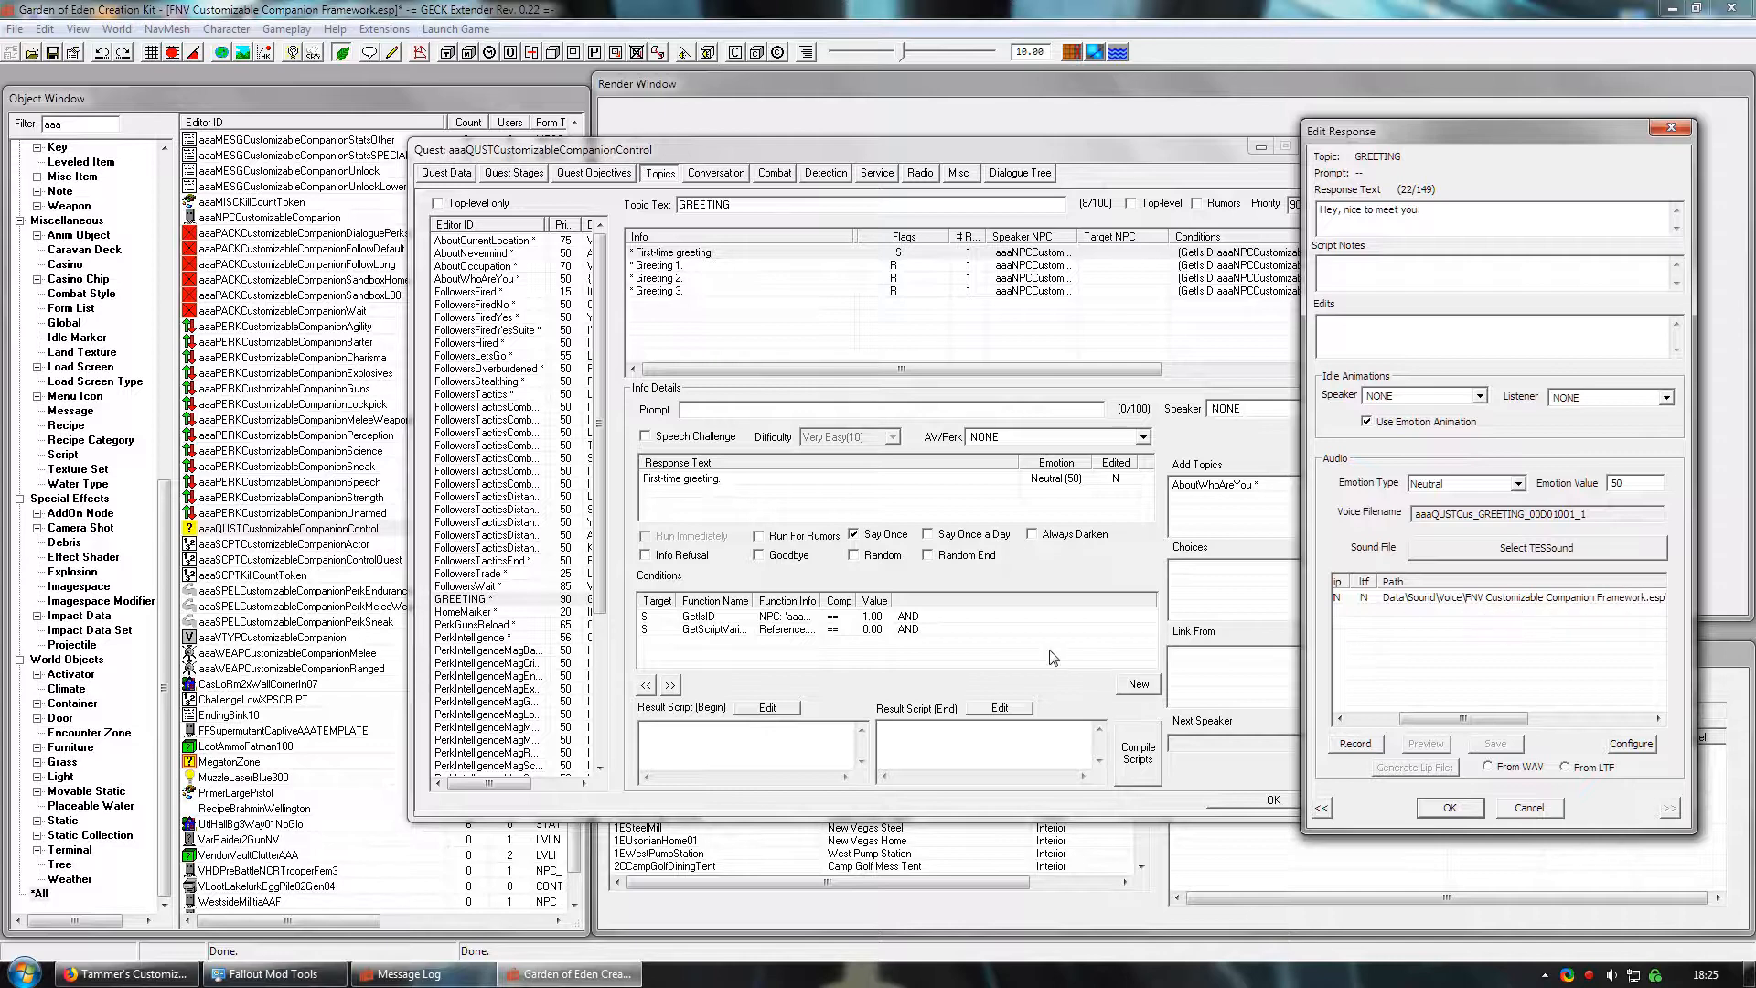
- Switch to Windows Explorer and open the Fallout New Vegas Data\sound\voice folder through the FNV Data shortcut
left_click(238, 977)
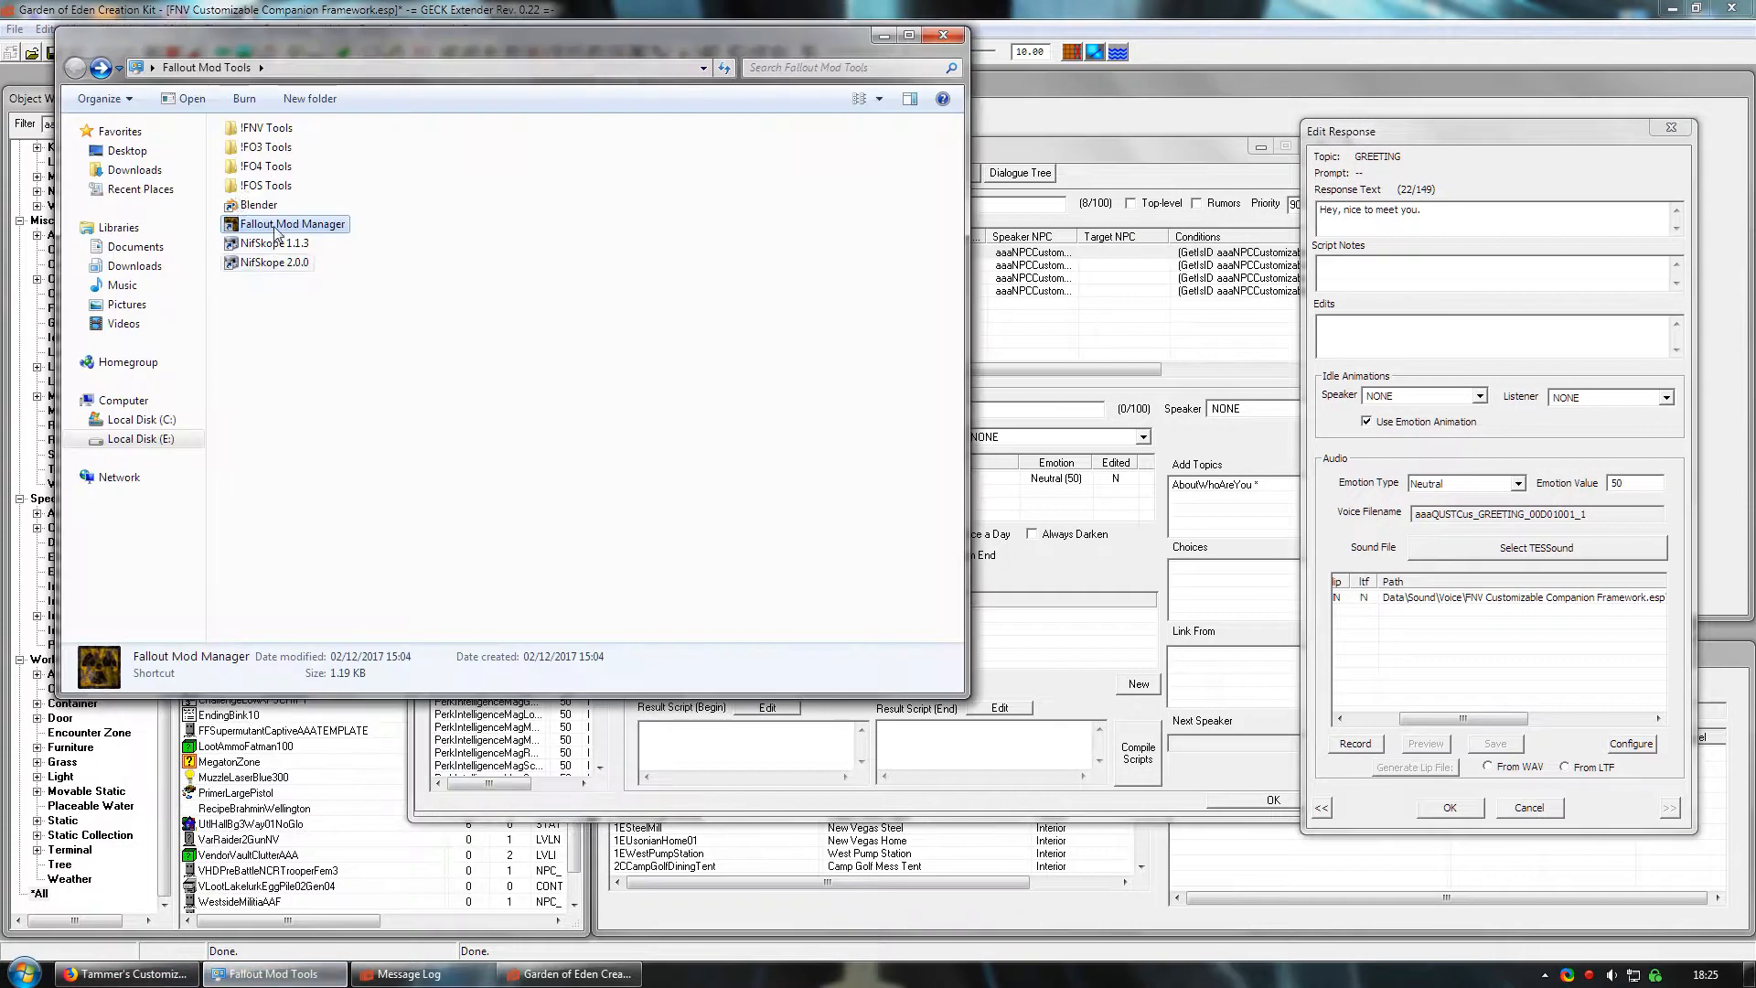
double_click(267, 134)
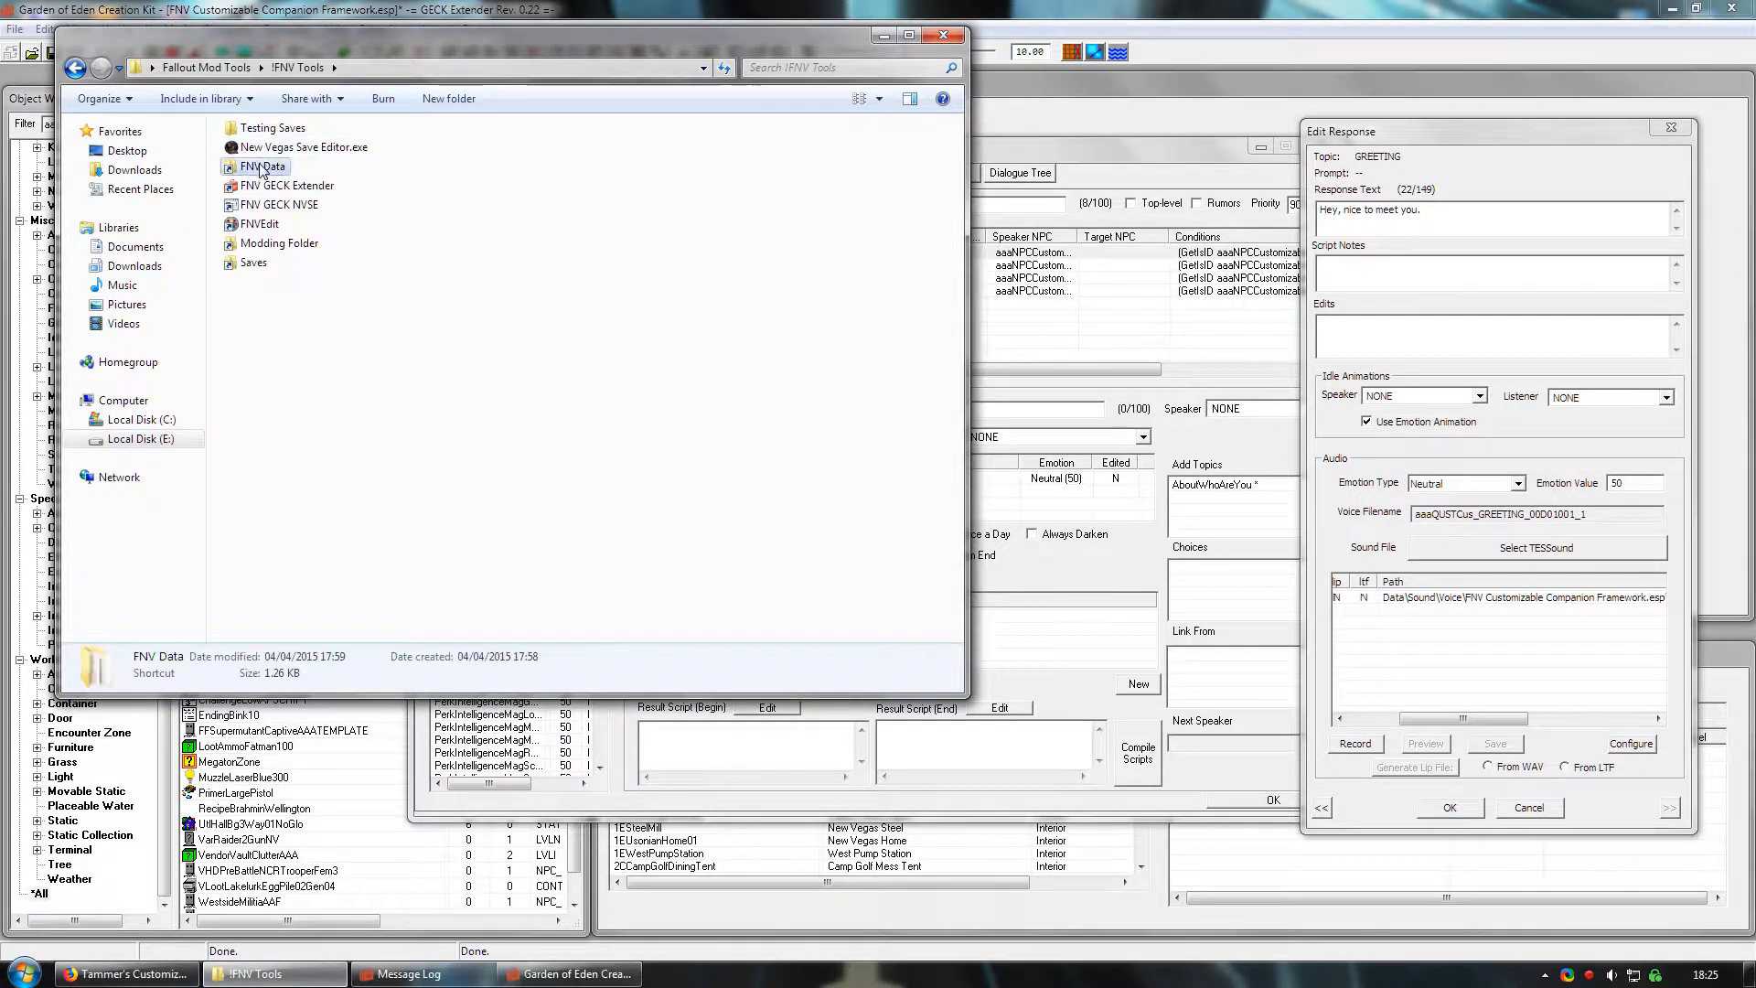
double_click(262, 166)
left_click(260, 267)
double_click(261, 268)
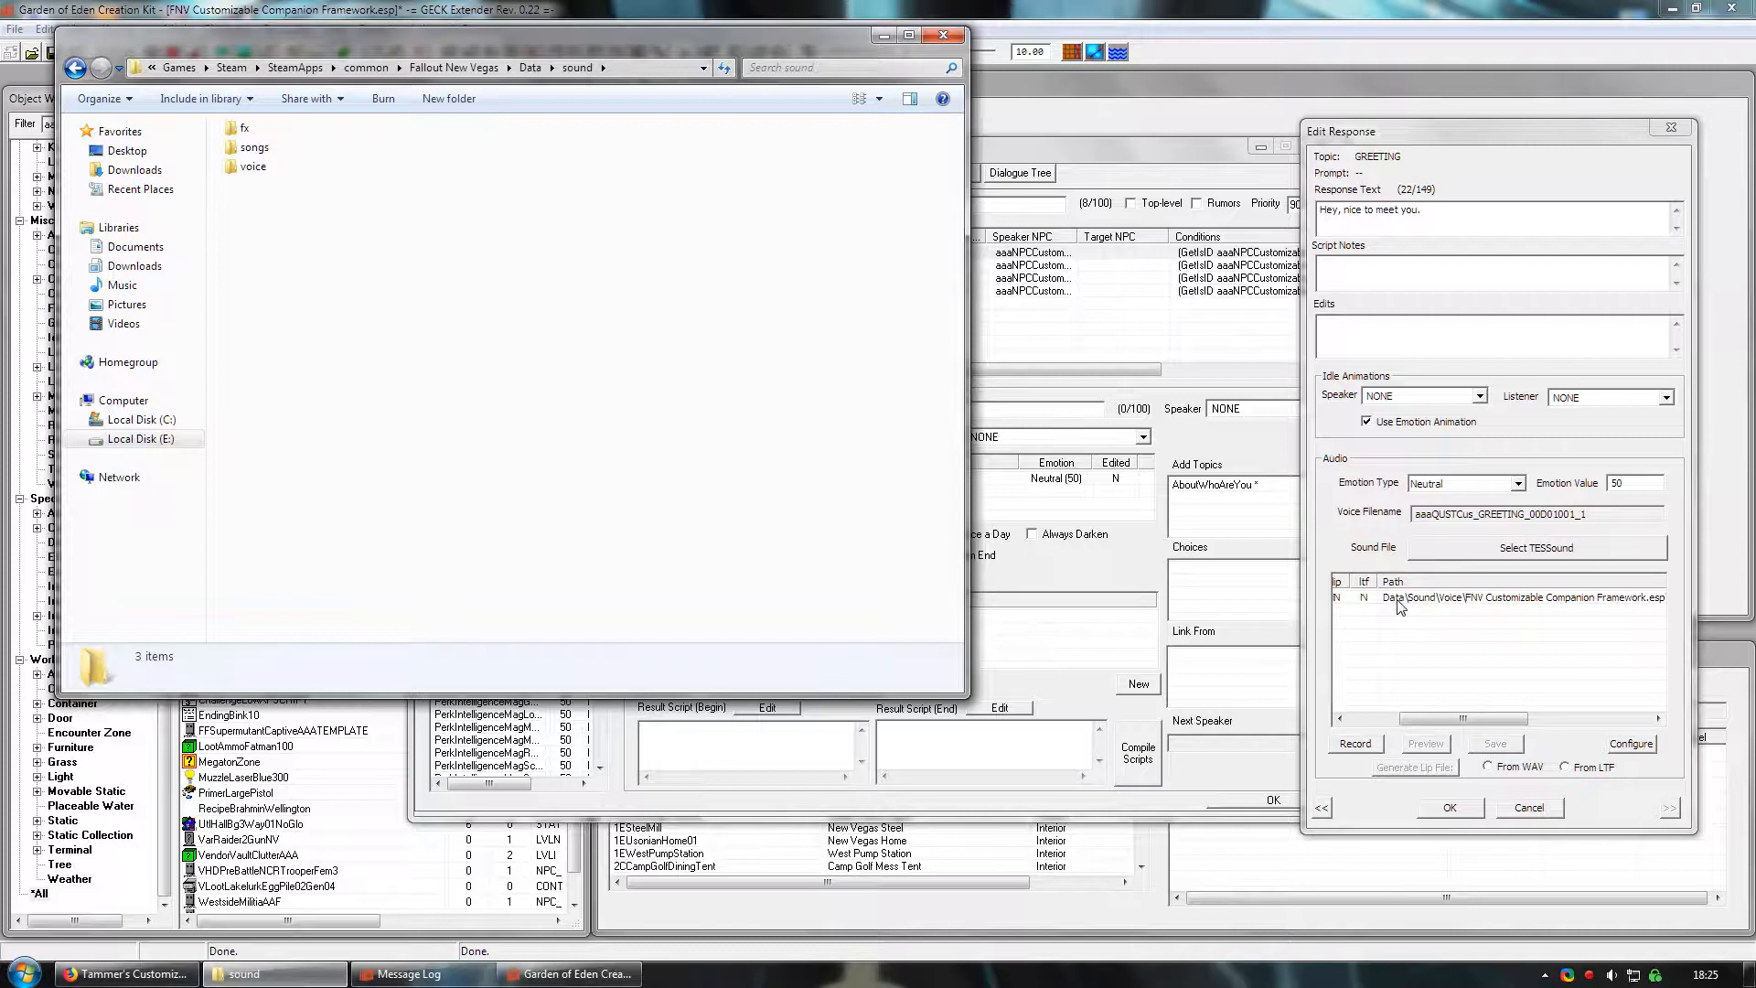
left_click(257, 172)
double_click(257, 172)
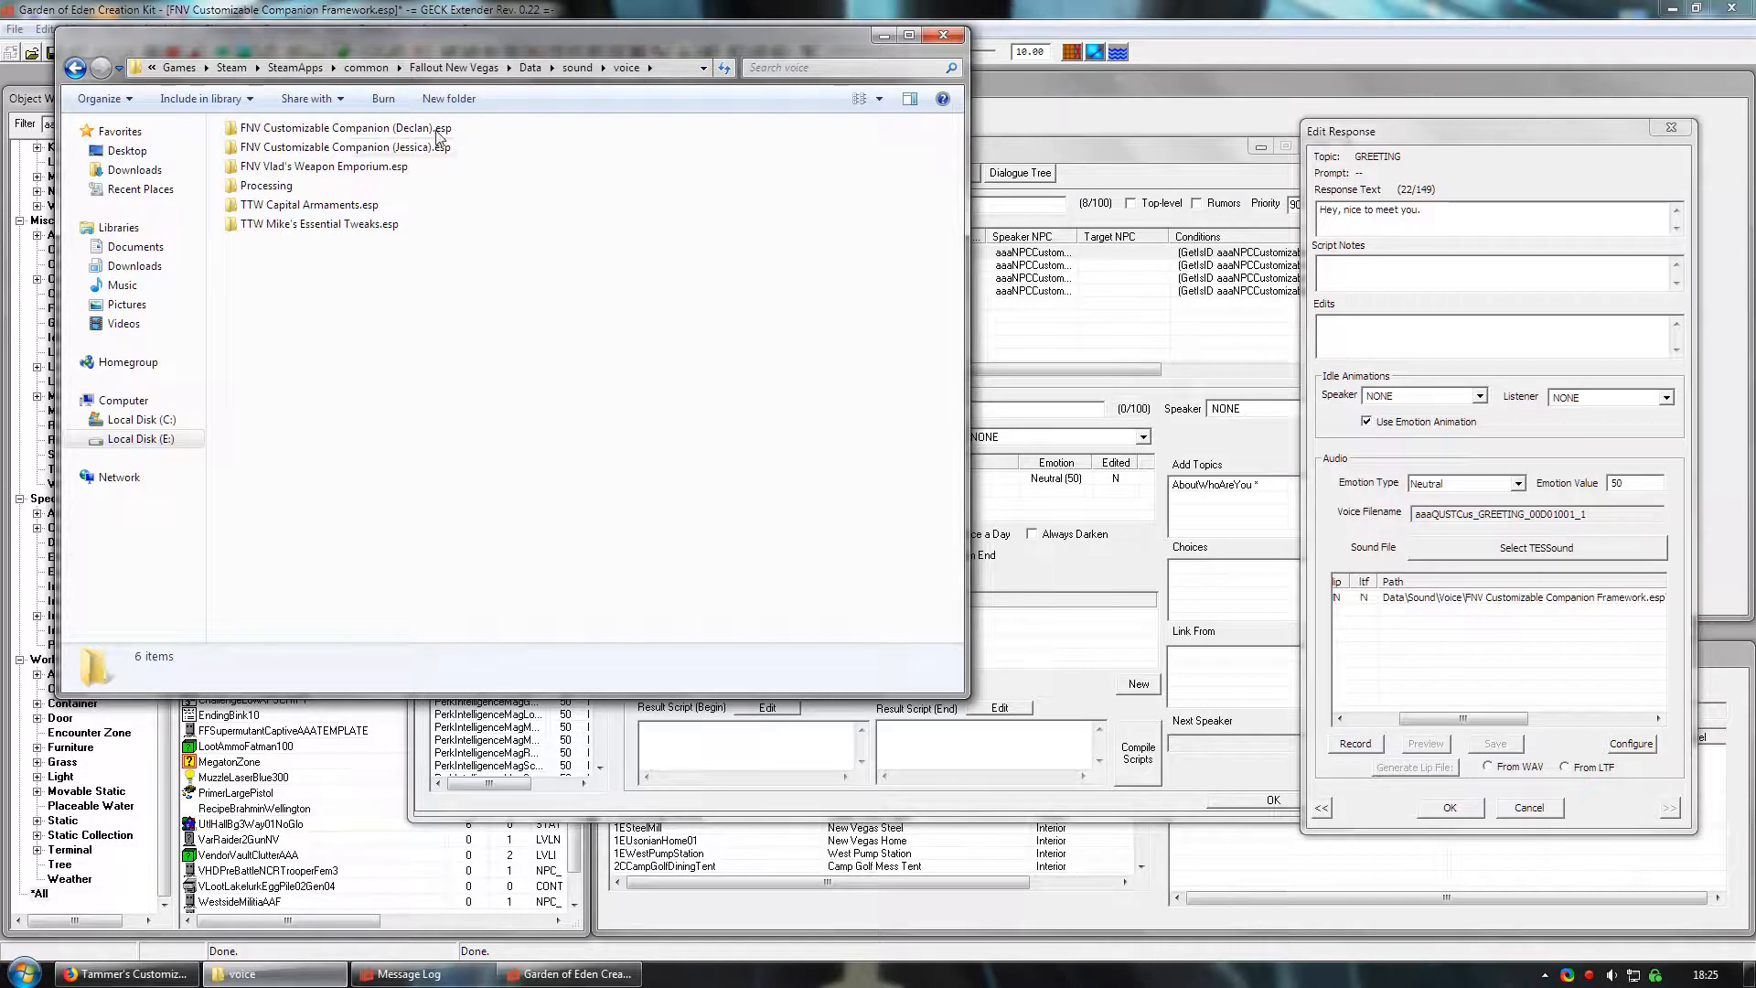
- Create a folder named "FNV Customizable Companion Framework.esp" in the voice folder, correcting the spelling of "Framework"
left_click(447, 98)
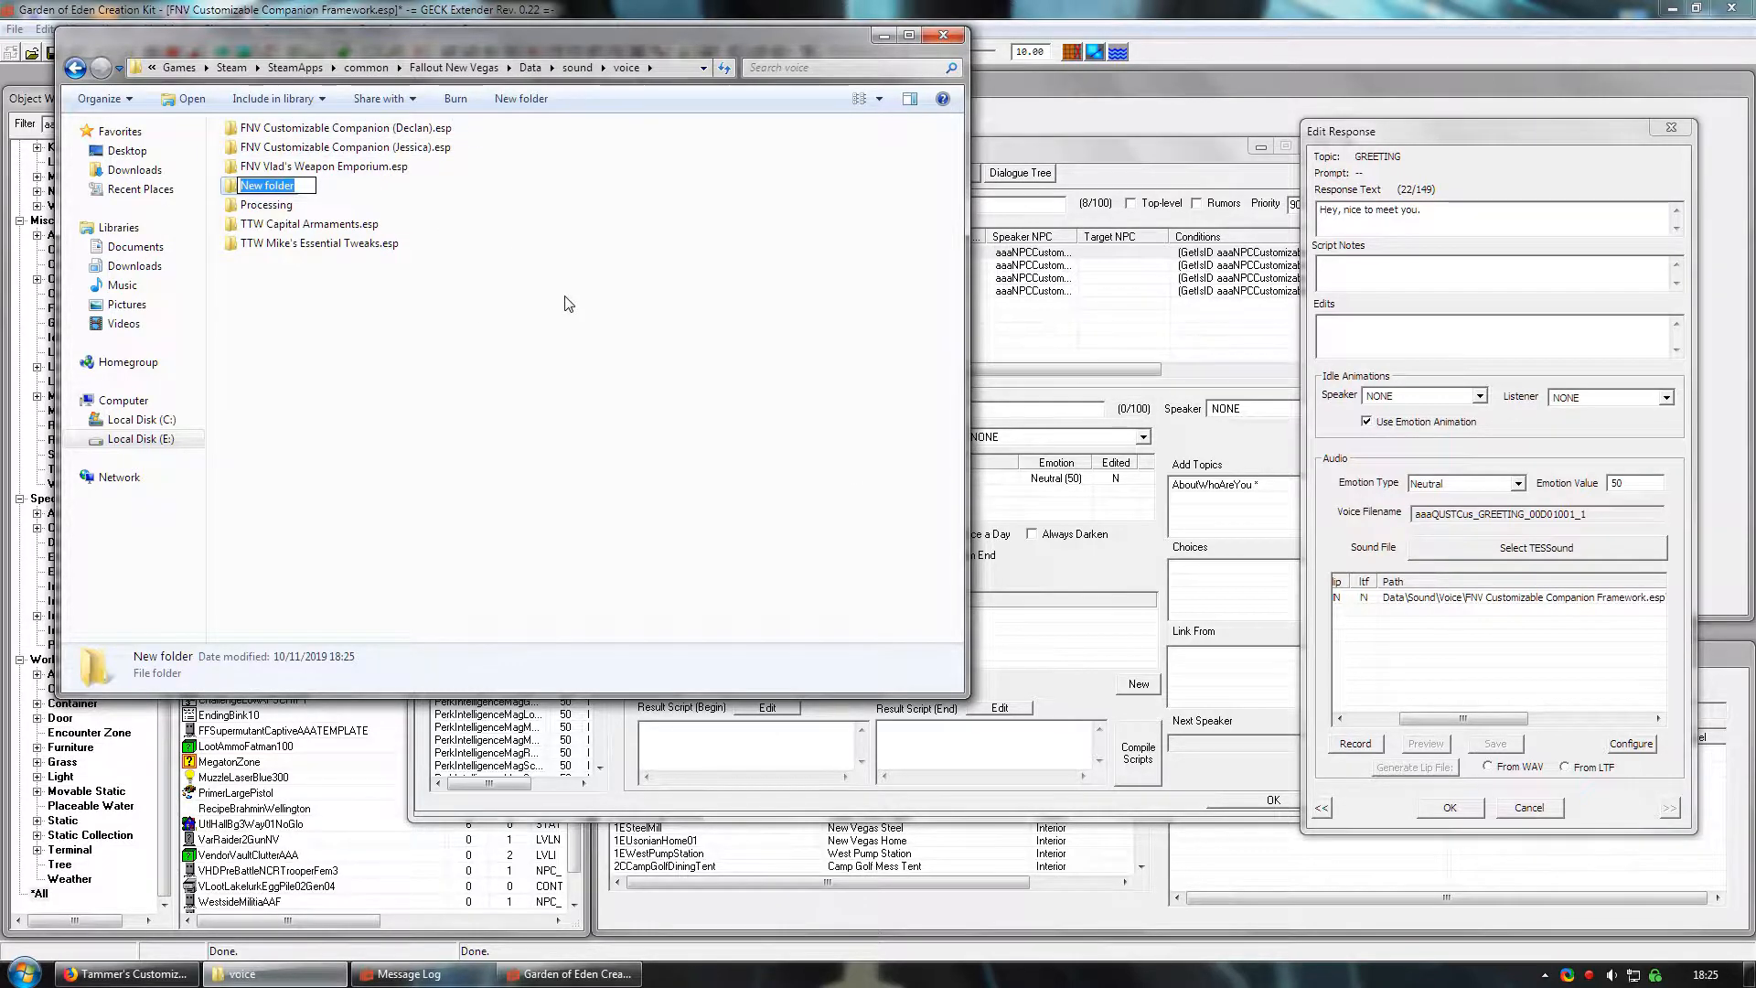
type("FNV Customi")
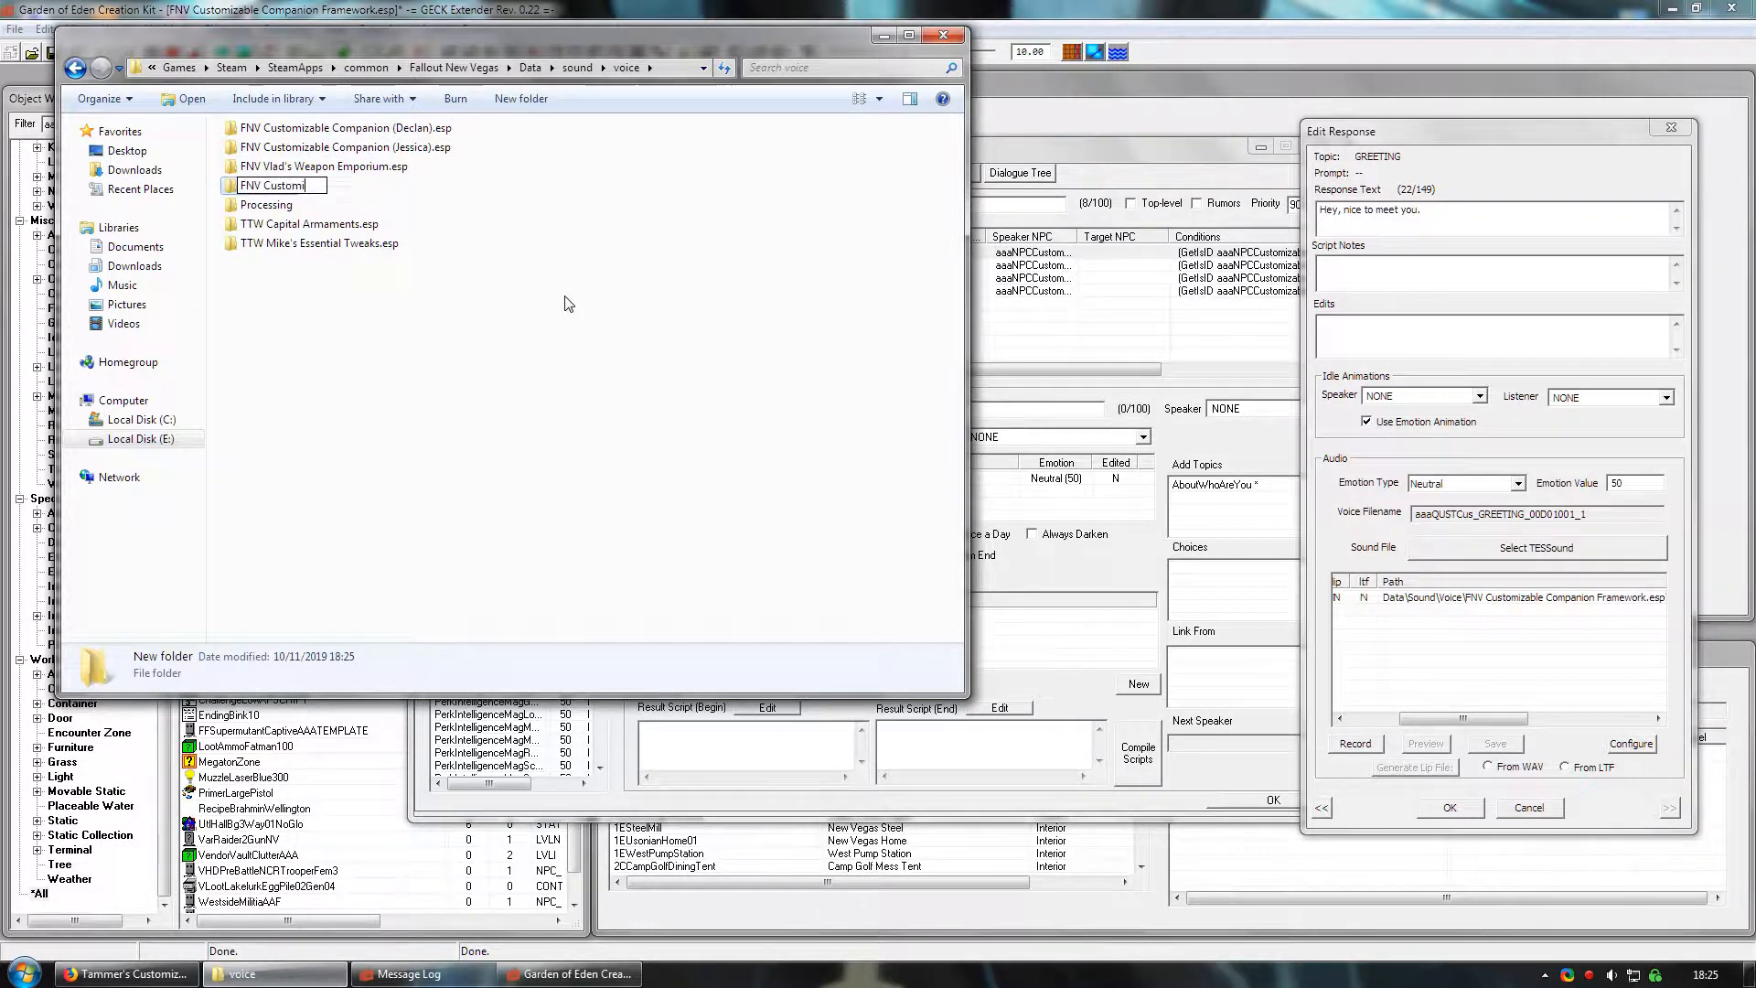
type("zable Companion Framework.")
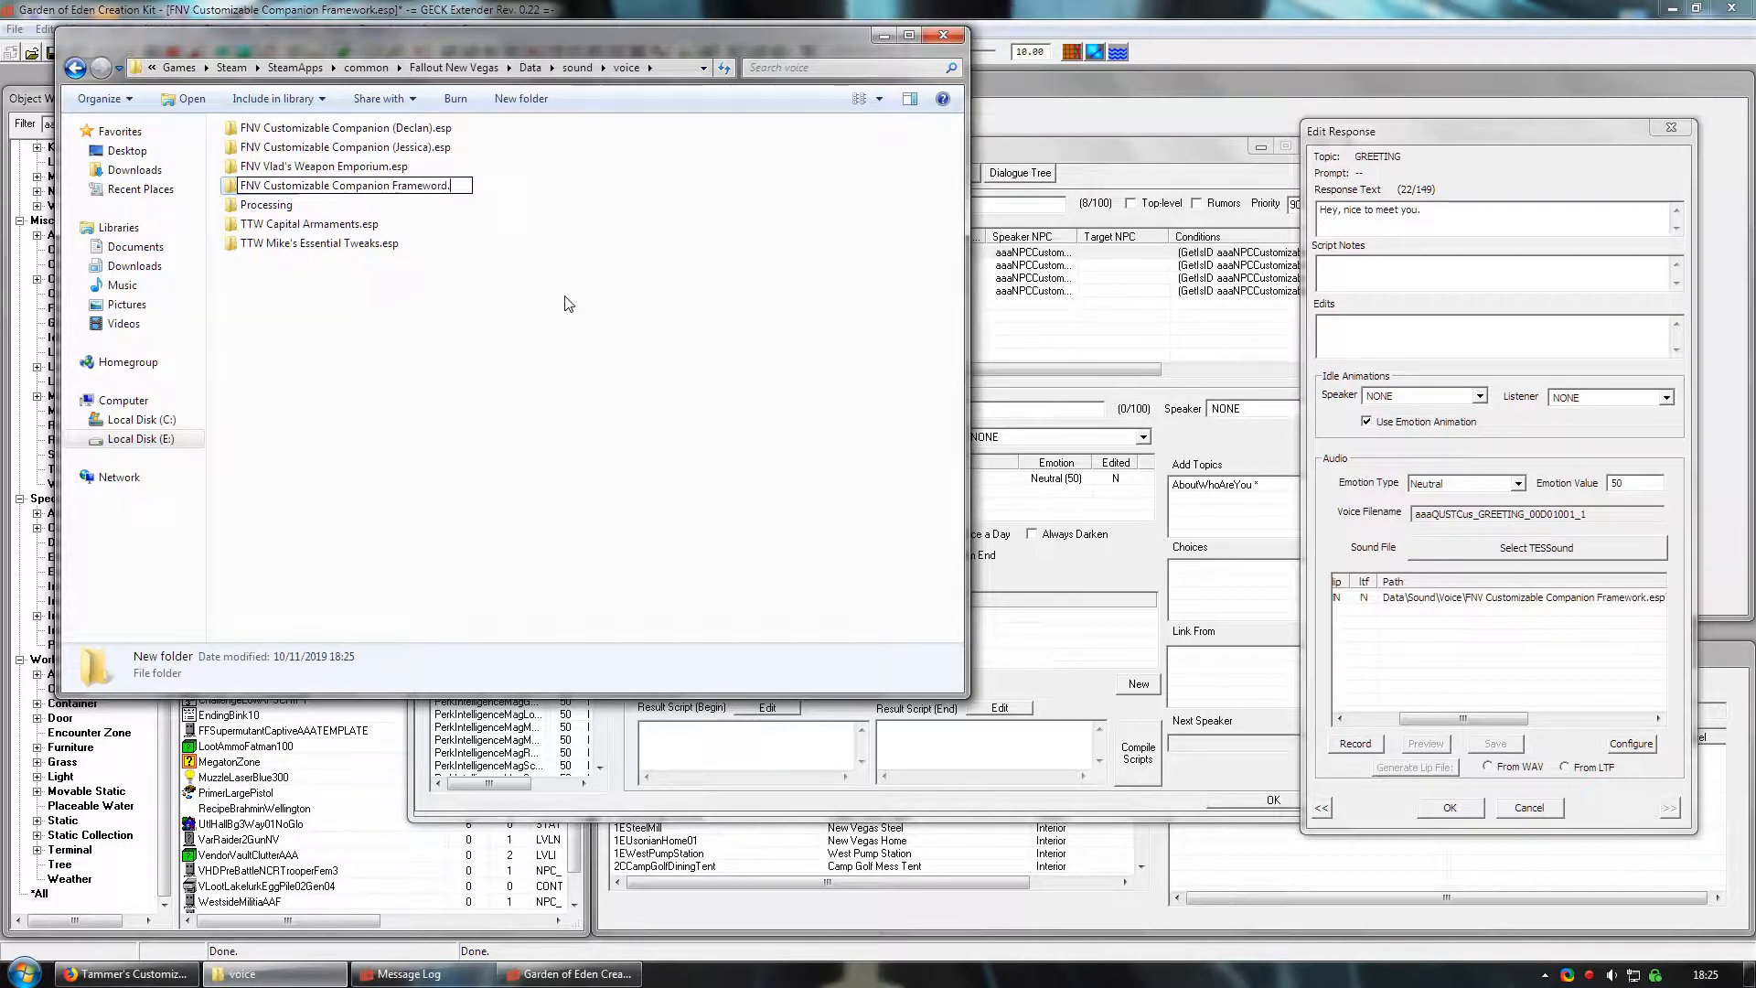
type("esp")
key("Return")
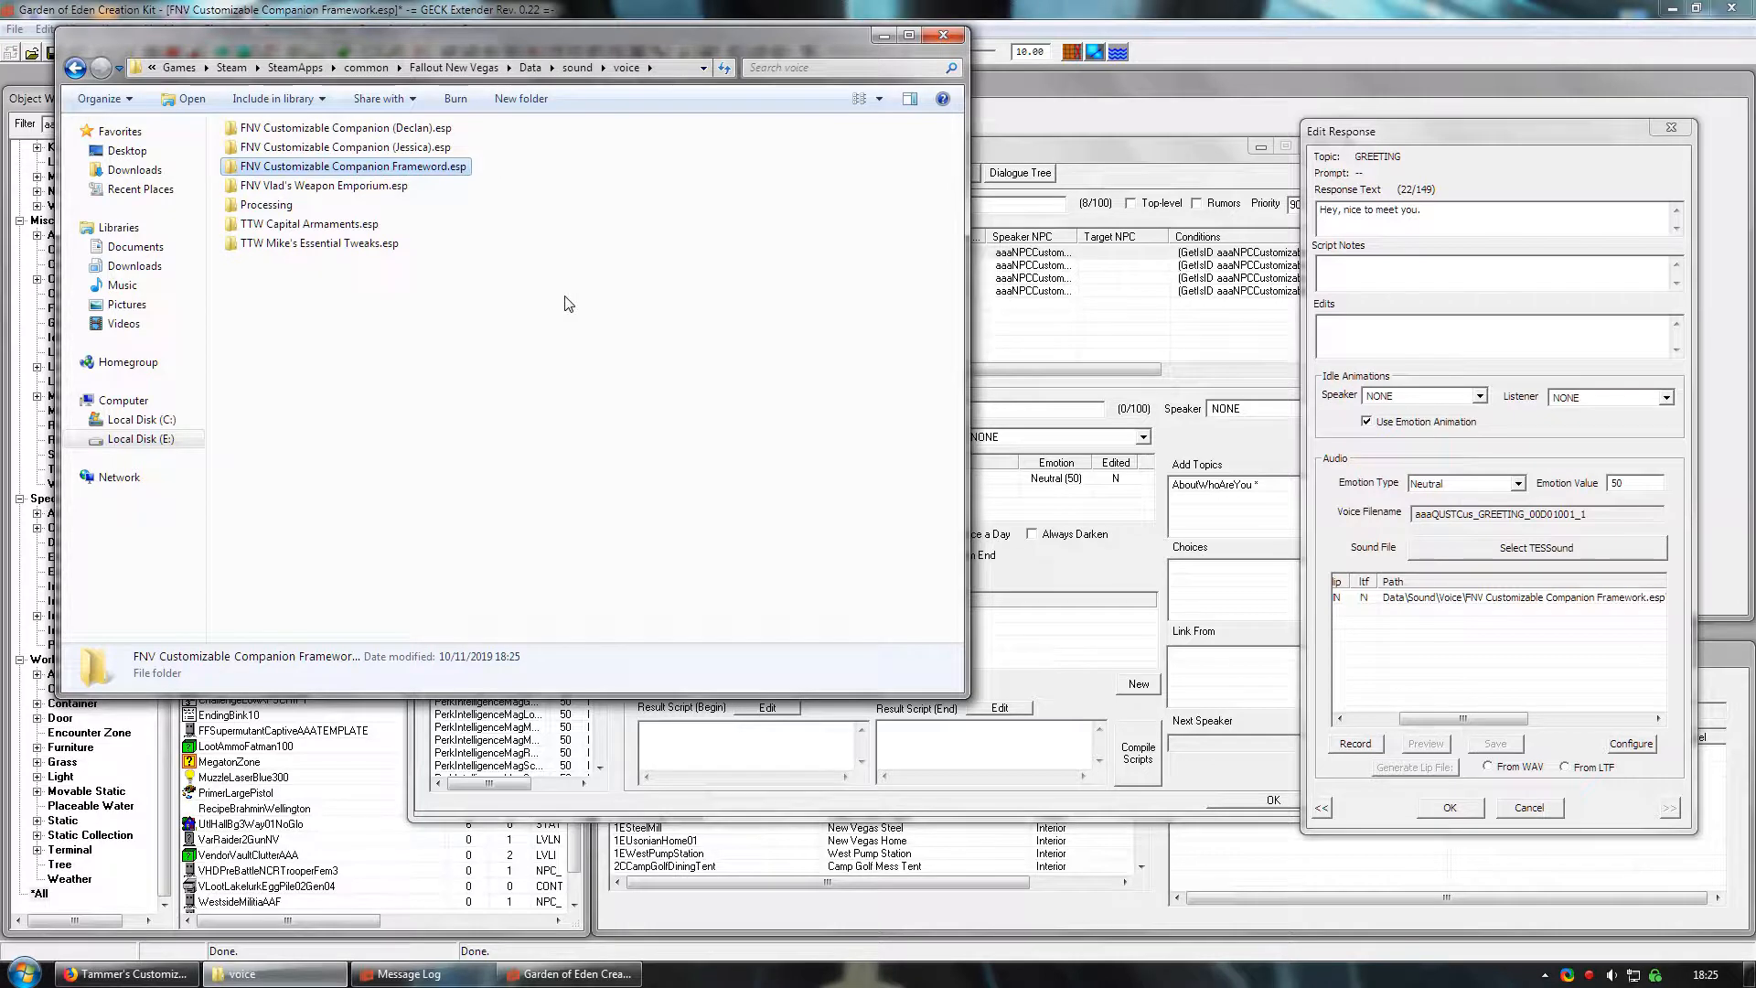
left_click(445, 174)
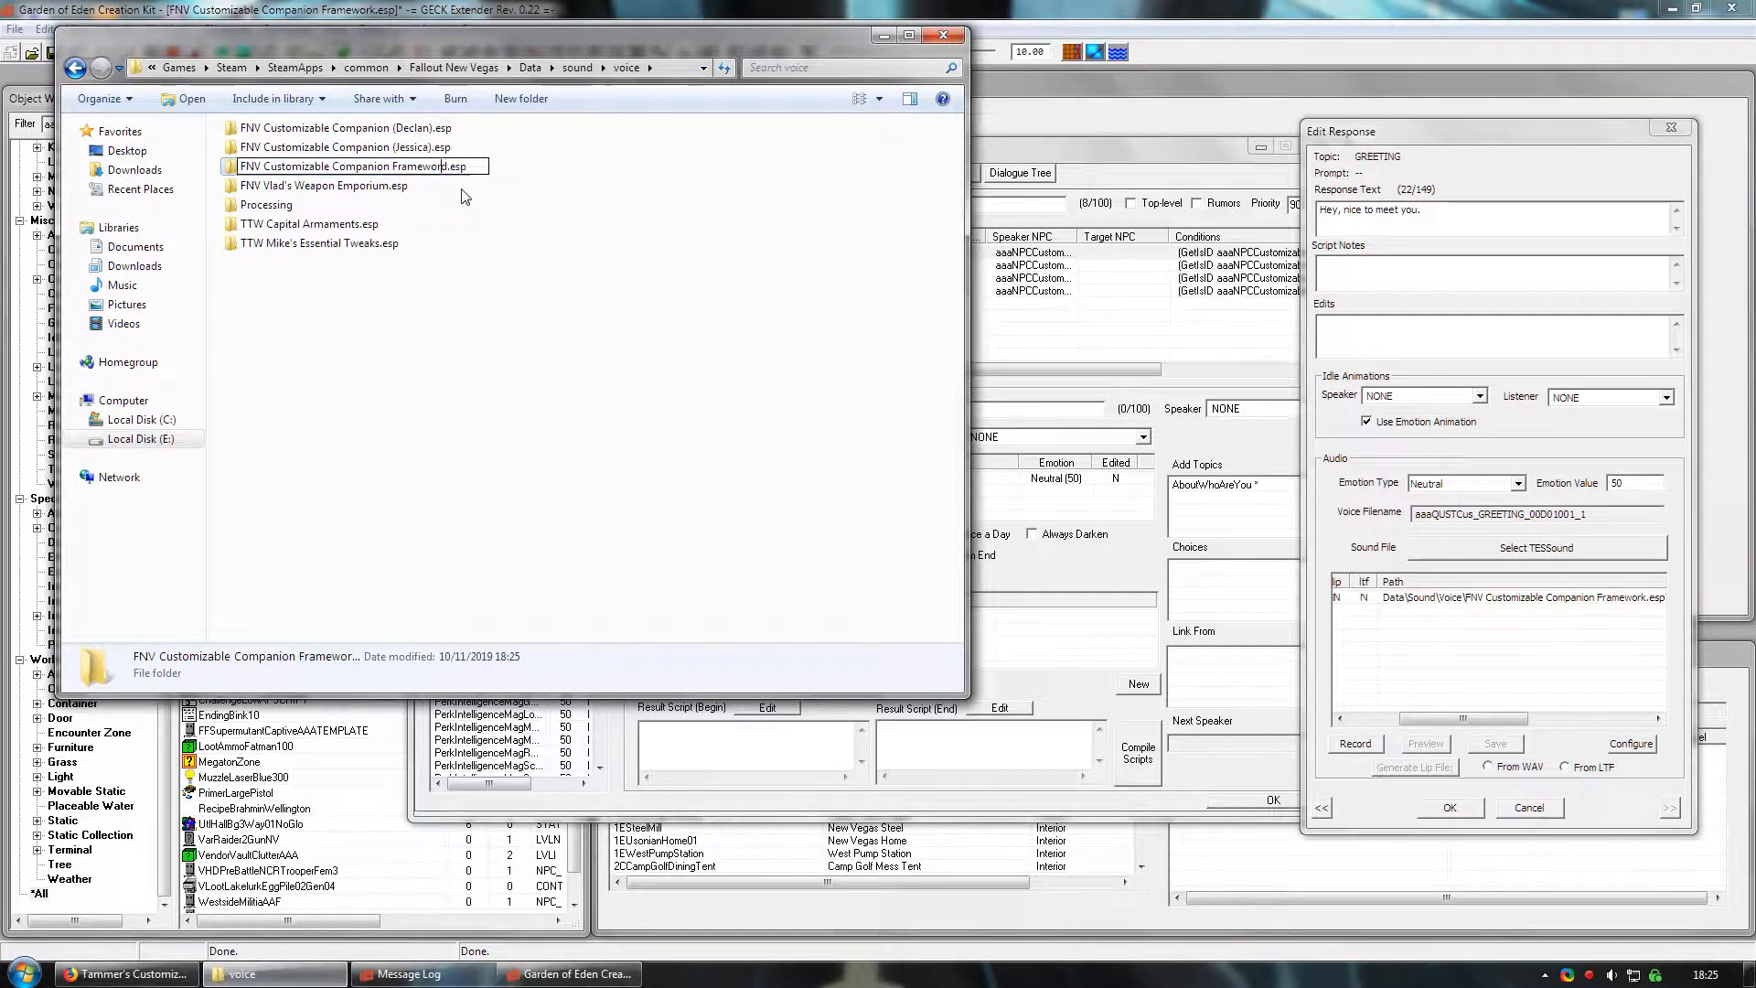
key("Escape")
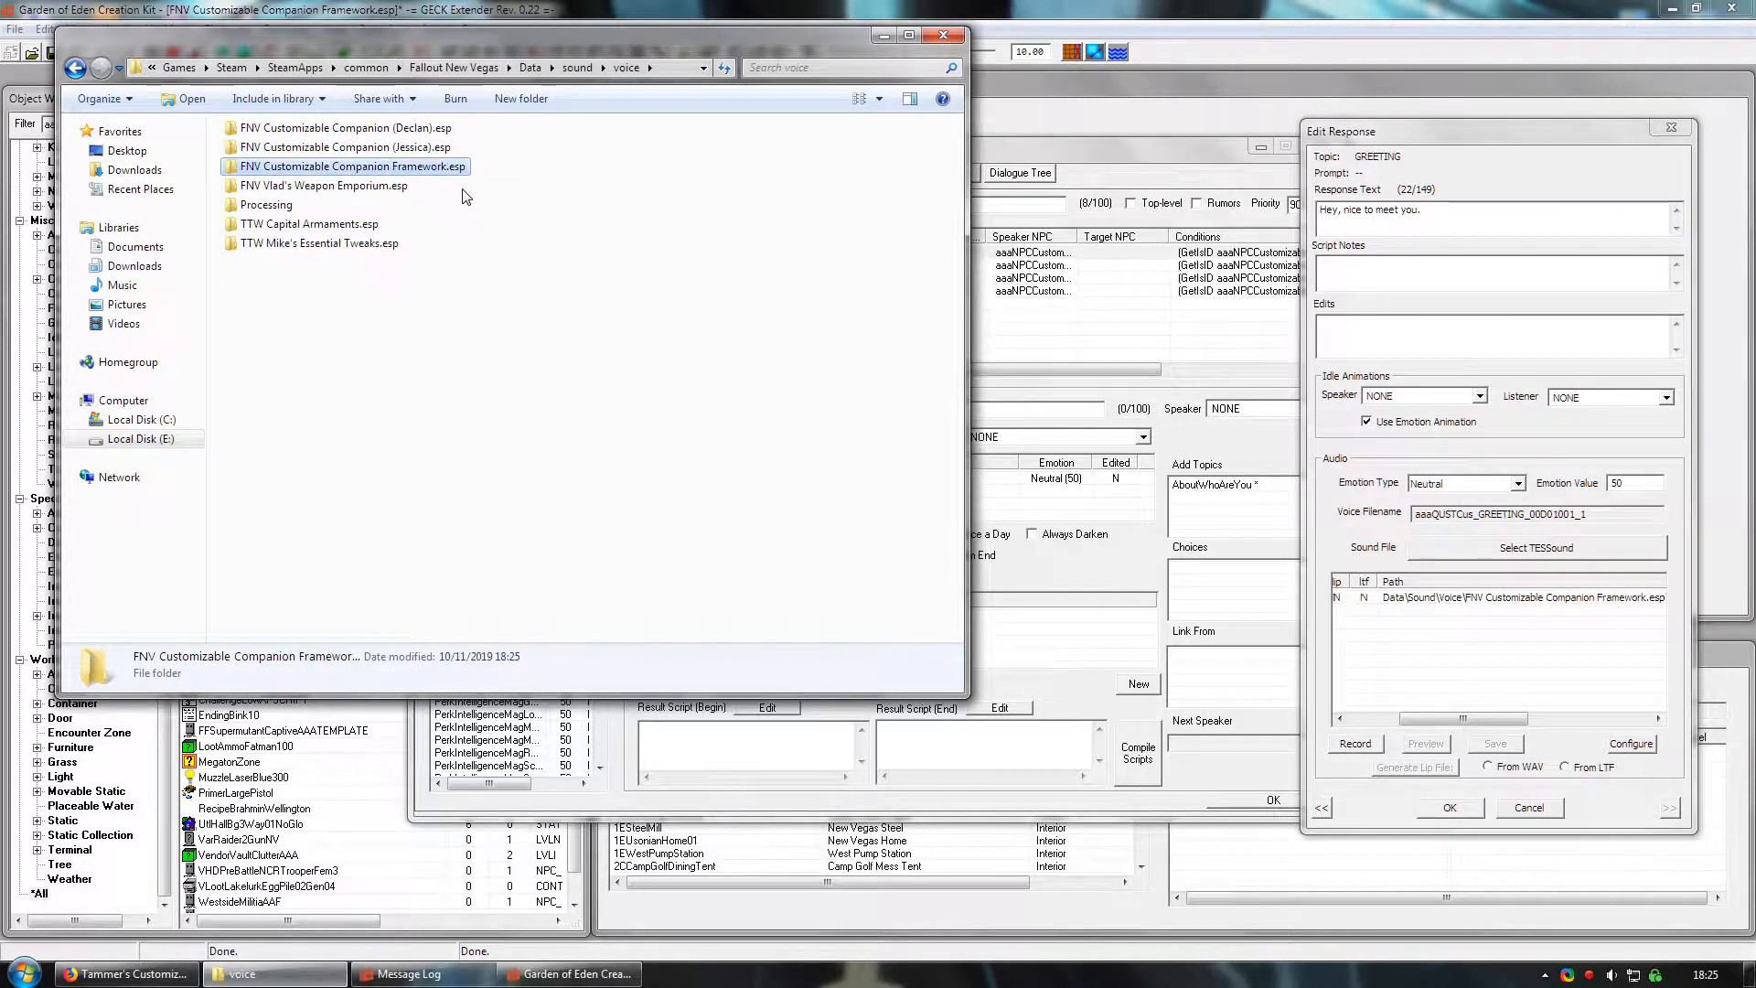
- Inside the FNV Customizable Companion Framework.esp folder, create a subfolder named "aaaVTYPCustomizableCompanion" and open it
double_click(418, 172)
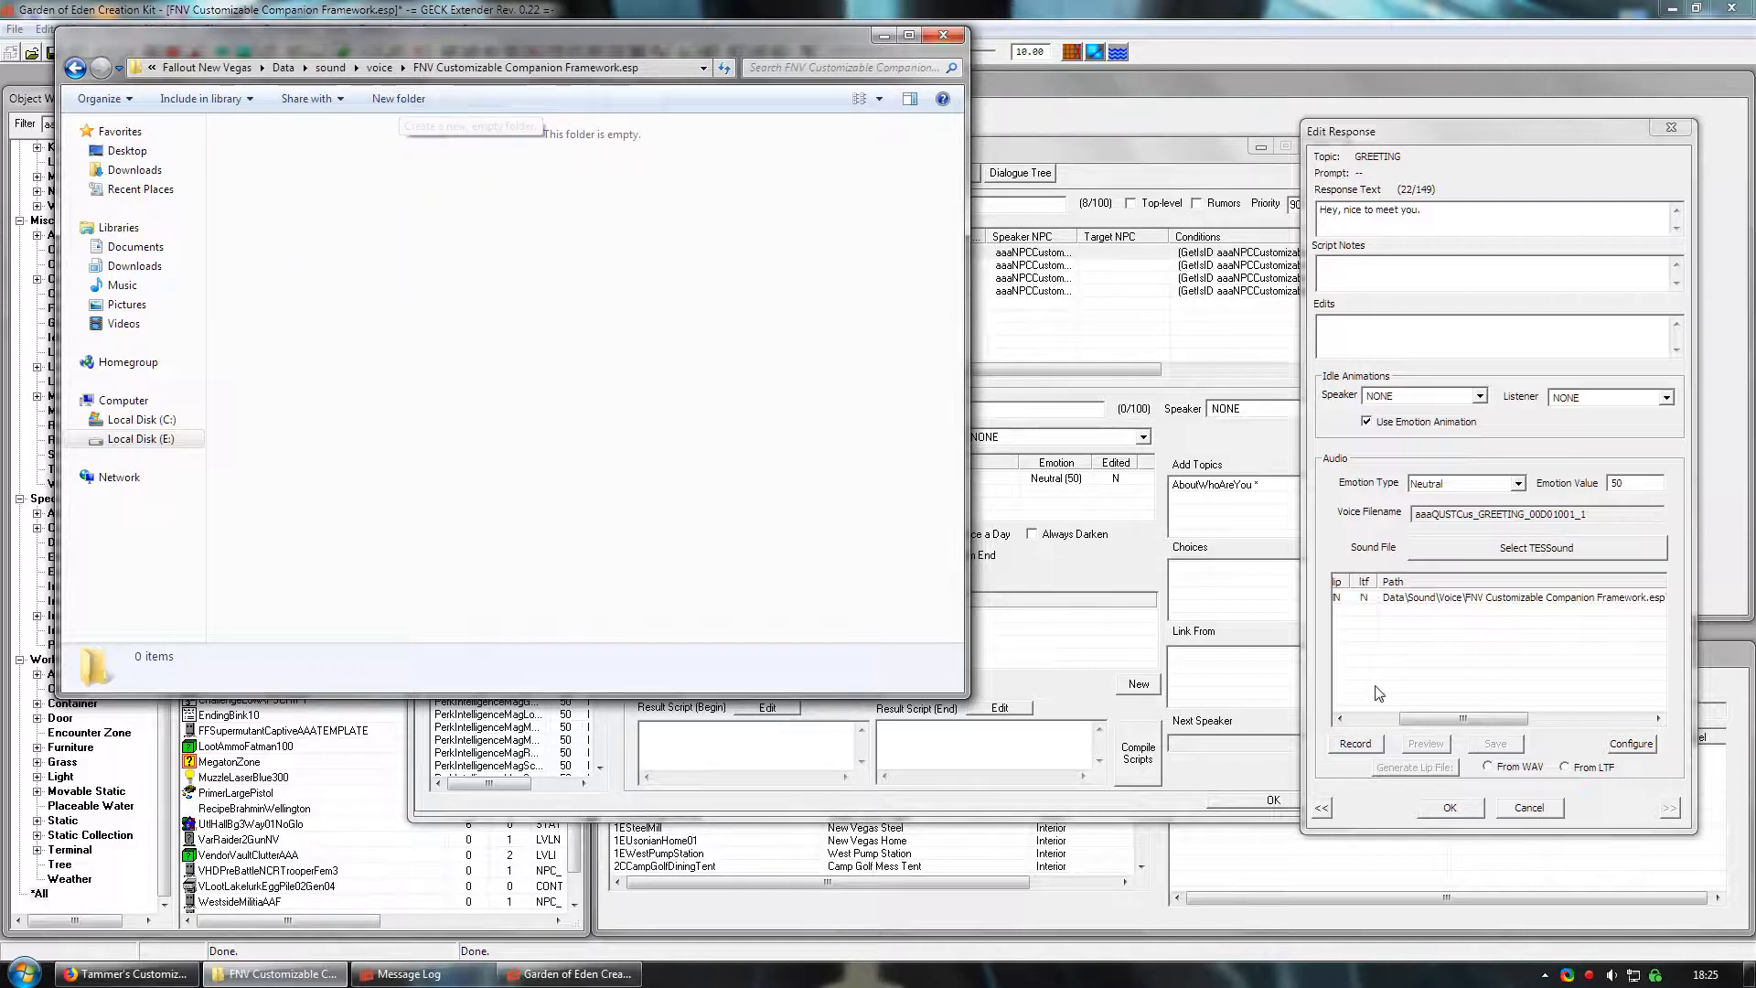
left_click_drag(1443, 717, 1543, 723)
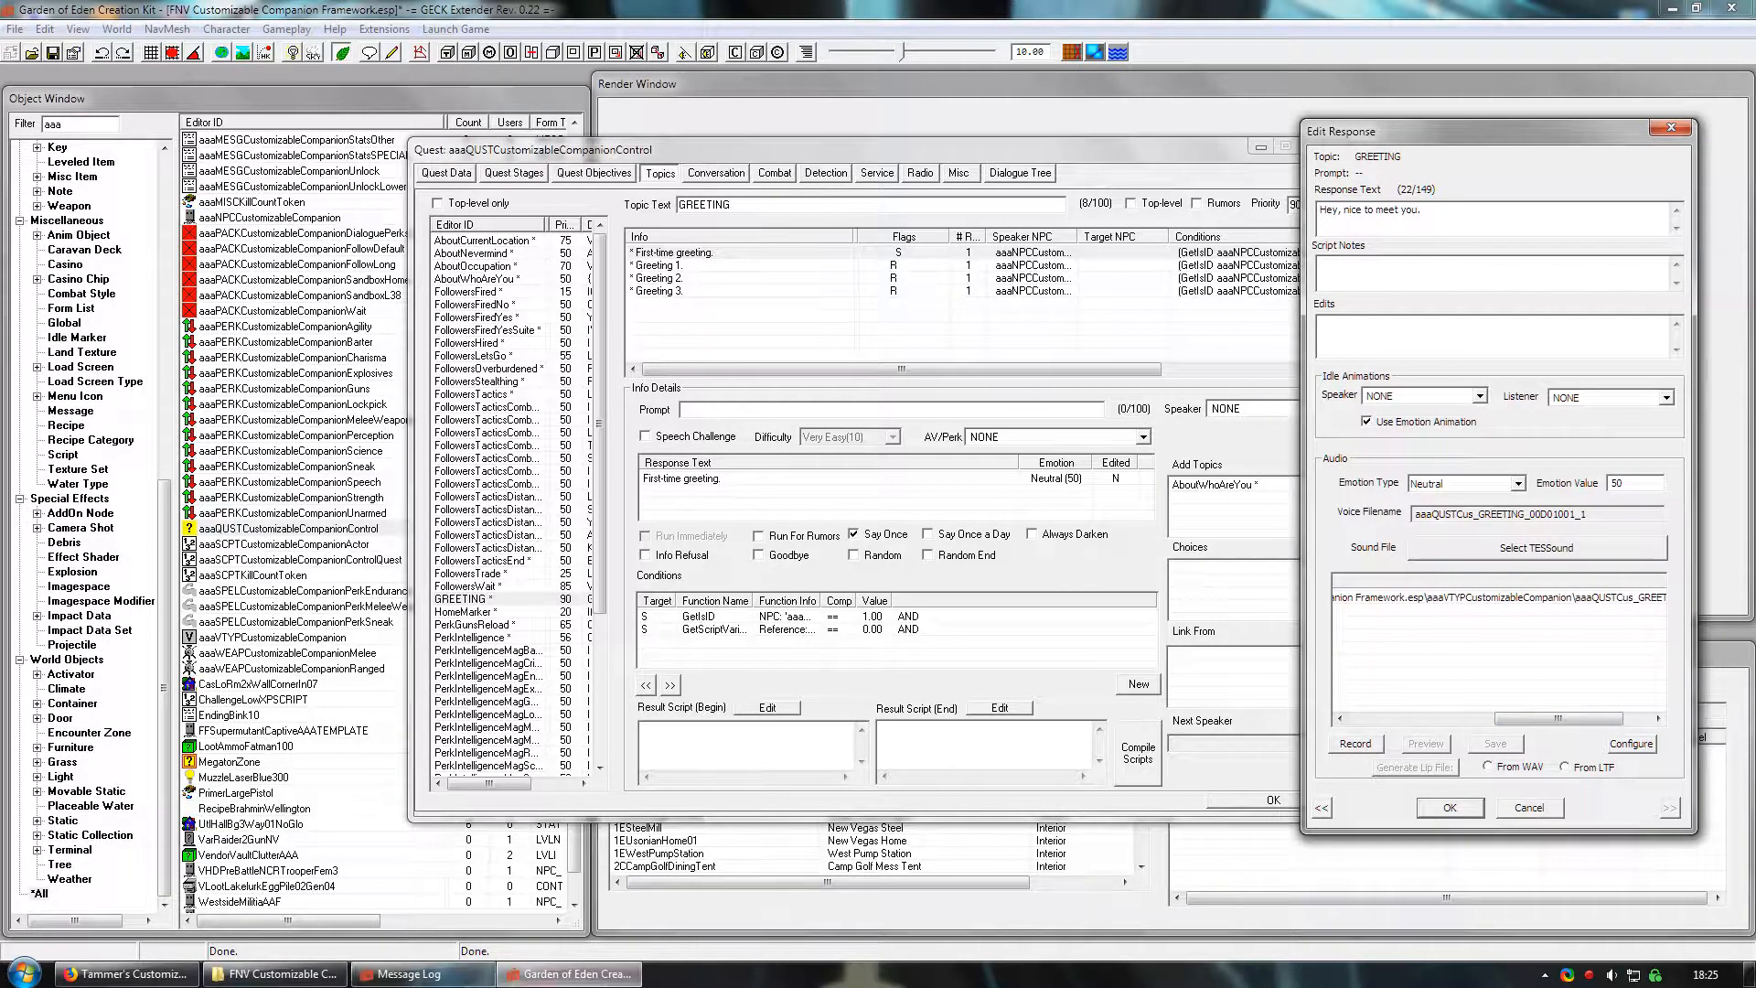
left_click(275, 974)
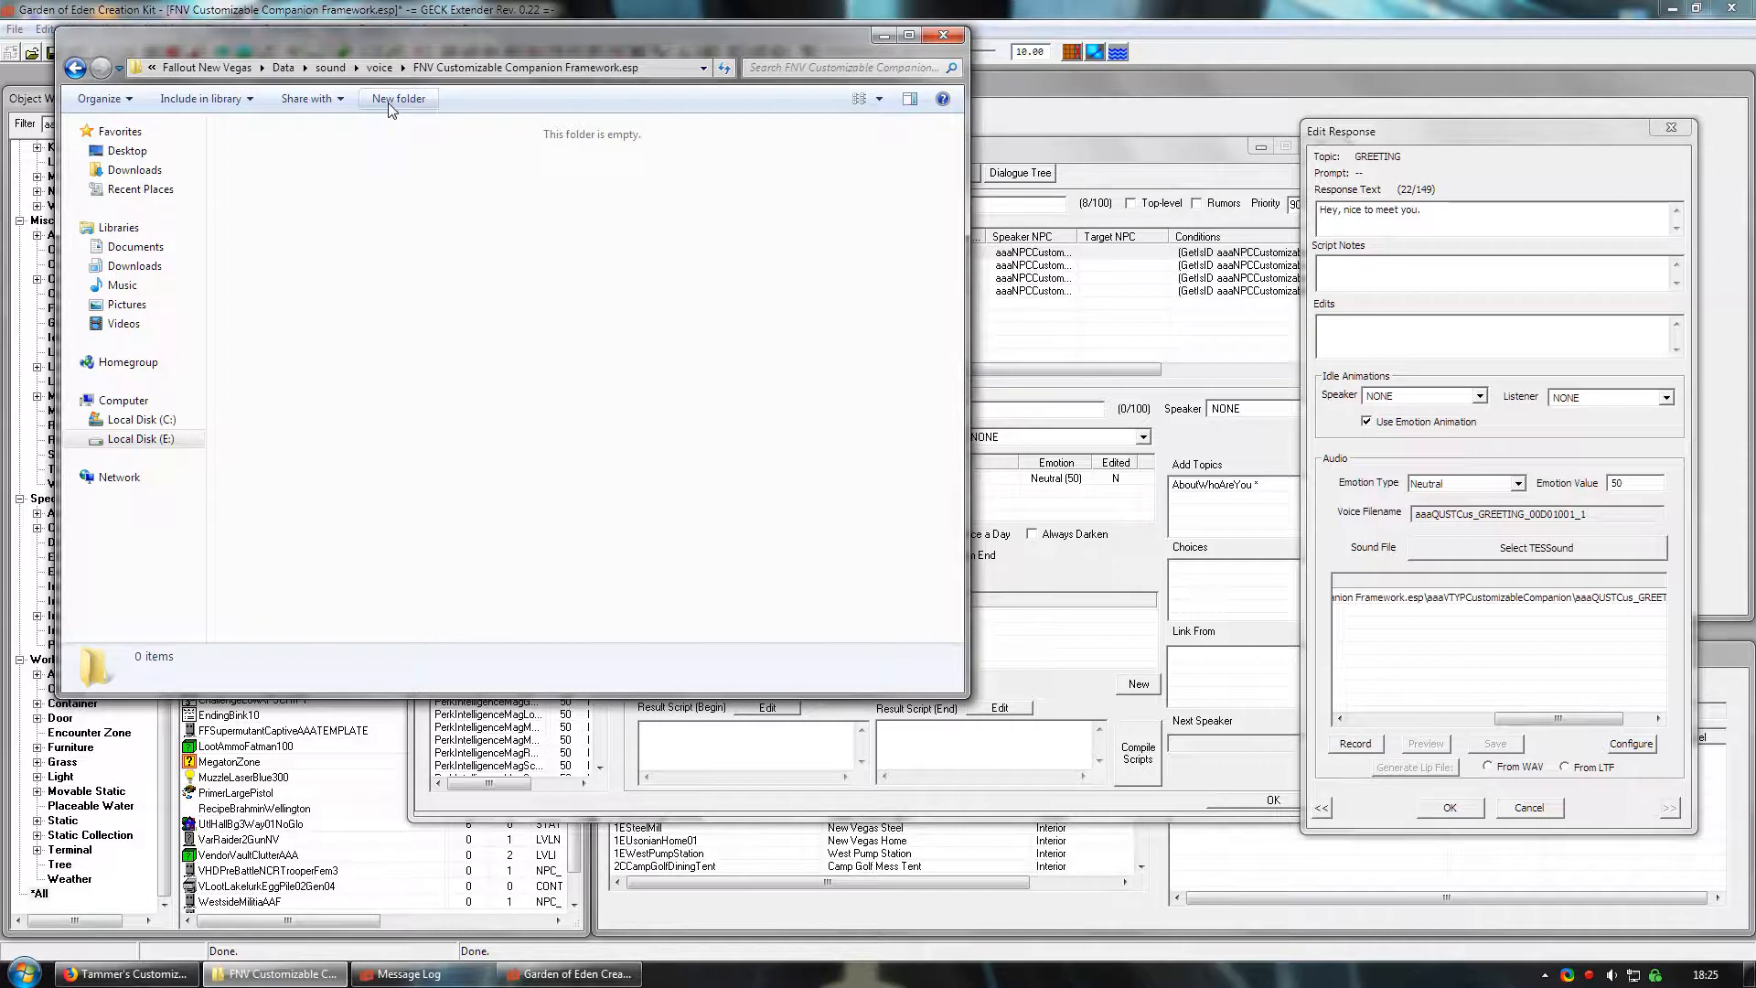
left_click(521, 98)
type("aaaVT")
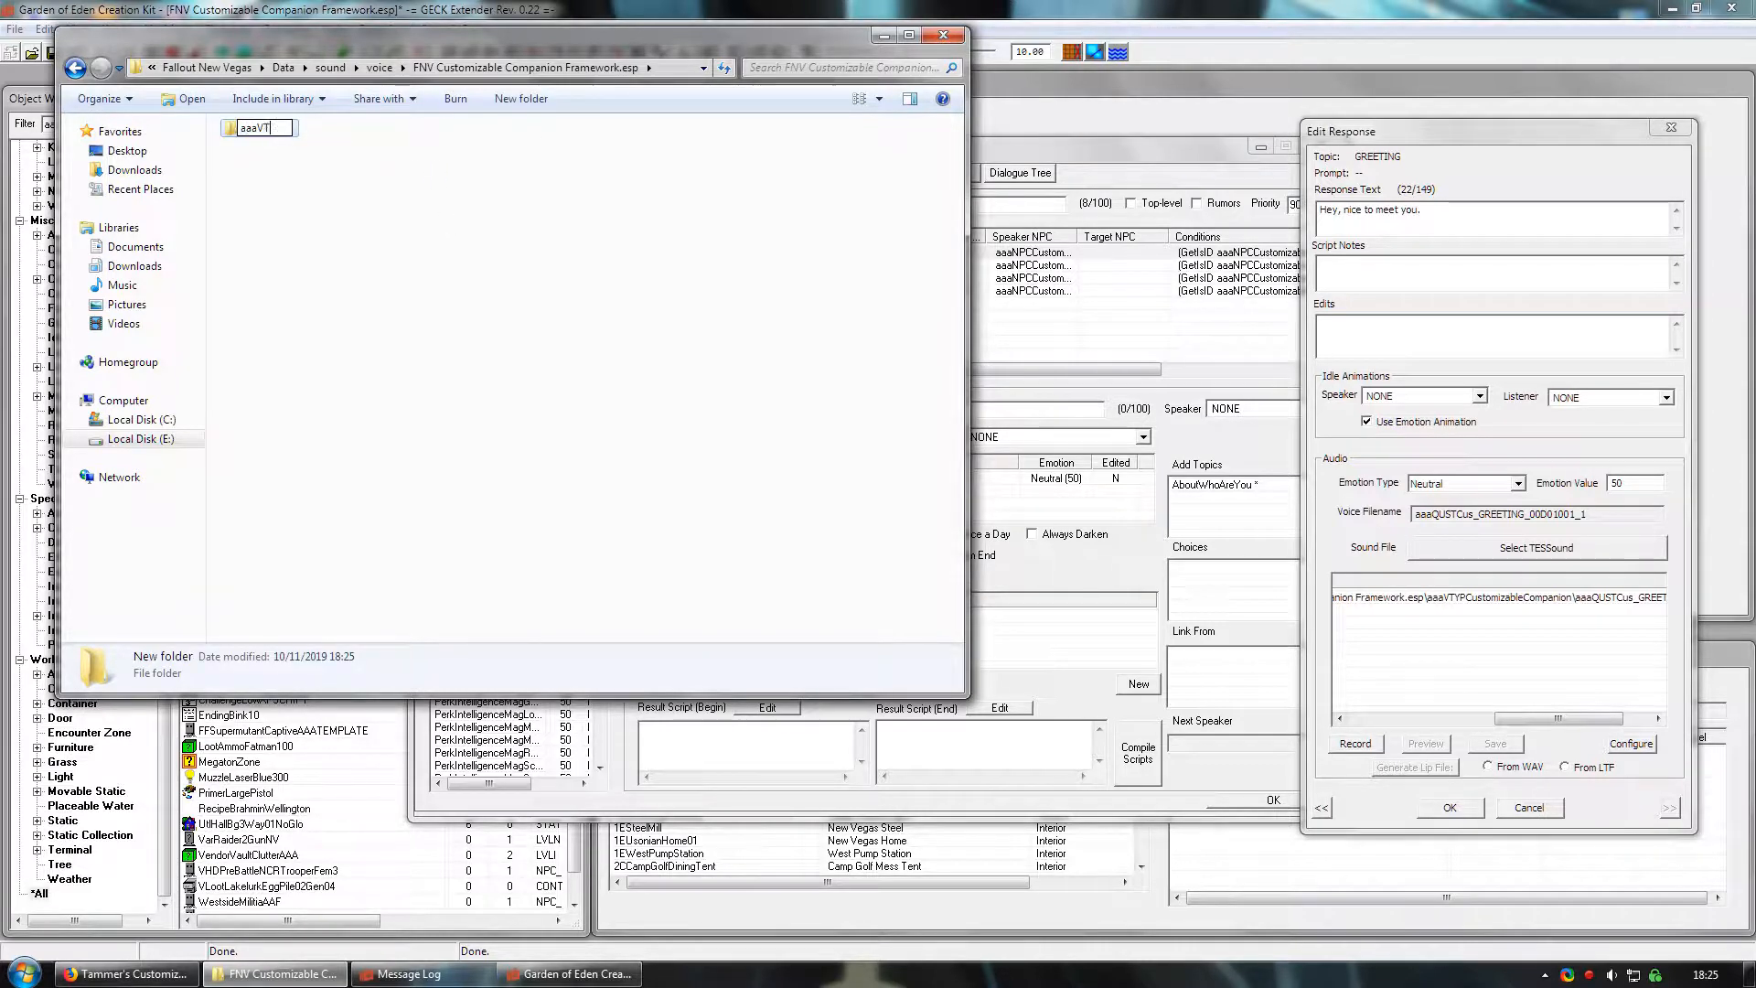
type("YPCustomizableCompan")
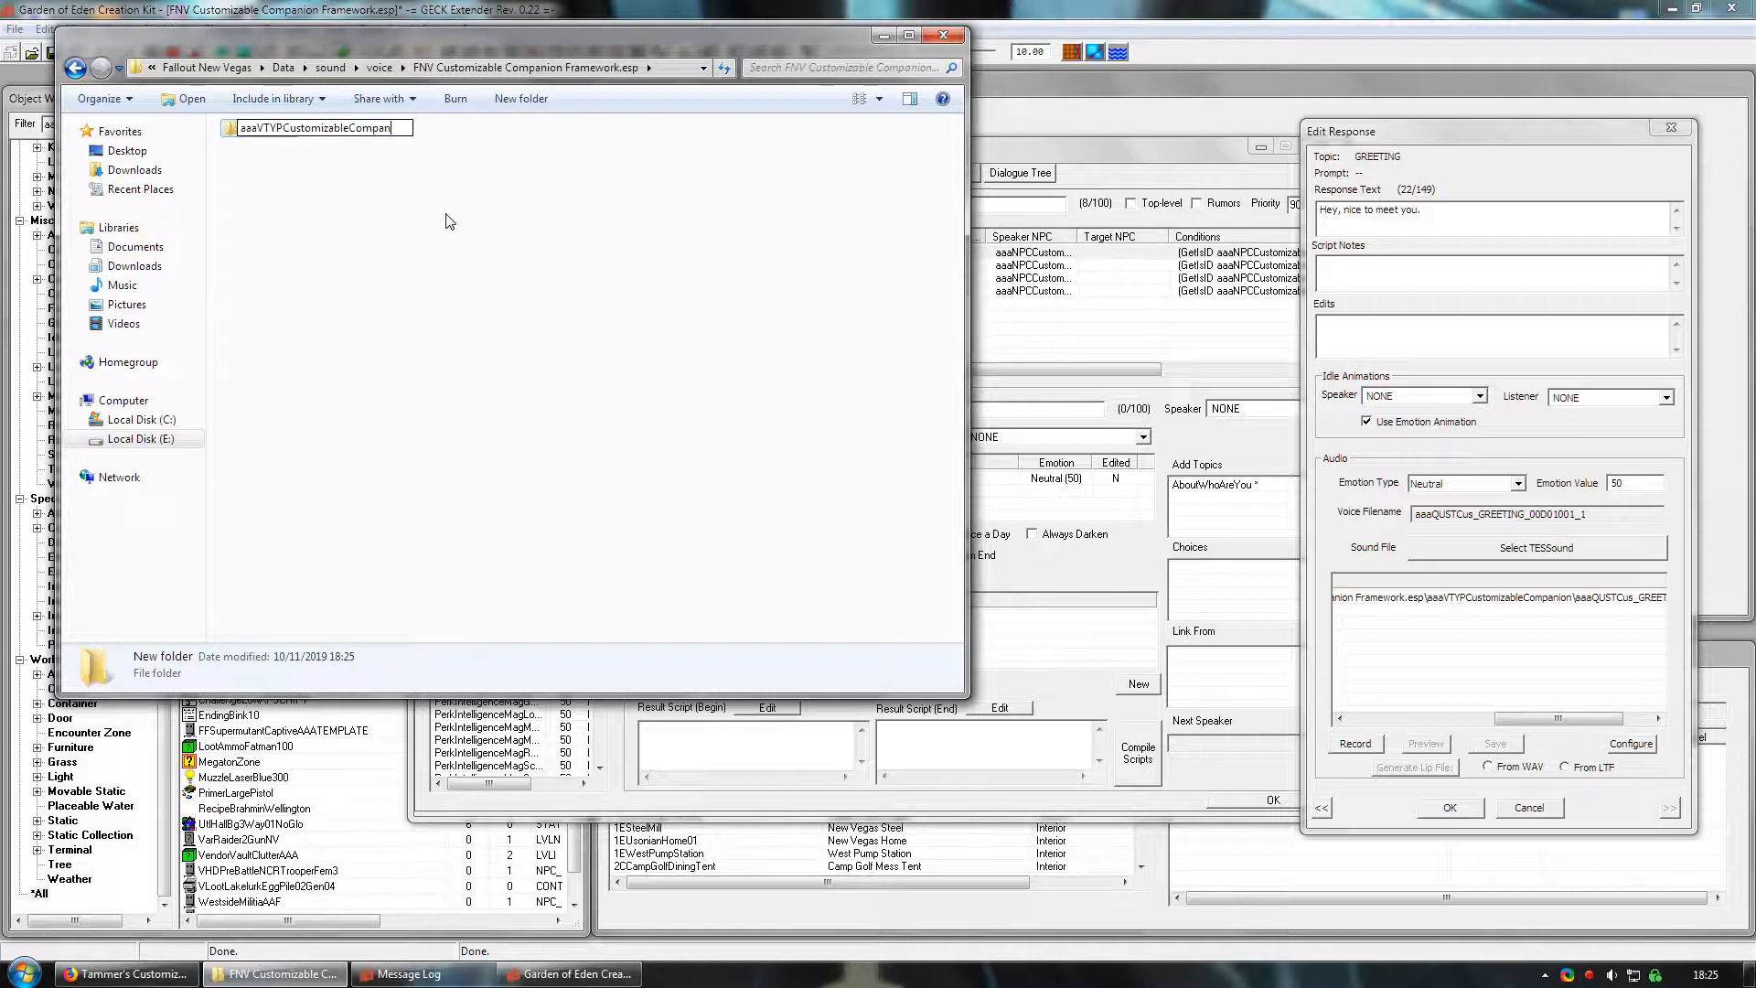
type("ion")
key("Return")
key("Return")
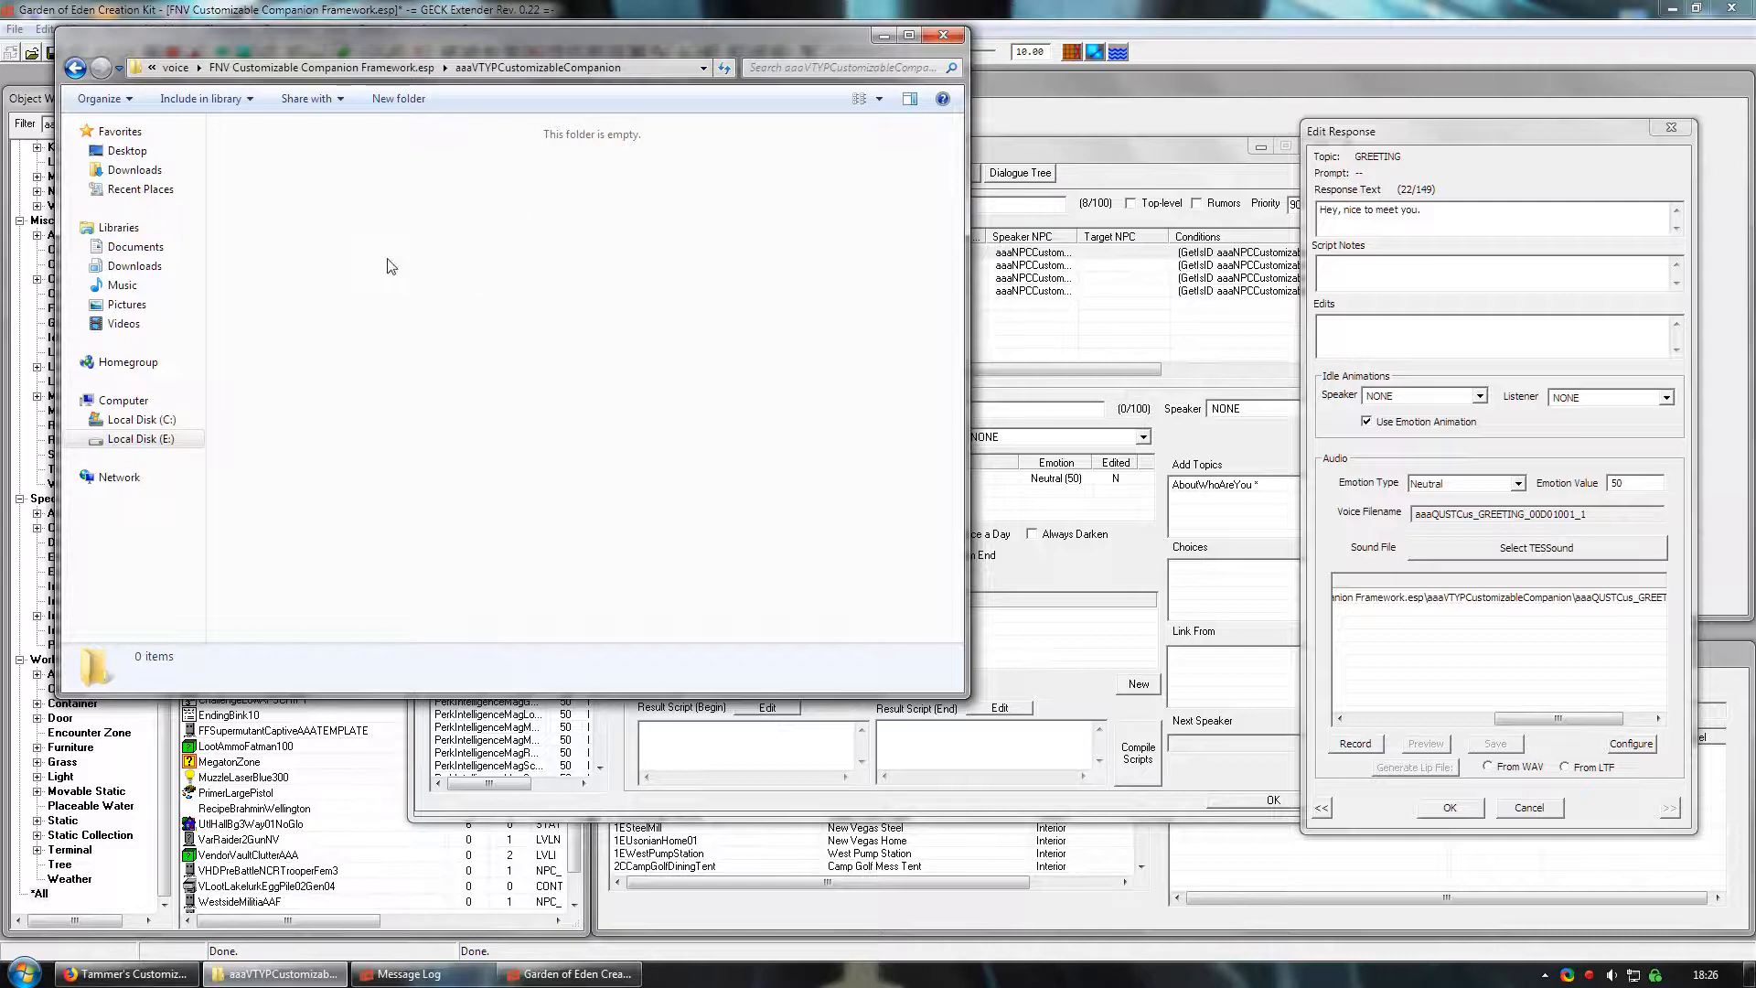
- Copy the greeting response's voice filename in the GECK's Edit Response dialog
left_click_drag(1596, 513, 1416, 513)
right_click(1420, 514)
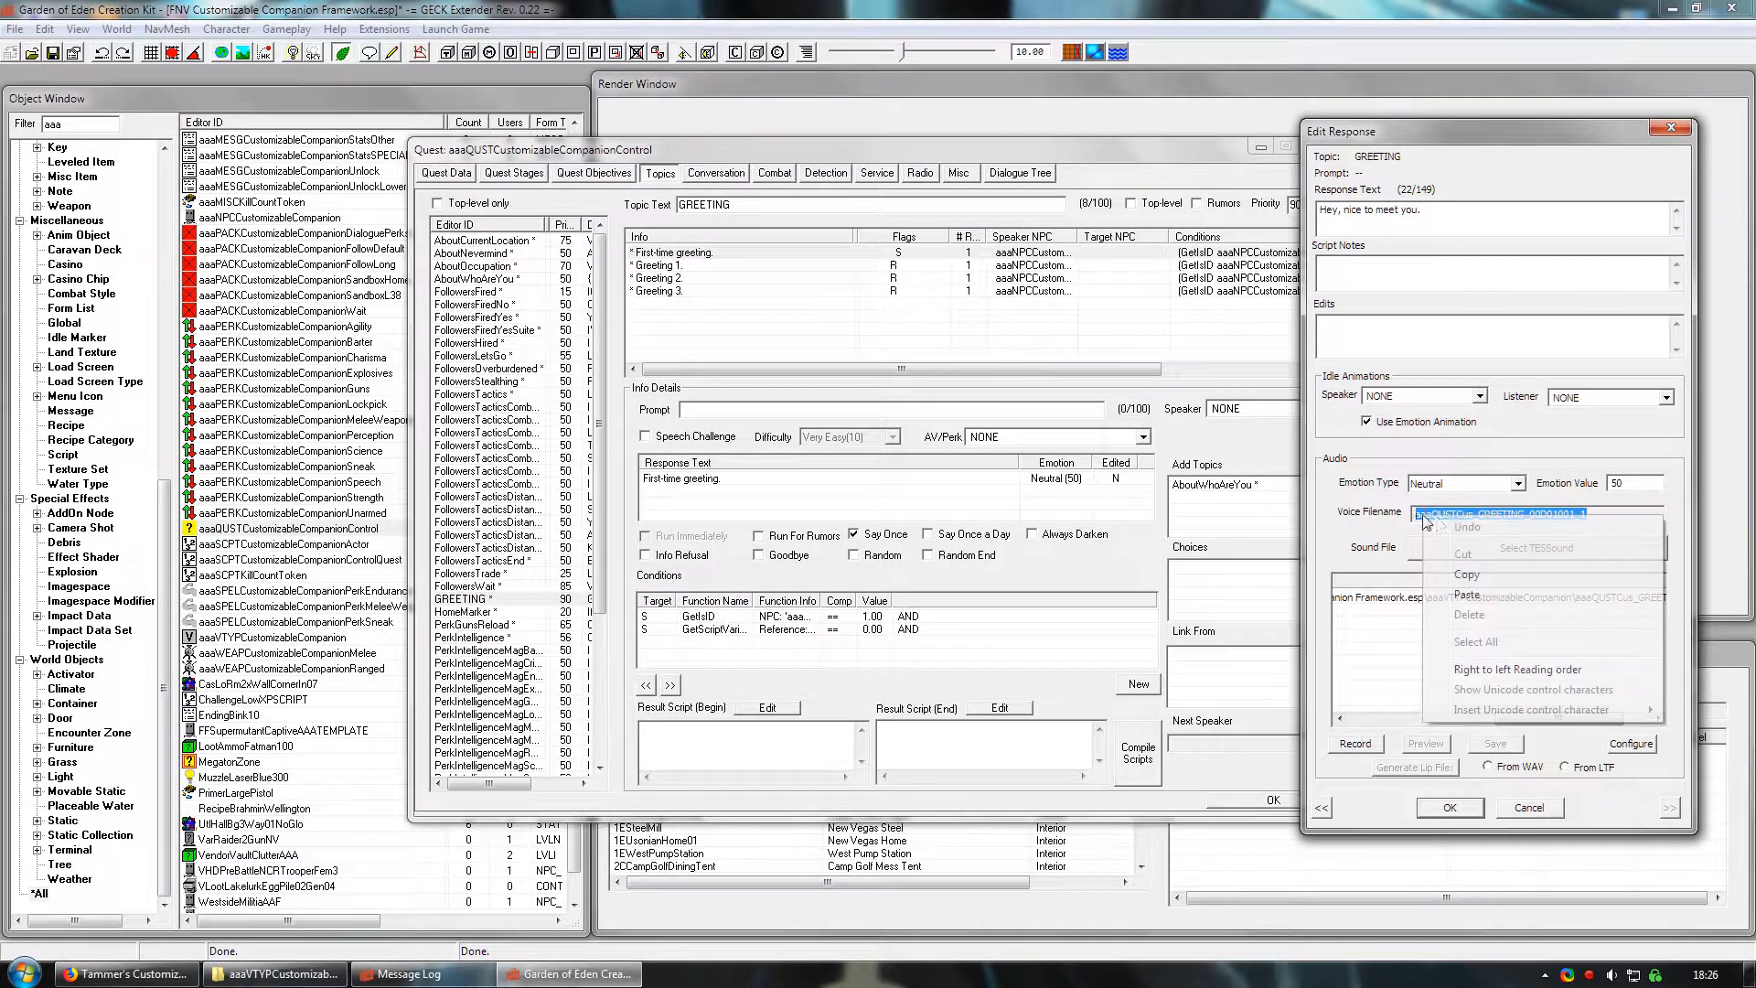
left_click(1466, 575)
- Switch to Windows Explorer and create a text document renamed "Hello.wav" in the aaaVTYPCustomizableCompanion folder, accepting the extension change
left_click(274, 973)
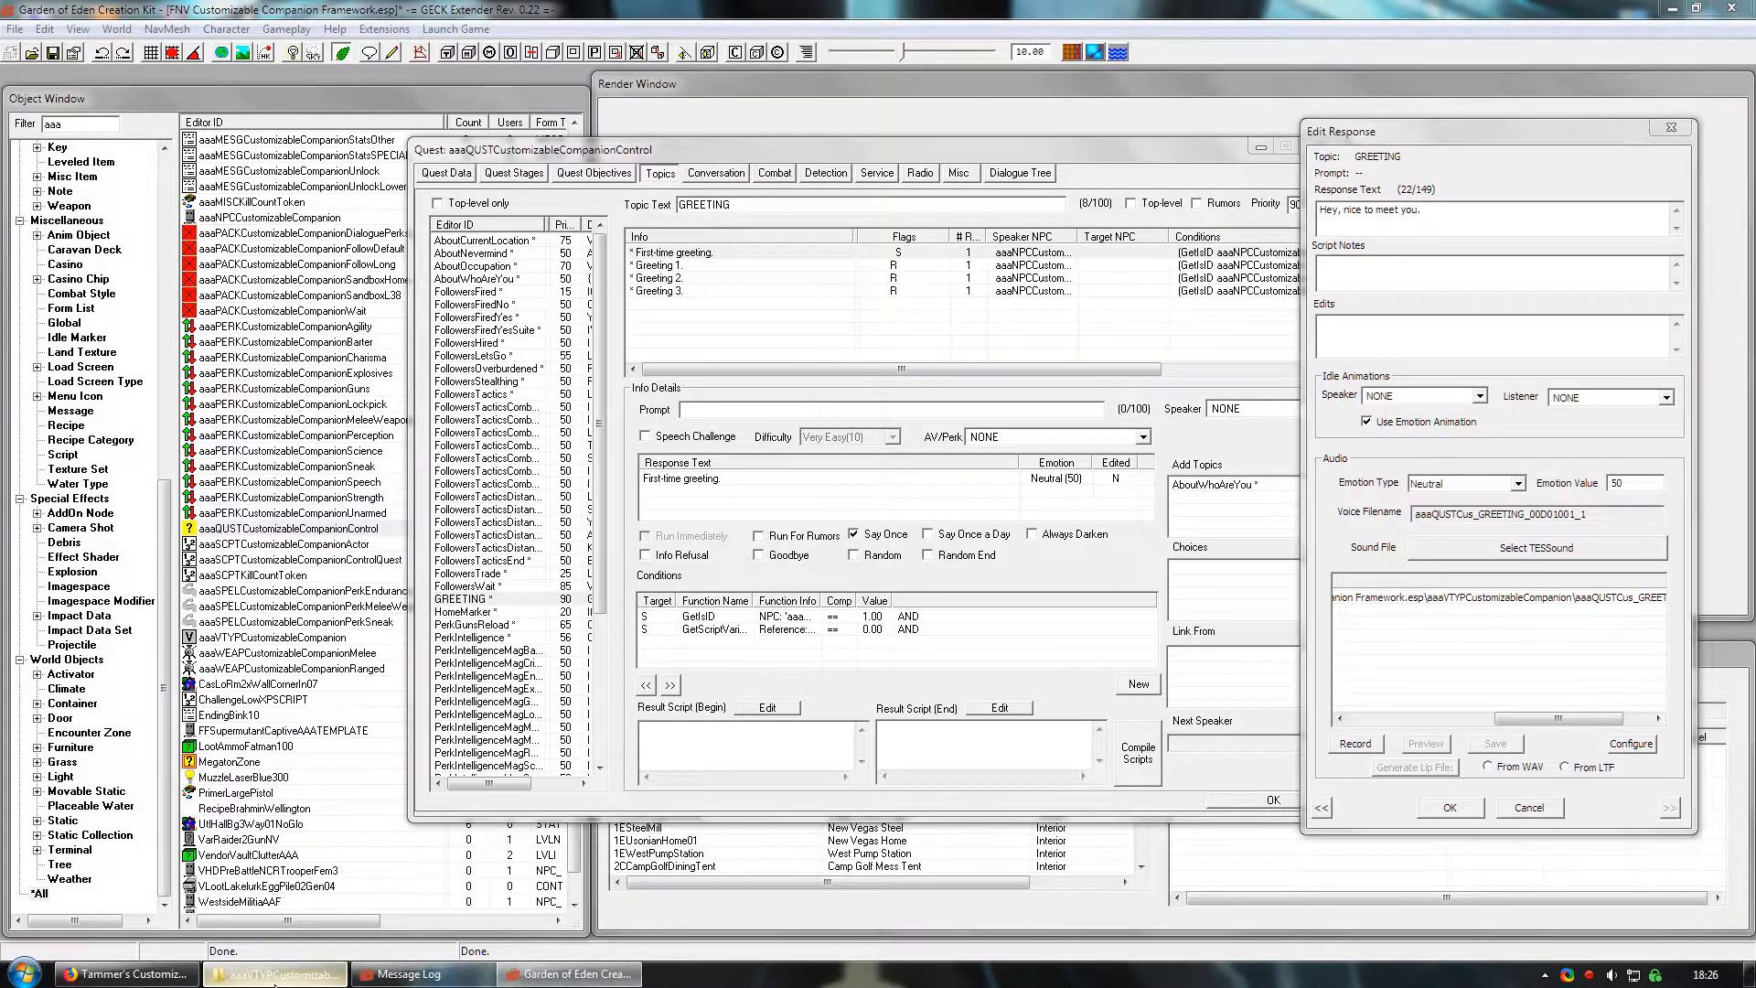
right_click(384, 226)
mouse_move(512, 447)
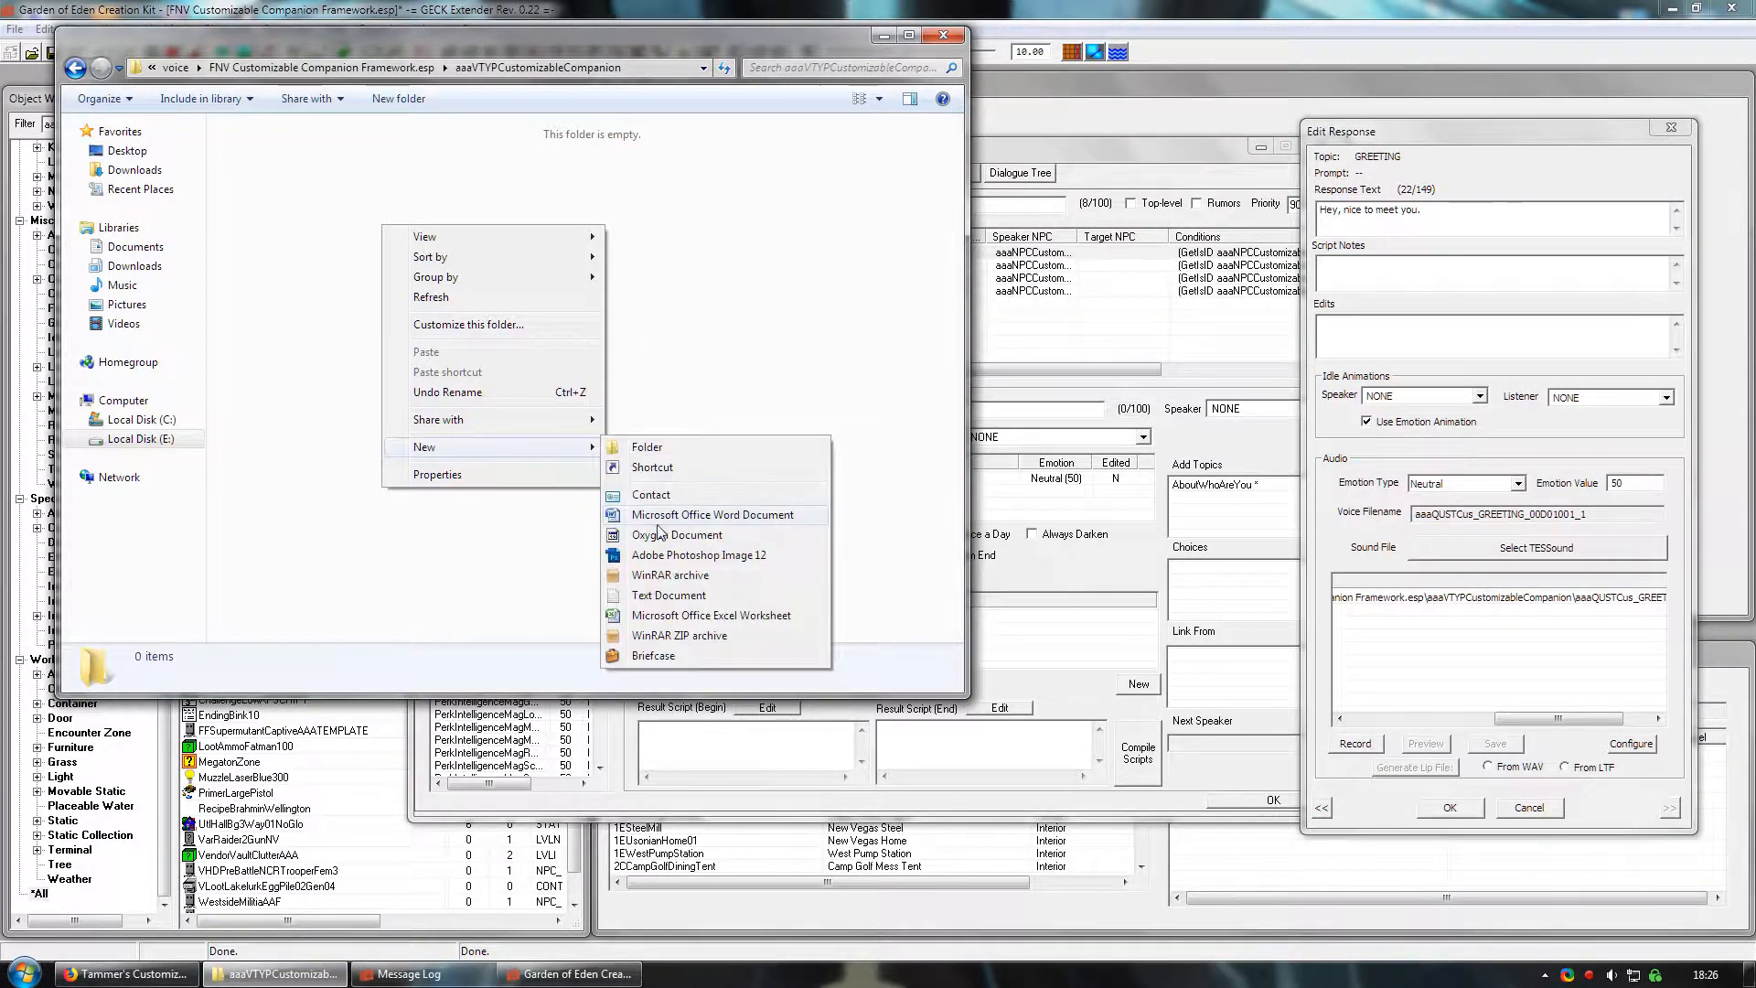
left_click(660, 596)
key("BackSpace")
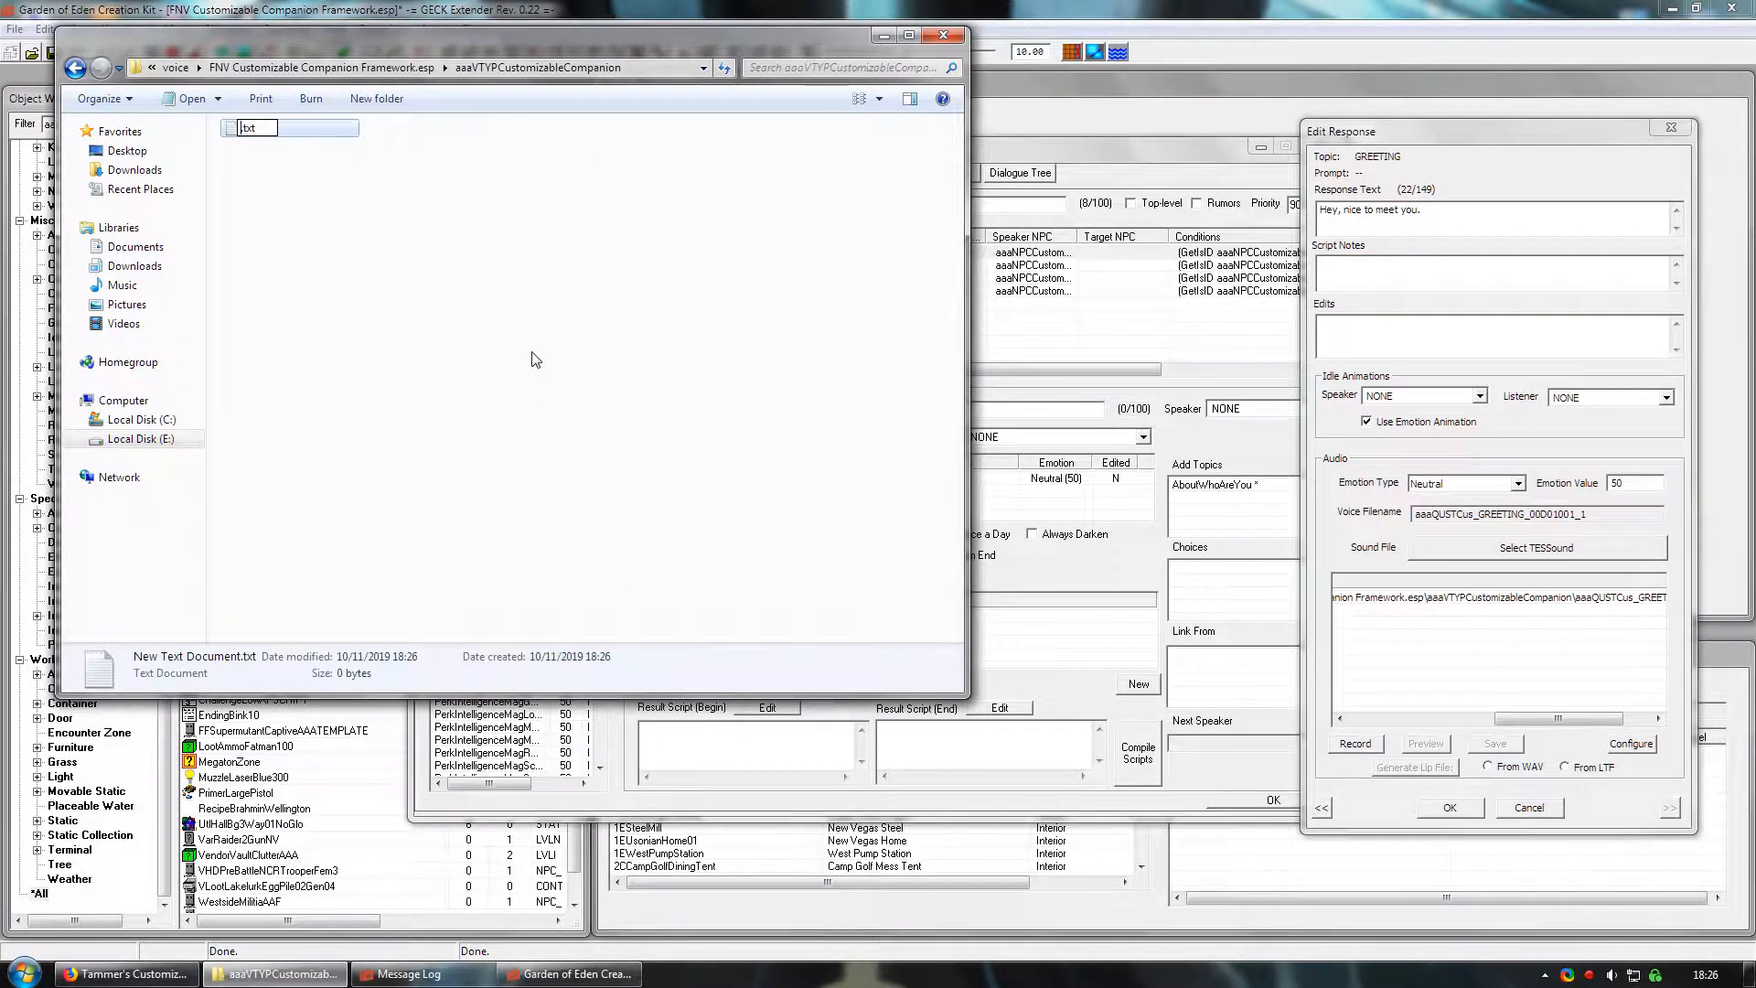
type("Hello.wav")
key("Return")
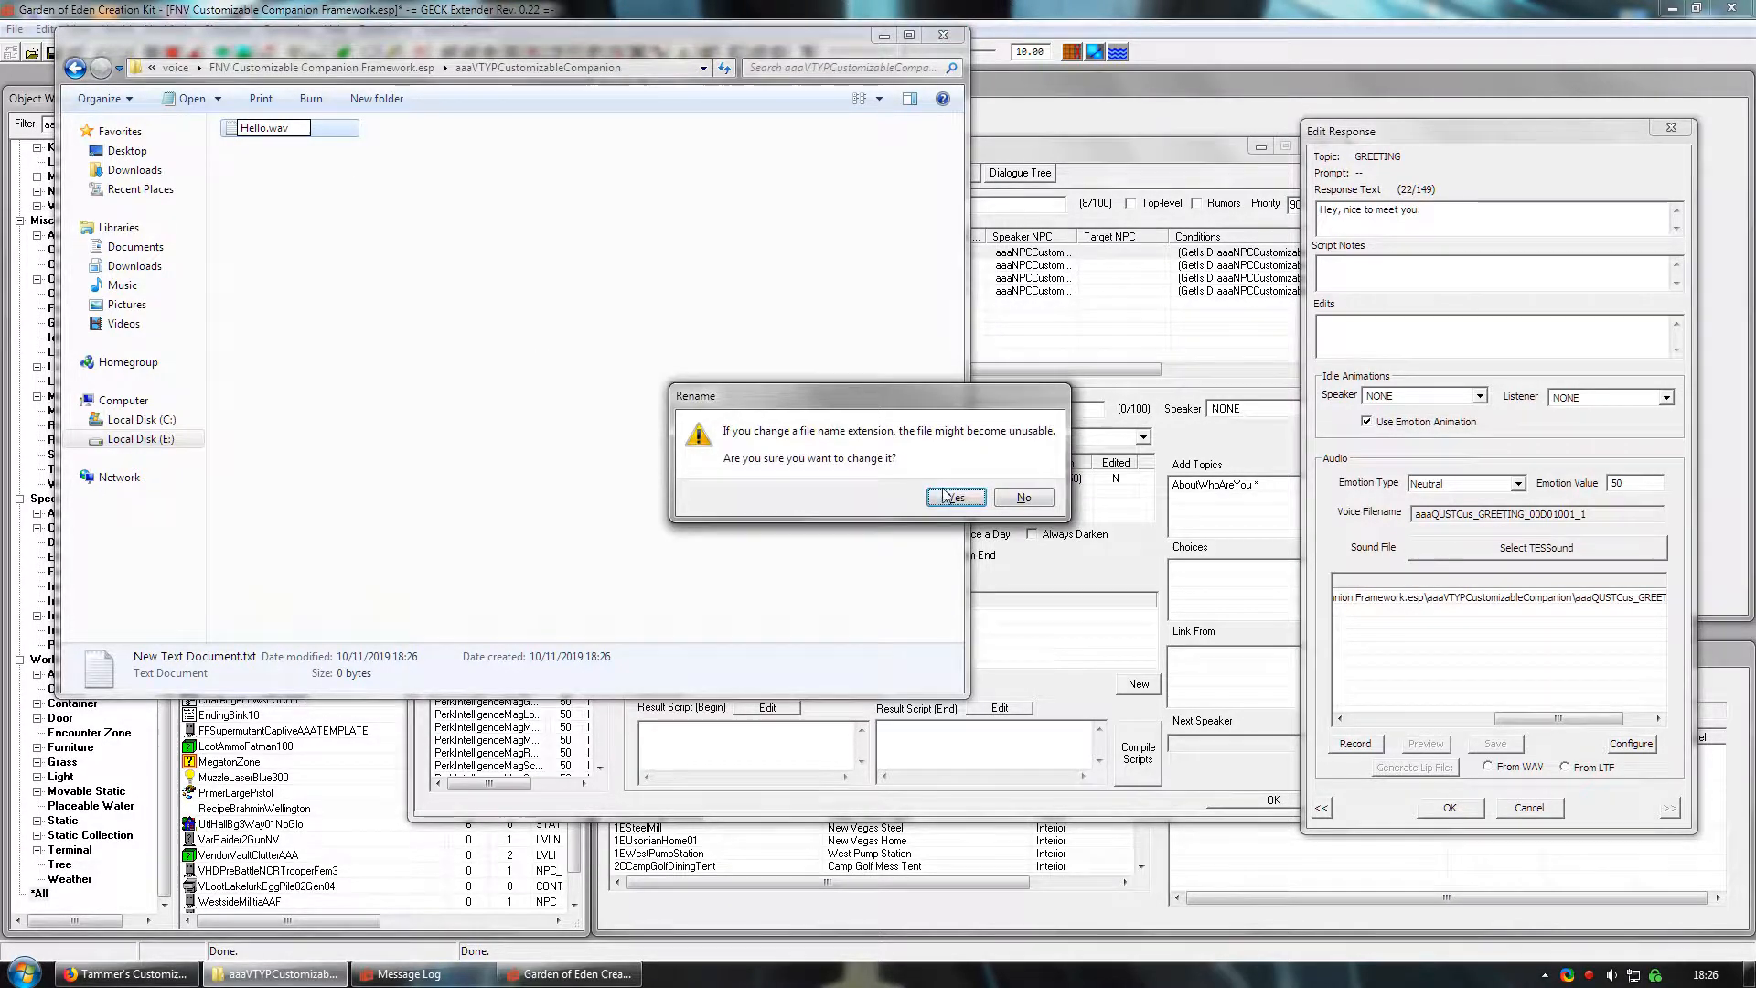
left_click(951, 493)
- Rename Hello.wav with the copied voice filename, giving "aaaQUSTCus_GREETING_00D01001_1.wav"
left_click(255, 131)
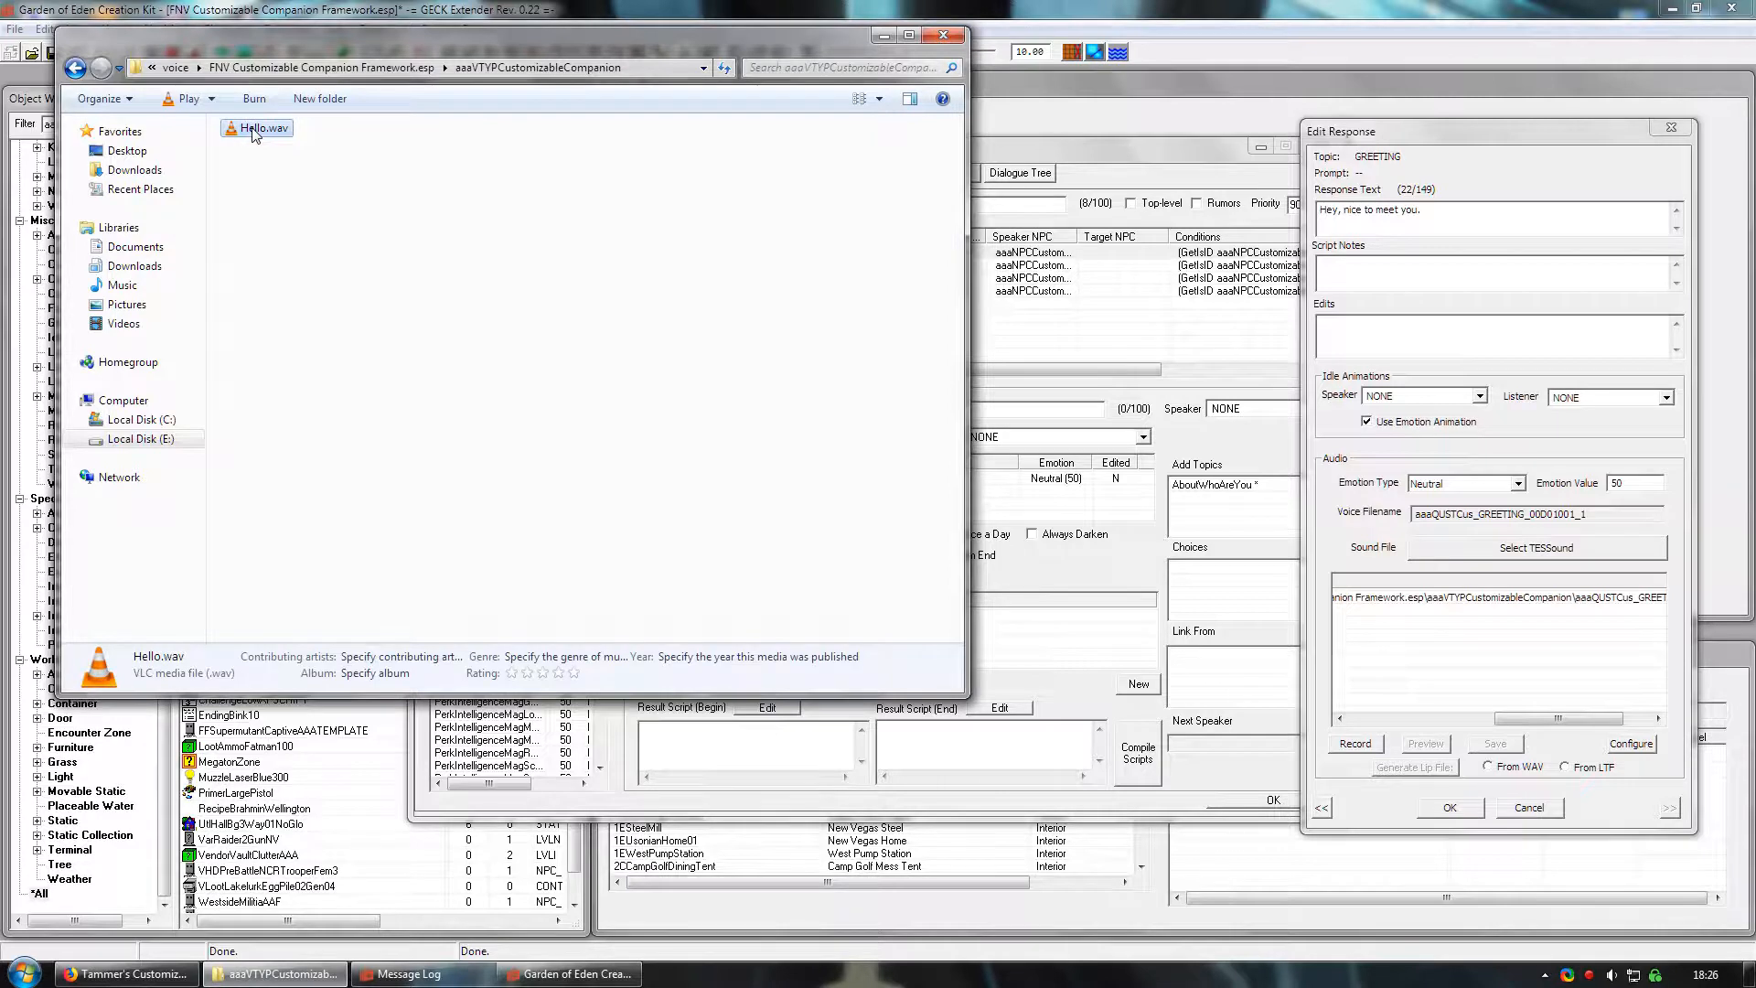
left_click(256, 132)
key("ctrl+v")
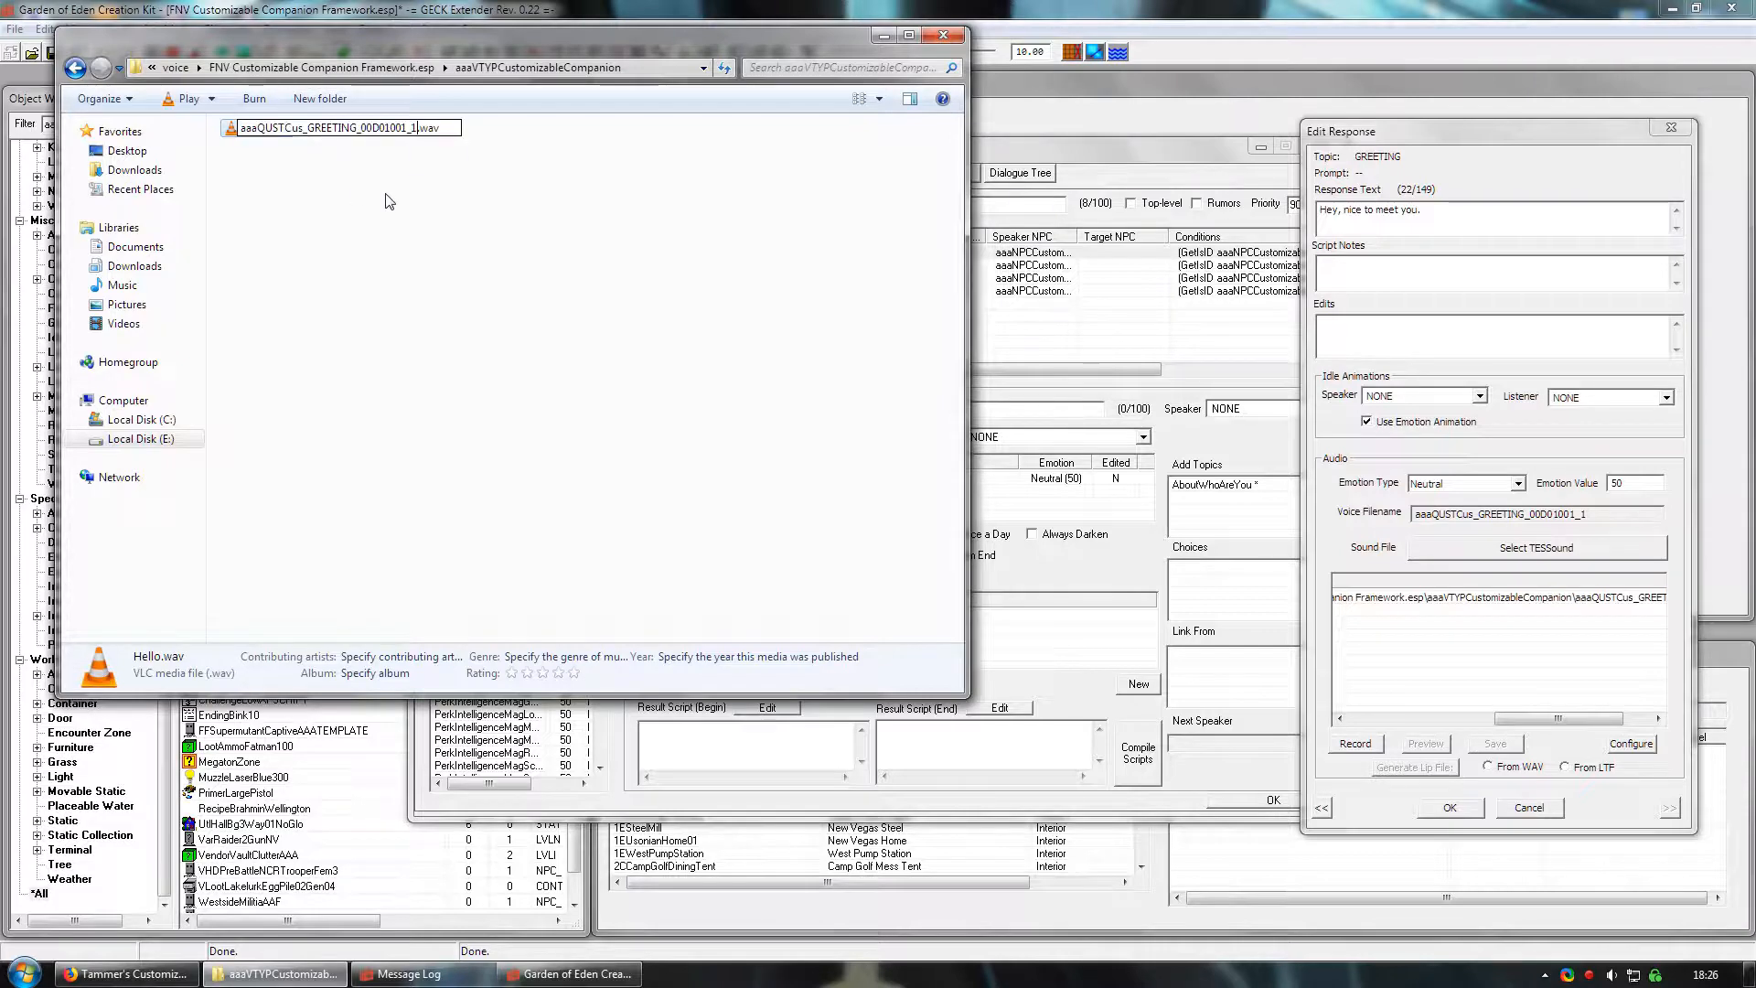
left_click(406, 201)
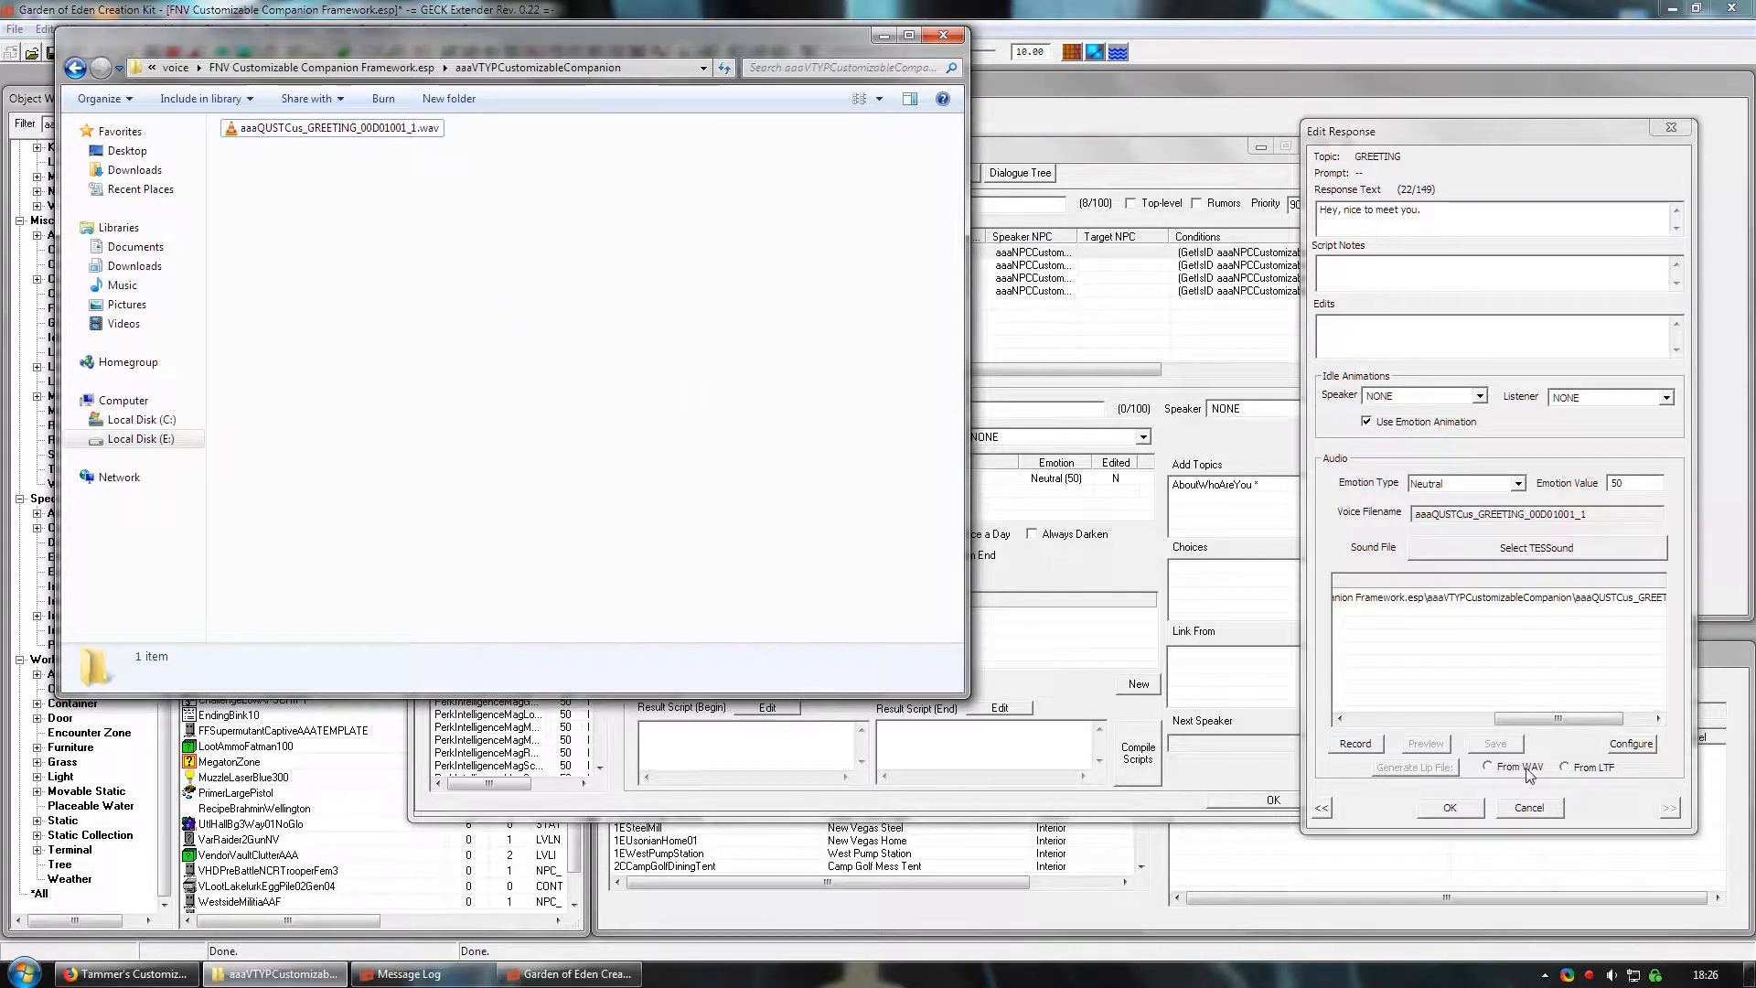
- Save the greeting response in the GECK and reopen it to check its voice entry's wav status and From WAV lip option
left_click(1452, 809)
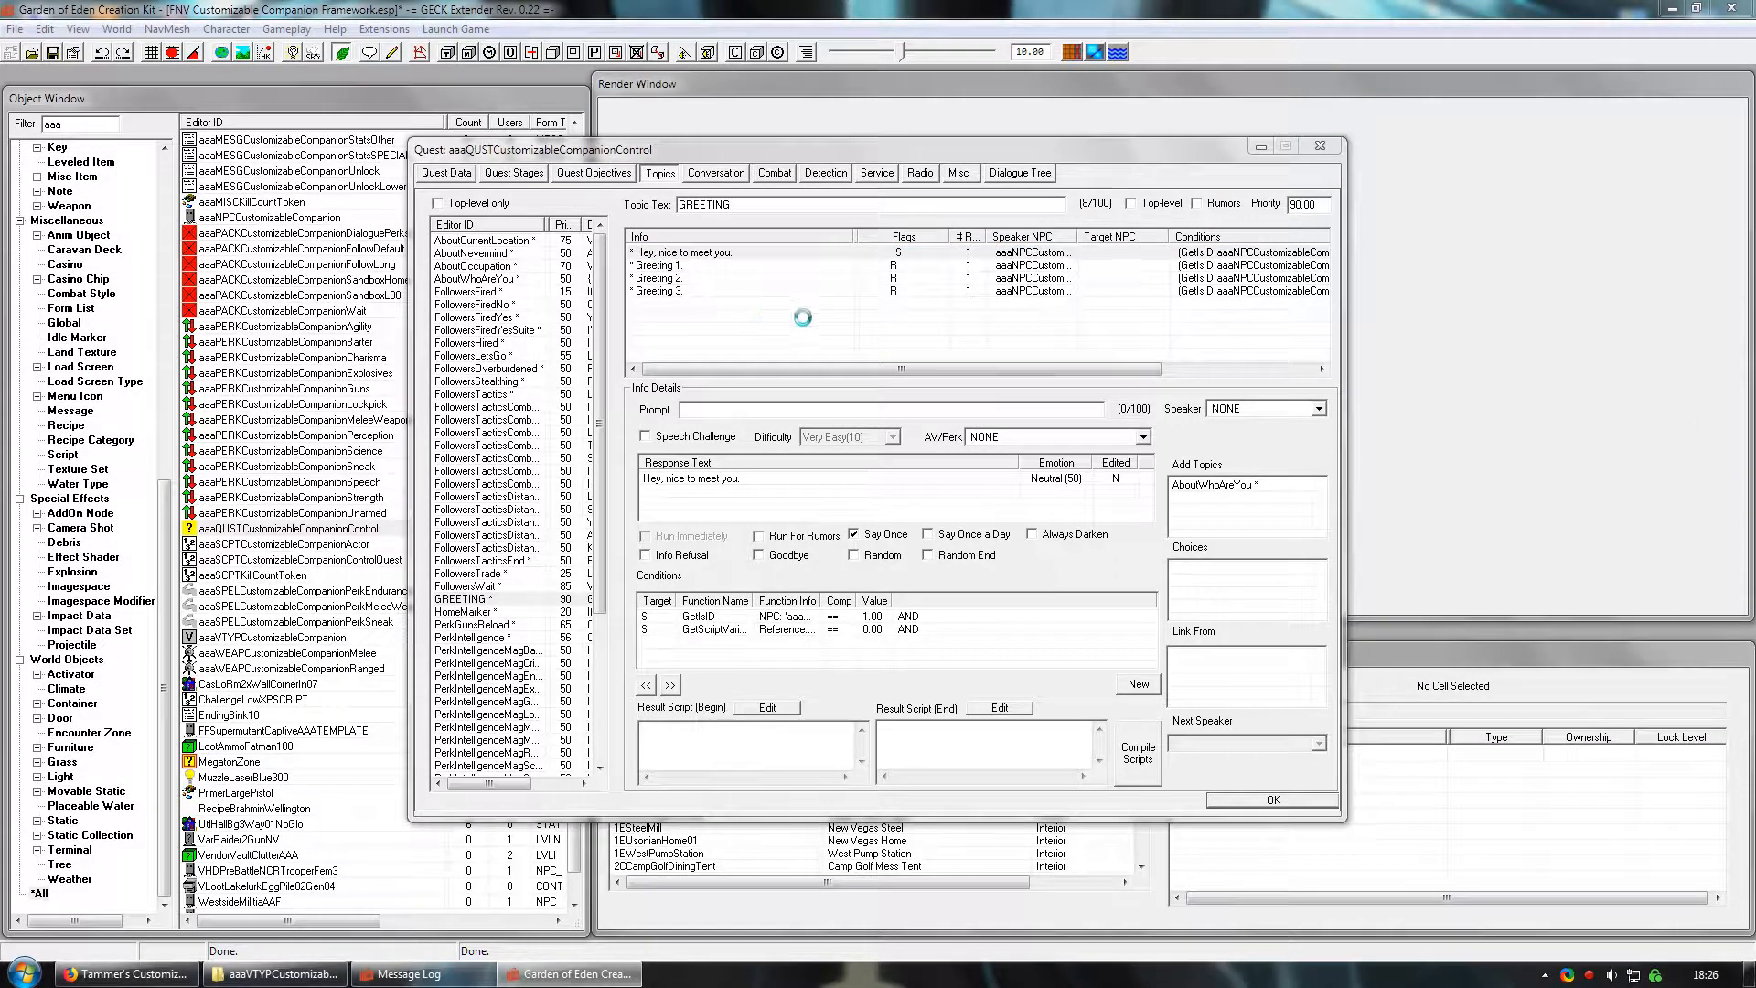
double_click(699, 252)
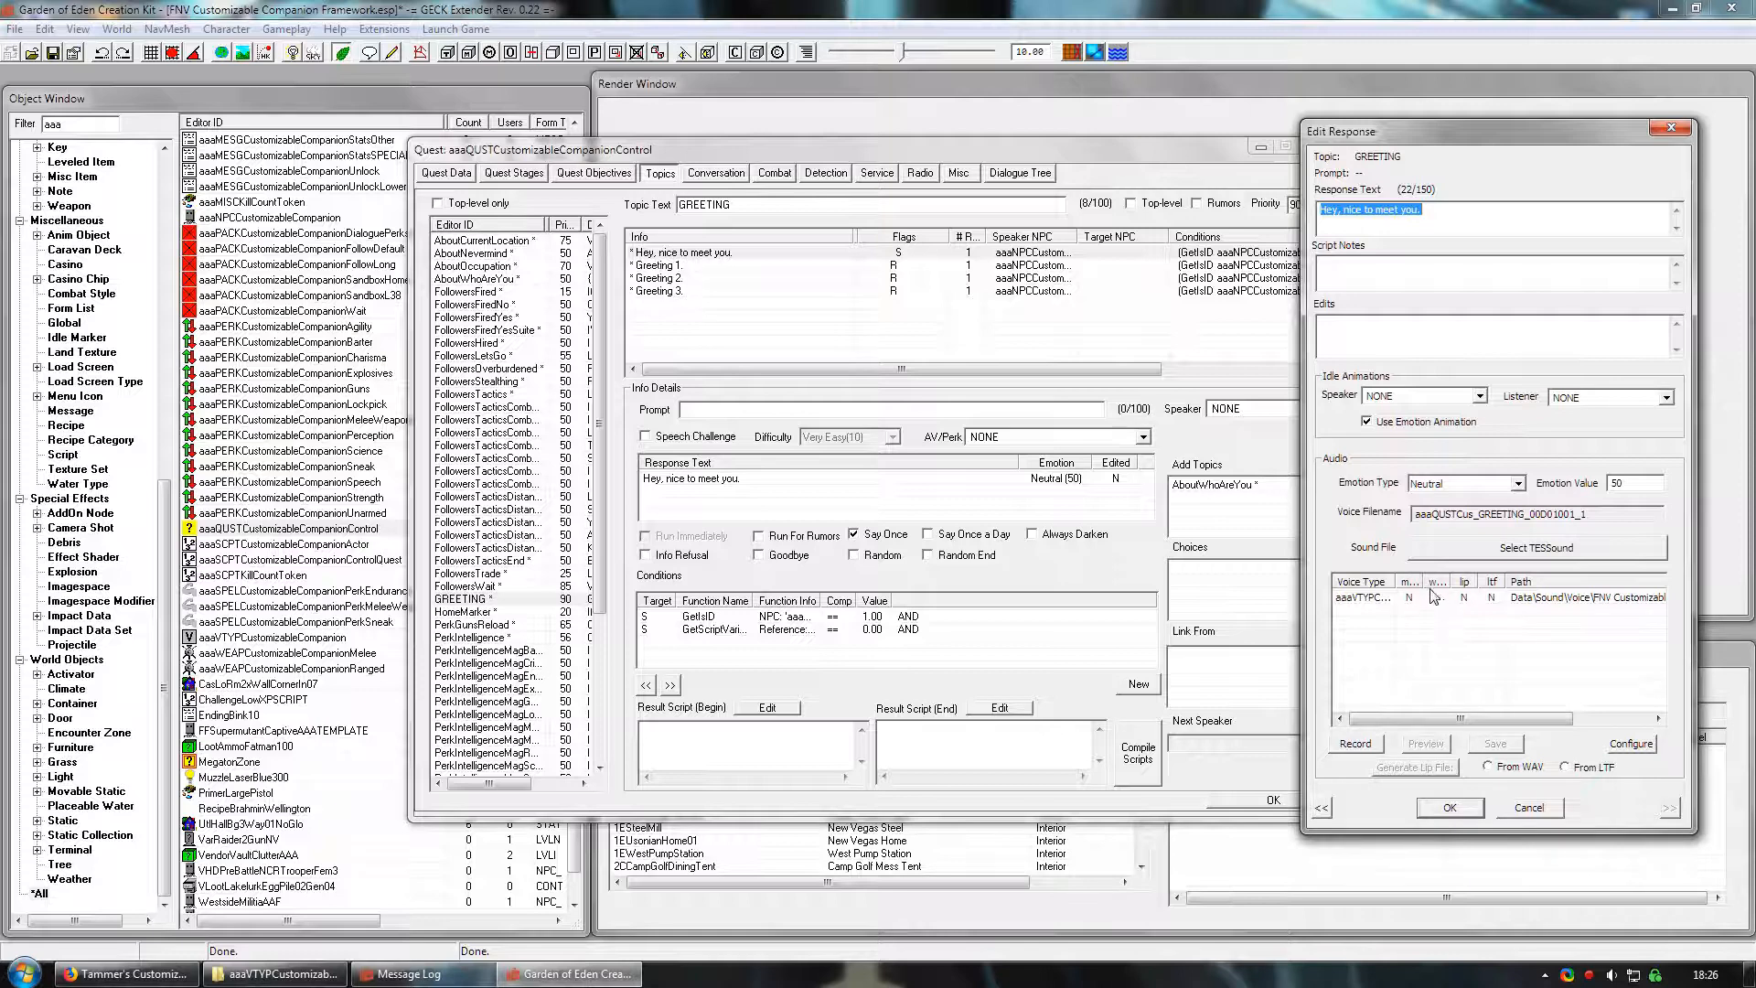
left_click_drag(1446, 582, 1469, 582)
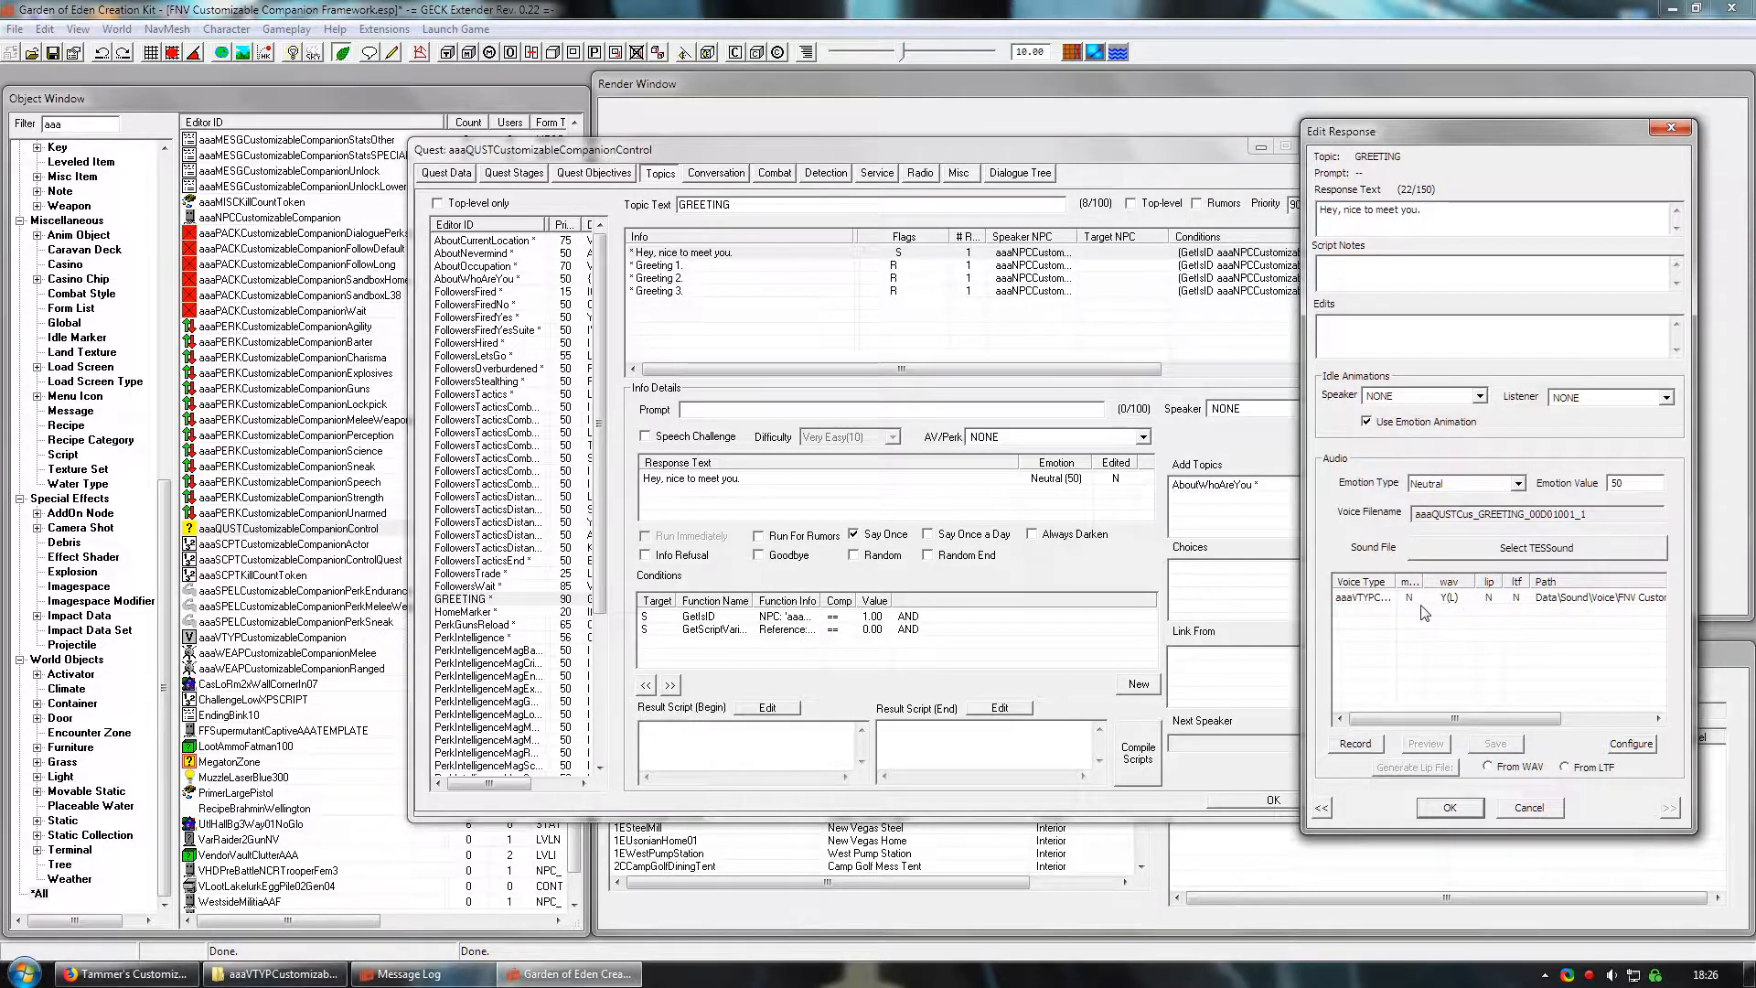
left_click(1488, 599)
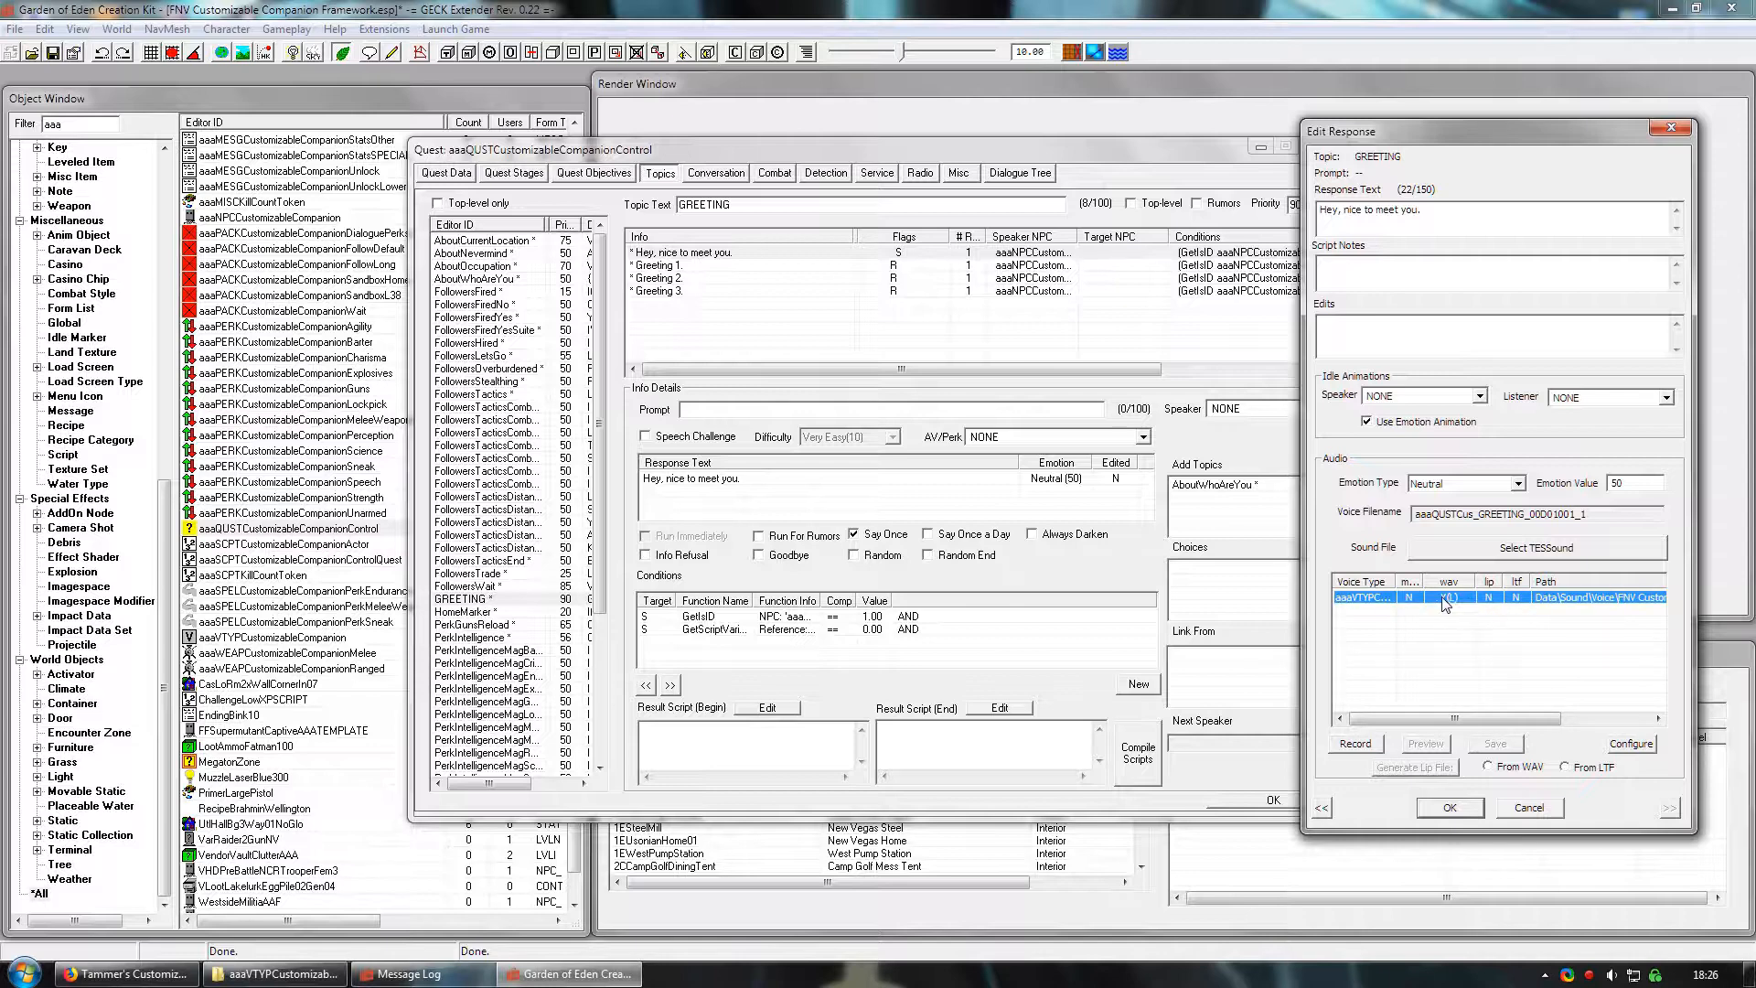
left_click(1488, 768)
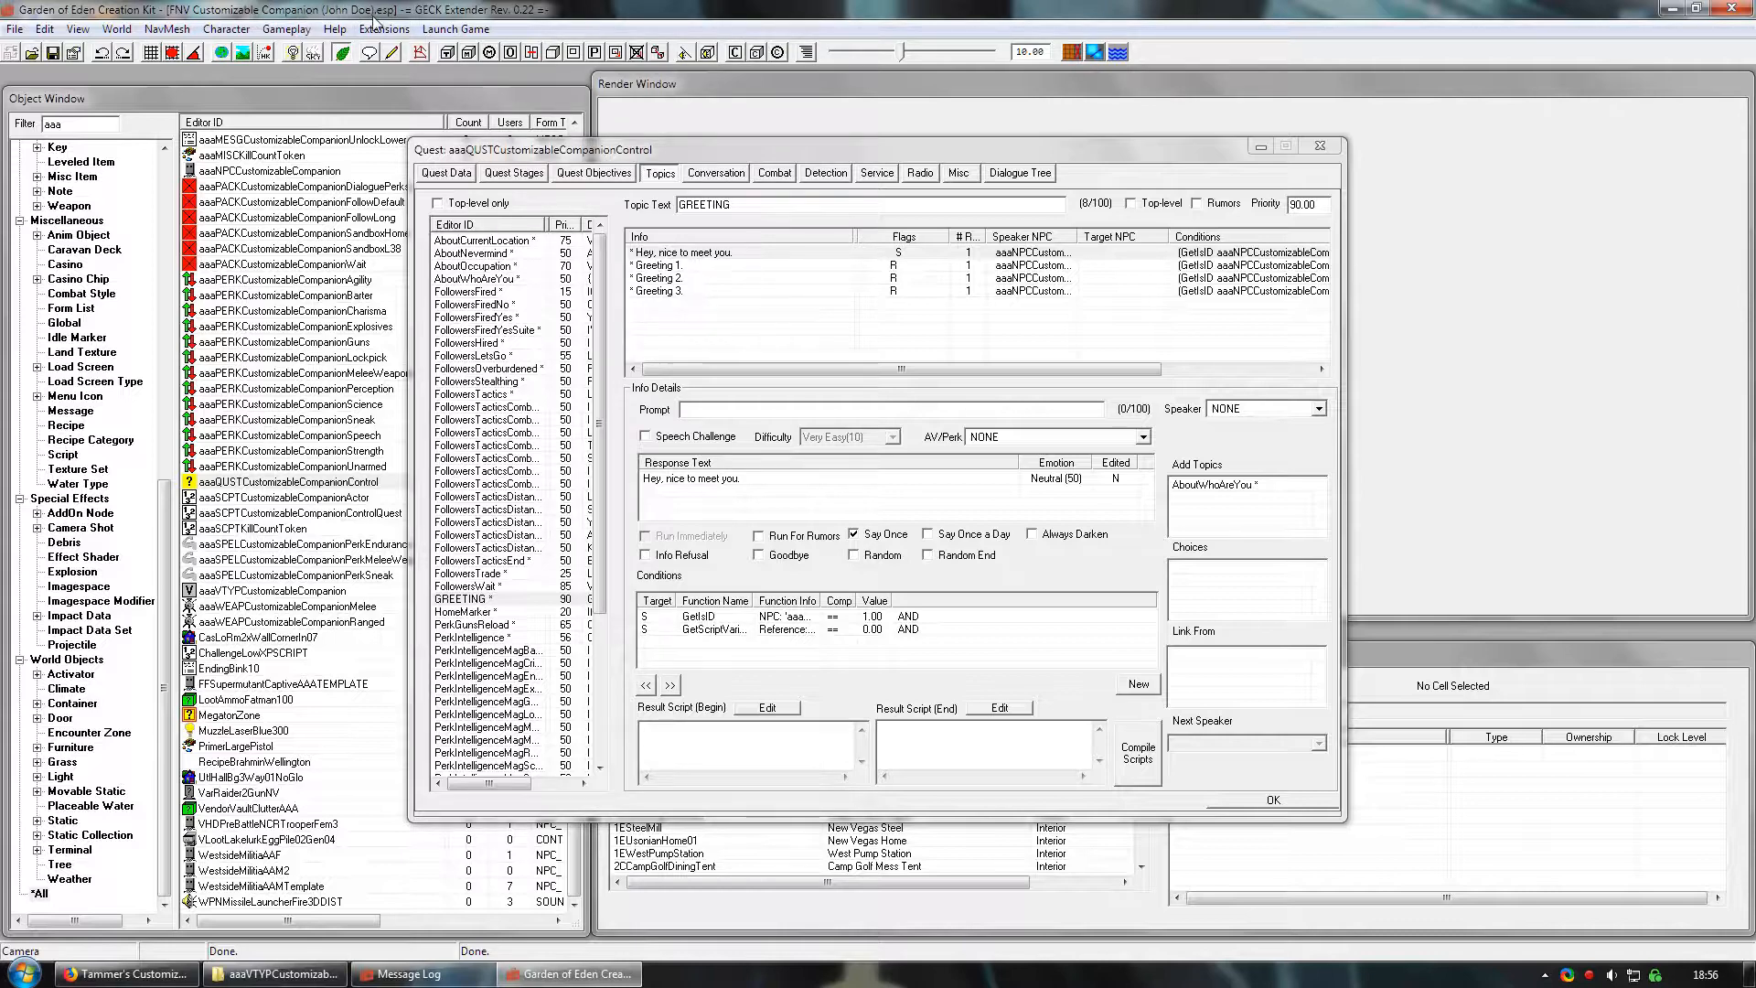
- Reopen the "Hey, nice to meet you." greeting response and examine the full folder path of its voice entry
double_click(730, 253)
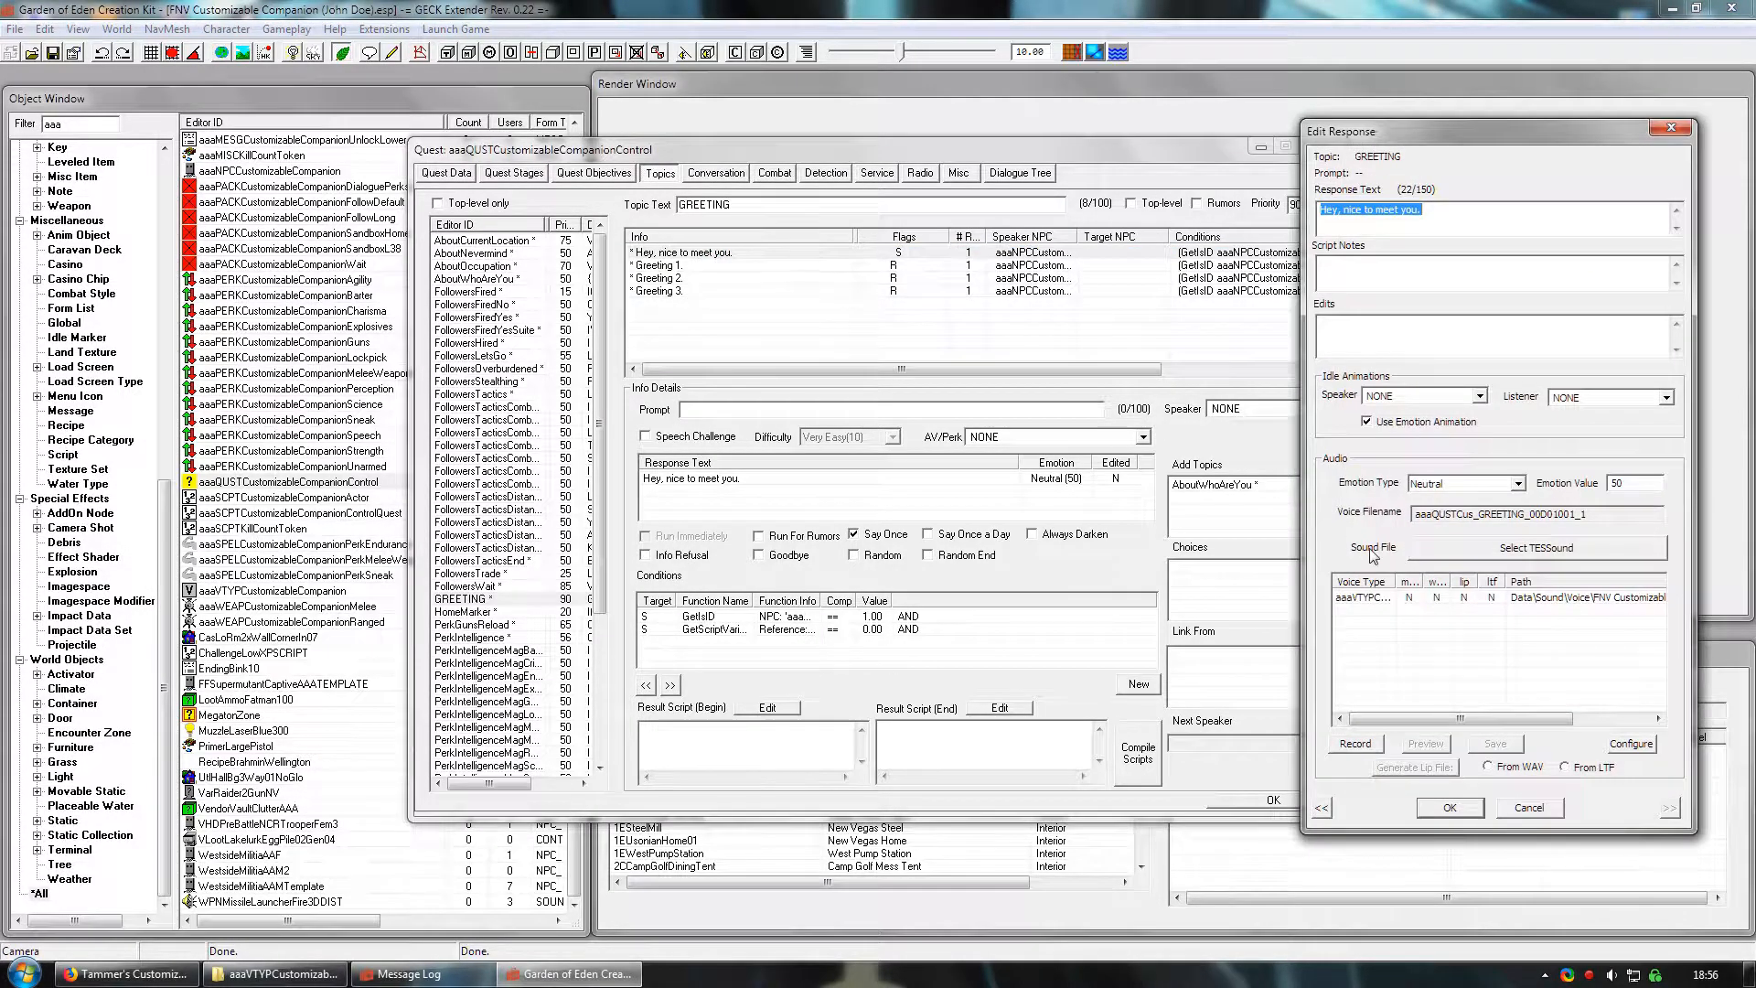
left_click_drag(1403, 718, 1481, 721)
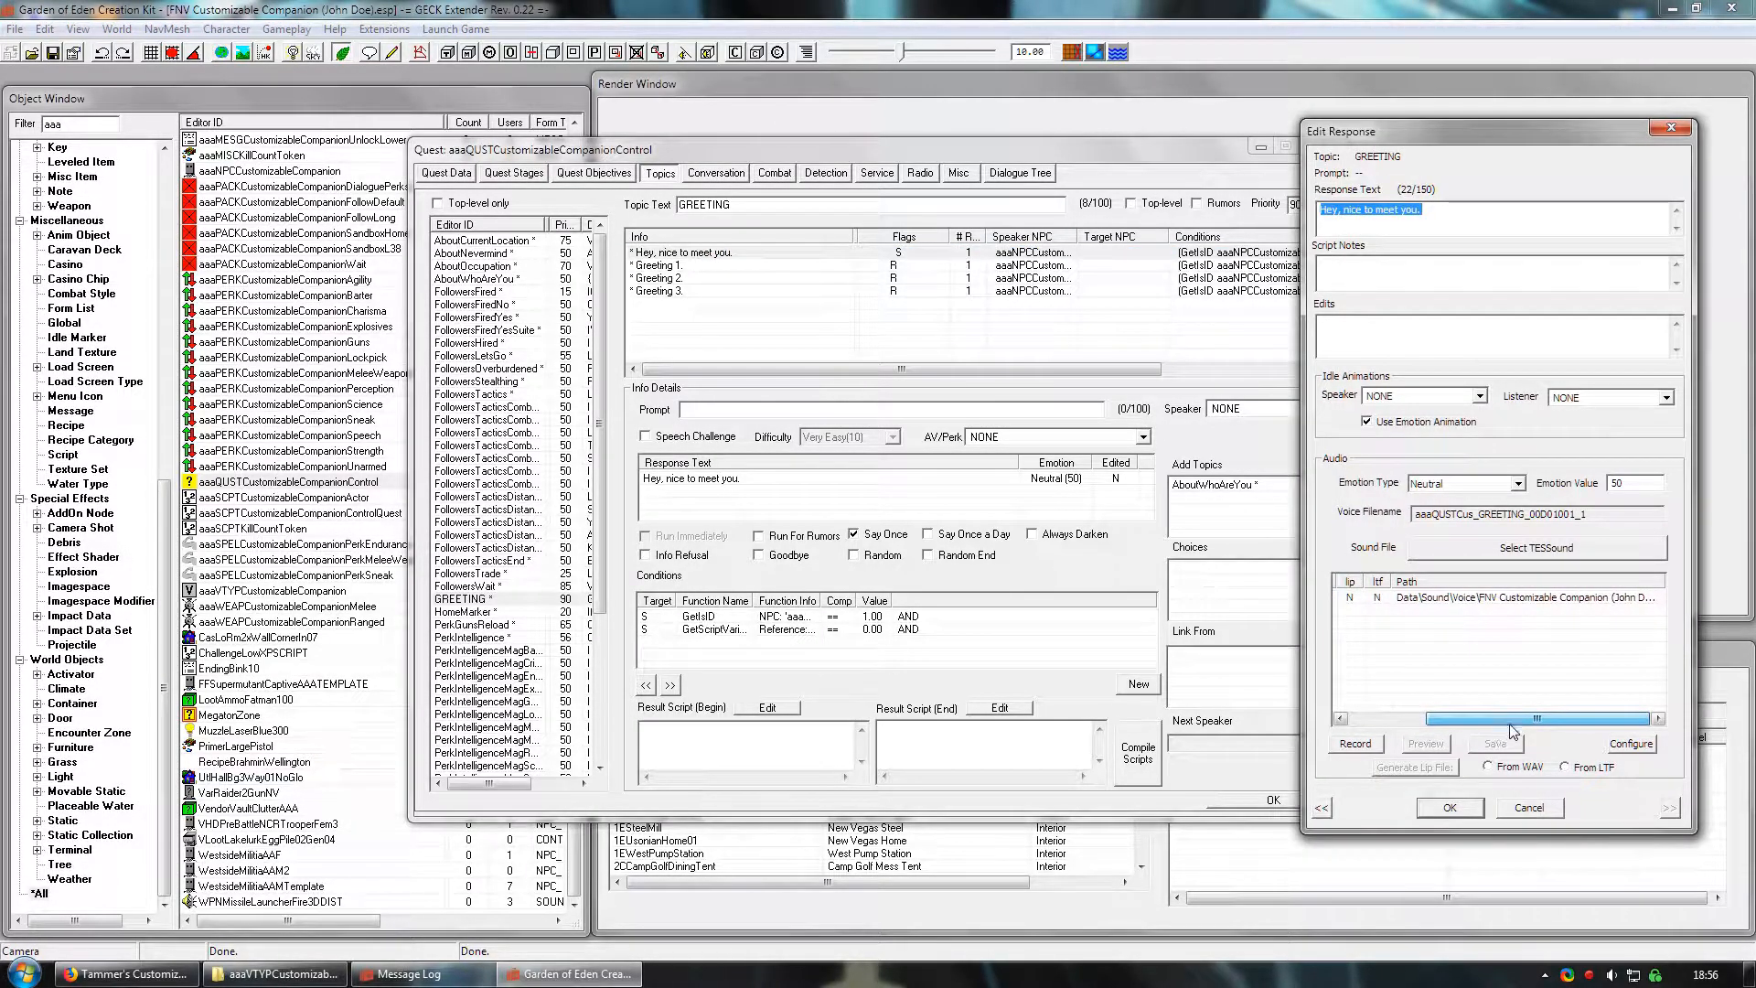
left_click_drag(1658, 581, 1698, 580)
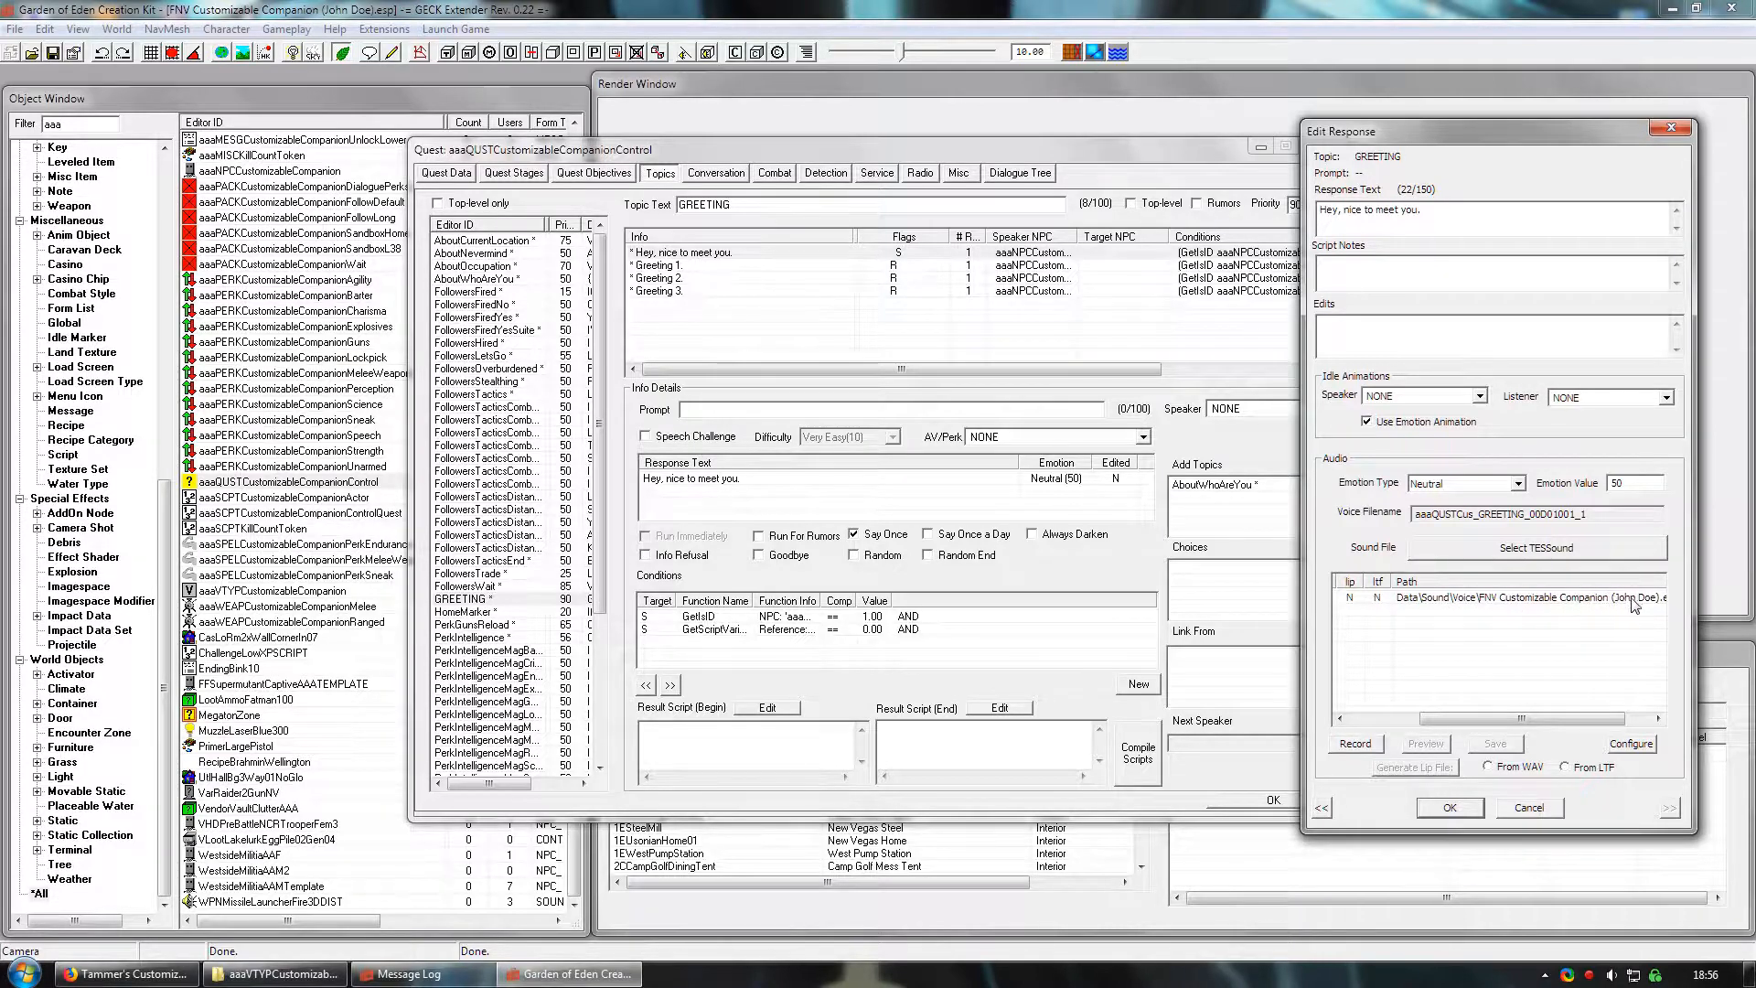
left_click_drag(1550, 716, 1577, 716)
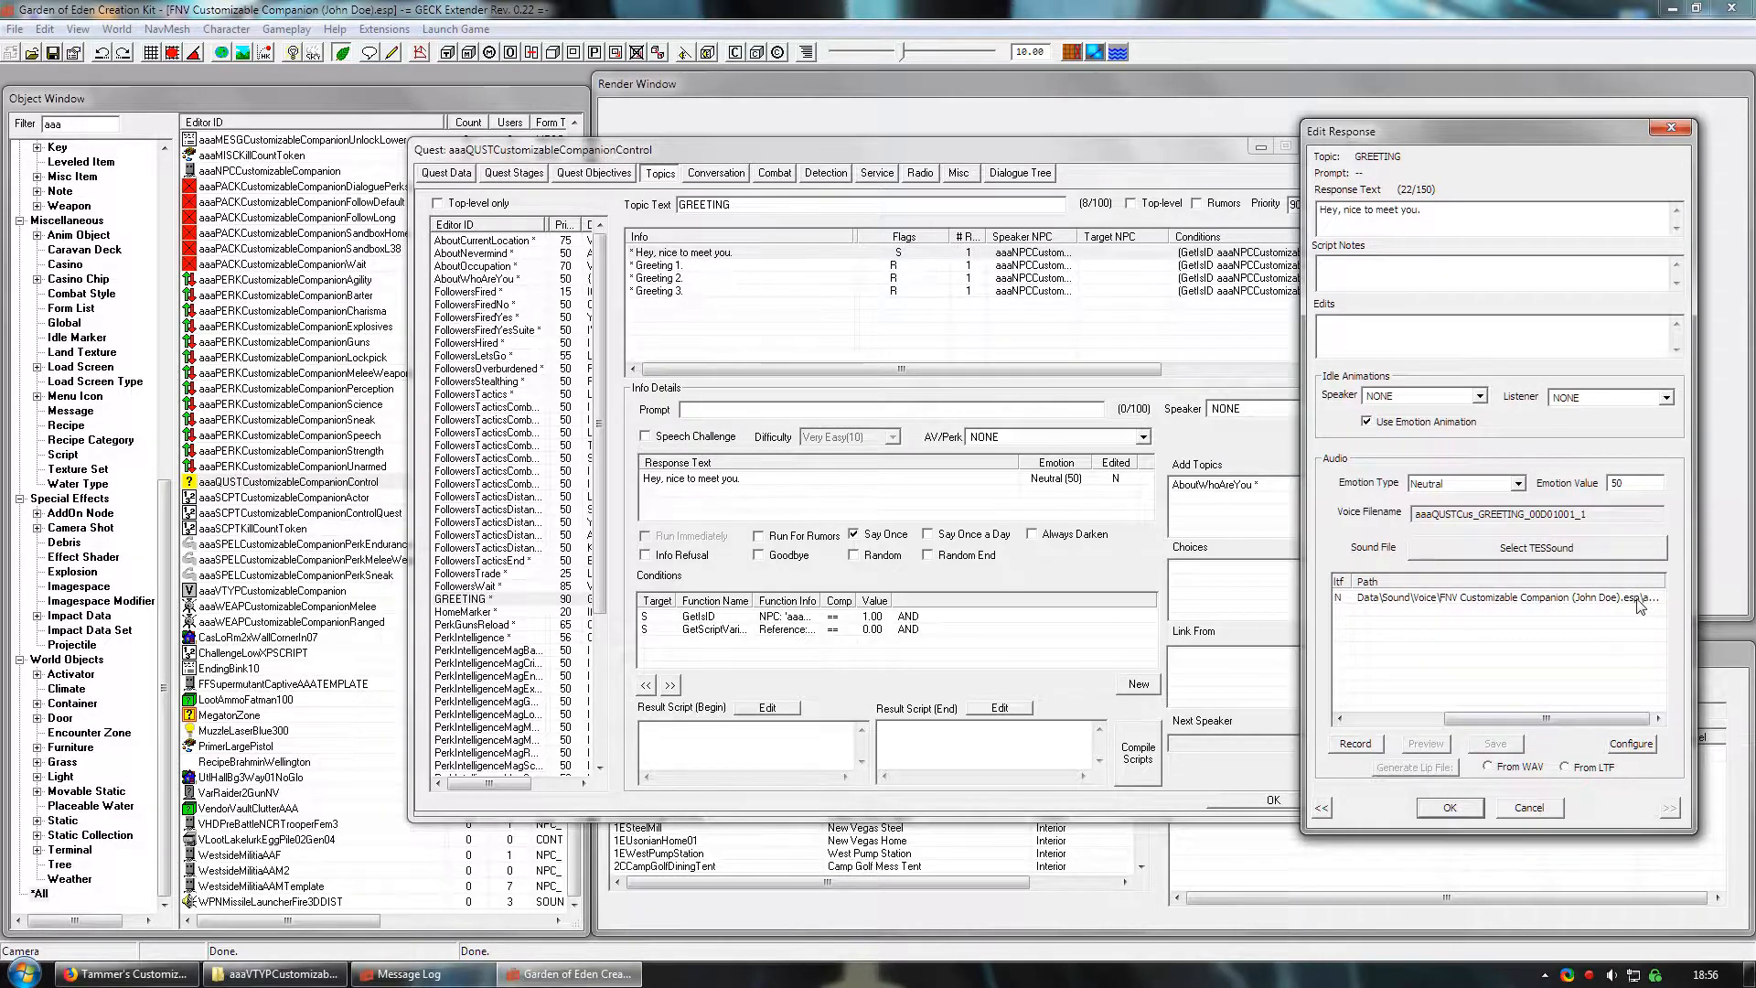
- In Windows Explorer's voice folder, rename the "FNV Customizable Companion Framework.esp" folder to match the companion plugin's file name
left_click(274, 973)
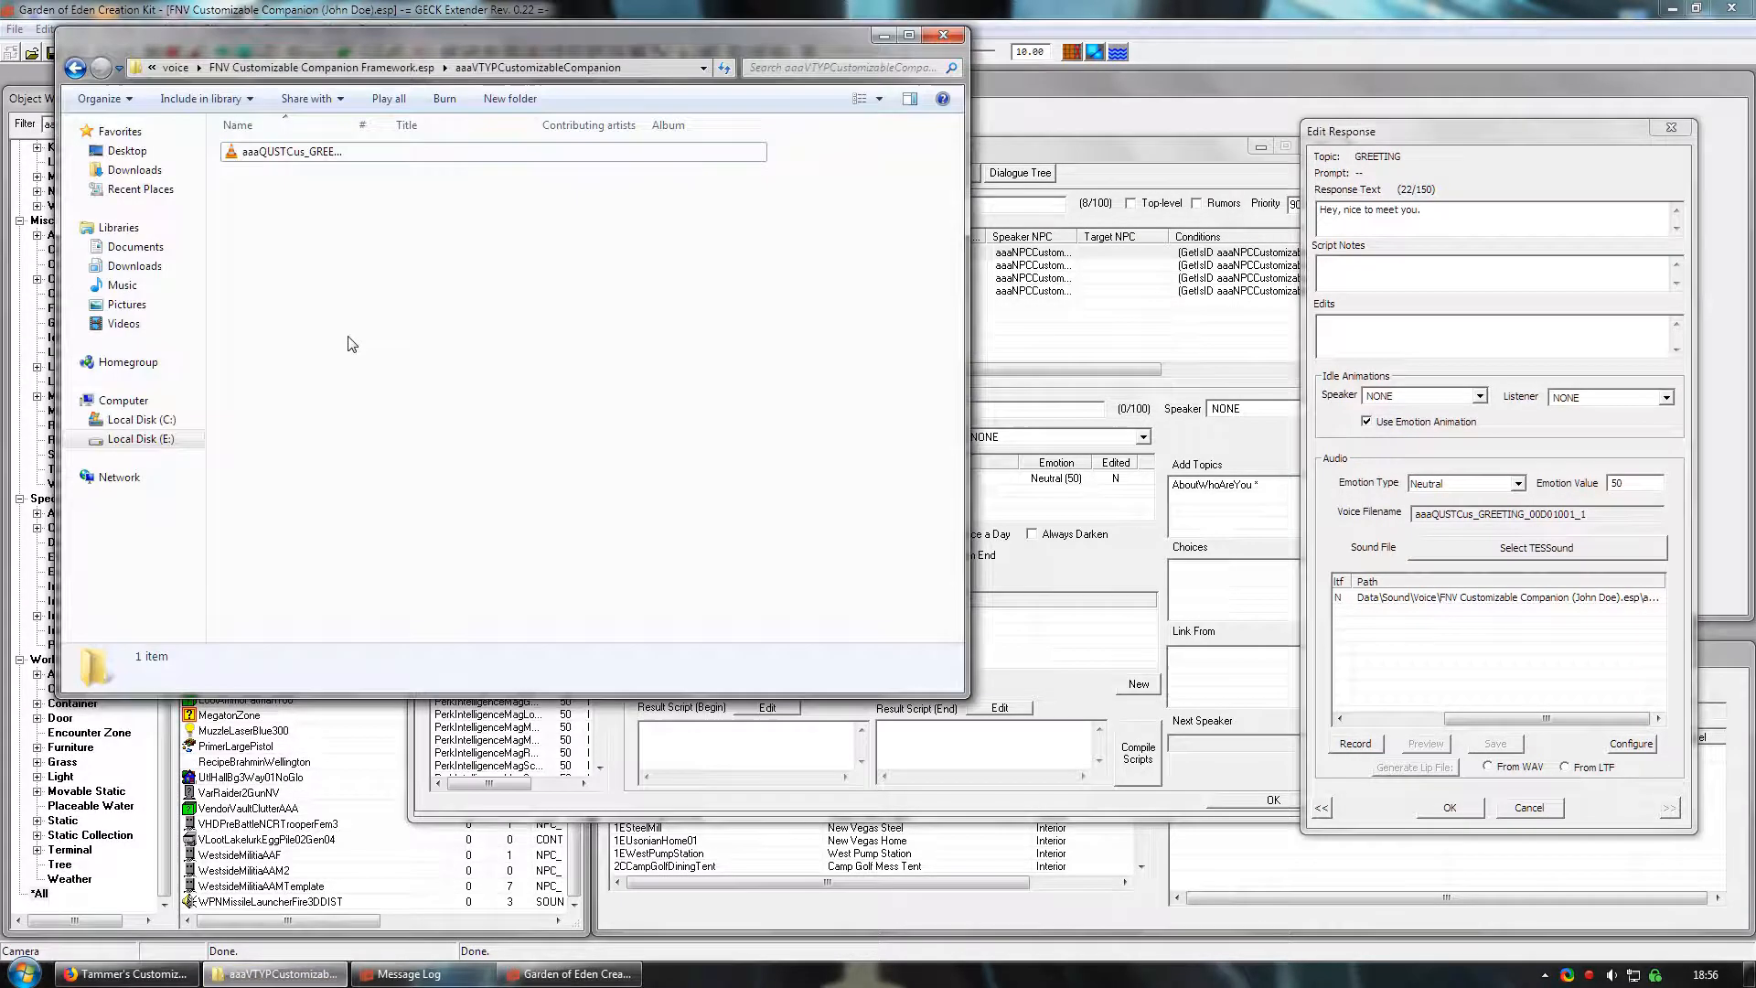
left_click(75, 69)
left_click(73, 70)
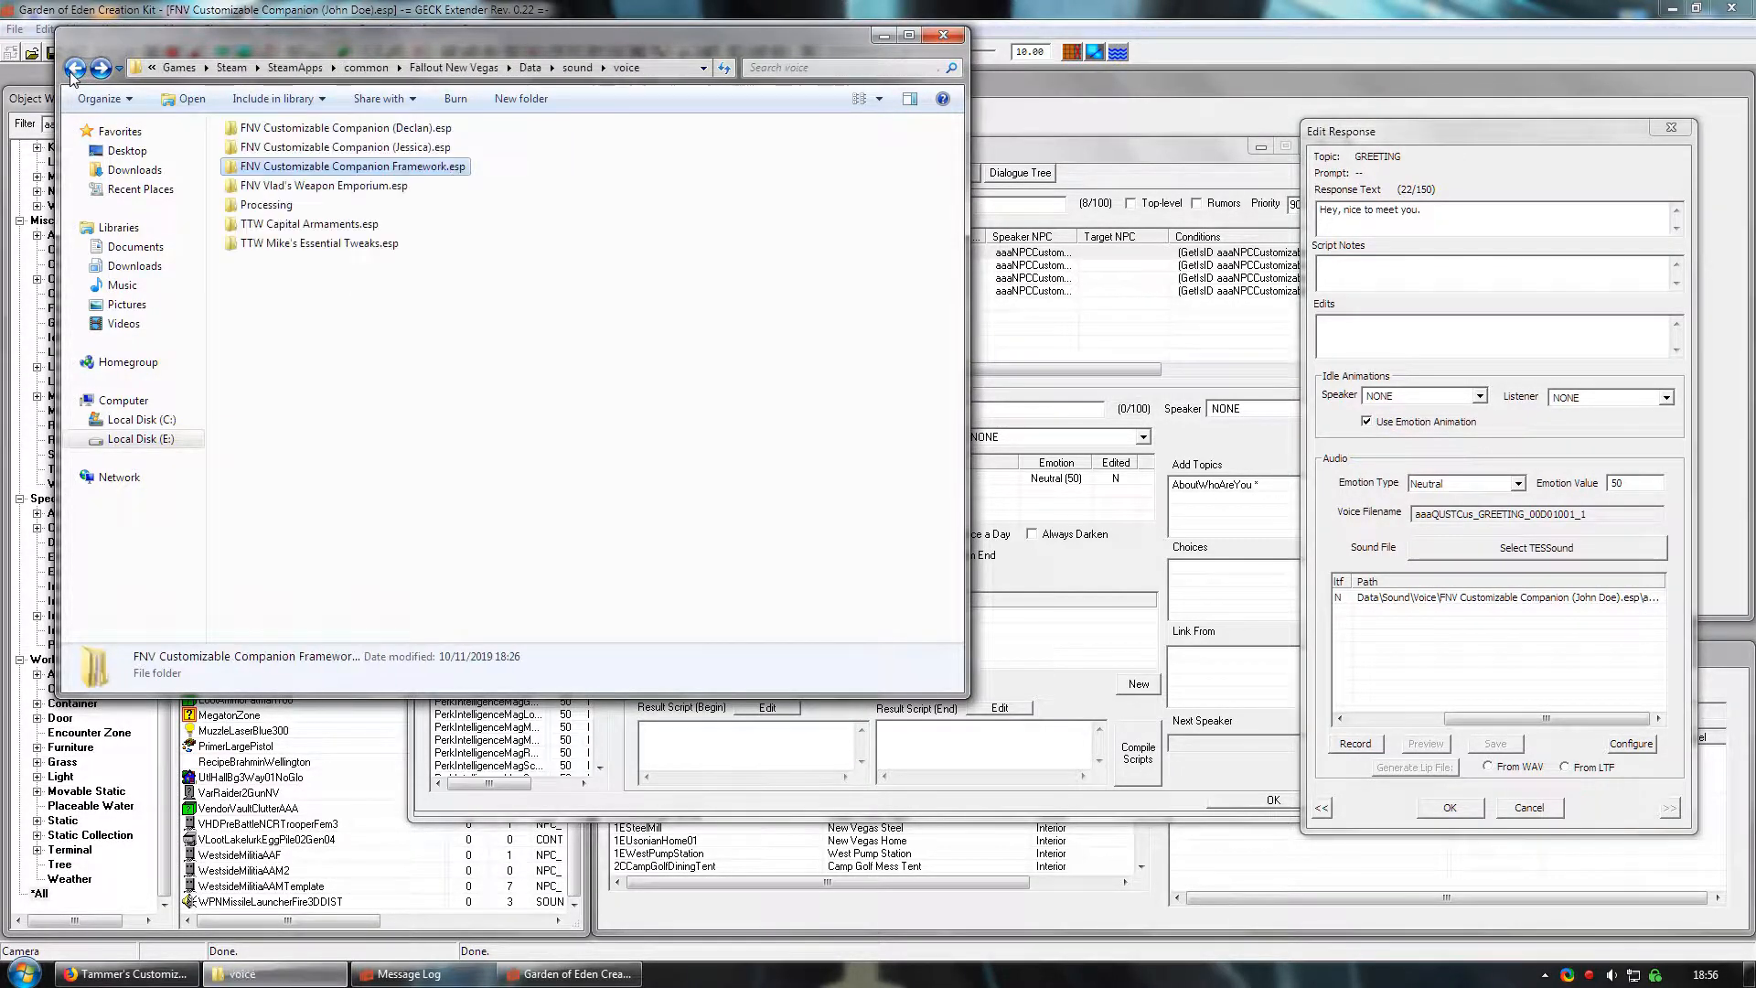
left_click(390, 170)
left_click_drag(394, 167, 431, 184)
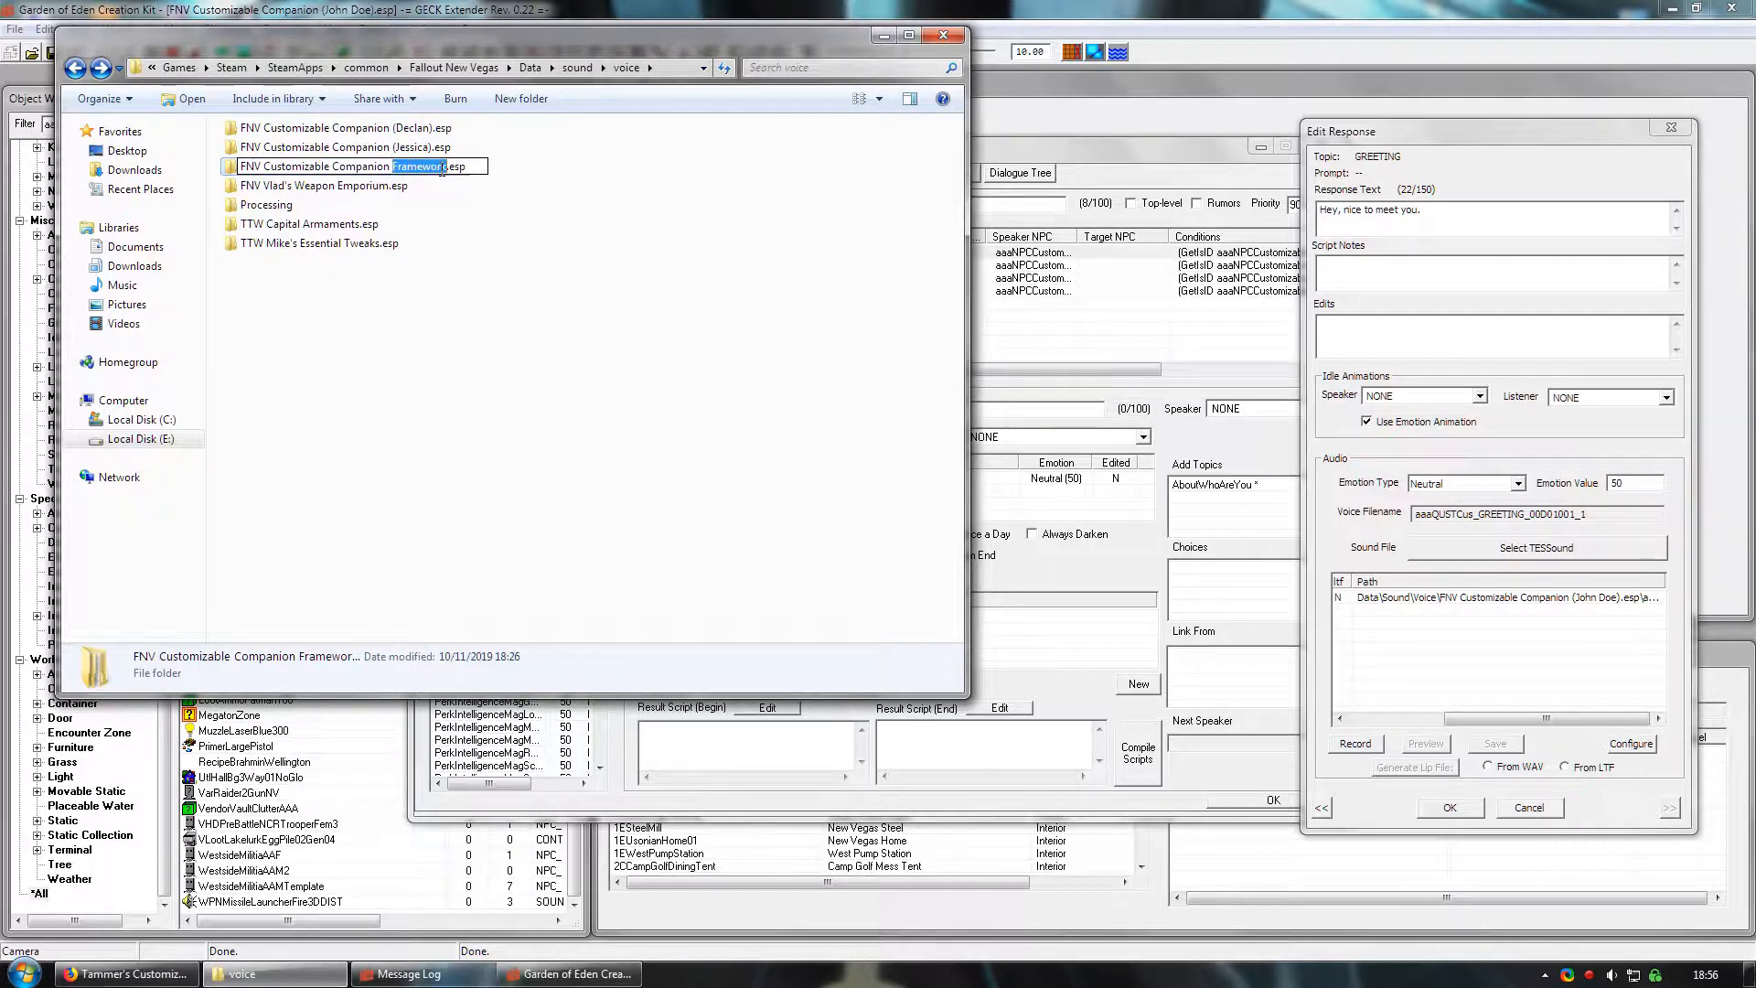
type("(John Doe)")
key("Return")
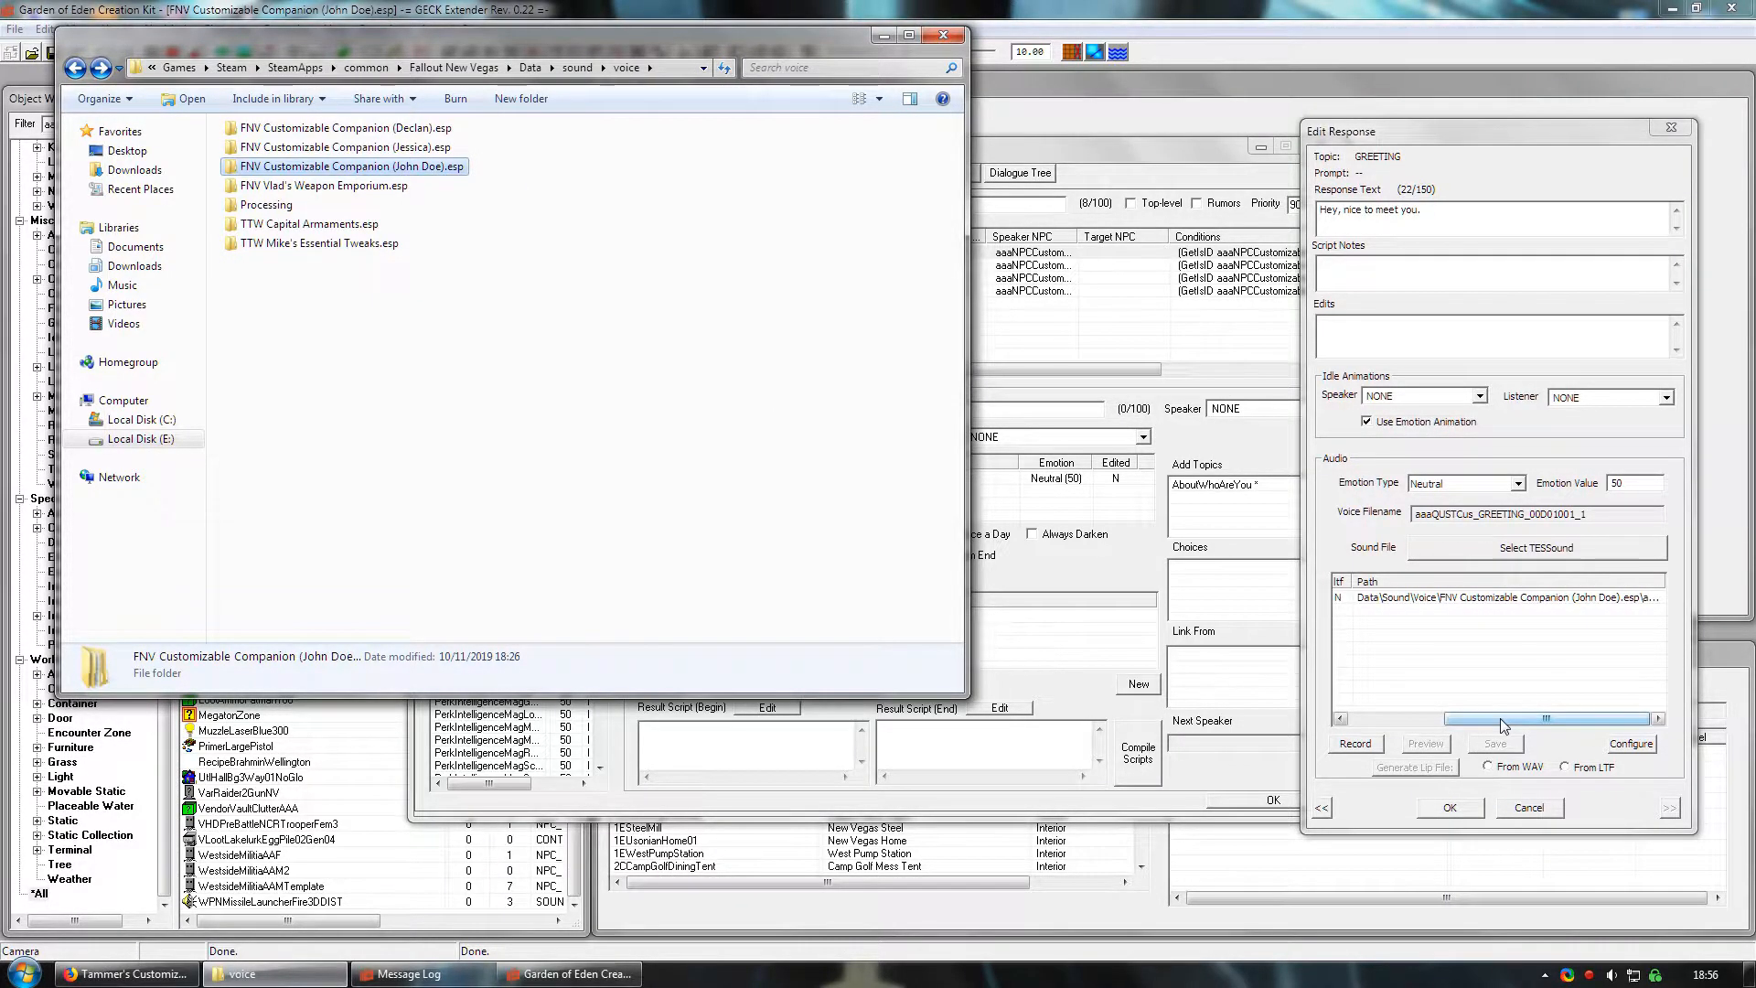
- Recheck the greeting's voice entry in the GECK, accept the response and close the quest window
left_click_drag(1500, 717, 1408, 717)
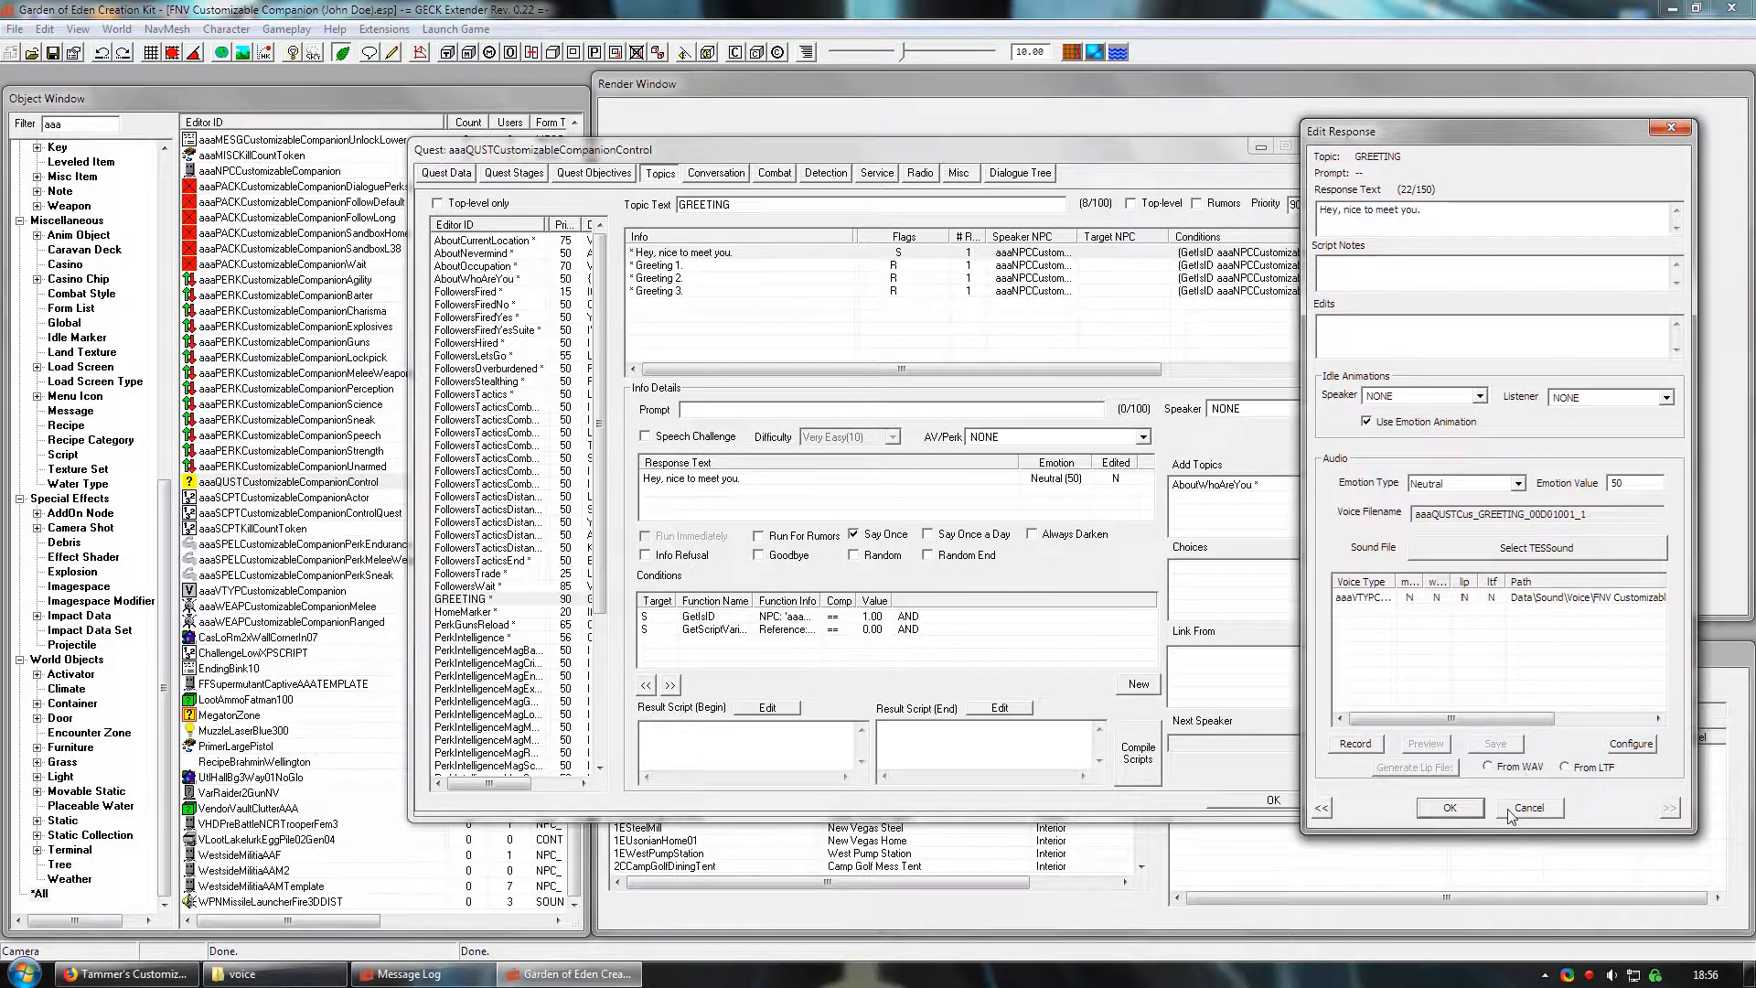
left_click(1450, 806)
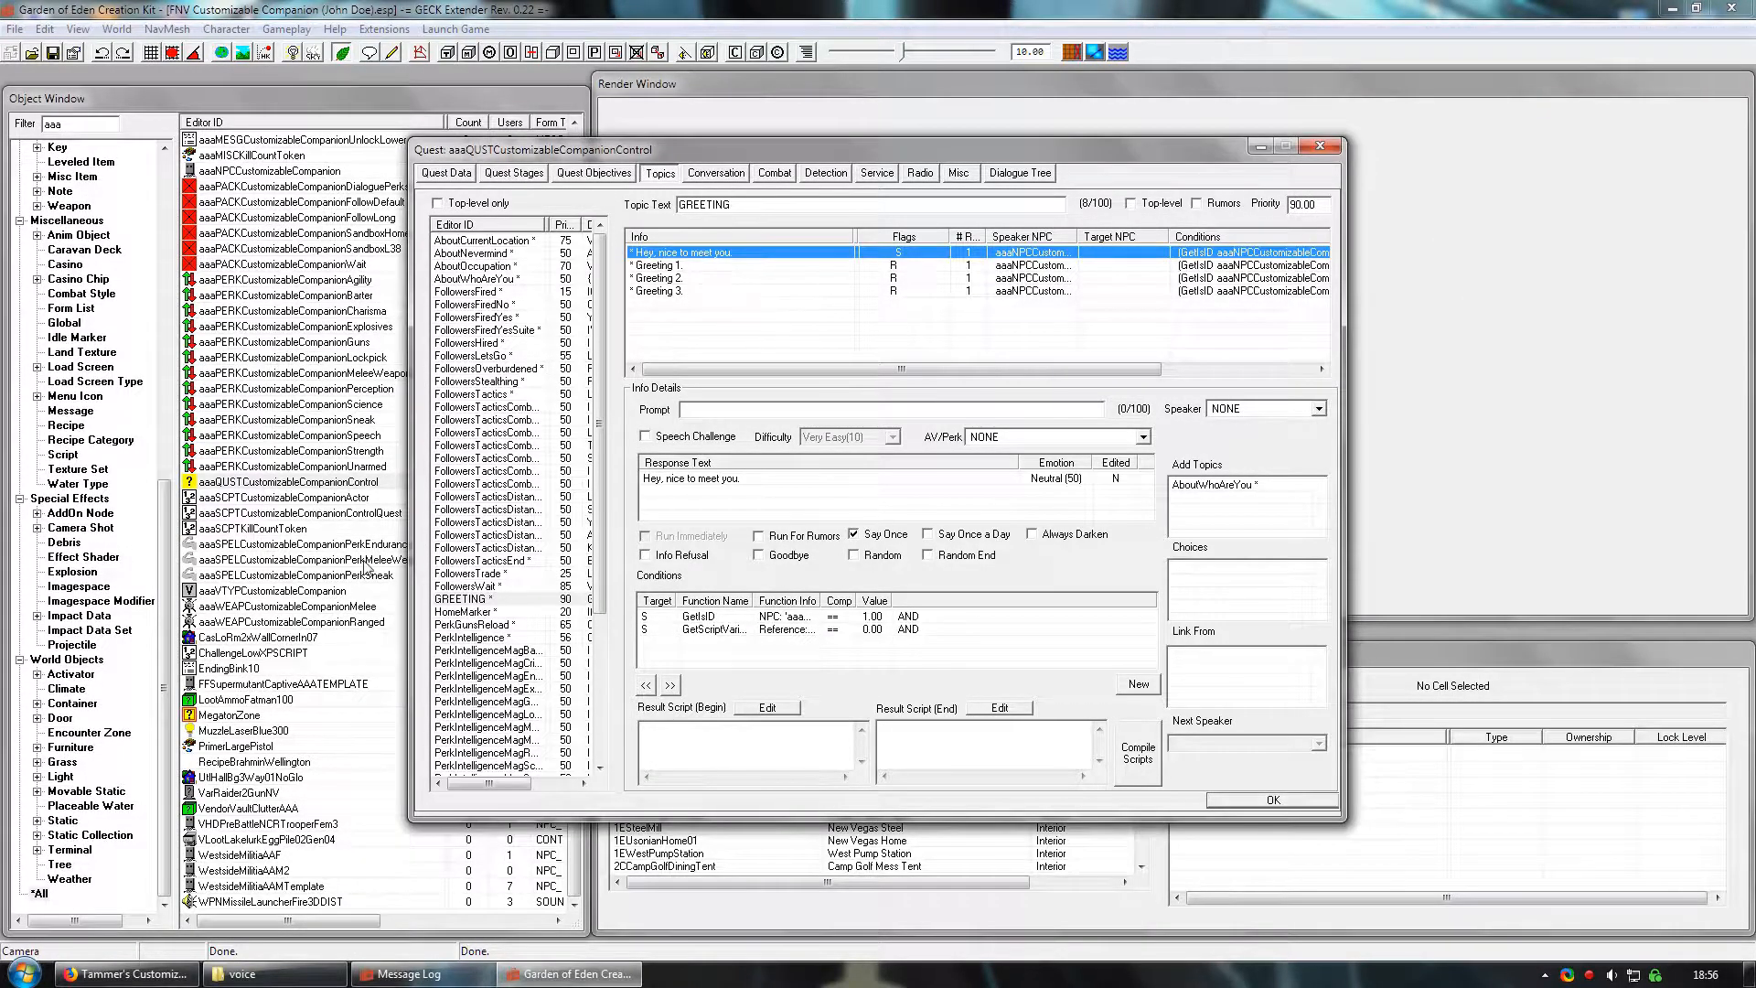
left_click(235, 977)
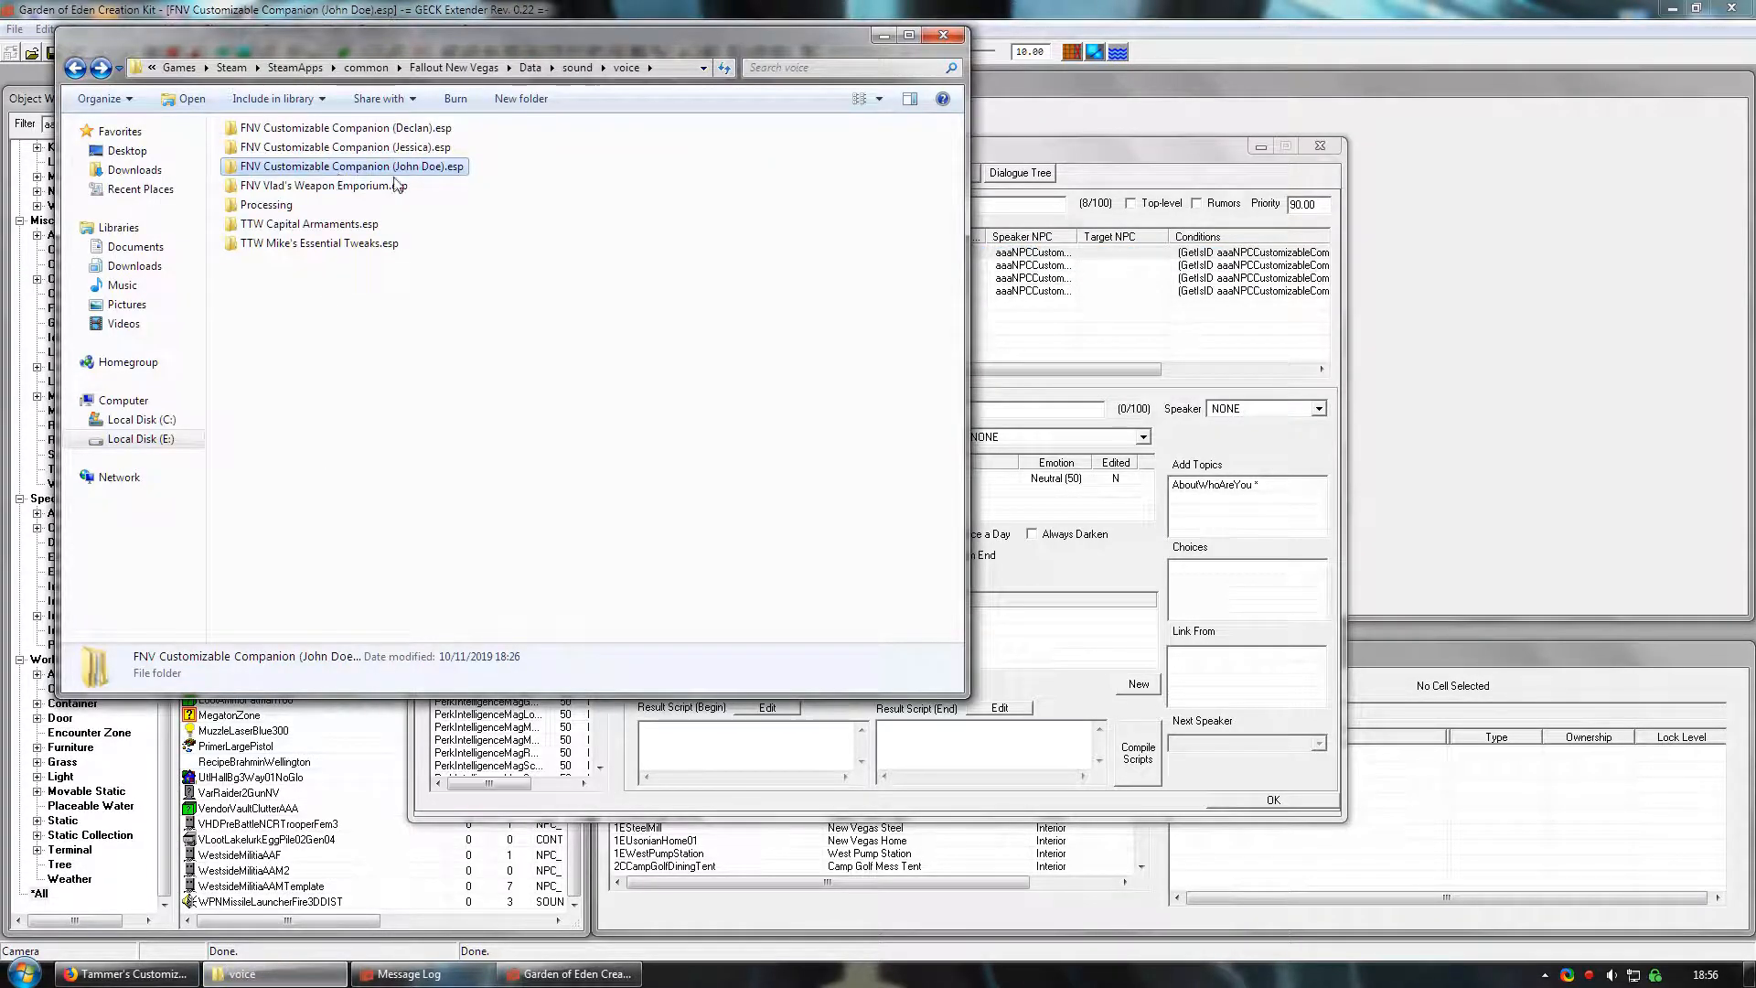
left_click(643, 244)
double_click(674, 254)
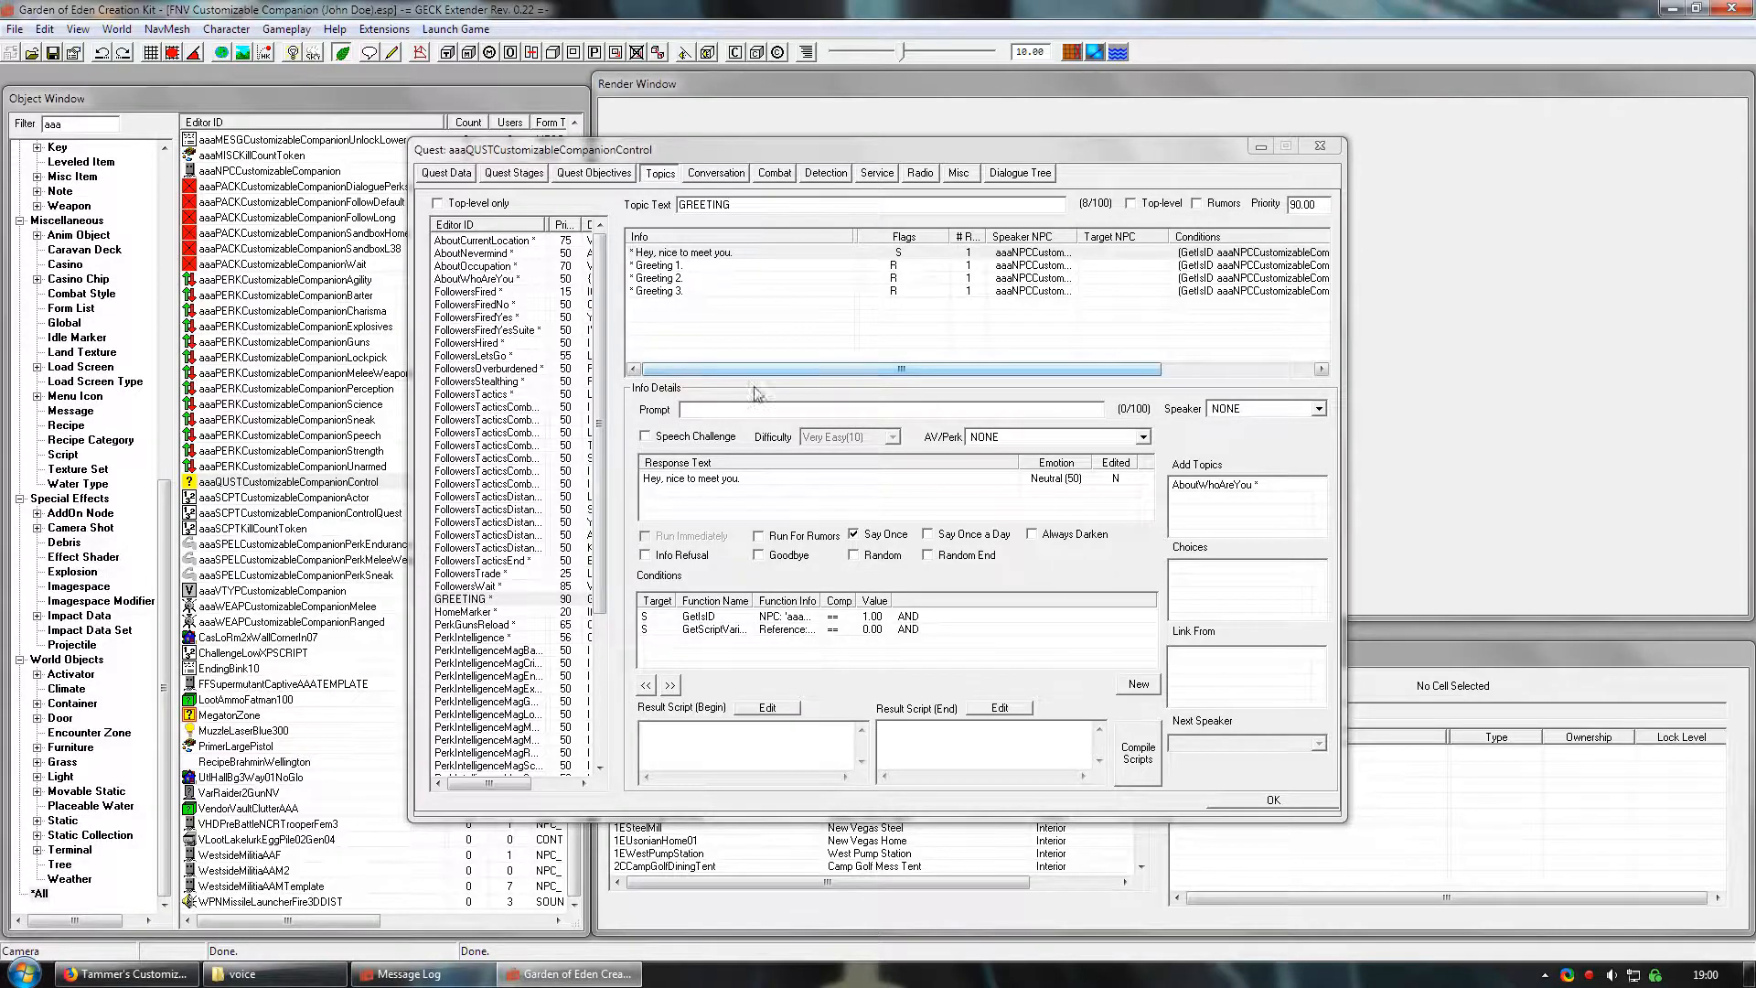
left_click(1285, 805)
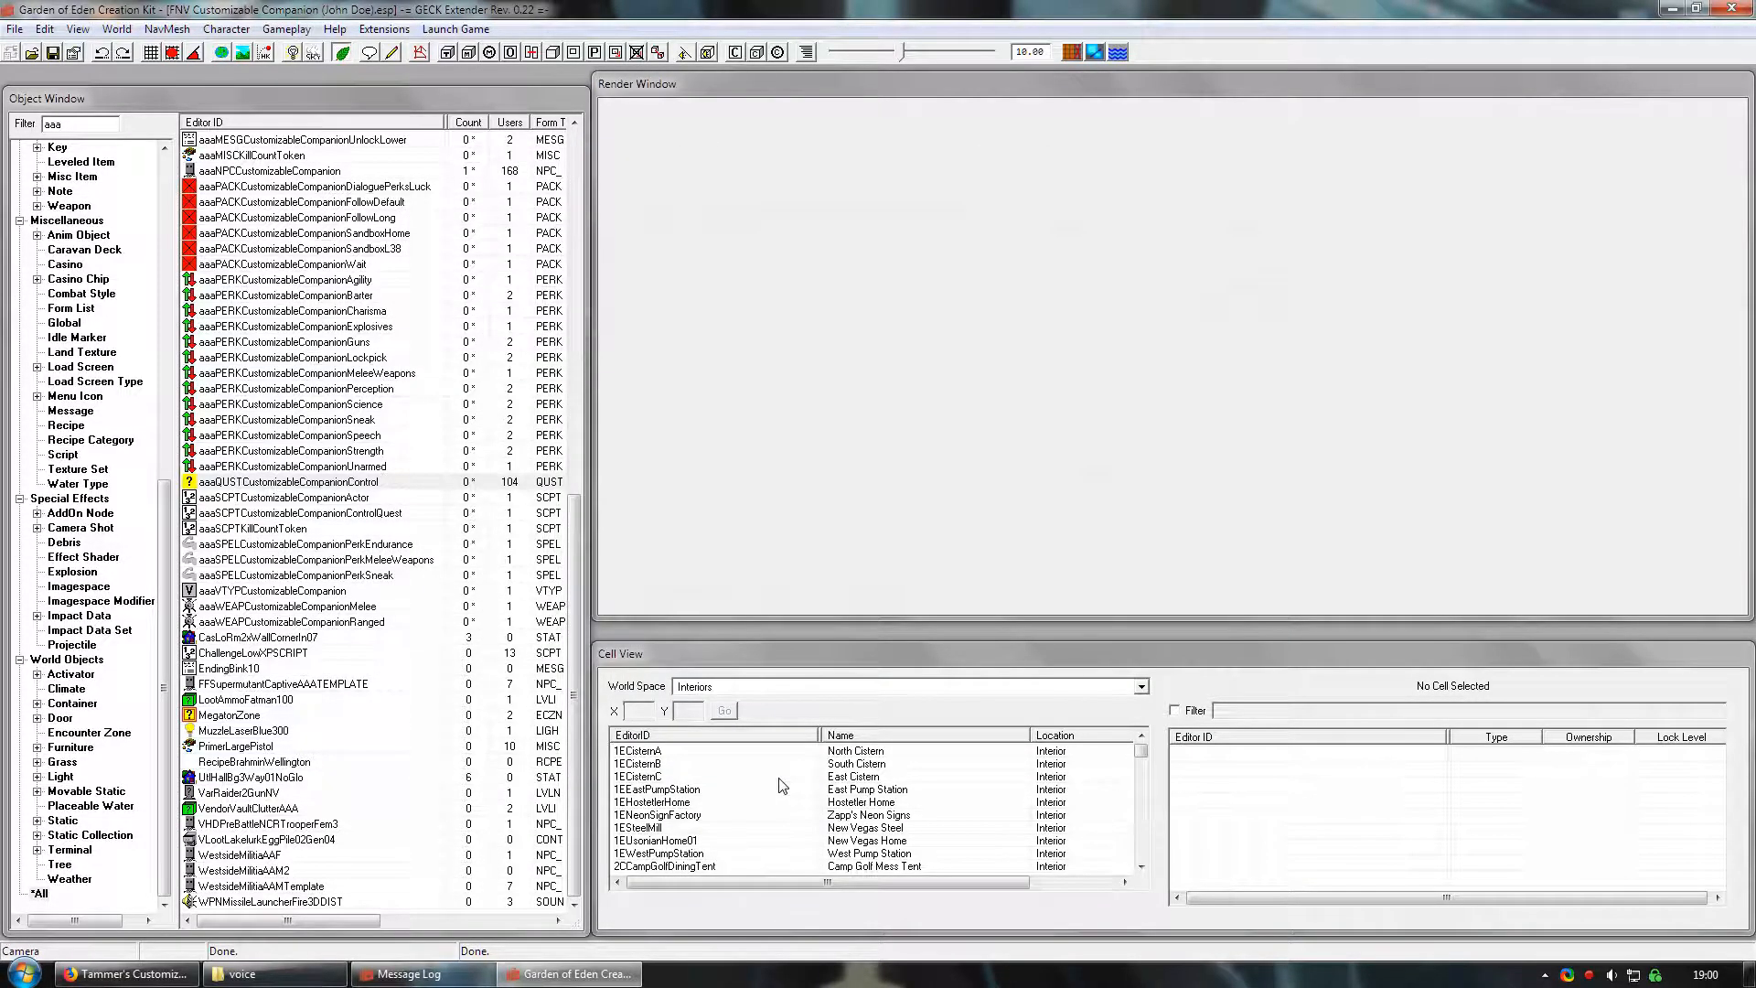
- Find the aaaCELLCustomizableCompanionHidden interior cell and load it in the Render Window
left_click(657, 790)
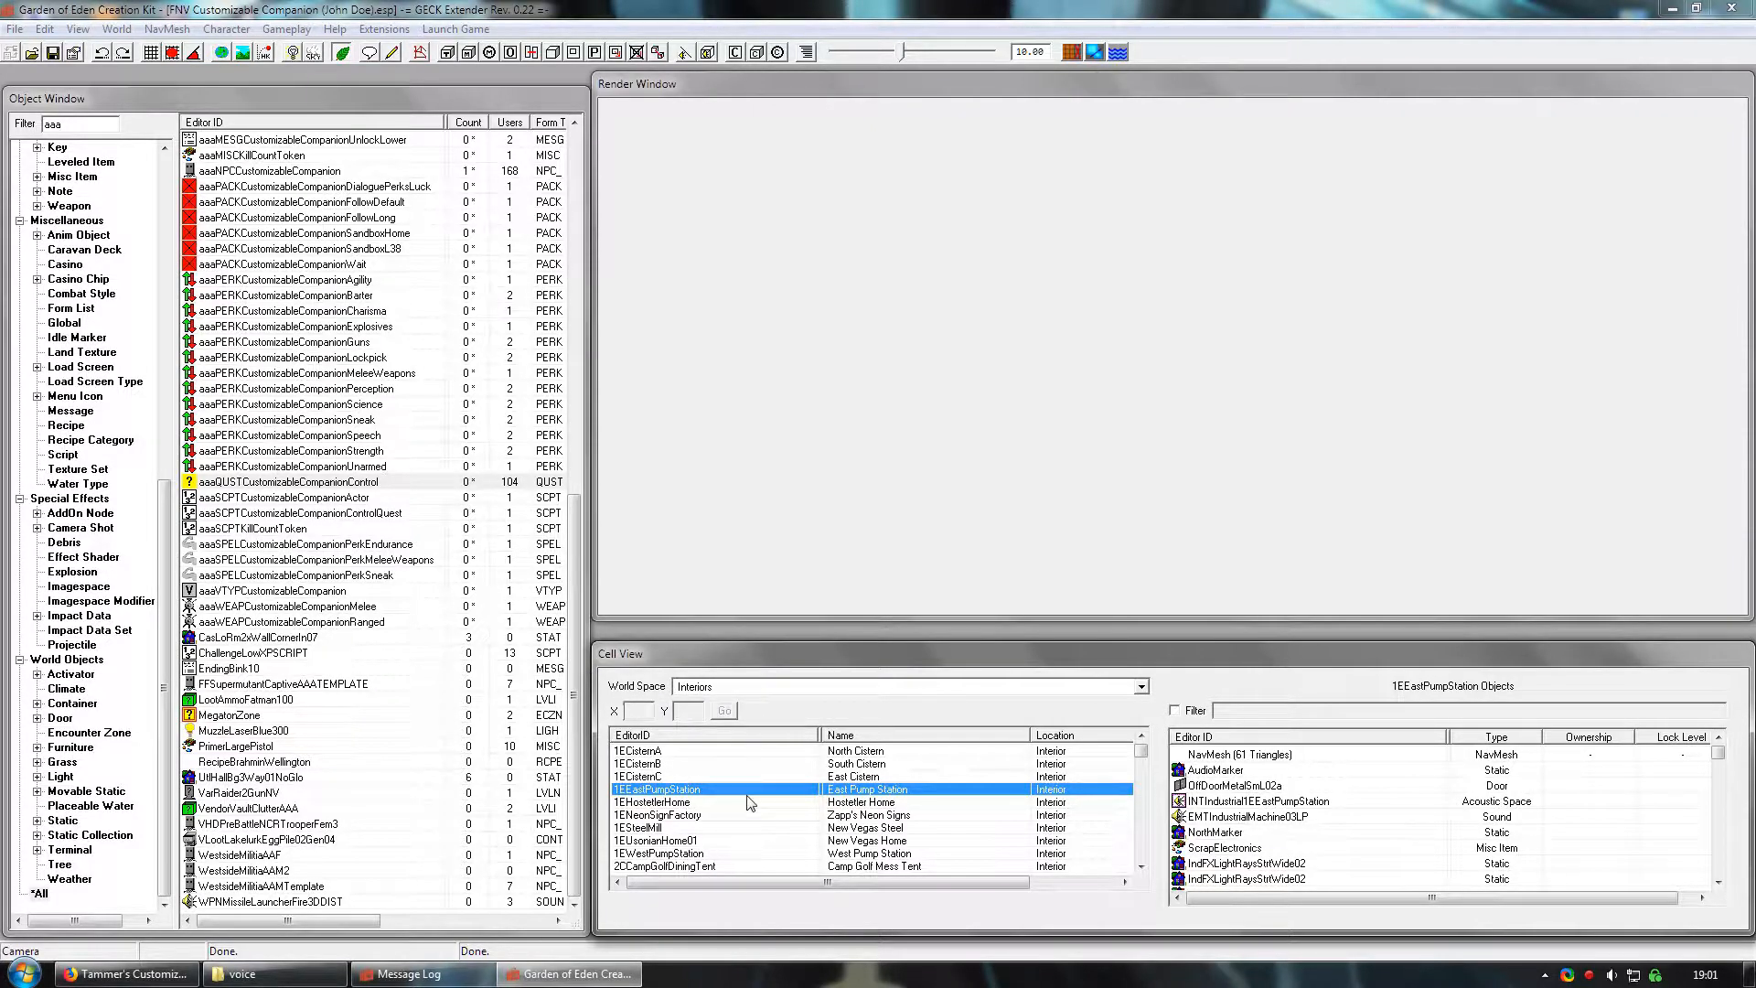
type("ab")
scroll(750, 802, "down", 1)
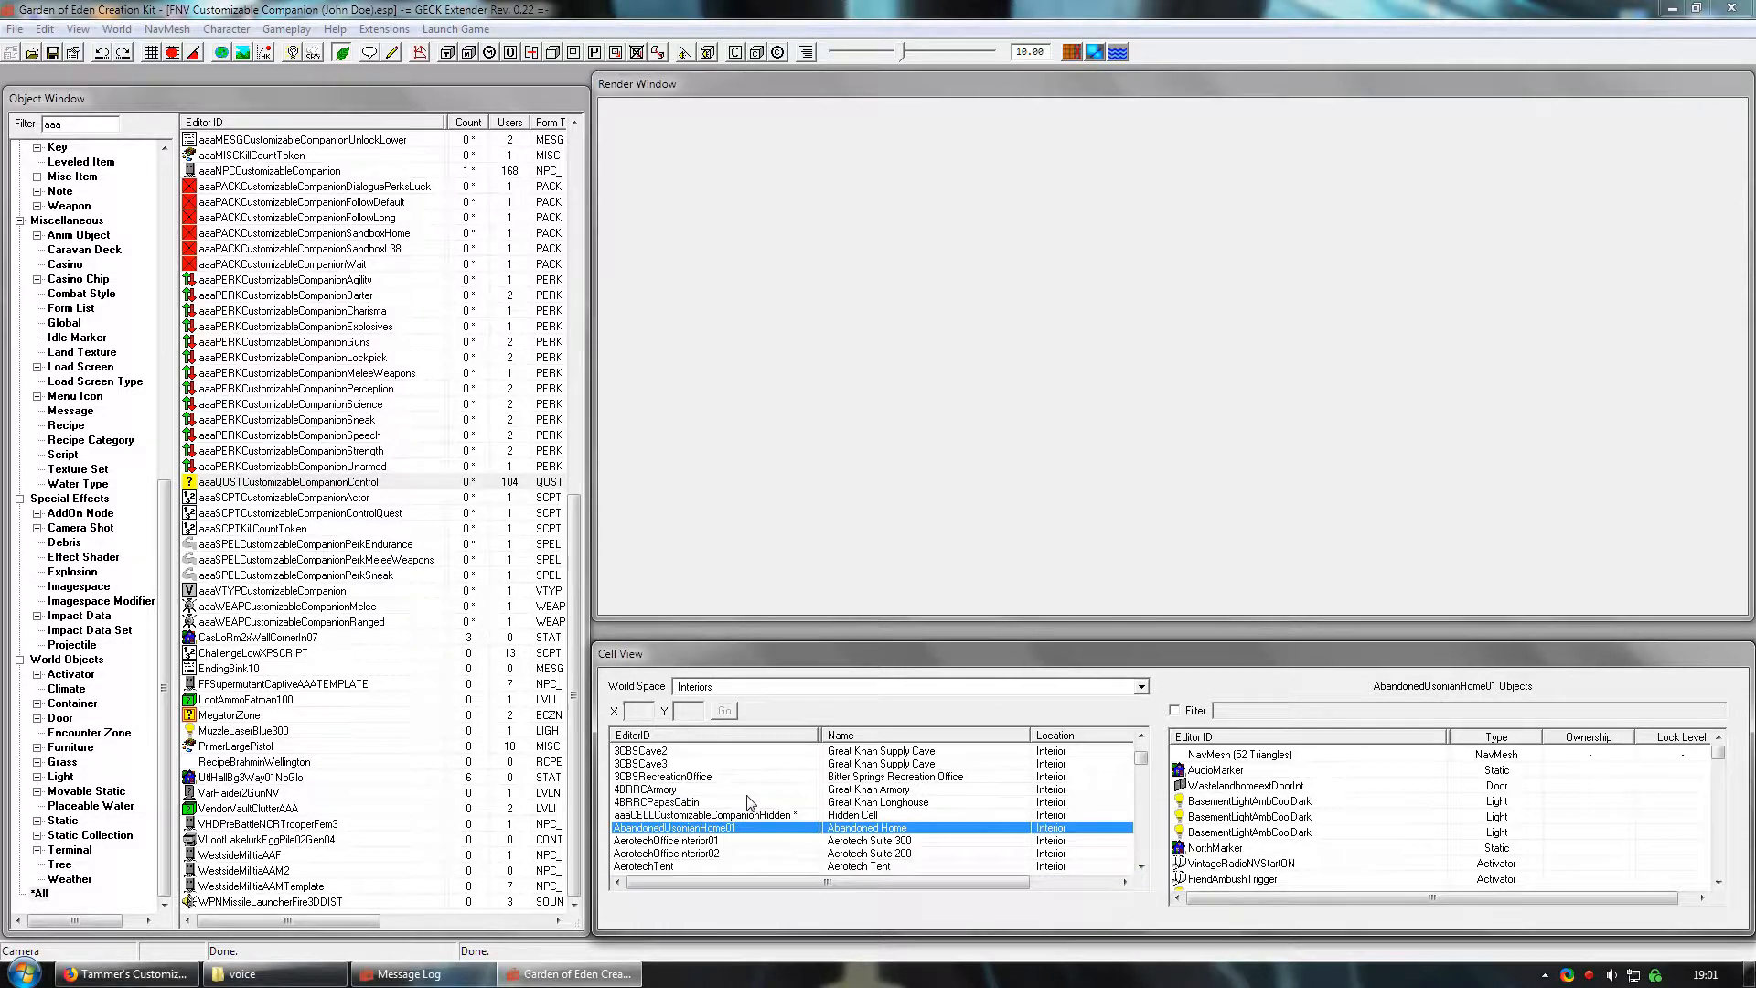
left_click(672, 816)
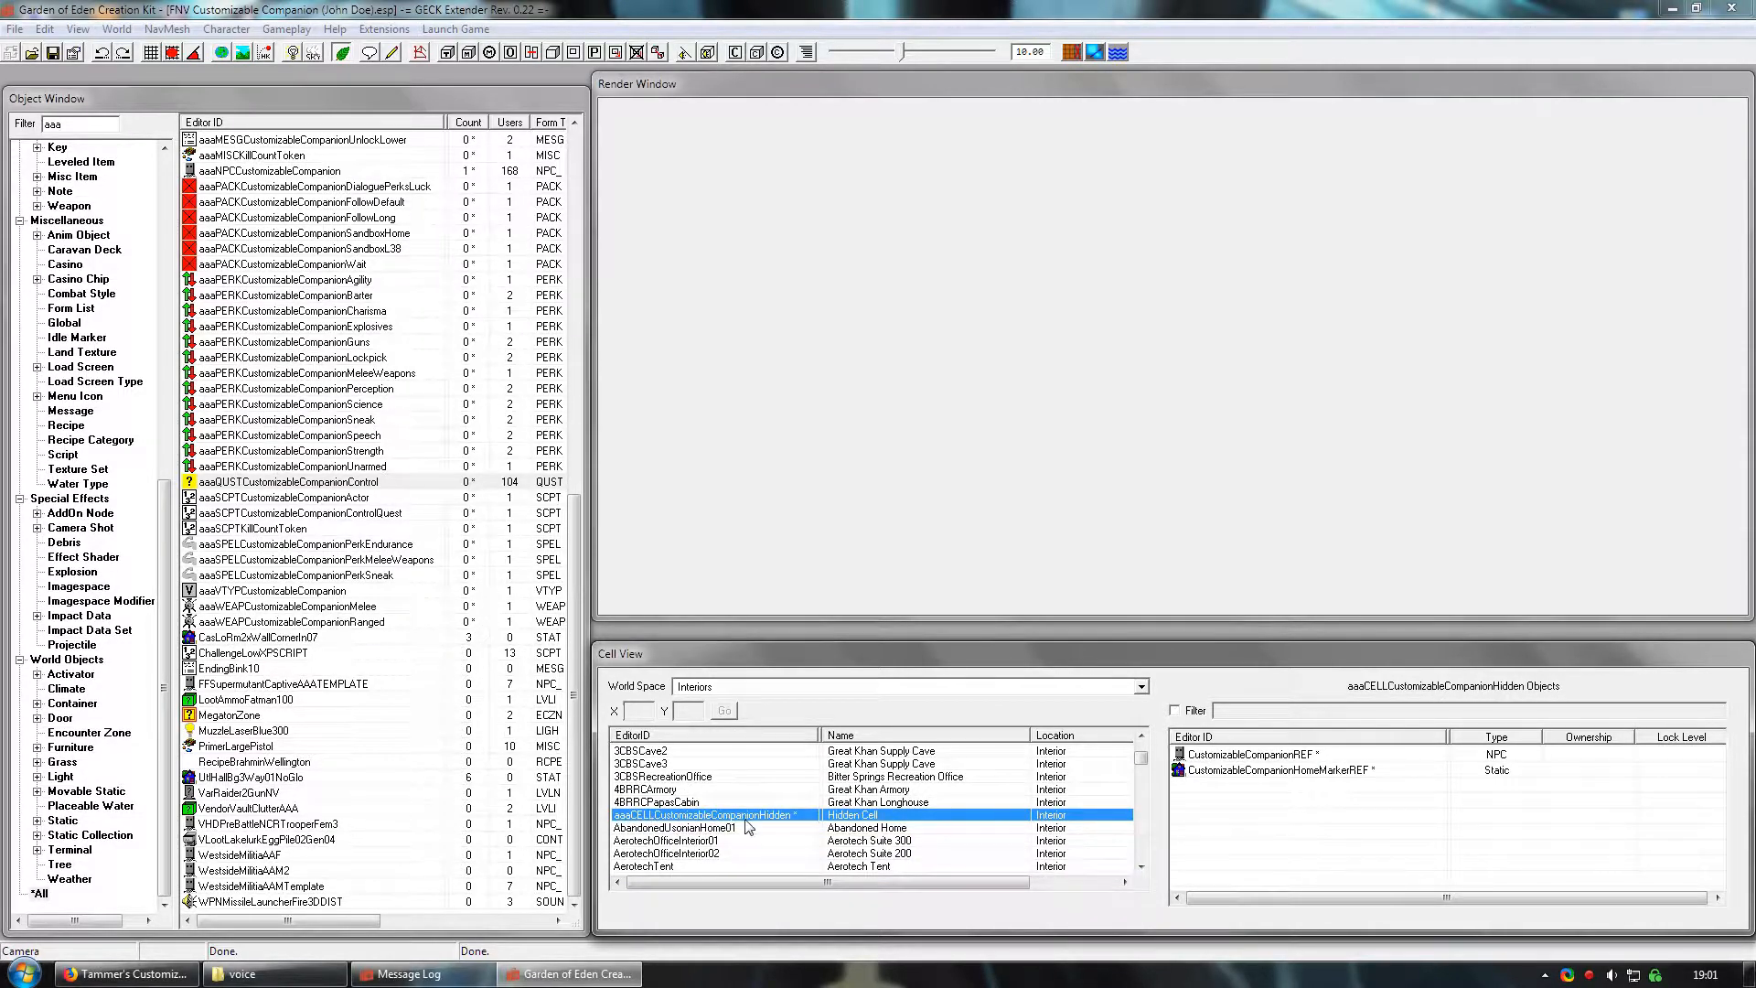
double_click(796, 815)
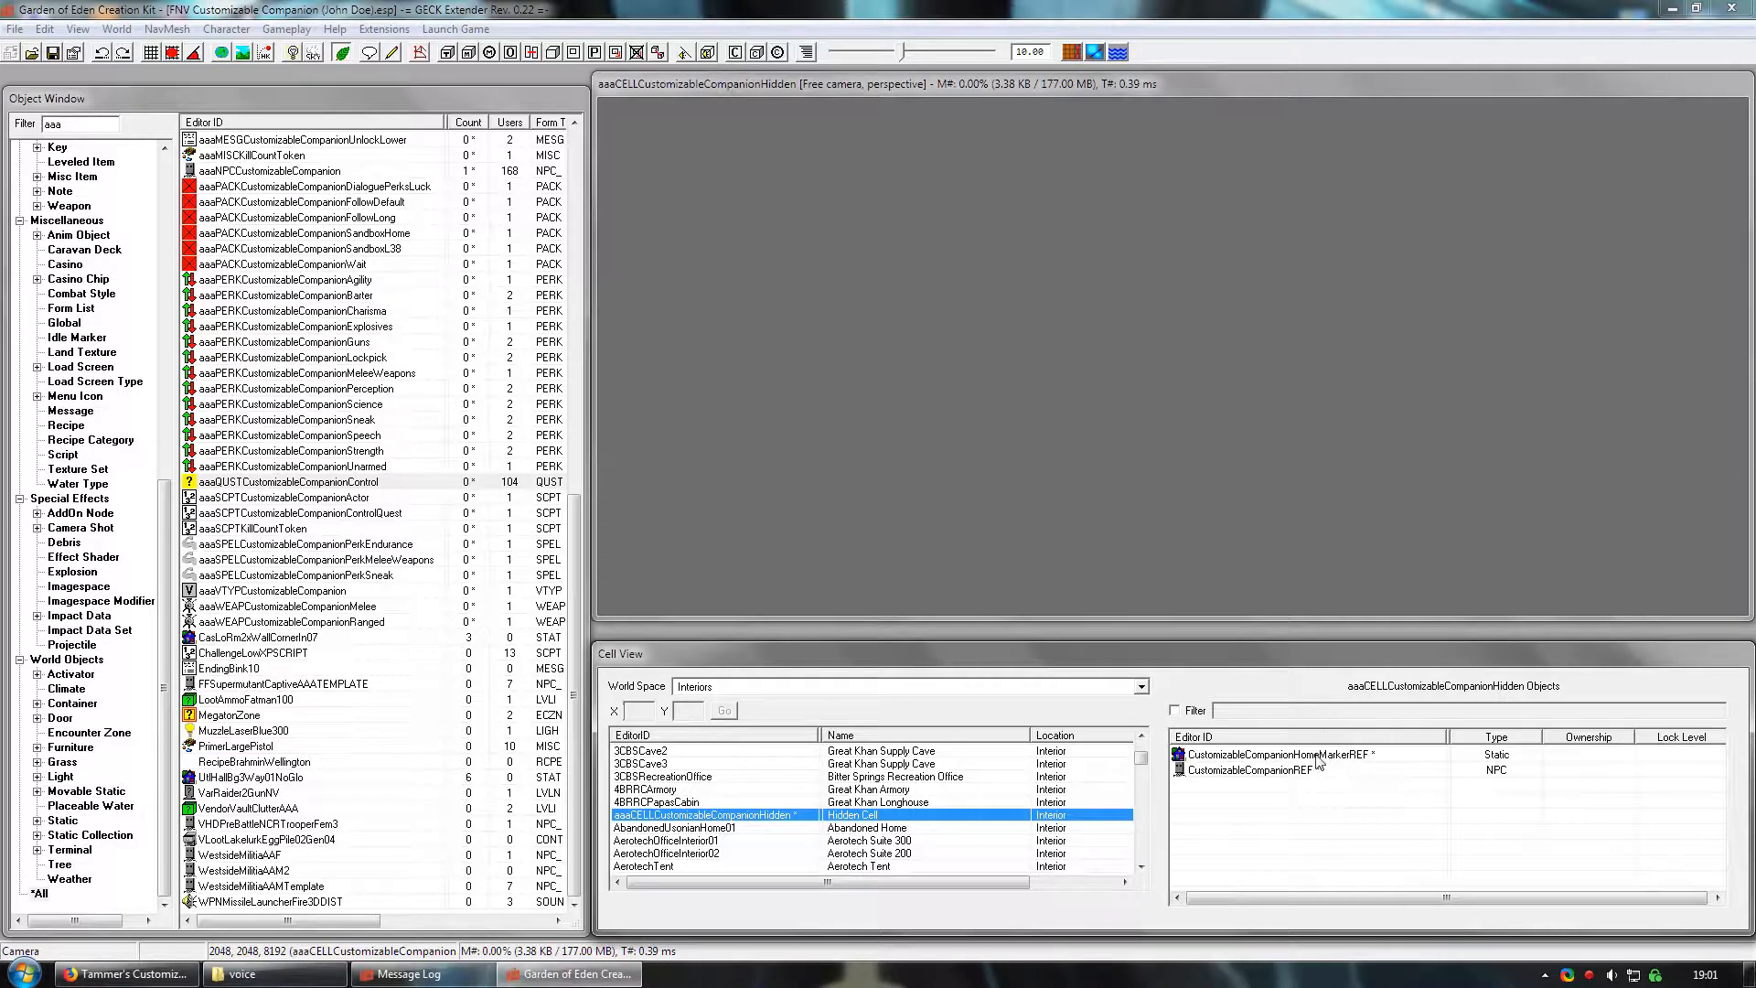
- Bring CustomizableCompanionREF into view in the hidden cell and light the scene brightly
double_click(1200, 774)
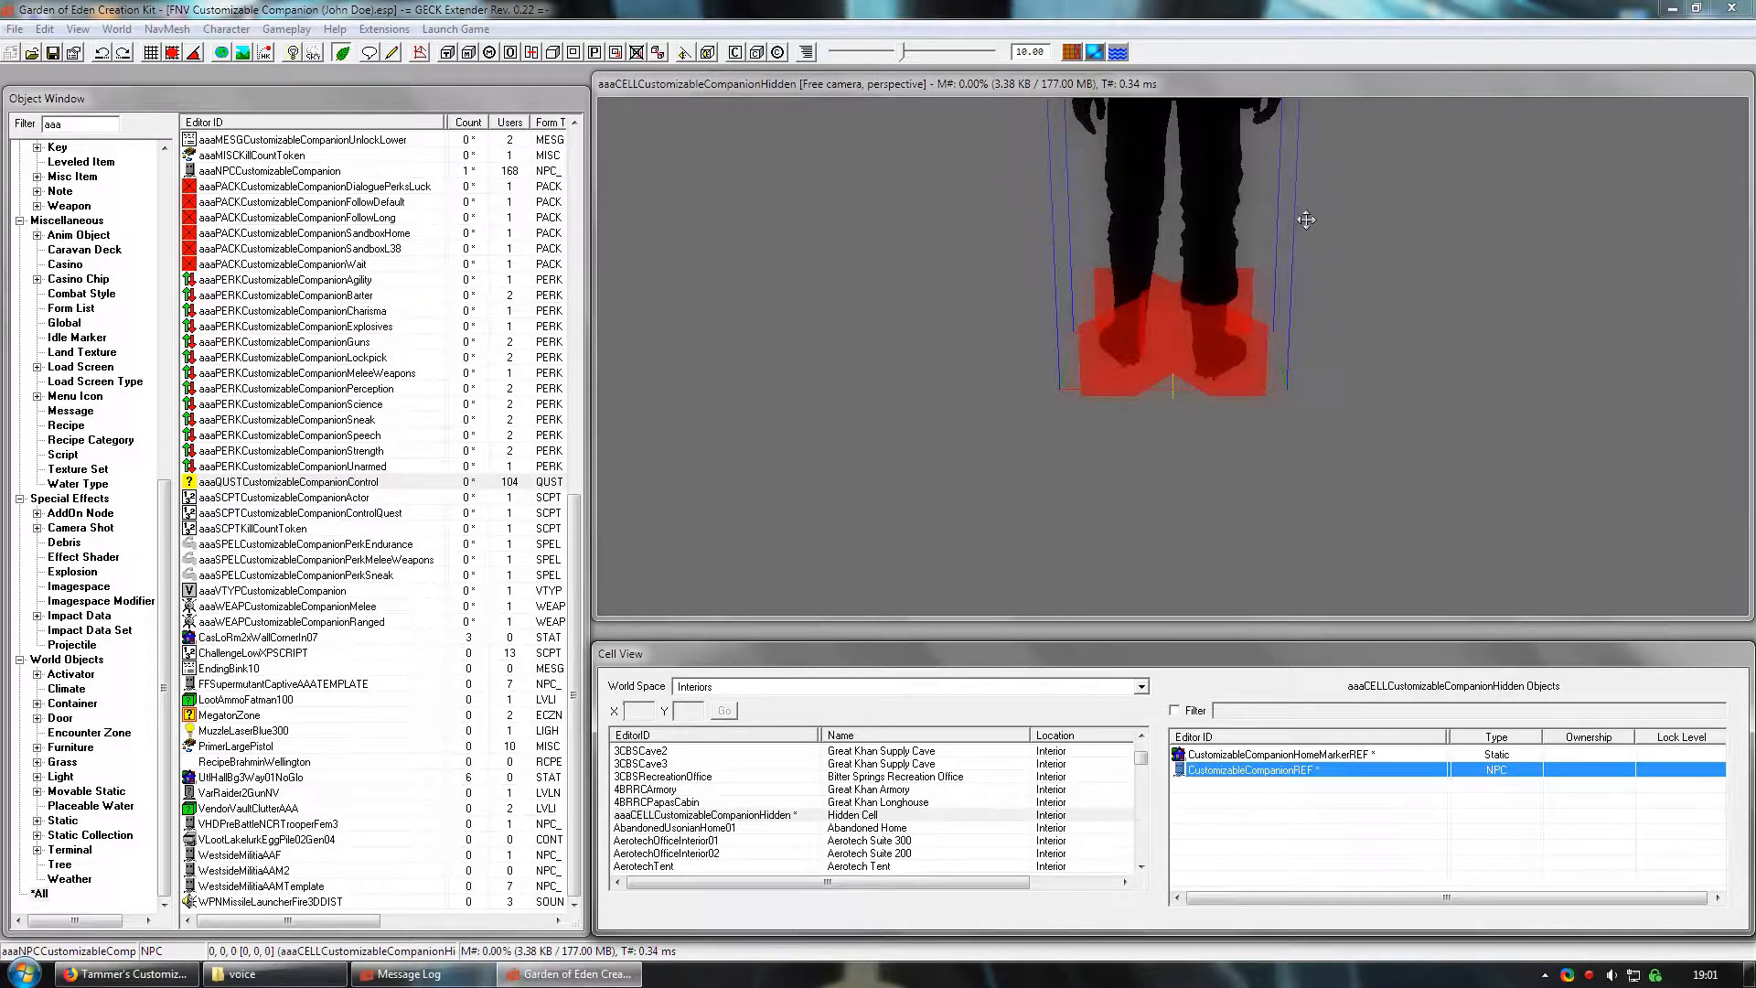
left_click(1278, 72)
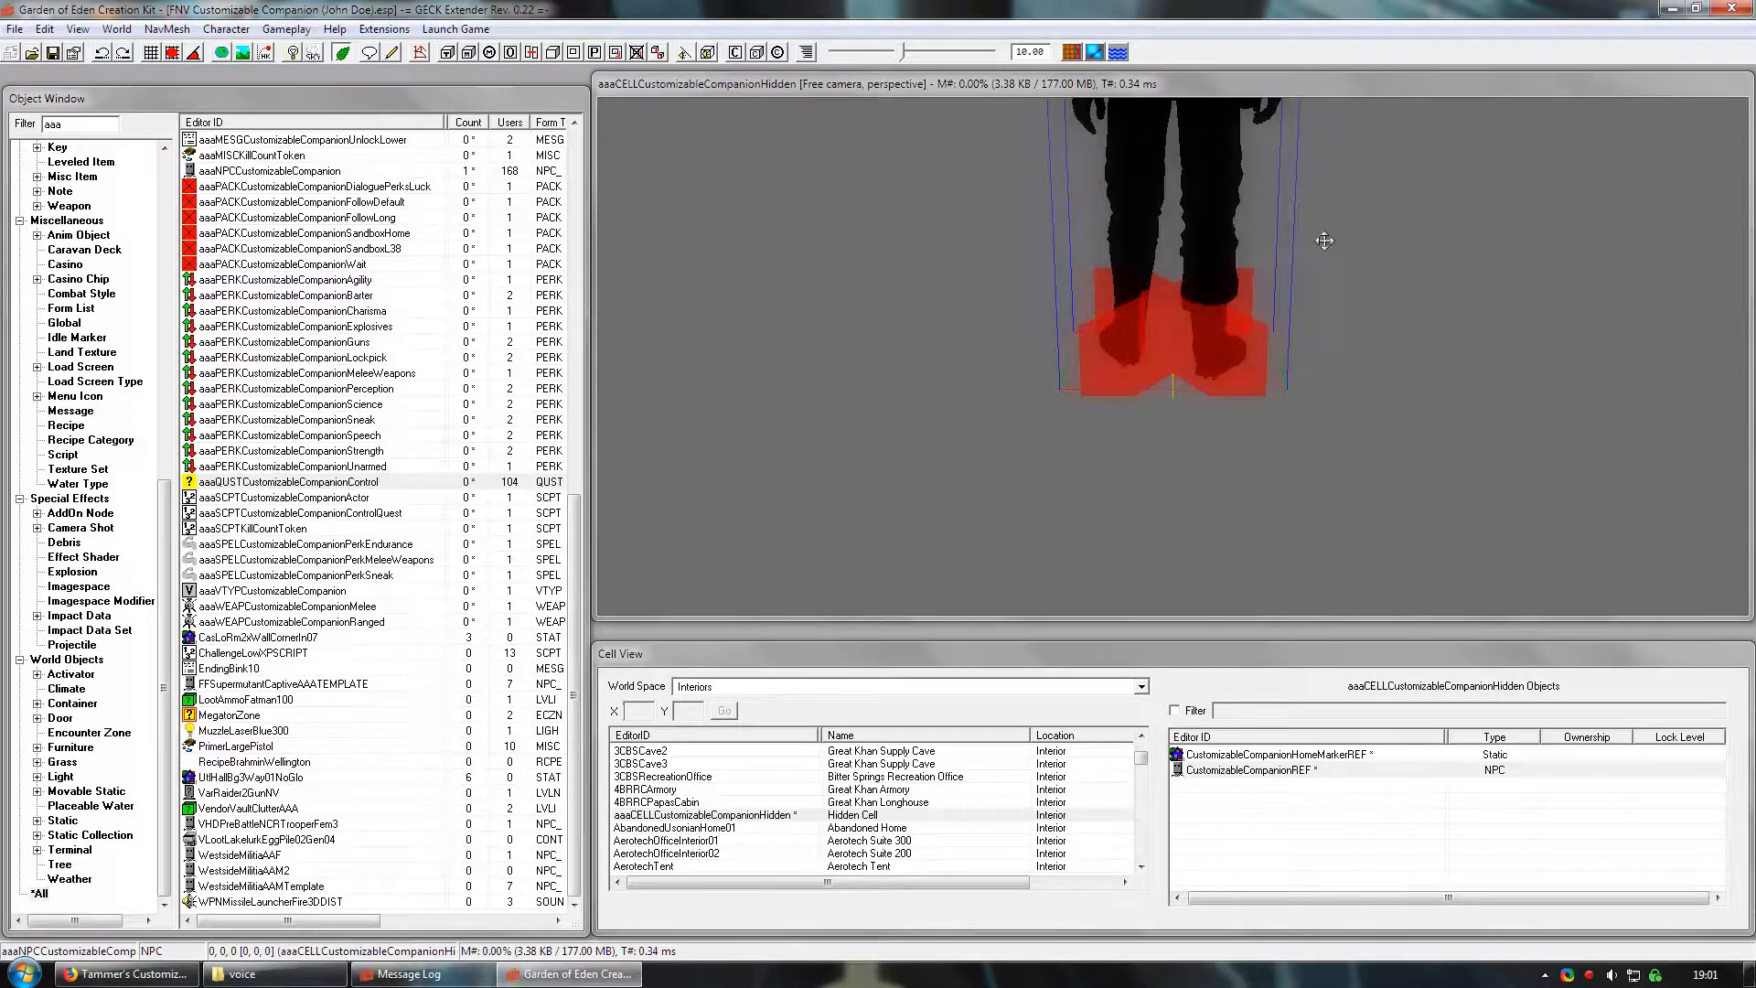
middle_click_drag(1325, 203, 1268, 292)
key("a")
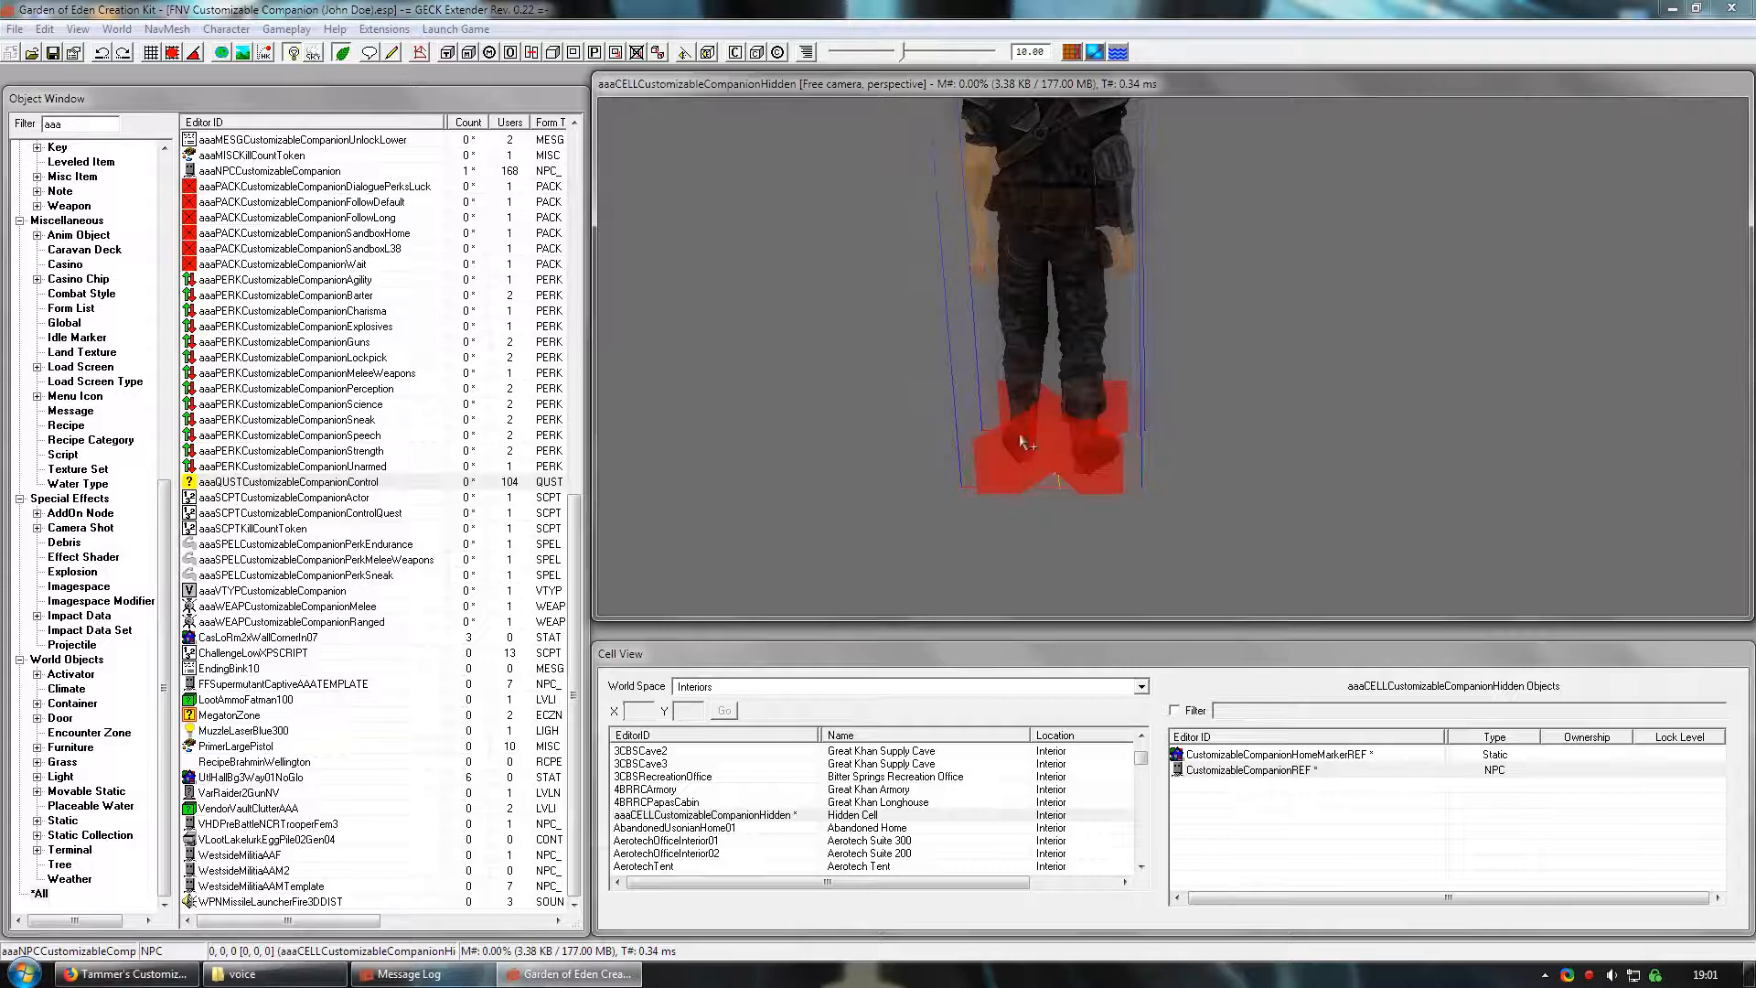
- Select the companion and its red home marker together in the hidden cell and copy them
left_click(1011, 471)
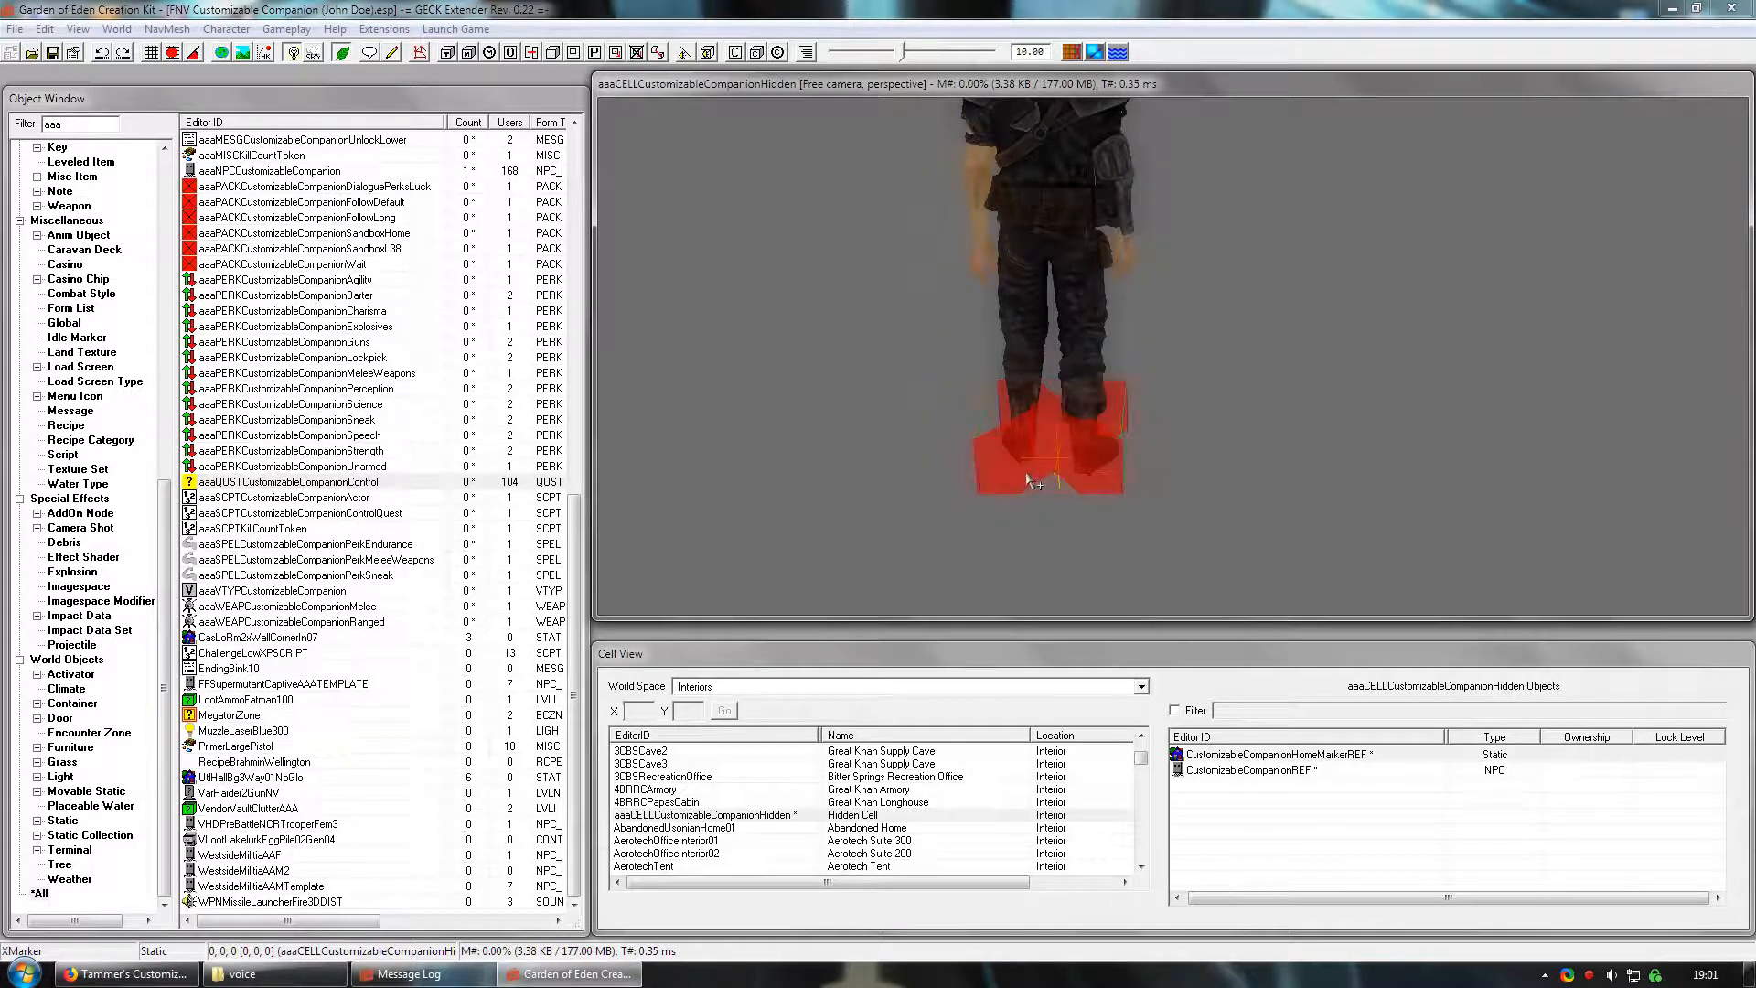
left_click(887, 556)
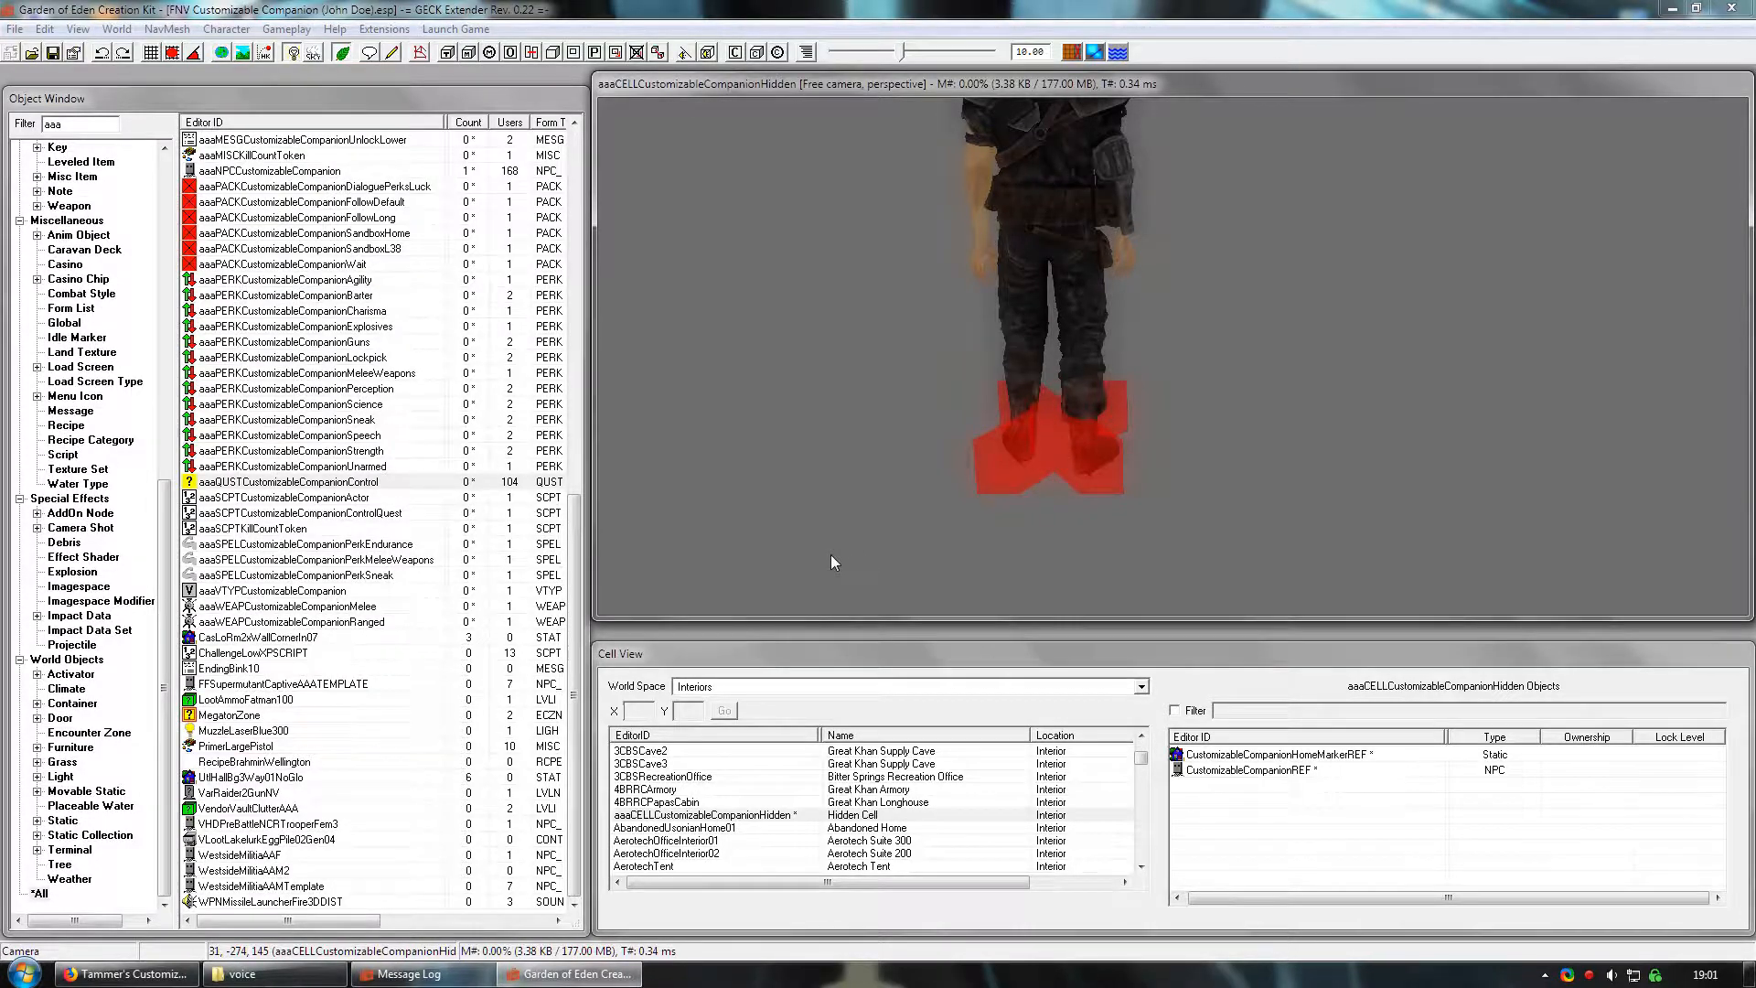
mouse_move(830, 555)
left_mouse_down()
mouse_move(1139, 377)
mouse_move(1369, 179)
left_mouse_up()
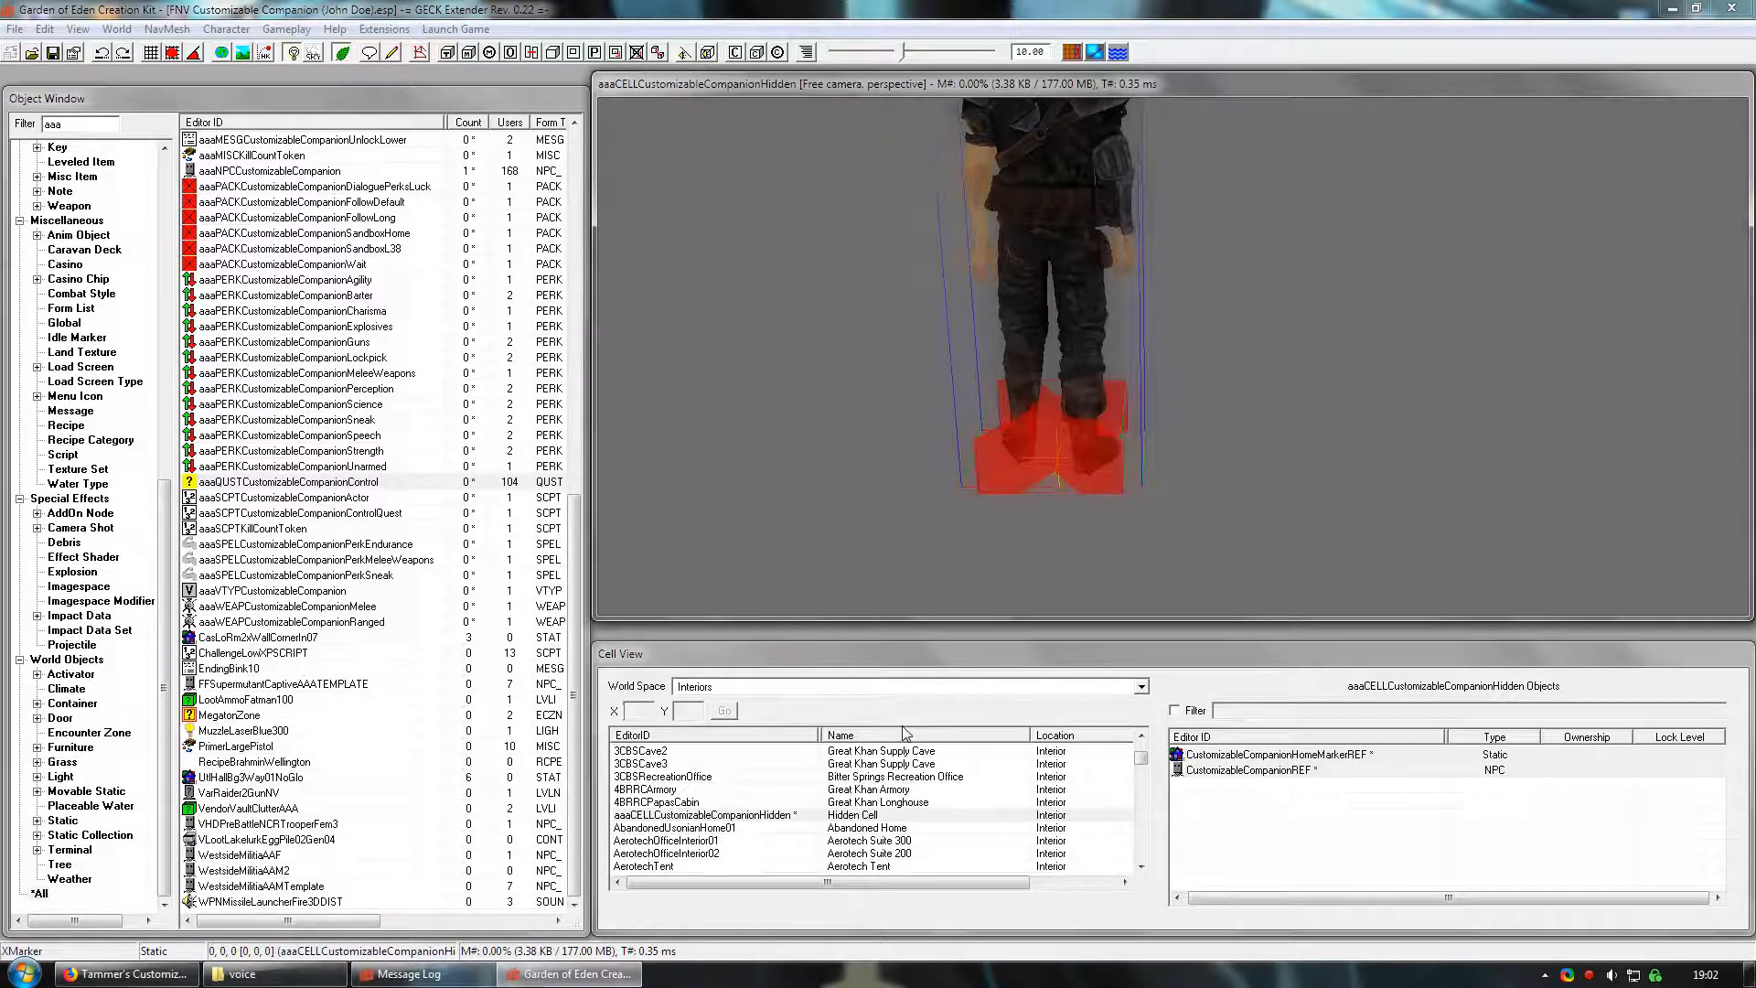
left_click(960, 655)
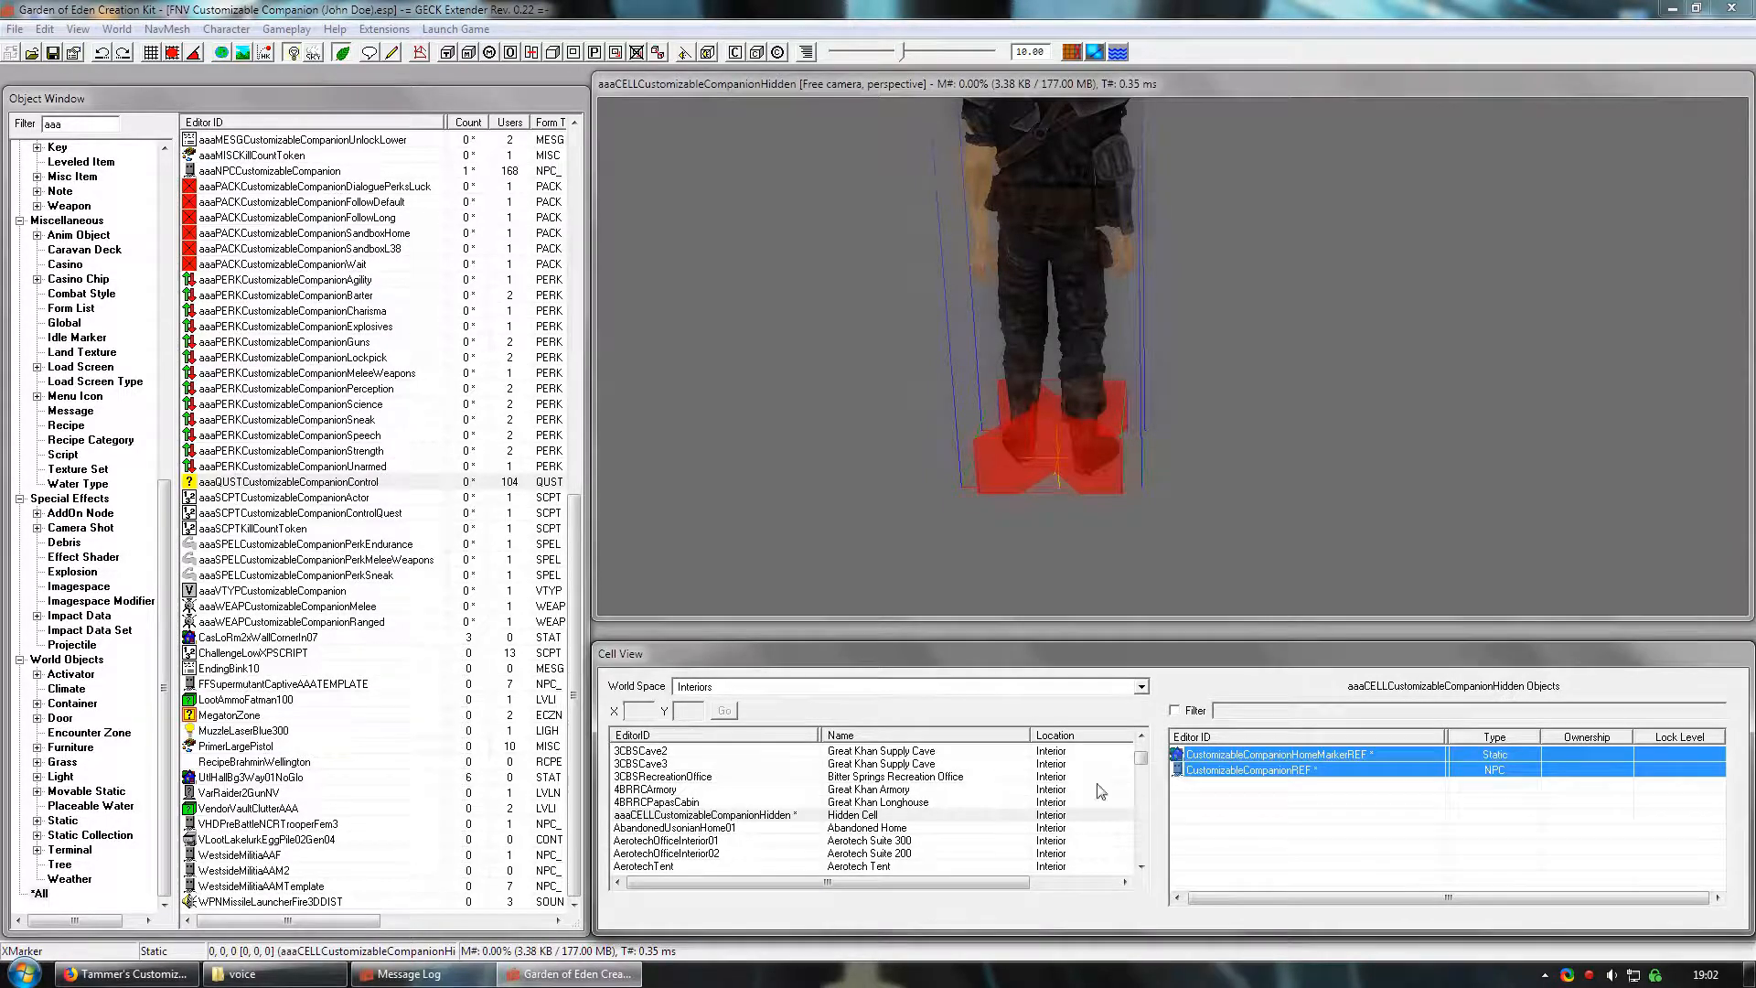
- Load the GSProspectorSaloonInterior cell and centre the view on the AssortedPapers04 object
left_click(908, 816)
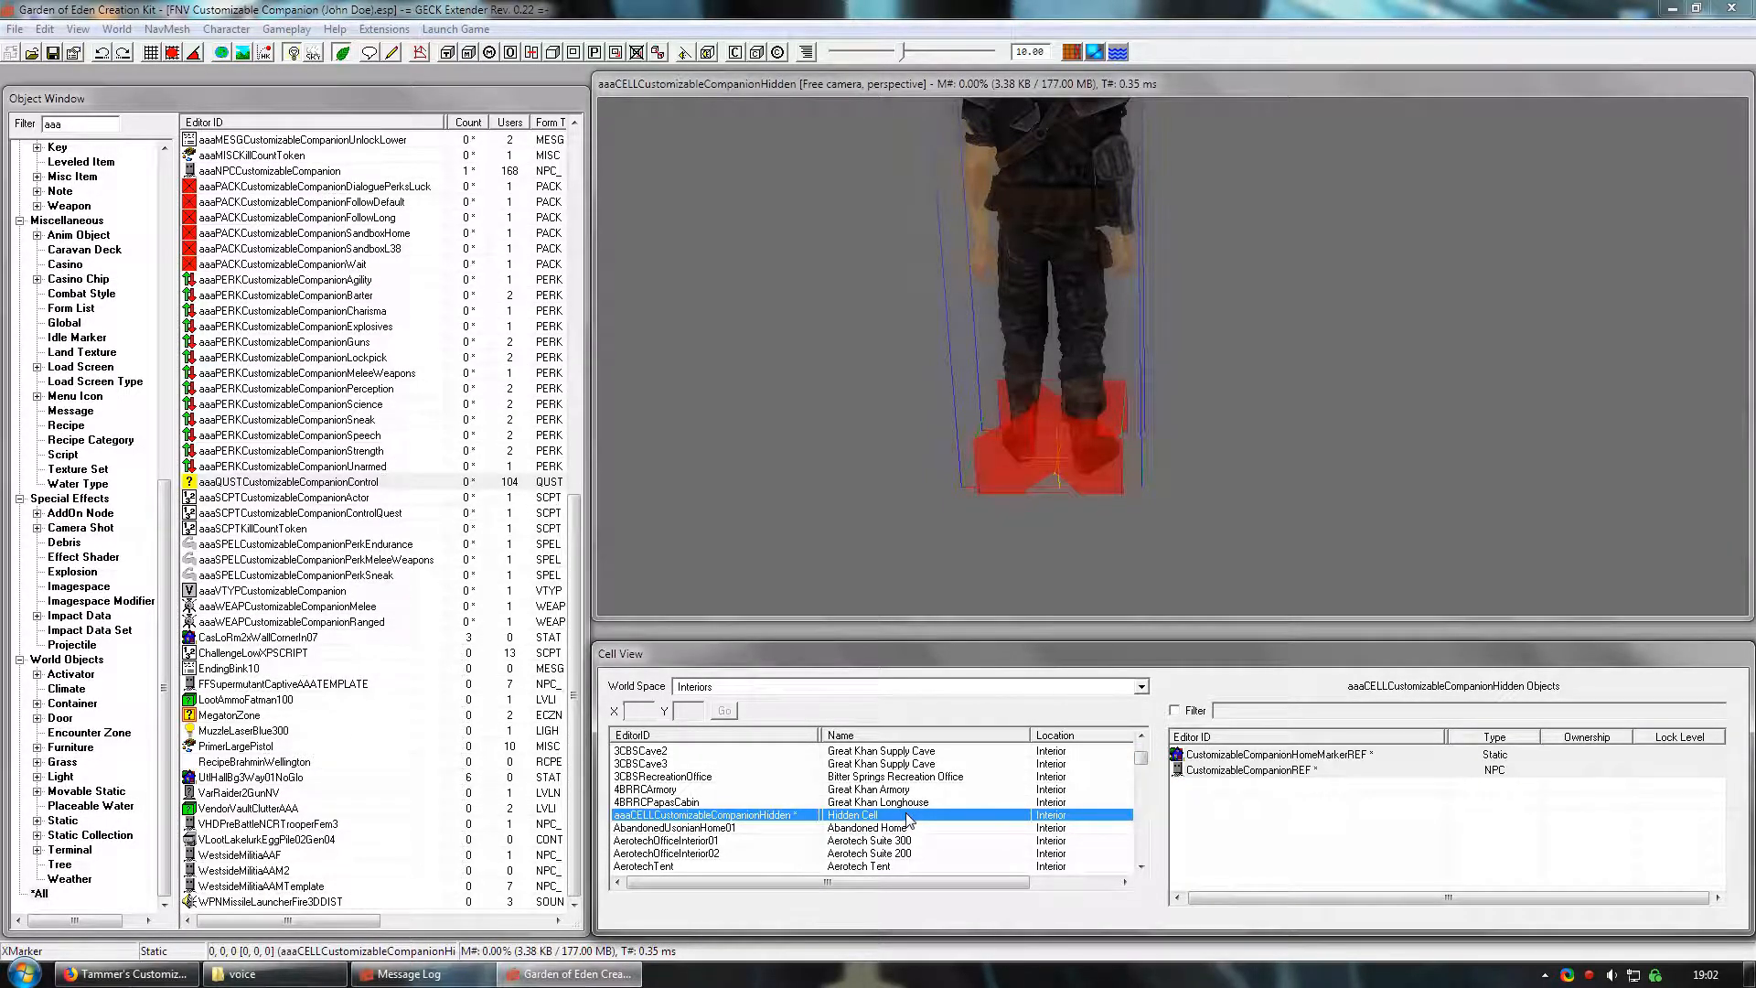
type("gsp")
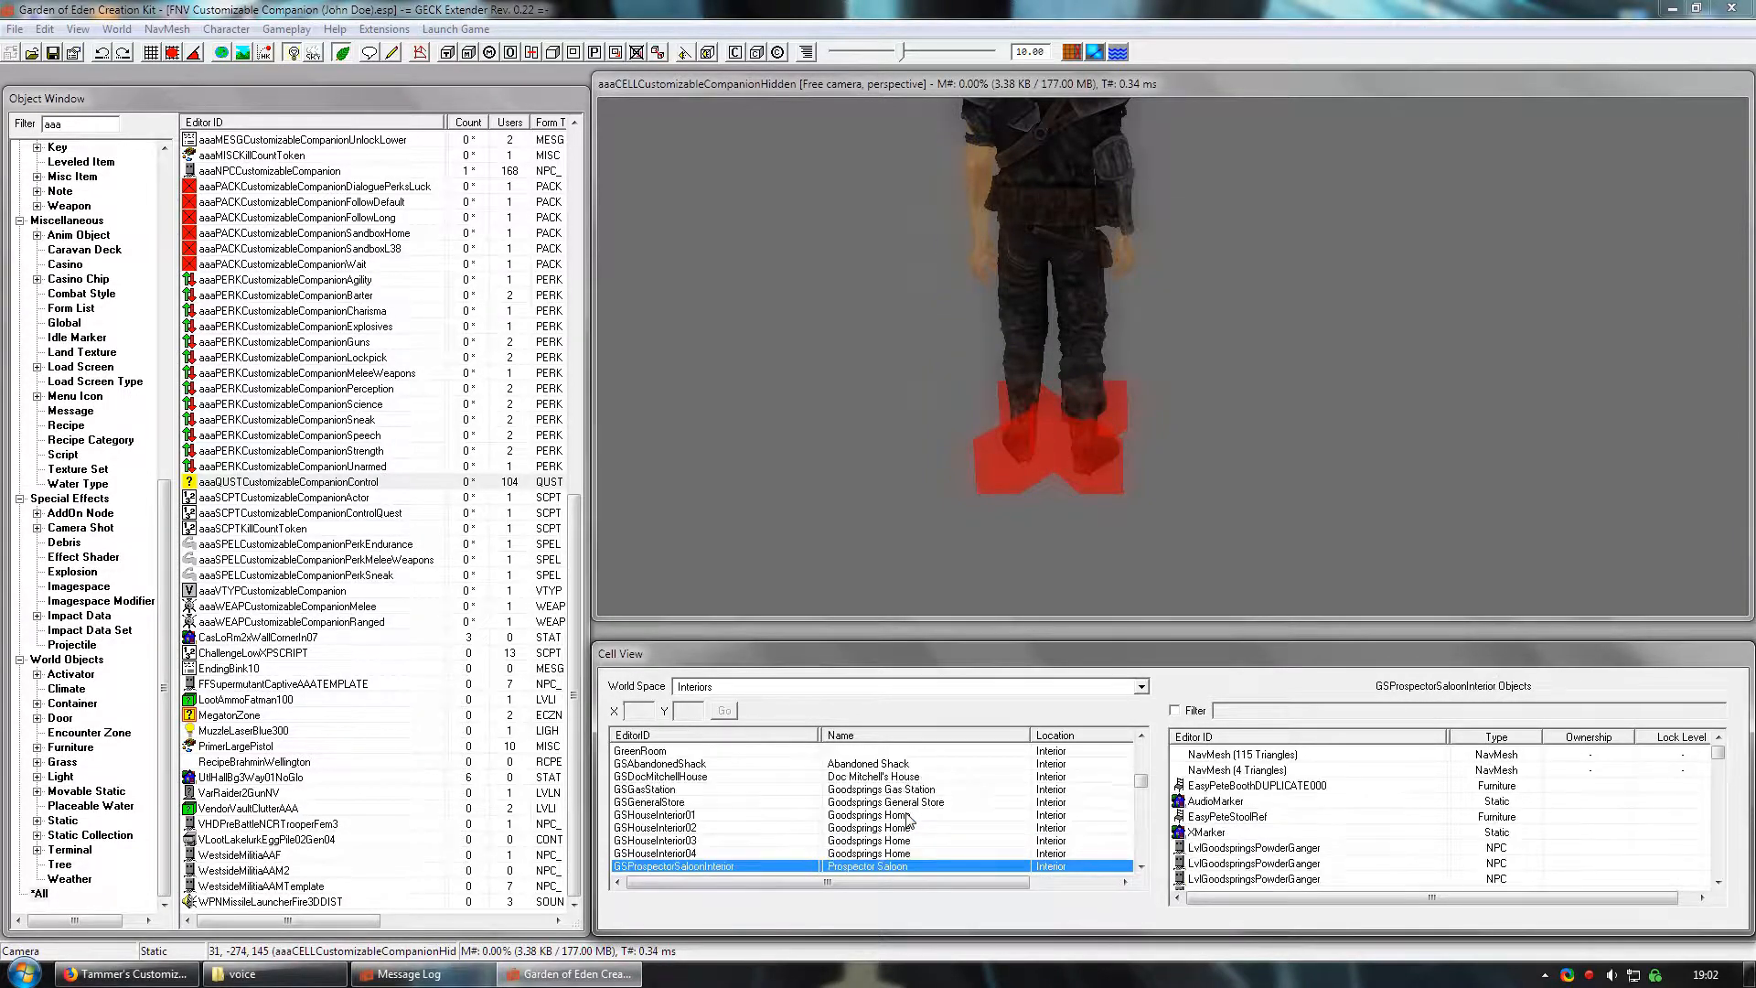
double_click(688, 867)
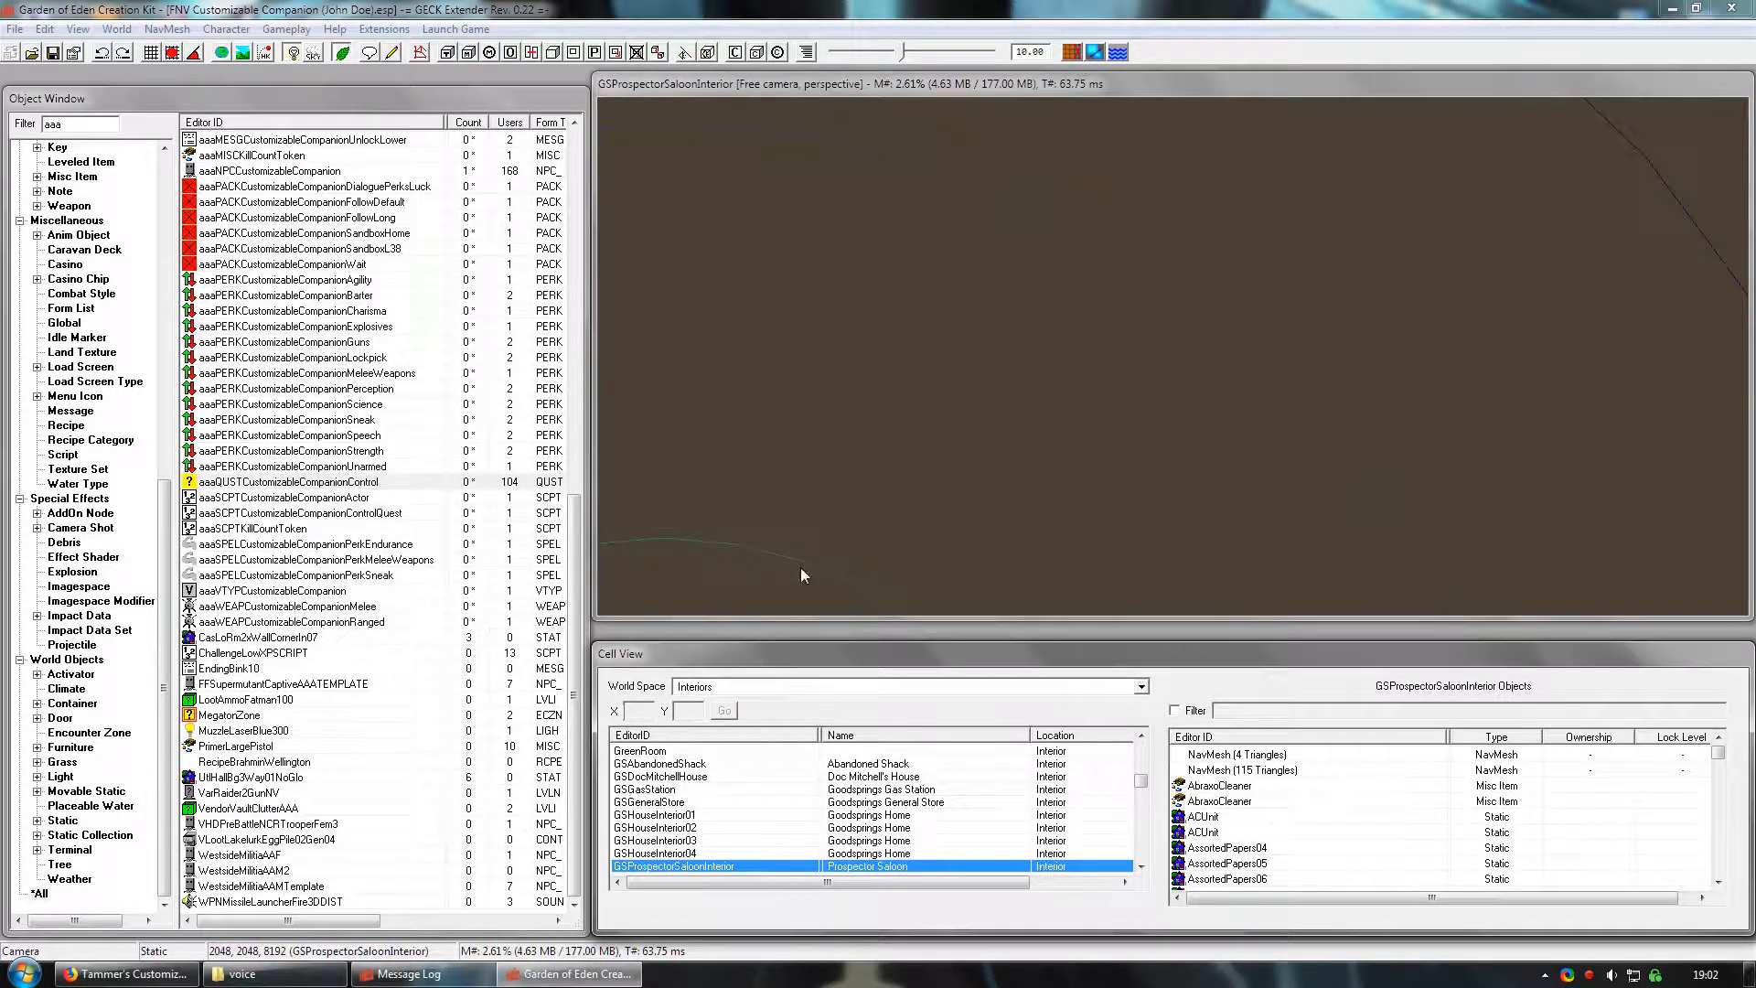
double_click(1230, 848)
left_click(1147, 84)
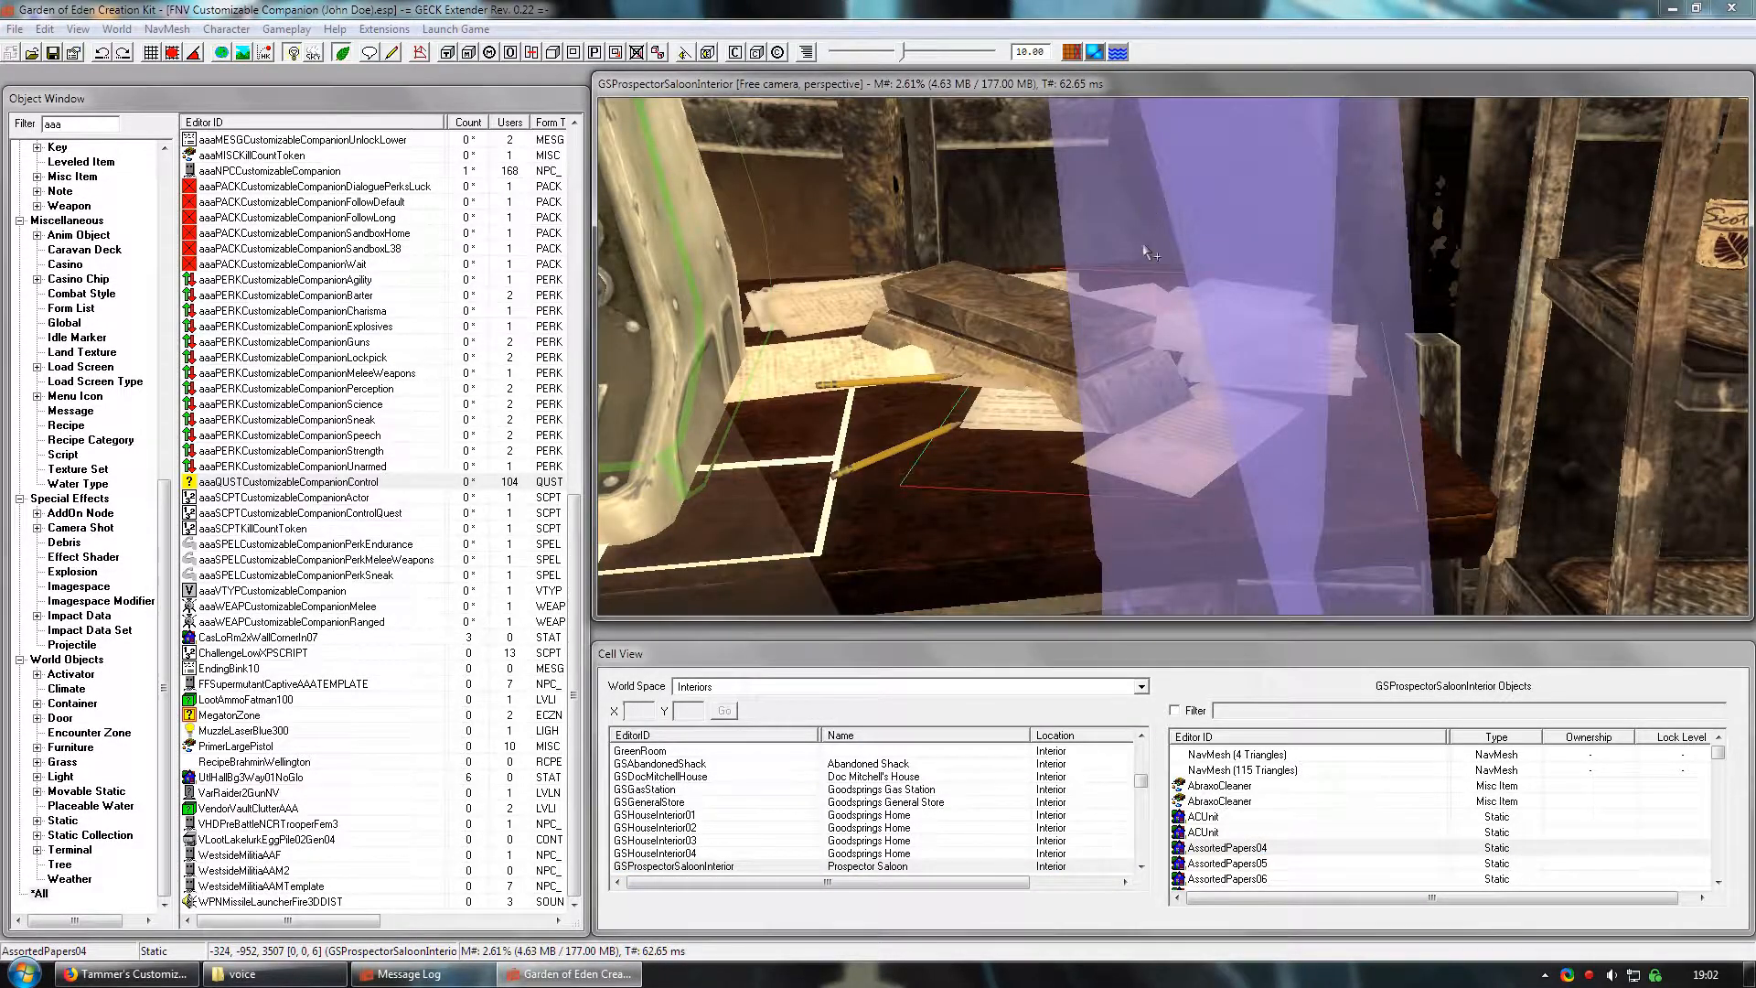
- Hide the markers in the Prospector Saloon with the whole bar area in view
scroll(1153, 310, "down", 3)
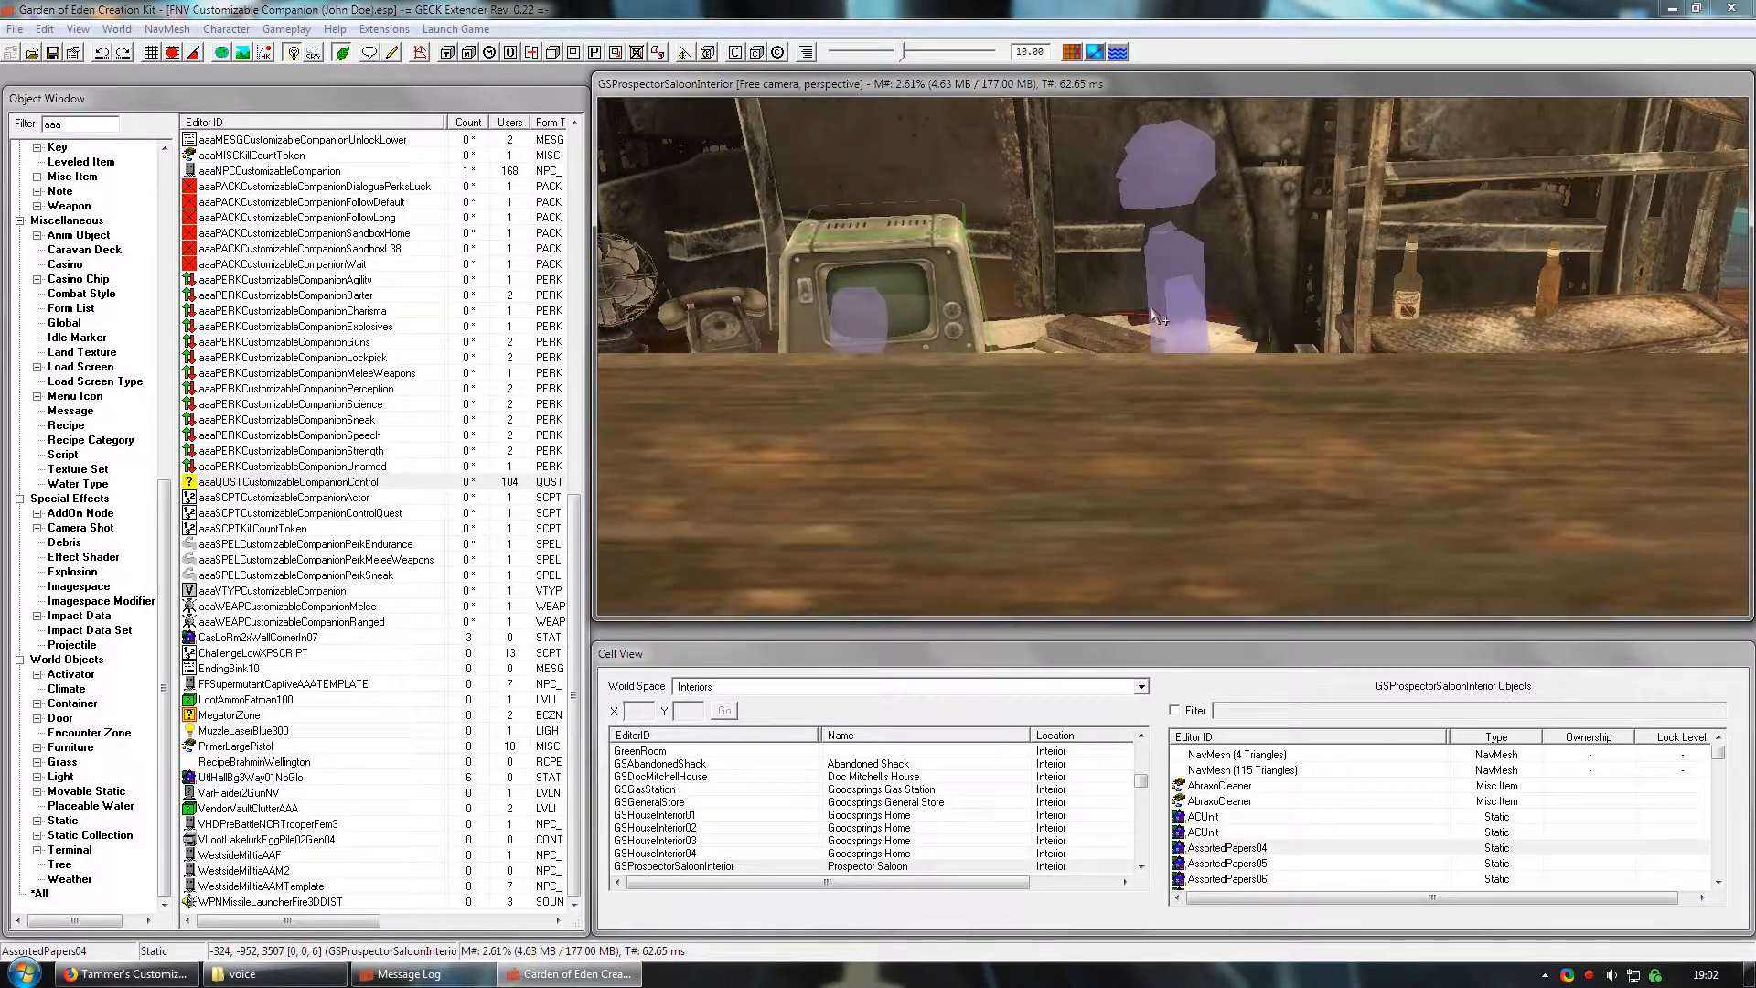
middle_click_drag(1153, 310, 1274, 420, "shift")
scroll(1007, 308, "down", 3)
scroll(1274, 419, "up", 3)
middle_click_drag(1011, 376, 1090, 323)
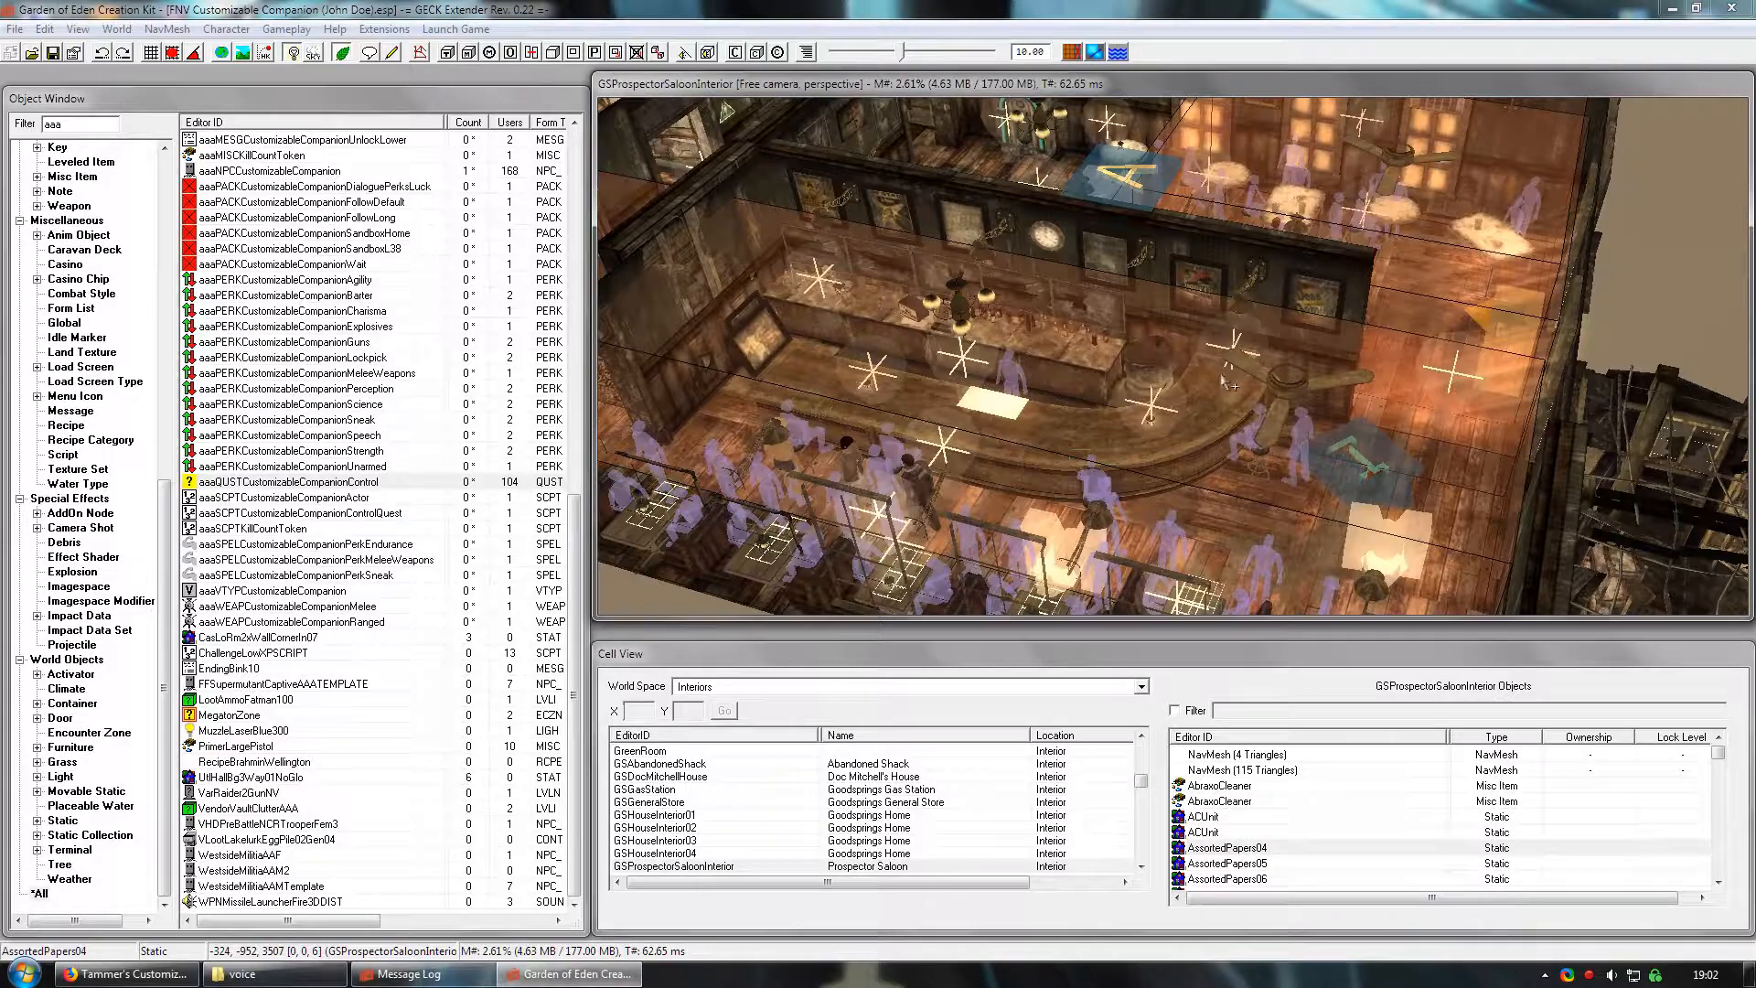
key("m")
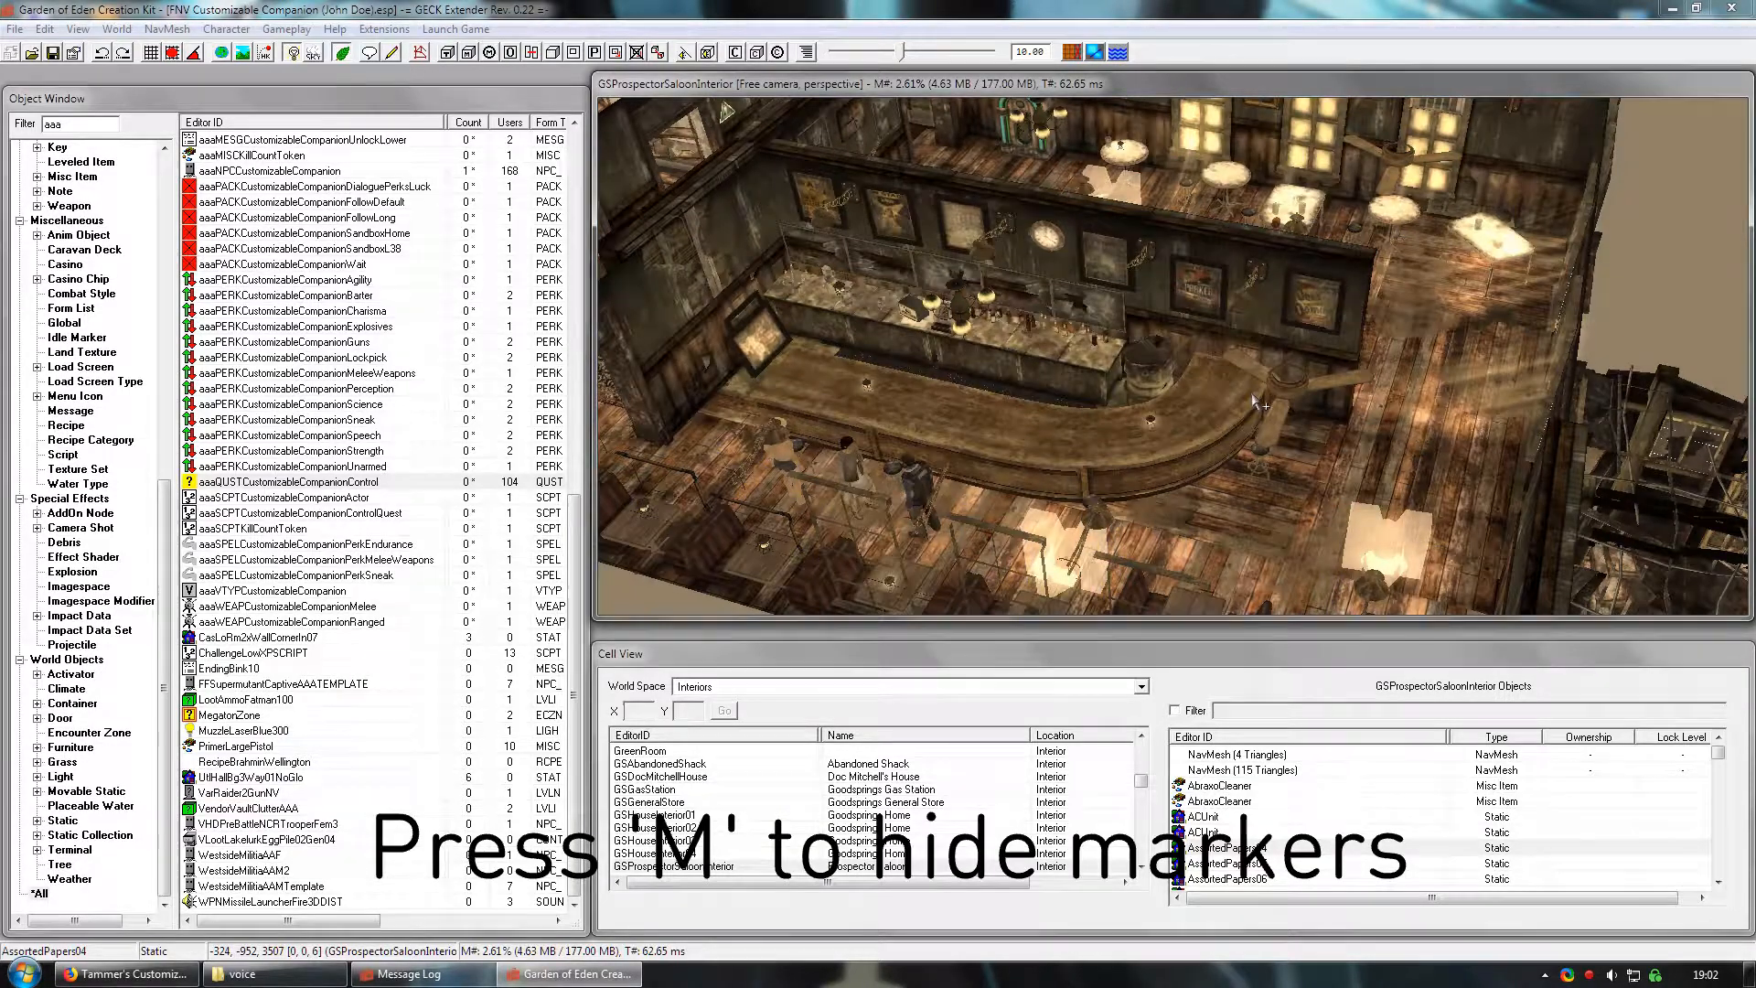
- Move the copied companion and home marker references onto the saloon's open wooden floor, accepting the irreversible move
middle_click_drag(1222, 381, 732, 463, "shift")
scroll(732, 463, "down", 2)
scroll(1034, 342, "up", 2)
middle_click_drag(1034, 342, 1582, 146)
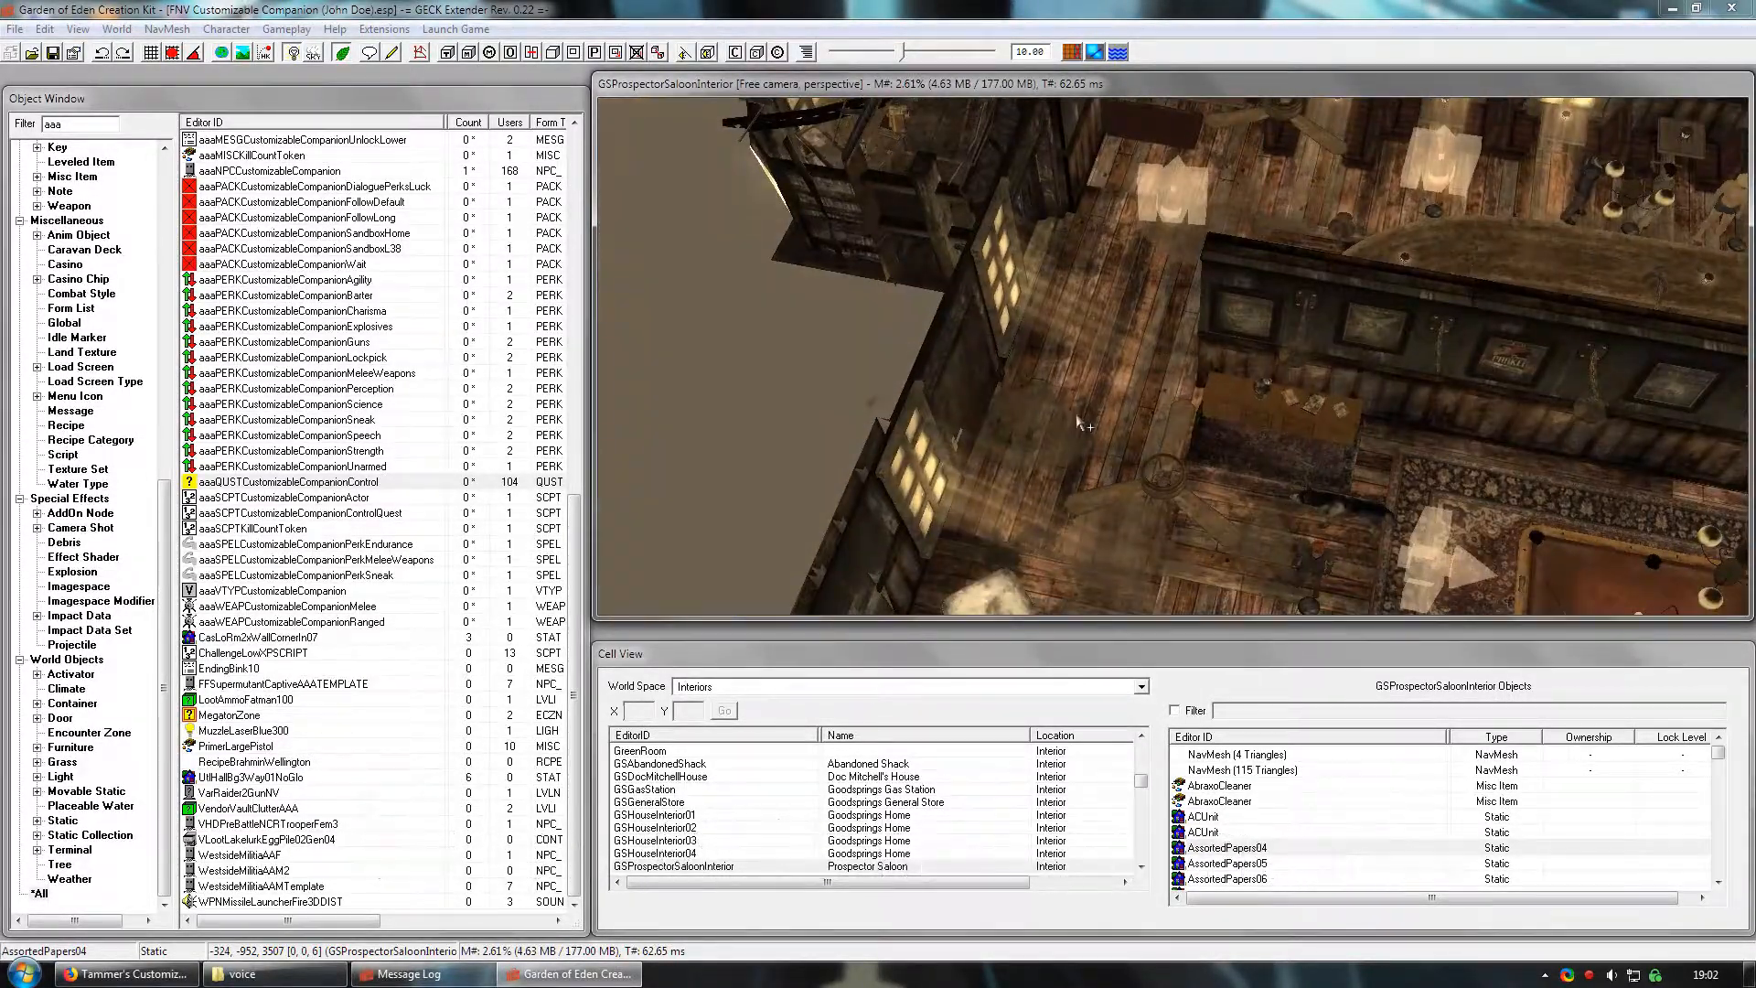
scroll(1140, 375, "up", 5)
middle_click_drag(1140, 375, 951, 625)
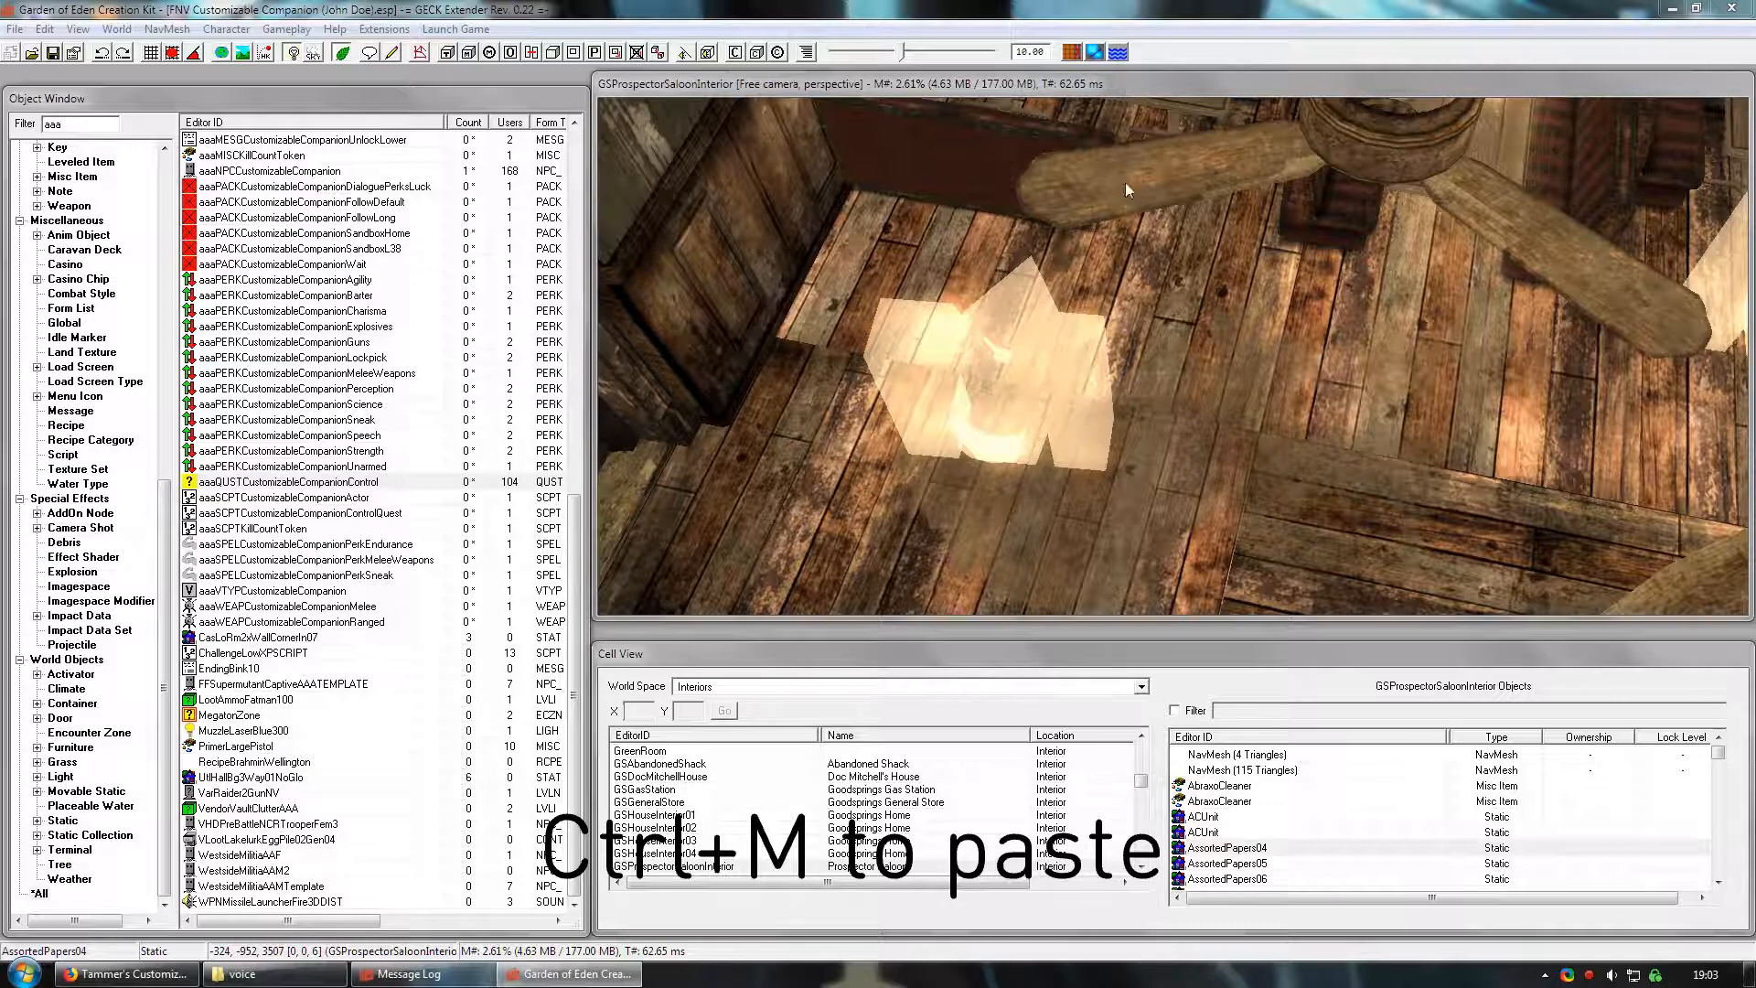
key("ctrl+m")
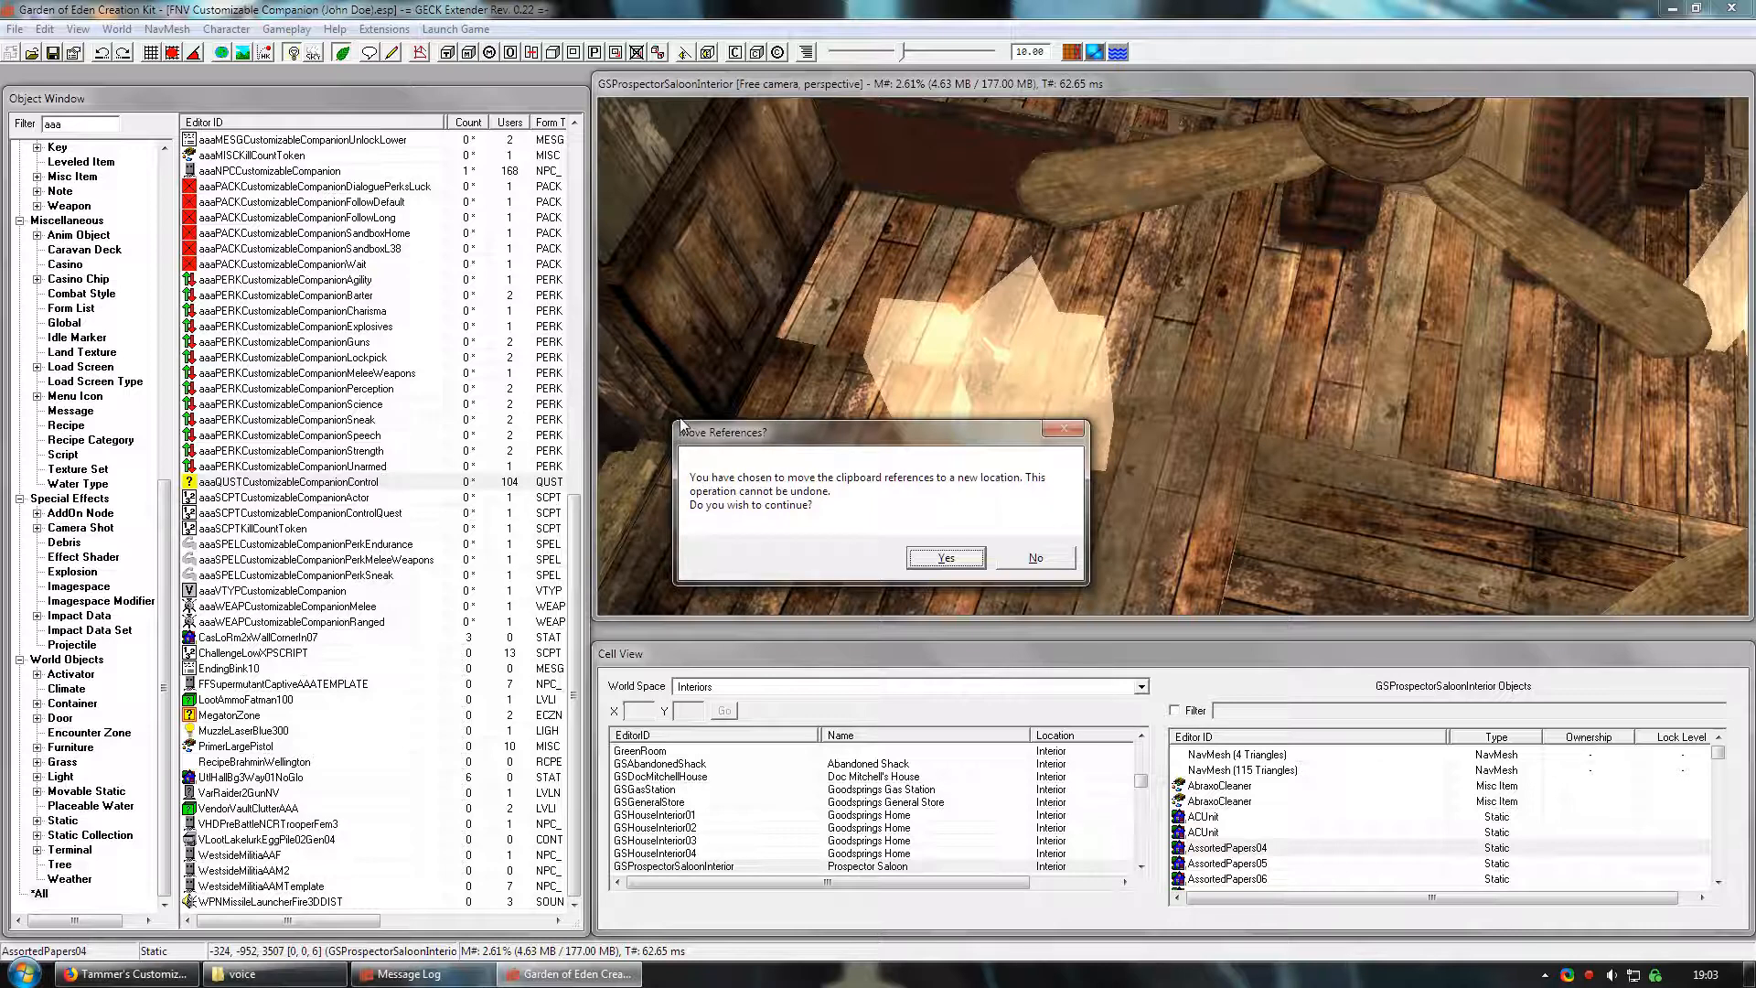
left_click(929, 560)
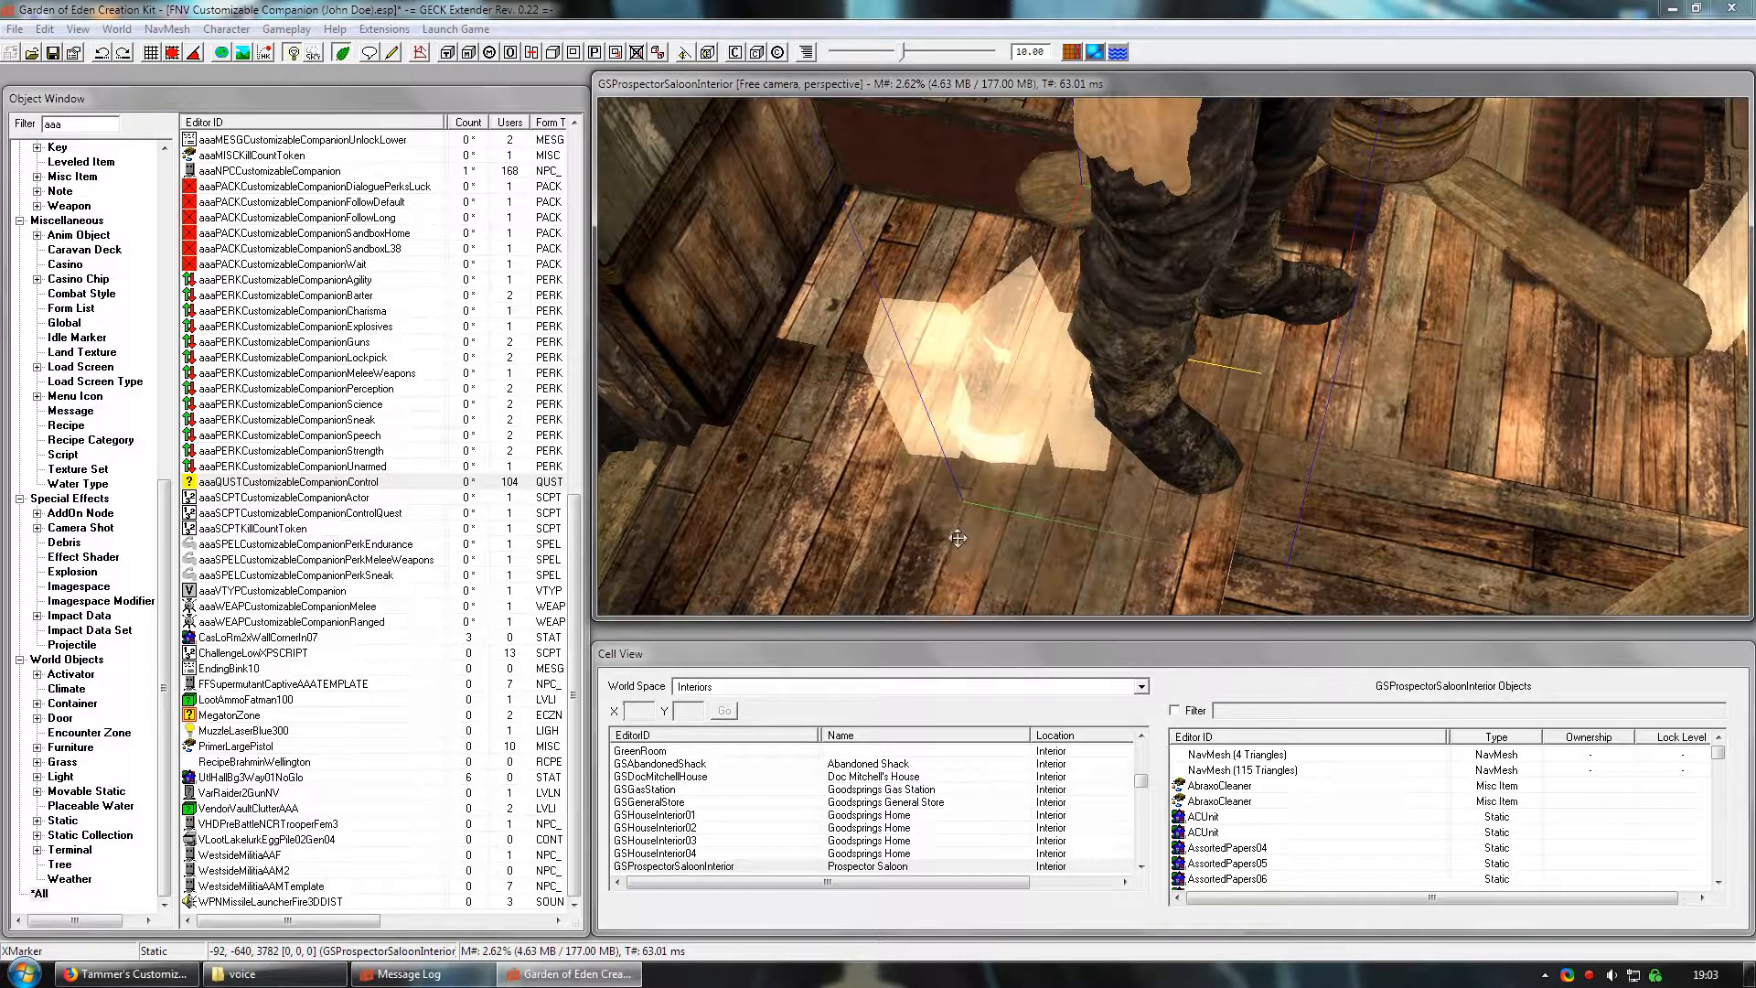
- Show the markers in the Prospector Saloon and drop the companion and its home marker onto the floor
scroll(1193, 254, "down", 2)
scroll(1193, 254, "down", 2)
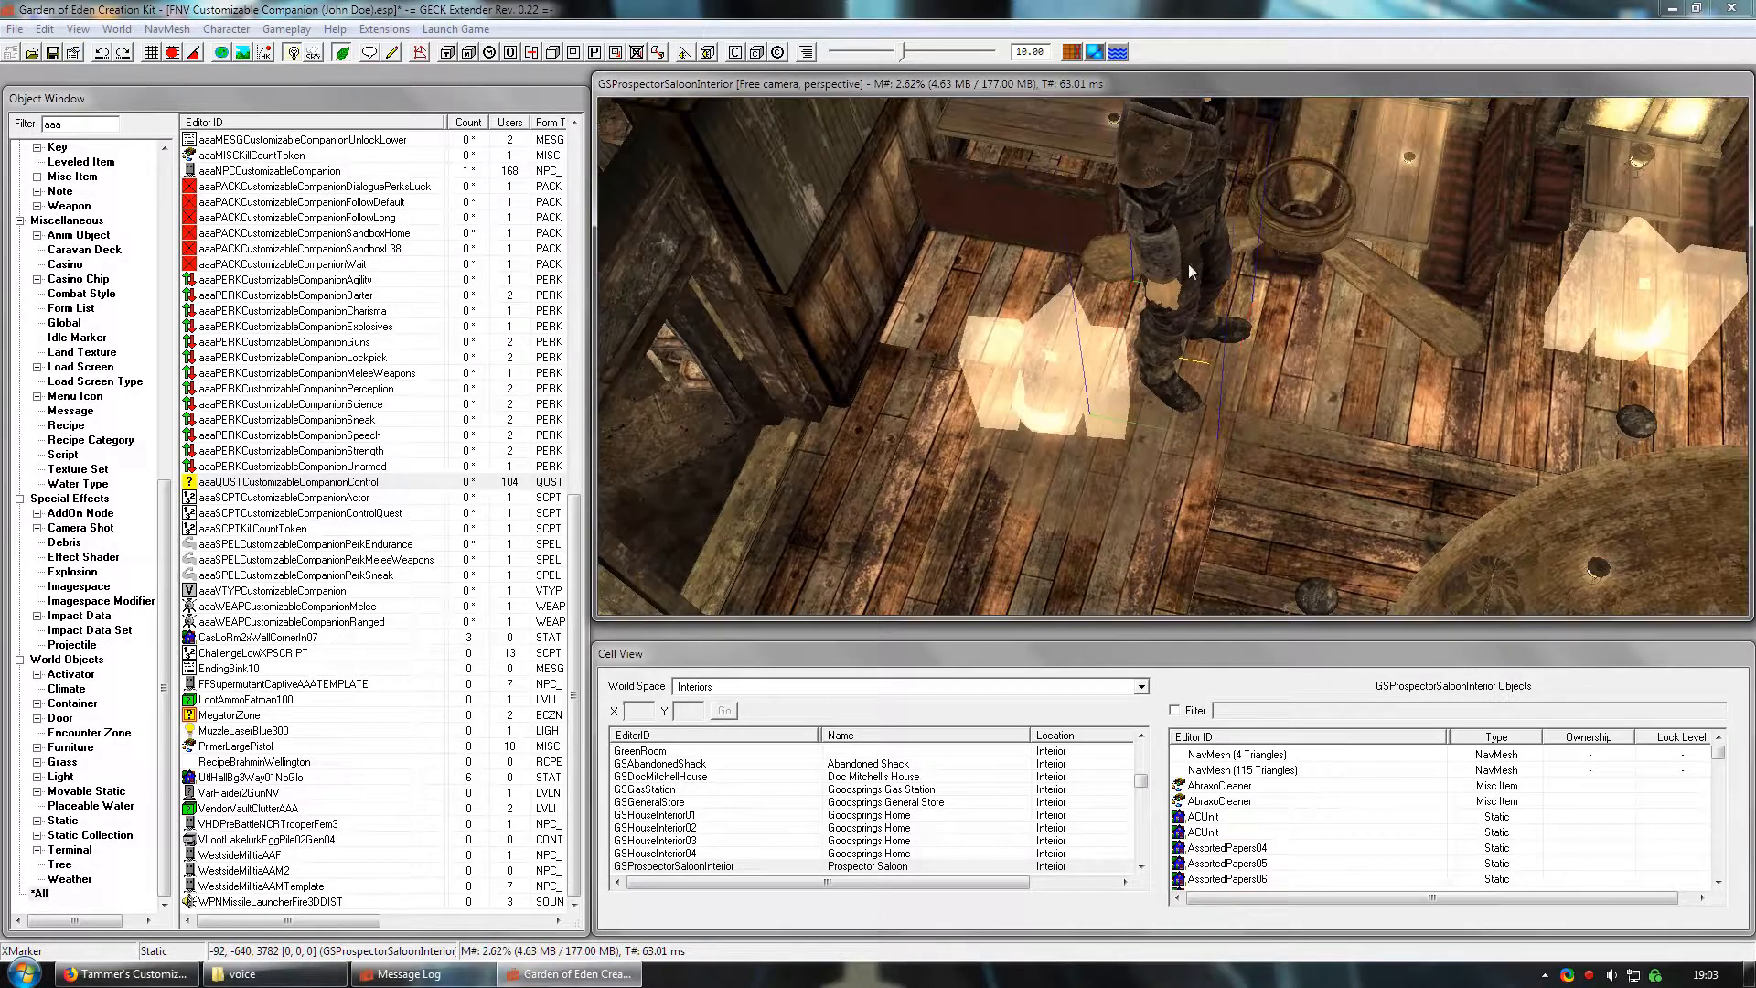
middle_click_drag(1191, 269, 1004, 311, "shift")
key("m")
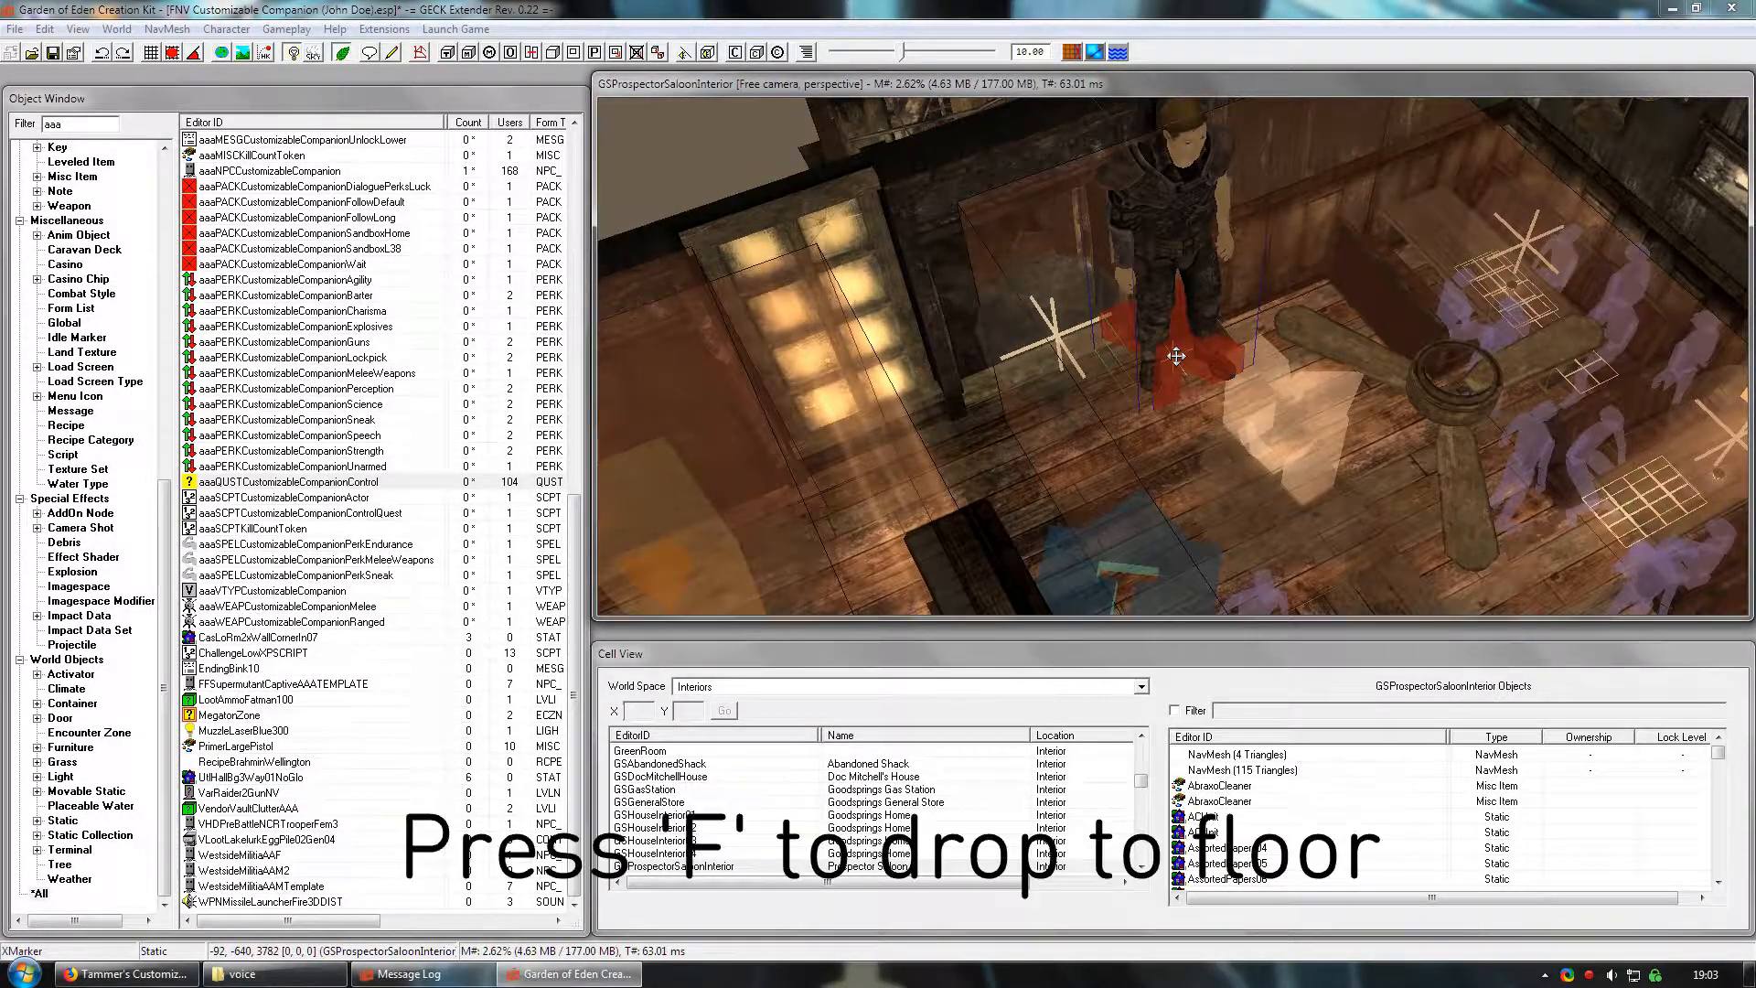
key("f")
mouse_move(1176, 356)
middle_mouse_down("shift")
mouse_move(1076, 266)
mouse_move(1086, 282)
middle_mouse_up("shift")
key("f")
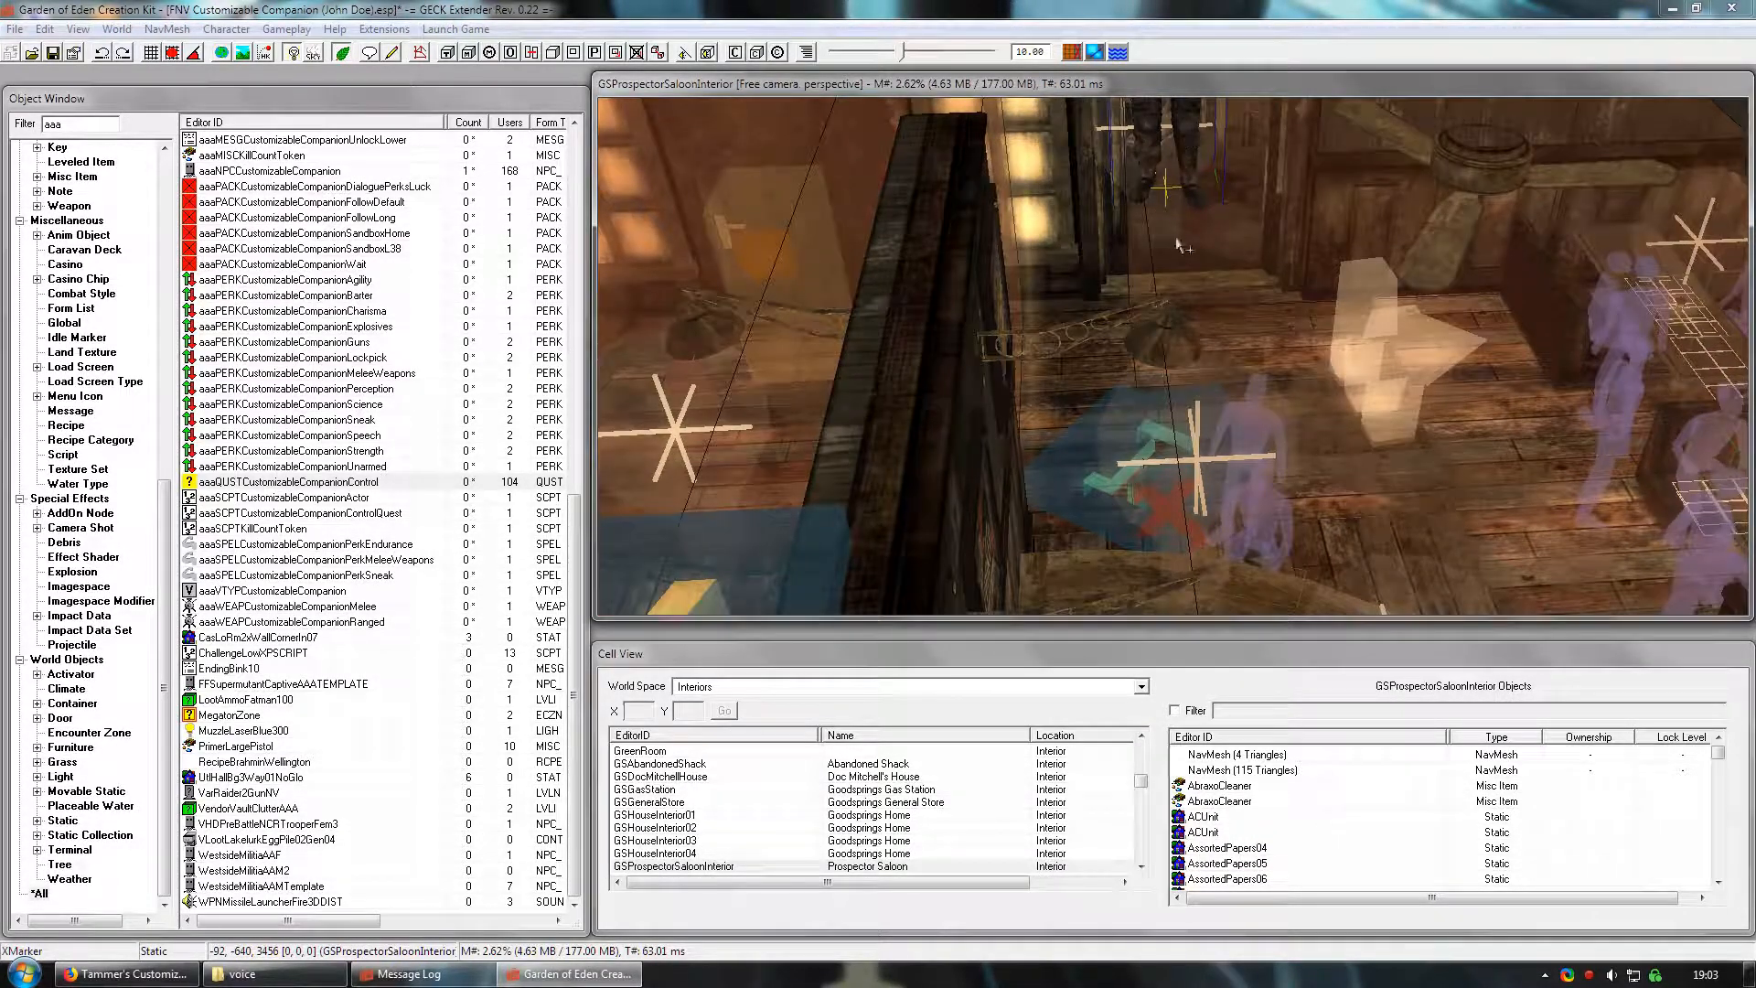
- With markers hidden, move the companion and home marker from the doorway to the open floor near the round table, and show the markers again
key("m")
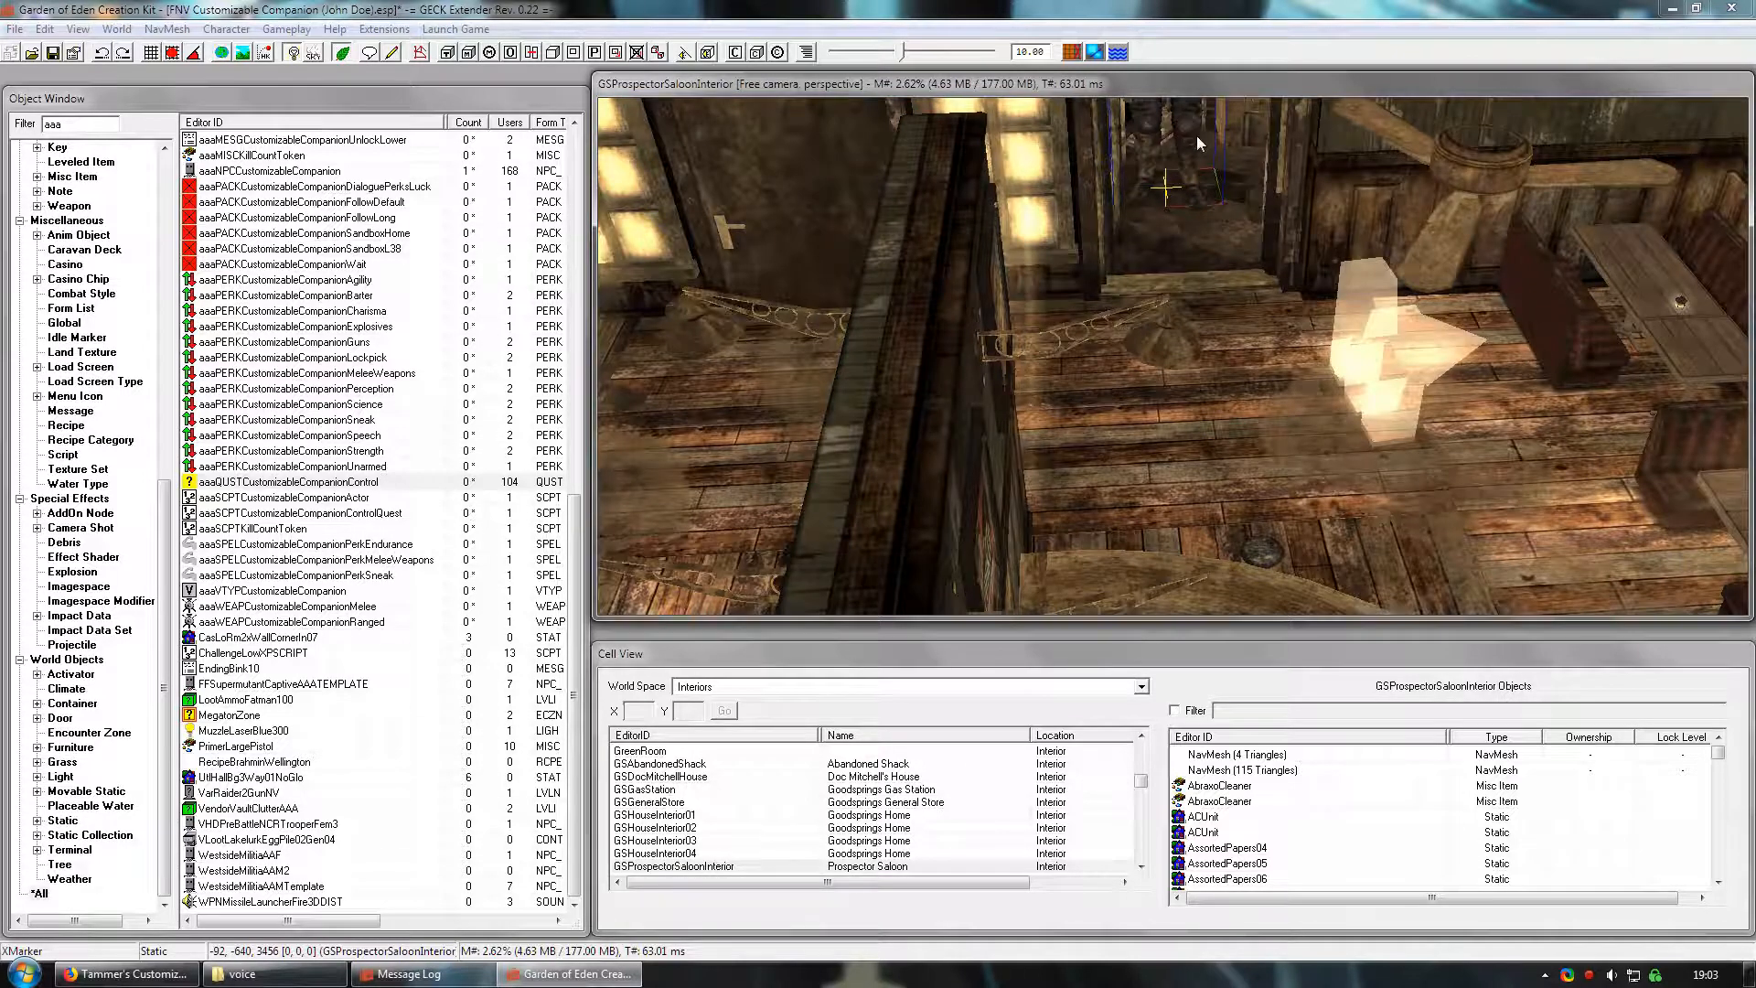
left_click_drag(1196, 135, 1196, 321)
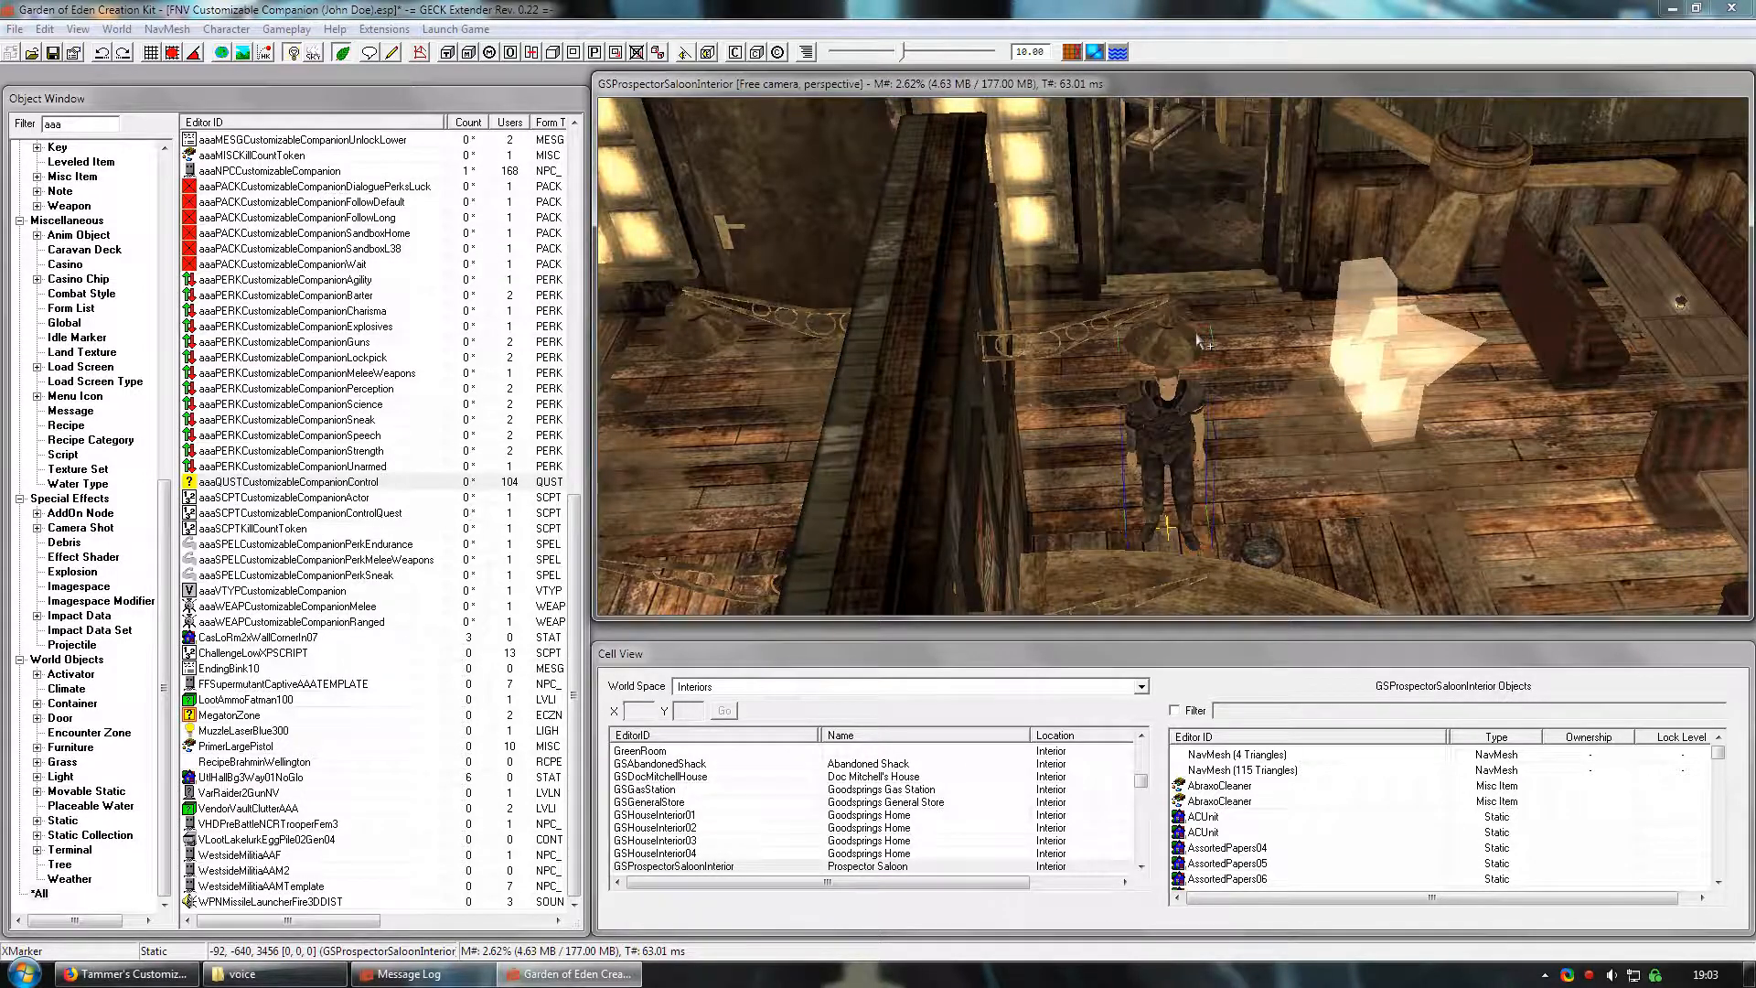
key("m")
mouse_move(1191, 434)
middle_mouse_down("shift")
mouse_move(1128, 371)
mouse_move(1038, 415)
mouse_move(980, 398)
middle_mouse_up("shift")
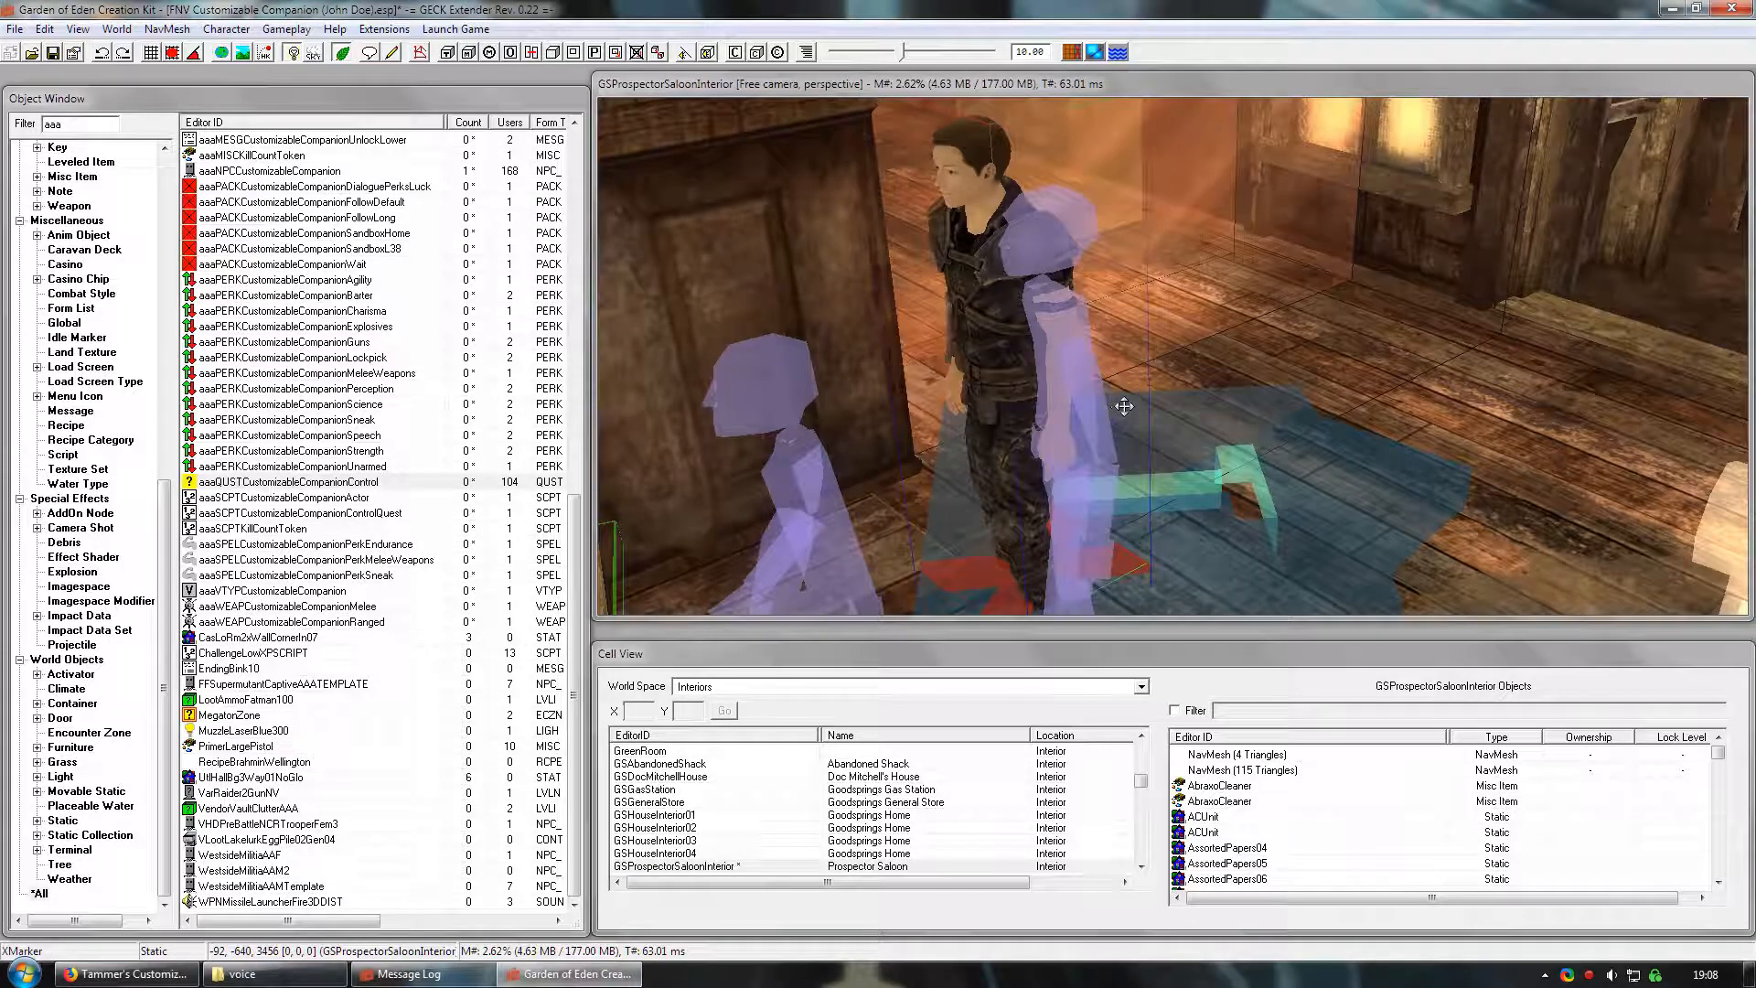
- Open the AboutWhoAreYou topic in the aaaQUSTCustomizableCompanionControl quest
left_click(322, 485)
double_click(321, 485)
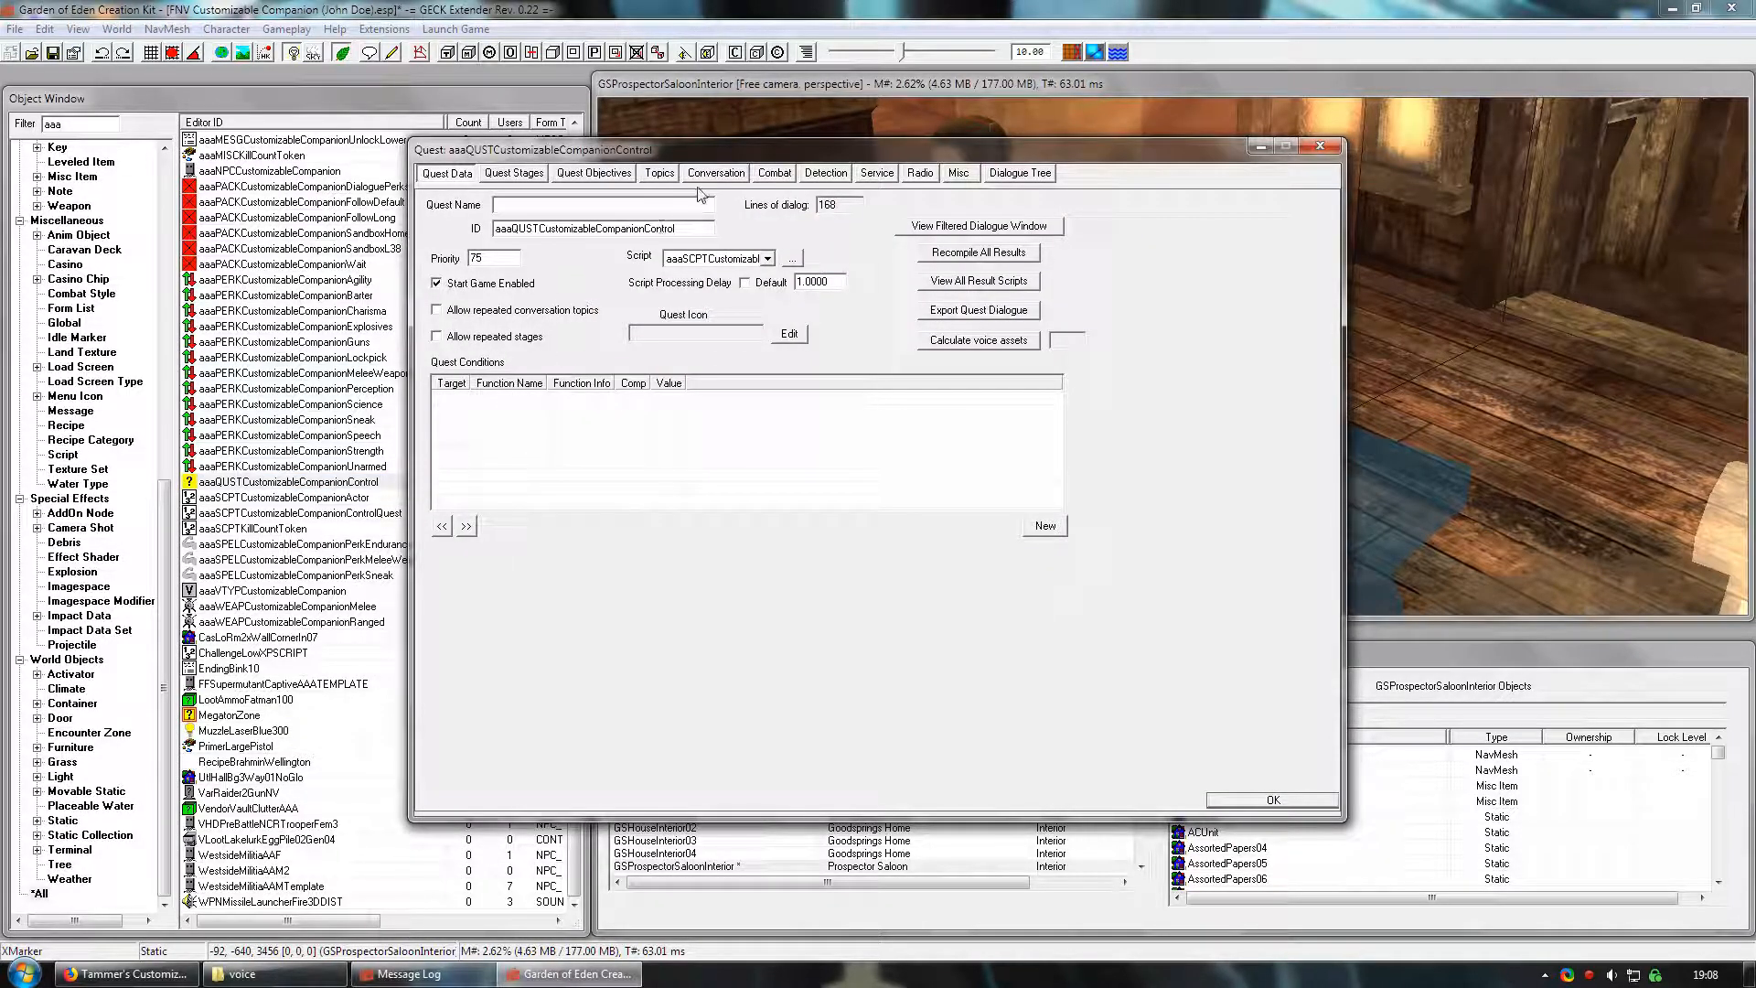
left_click(658, 174)
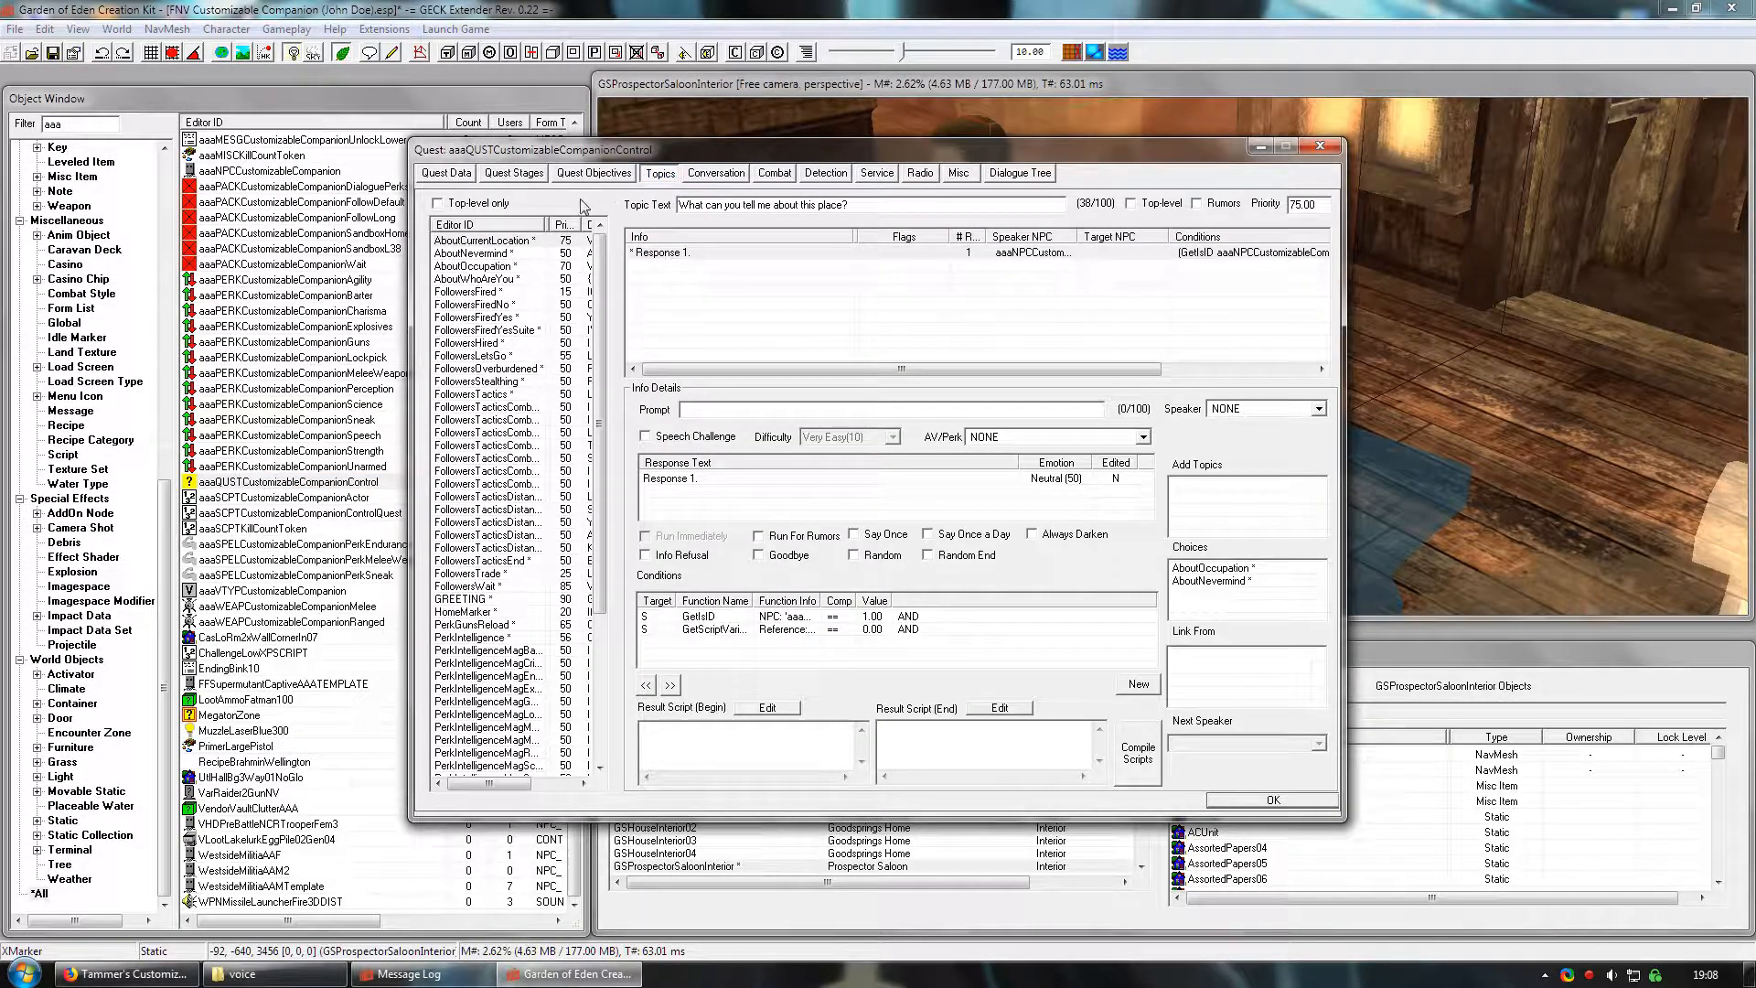
left_click(476, 279)
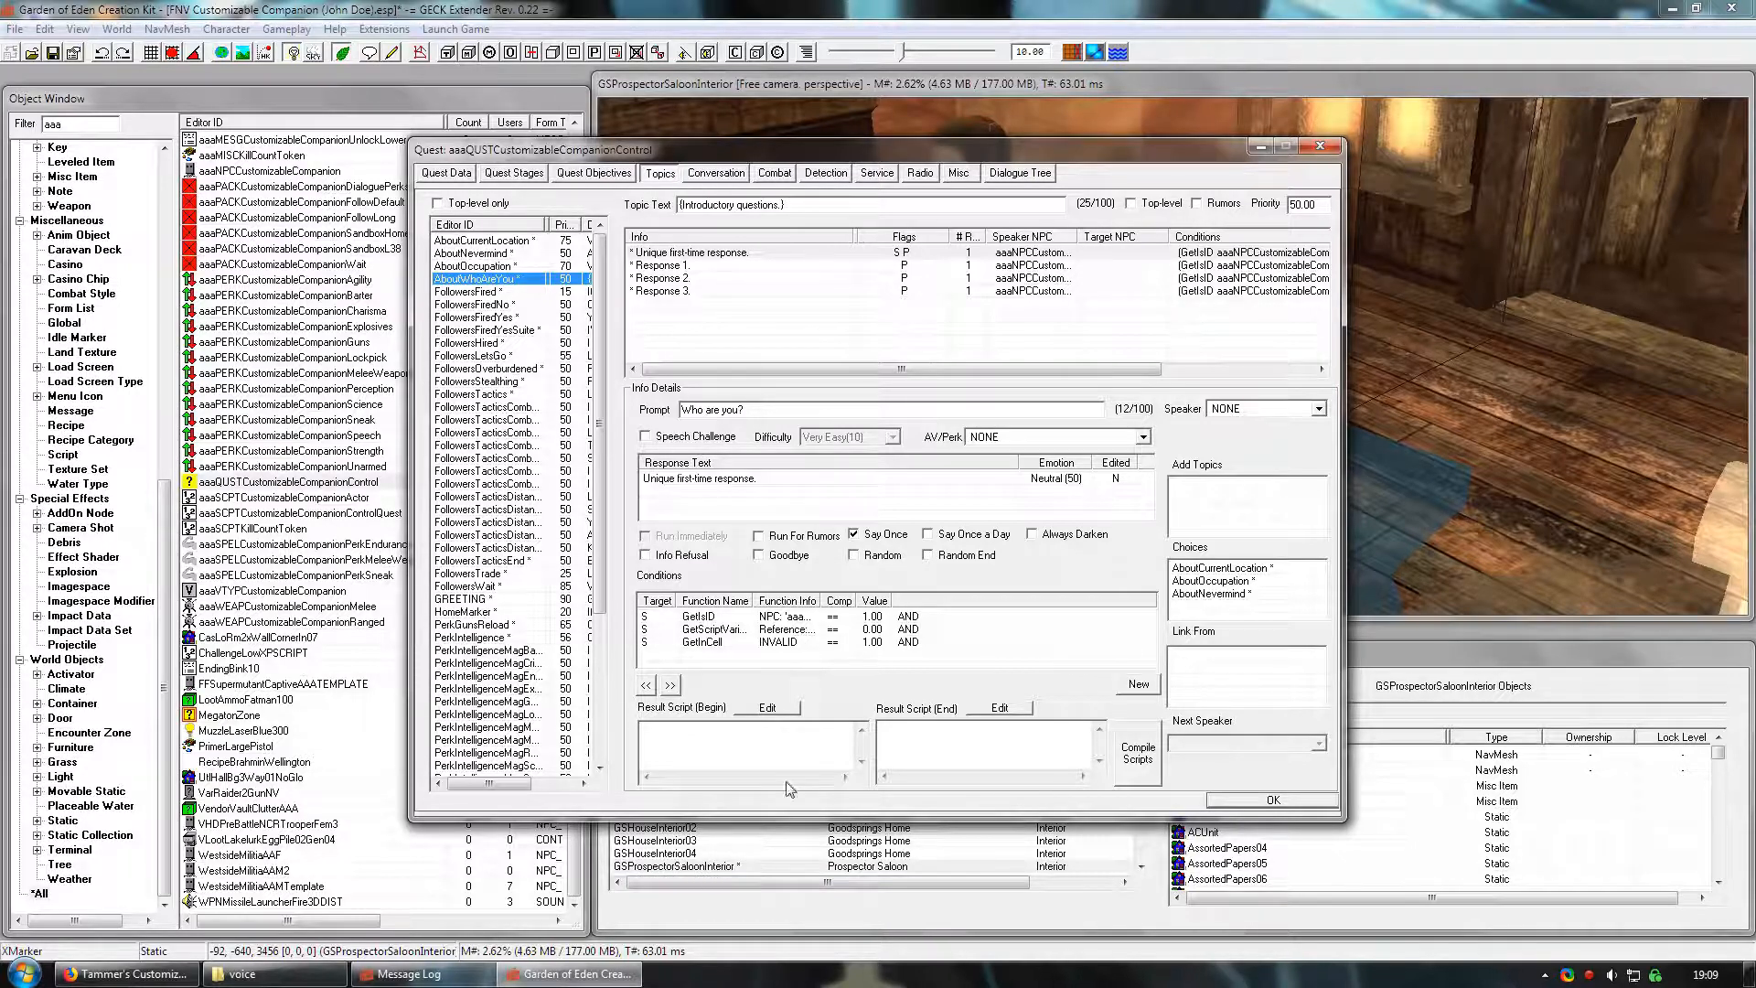
- Set the GetInCell condition of the unique first-time response to the GSProspectorSaloonInterior cell and accept the quest changes
double_click(774, 643)
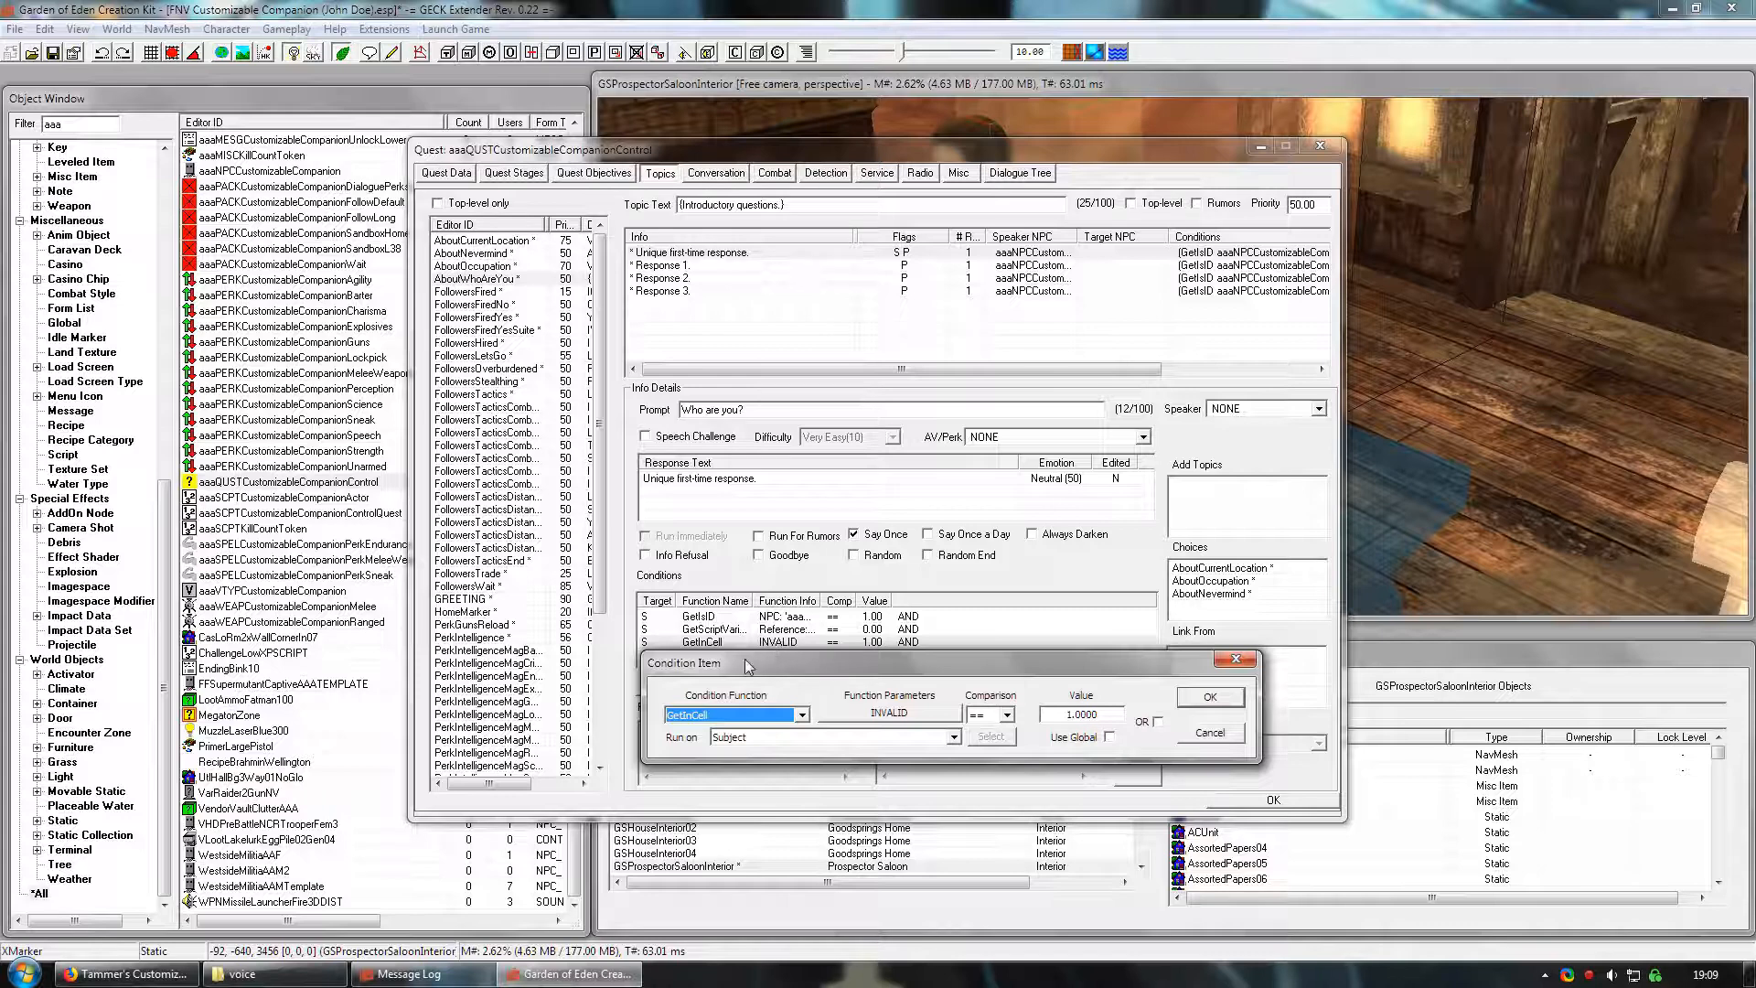
left_click(885, 716)
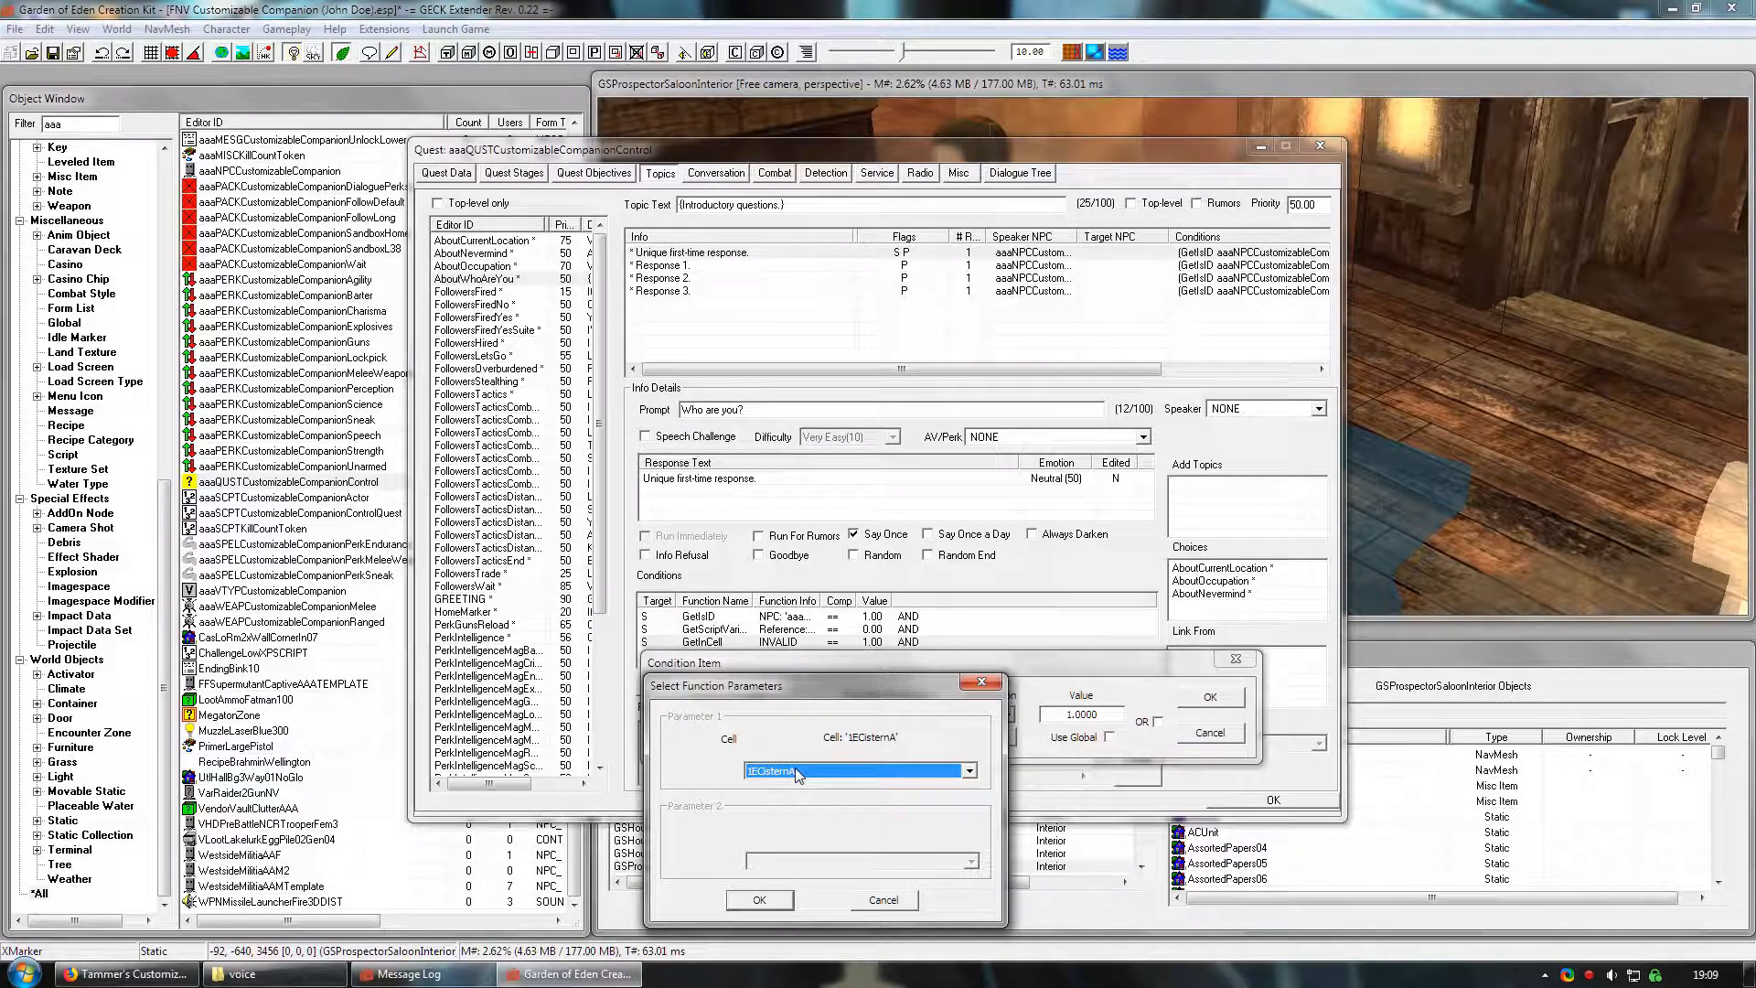
type("gsp")
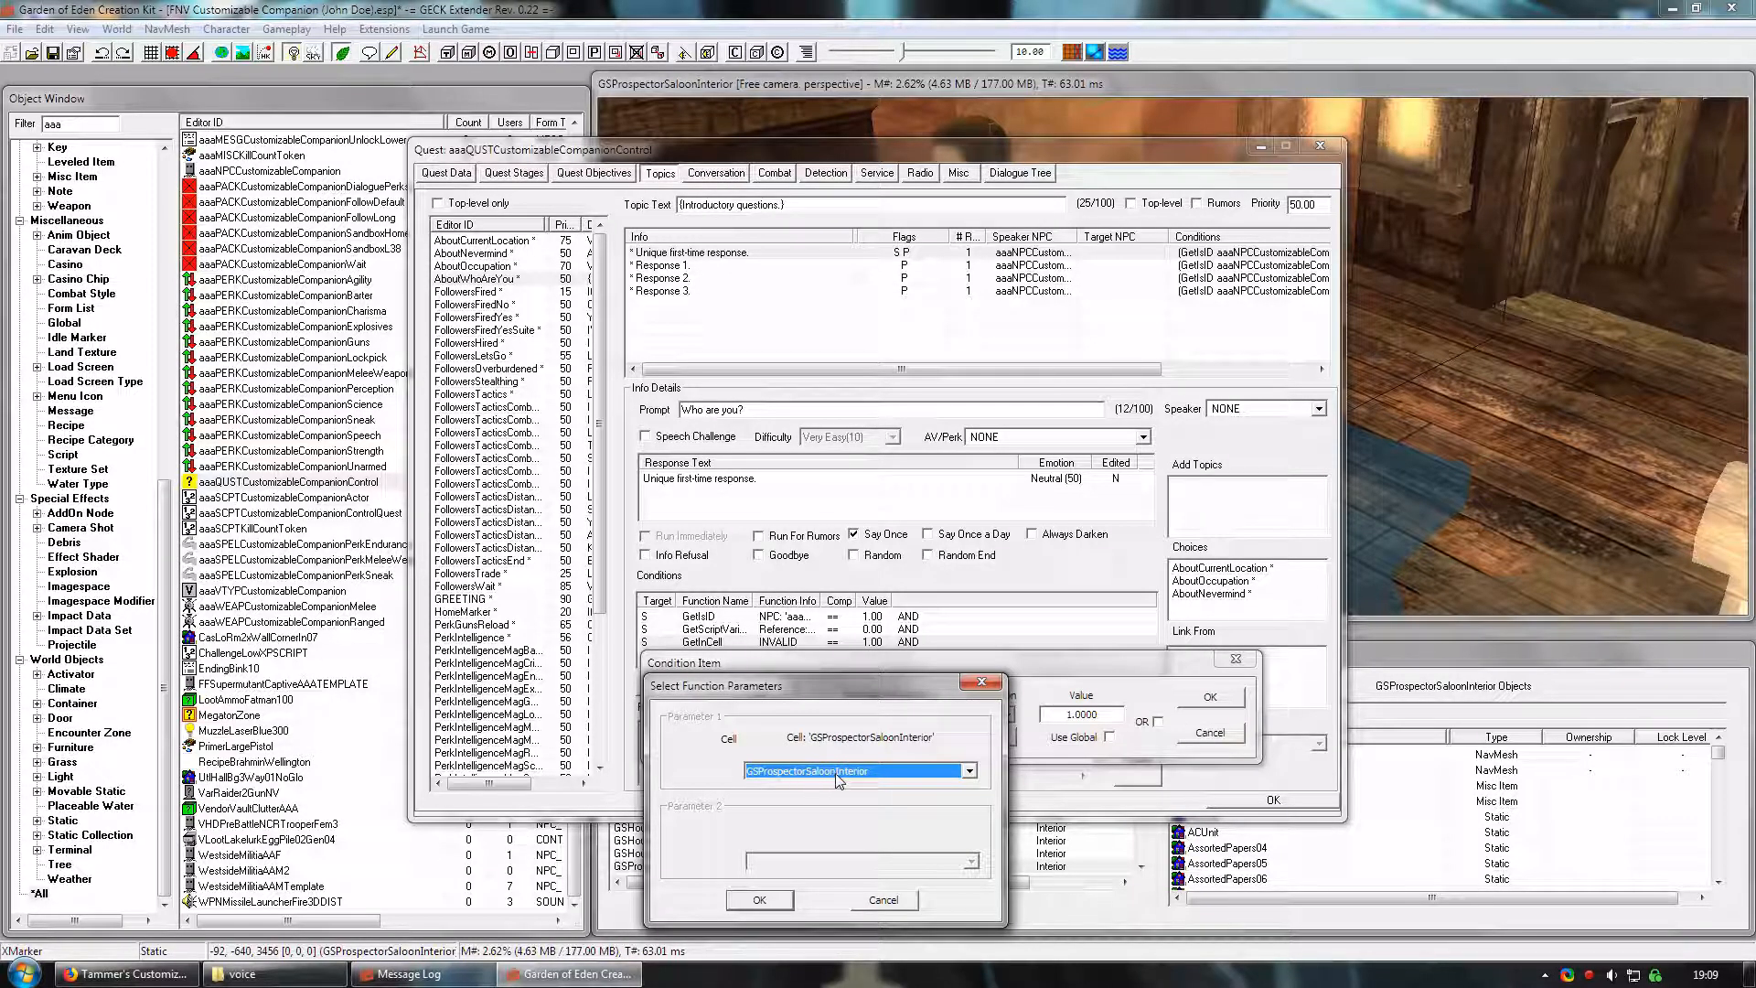
left_click(760, 901)
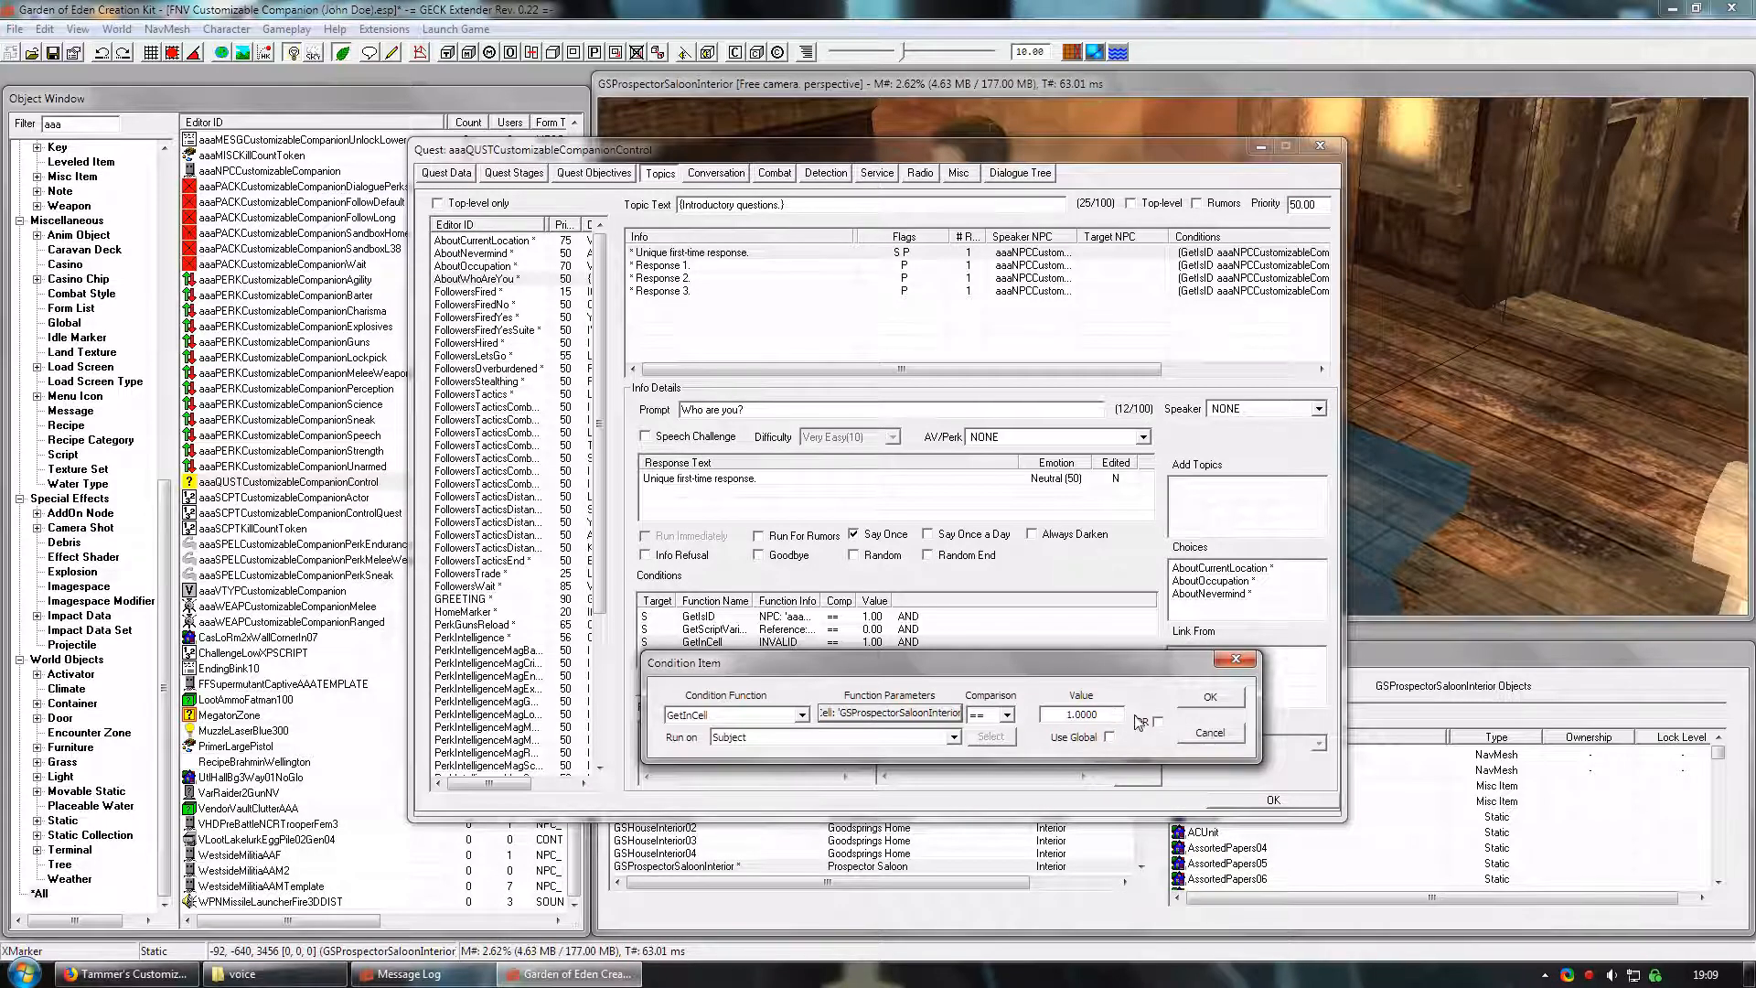
left_click(1209, 697)
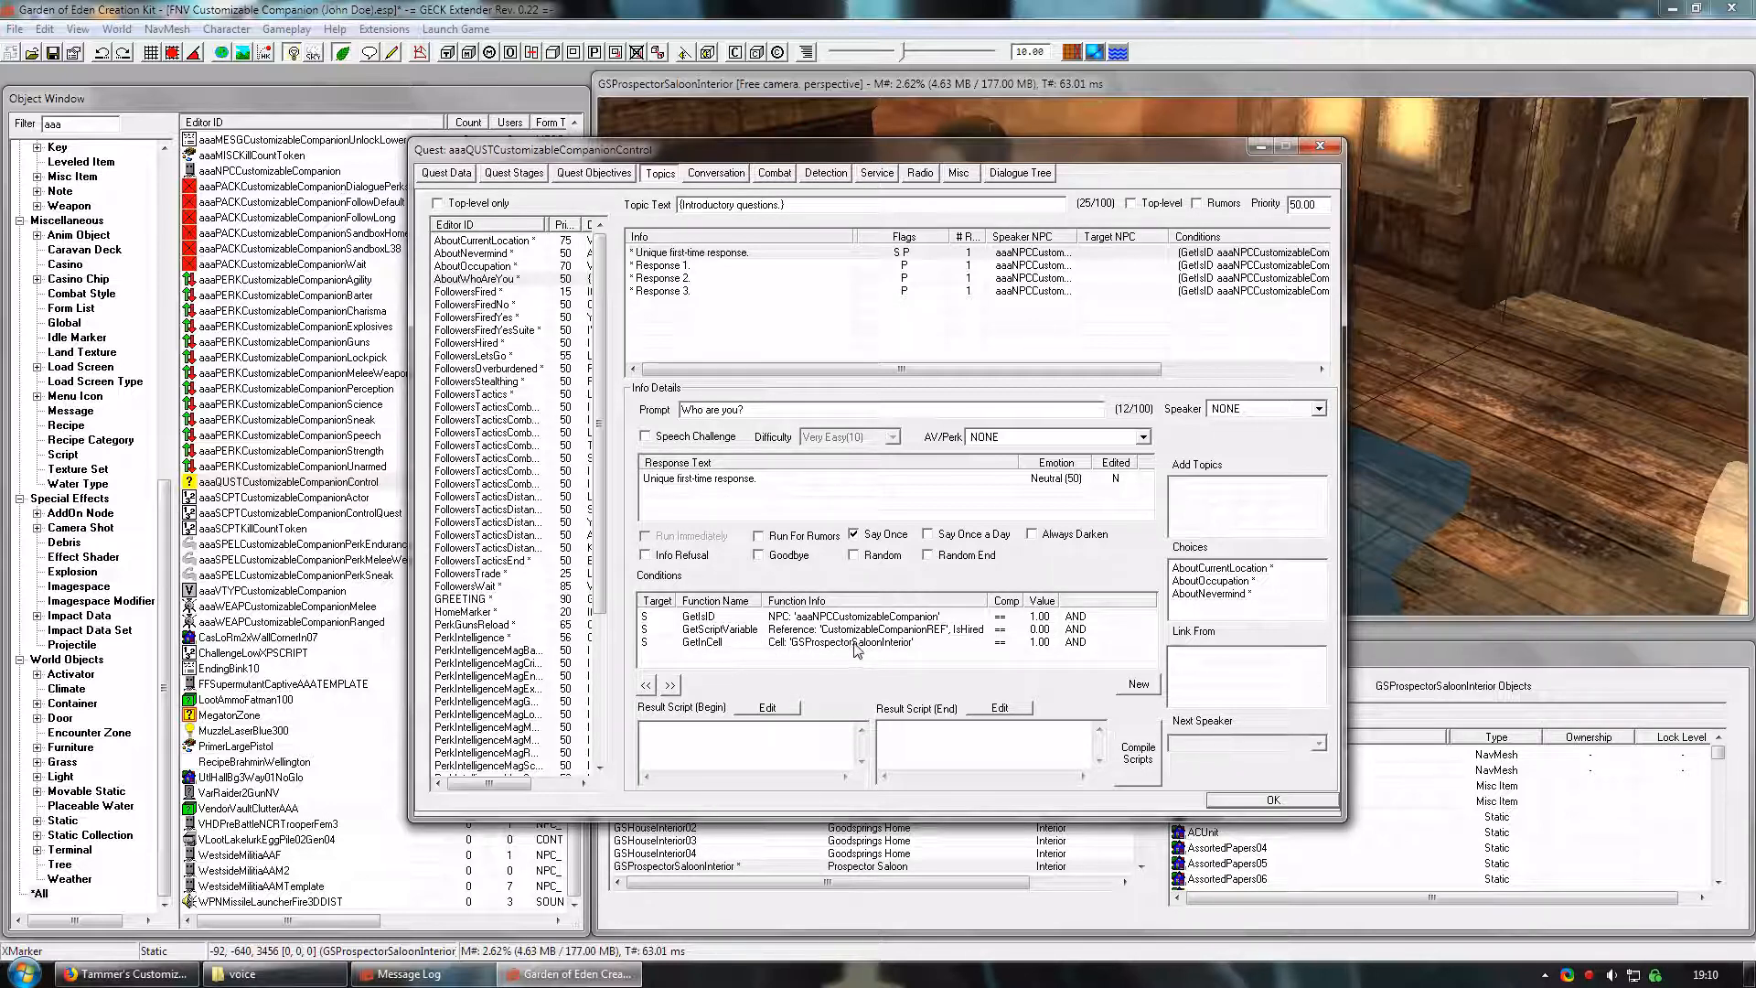
left_click(1271, 801)
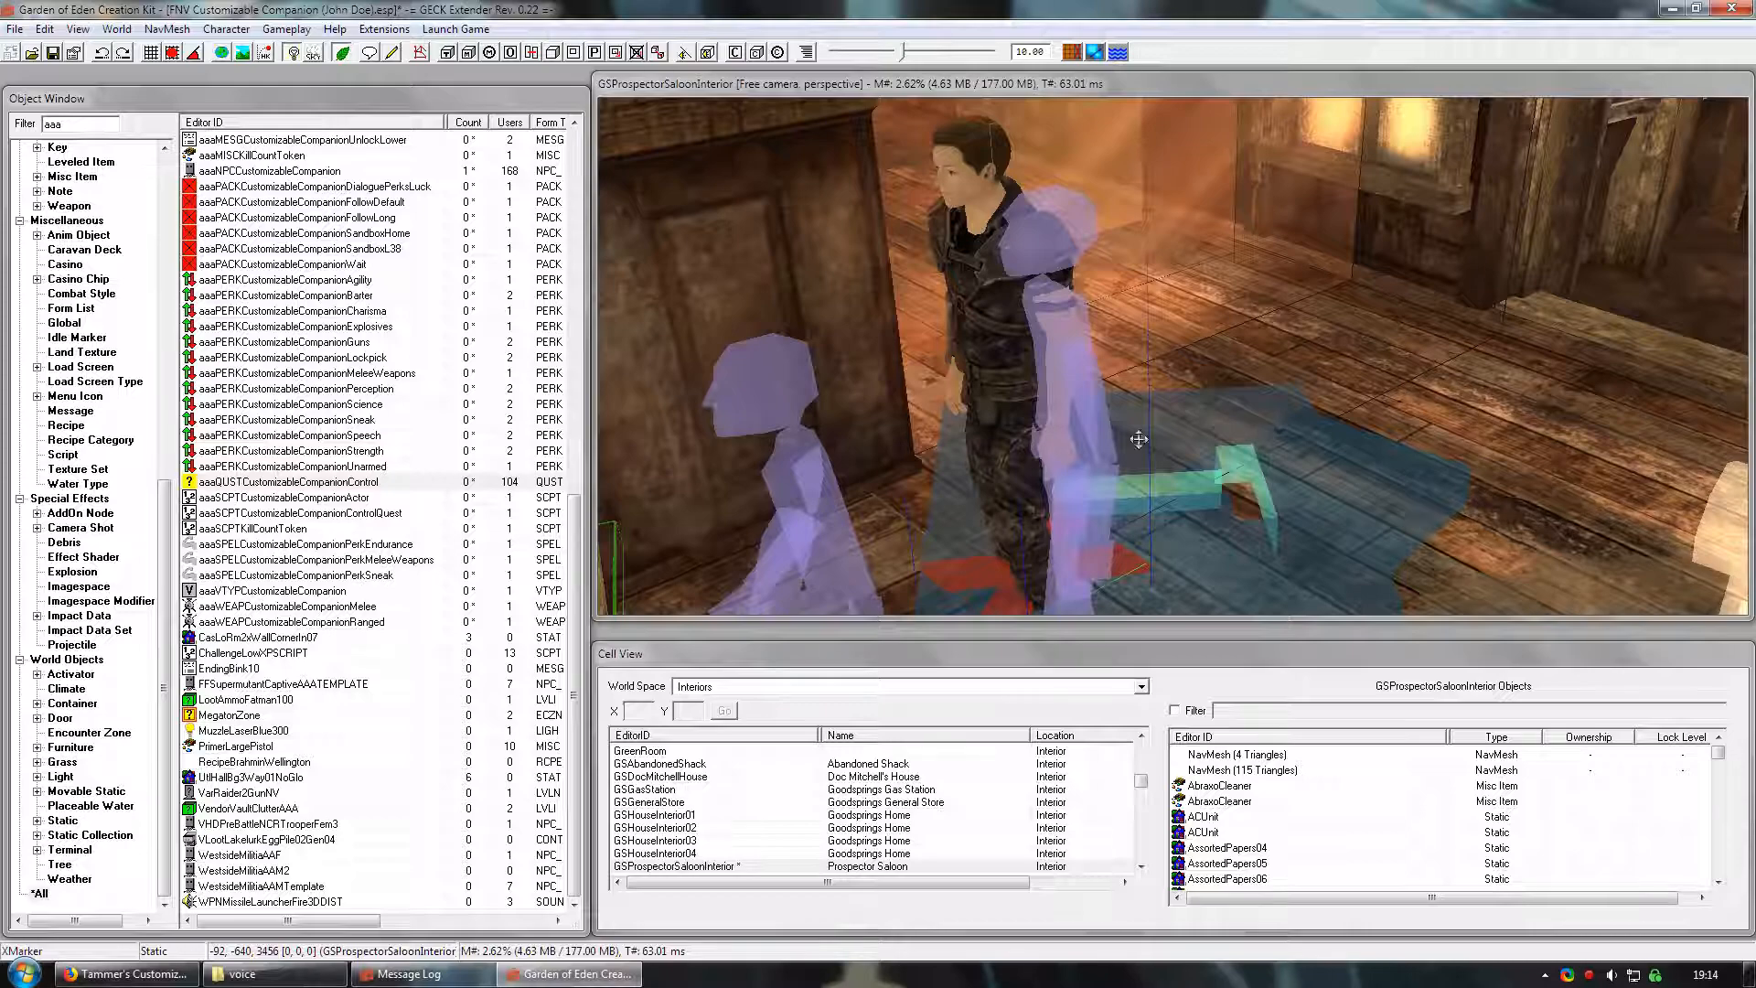
- Switch to the web browser and look through the posts on the Customizable Companion Framework's Nexus Mods page
left_click(128, 973)
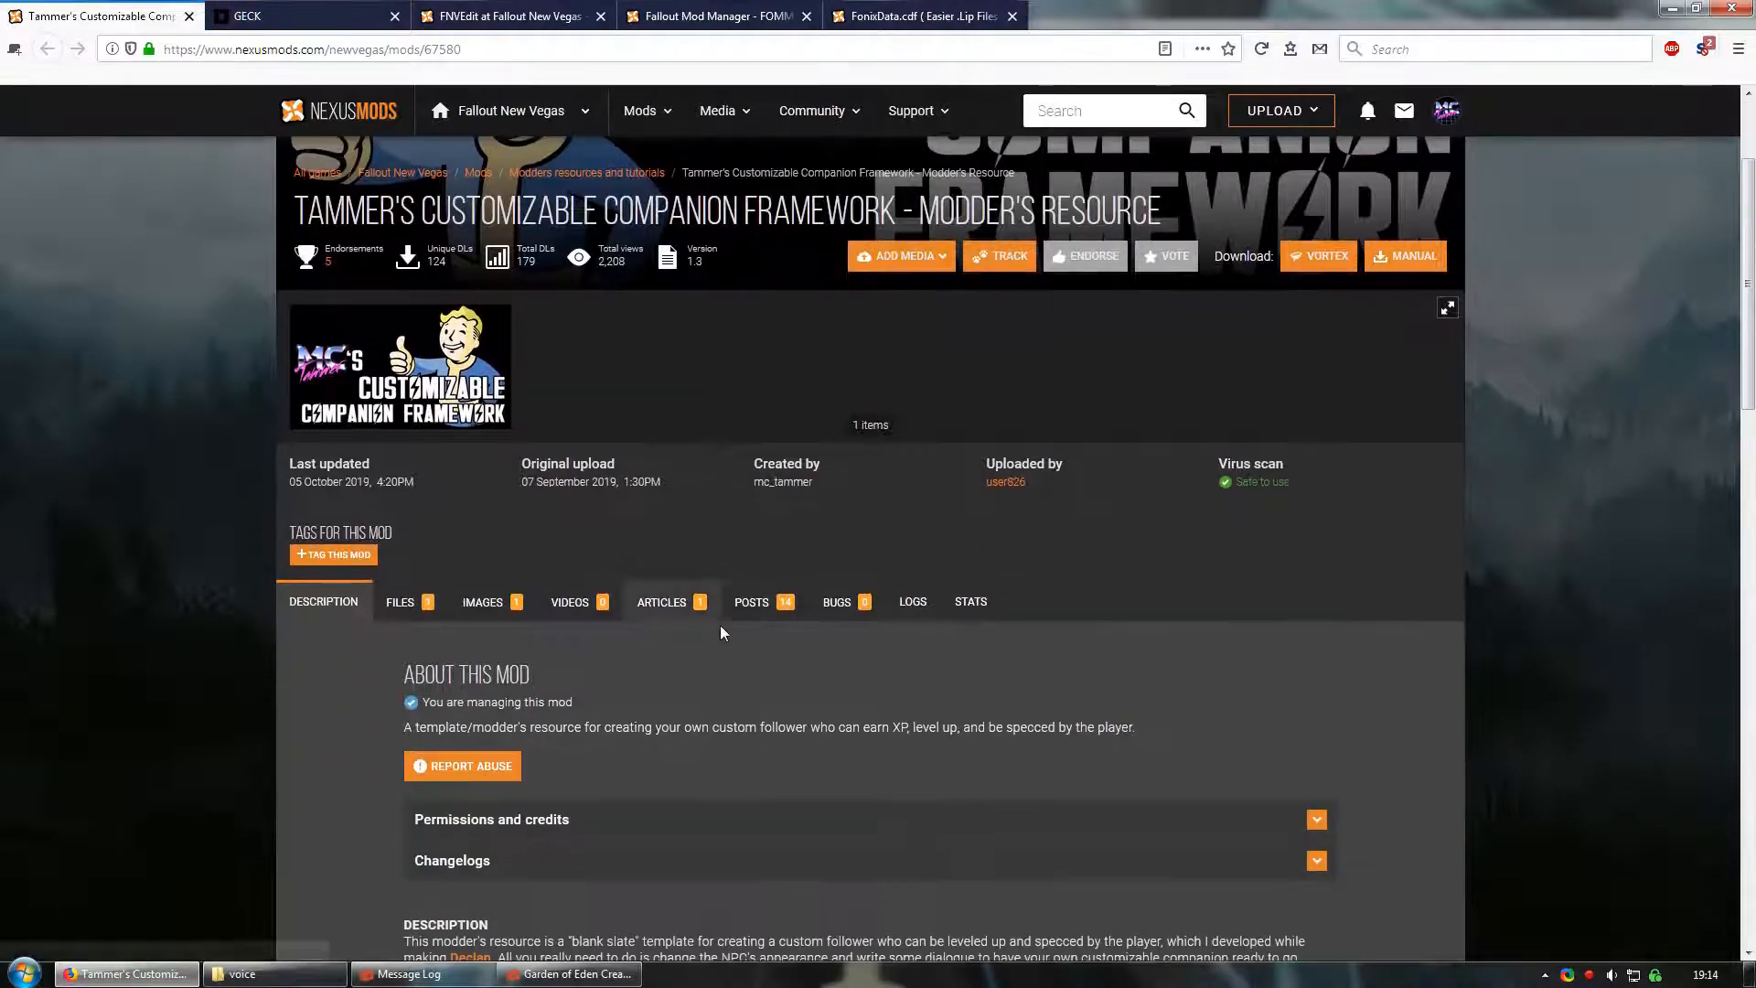
left_click(751, 606)
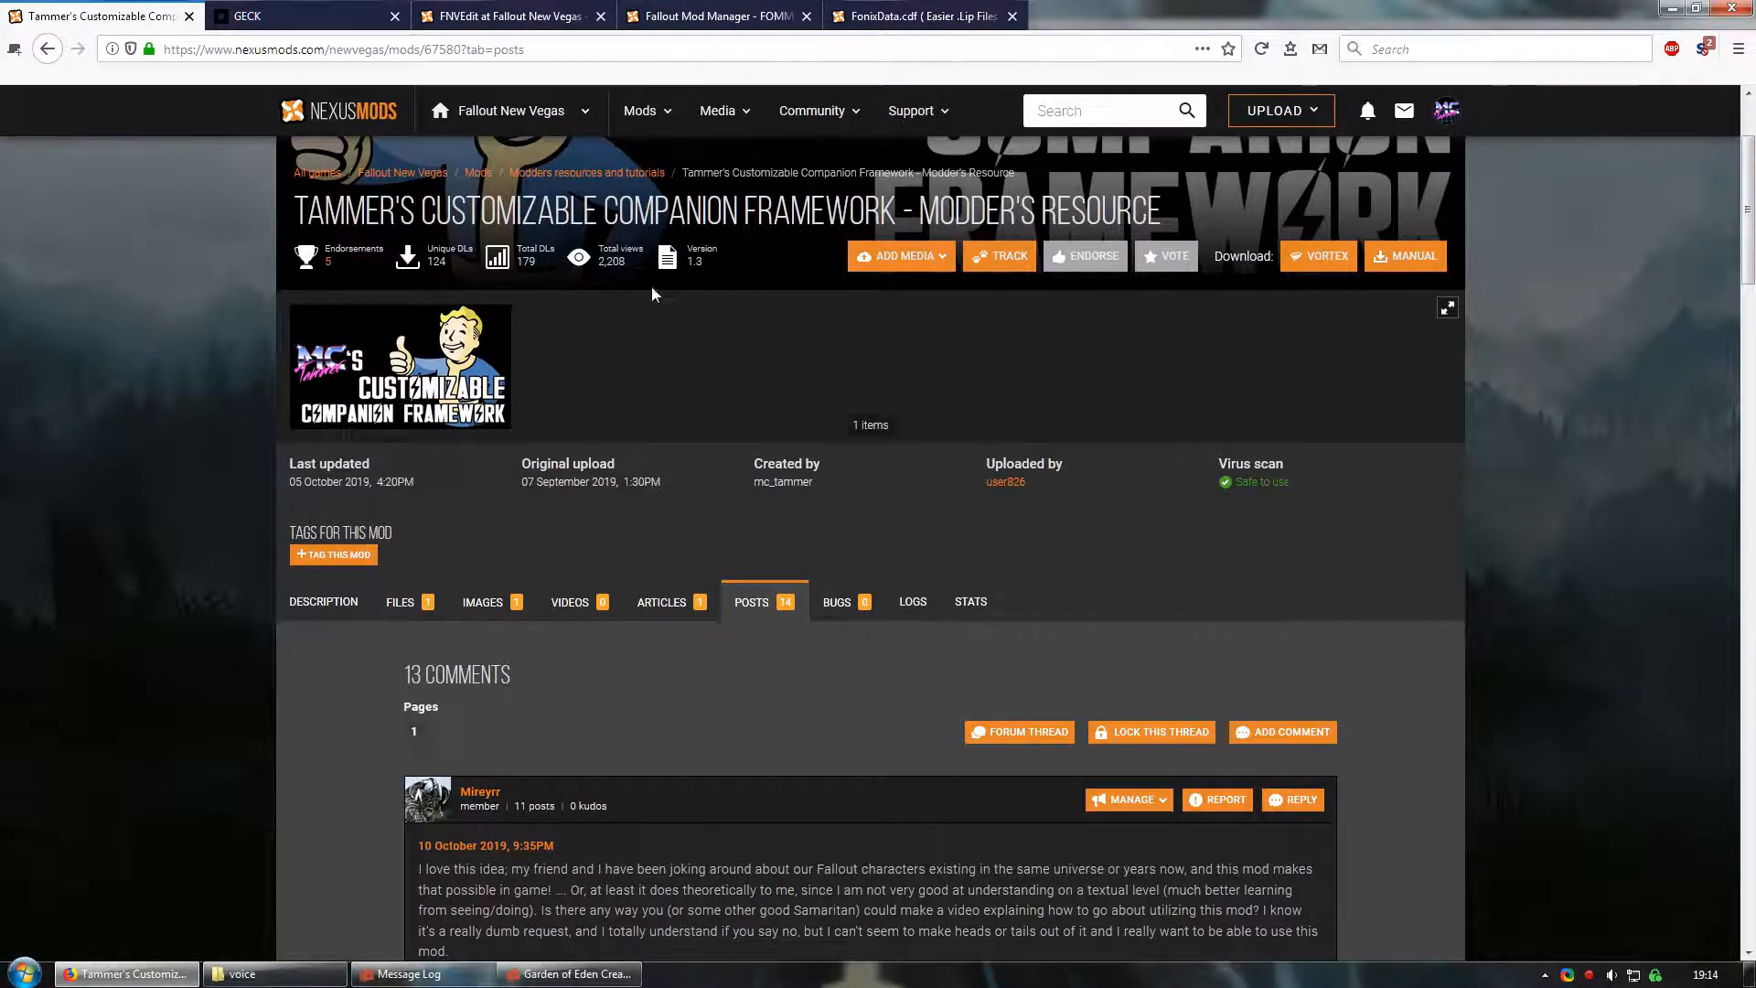
scroll(268, 418, "down", 3)
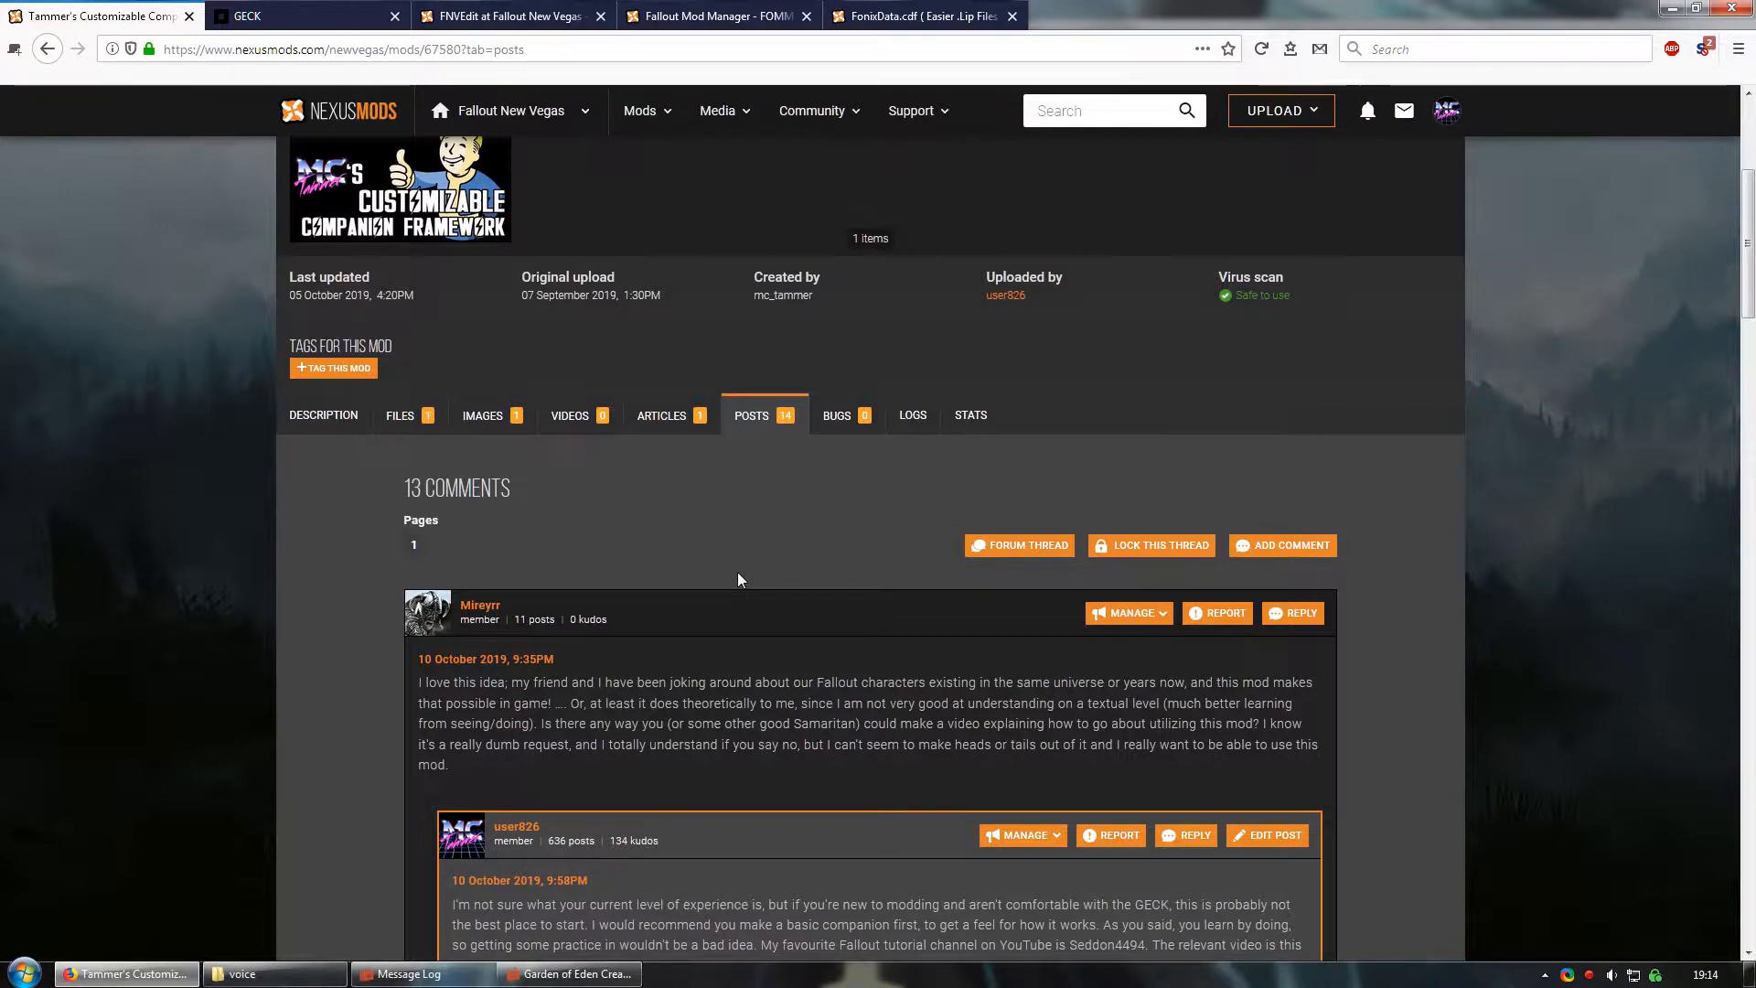
scroll(741, 579, "up", 3)
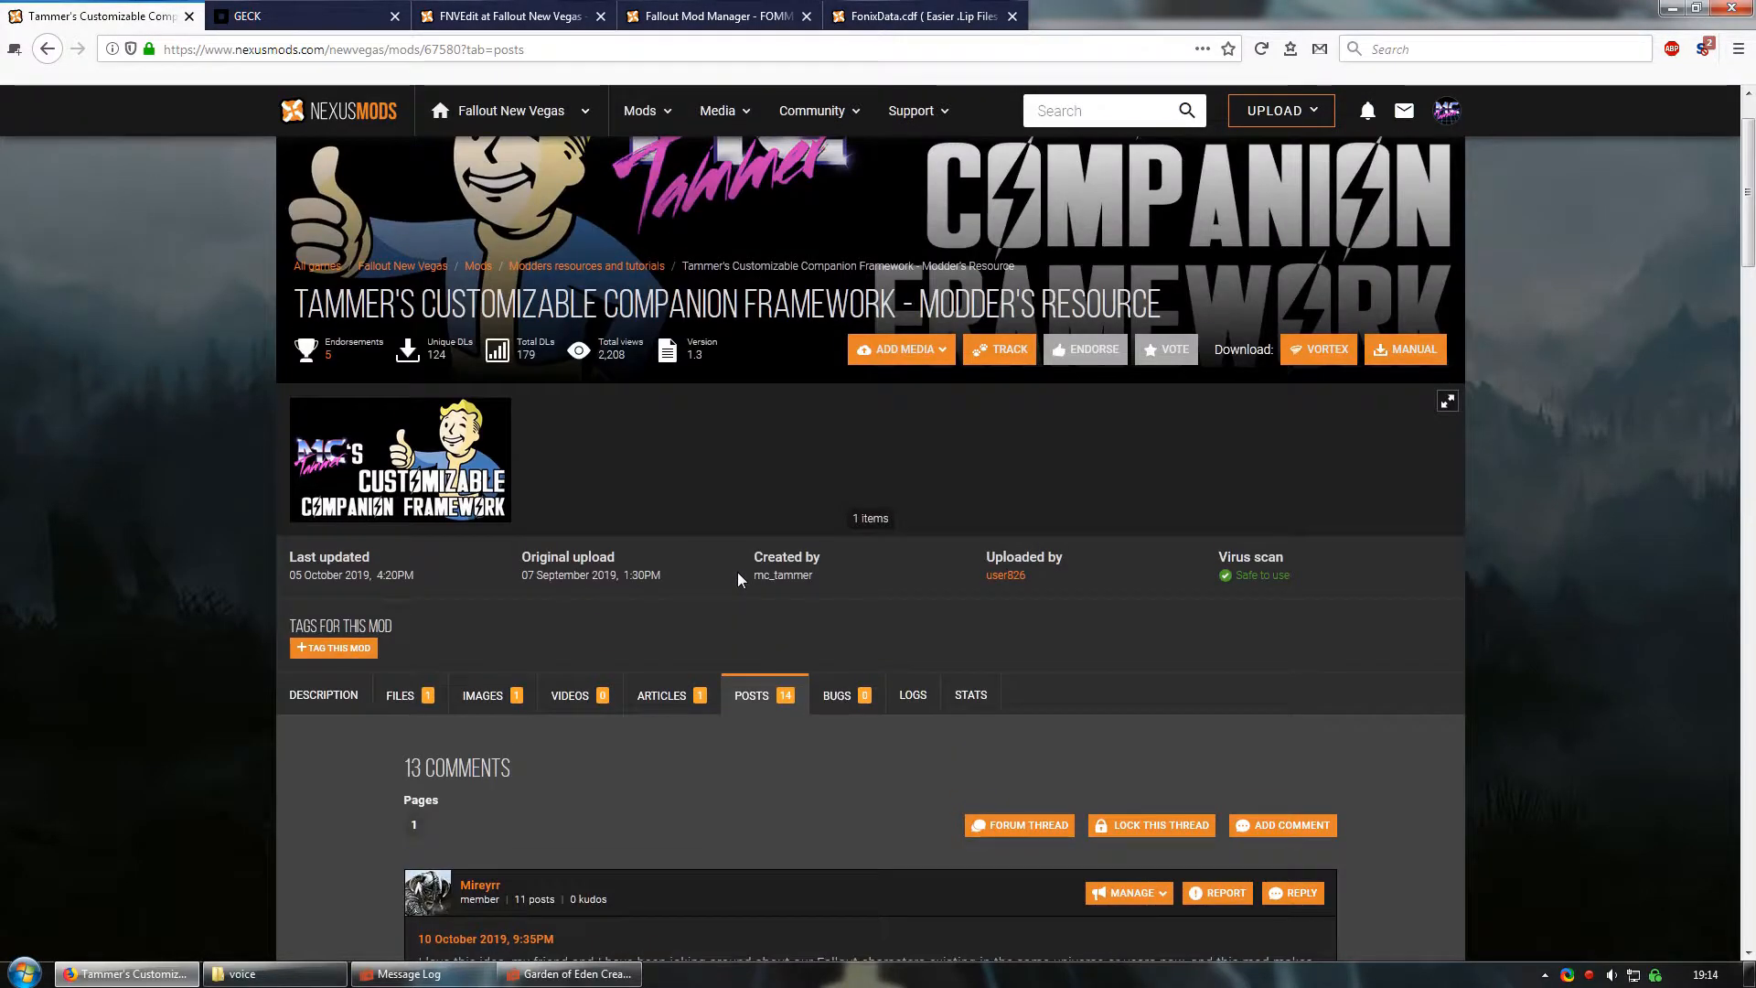